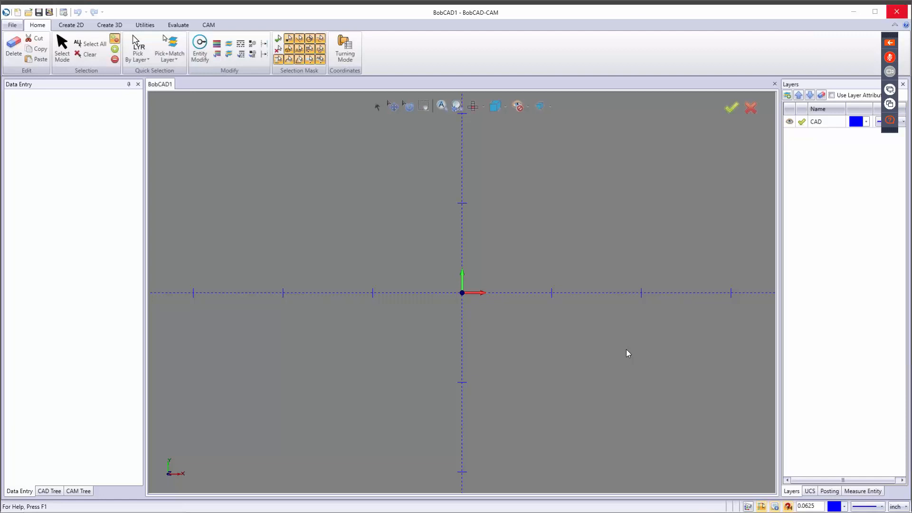
Step: Bring the Edge window showing bobcad.com over the empty drawing and maximize it
left_click_drag(911, 53, 546, 66)
left_click(739, 63)
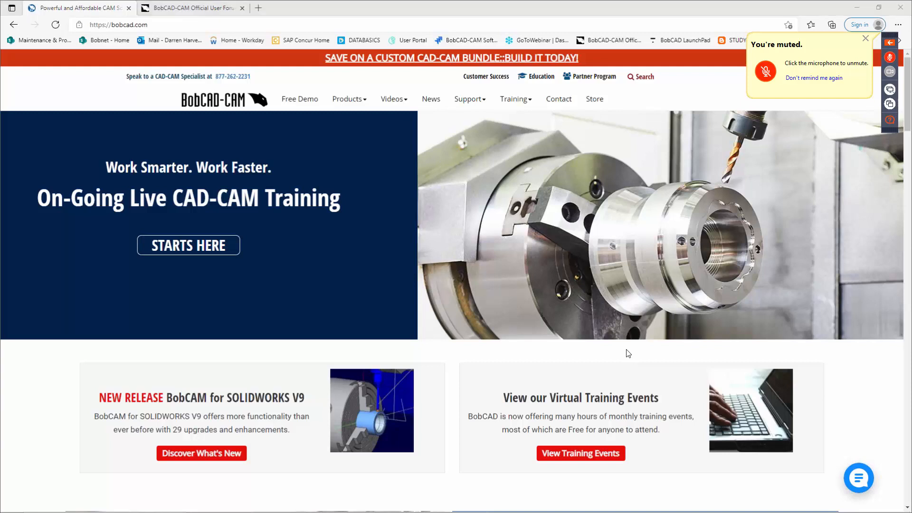
Step: Open the CAD/CAM Training options page from the Training menu and scroll through it
mouse_move(523, 103)
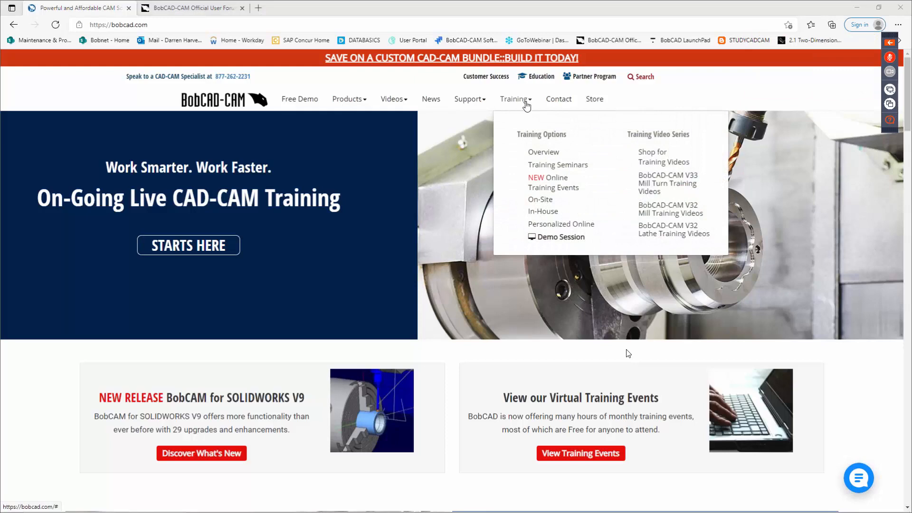
left_click(565, 167)
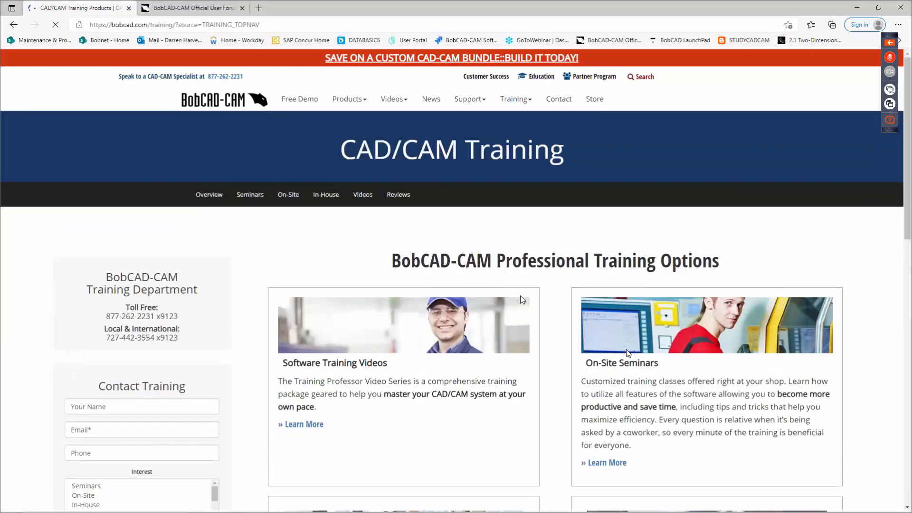
scroll(520, 302, "down", 3)
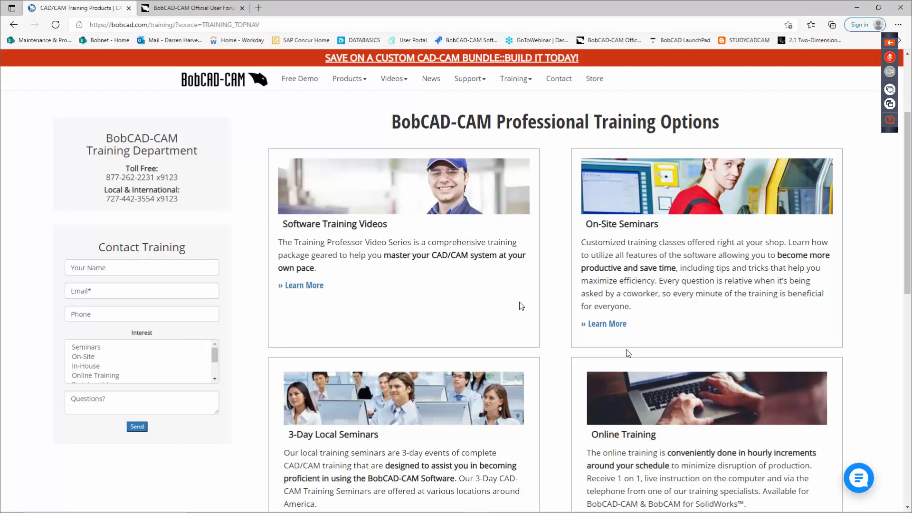
scroll(480, 331, "down", 5)
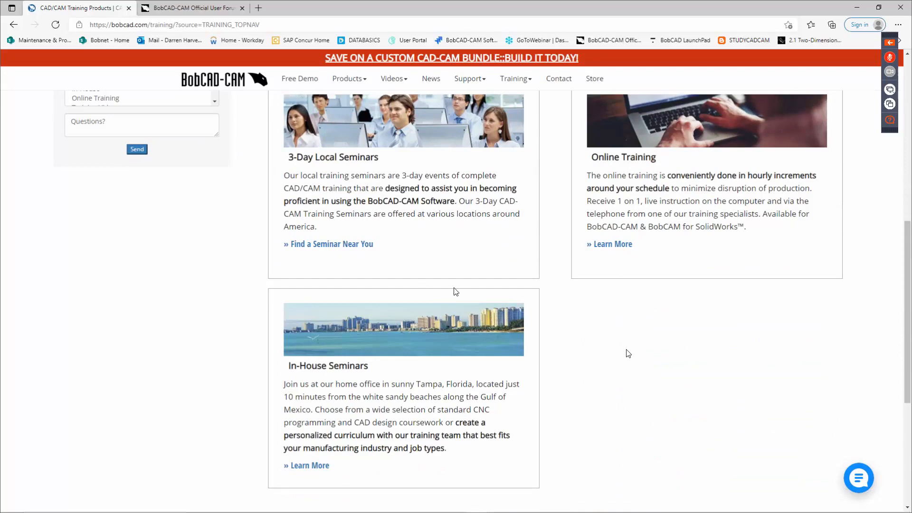
scroll(455, 284, "up", 3)
scroll(455, 284, "up", 3)
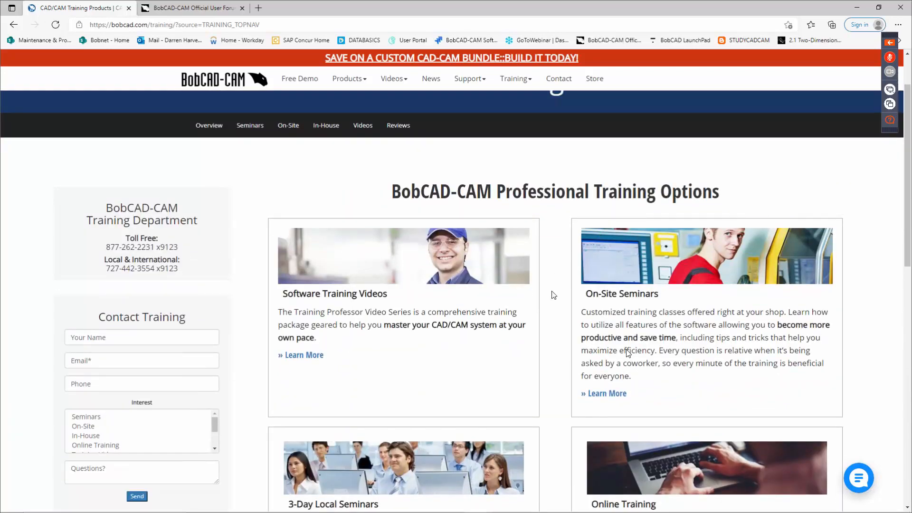
scroll(628, 353, "down", 1)
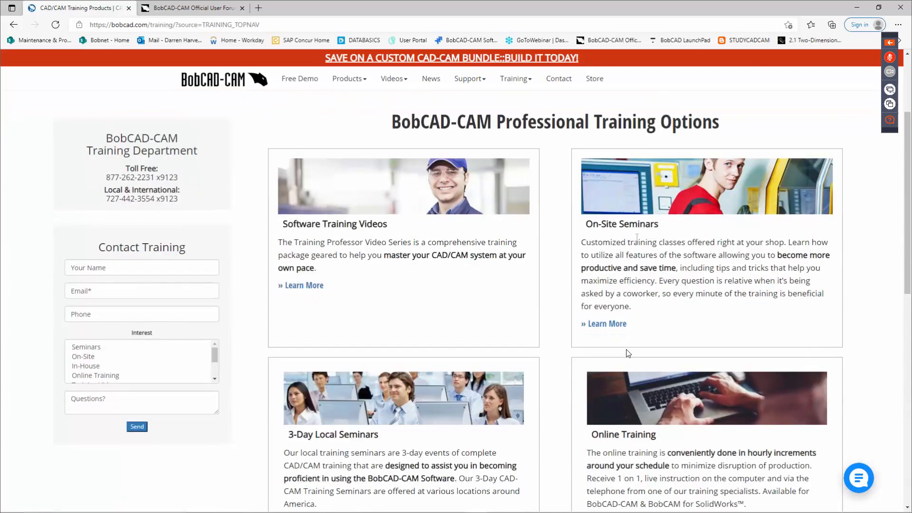
Step: Read the On-Site Training details page, then go back to the training options
left_click(619, 325)
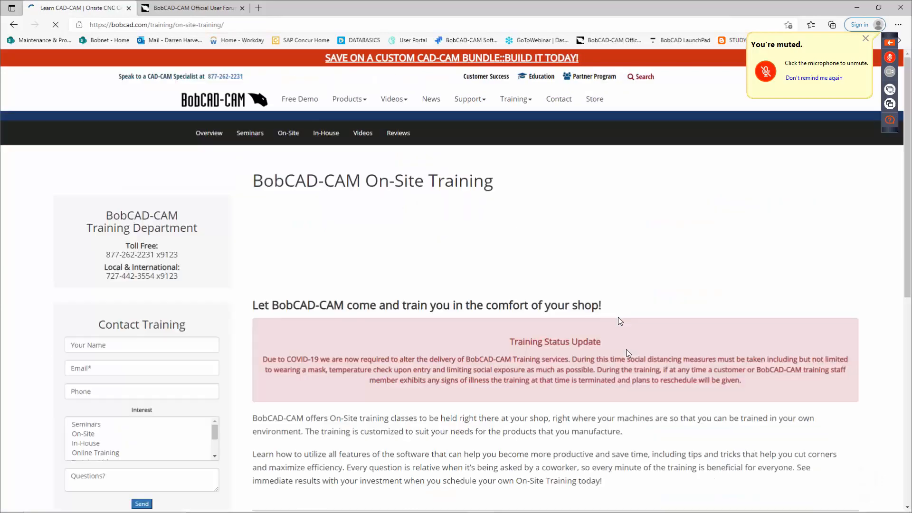
scroll(603, 319, "down", 4)
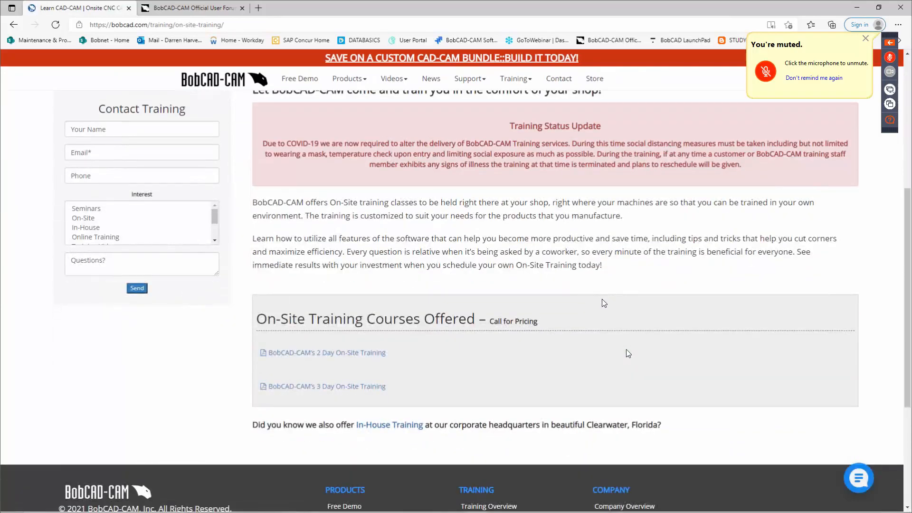
scroll(600, 302, "up", 3)
key("alt+Left")
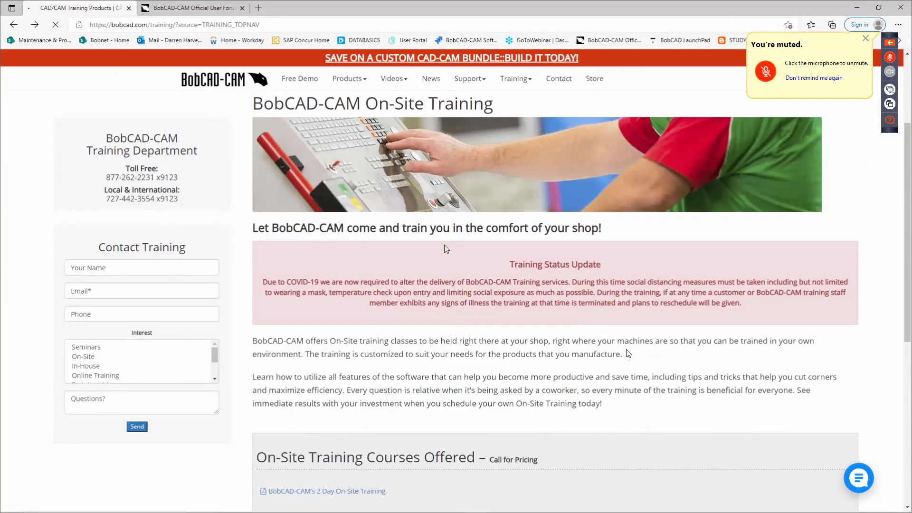
Step: Look up Find a Seminar Near You and open the seminar schedule
scroll(412, 328, "down", 5)
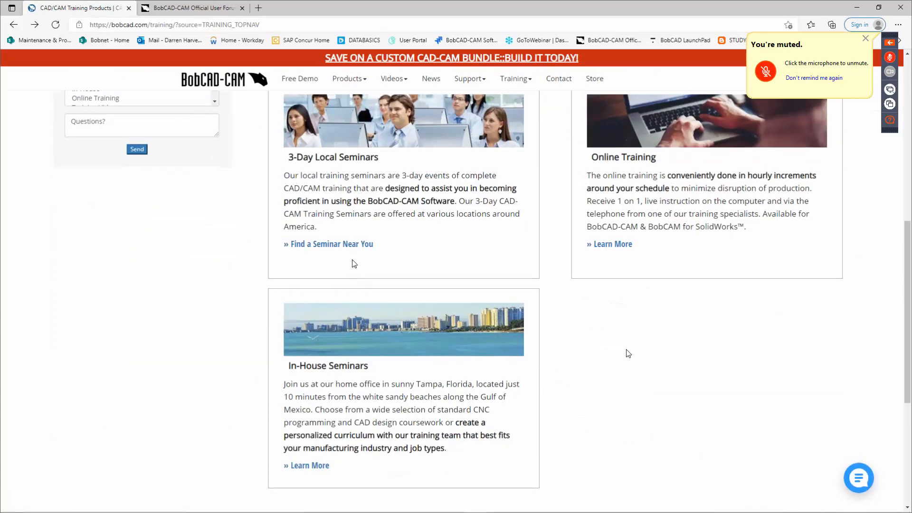
left_click(353, 247)
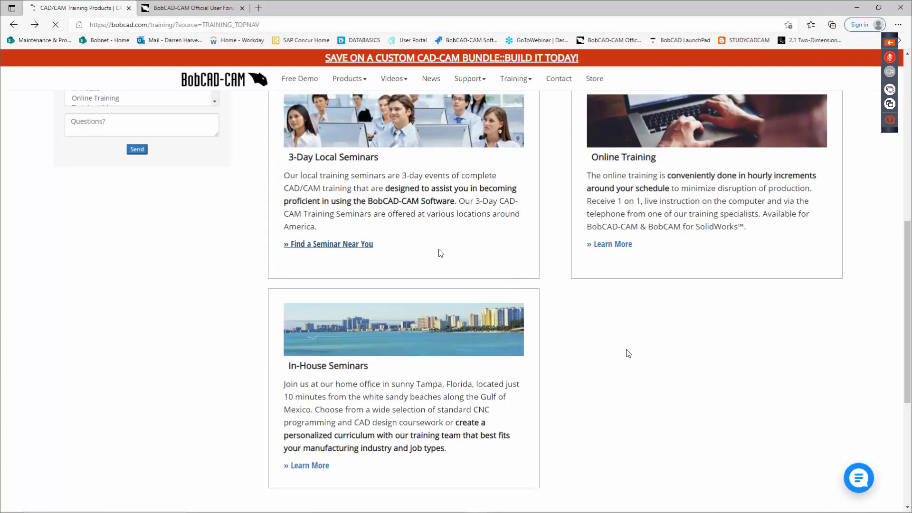
mouse_move(530, 85)
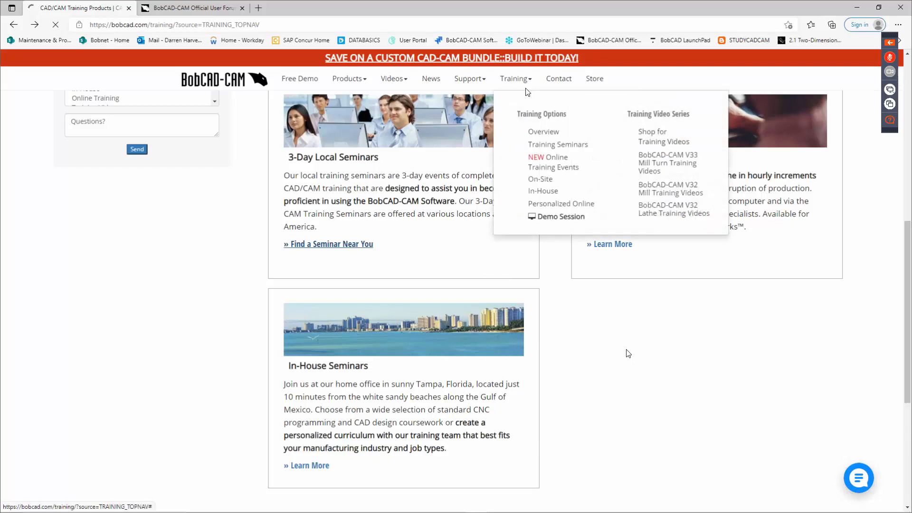
left_click(535, 142)
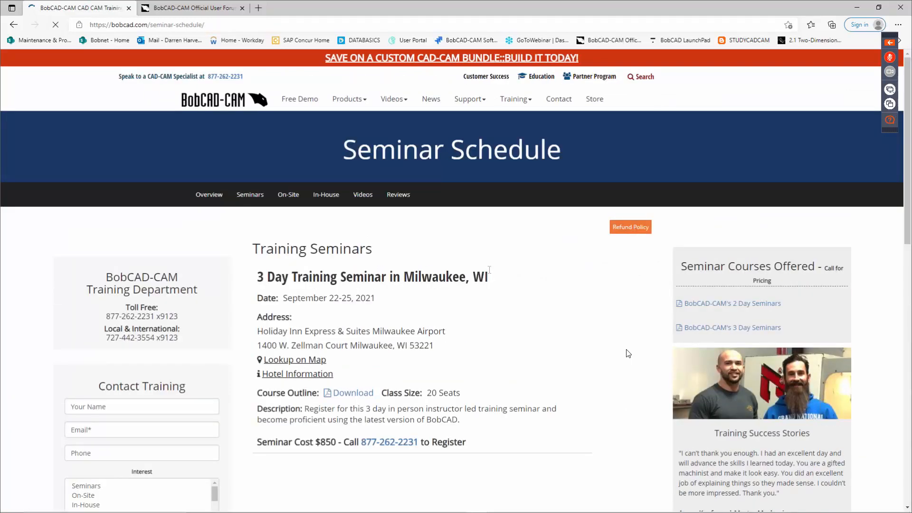
Step: Review the 3 Day Milwaukee seminar ($850, 20 seats), then go to the Support Site
scroll(409, 185, "down", 2)
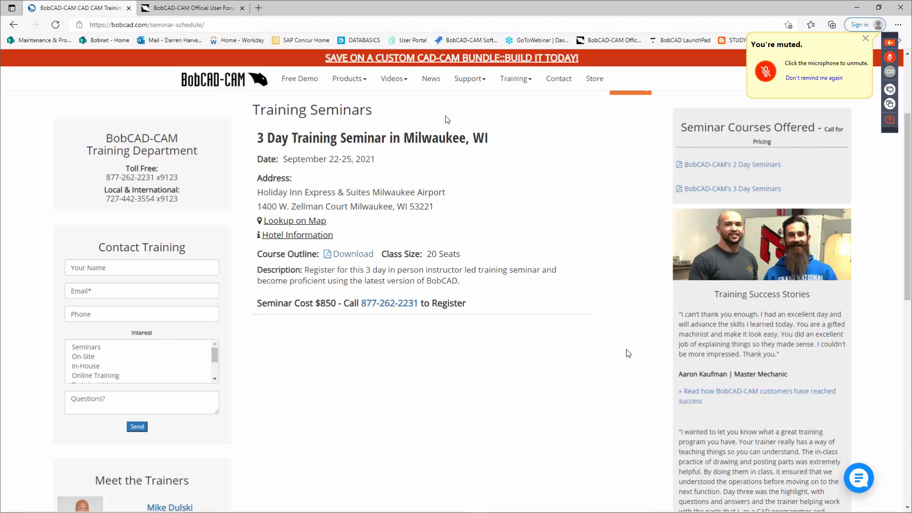
left_click(525, 83)
mouse_move(477, 83)
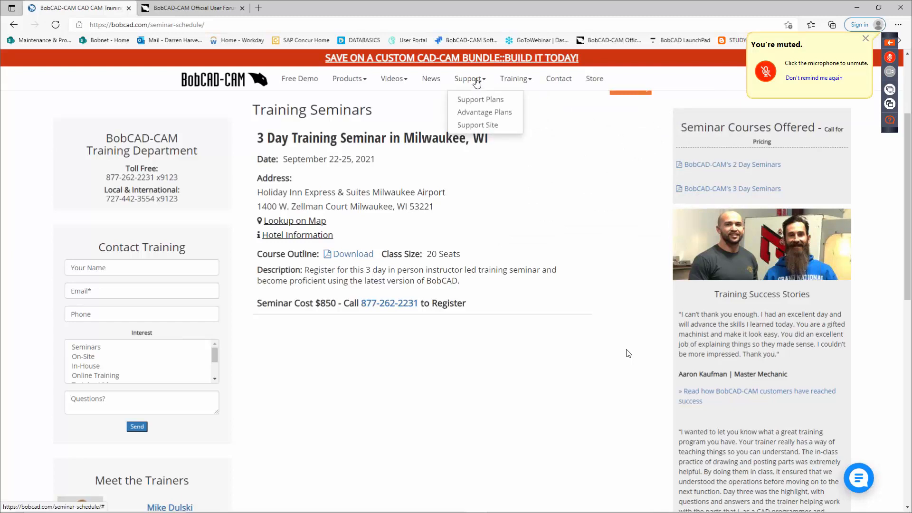
left_click(477, 125)
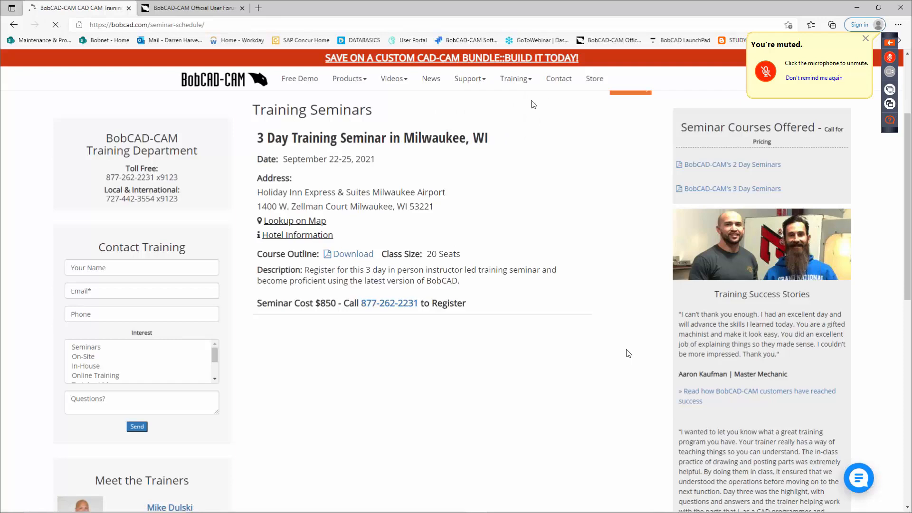
Step: Scroll to the Login box and sign in to the Support Portal with the autofilled credentials
scroll(258, 324, "down", 2)
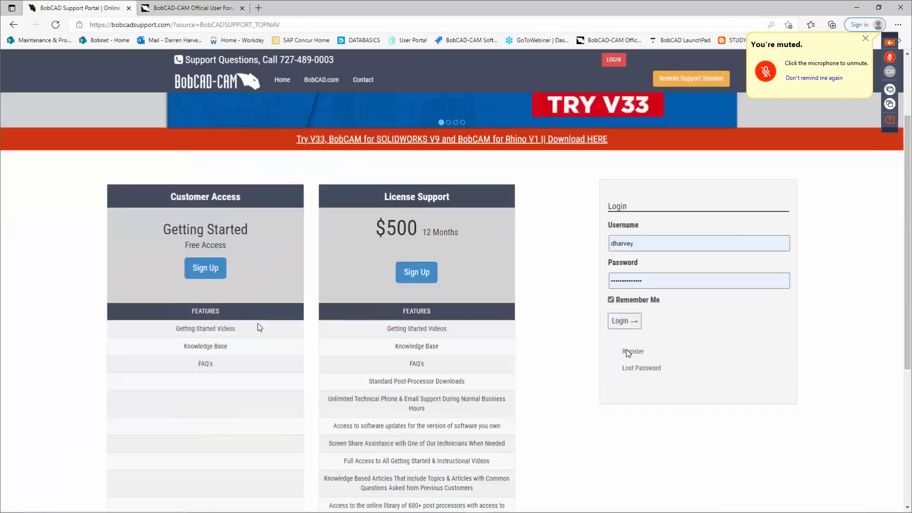
scroll(259, 327, "down", 2)
scroll(267, 299, "up", 2)
scroll(271, 277, "down", 2)
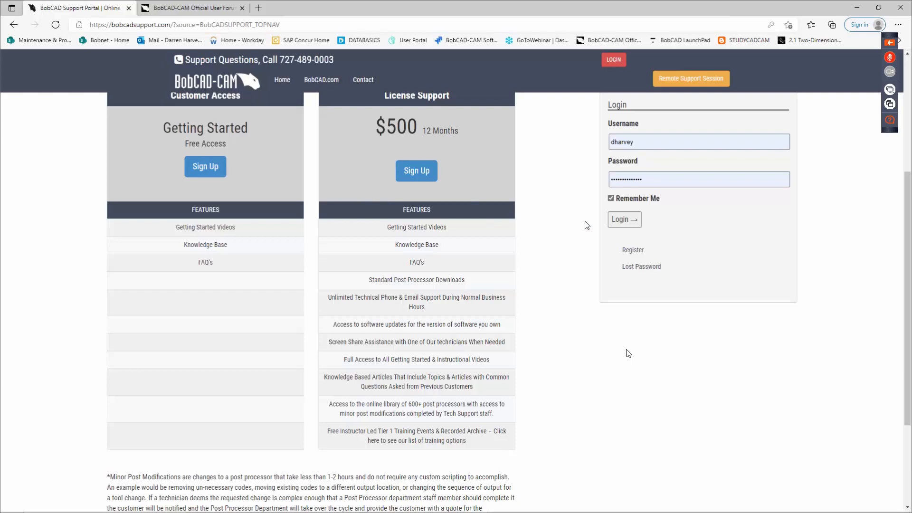
scroll(617, 155, "up", 2)
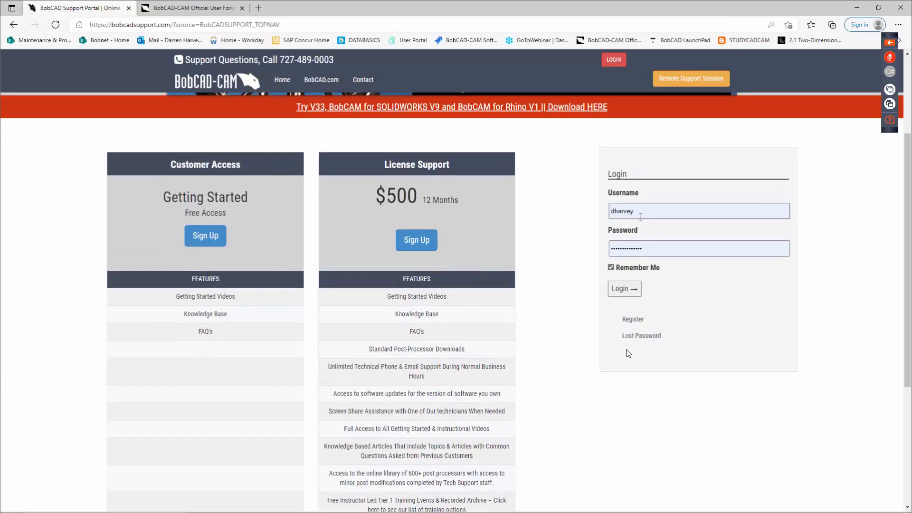
left_click(626, 289)
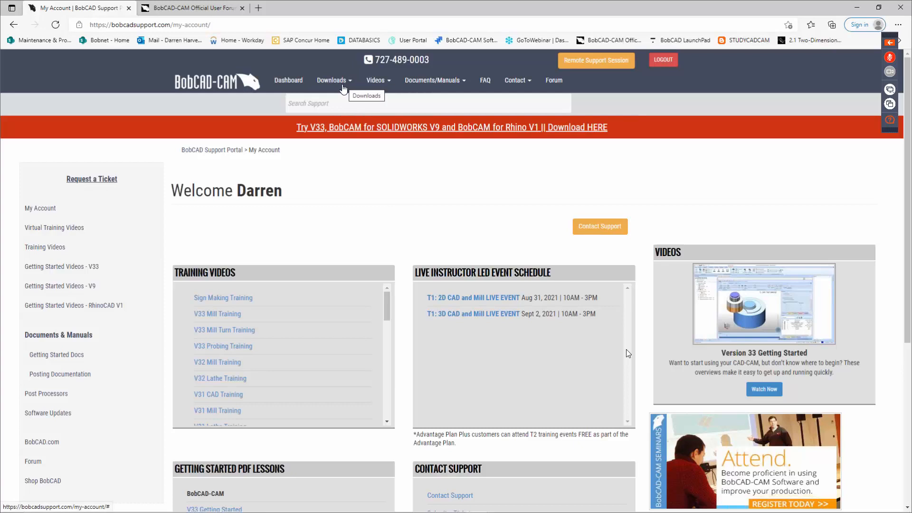
Step: Browse the T1–T3 instructor-led virtual training videos, then show the Downloads categories
left_click(82, 231)
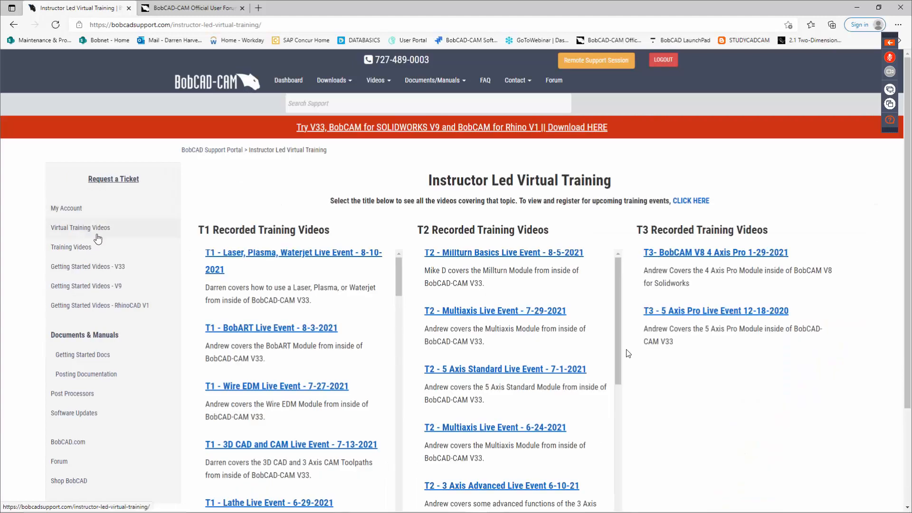
scroll(361, 258, "down", 1)
scroll(361, 258, "down", 5)
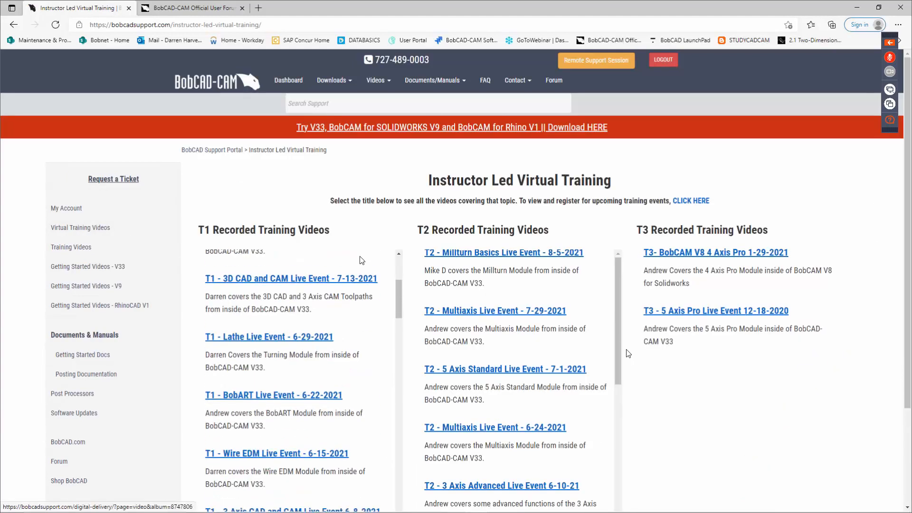
scroll(354, 309, "down", 4)
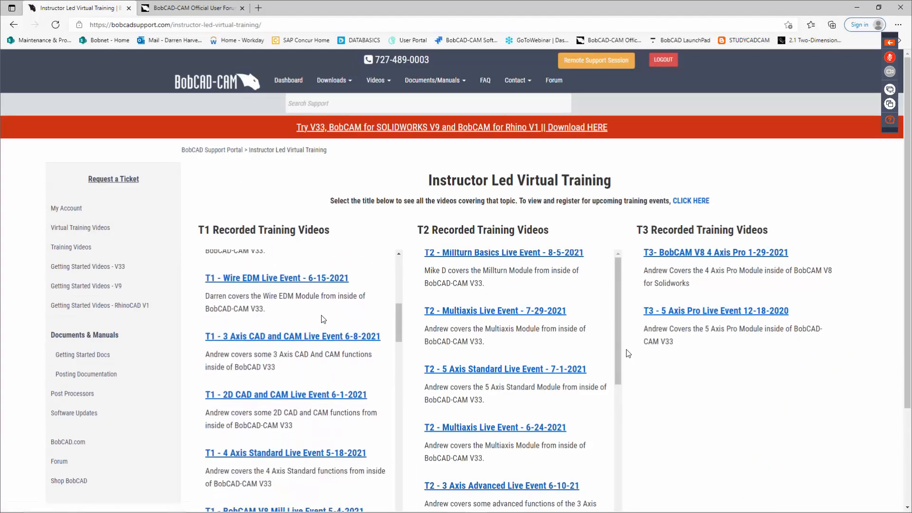
scroll(313, 306, "down", 1)
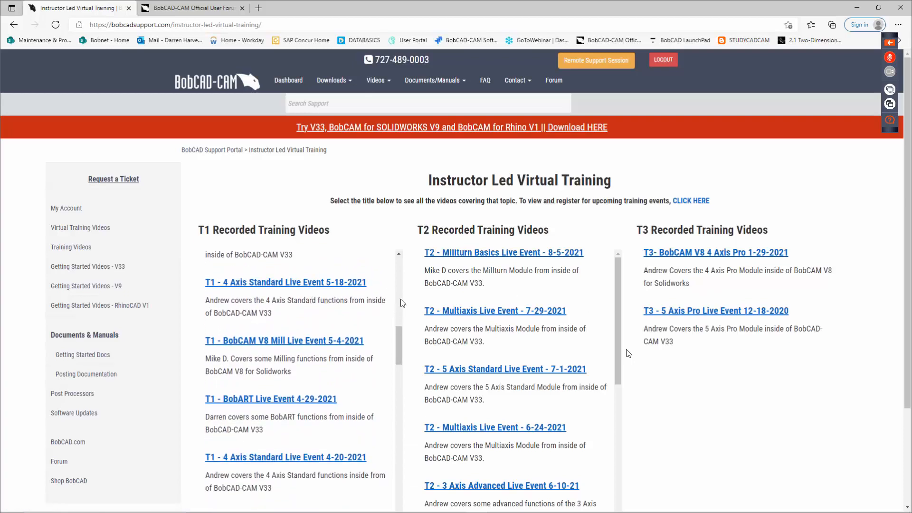
scroll(364, 311, "up", 6)
scroll(351, 295, "up", 3)
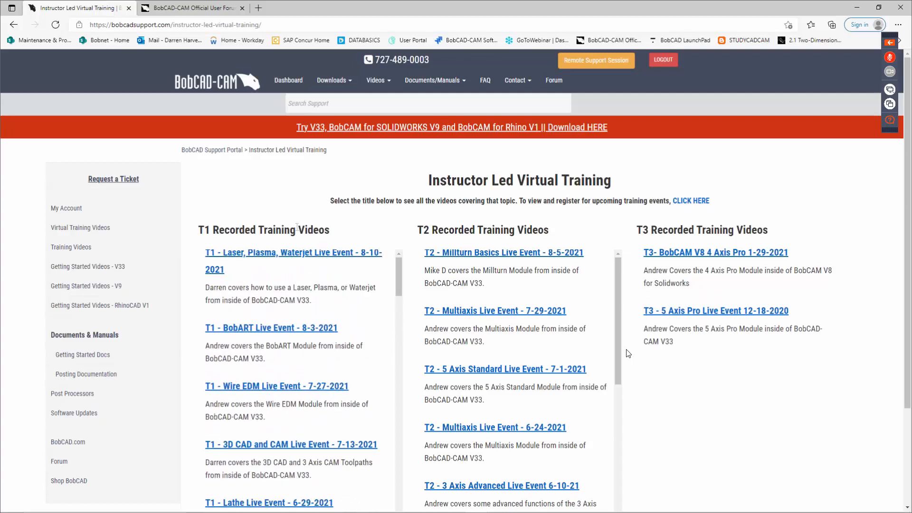
left_click(333, 81)
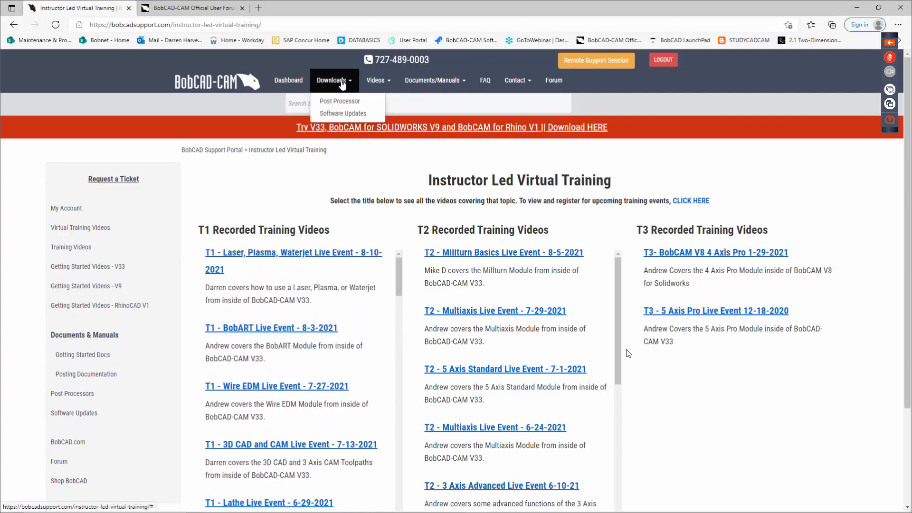
Step: Open Software Updates, mark build 3975, and review the V33, V32 and V31 builds
left_click(344, 113)
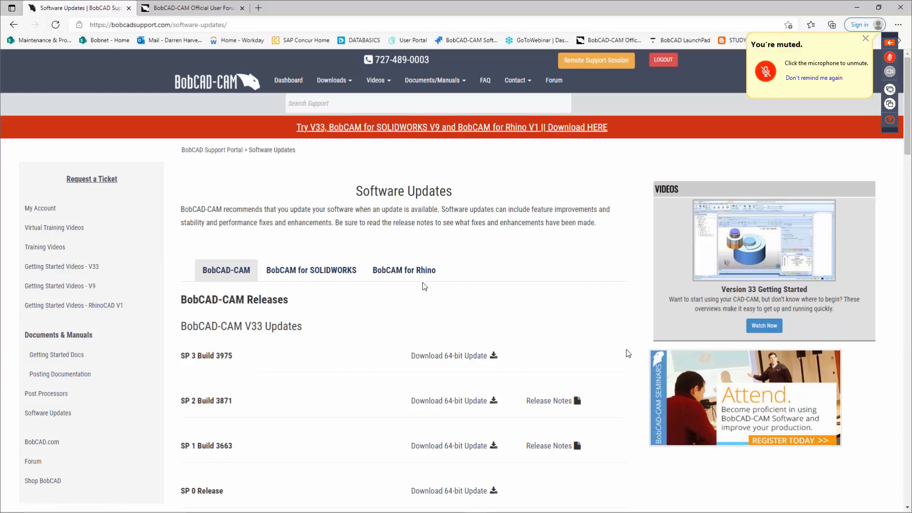
scroll(384, 329, "down", 1)
scroll(341, 309, "down", 3)
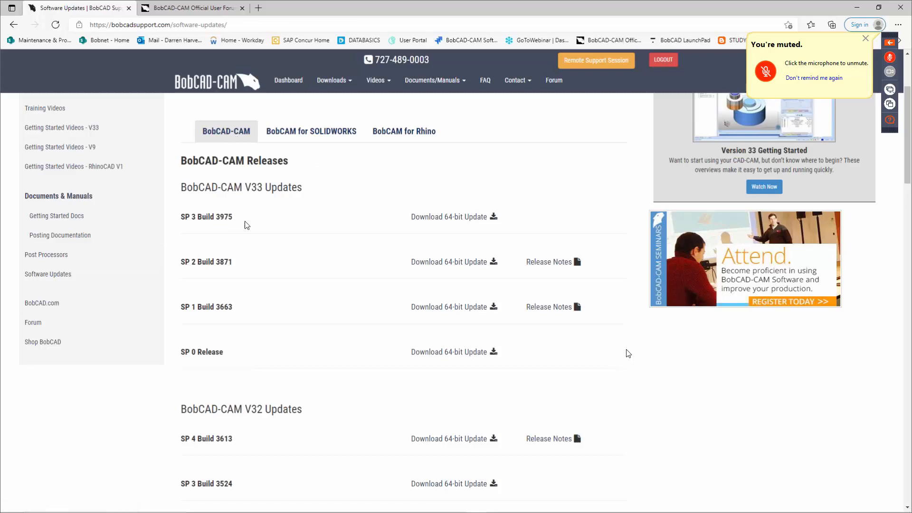
double_click(218, 217)
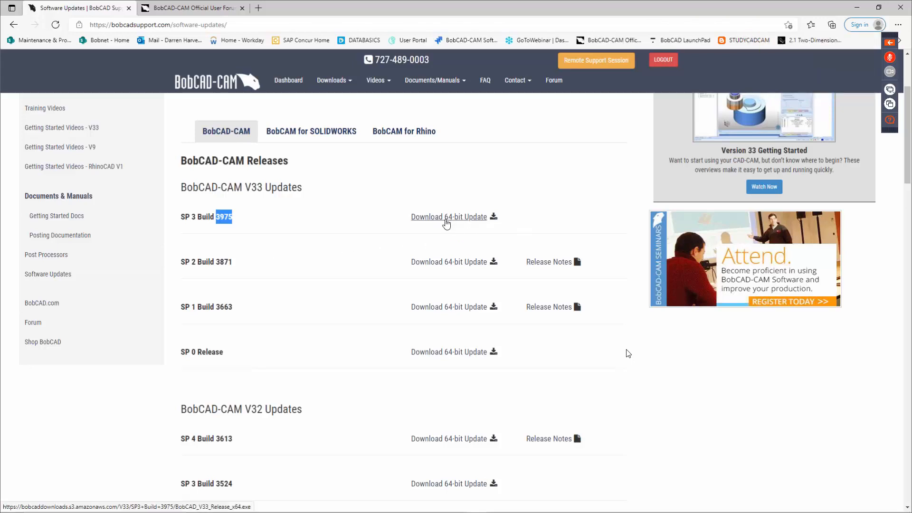
scroll(381, 265, "down", 5)
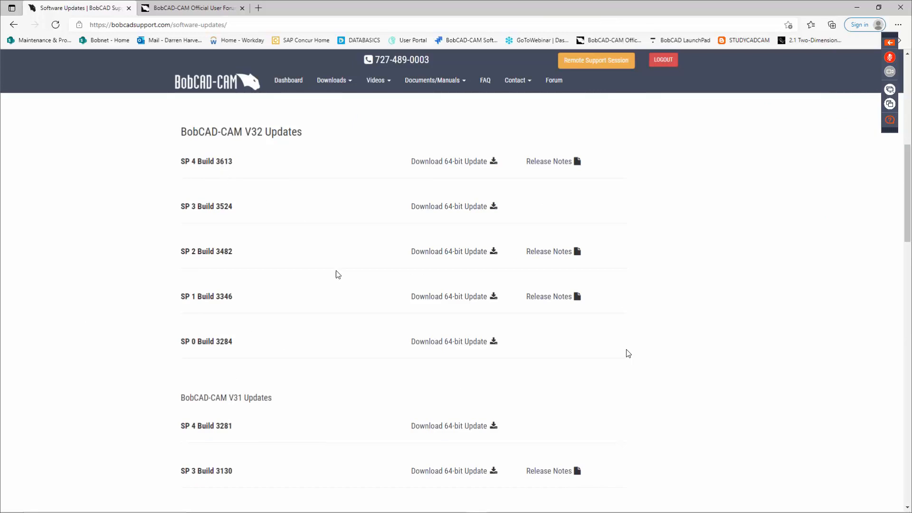
scroll(340, 283, "down", 4)
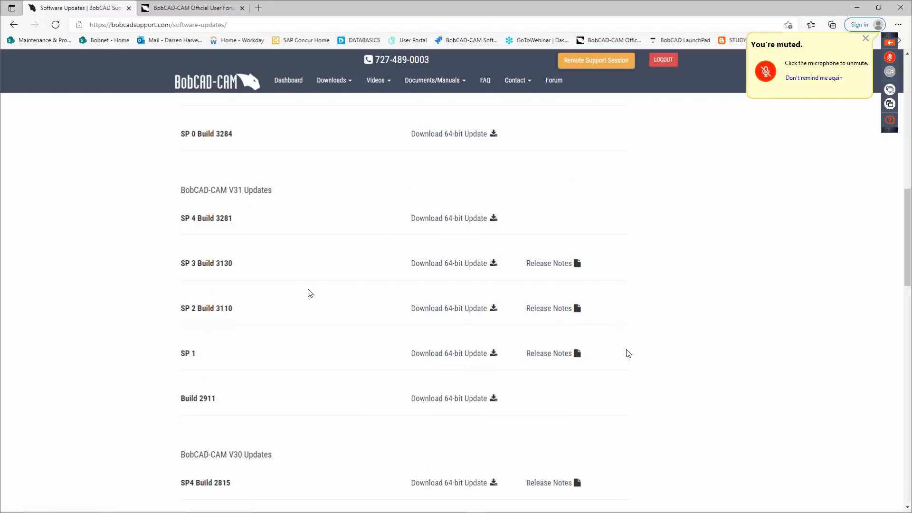
scroll(311, 289, "up", 12)
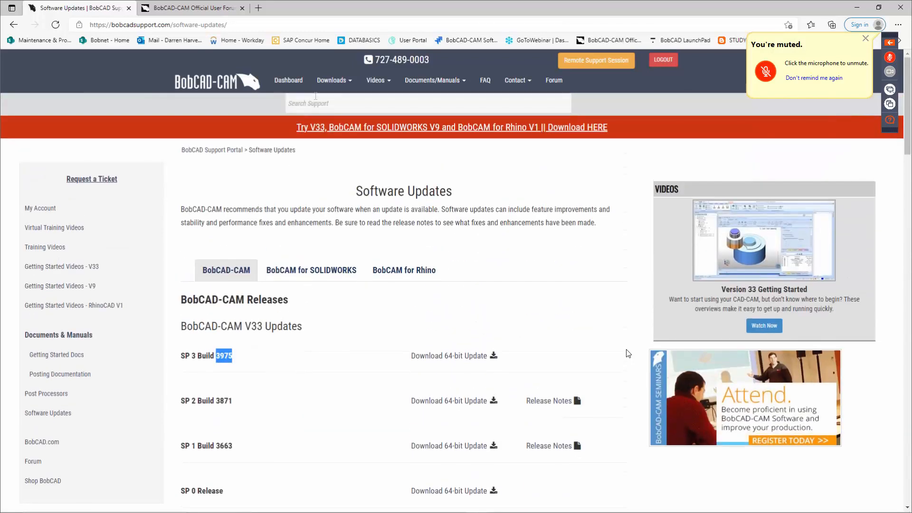
Step: Start the Post Processor download wizard and enter the Customer ID
mouse_move(333, 84)
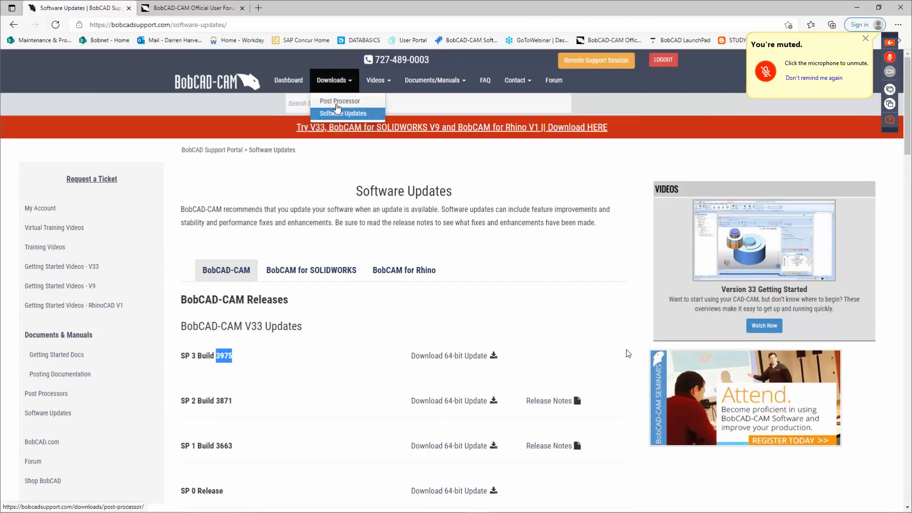
left_click(337, 102)
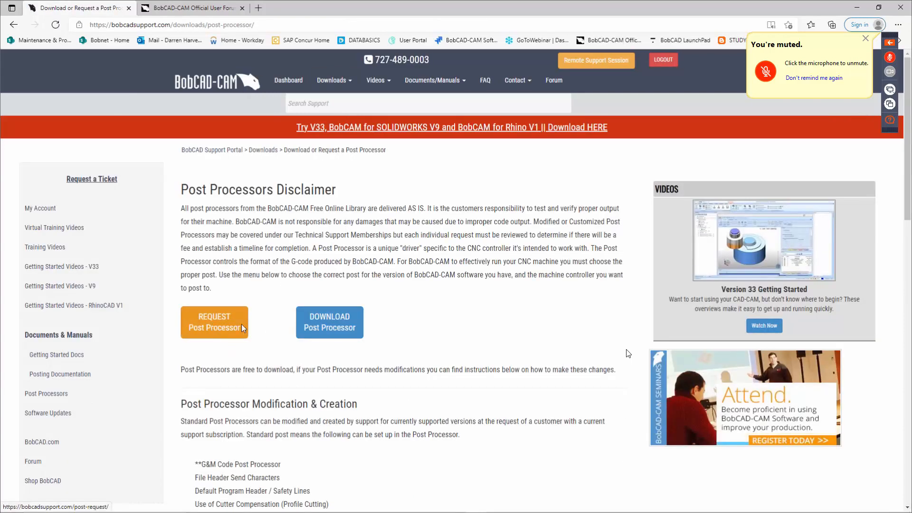
left_click(322, 327)
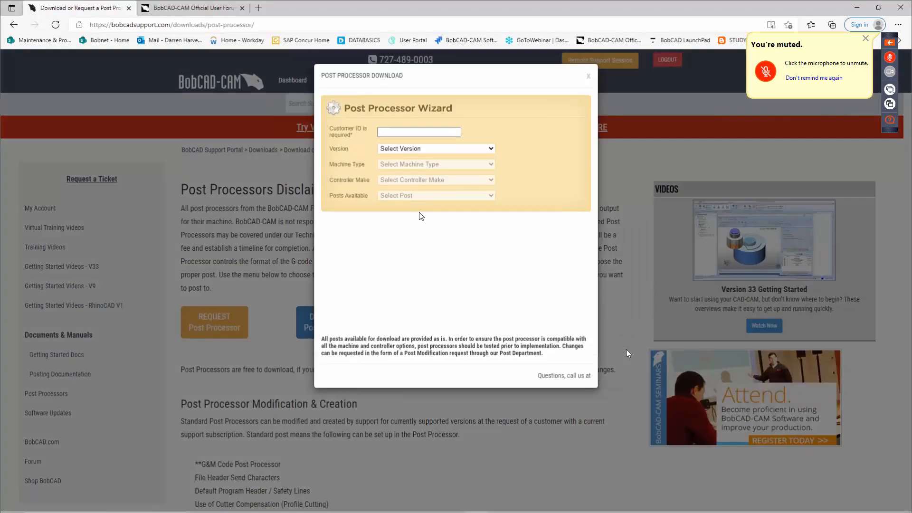
left_click(411, 132)
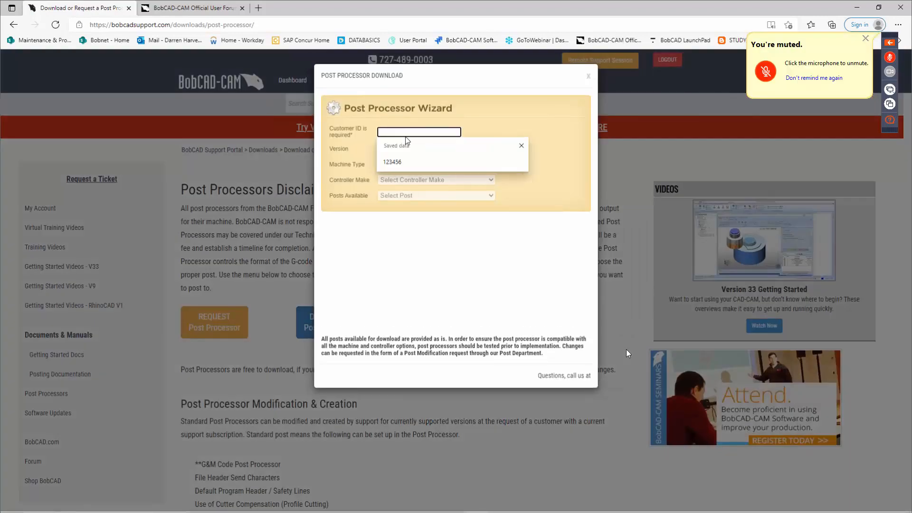
type("123456")
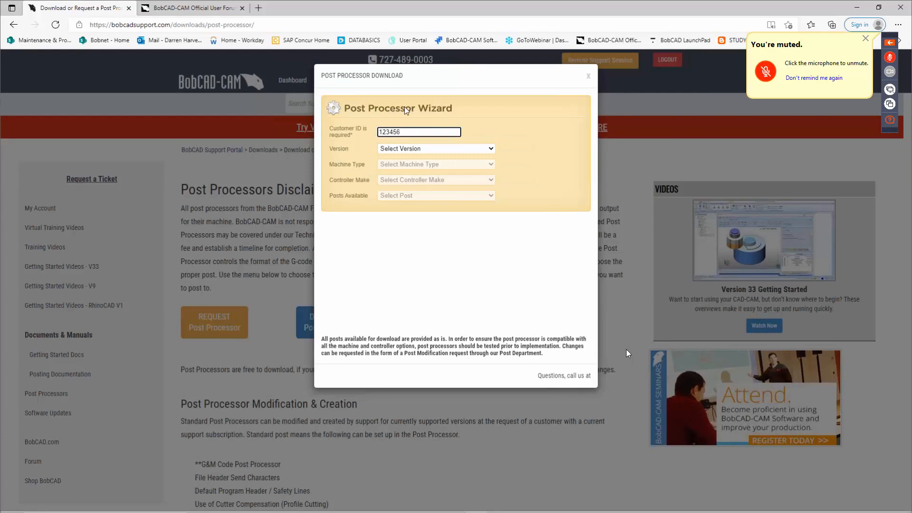
Step: Set Version to BobCAD V31-V33 and Machine Type to Mill-Router
left_click(420, 149)
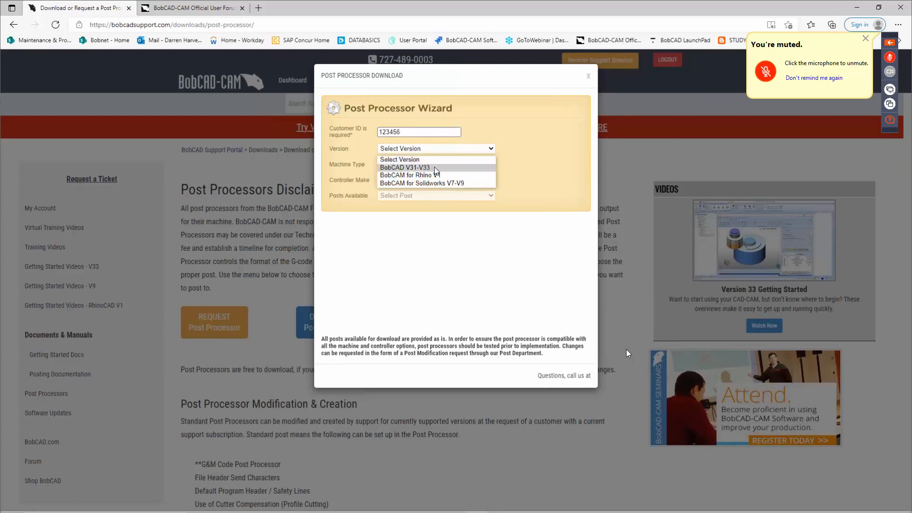
left_click(434, 166)
left_click(426, 165)
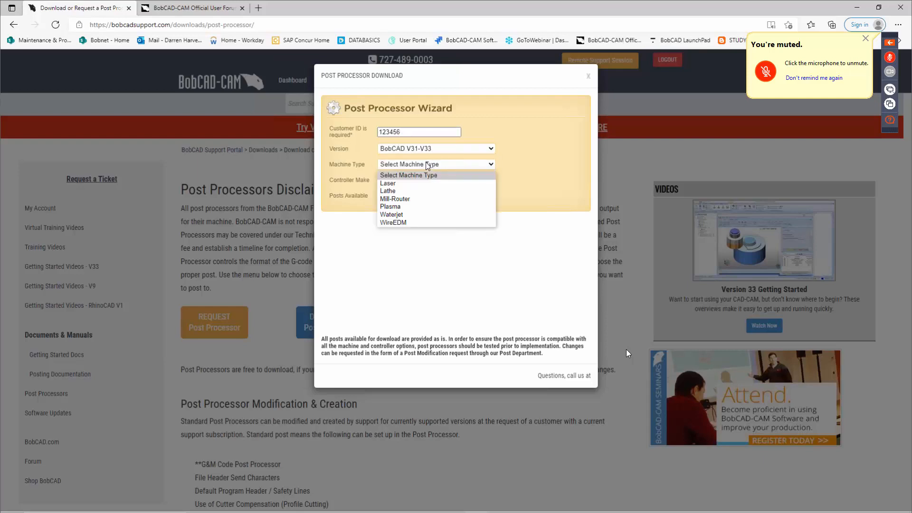
left_click(418, 199)
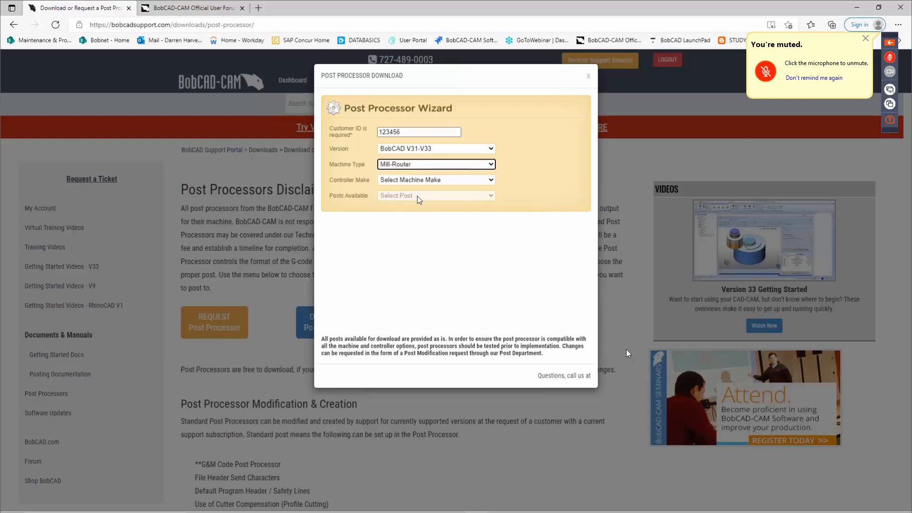
Step: Browse the Controller Make list and choose Brother
left_click(444, 182)
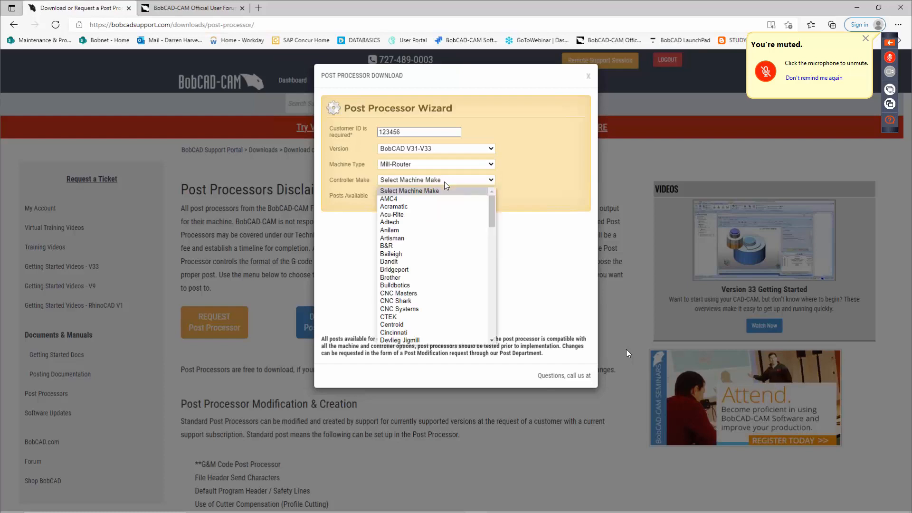
scroll(434, 257, "down", 3)
scroll(434, 259, "down", 1)
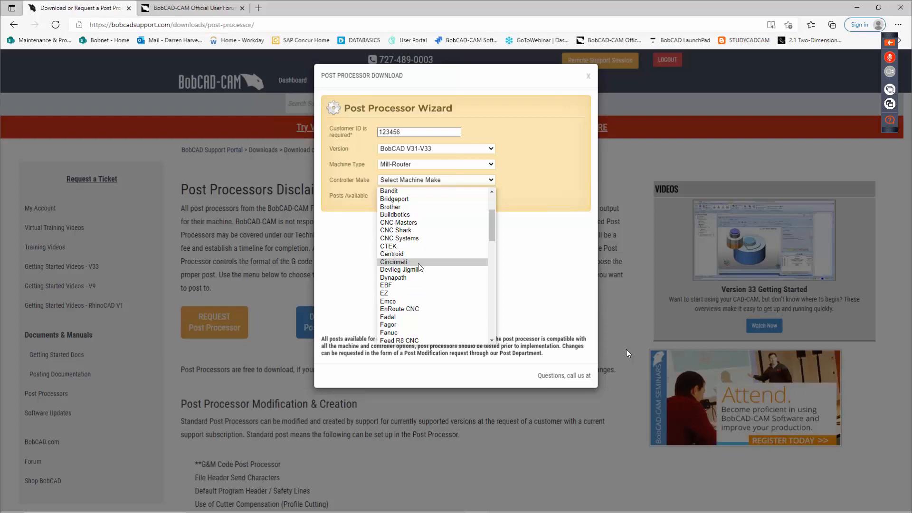
scroll(423, 300, "down", 5)
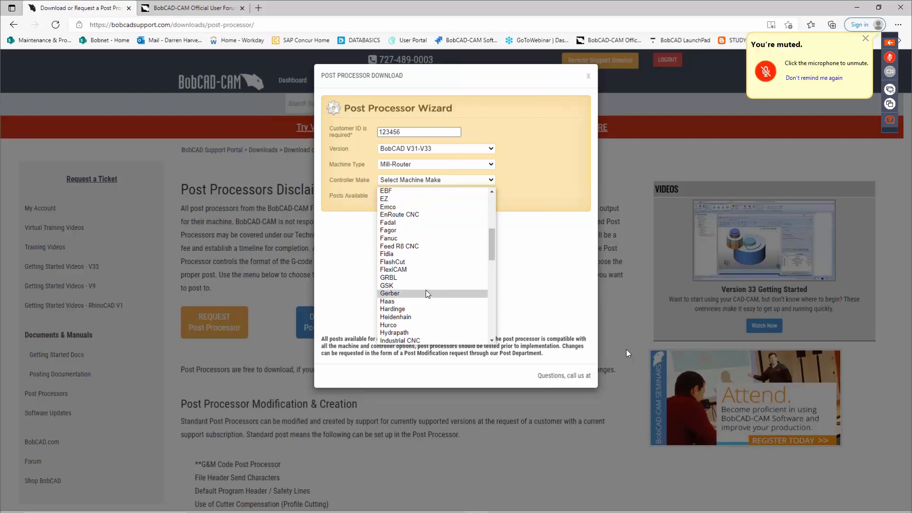
scroll(425, 291, "up", 2)
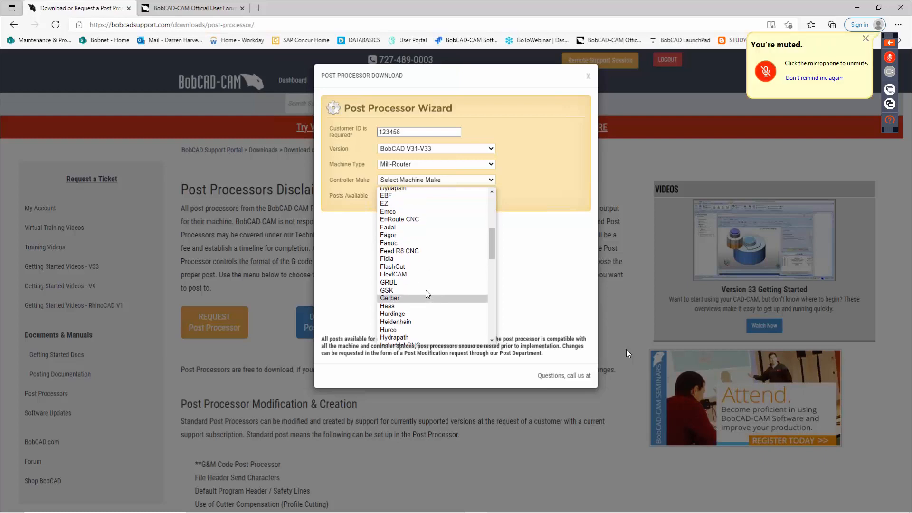
left_click(521, 202)
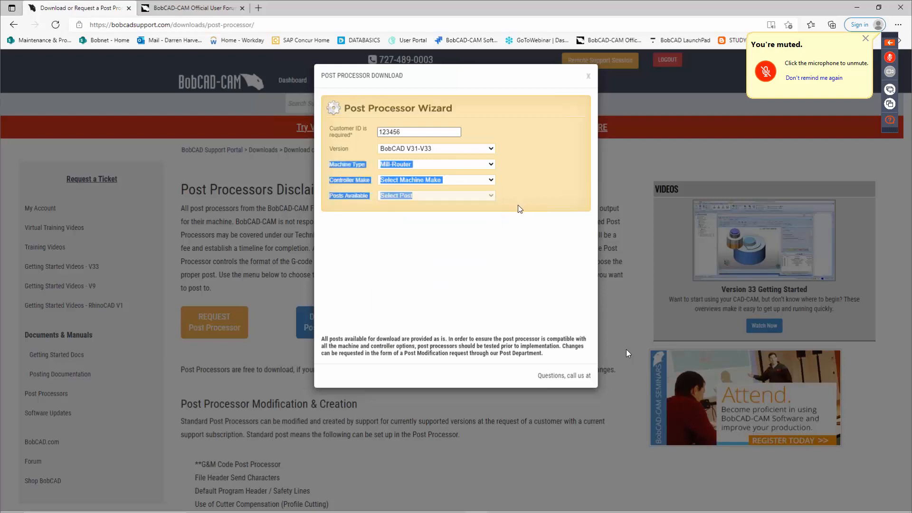
left_click(483, 181)
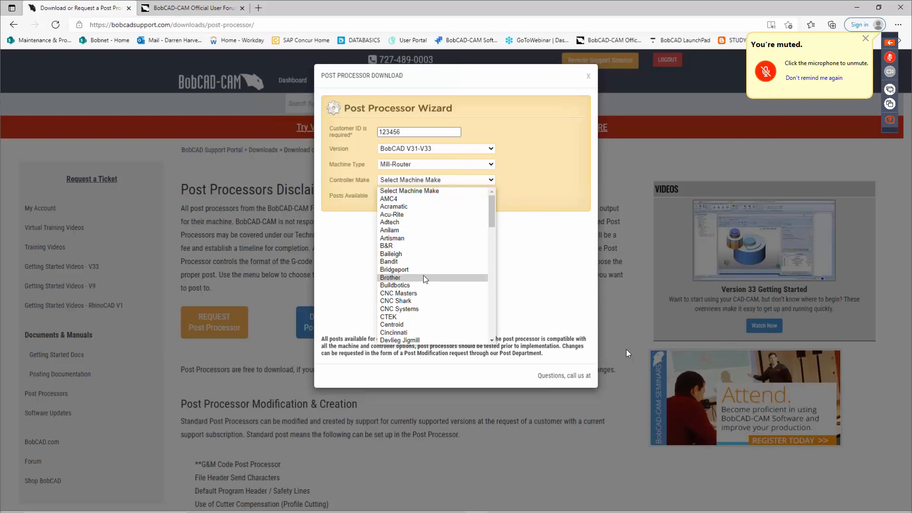
left_click(424, 278)
left_click(447, 197)
Step: Pick the Brother_A_00_Mill.exe post and scroll through its G-code preview
left_click(446, 214)
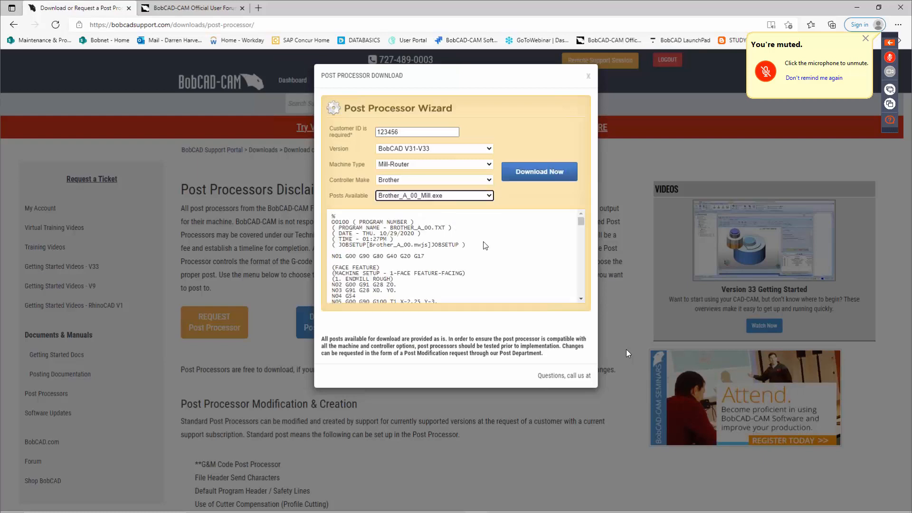
scroll(503, 253, "down", 1)
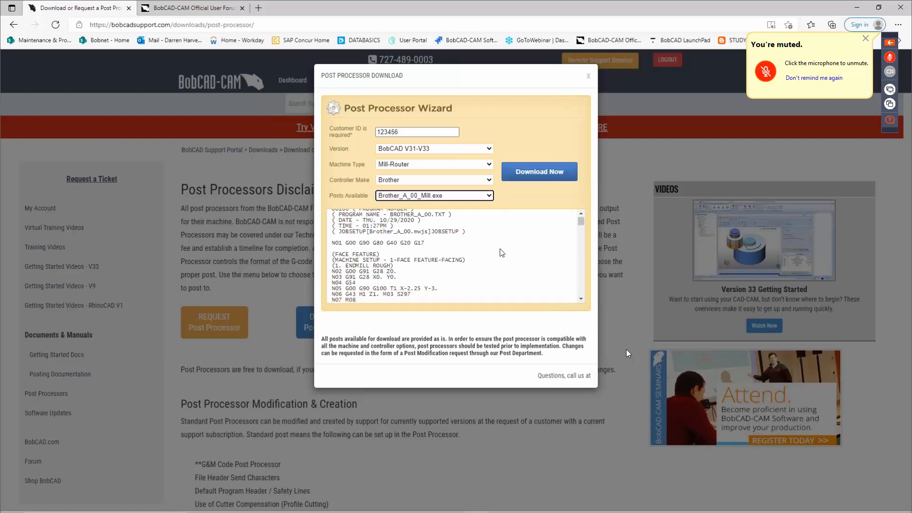
scroll(502, 252, "down", 8)
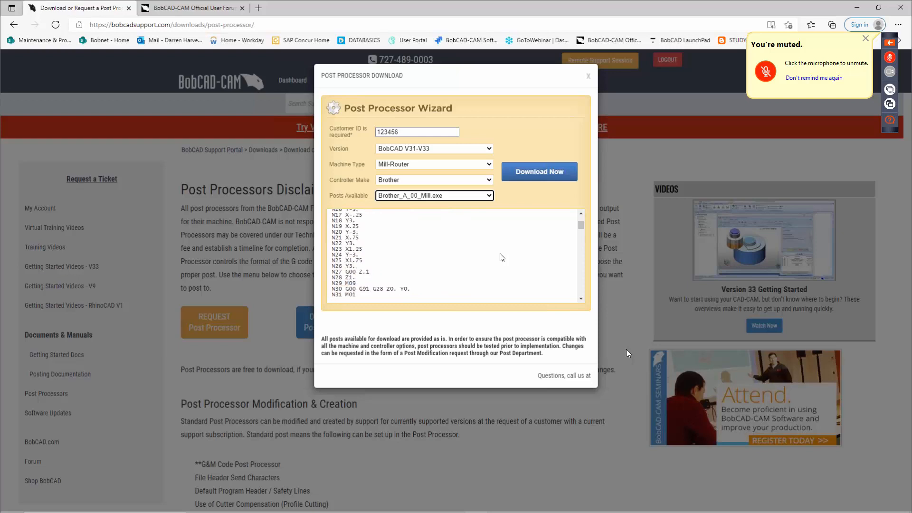
scroll(503, 257, "down", 5)
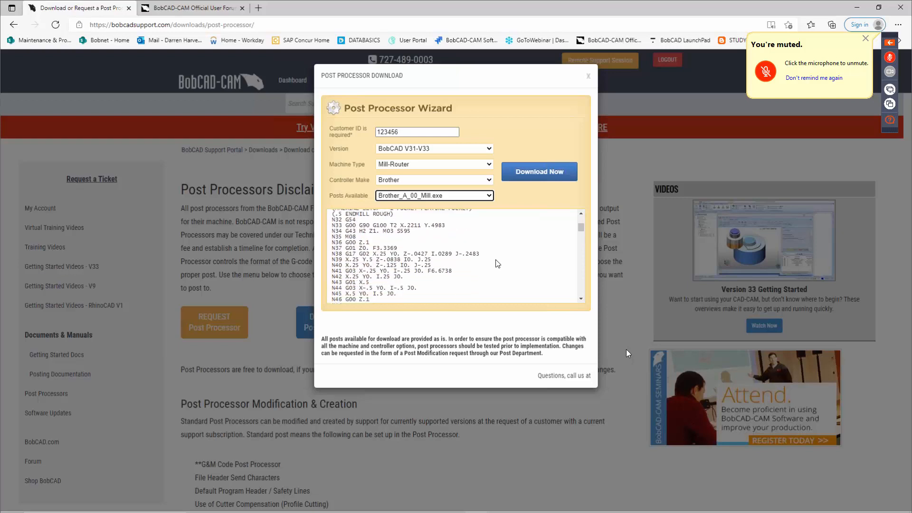
scroll(497, 263, "down", 2)
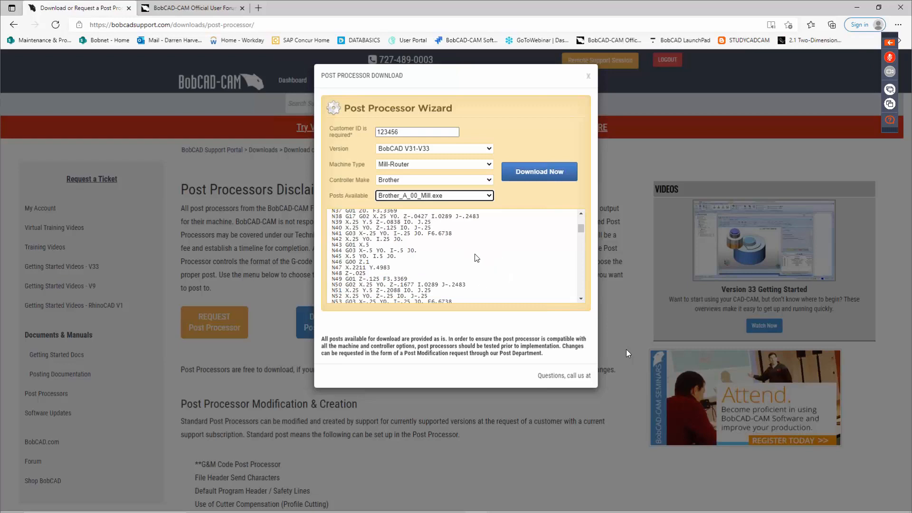
Step: Highlight G-code around lines N49–N50, then close the wizard and open the Post Request form
left_click_drag(424, 286, 489, 286)
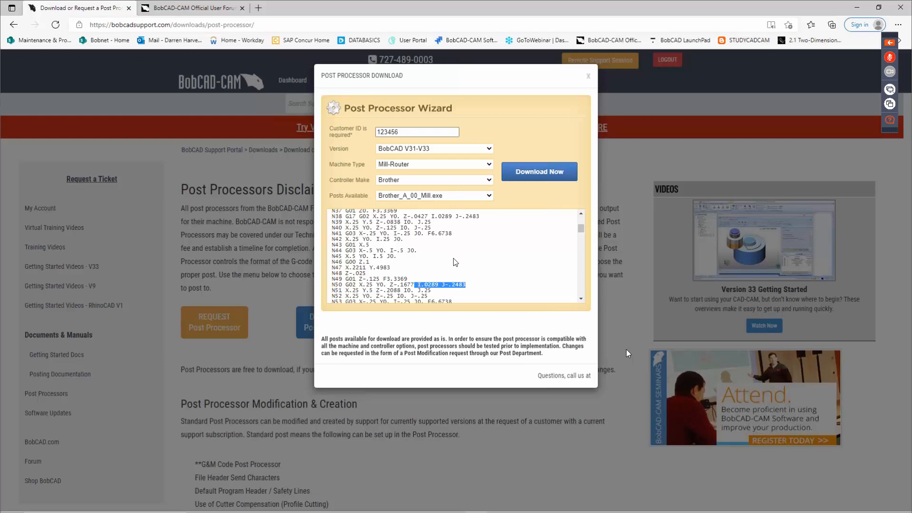
left_click(453, 262)
left_click_drag(416, 284, 488, 282)
left_click(490, 284)
left_click(589, 76)
left_click(228, 319)
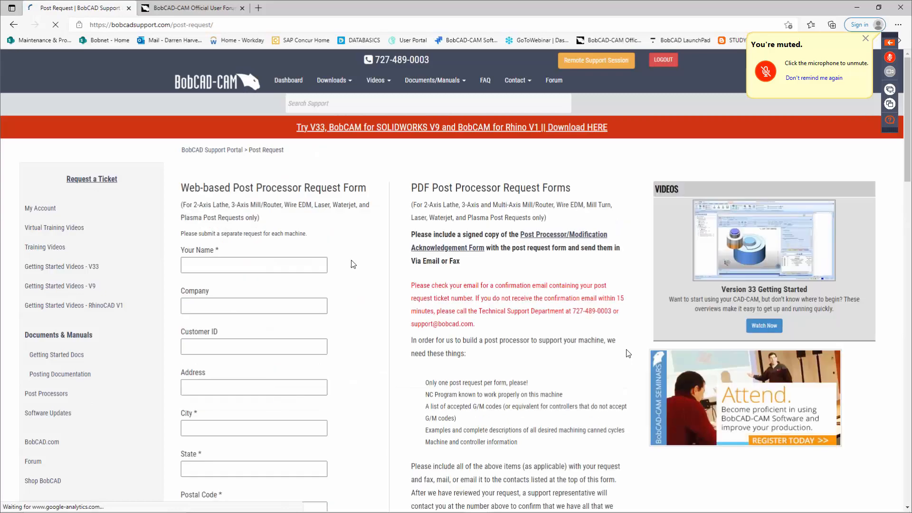
scroll(281, 351, "down", 3)
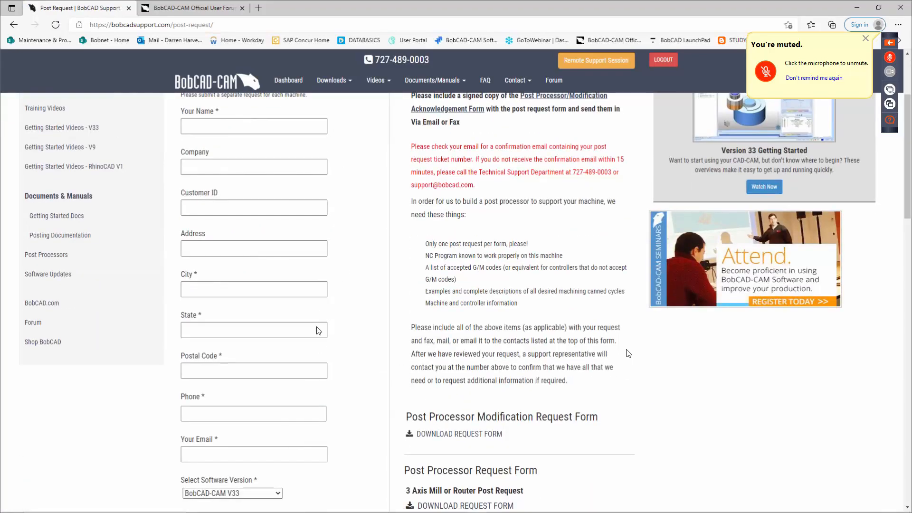
scroll(289, 392, "down", 4)
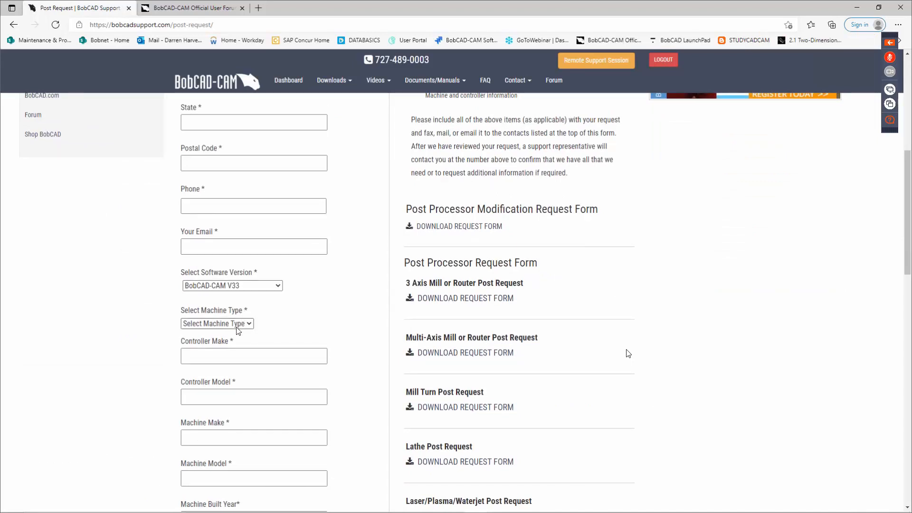
scroll(310, 340, "down", 3)
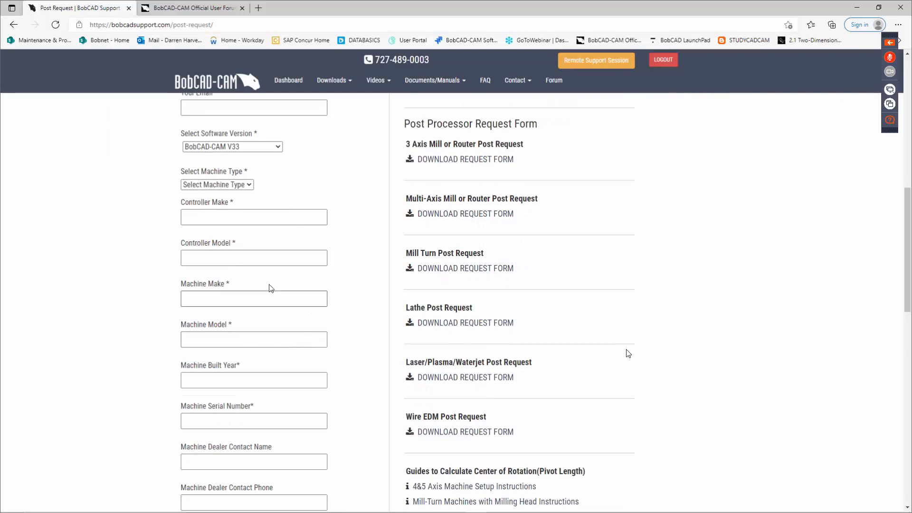
scroll(269, 349, "down", 2)
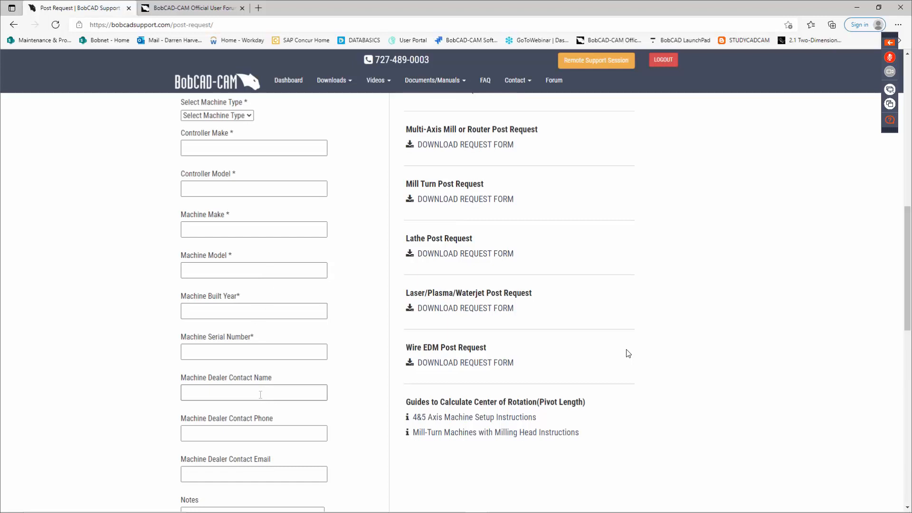
scroll(264, 392, "down", 3)
scroll(265, 351, "up", 2)
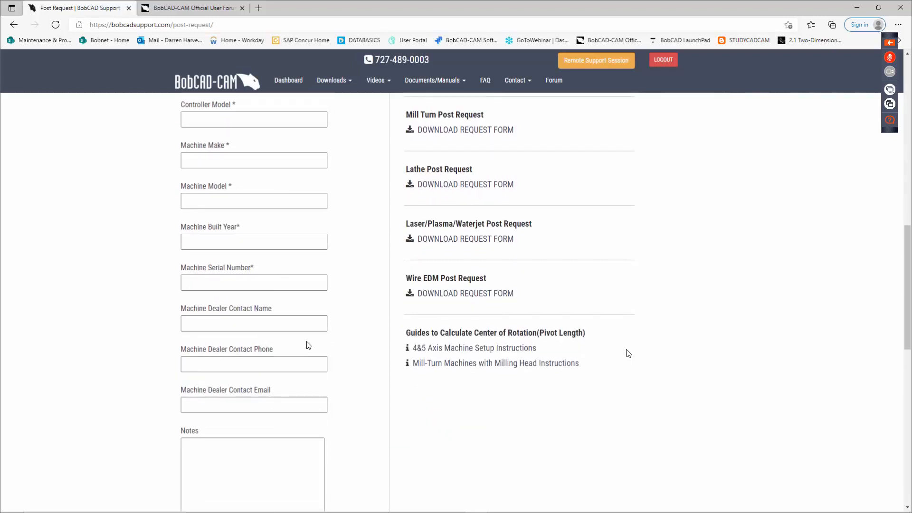
scroll(327, 338, "down", 3)
scroll(250, 349, "down", 2)
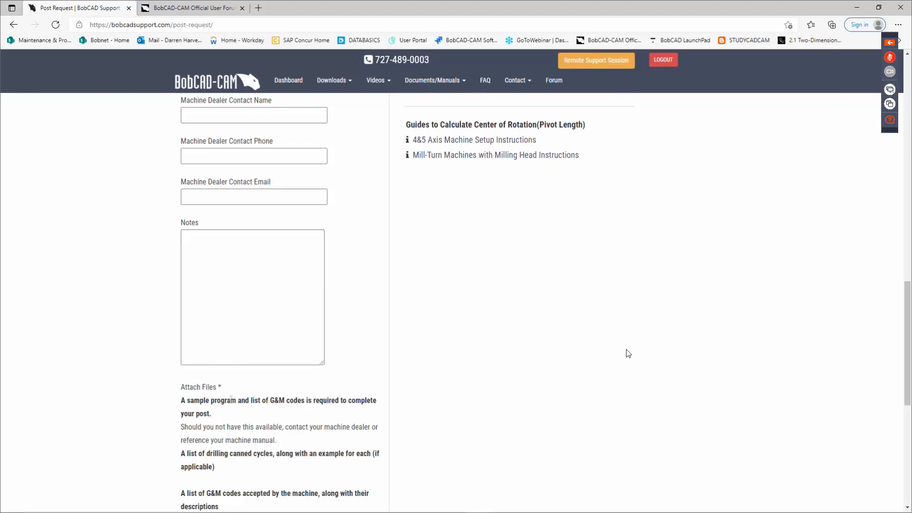
scroll(231, 399, "down", 1)
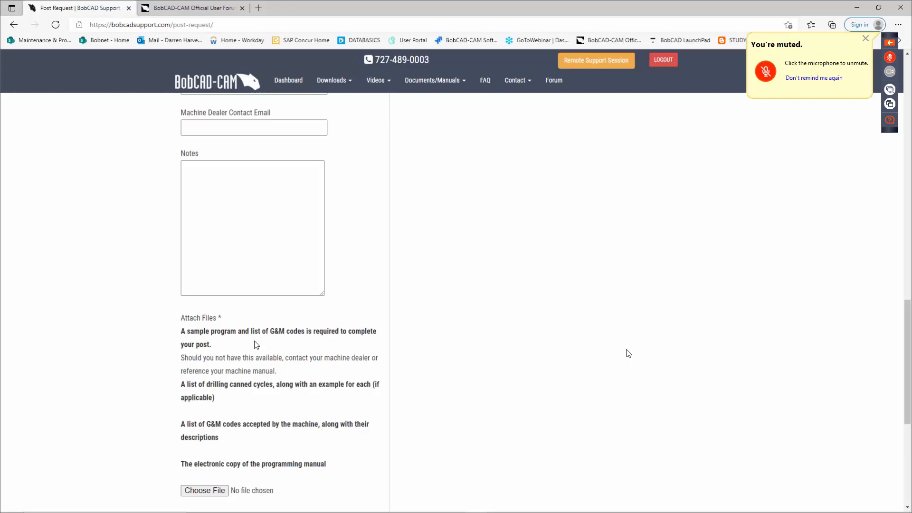
scroll(352, 255, "up", 3)
scroll(351, 256, "down", 4)
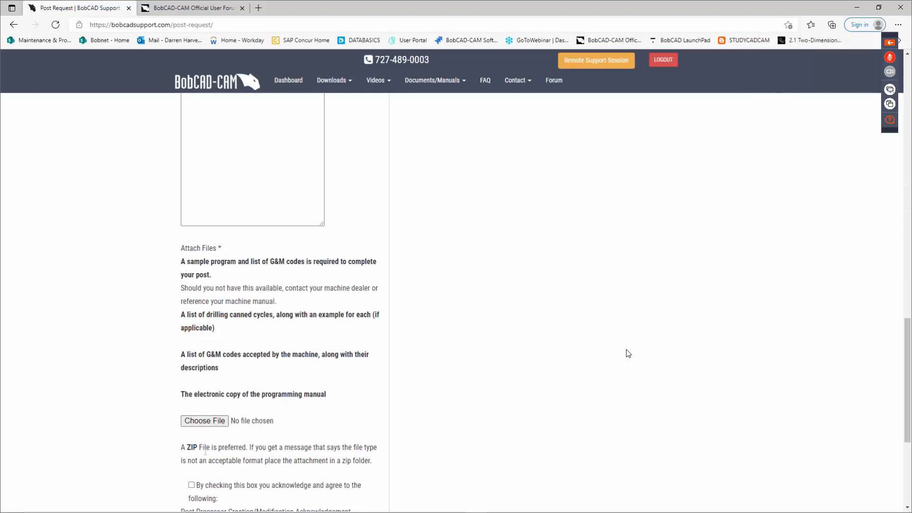
scroll(295, 418, "up", 3)
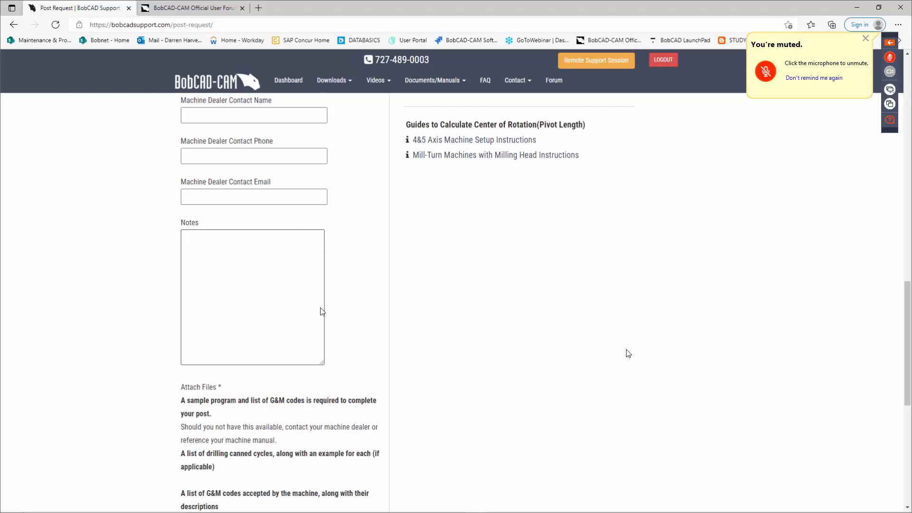
scroll(376, 304, "up", 8)
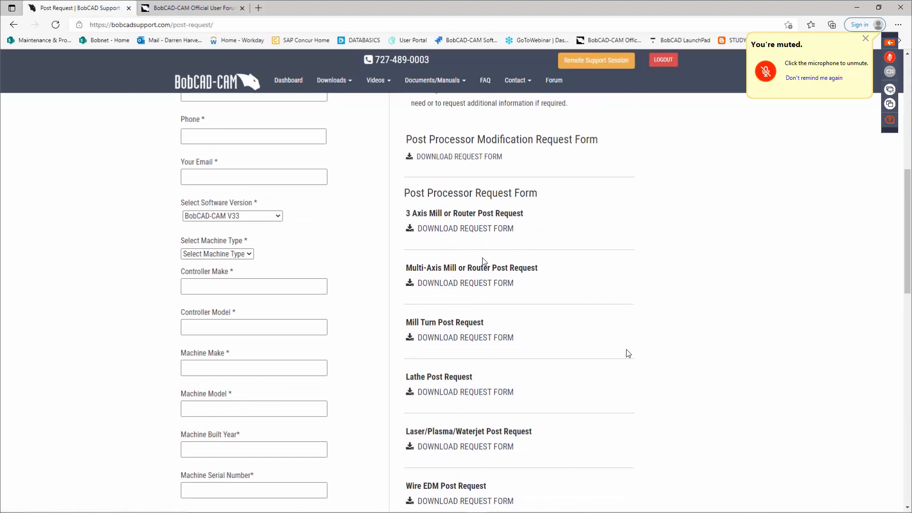
left_click(466, 284)
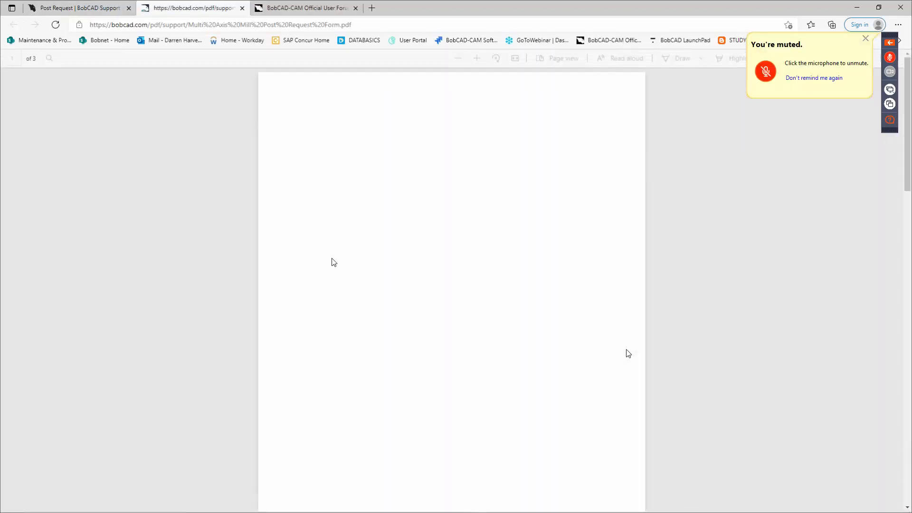
scroll(628, 353, "down", 2)
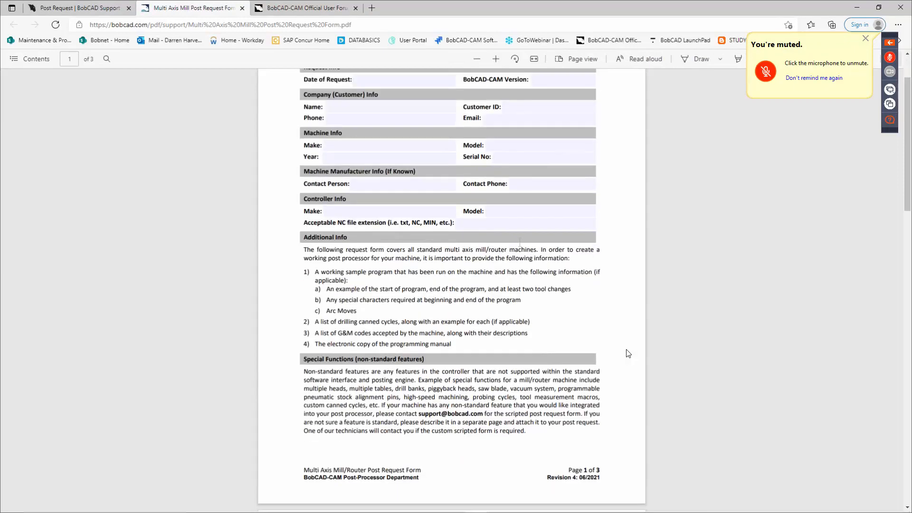
scroll(628, 353, "down", 10)
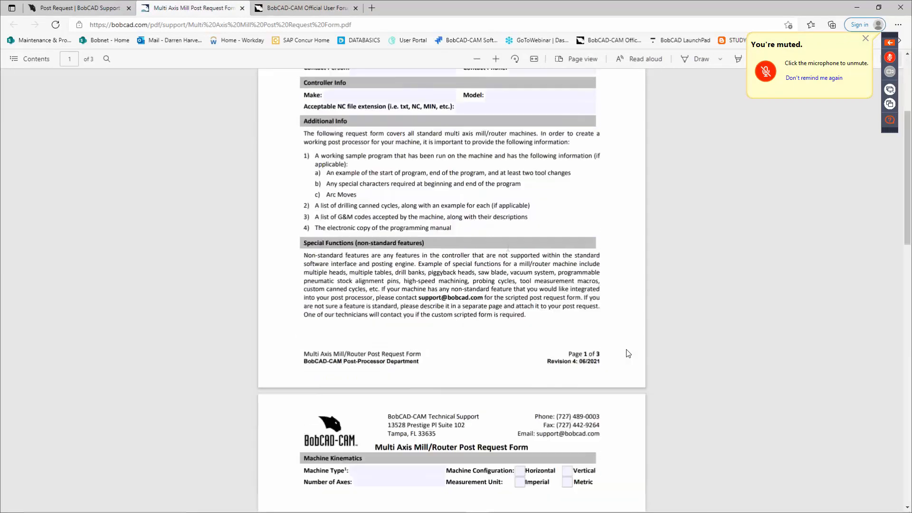
scroll(629, 353, "down", 12)
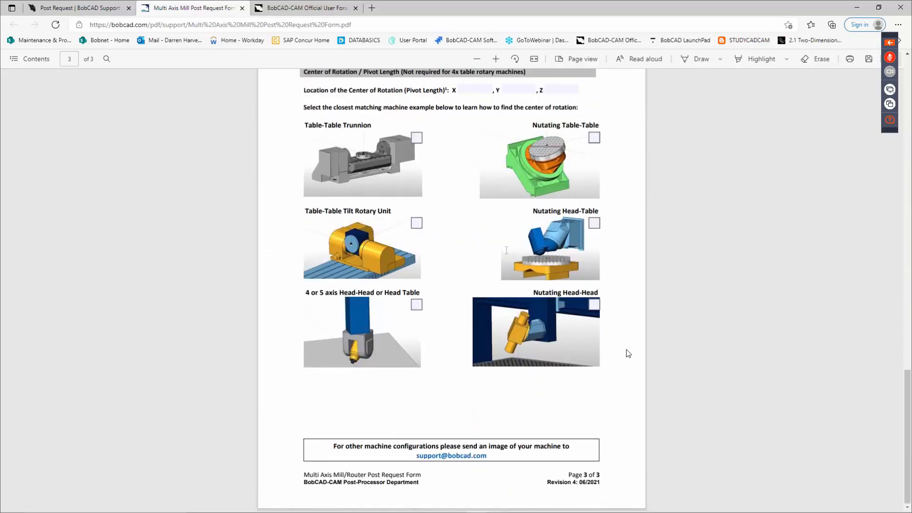
scroll(629, 354, "up", 10)
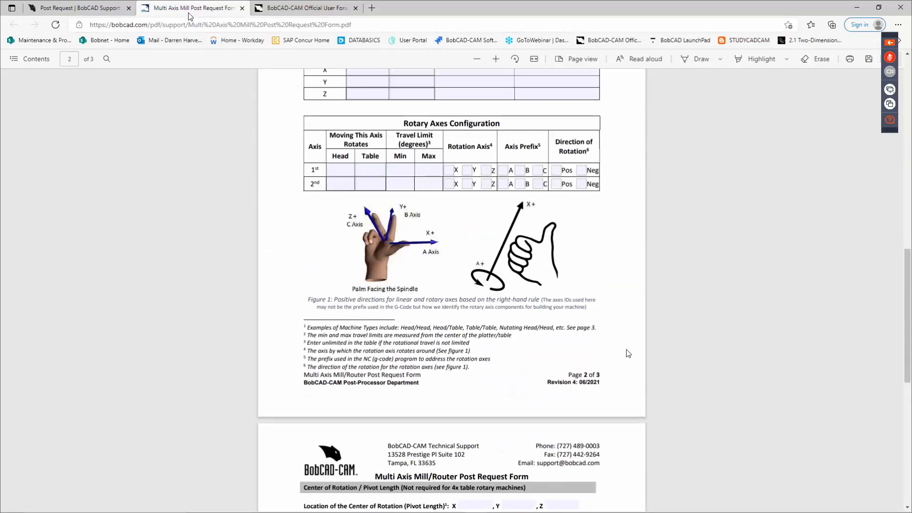
scroll(628, 353, "up", 5)
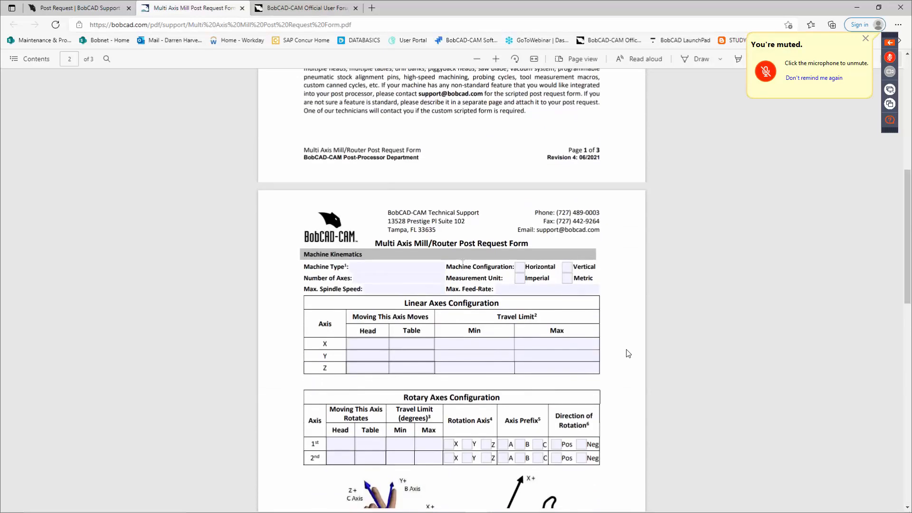
scroll(629, 353, "down", 15)
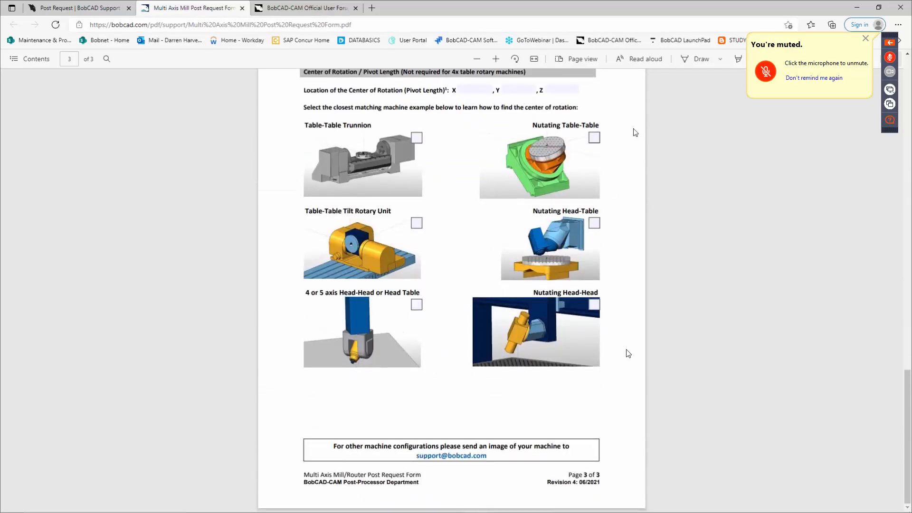
left_click(243, 8)
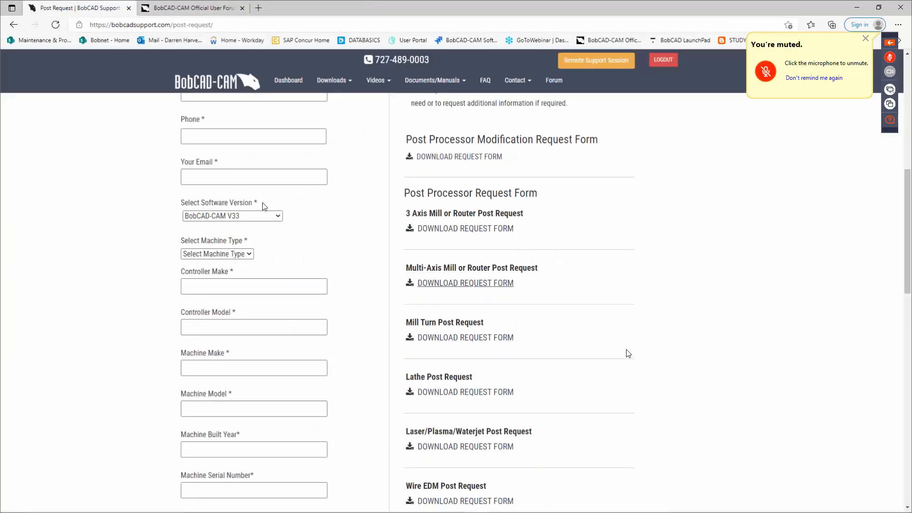
left_click(446, 231)
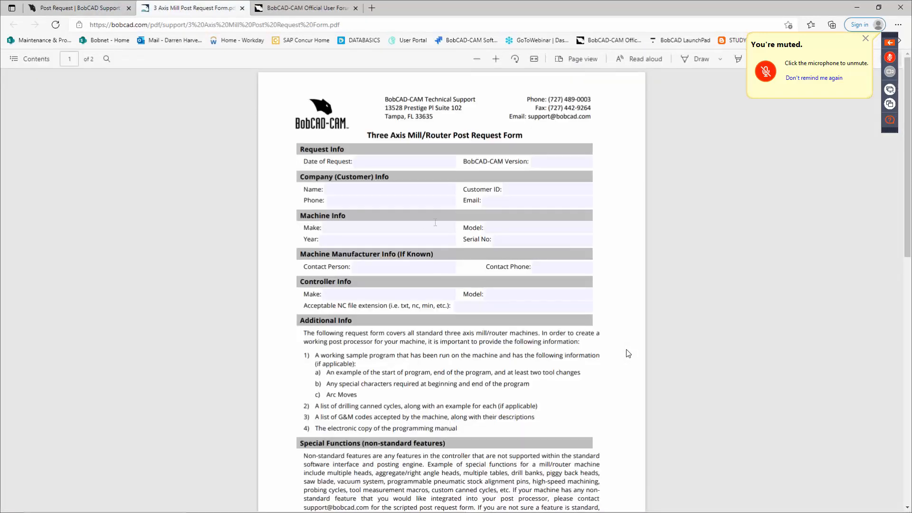
scroll(445, 205, "down", 15)
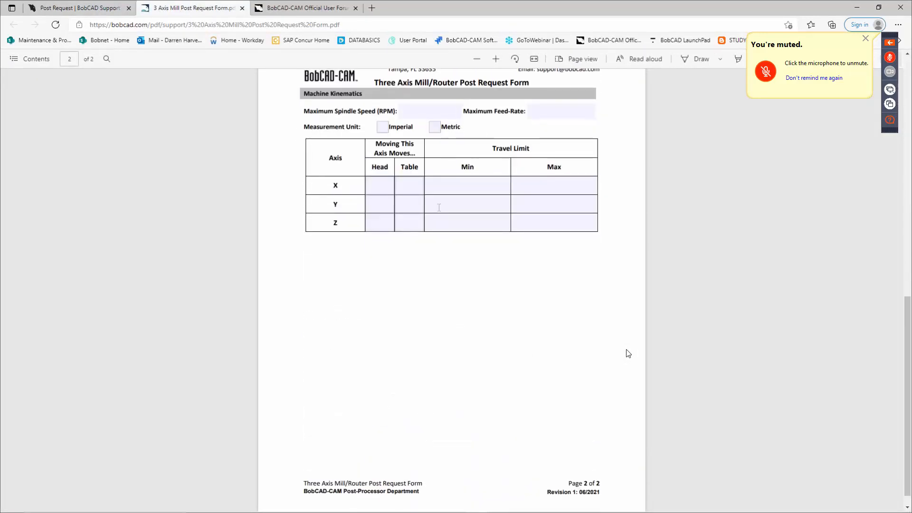
scroll(435, 243, "up", 4)
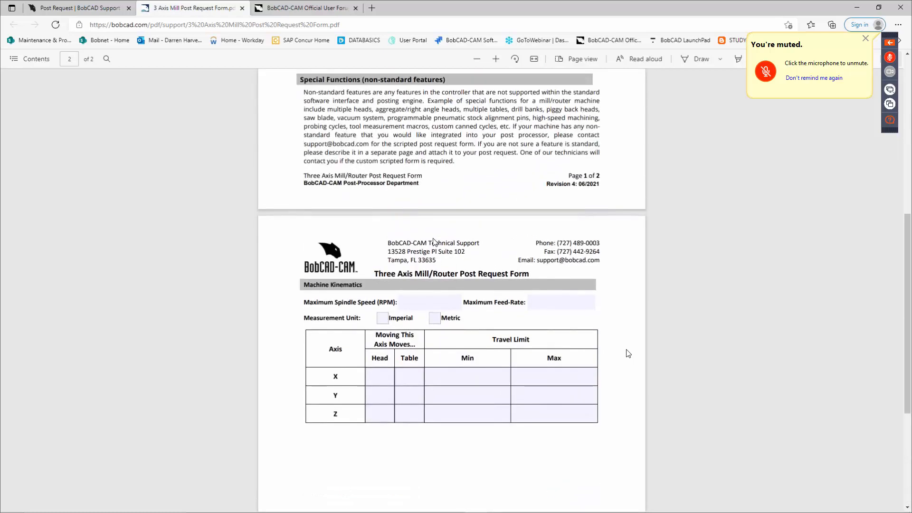
scroll(434, 241, "down", 3)
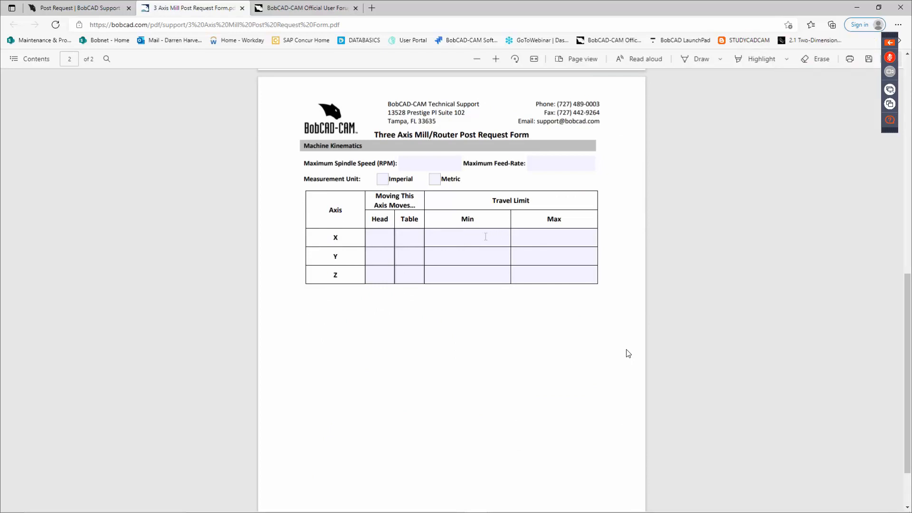
scroll(485, 237, "up", 8)
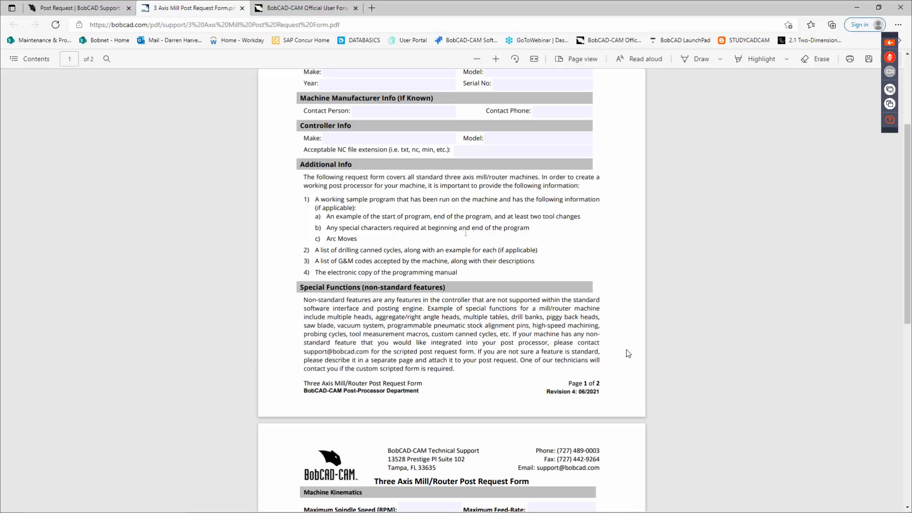
left_click(242, 8)
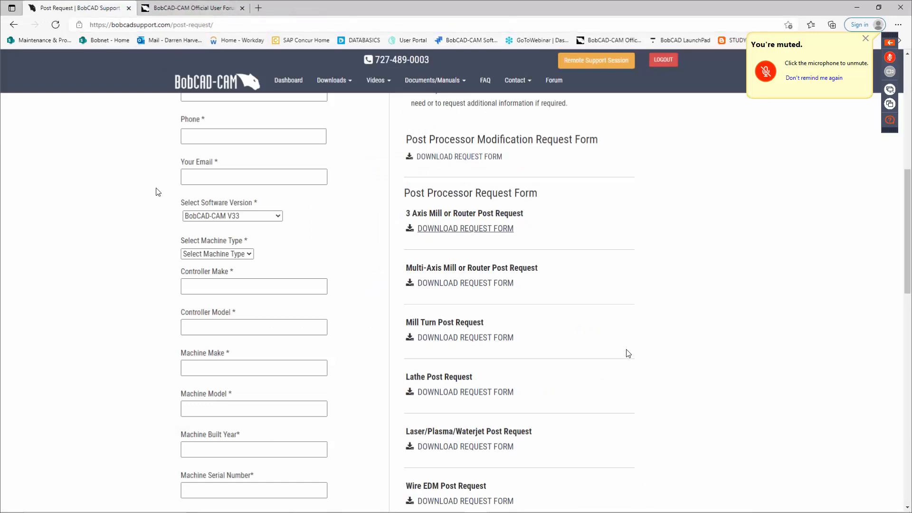
scroll(162, 188, "up", 5)
scroll(164, 181, "up", 1)
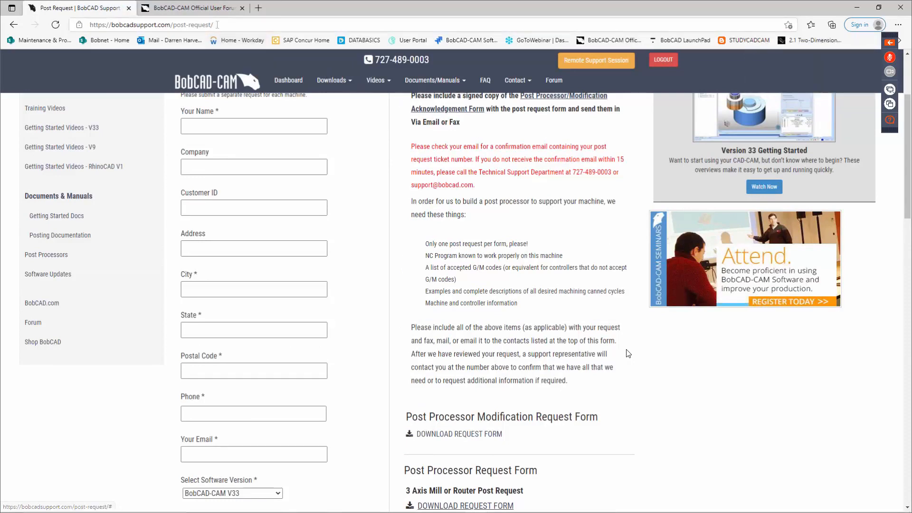
Step: Look at the BobCAD-CAM user forum, then close the browser to return to BobCAD1
left_click(207, 9)
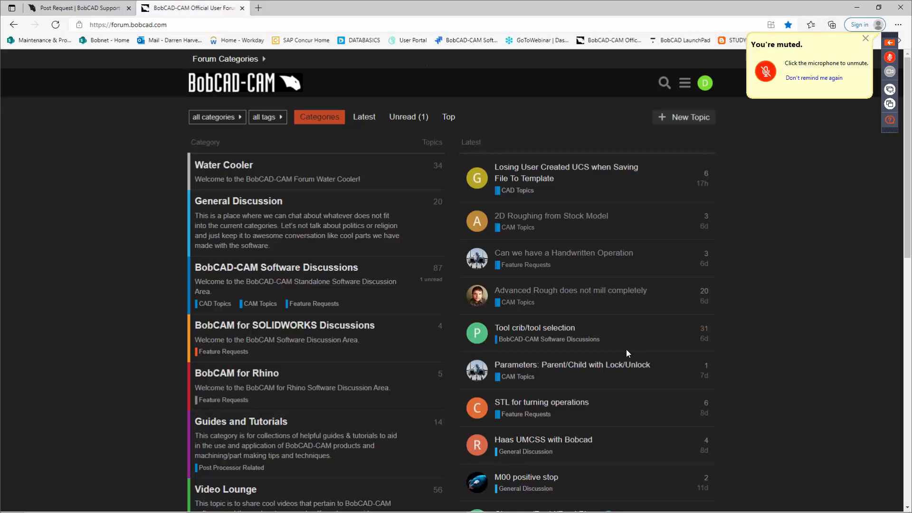
left_click(900, 8)
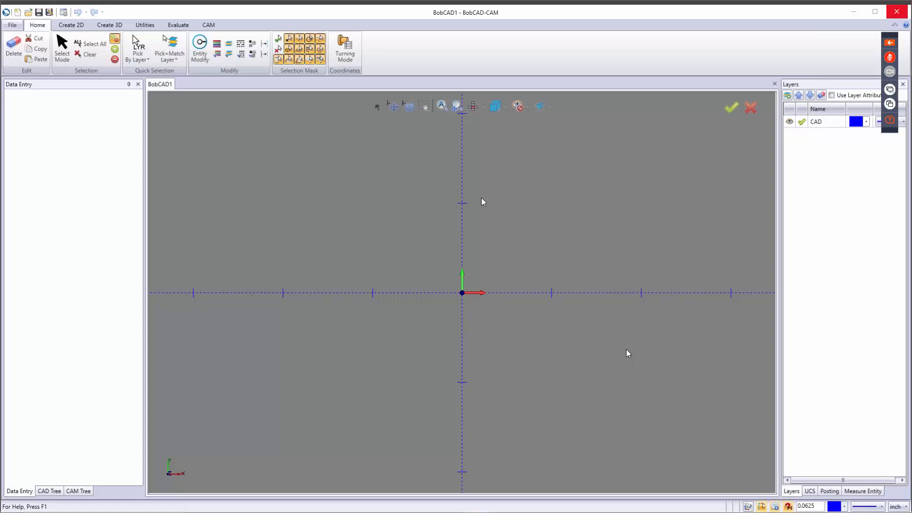
left_click(18, 25)
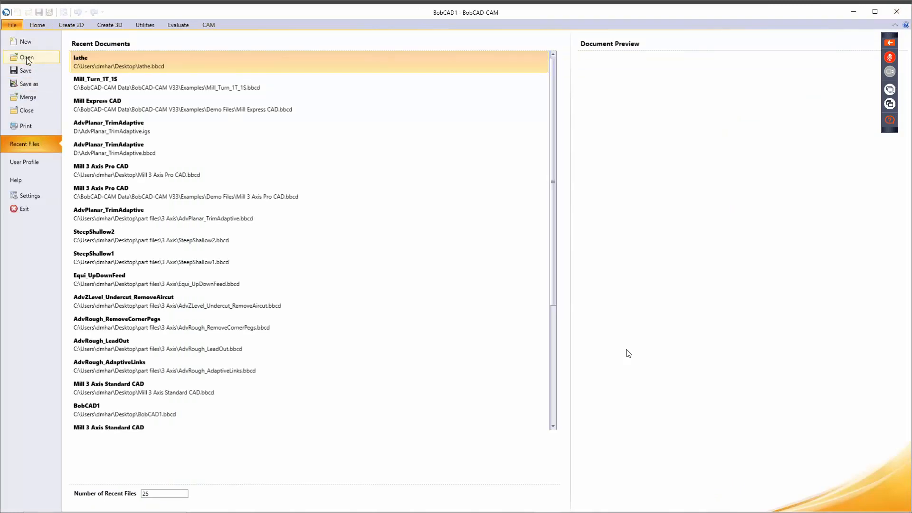
left_click(27, 58)
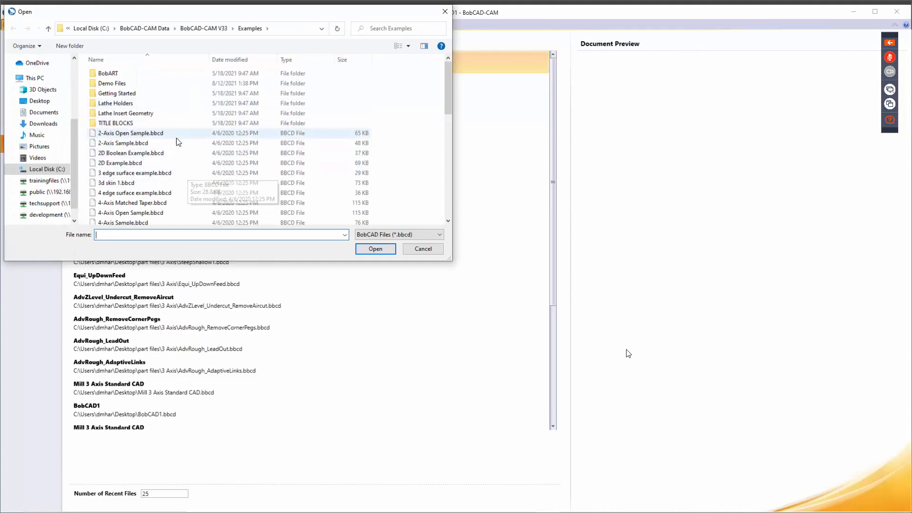
left_click(437, 234)
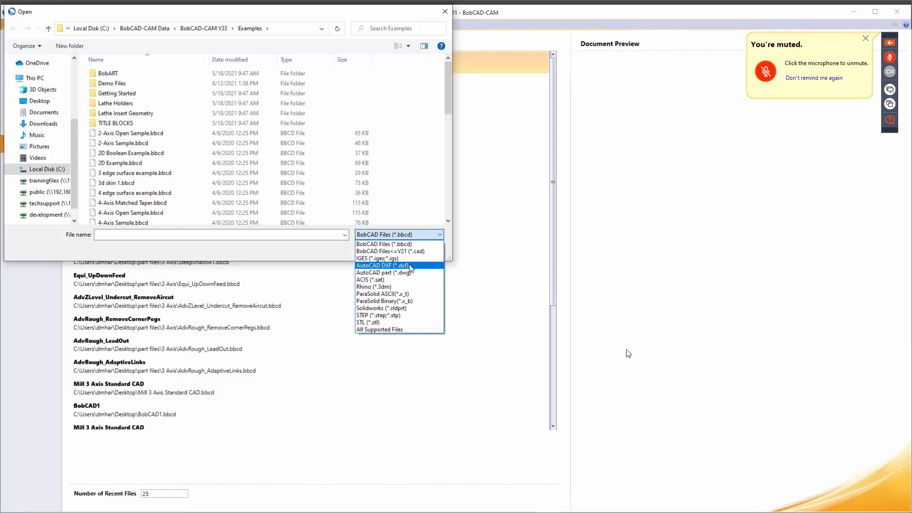
left_click(319, 253)
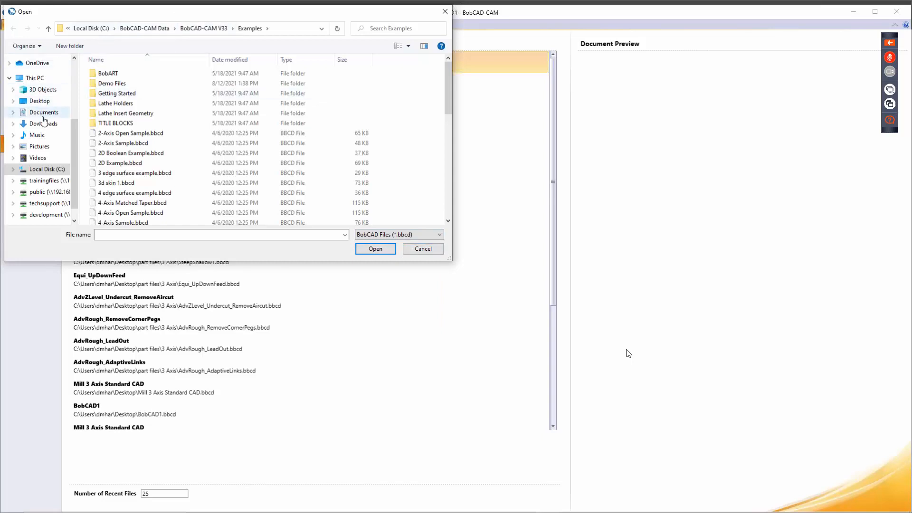
left_click(424, 249)
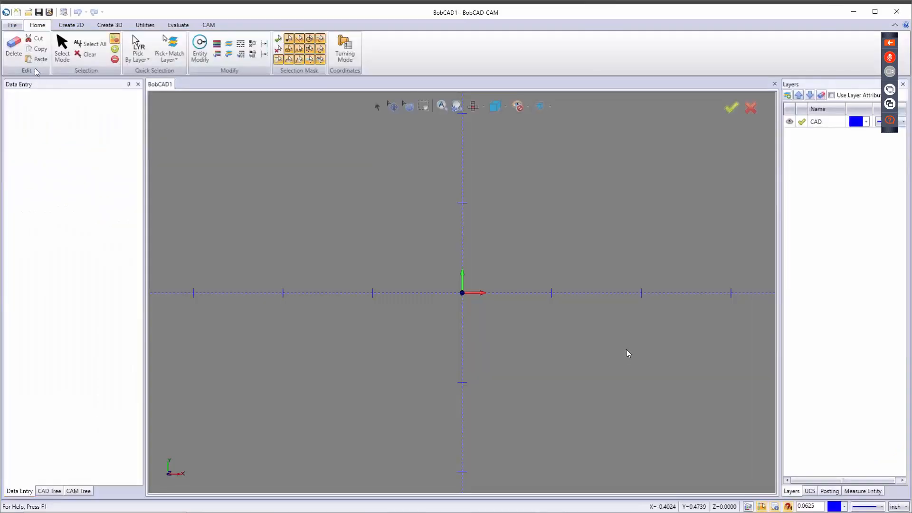
Step: Open File > Merge, cancel it, and return to the Recent Documents file page
left_click(12, 25)
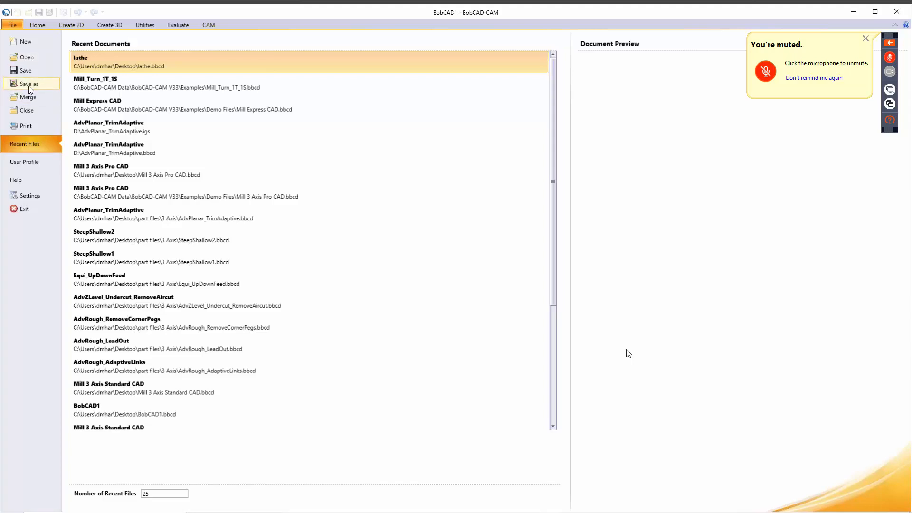
left_click(41, 101)
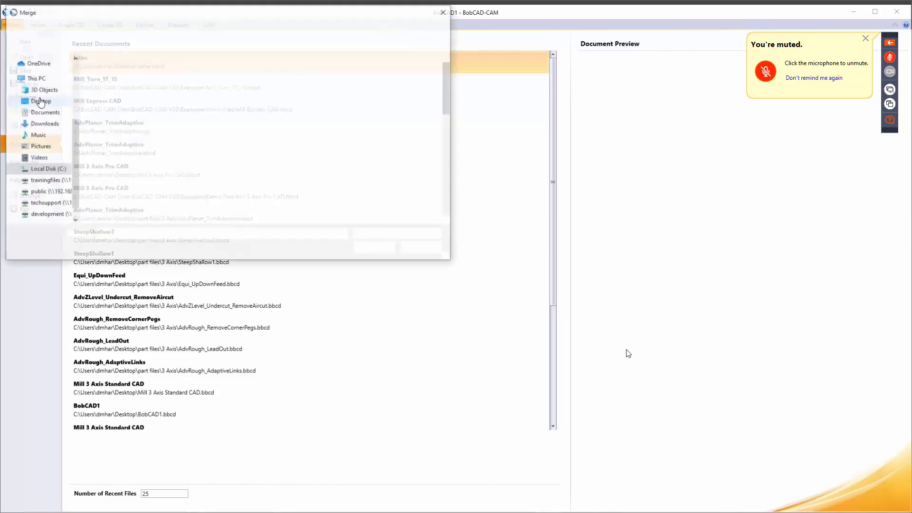
left_click(413, 251)
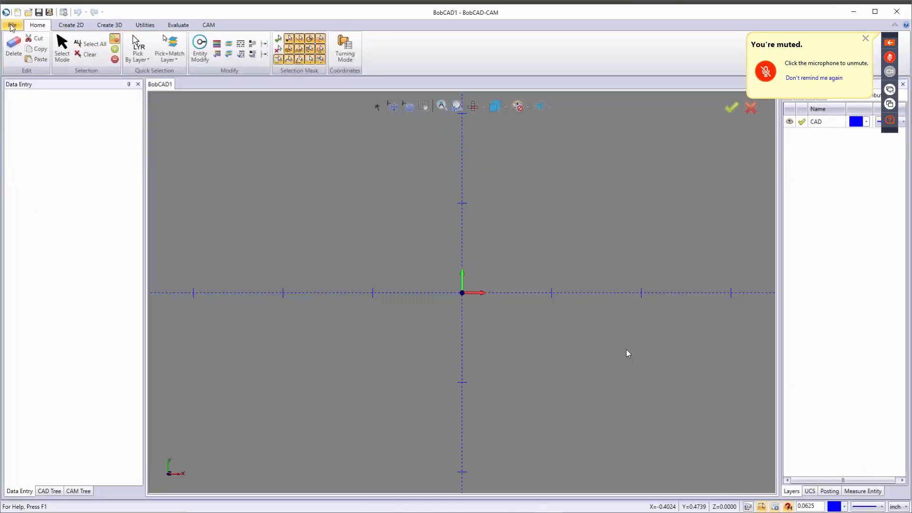
left_click(12, 25)
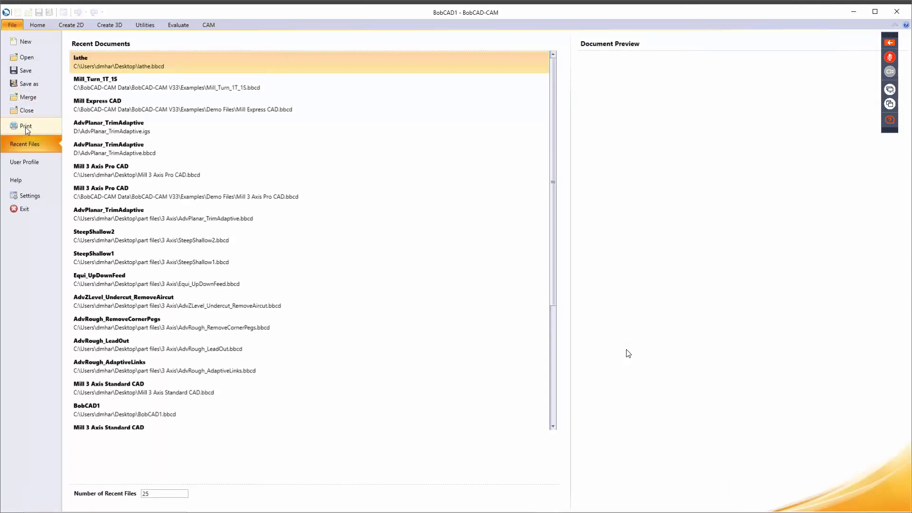
Step: Switch the Print page scale from 1:1 to Fit All, then go back to Recent Files
left_click(25, 127)
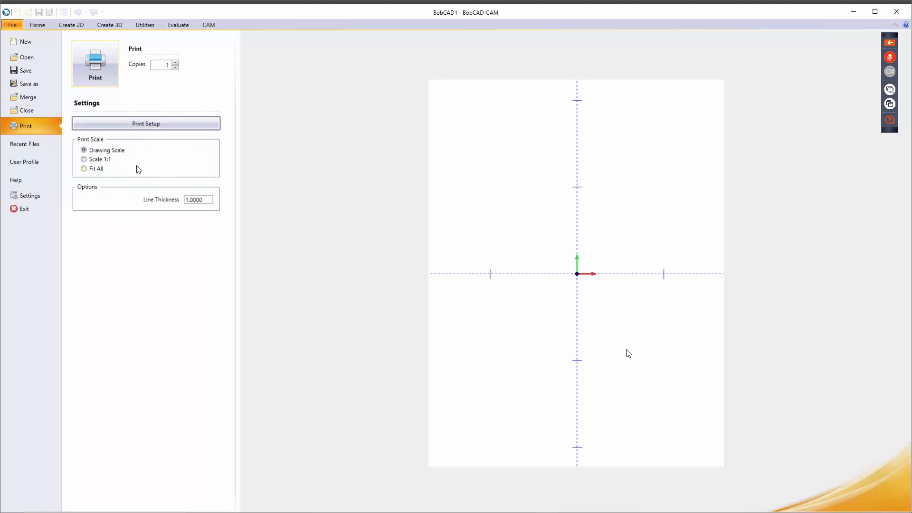
left_click(86, 159)
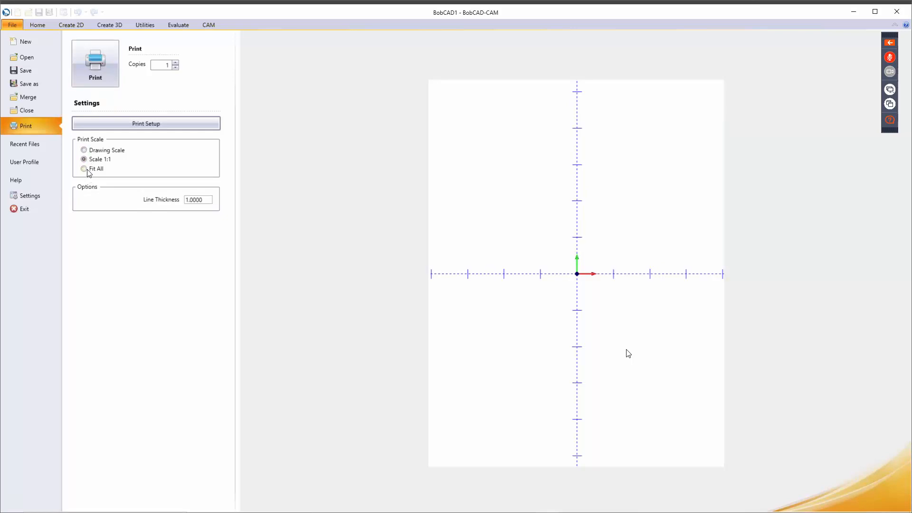
left_click(86, 169)
left_click(23, 143)
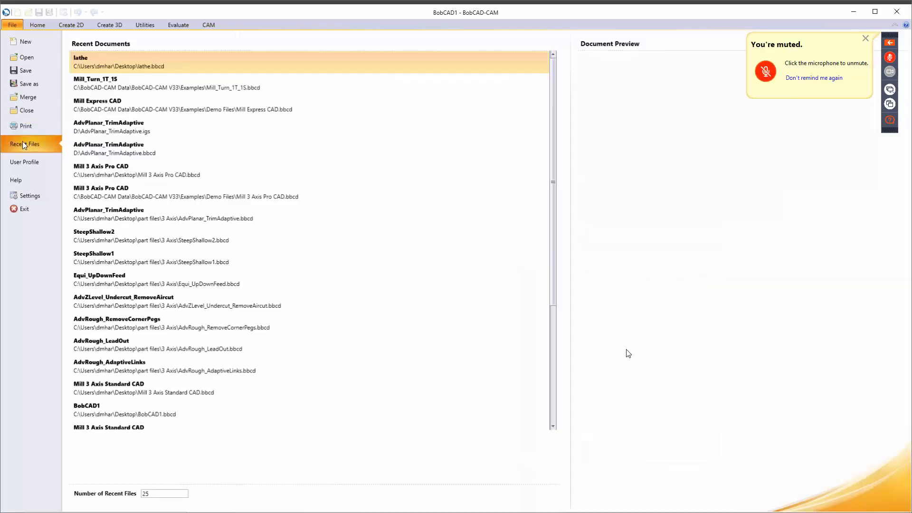
Step: Preview the recent parts AdvRough_RemoveCornerPegs, AdvZLevel_Undercut_RemoveAircut, AdvPlanar_TrimAdaptive, Mill Express and Mill_Turn_1T_1S
scroll(185, 124, "down", 3)
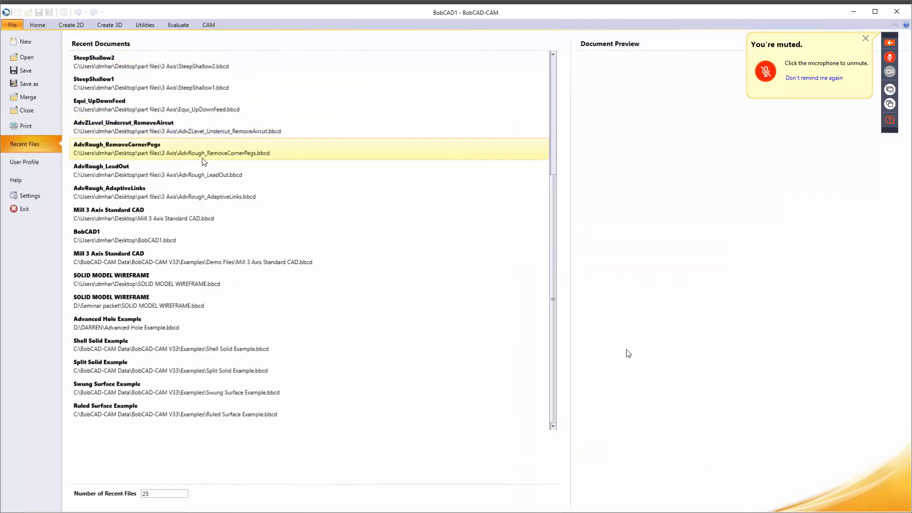
left_click(184, 144)
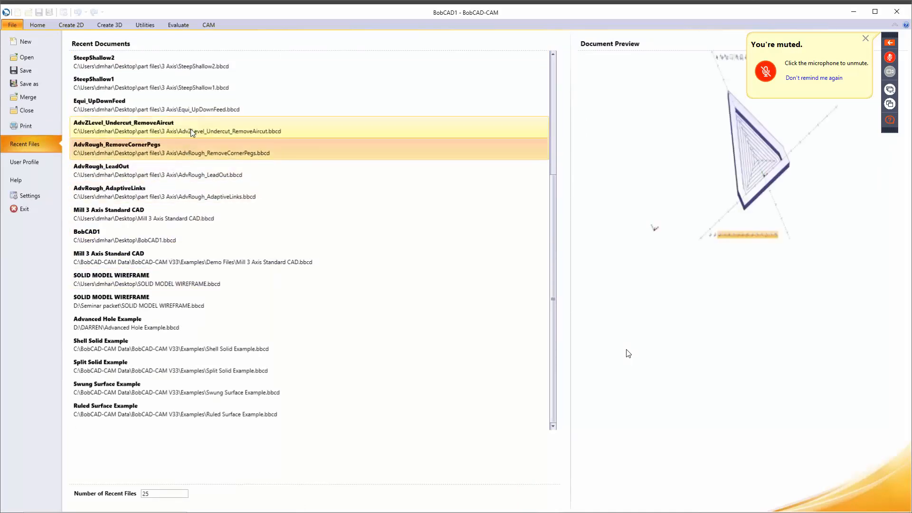
left_click(192, 124)
scroll(198, 123, "up", 3)
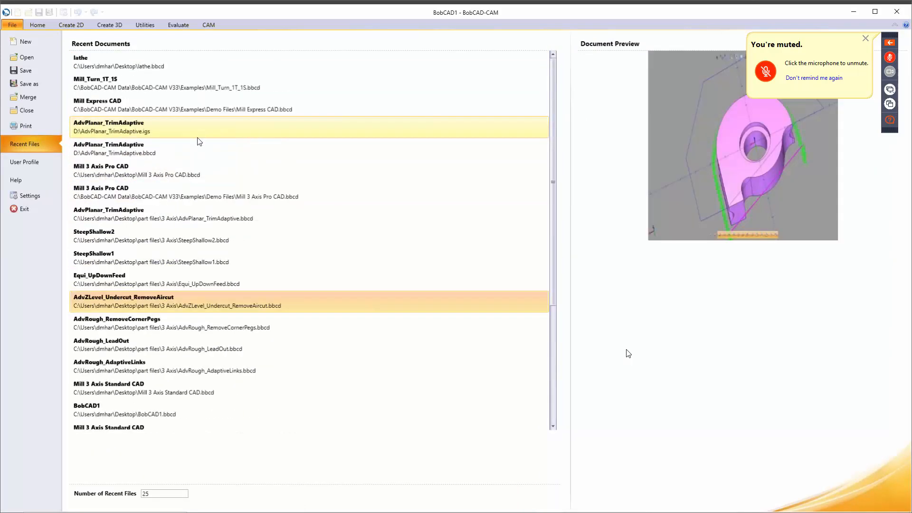
left_click(198, 141)
left_click(213, 113)
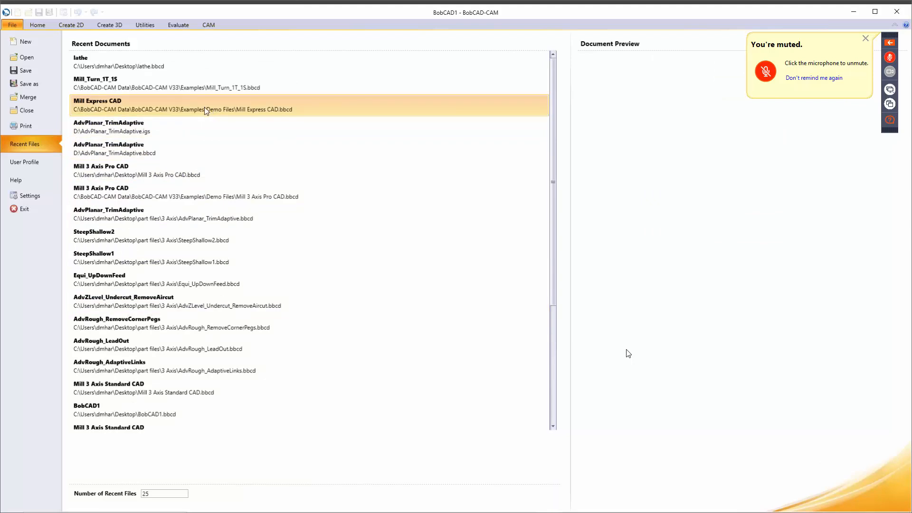
left_click(204, 86)
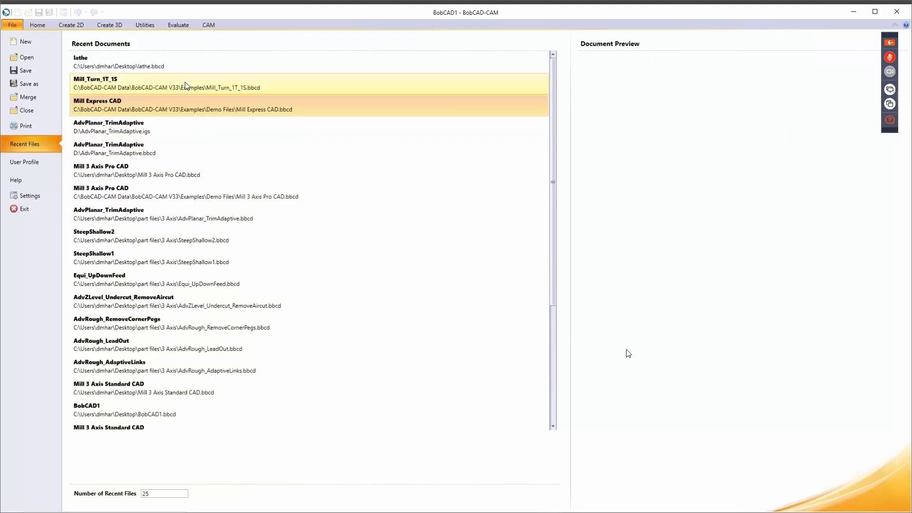
Step: Preview the lathe, SteepShallow2 and Equi_UpDownFeed parts, select the 25 recent-files value, then open User Profile
left_click(150, 70)
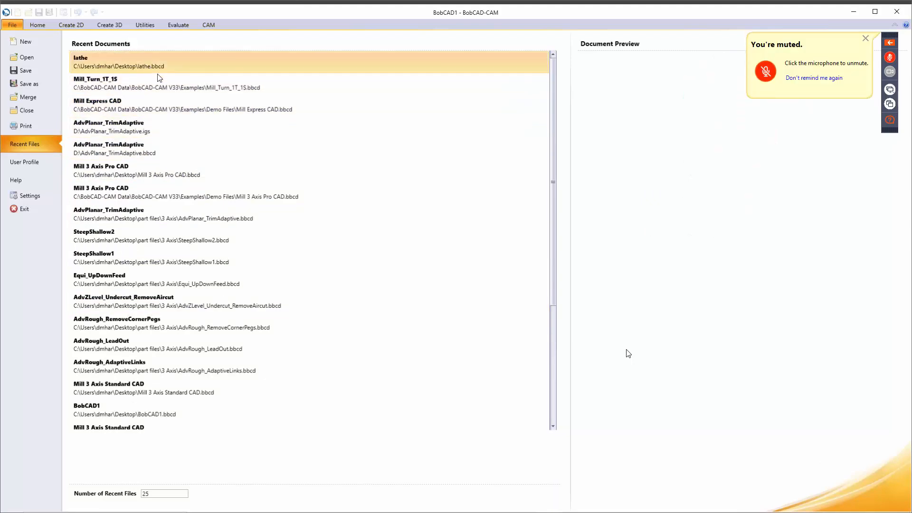
left_click(128, 236)
left_click(131, 281)
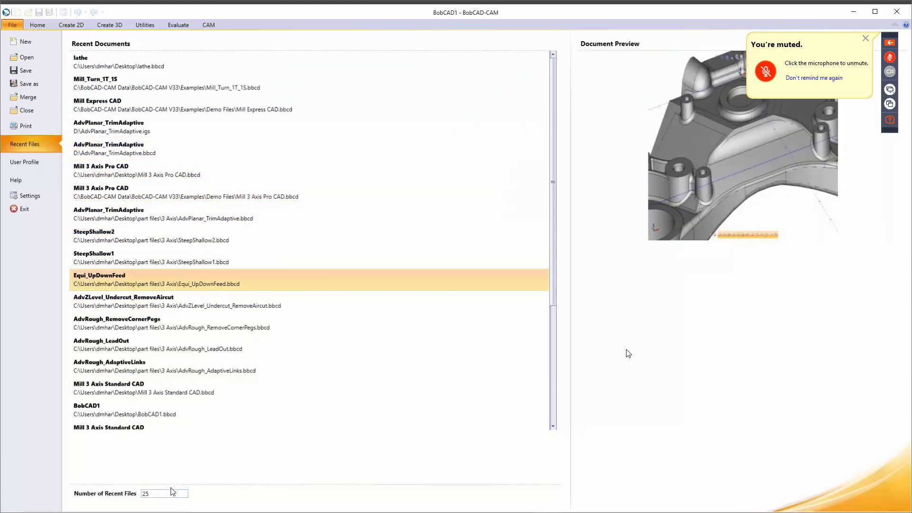
left_click_drag(172, 491, 142, 493)
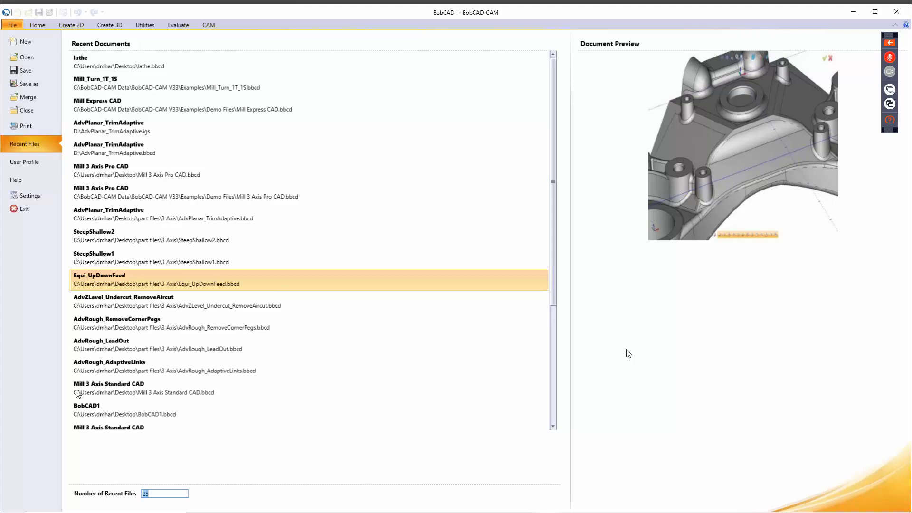
left_click(27, 162)
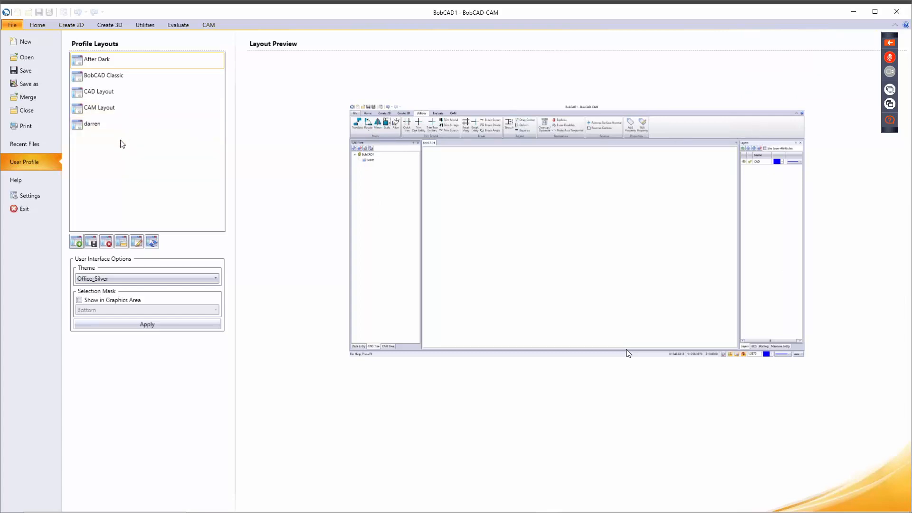
Step: Preview the After Dark layout, then the personal profile layout, leaving the theme on Office_Silver
left_click(110, 65)
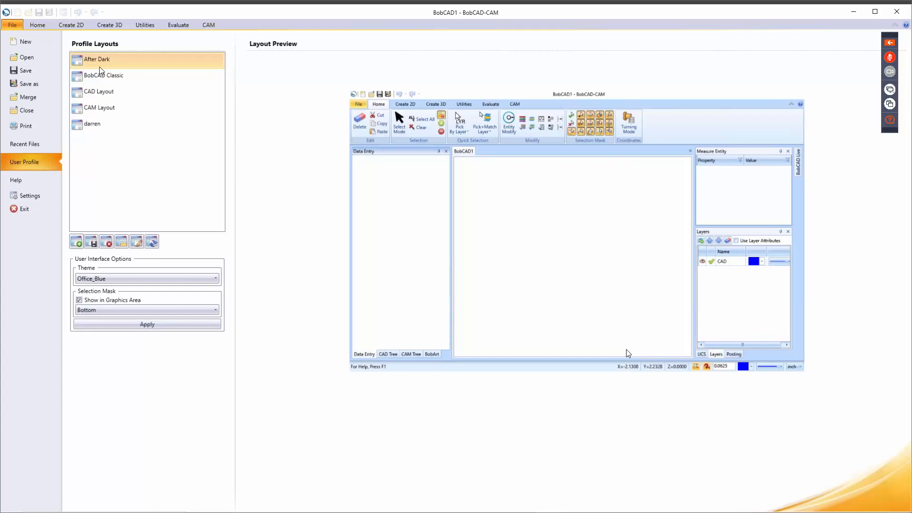
left_click(96, 124)
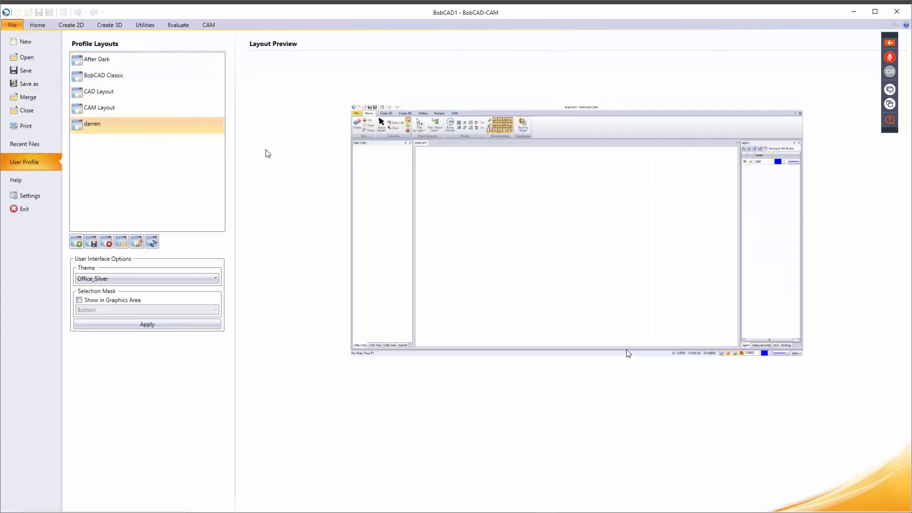
left_click(135, 279)
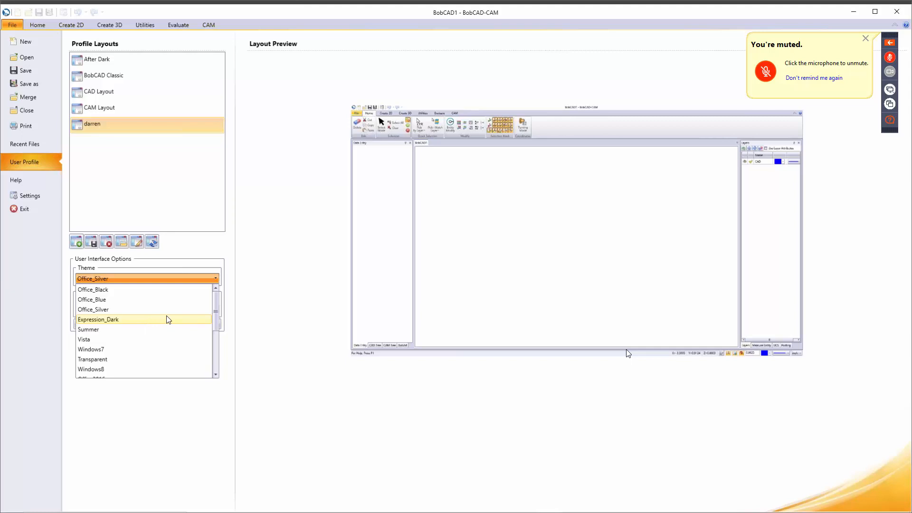
left_click(190, 254)
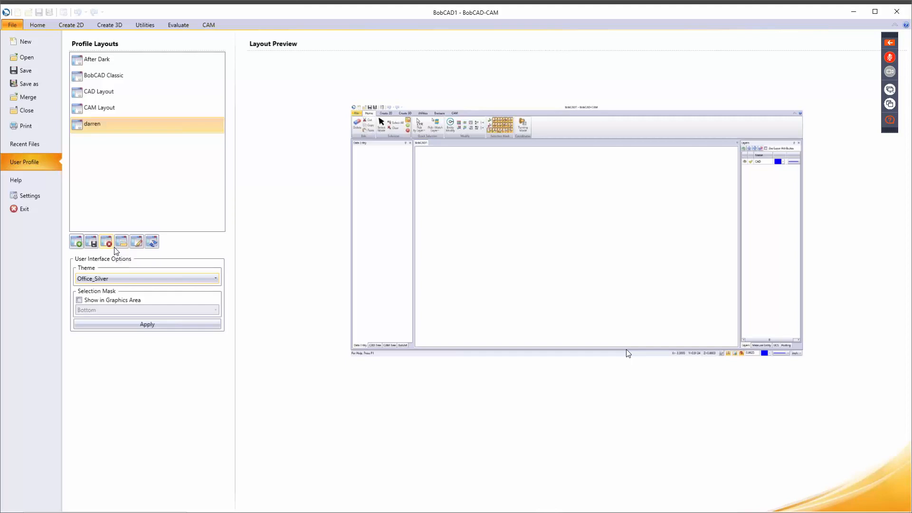
Step: Launch the online BobCAD-CAM Help from the File > Help page
left_click(19, 182)
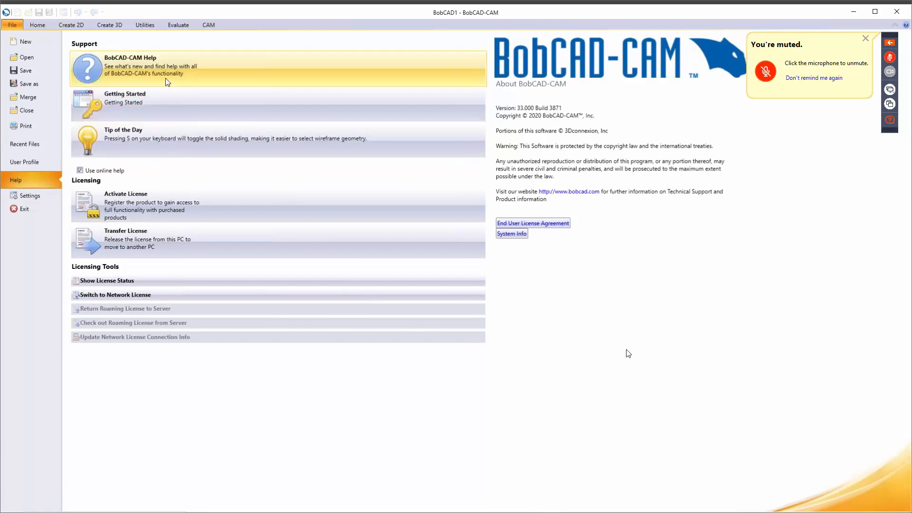
left_click(161, 65)
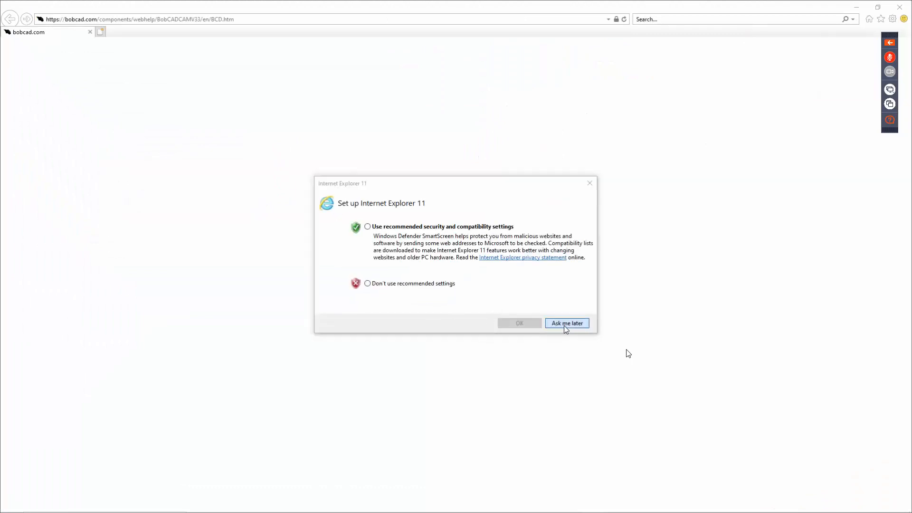
Step: Postpone the IE11 setup prompt and open The Create 2D Ribbon help page under CAD
left_click(563, 324)
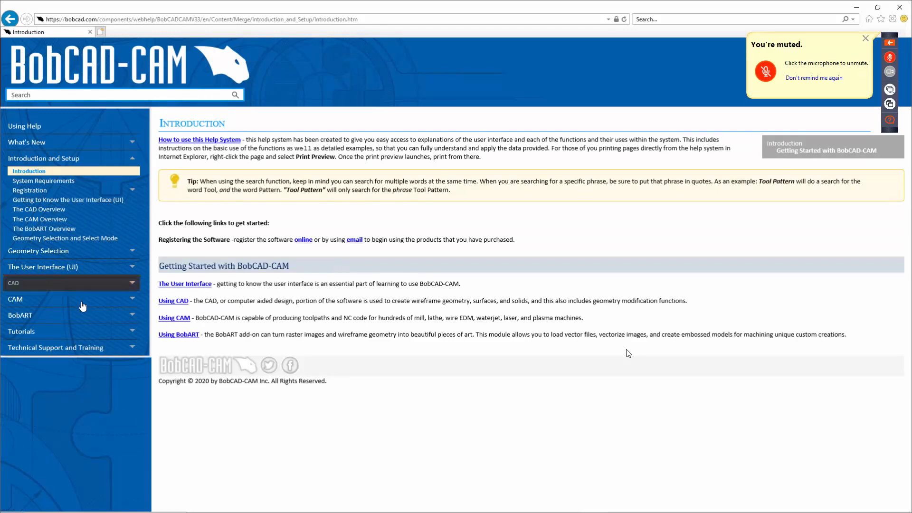
left_click(91, 288)
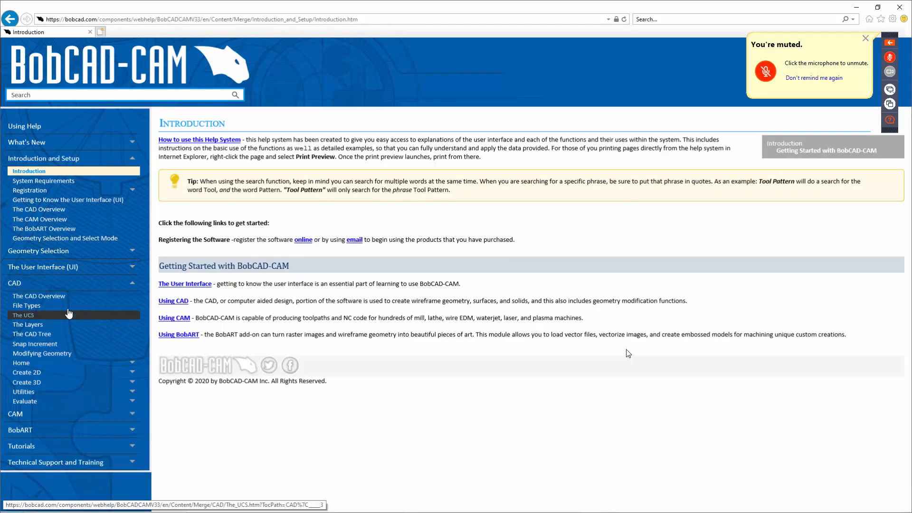
left_click(56, 374)
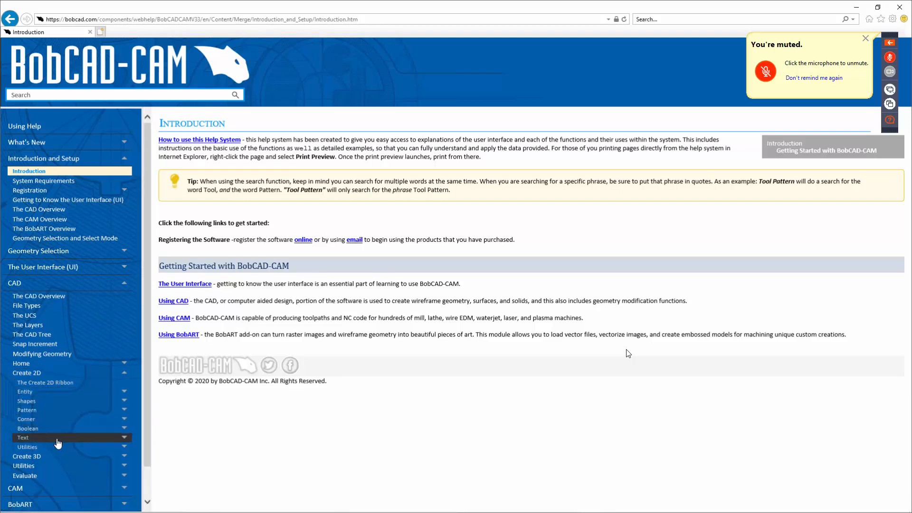
left_click(76, 385)
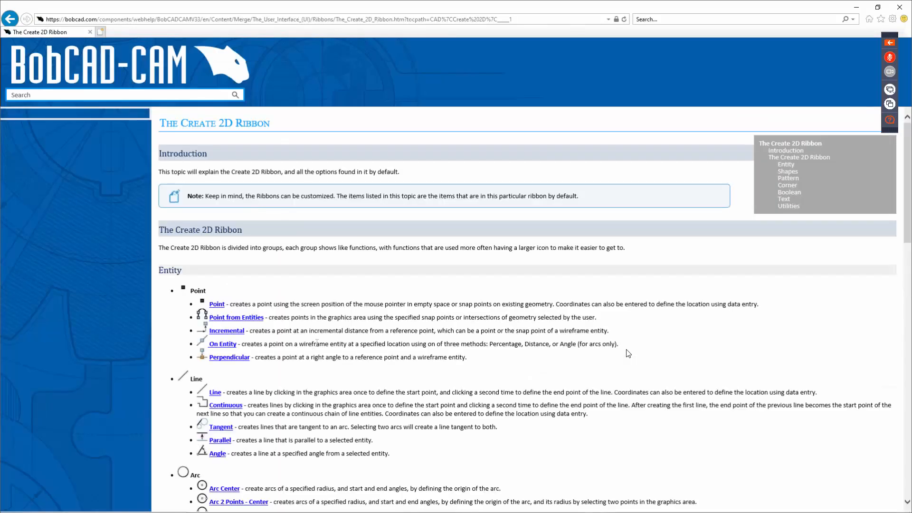
scroll(252, 213, "down", 2)
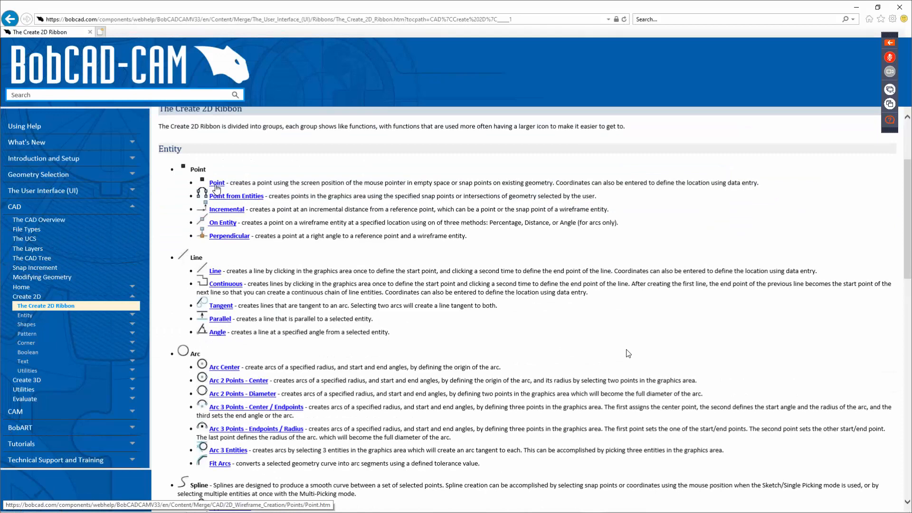
Step: Go from the Point help topic to the Point On Entity topic and read through it
left_click(216, 186)
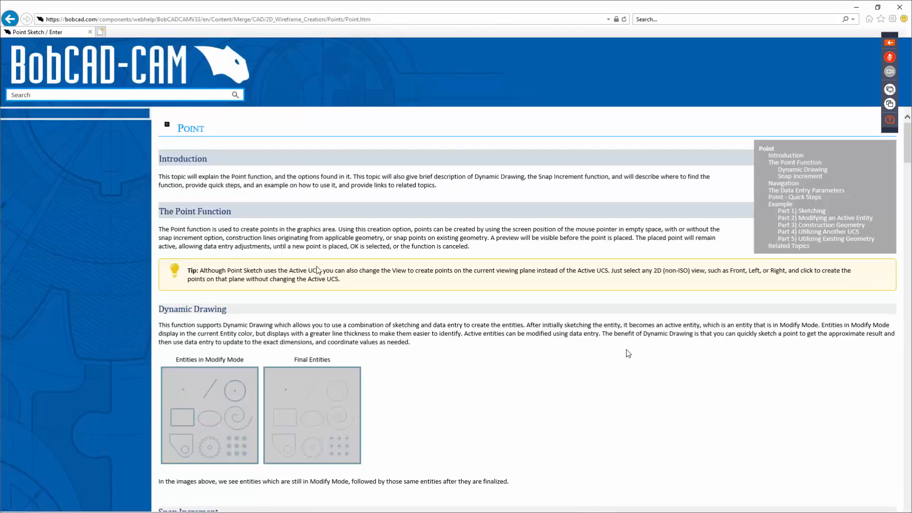
scroll(332, 333, "down", 4)
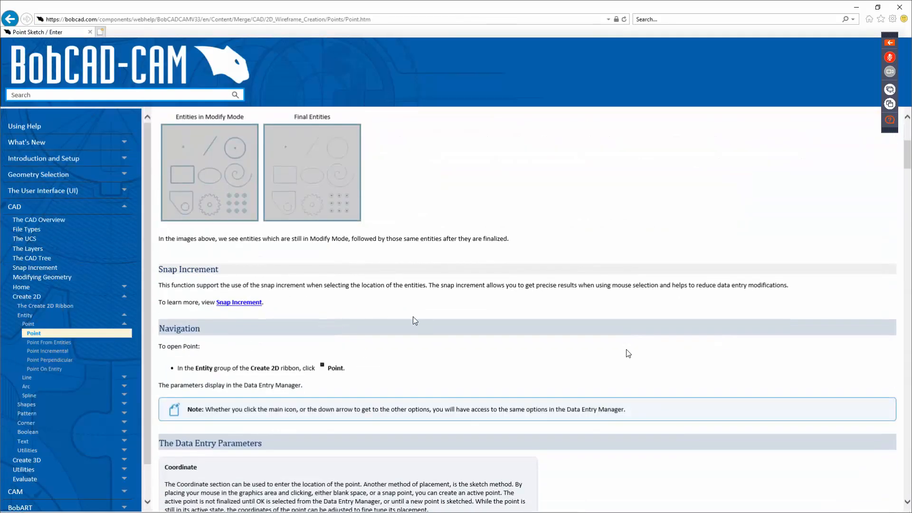
scroll(380, 318, "down", 4)
scroll(372, 323, "down", 10)
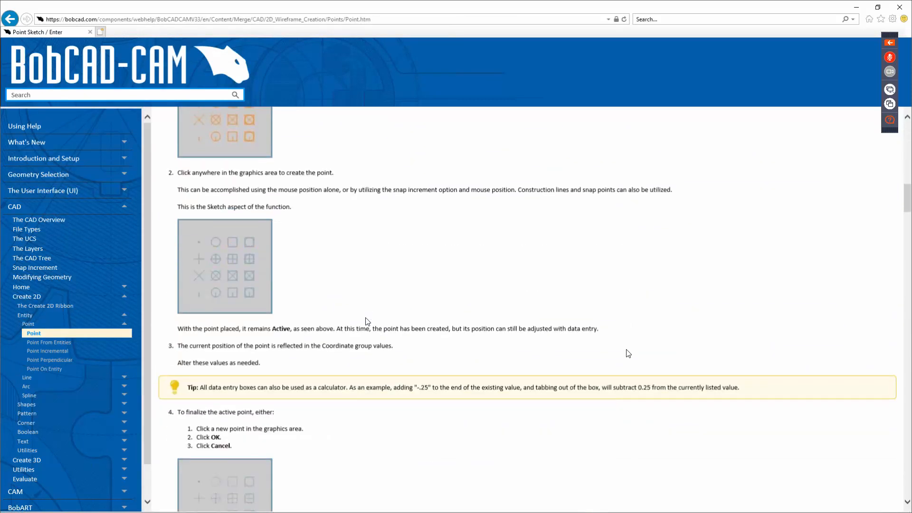
scroll(351, 321, "down", 12)
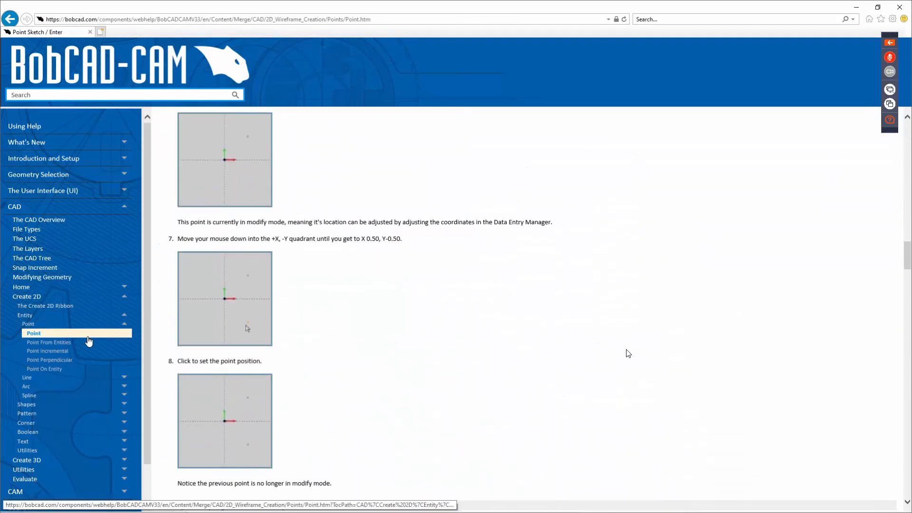
left_click(54, 369)
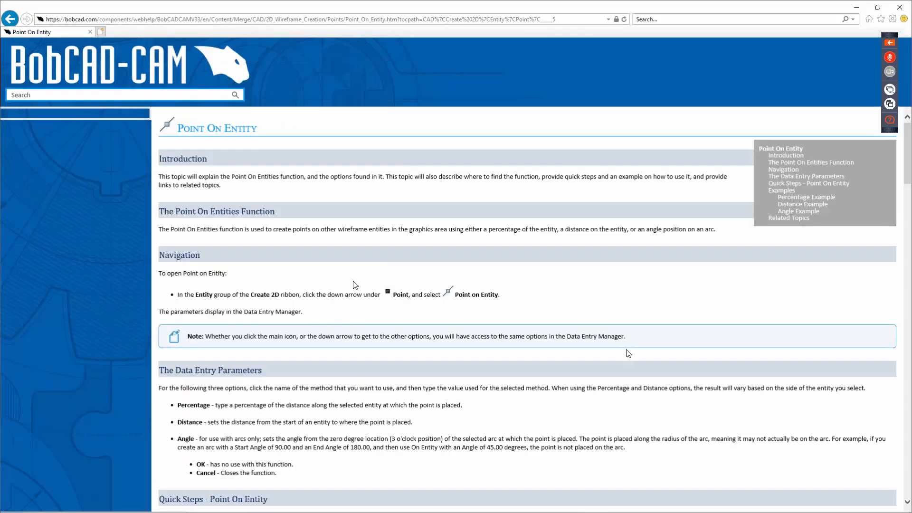
scroll(361, 313, "down", 6)
scroll(361, 310, "down", 7)
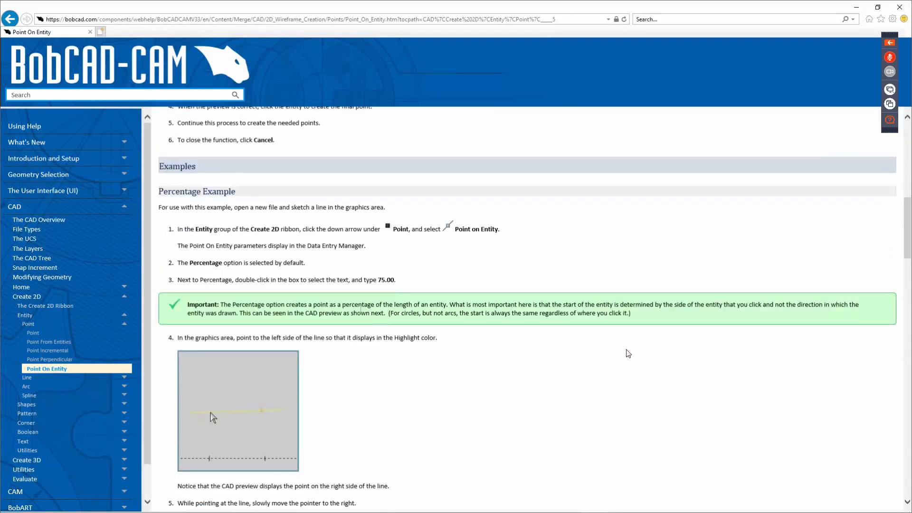
scroll(627, 354, "up", 10)
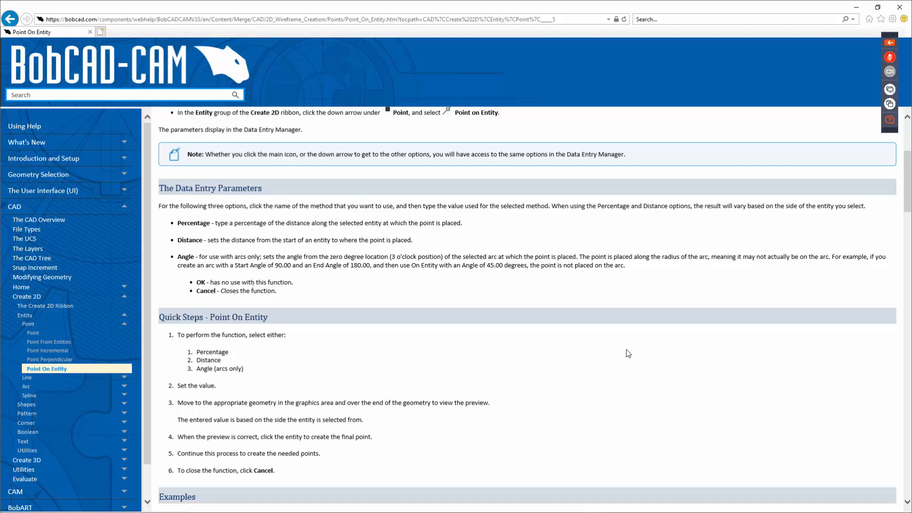
Step: Close Internet Explorer, then open the Local Help System Introduction, maximize it and close it
left_click(901, 8)
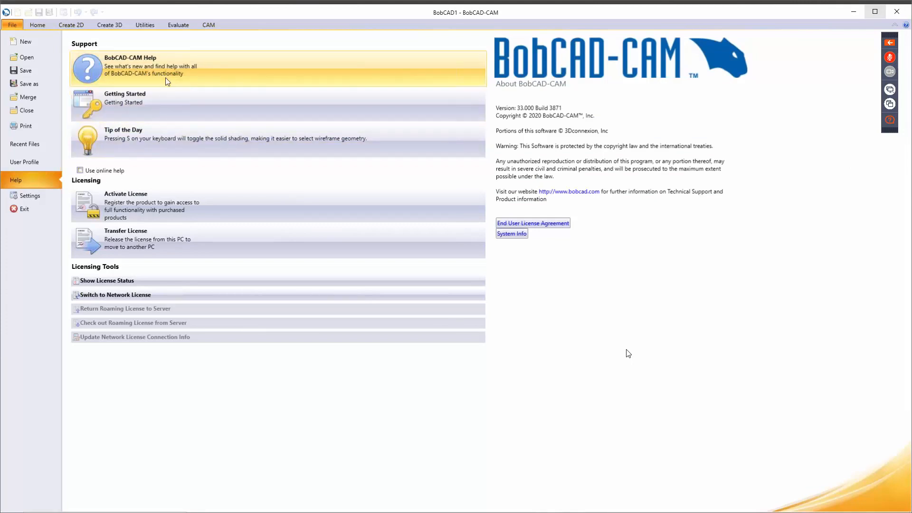
left_click(190, 76)
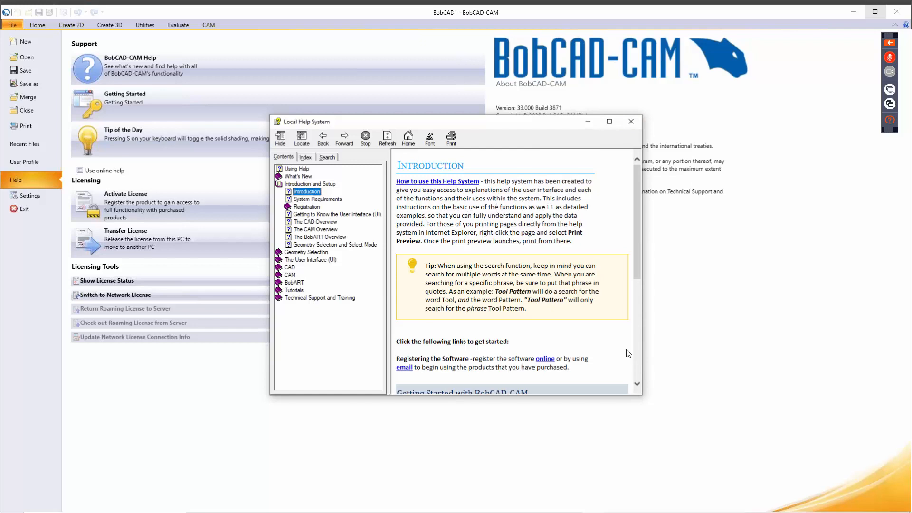
left_click(618, 124)
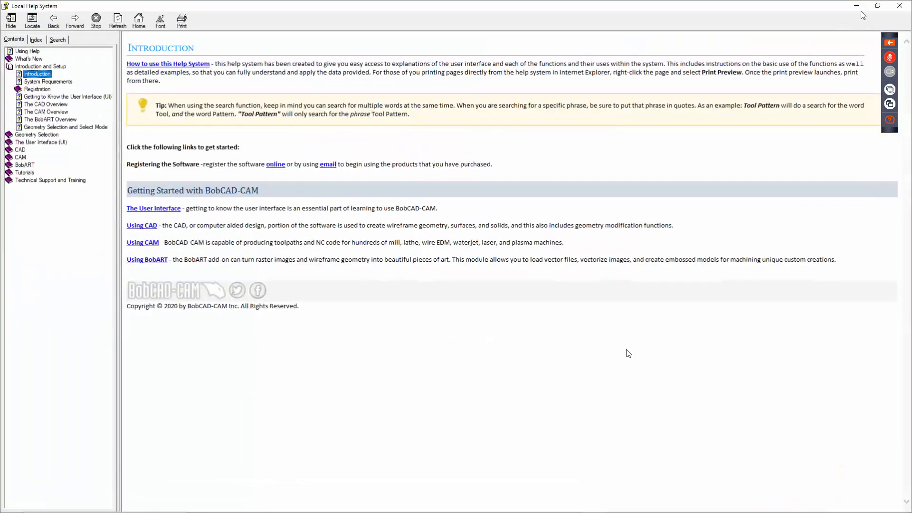
left_click(897, 8)
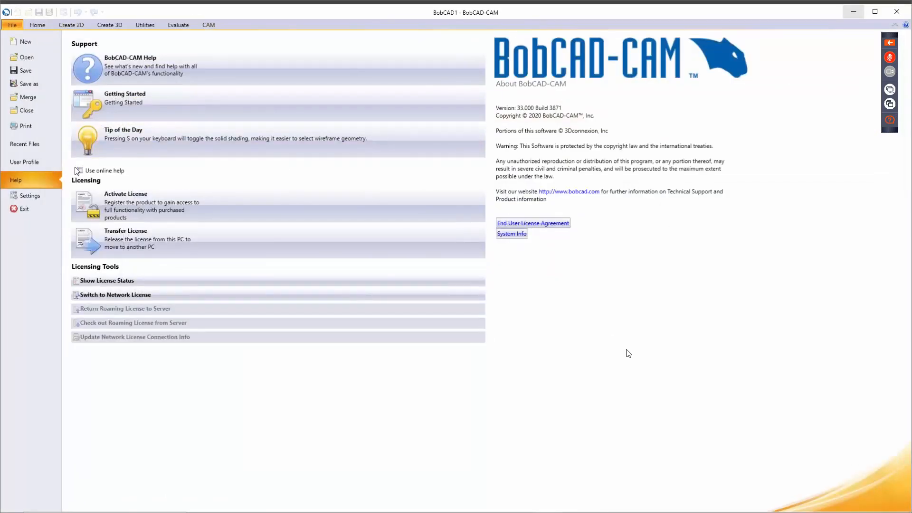
Step: Preview the Mill 3 Axis Pro, Standard and Mill Express examples, close Welcome, show the Snap Increment tip
left_click(182, 106)
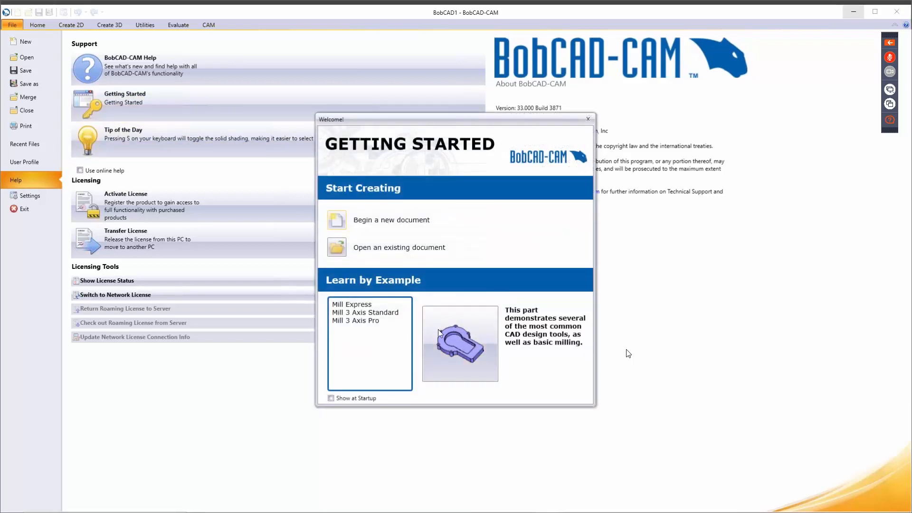
left_click(358, 322)
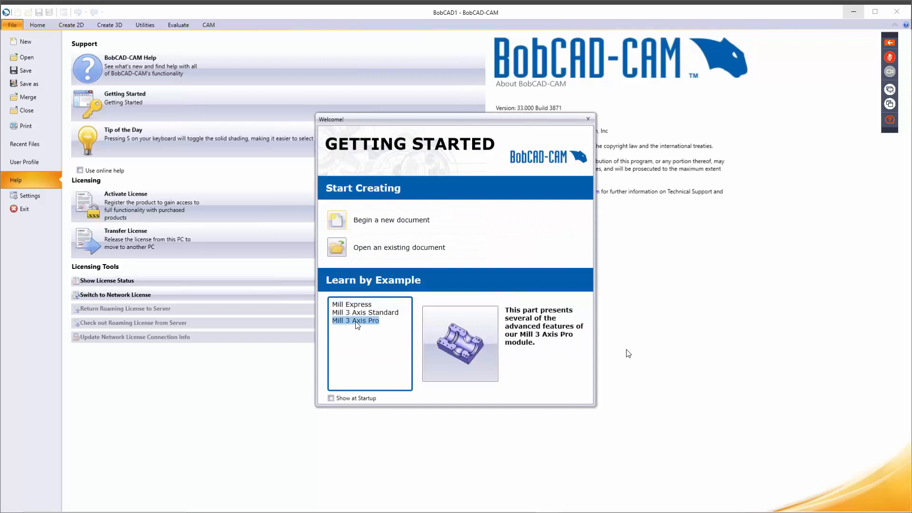
left_click(361, 314)
left_click(357, 304)
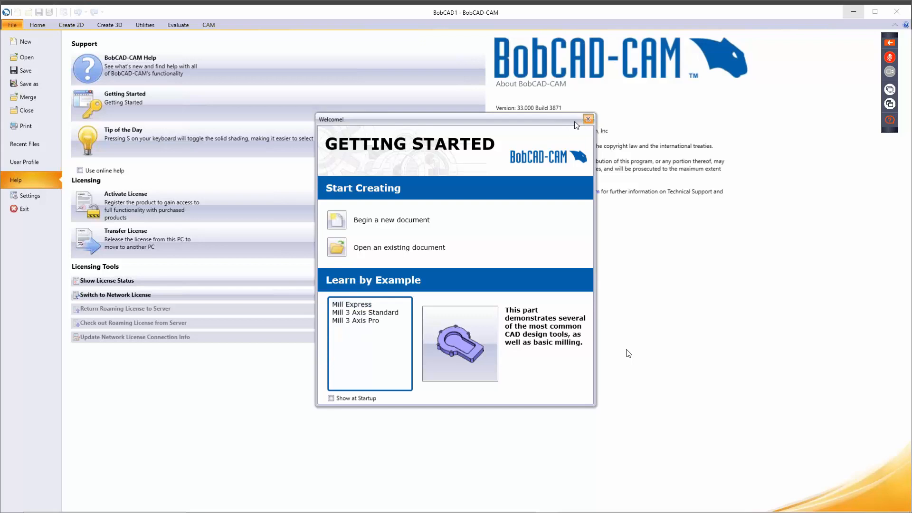
left_click(588, 119)
left_click(229, 137)
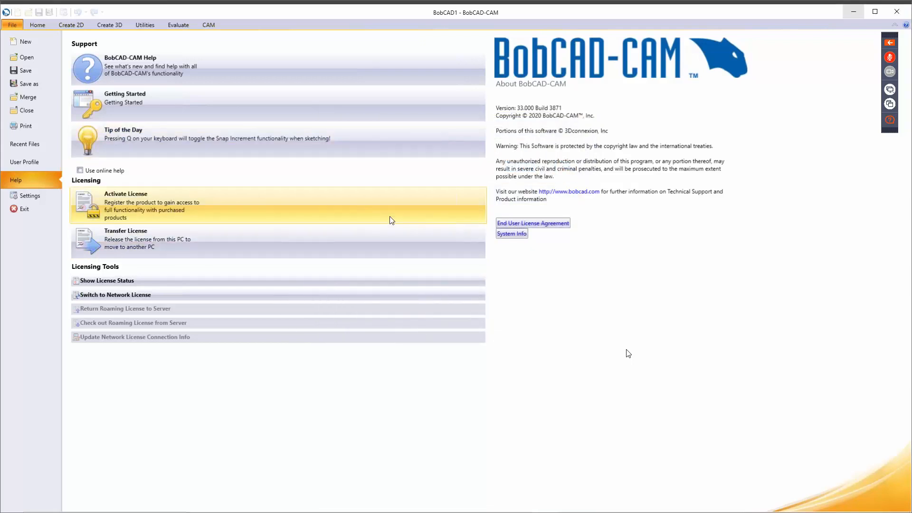
Step: Advance Tip of the Day twice to the zoom-to-area tip, then start Transfer License
left_click(184, 145)
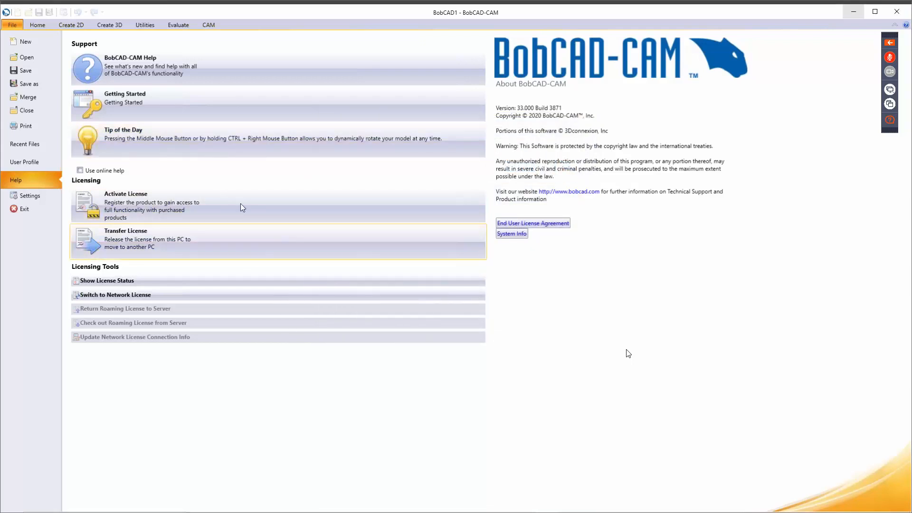
left_click(124, 145)
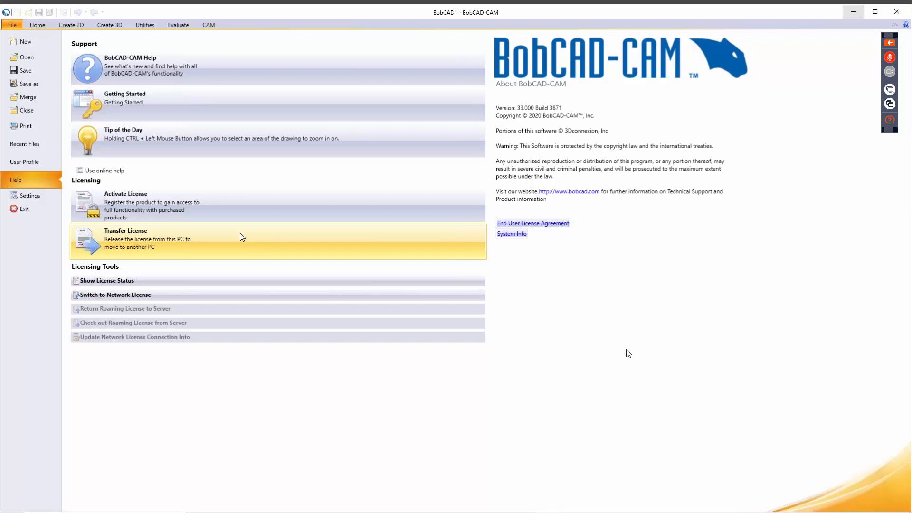
left_click(214, 238)
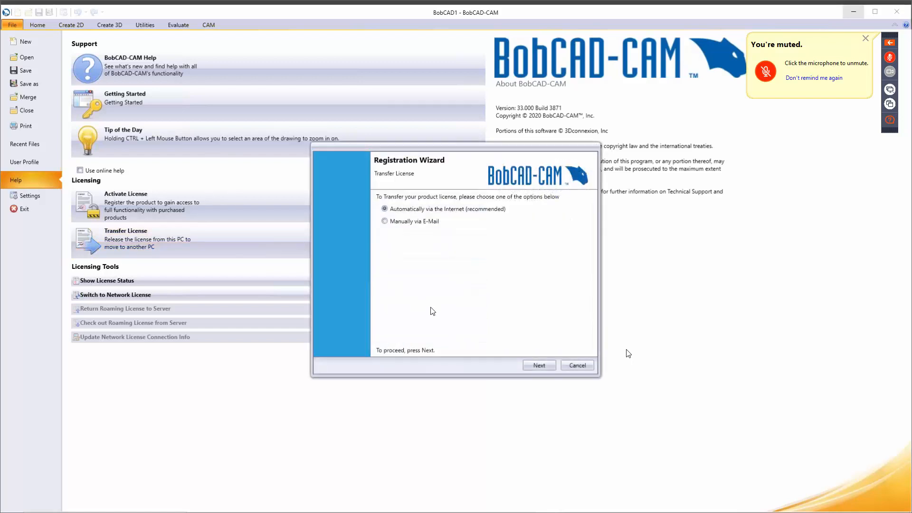
Step: Cancel the Registration Wizard twice so no license is transferred
left_click(587, 364)
left_click(584, 366)
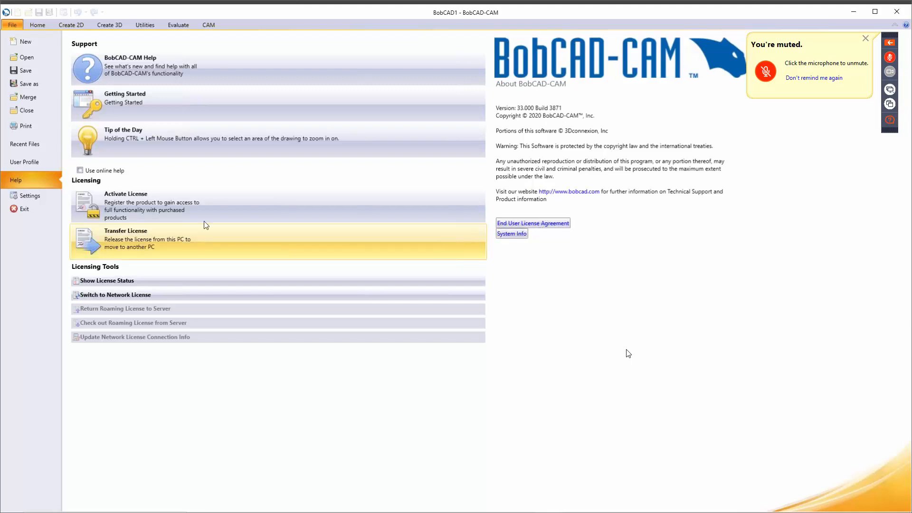
Step: Open File > Settings at the System > General page showing backup and Auto Save options
left_click(31, 200)
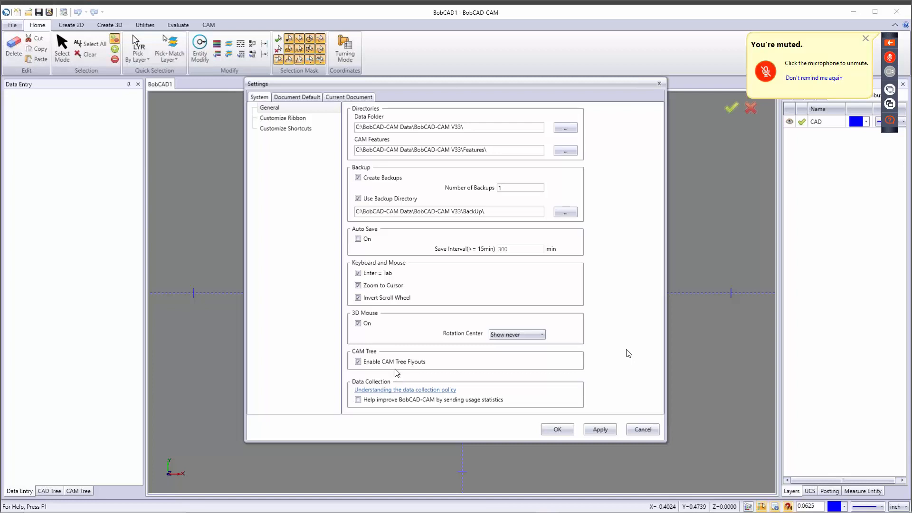
Step: Open the Customize Ribbon page, showing all commands beside the tree of ribbon tabs
left_click(284, 121)
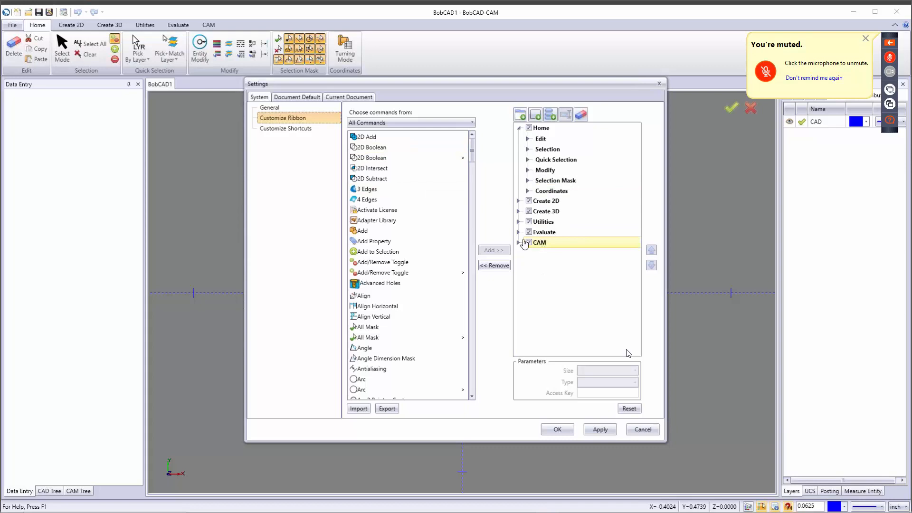
Step: Browse the CAM tab and CAM Job group in the ribbon tree, dismissing edit menus unchanged
left_click(524, 243)
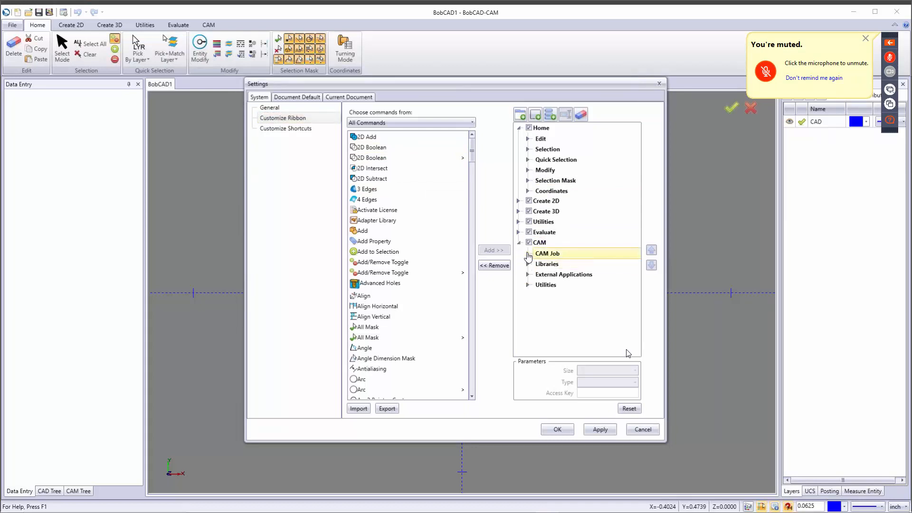
left_click(528, 254)
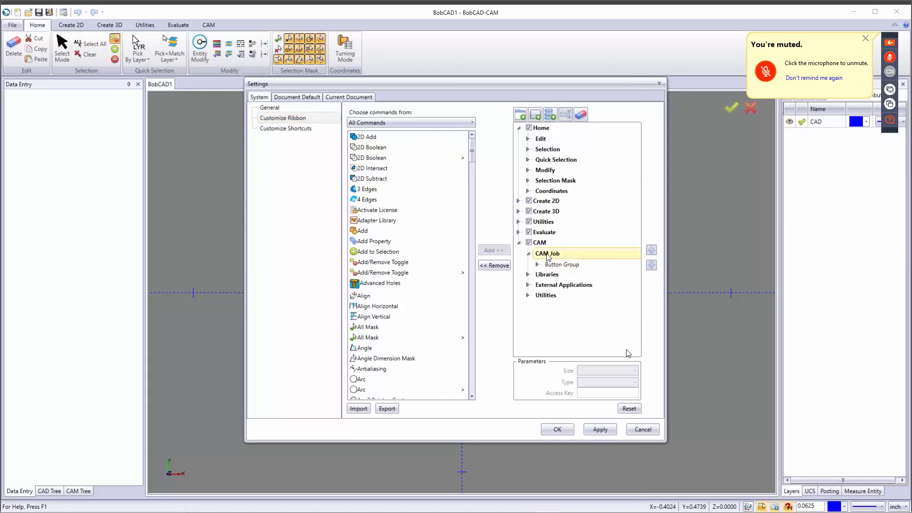
right_click(548, 257)
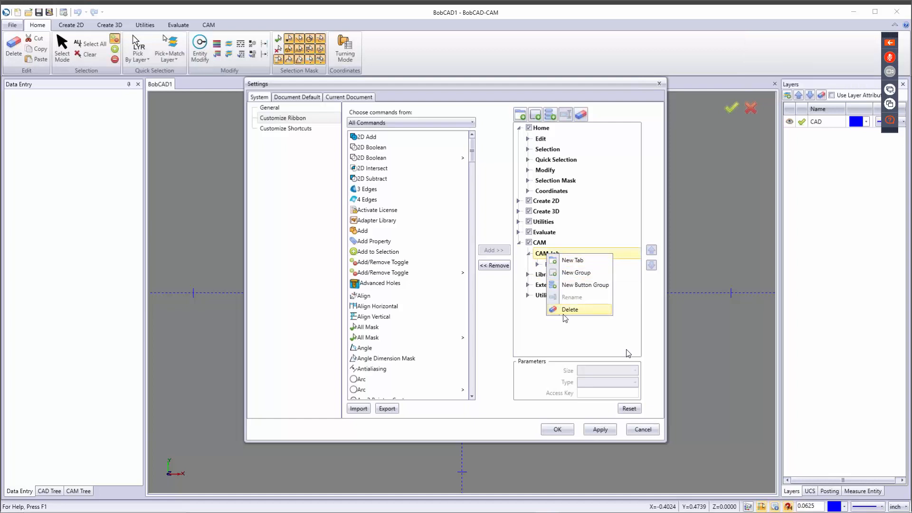
left_click(557, 340)
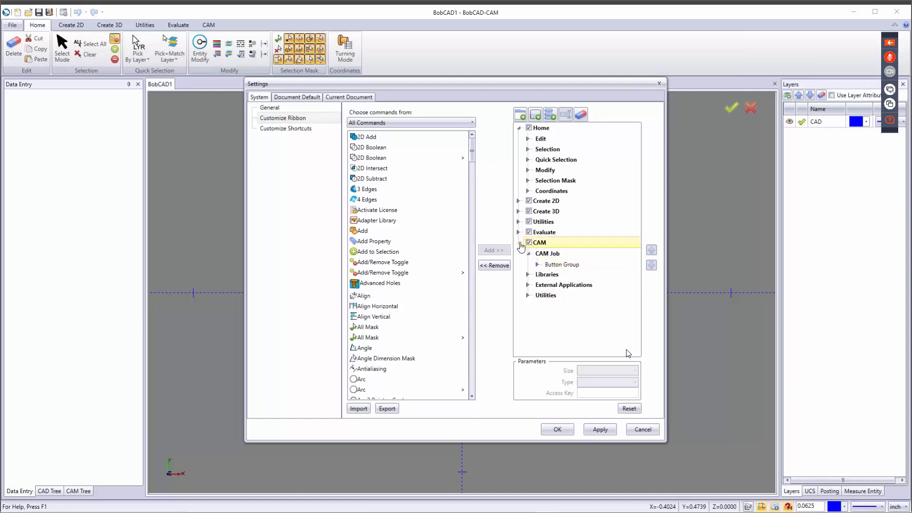
left_click(519, 243)
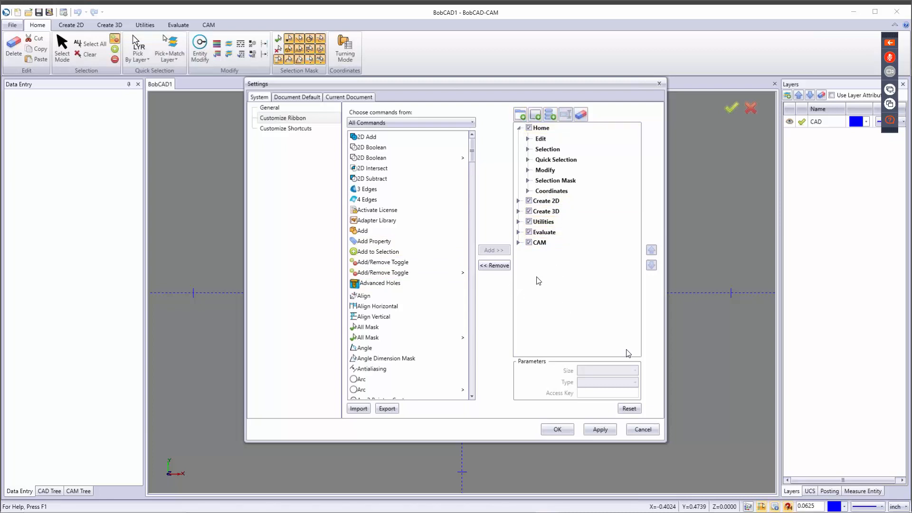
right_click(542, 259)
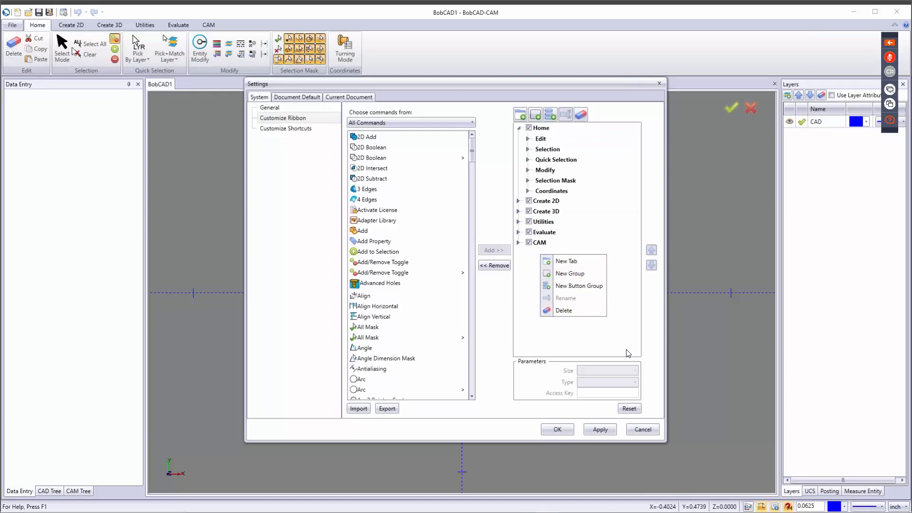
left_click(625, 181)
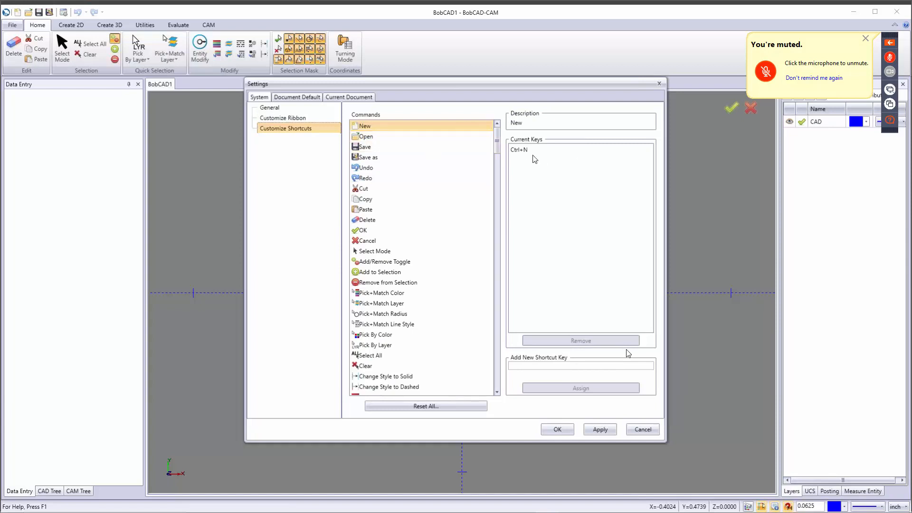
left_click(387, 139)
left_click(419, 147)
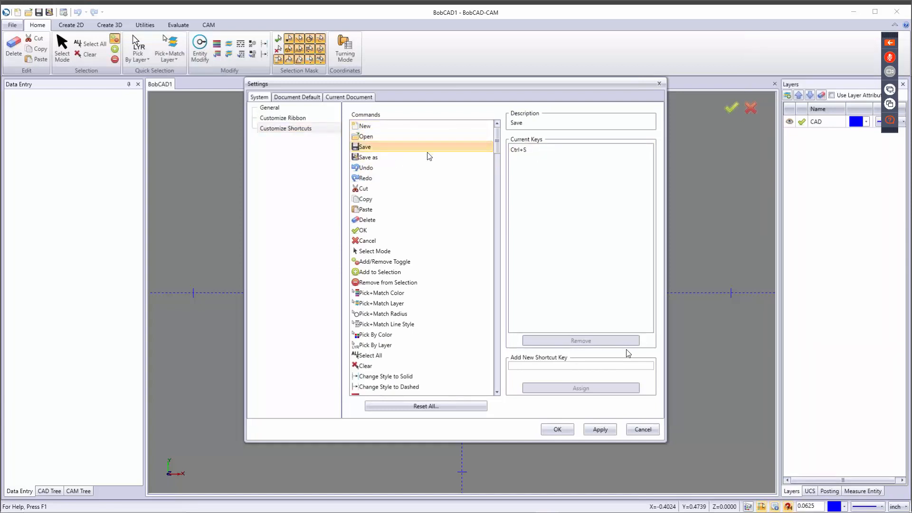
left_click(391, 191)
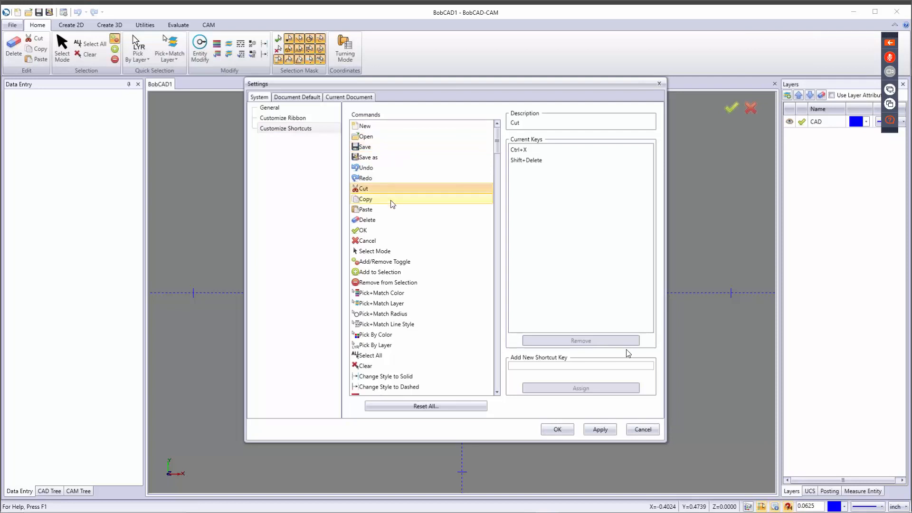
left_click(391, 200)
left_click(379, 211)
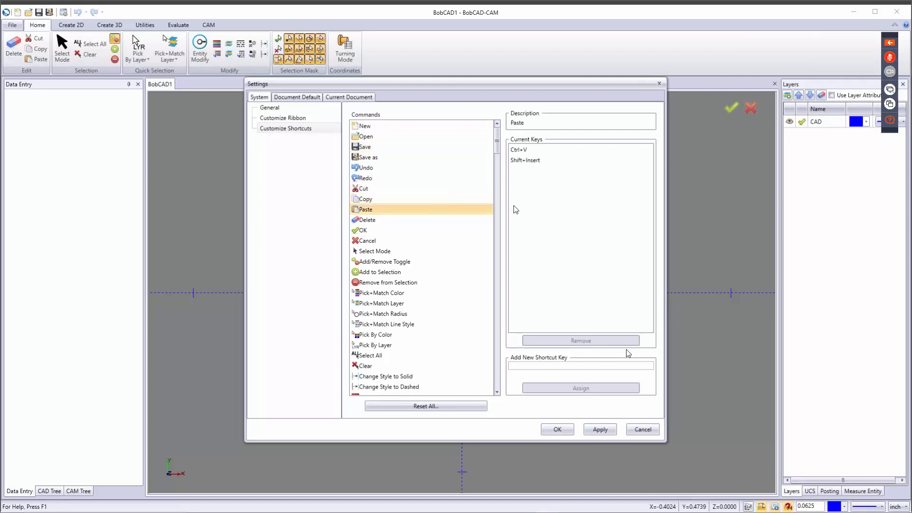
left_click(380, 220)
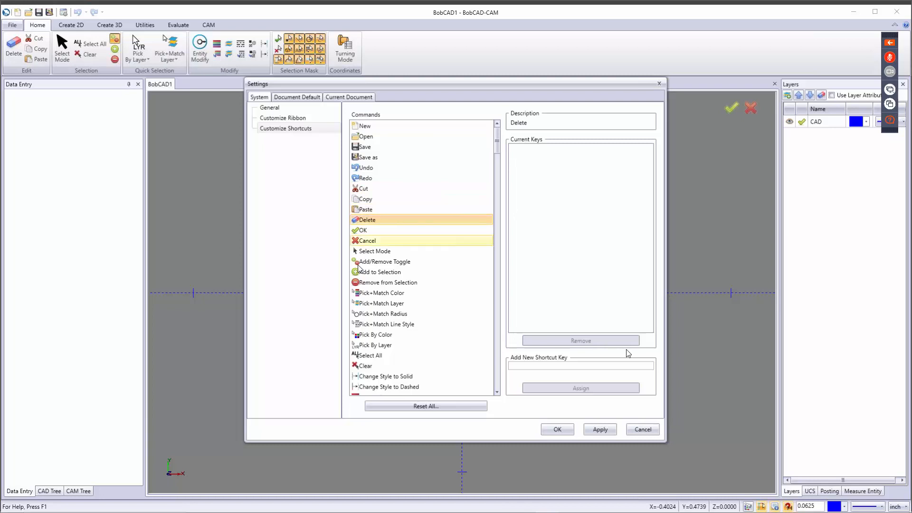
left_click(376, 254)
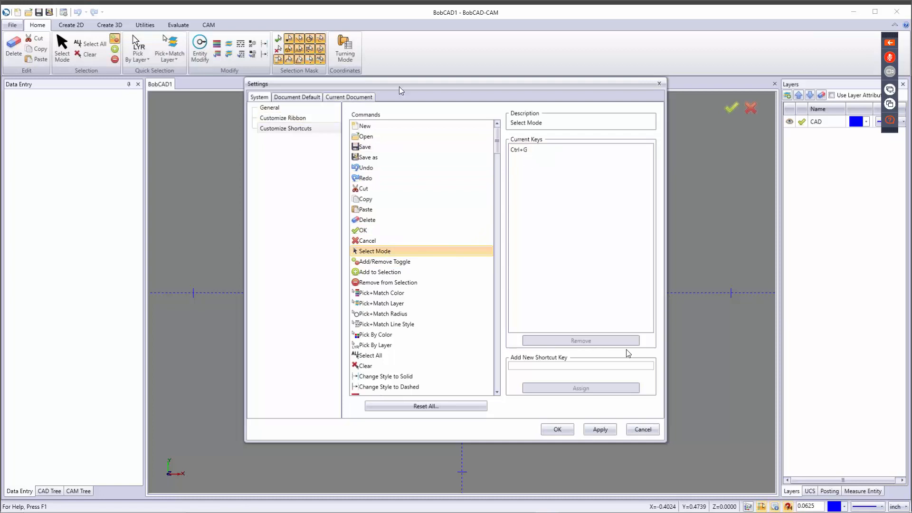
left_click_drag(399, 86, 399, 153)
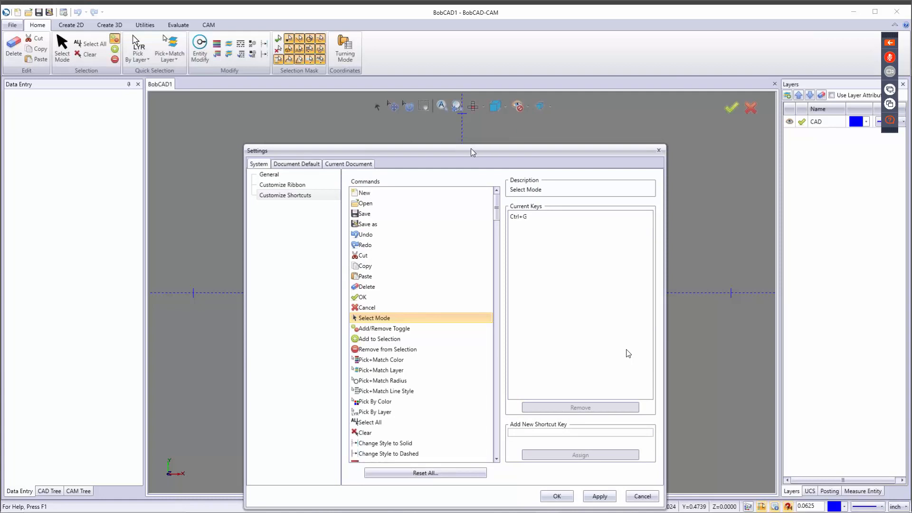
left_click_drag(471, 150, 481, 65)
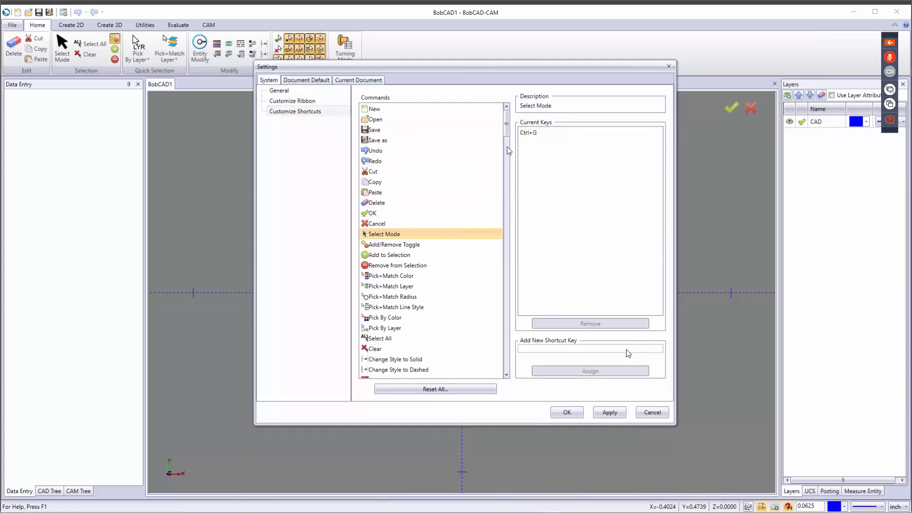
Step: Assign Ctrl+D as the shortcut key for the Delete command
left_click(375, 203)
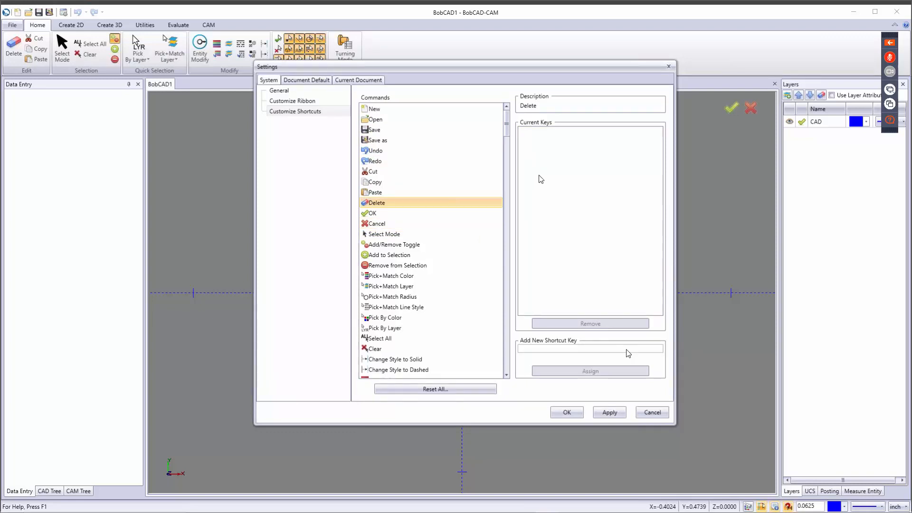
left_click(570, 349)
key("ctrl+d")
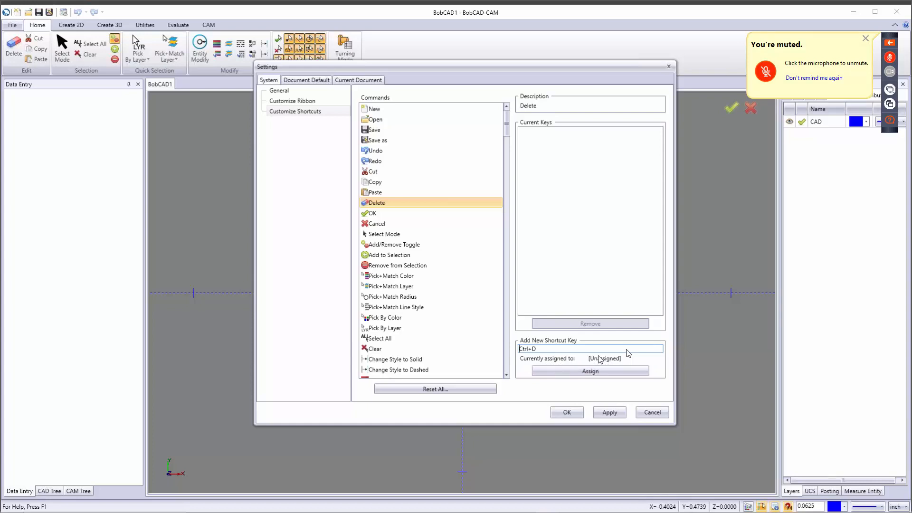
left_click(601, 371)
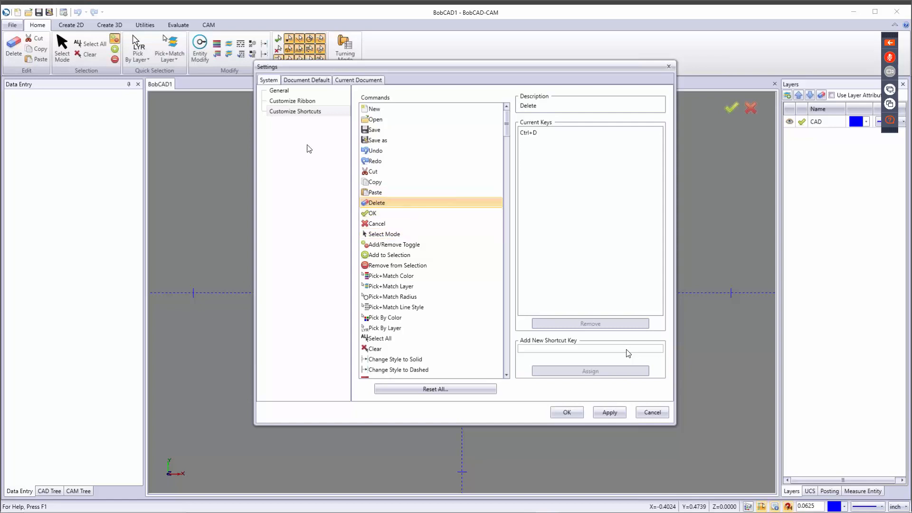
Step: Compare Document Default with Current Document, then view the default Units, CAD and Display pages
left_click(313, 81)
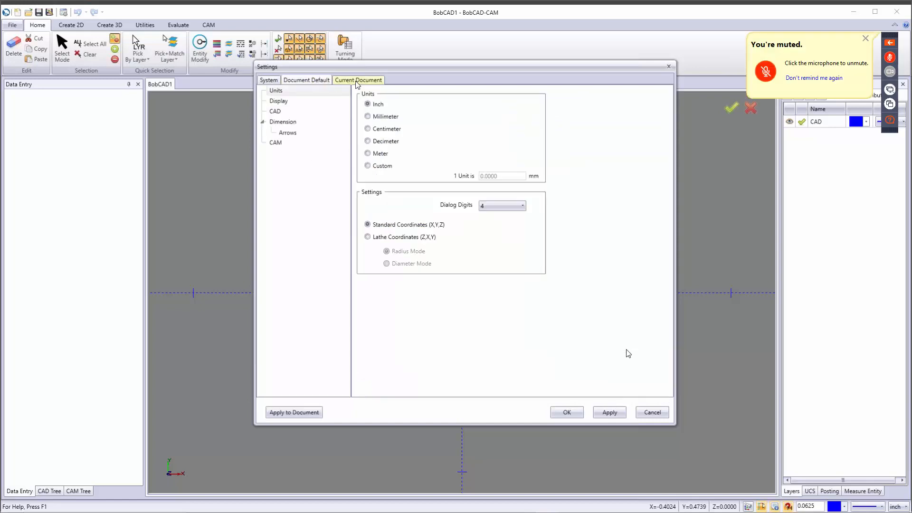
left_click(350, 81)
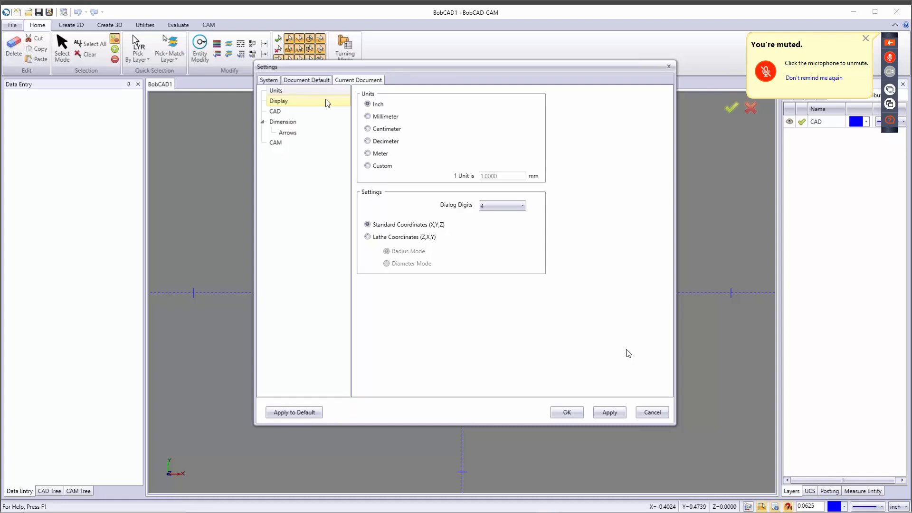
left_click(310, 80)
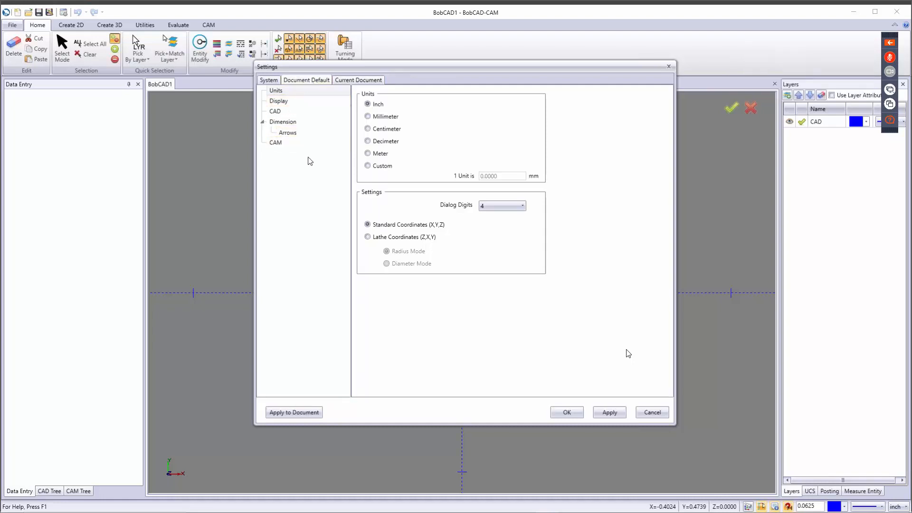
left_click(278, 90)
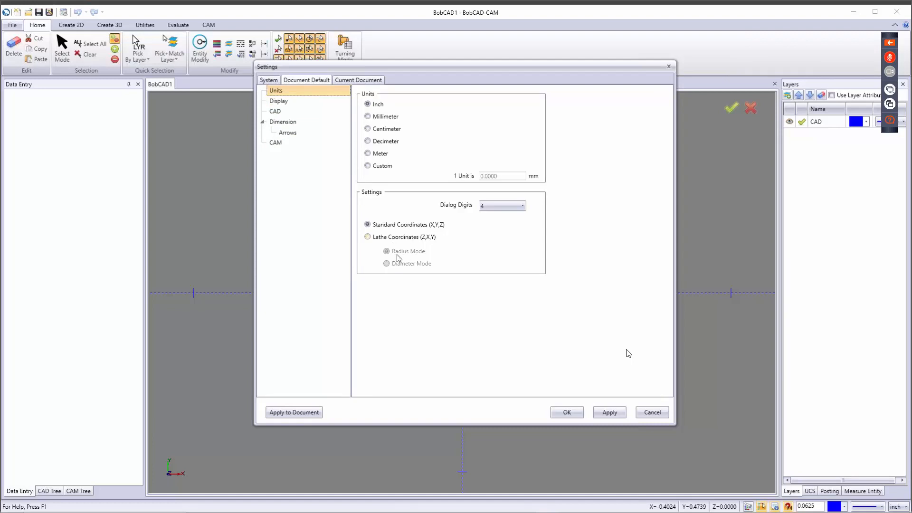
left_click(285, 112)
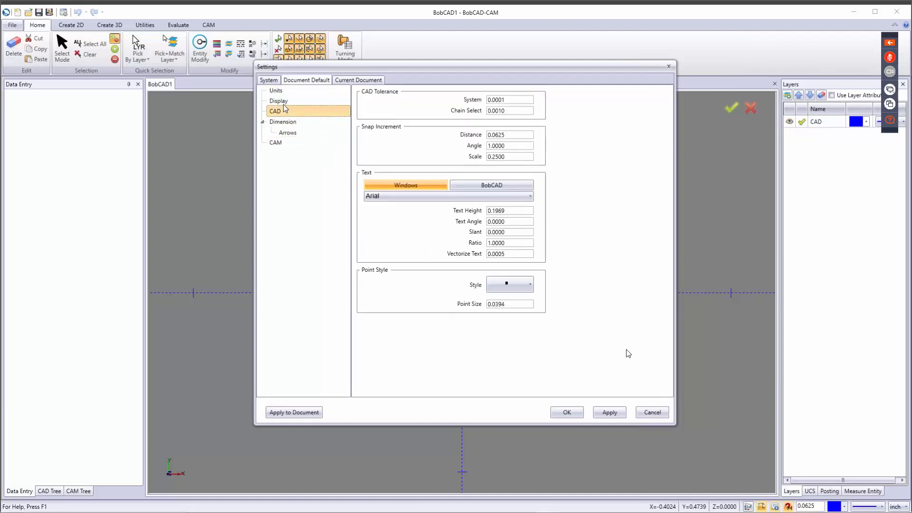
left_click(284, 101)
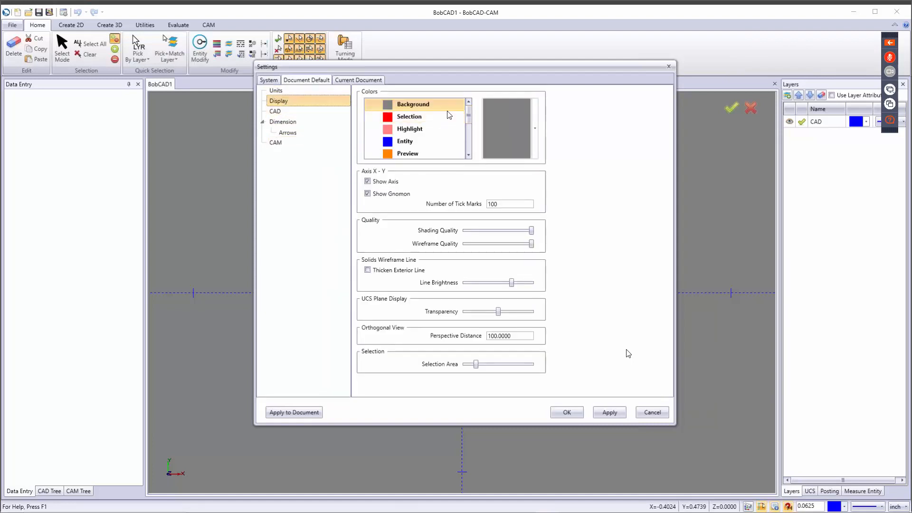
Step: Scroll the default Colors list and select Toolpath to show its green colour
mouse_move(467, 116)
left_mouse_down()
mouse_move(465, 142)
mouse_move(473, 113)
left_mouse_up()
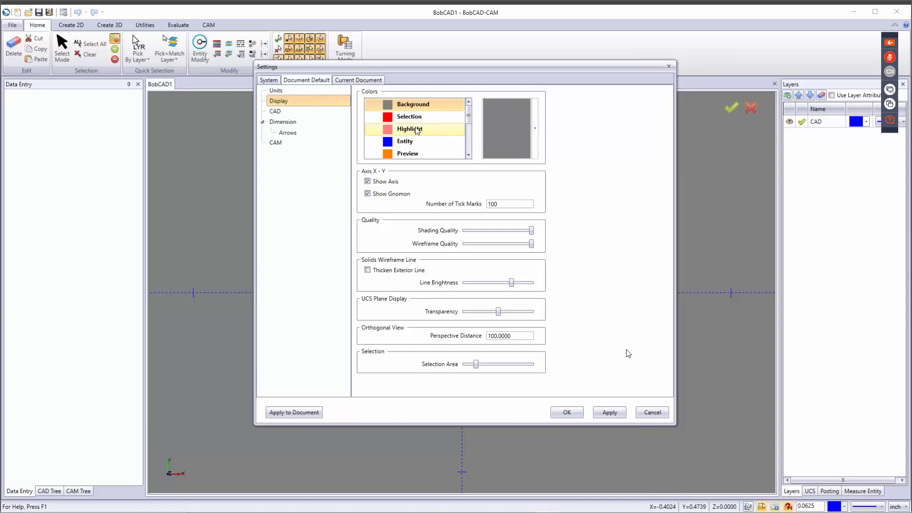
scroll(417, 128, "down", 1)
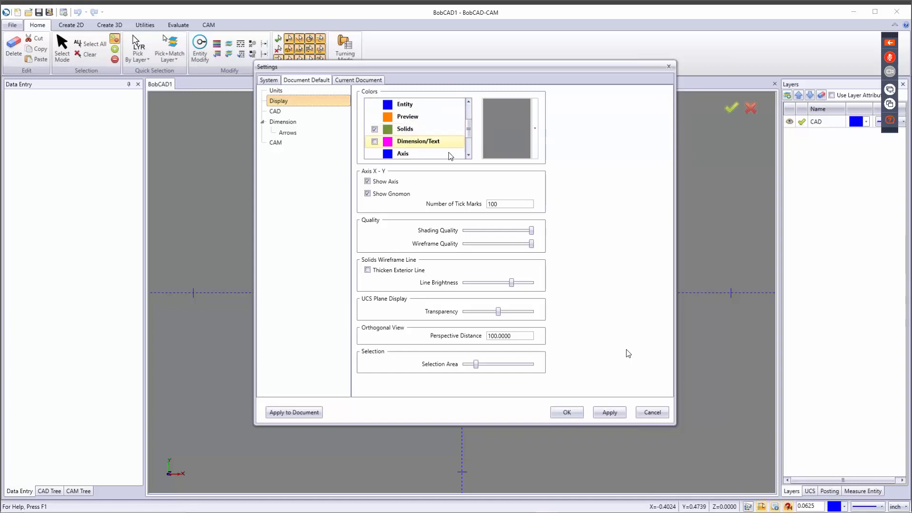
left_click_drag(467, 134, 468, 114)
left_click(464, 141)
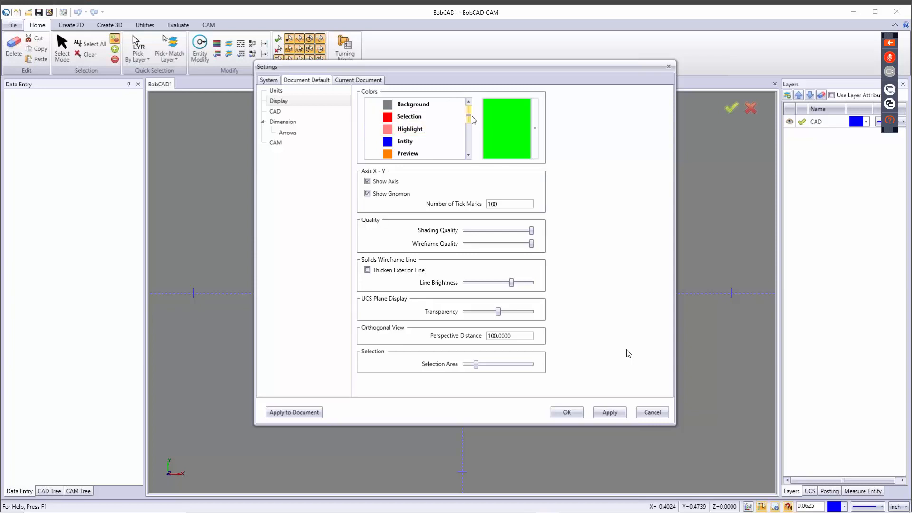
Step: Show the Current Document Units page: Inch units, 4 dialog digits, Standard Coordinates
left_click_drag(468, 117, 468, 143)
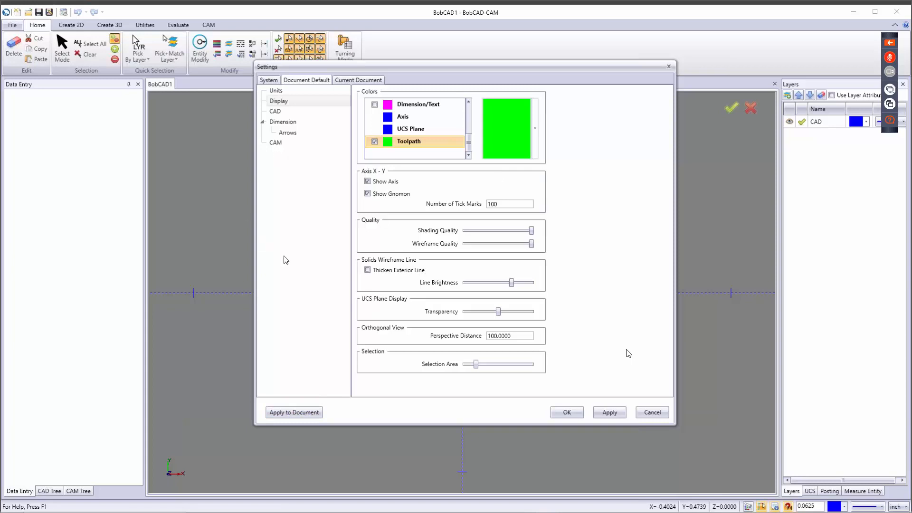
left_click(362, 82)
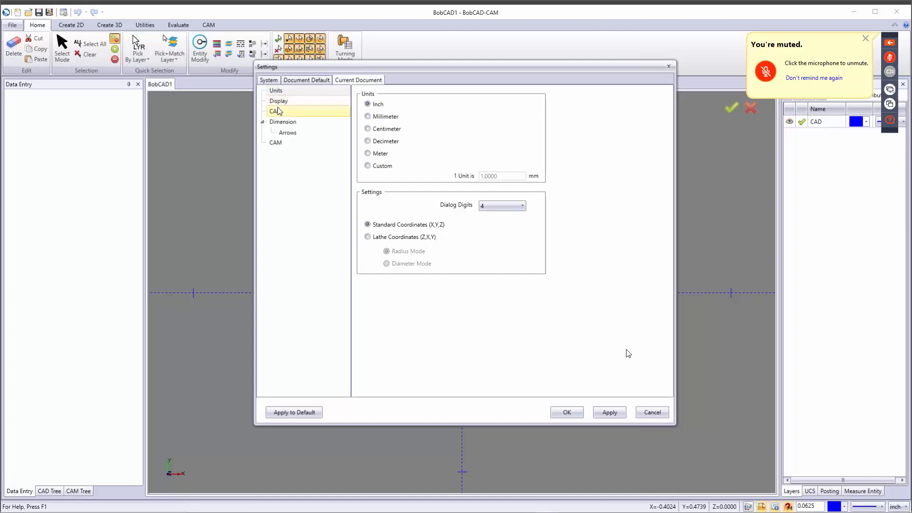
Step: Set CAD text to Windows fonts, keep the point style, and open the Dimension page
left_click(278, 111)
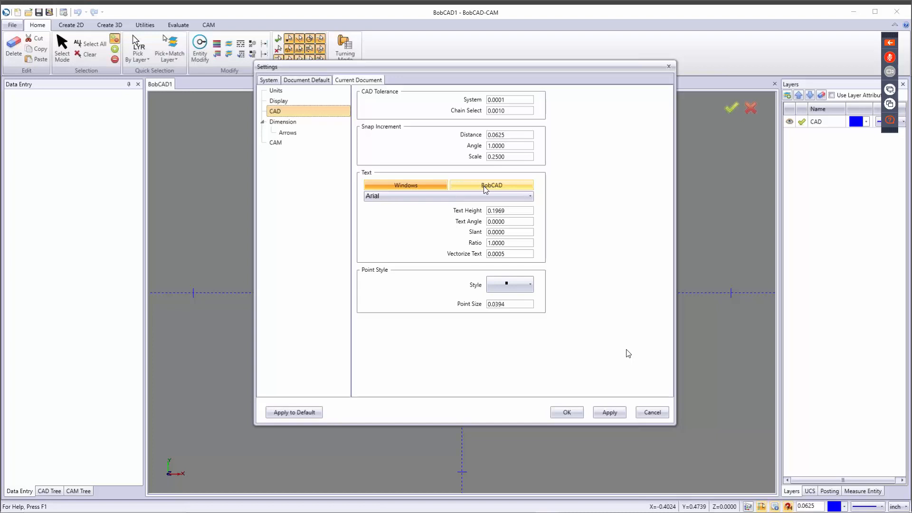
left_click(387, 185)
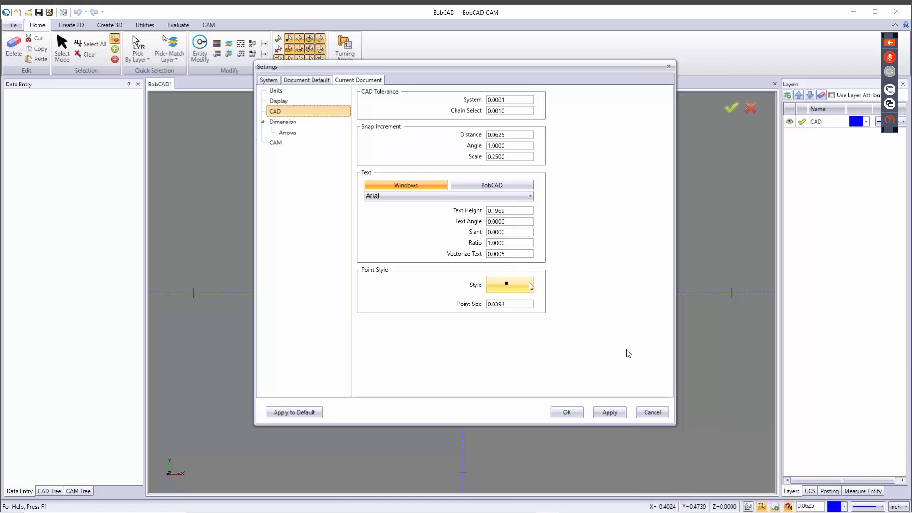
left_click(531, 285)
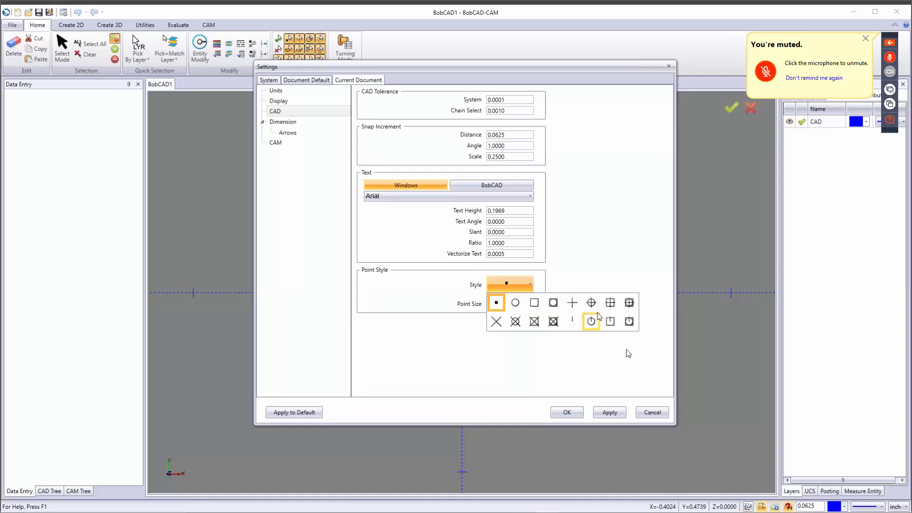
left_click(583, 279)
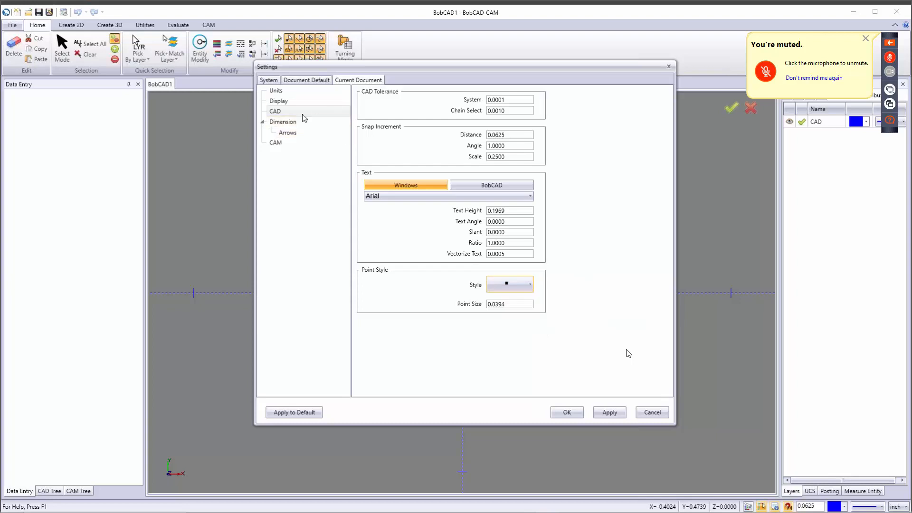
left_click(287, 122)
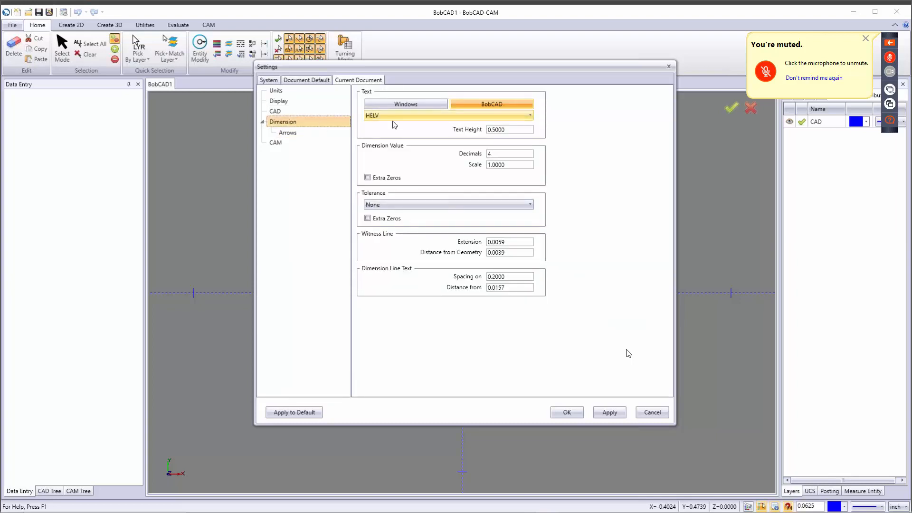
left_click(507, 130)
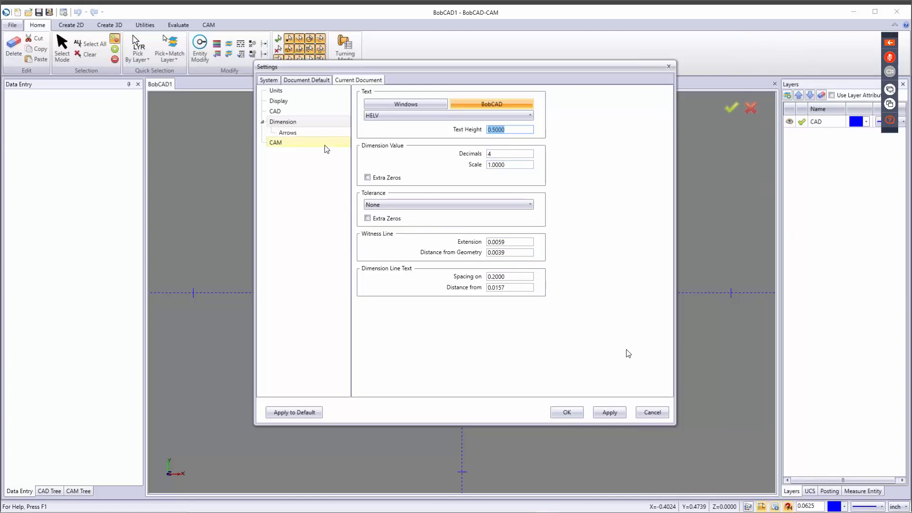
Step: Review the Arrows page's Left, Right, In/Out, Position and Leaders options, leaving them unchanged
left_click(294, 133)
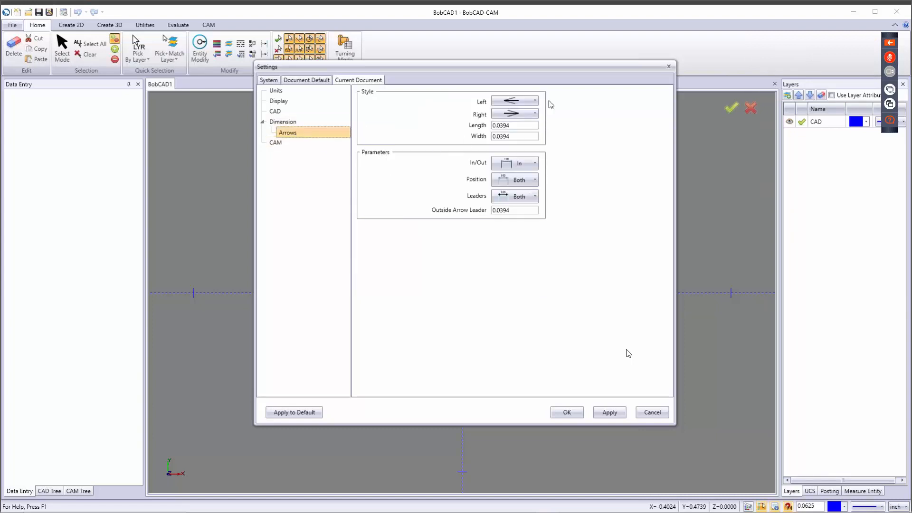
left_click(527, 101)
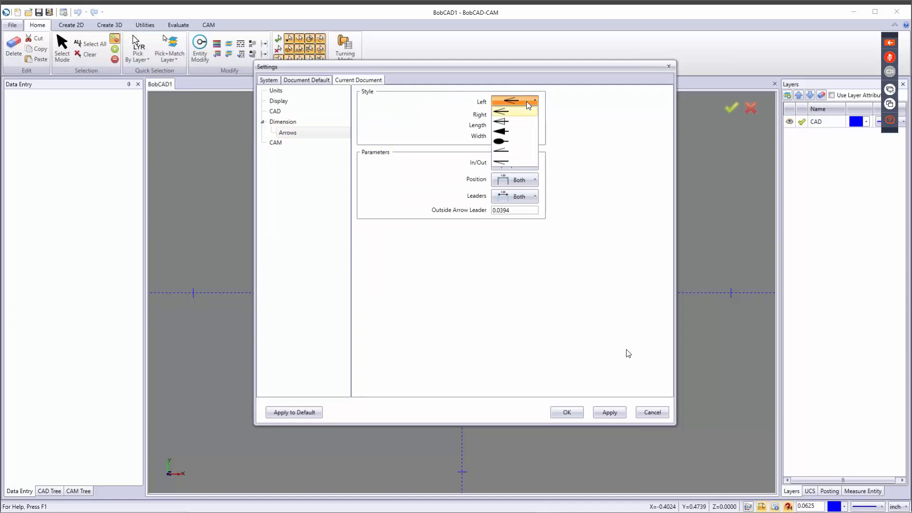
left_click(526, 109)
left_click(526, 113)
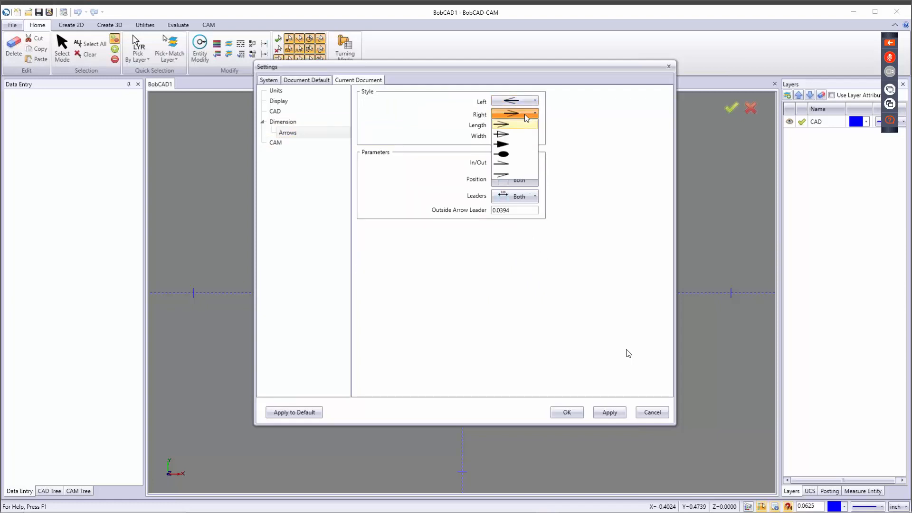
left_click(524, 114)
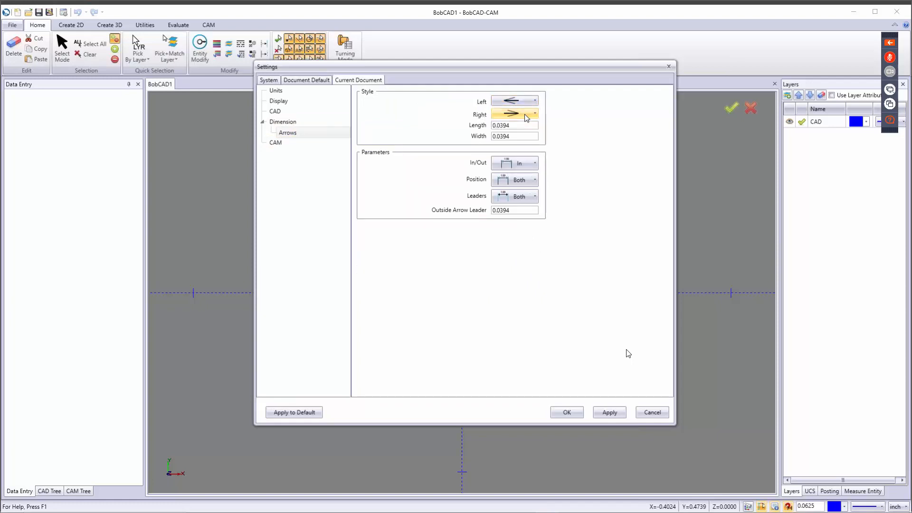
left_click(524, 166)
left_click(525, 167)
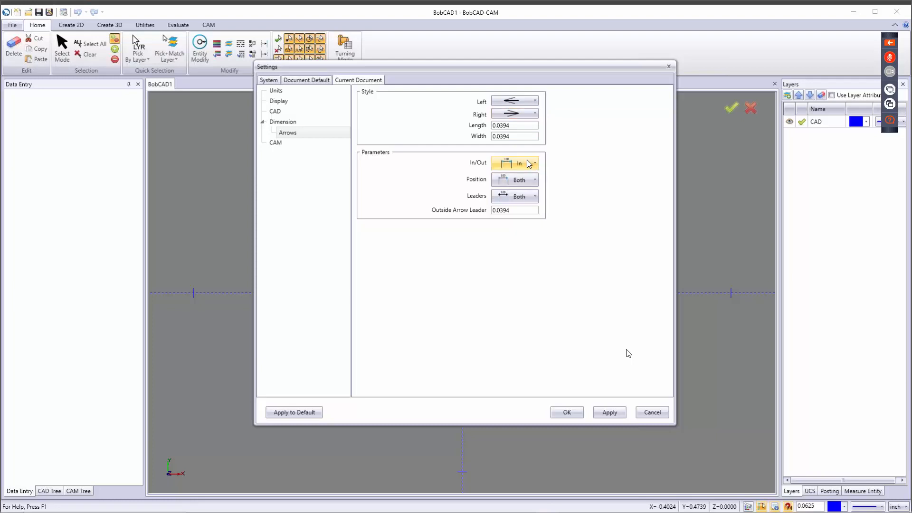
left_click(528, 174)
left_click(526, 176)
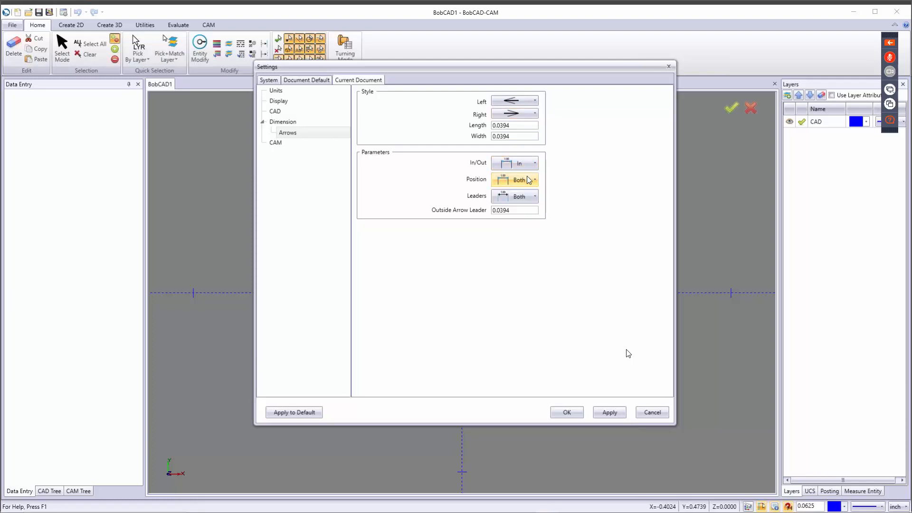
left_click(524, 196)
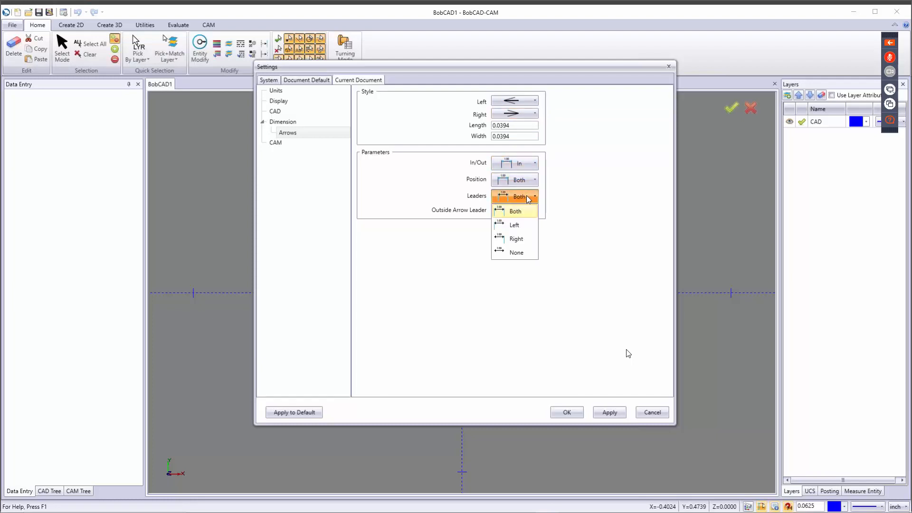
left_click(529, 197)
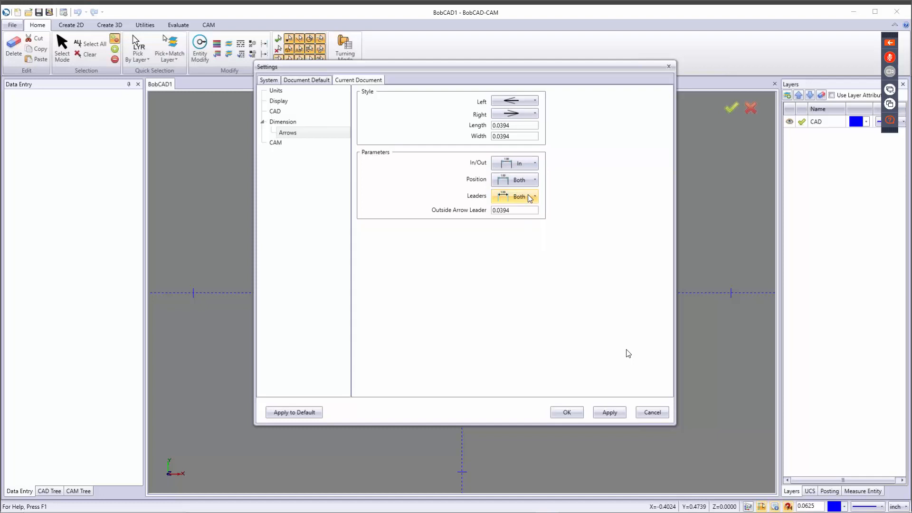
Step: View the CAM tolerance page, then cancel Settings without applying changes
left_click(282, 144)
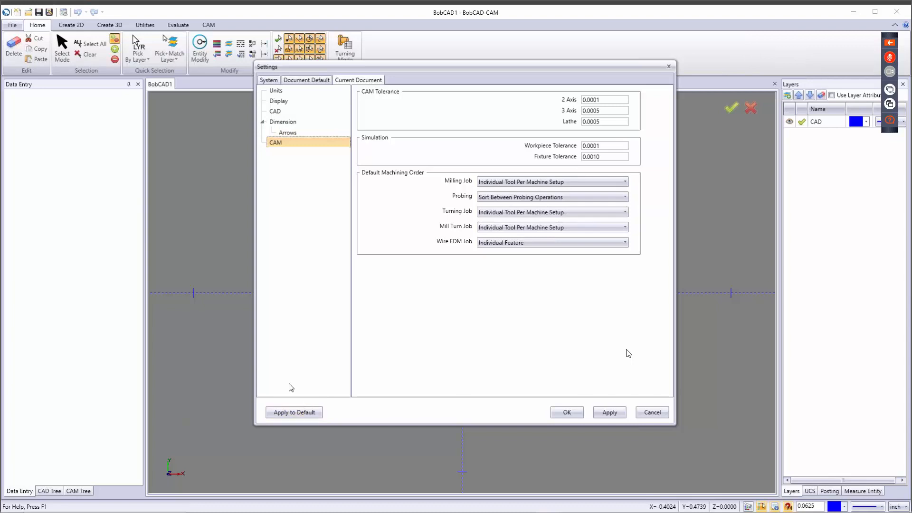
left_click(653, 413)
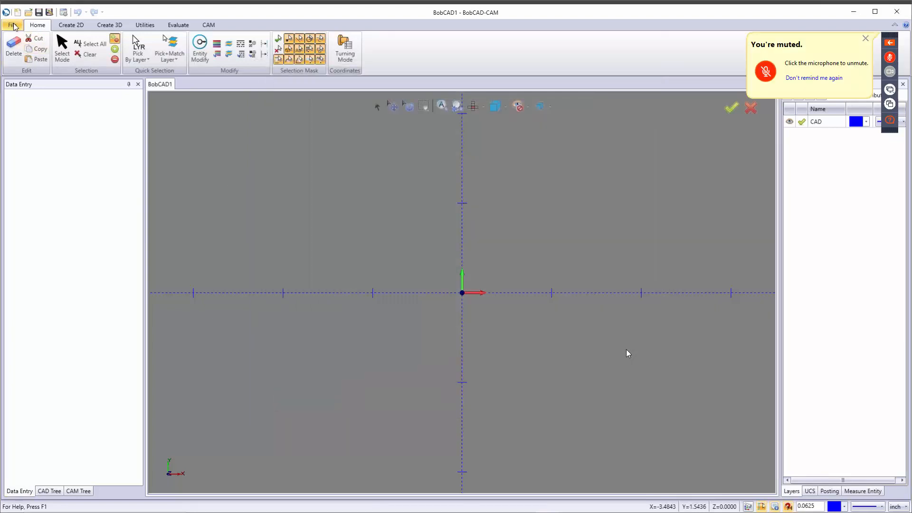
left_click(13, 25)
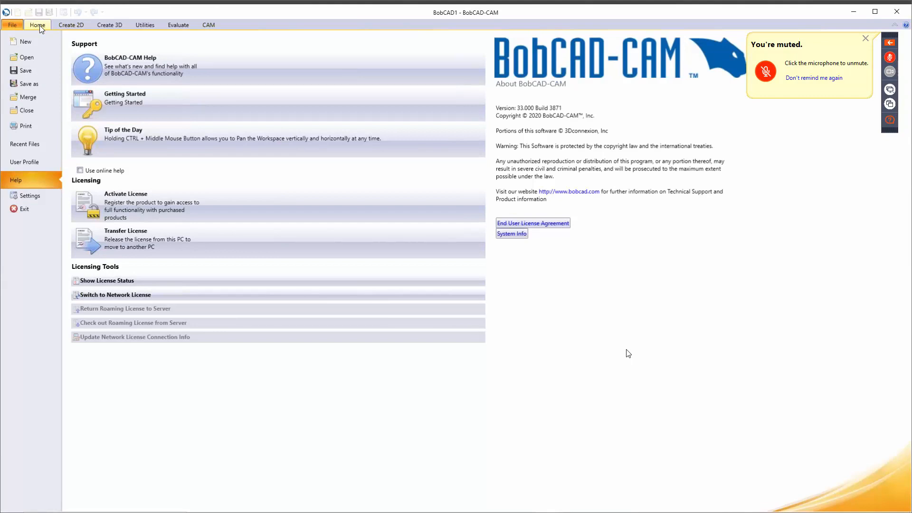
left_click(40, 26)
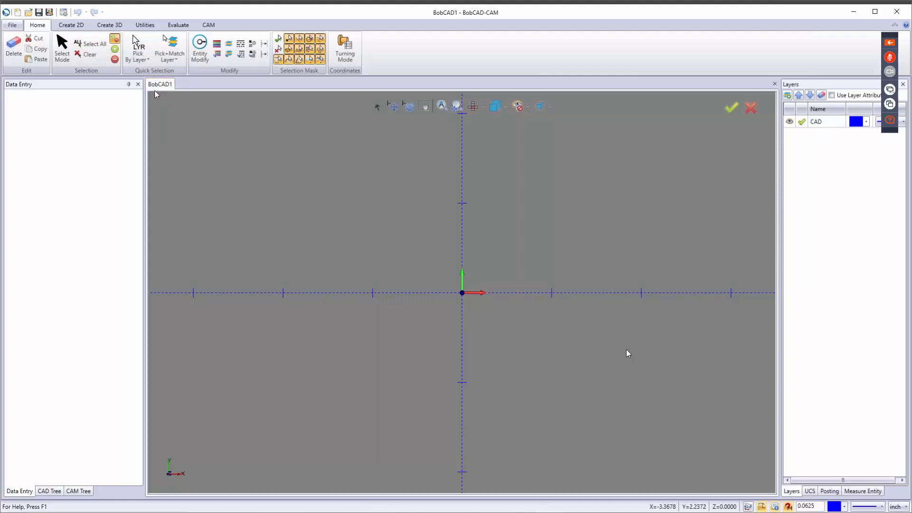
left_click(137, 58)
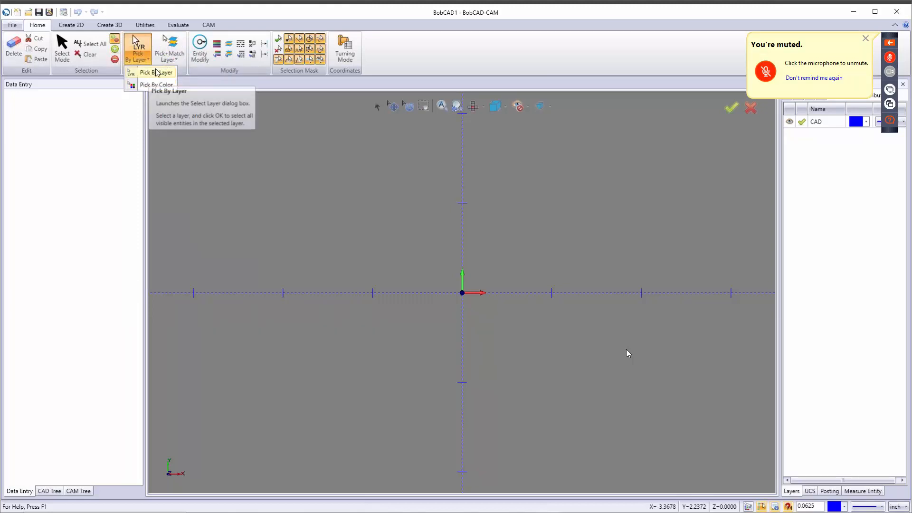
left_click(172, 57)
left_click(172, 57)
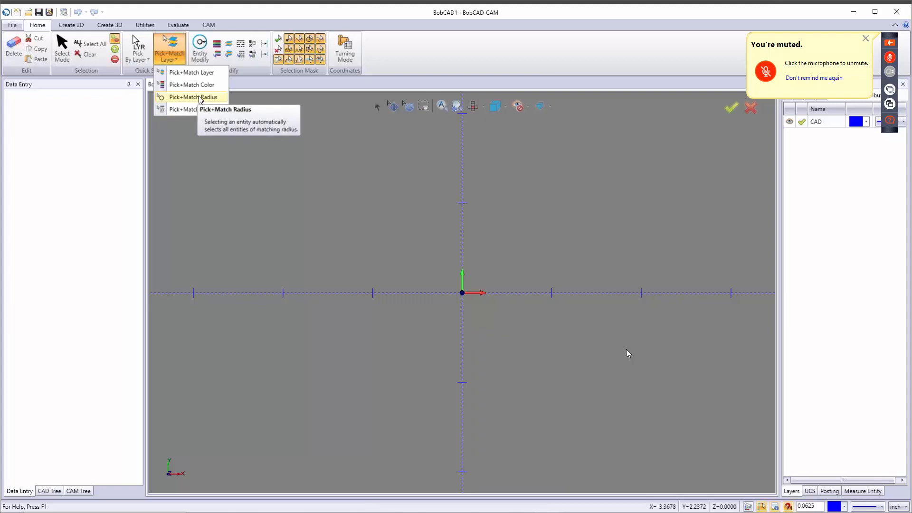
left_click(264, 125)
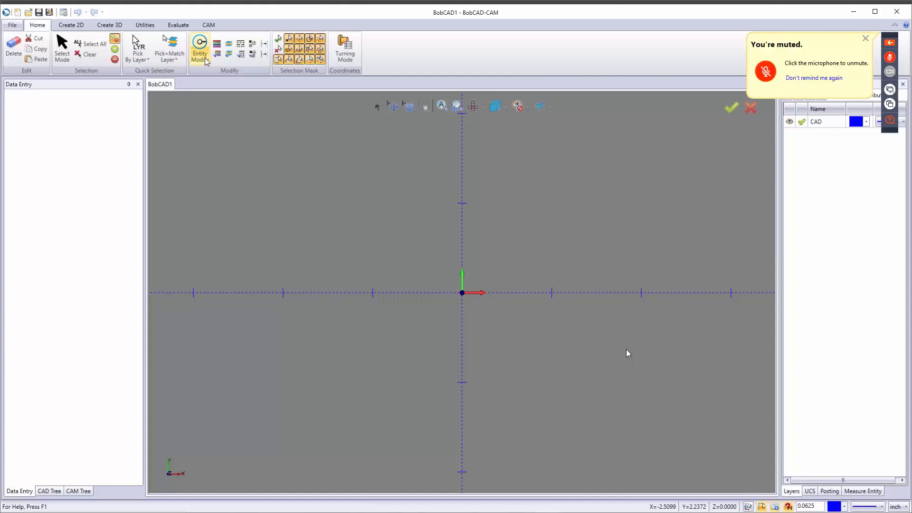
Step: Display the CAD Tree panel, showing the empty BobCAD1 drawing's single CAD layer
left_click(48, 491)
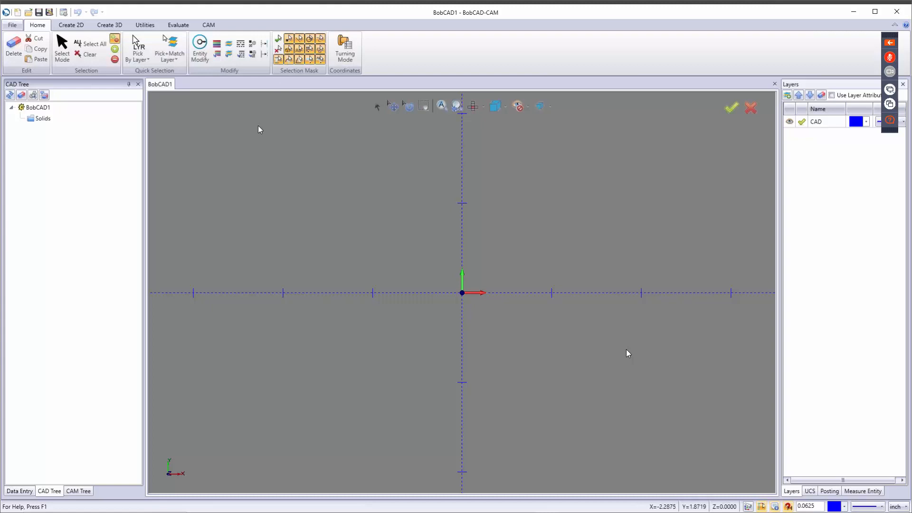
Step: Clear all selection masks, enable one entity-type filter, then toggle Turning Mode on and back off
left_click(279, 50)
left_click(289, 38)
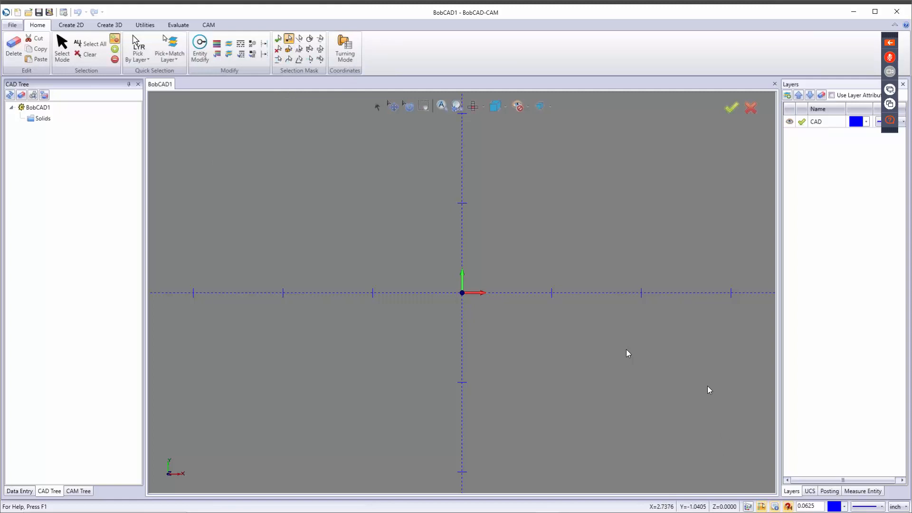
left_click(348, 45)
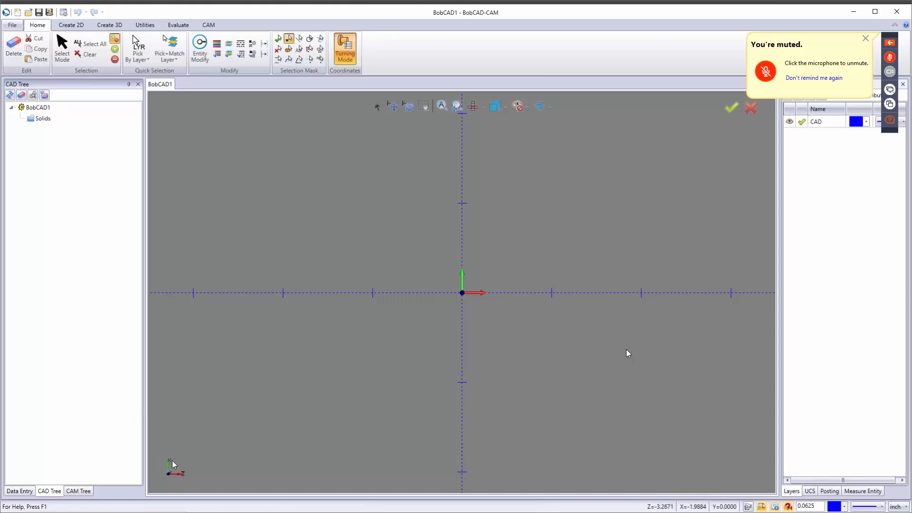
left_click(346, 56)
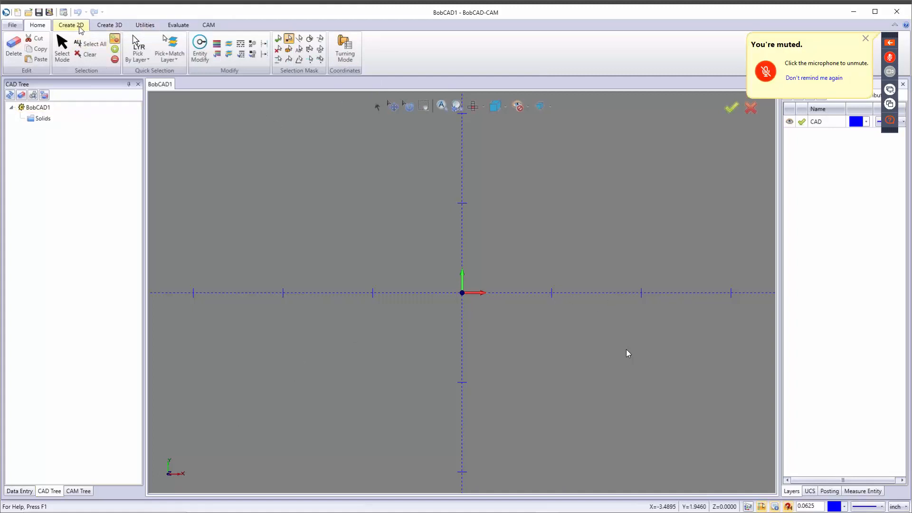
Step: On the Utilities ribbon, start the Scale tool and cancel it without scaling anything
left_click(142, 26)
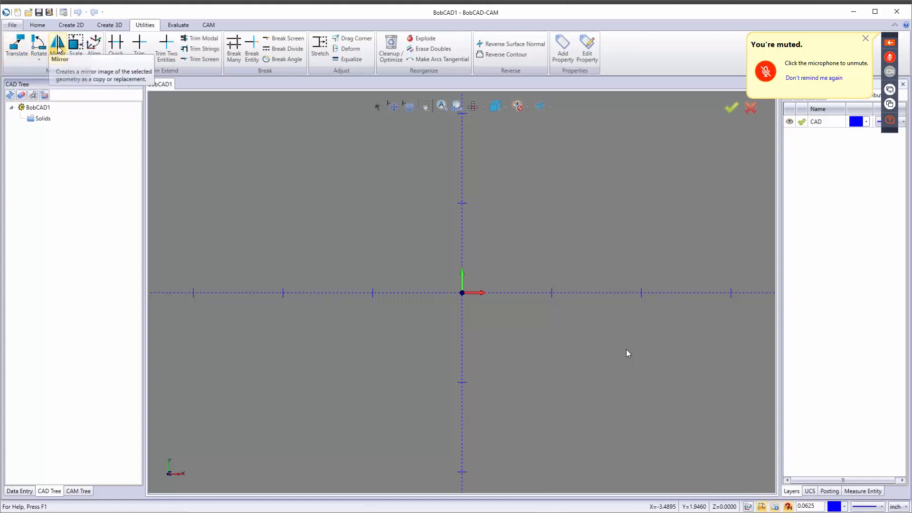
left_click(75, 45)
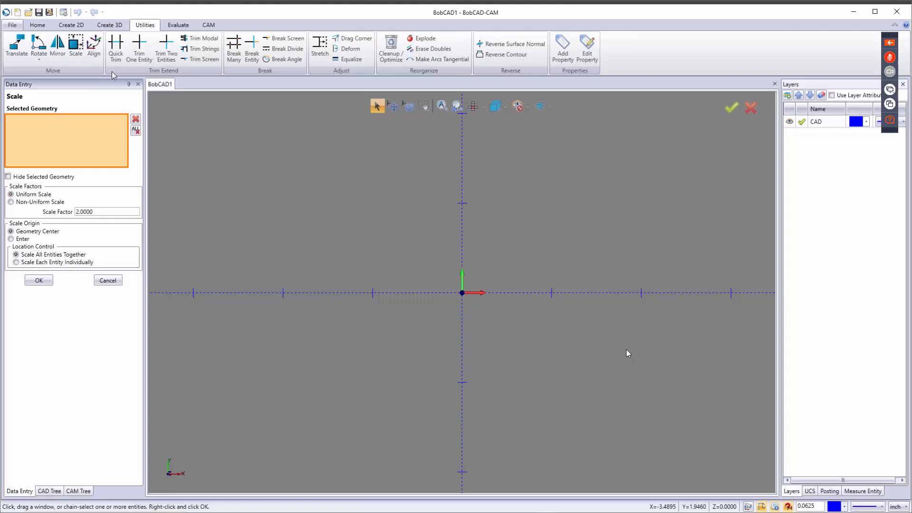
left_click(108, 281)
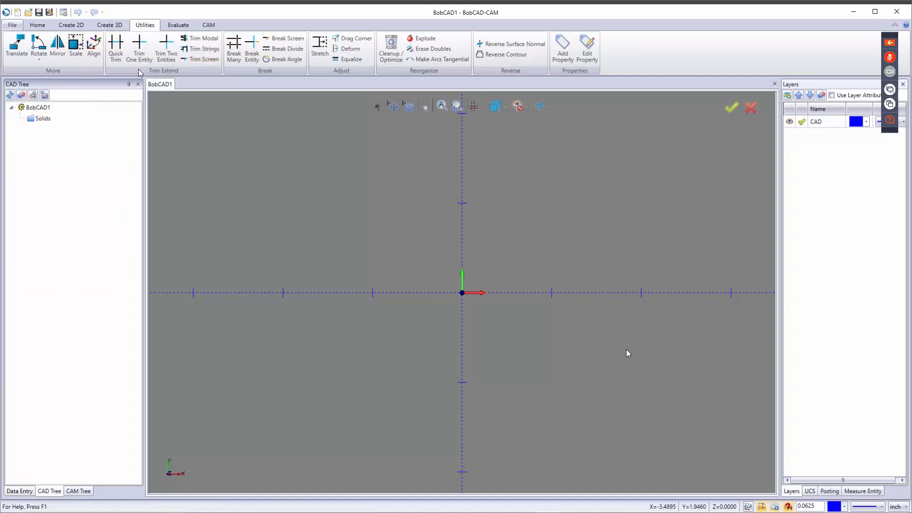
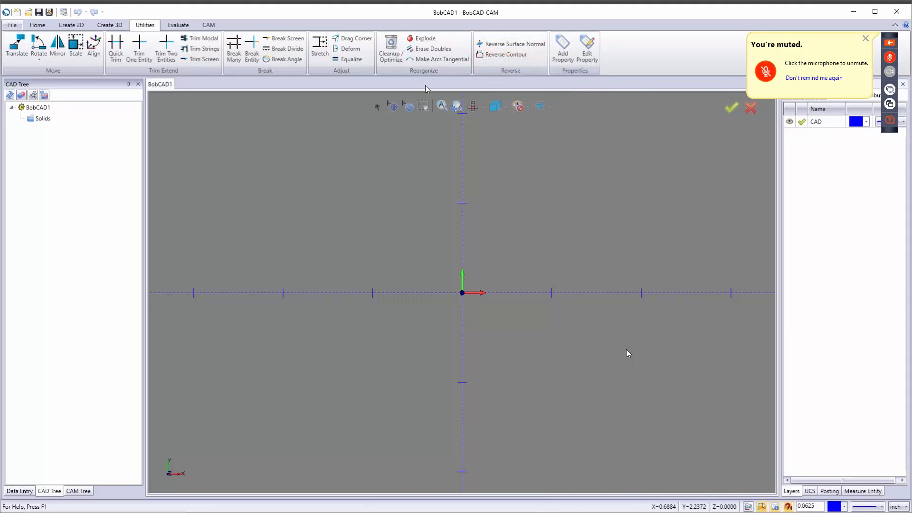
Step: Switch to the Evaluate ribbon to show the Dimensions, Annotation and Measure groups
left_click(180, 26)
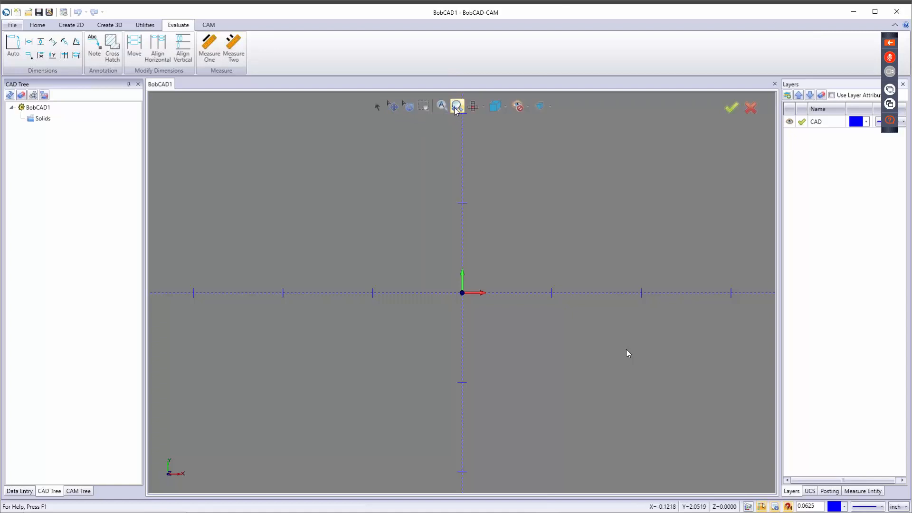
left_click(483, 106)
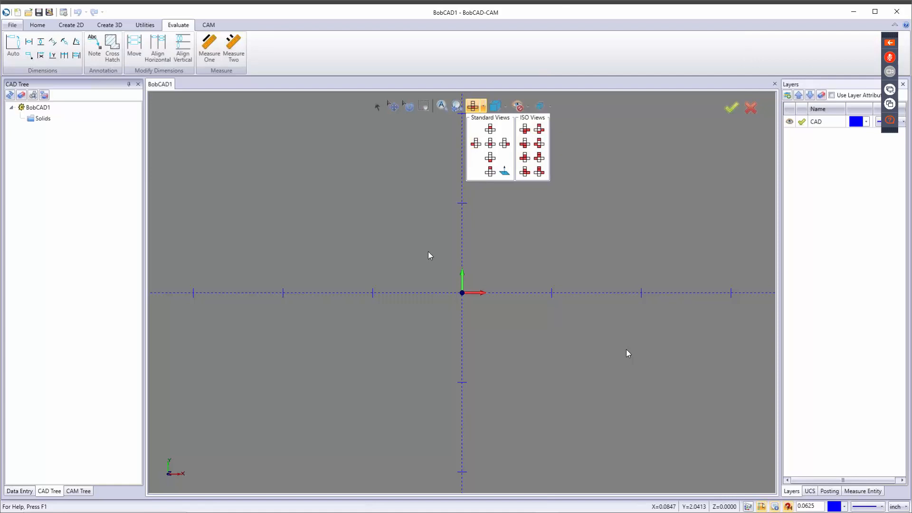
left_click(451, 217)
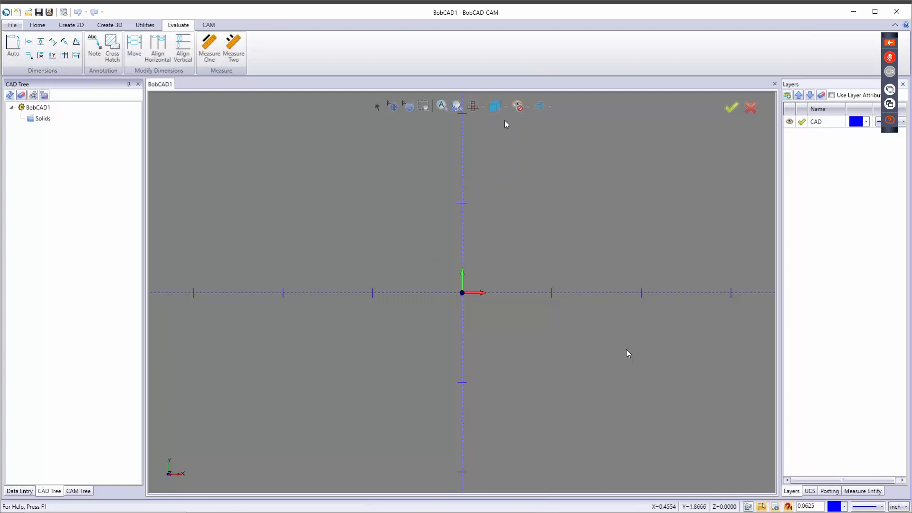
left_click(528, 109)
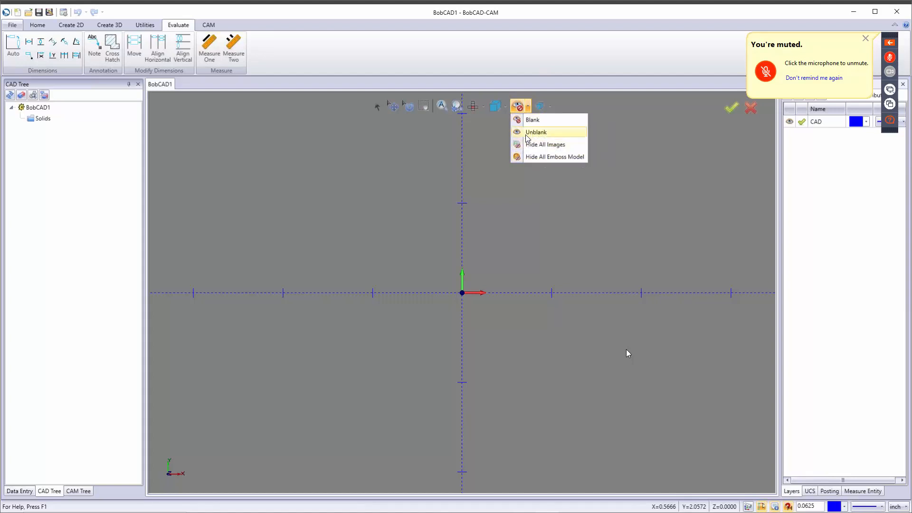
left_click(590, 109)
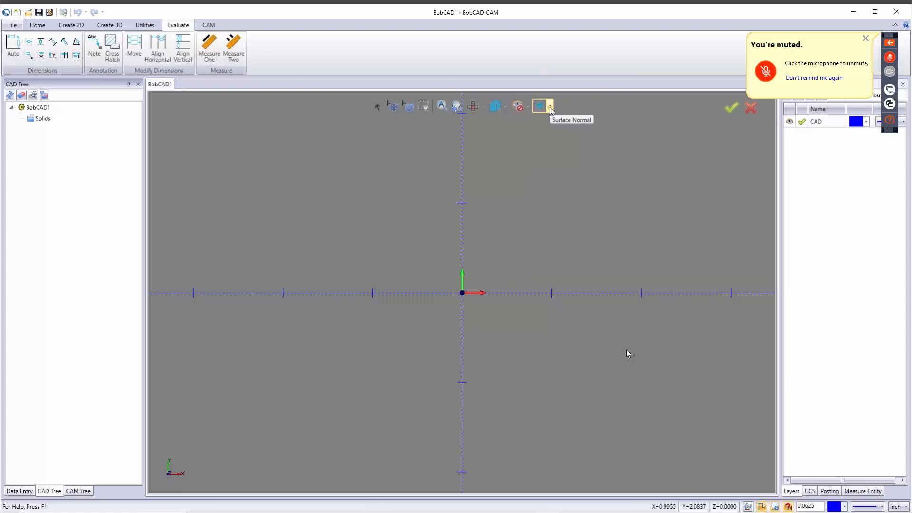
left_click(550, 107)
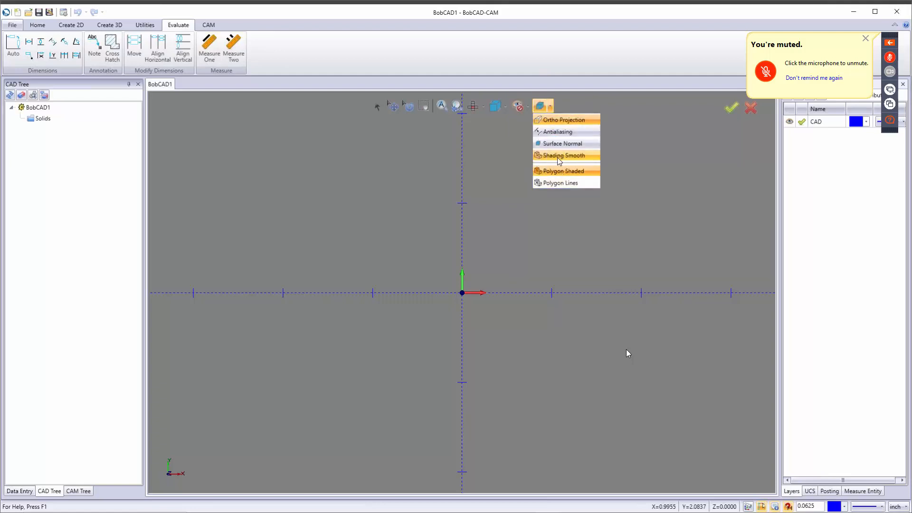
left_click(502, 160)
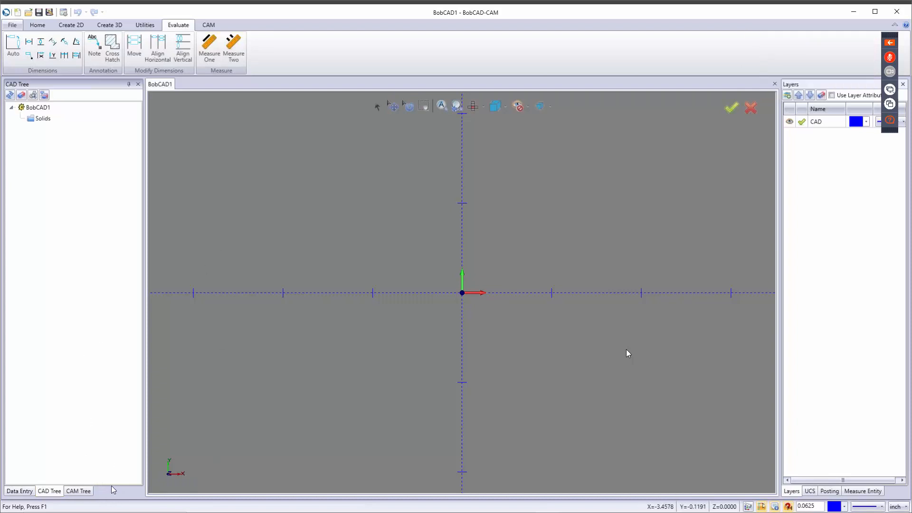
Step: Float and re-dock the CAM Tree, then cycle Data Entry and CAD Tree, ending on CAM Tree
left_click_drag(87, 493, 75, 69)
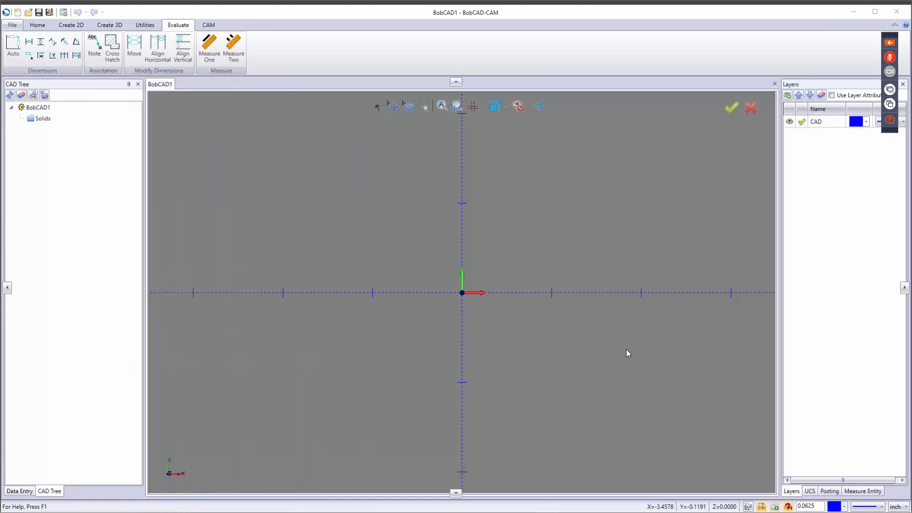
left_click_drag(6, 134, 73, 289)
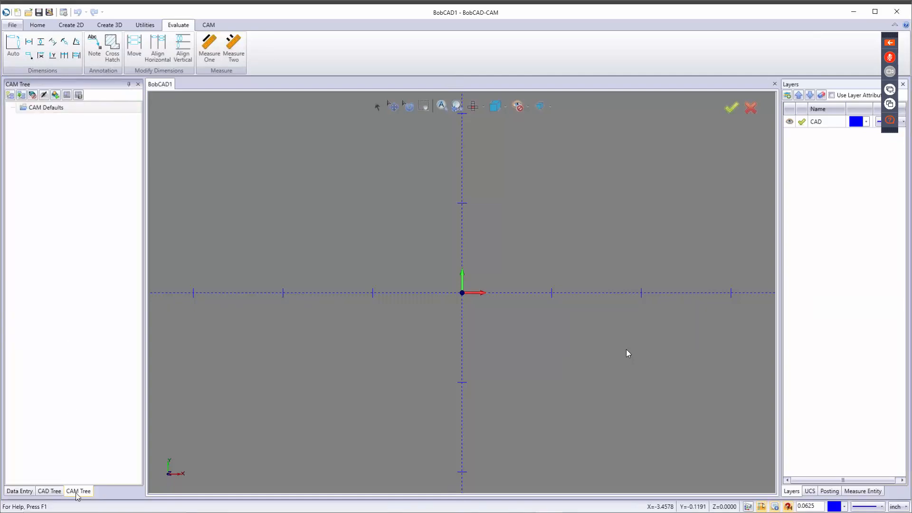
left_click(19, 491)
left_click(46, 492)
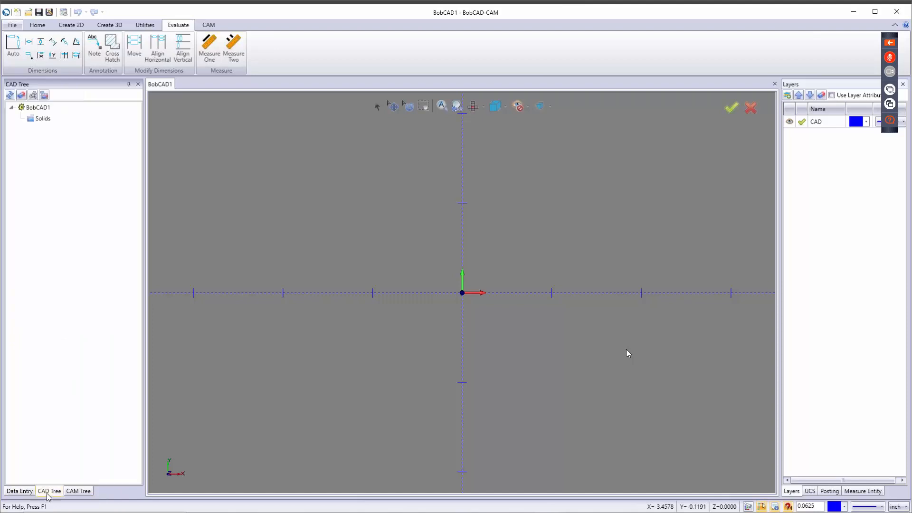
left_click(76, 492)
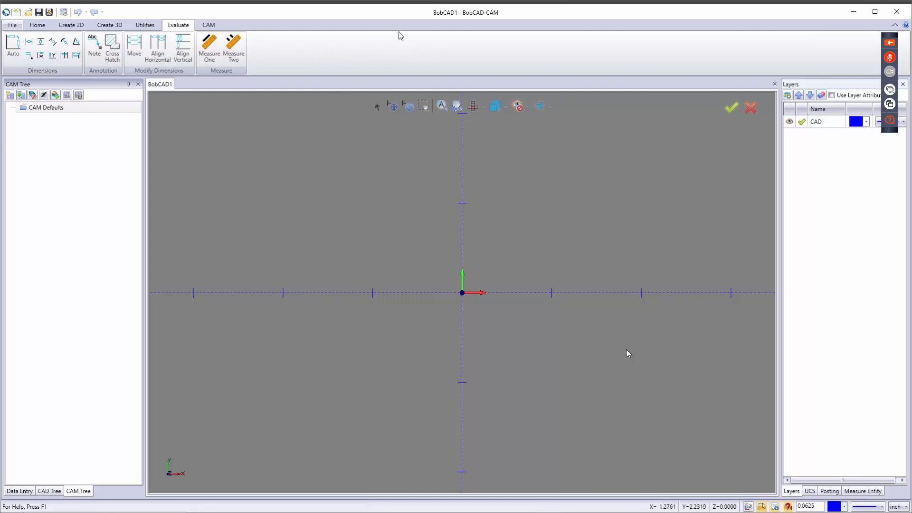
Step: Open Art - Manager from the ribbon's right-click list and dock the BobArt panel on the left
right_click(366, 46)
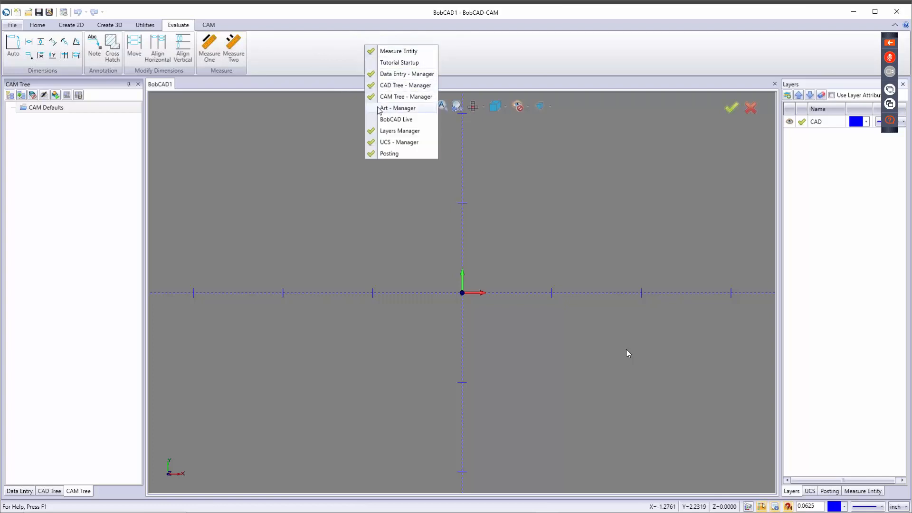
left_click(397, 109)
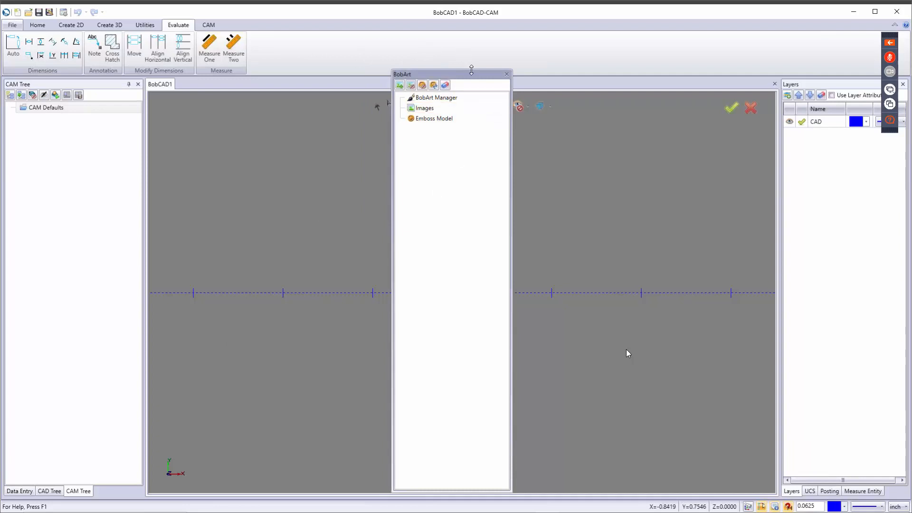
left_click_drag(473, 77, 77, 290)
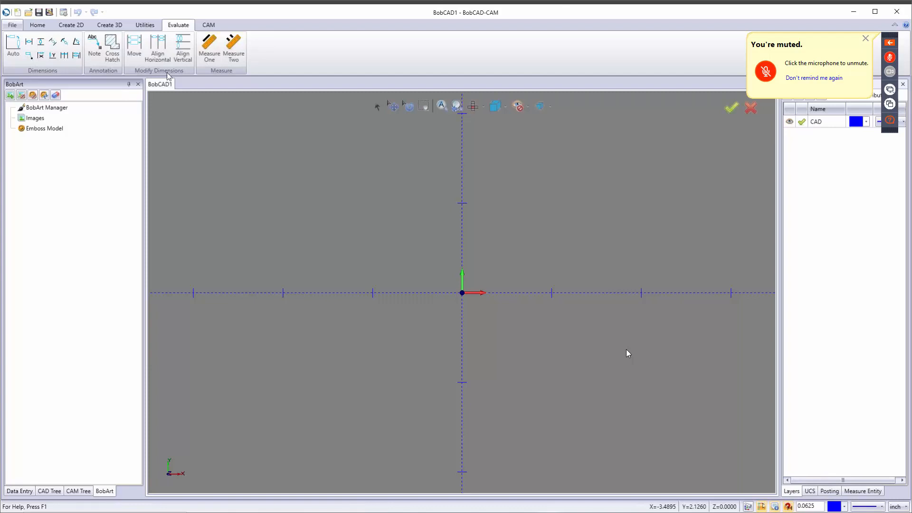
left_click(795, 495)
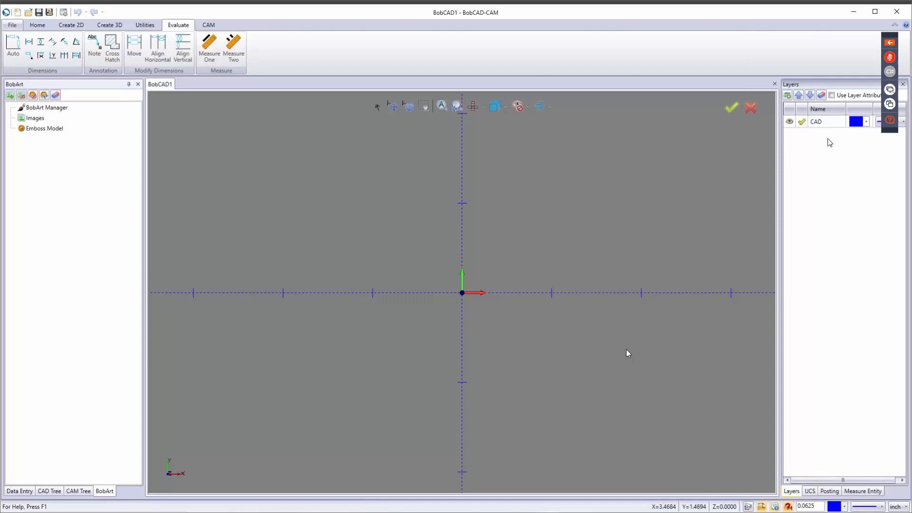
right_click(829, 142)
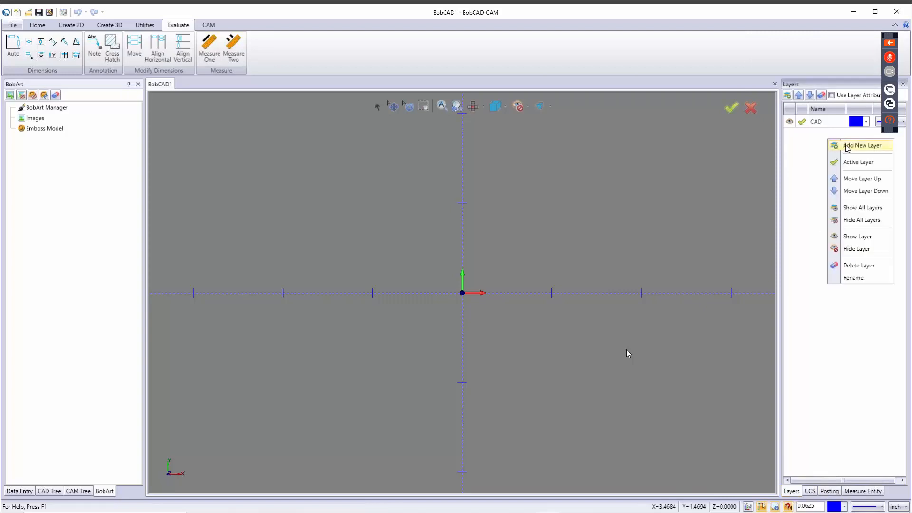
left_click(810, 151)
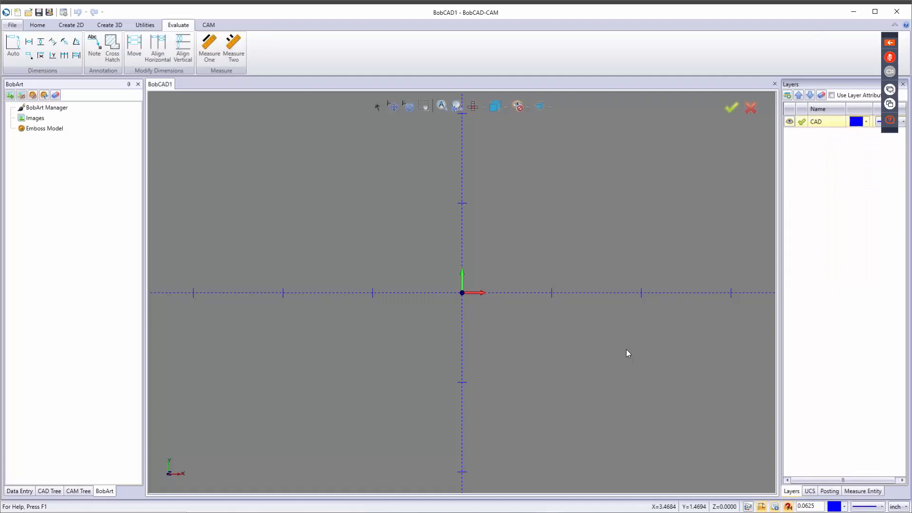
left_click(880, 122)
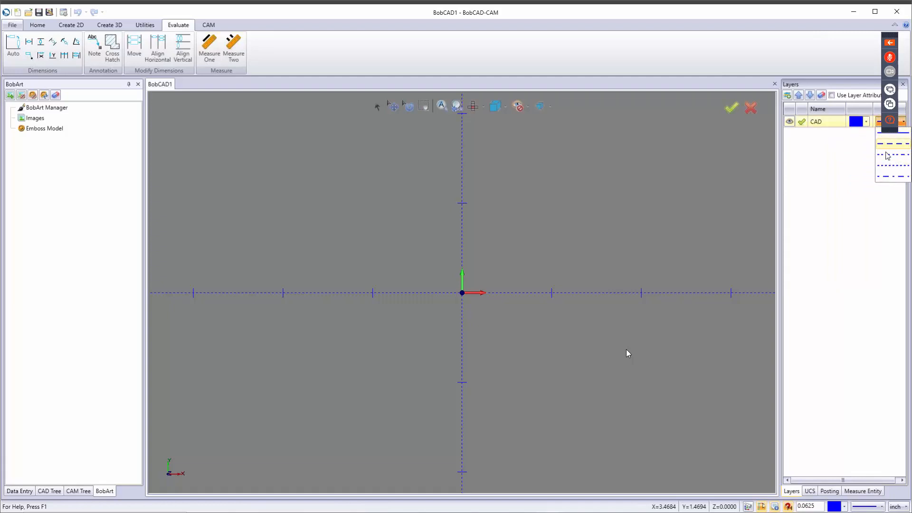
left_click(864, 122)
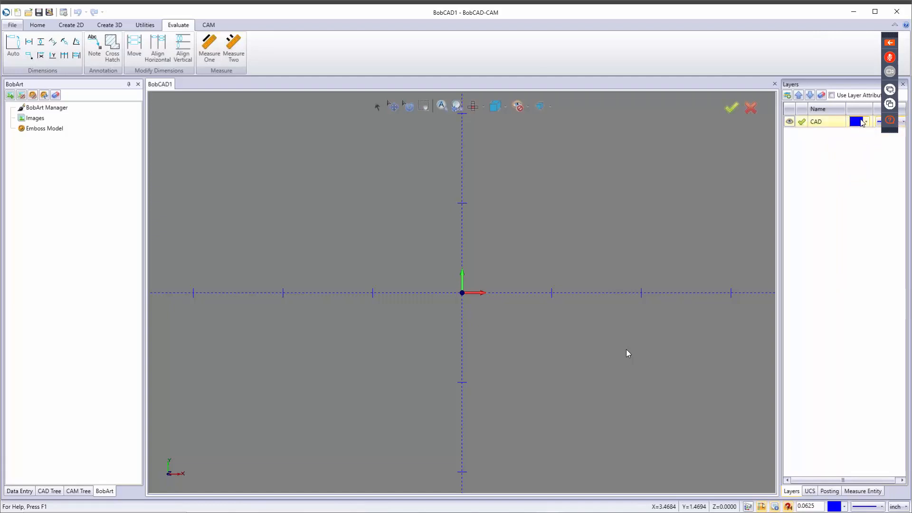
left_click(865, 122)
left_click(805, 157)
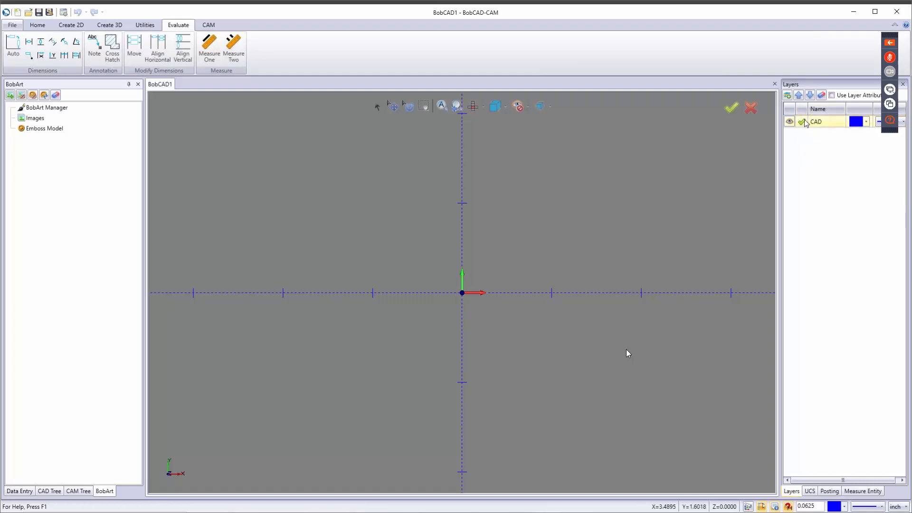
Step: Try Front(X/Z) and Side(Y/Z) as the active UCS while orbiting, then restore Top(X/Y)
left_click(810, 492)
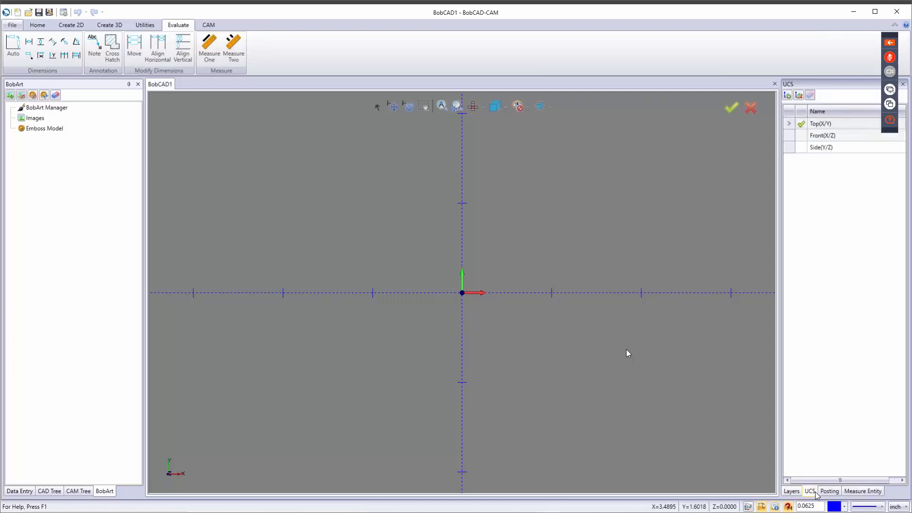
left_click(802, 137)
middle_click_drag(506, 359, 627, 255)
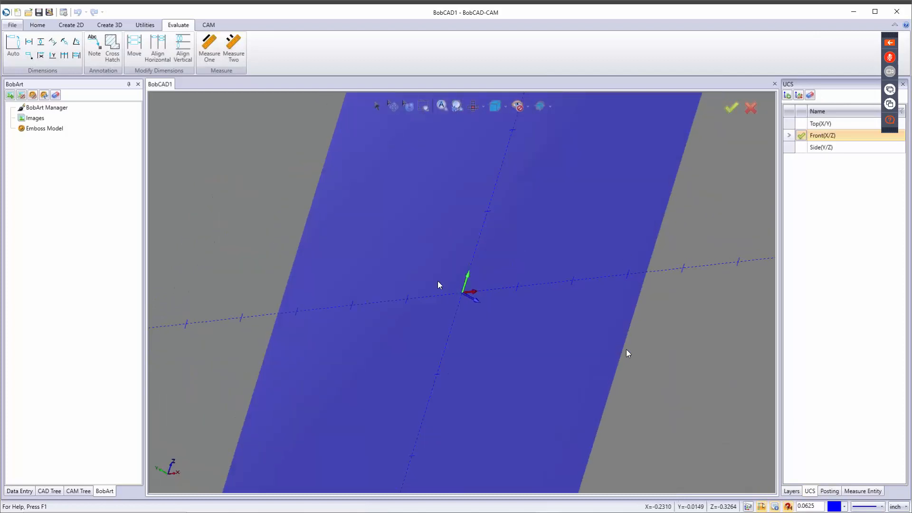
left_click(802, 148)
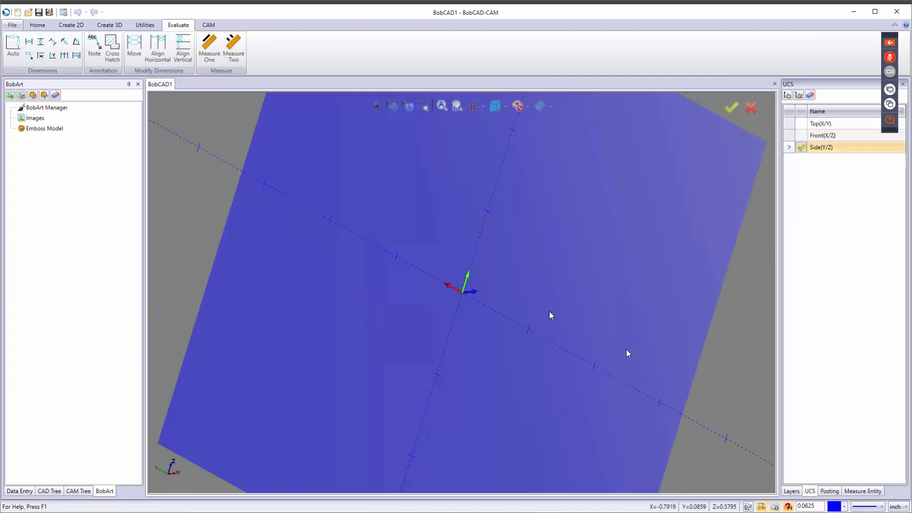
middle_click_drag(446, 320, 676, 255)
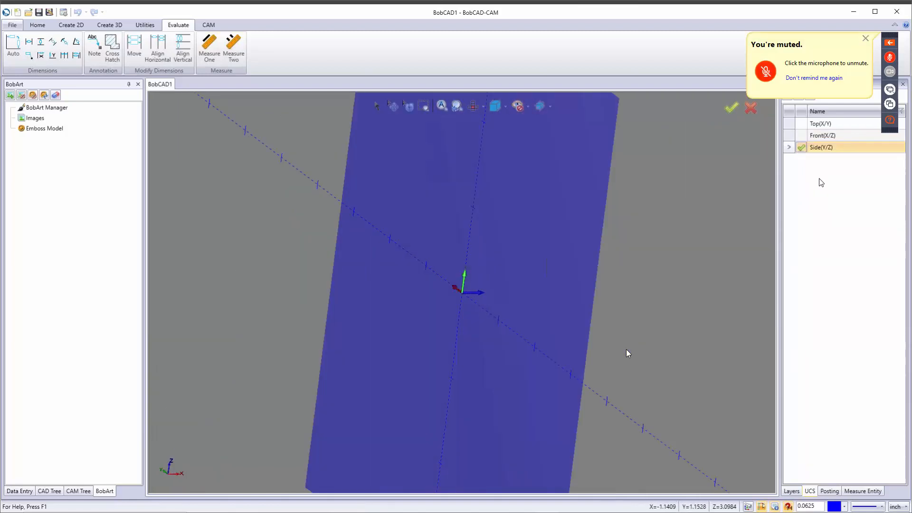
right_click(821, 182)
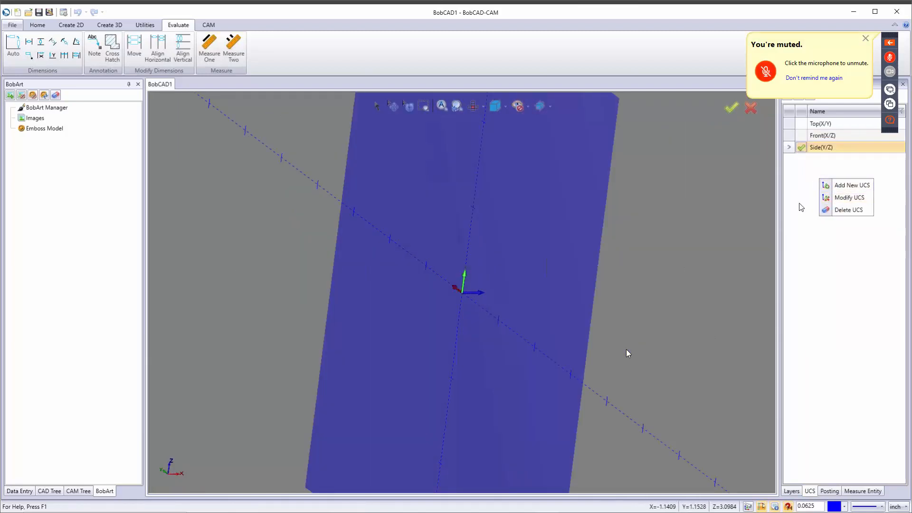
left_click(802, 125)
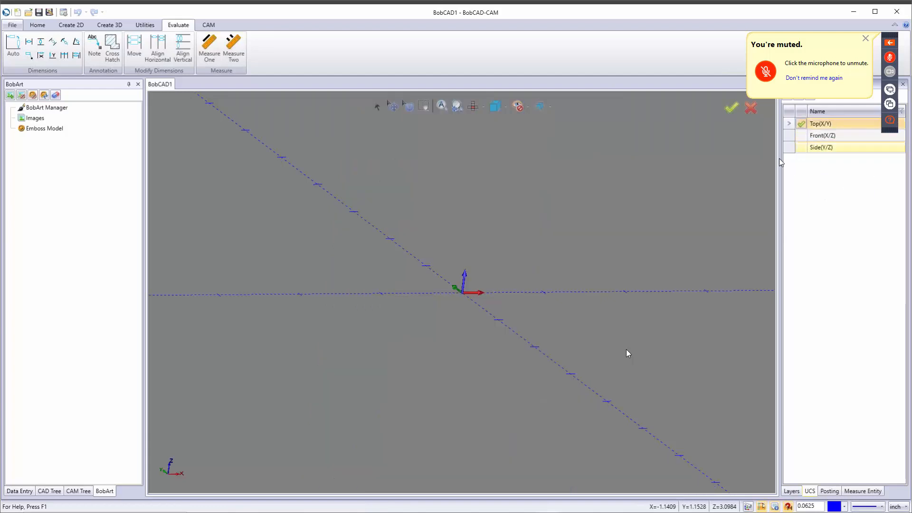
Step: Look at the Posting panel's output options, dismiss them, then switch to Measure Entity
left_click(835, 492)
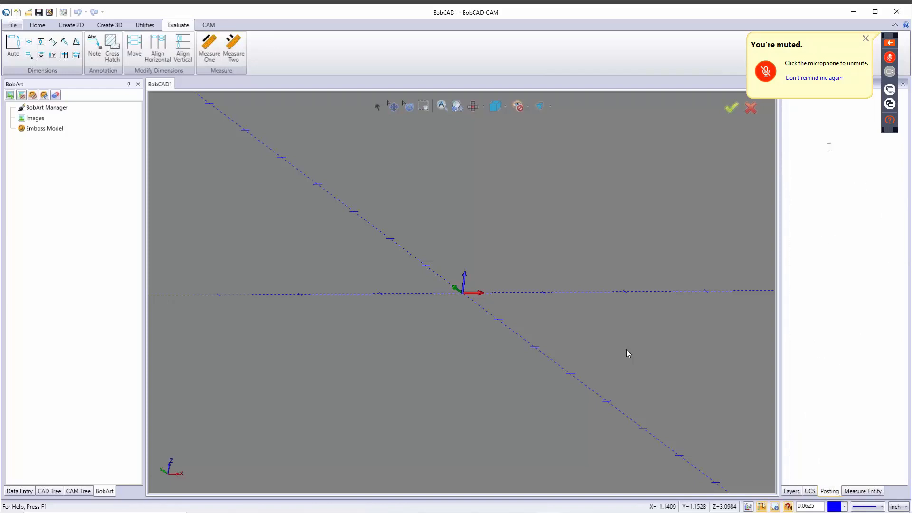
right_click(830, 174)
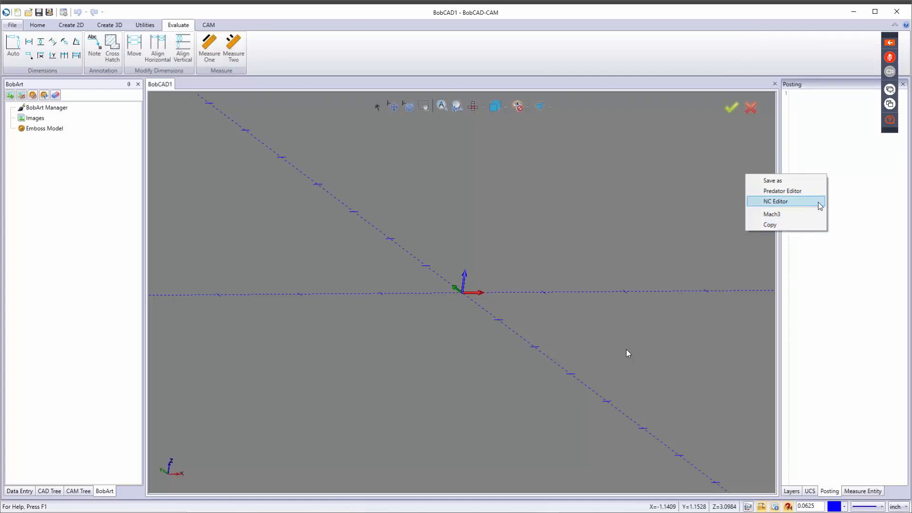
left_click(854, 238)
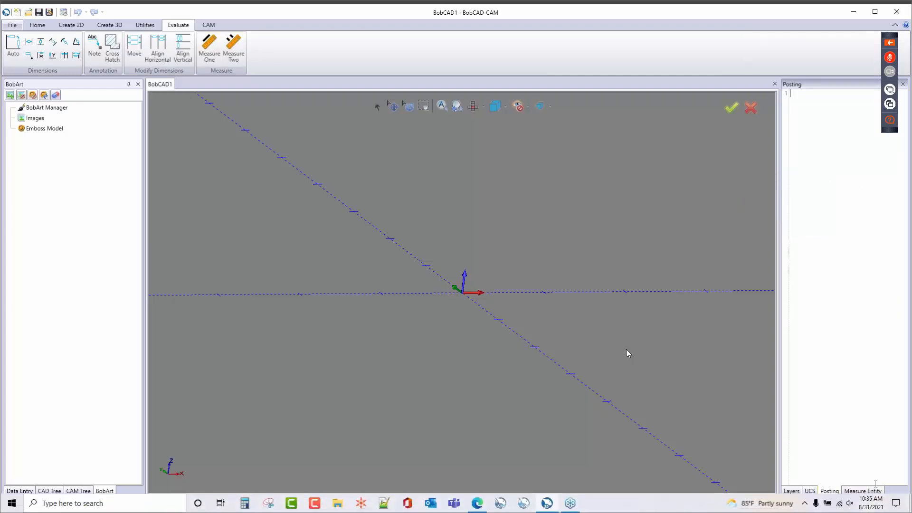
left_click(863, 491)
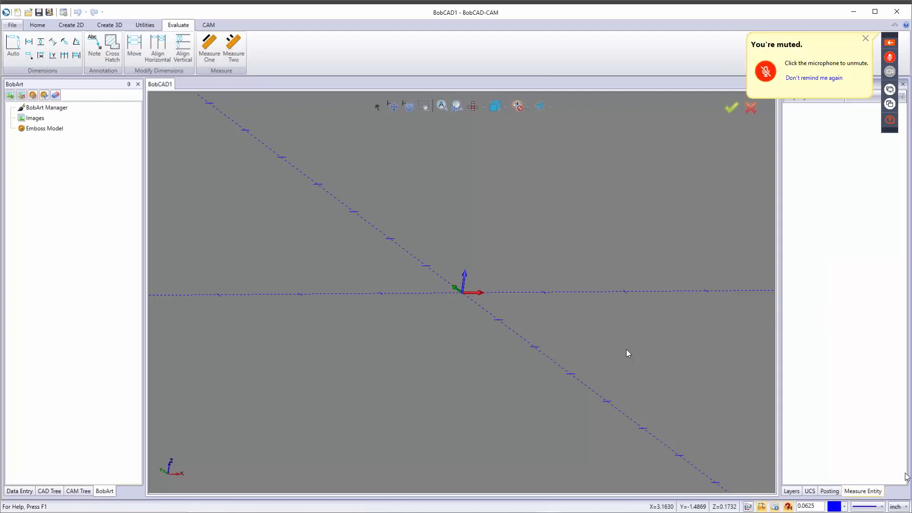
Step: Keep inch units, solid lines and blue colour, switch to Top view, and show Create 2D tools
left_click(899, 507)
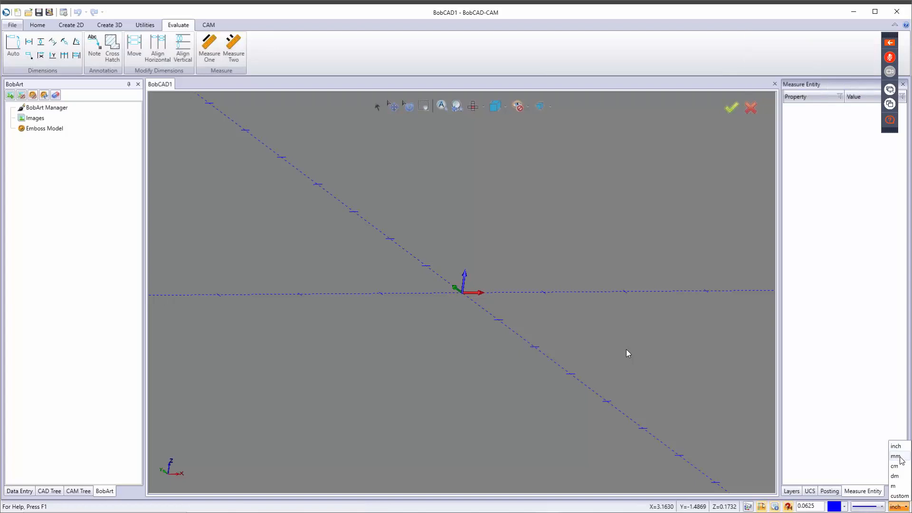
left_click(836, 433)
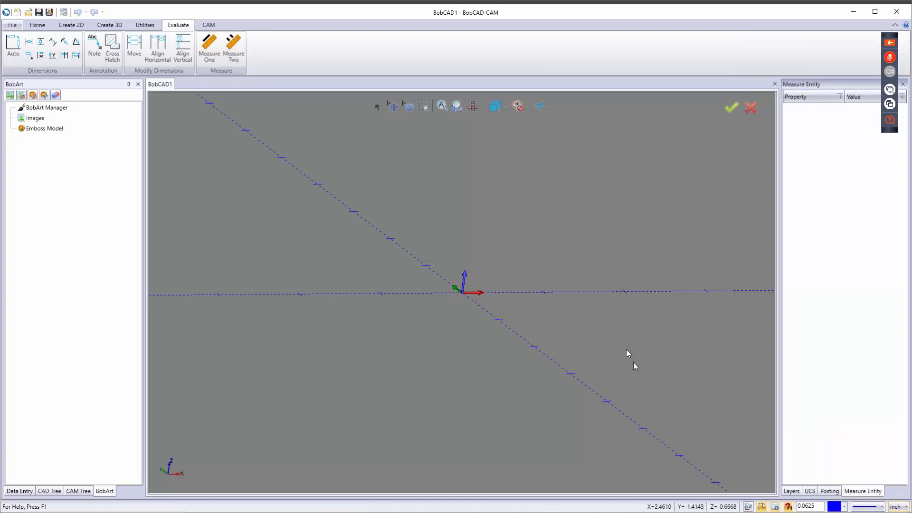
key("Home")
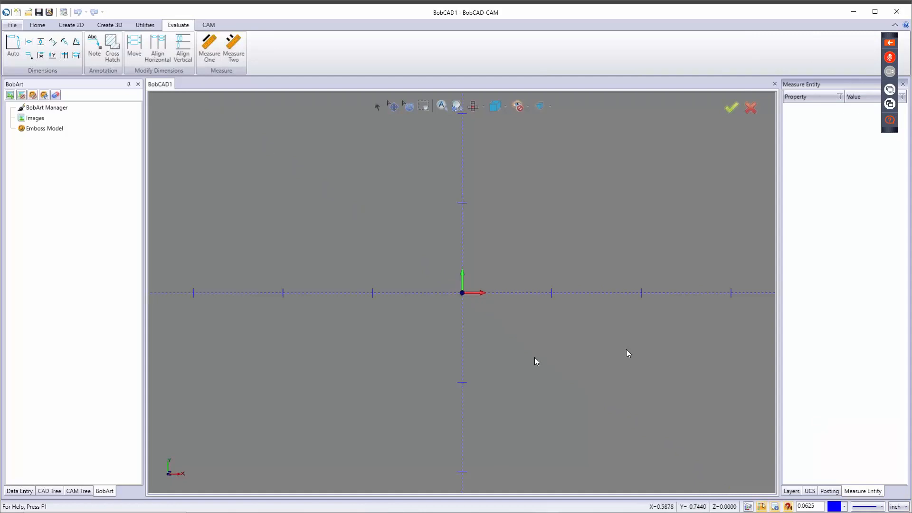
left_click(880, 506)
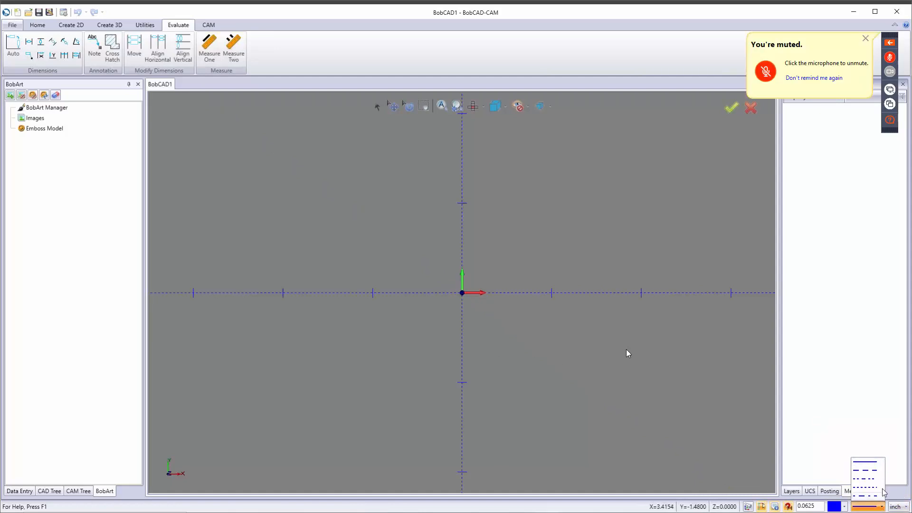
left_click(853, 421)
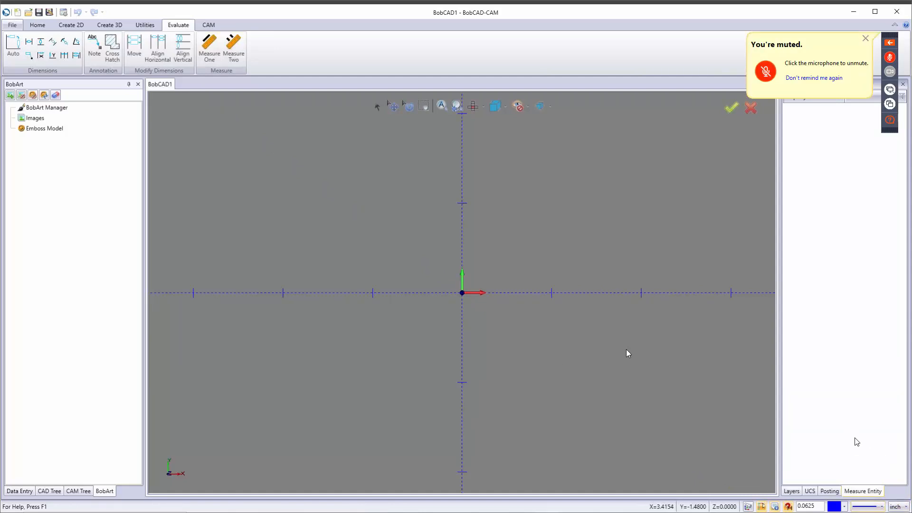
left_click(844, 506)
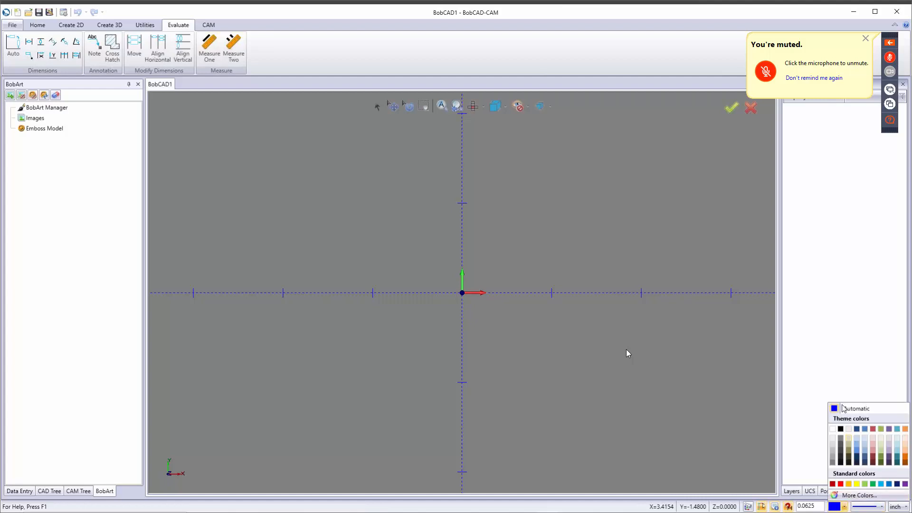
left_click(844, 373)
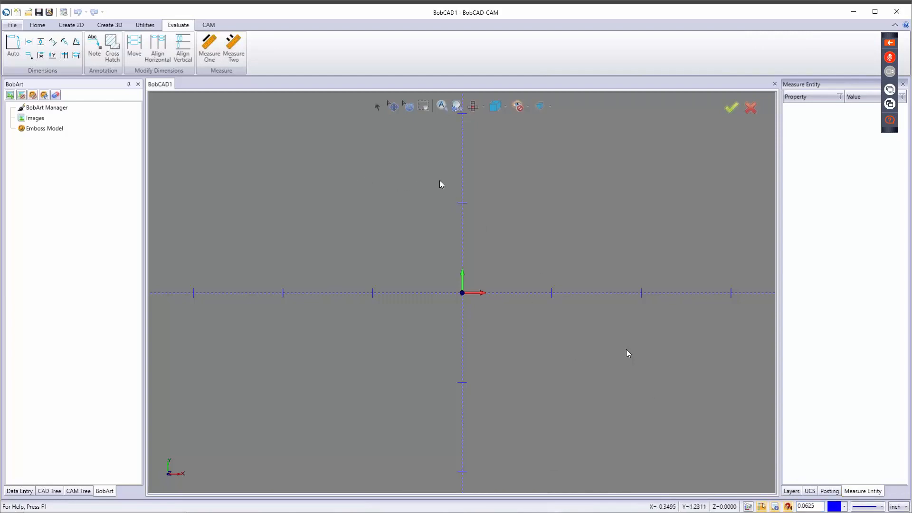
left_click(71, 25)
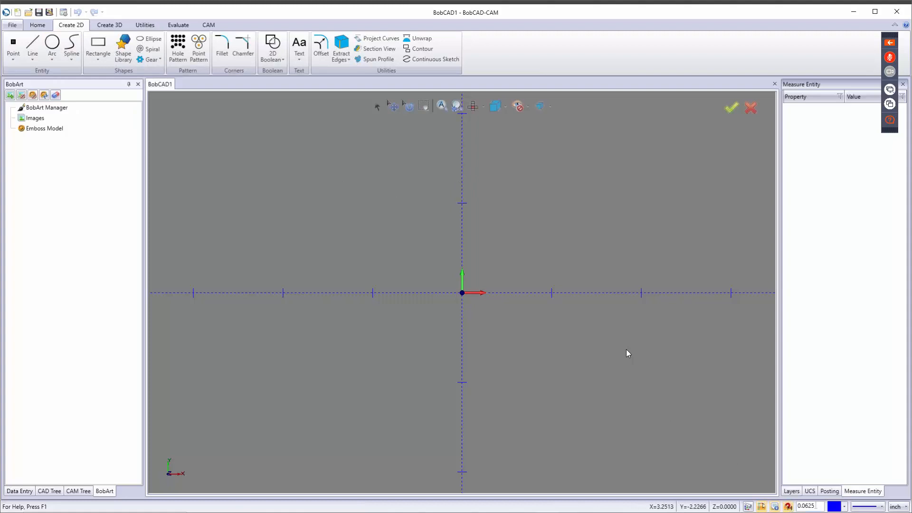
left_click_drag(816, 506, 775, 504)
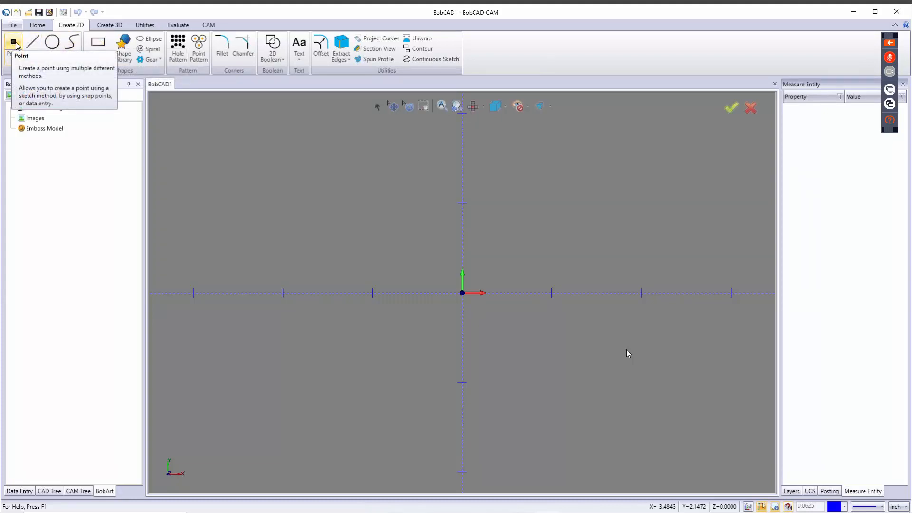
left_click(122, 48)
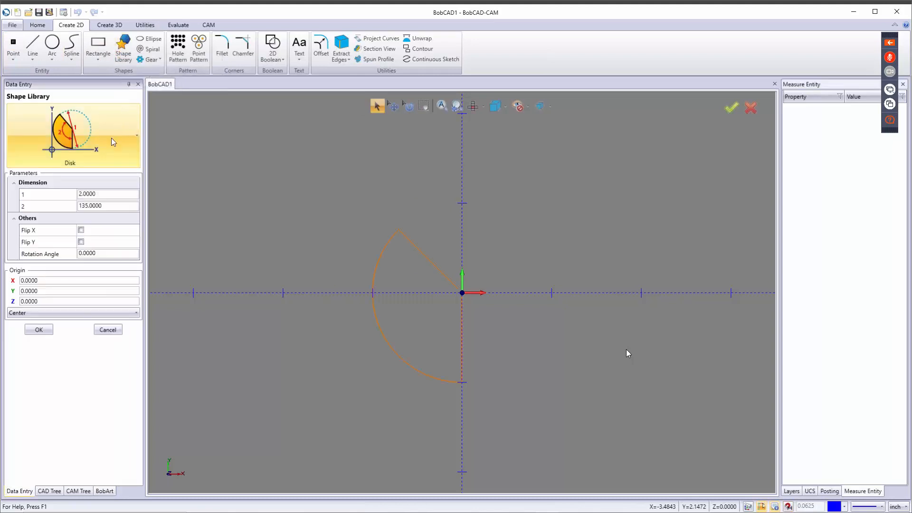
left_click(112, 138)
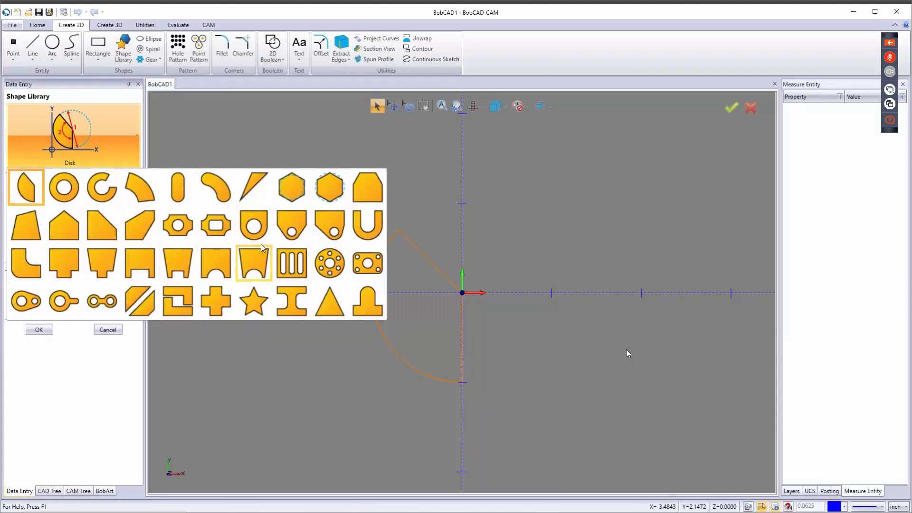
left_click(106, 397)
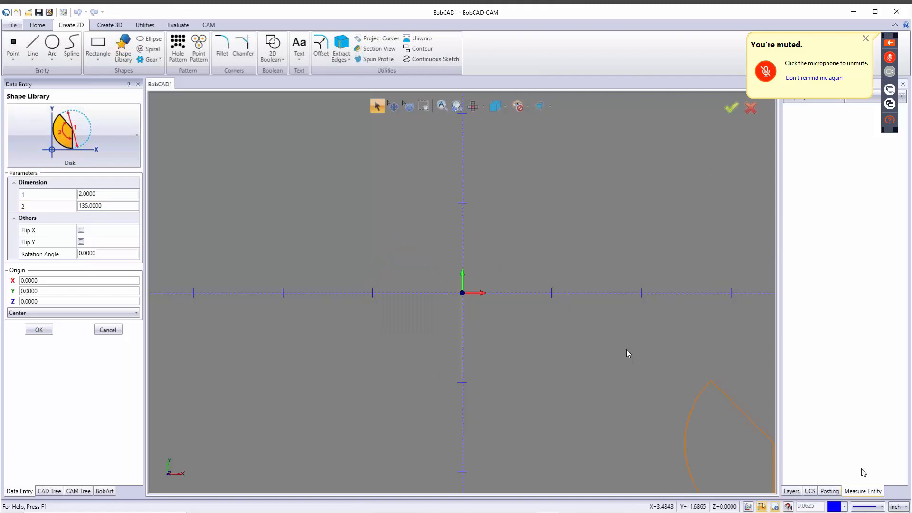
left_click(104, 330)
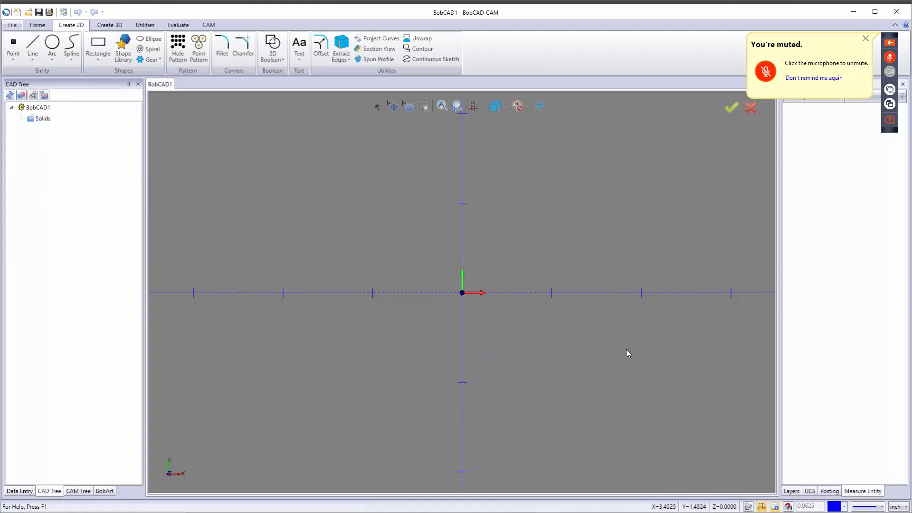
mouse_move(911, 19)
left_mouse_down()
mouse_move(911, 69)
mouse_move(805, 44)
mouse_move(514, 32)
mouse_move(524, 34)
left_mouse_up()
double_click(524, 34)
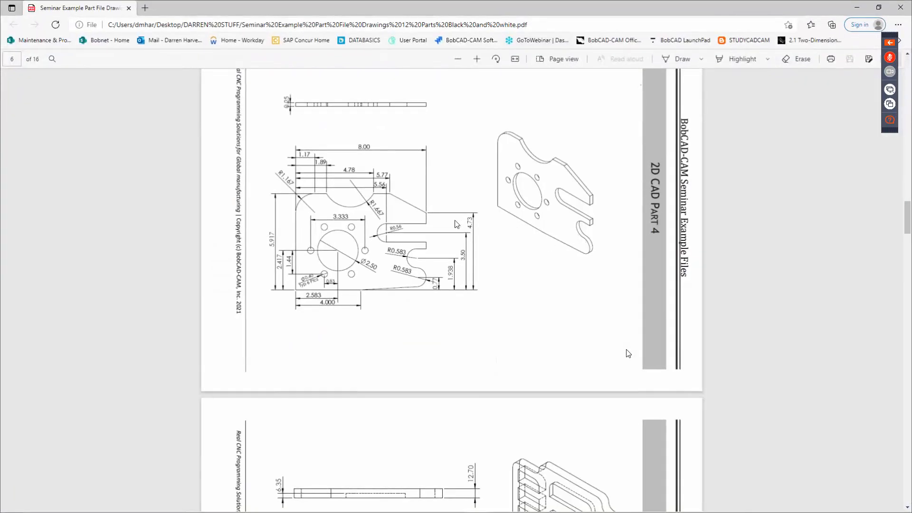
scroll(420, 236, "up", 1)
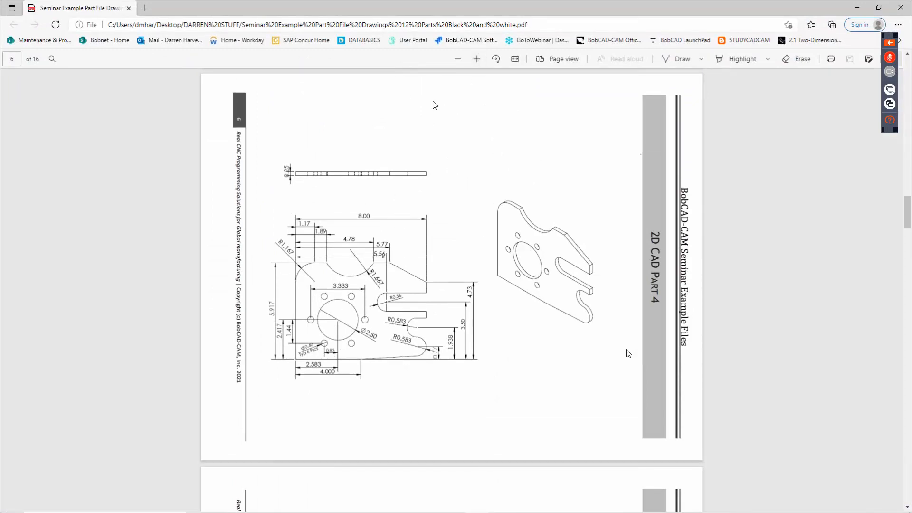
left_click_drag(475, 8, 911, 50)
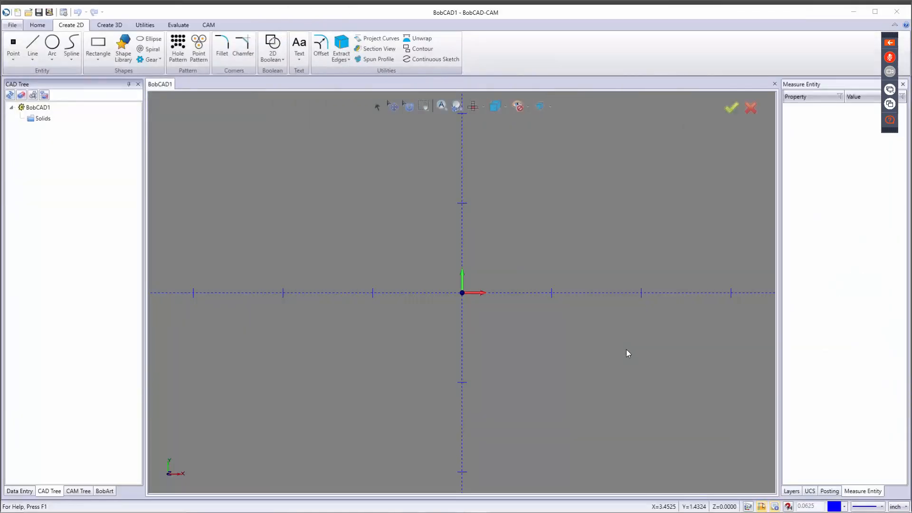
Step: Draw a rectangle of Length 8 and Width 5.917 with Base Point Bottom Left at the origin
left_click(101, 58)
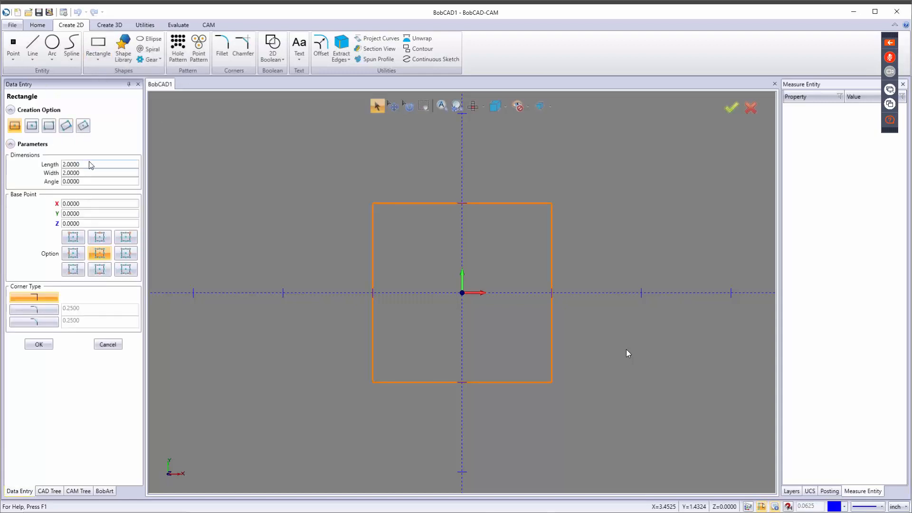
double_click(64, 163)
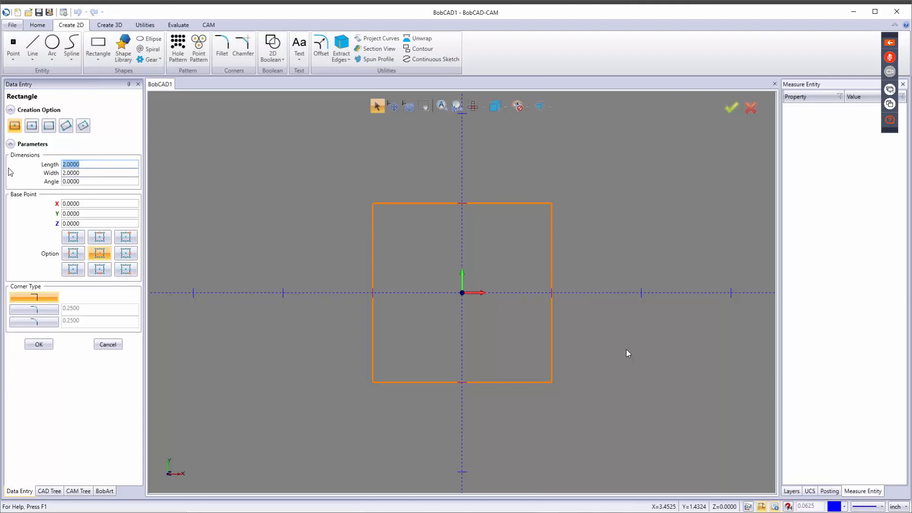
type("8")
key("Tab")
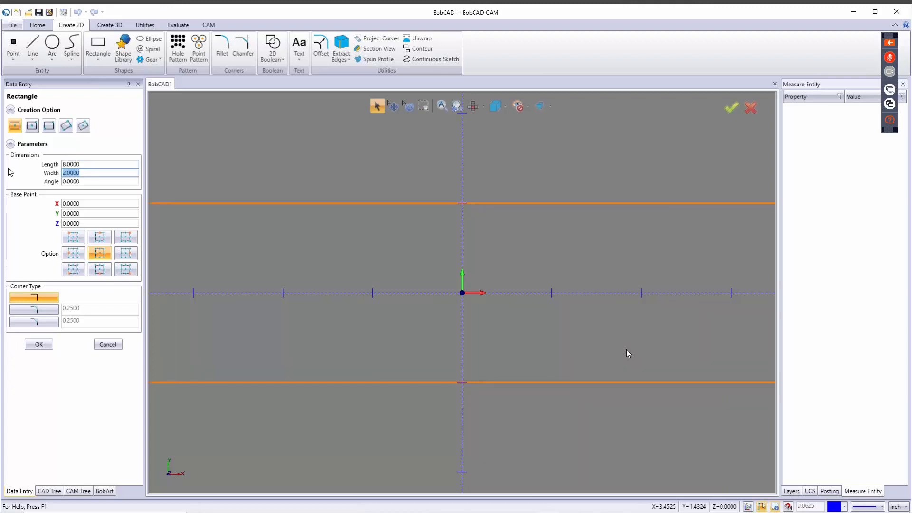
type("5.917")
key("Tab")
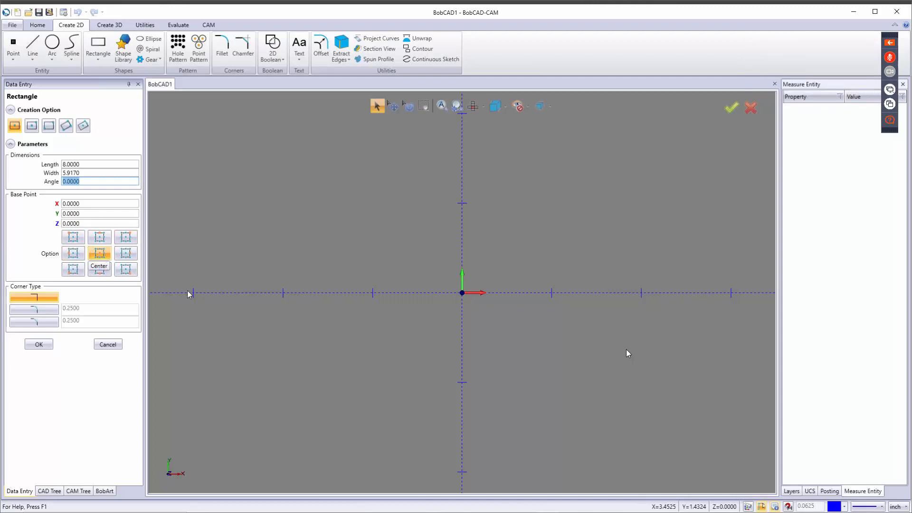
scroll(446, 321, "down", 6)
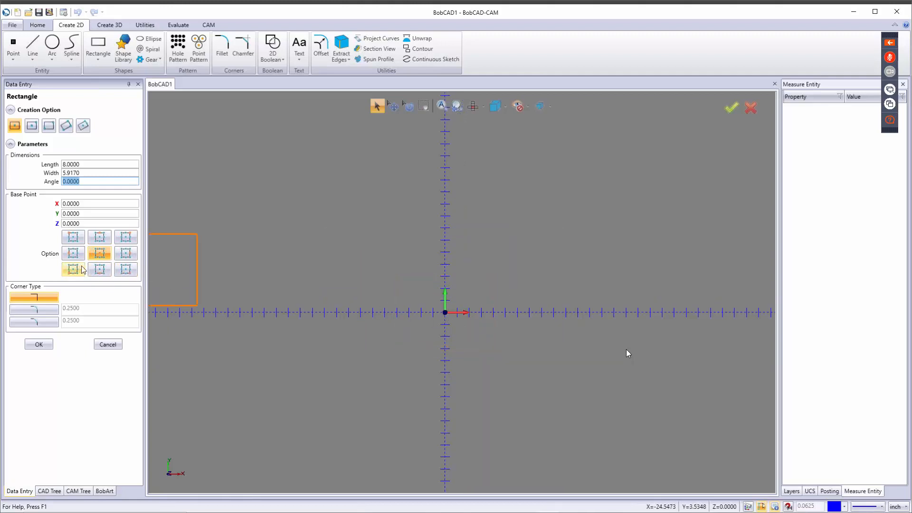
left_click(72, 237)
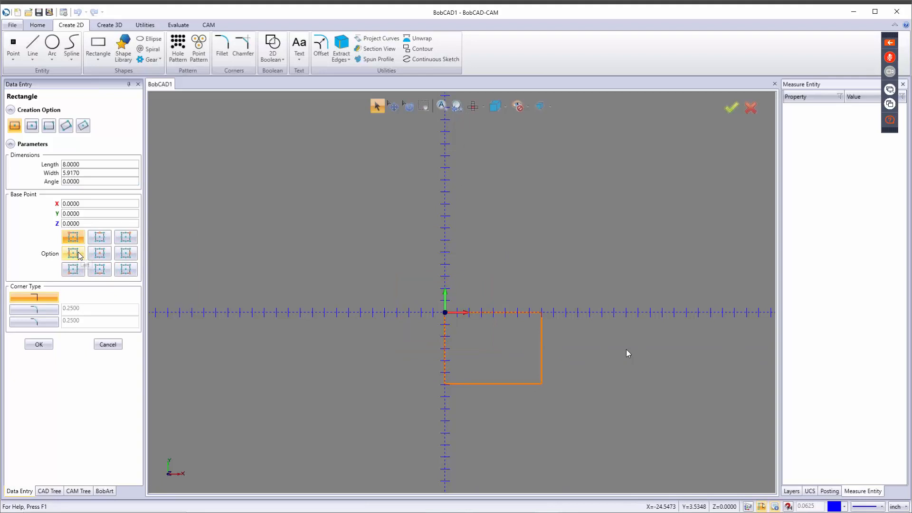
left_click(73, 254)
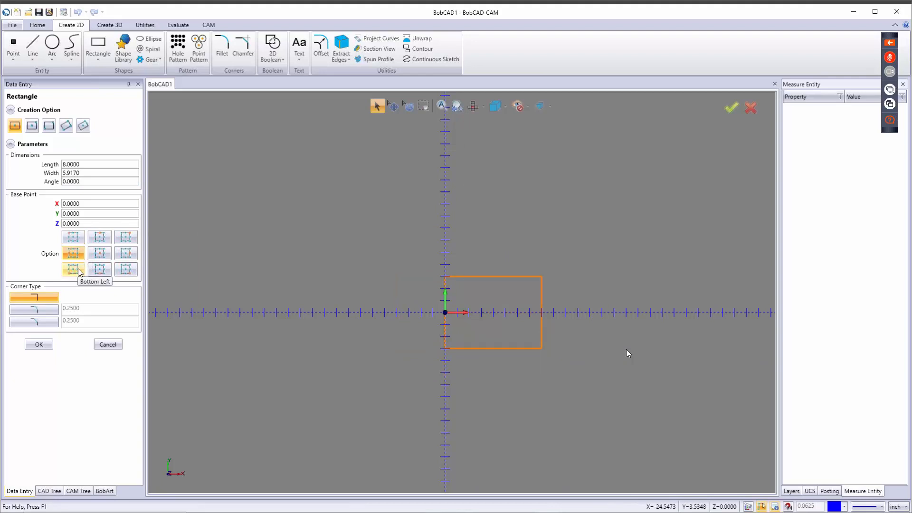
left_click(77, 269)
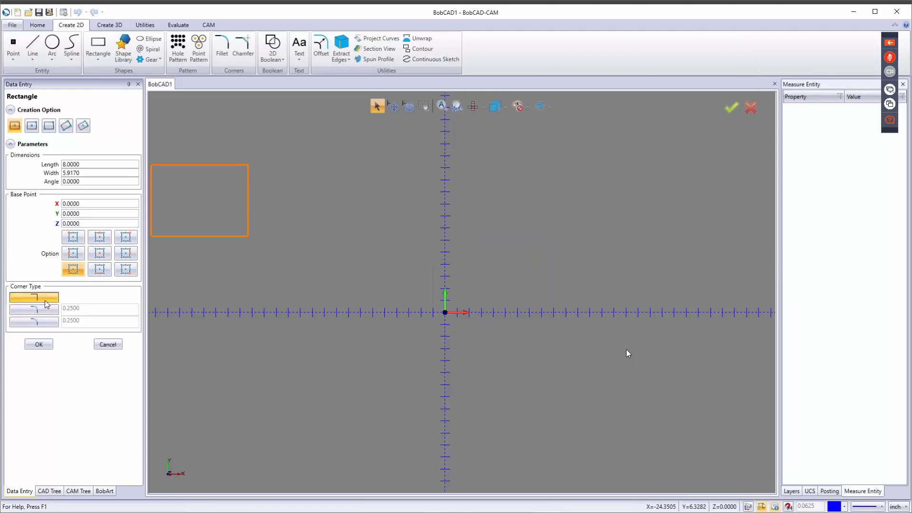
left_click(40, 345)
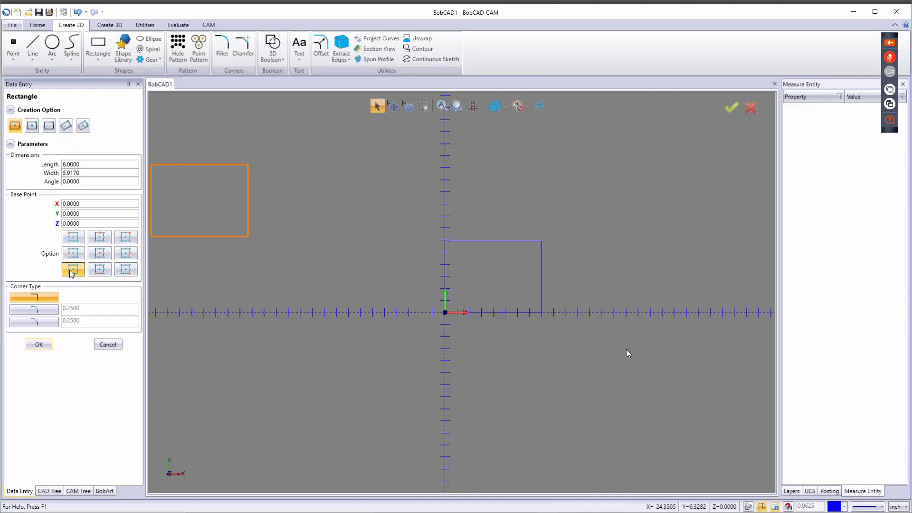
left_click(108, 345)
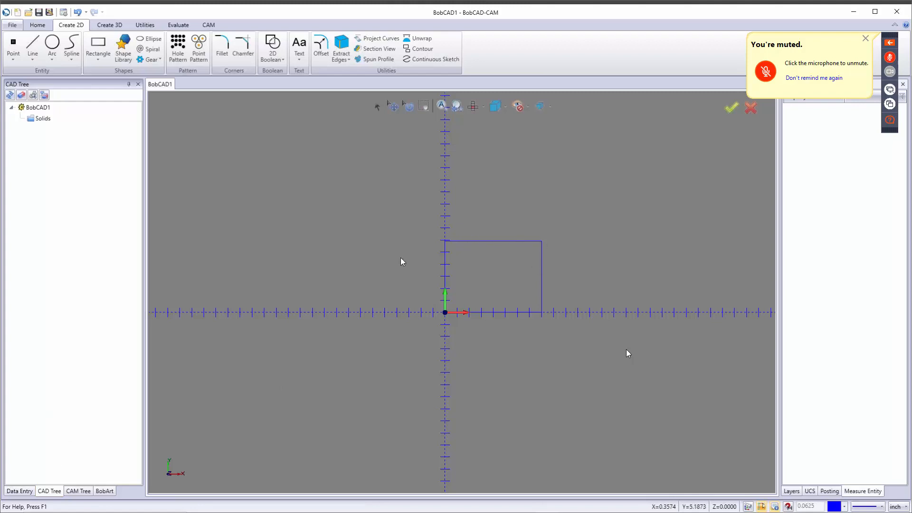
Step: With the Point tool, enter X 1.89 and Y 5.917 and place the point on the top edge
left_click(13, 42)
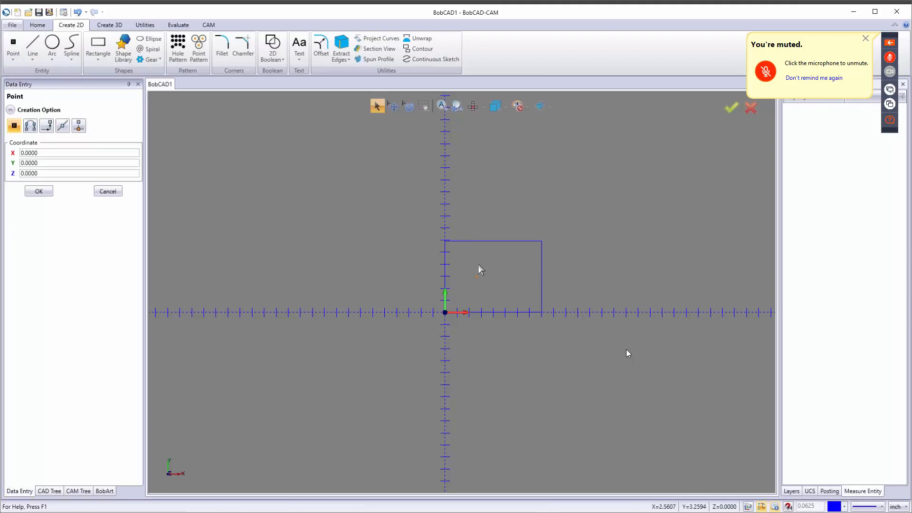
scroll(535, 270, "up", 2)
left_click(442, 106)
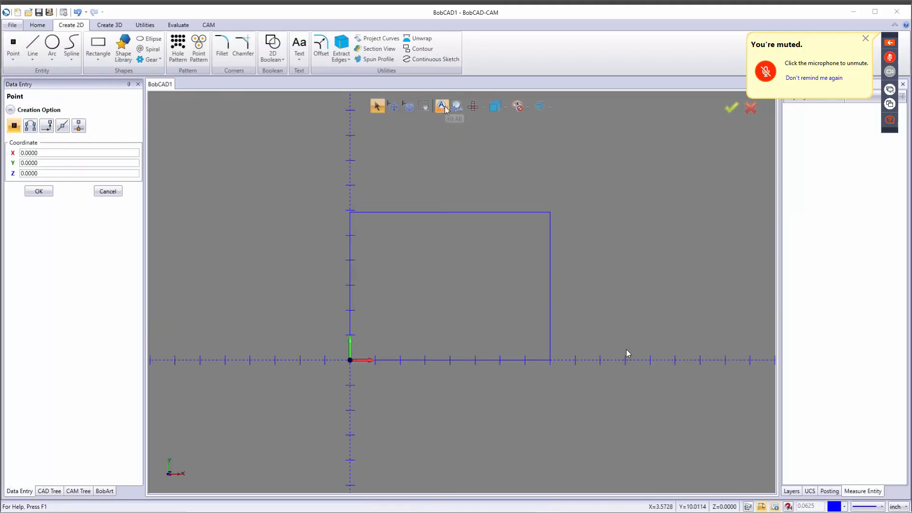
scroll(443, 265, "down", 2)
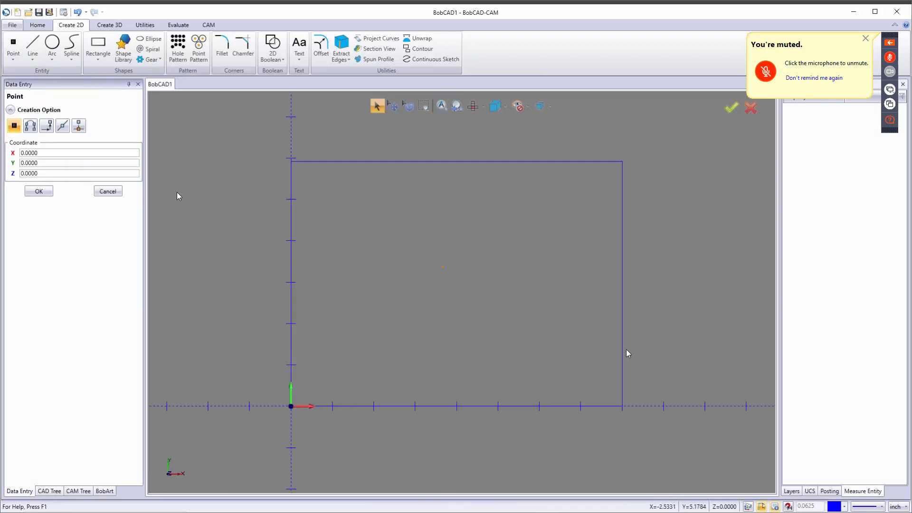
double_click(45, 152)
key("Tab")
type("5.917")
key("Return")
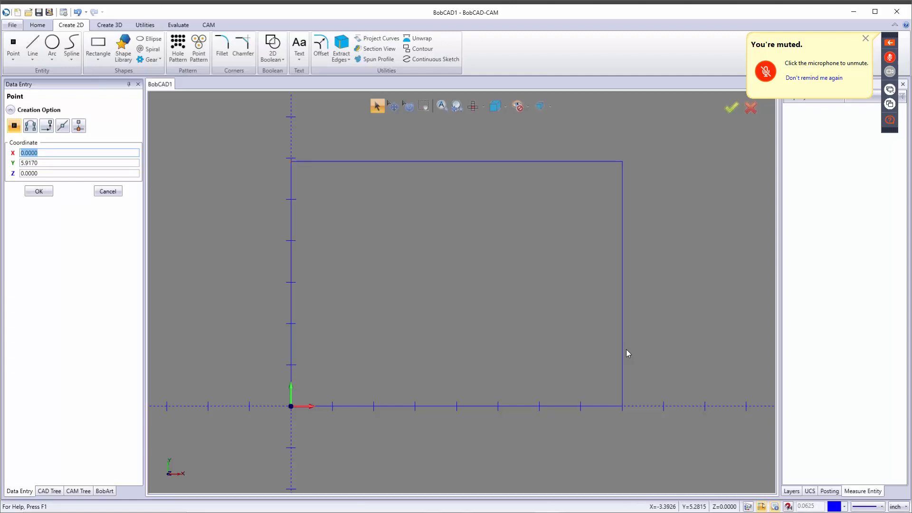
type("1.89")
key("Return")
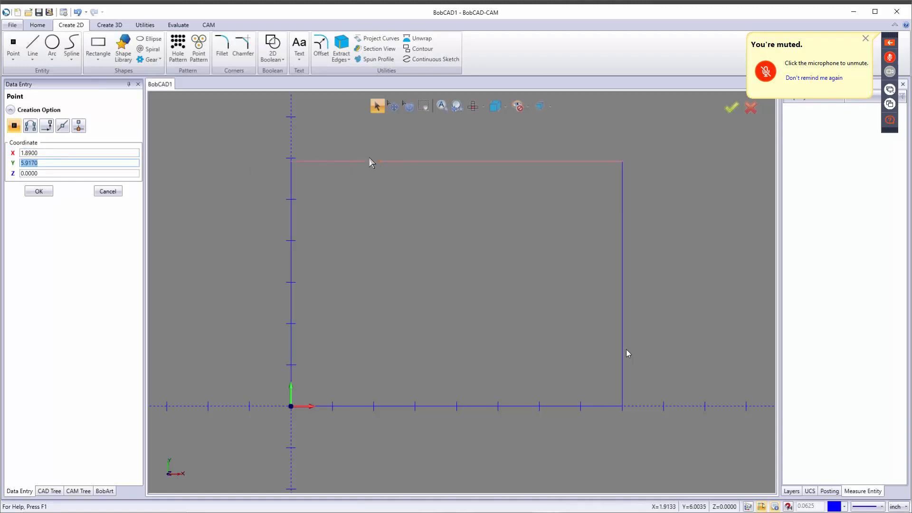
scroll(368, 163, "up", 3)
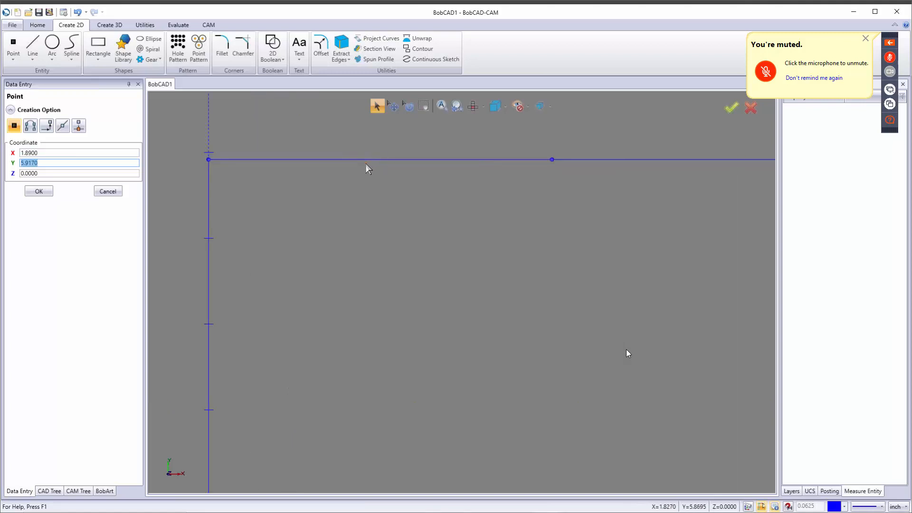
left_click(46, 190)
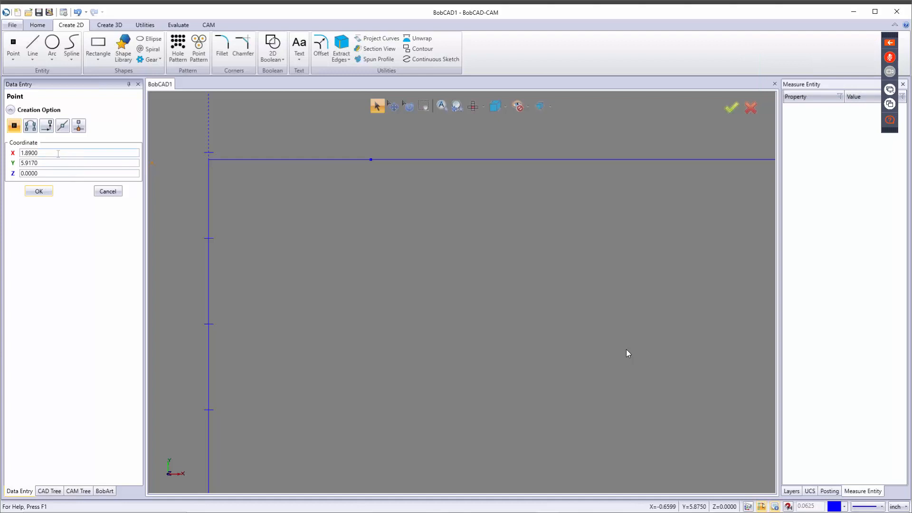
Step: Place two more top-edge points at X 4.78 and X 5.77
left_click_drag(58, 153, 4, 153)
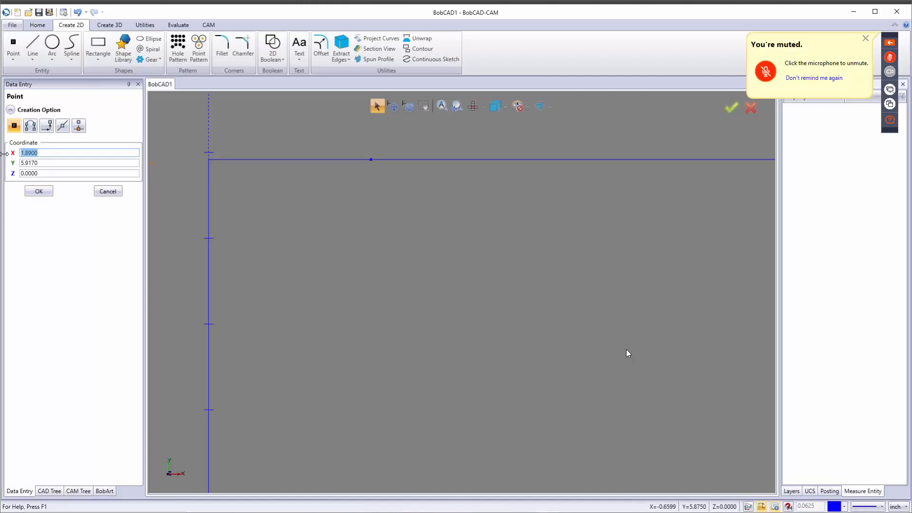
type("4.78")
key("Tab")
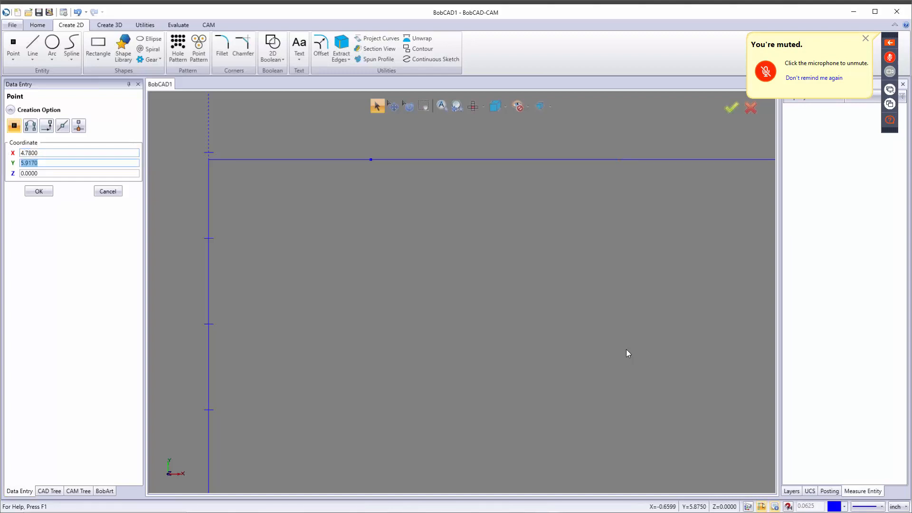
left_click(30, 190)
scroll(466, 279, "down", 10)
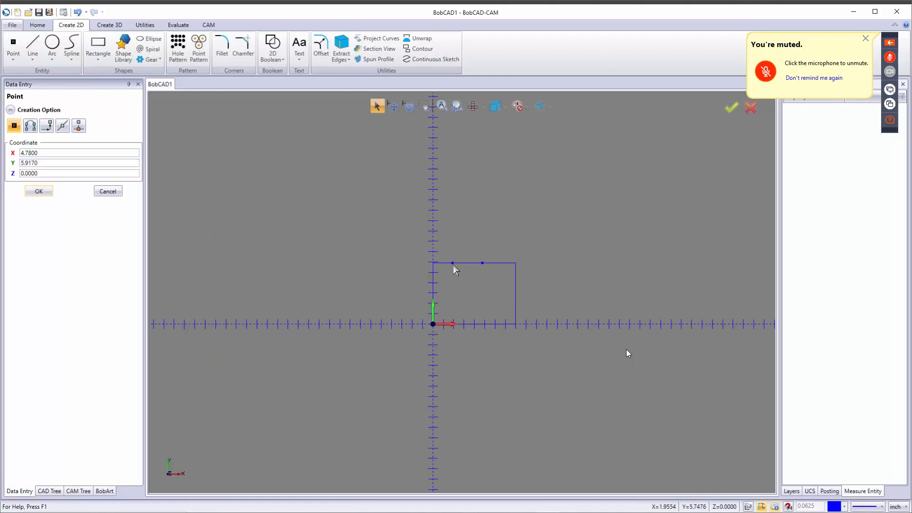
scroll(483, 268, "up", 5)
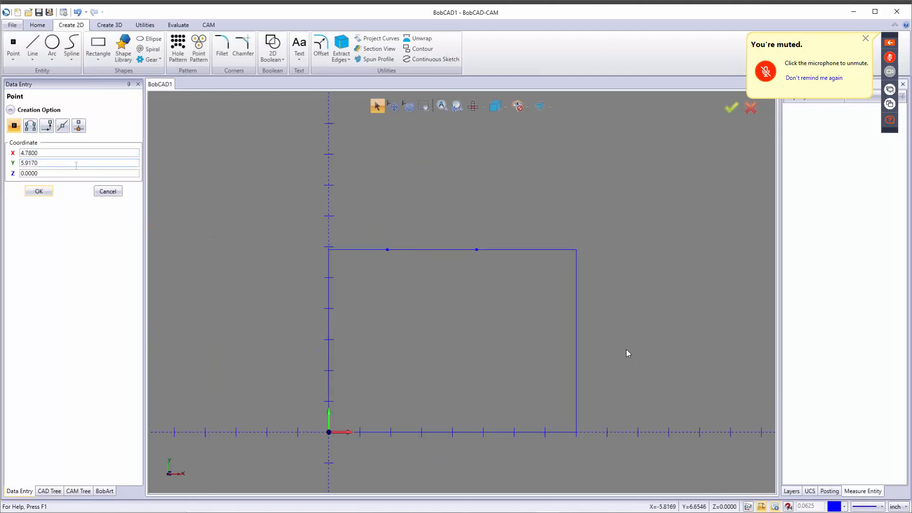
left_click_drag(47, 153, 5, 156)
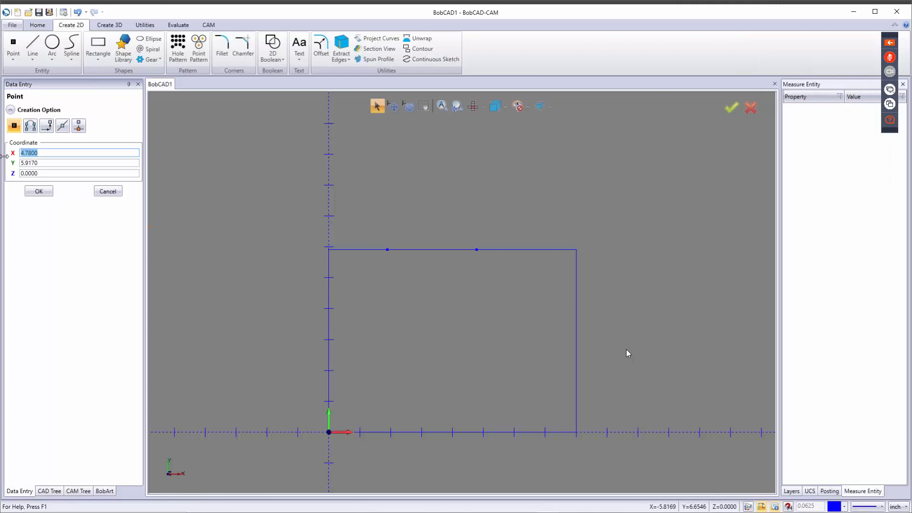
type("5")
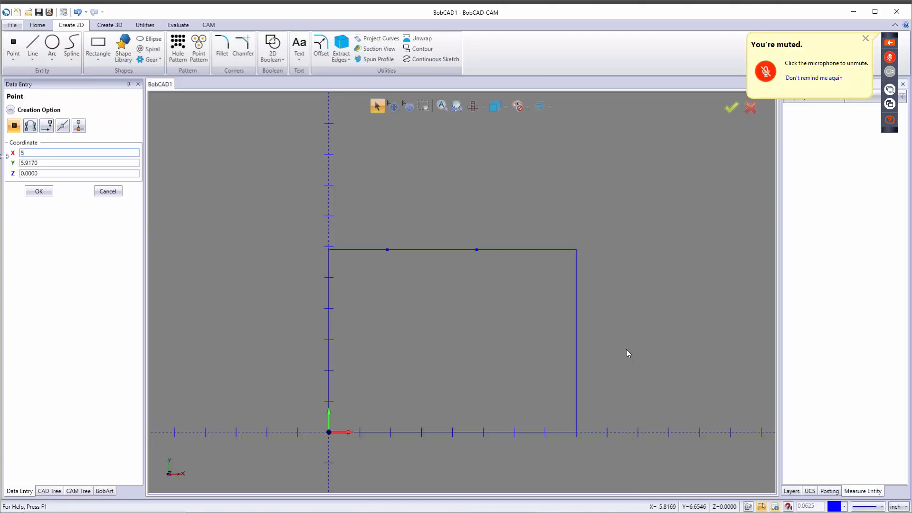
type(".77")
key("Tab")
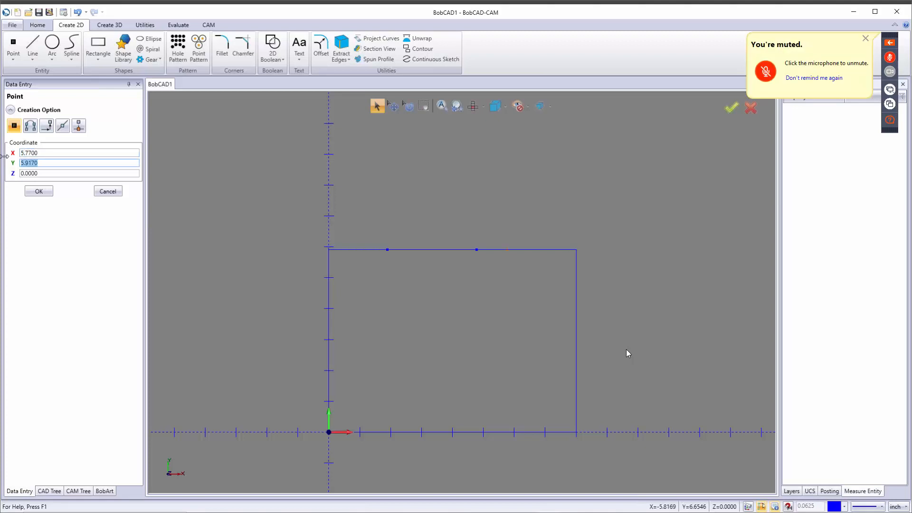
left_click(47, 191)
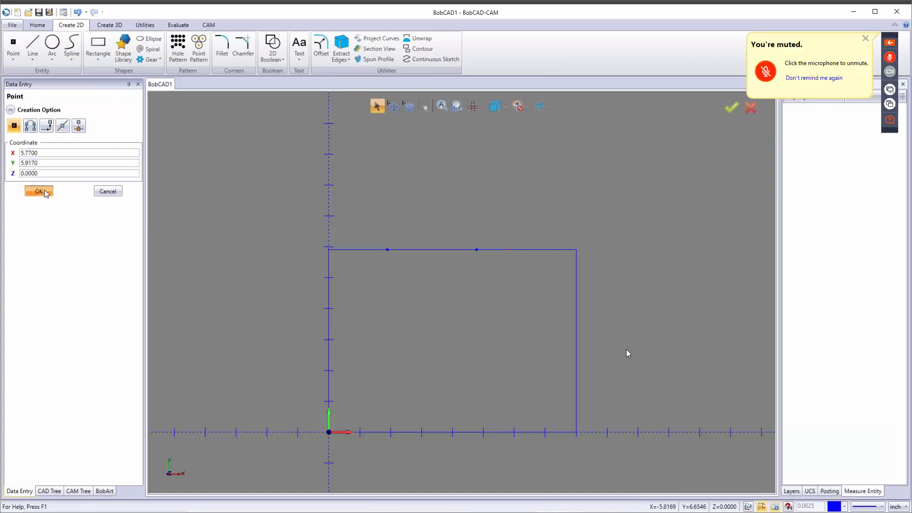
Step: Place a point on the right edge at X 8, Y 4.73 and close the Point panel
double_click(48, 152)
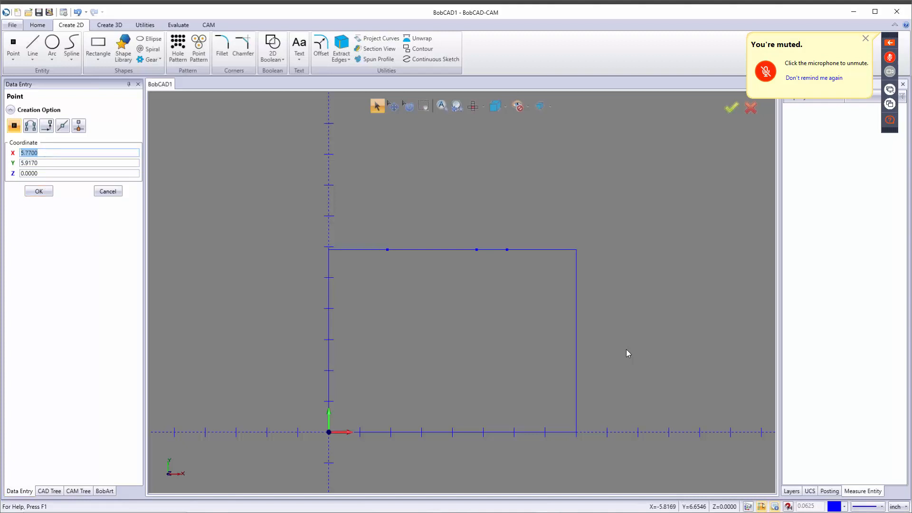
type("8")
key("Tab")
type("4.73")
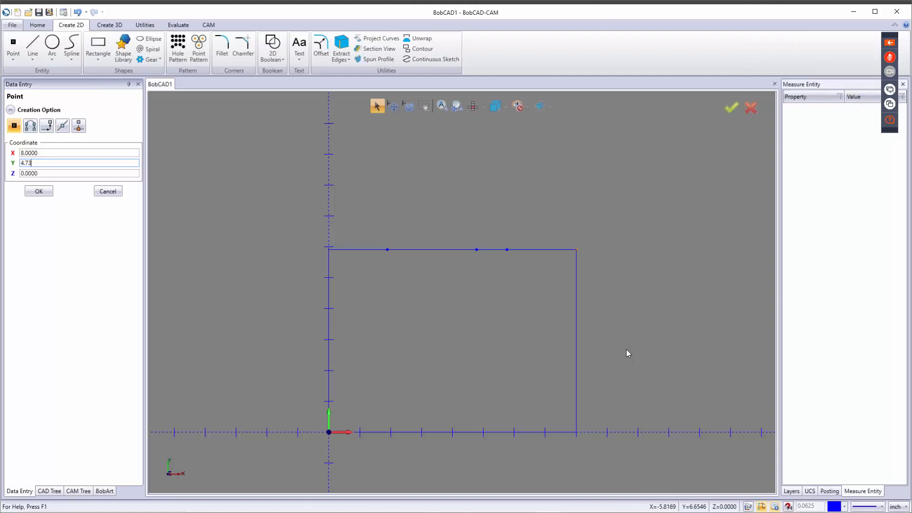
key("Tab")
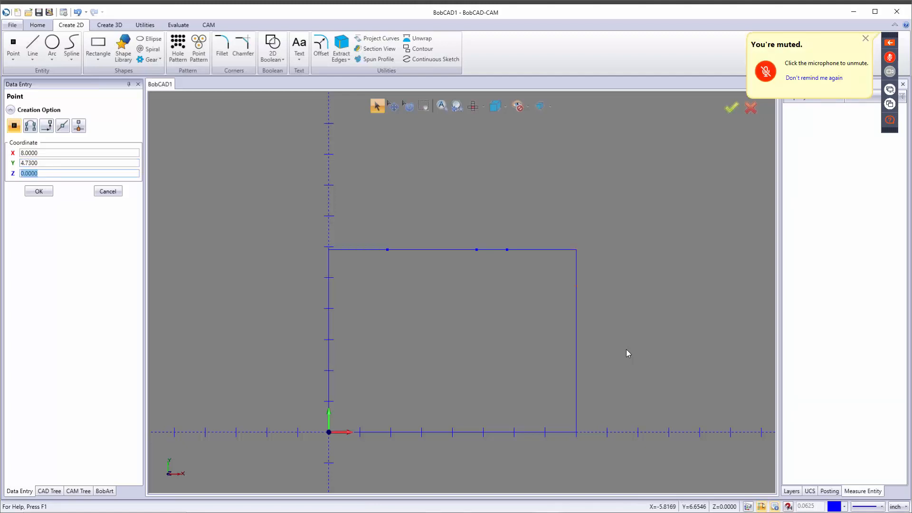
left_click(40, 193)
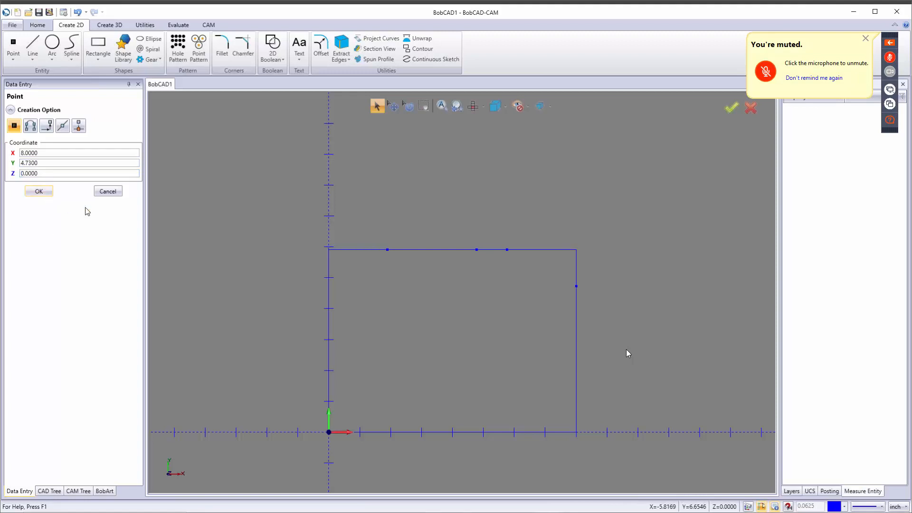
left_click(107, 191)
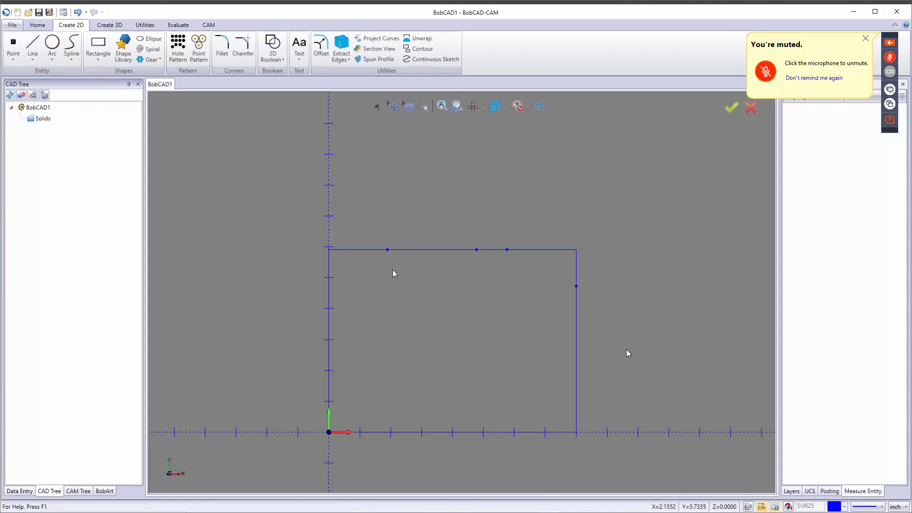
Step: Break Many: window-select the top and right edges and split them at their points
left_click(150, 25)
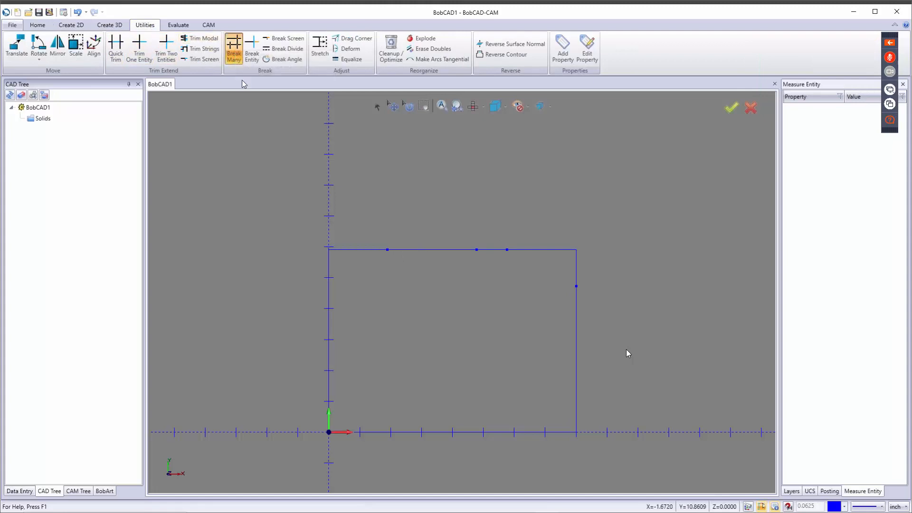
left_click_drag(381, 226, 609, 308)
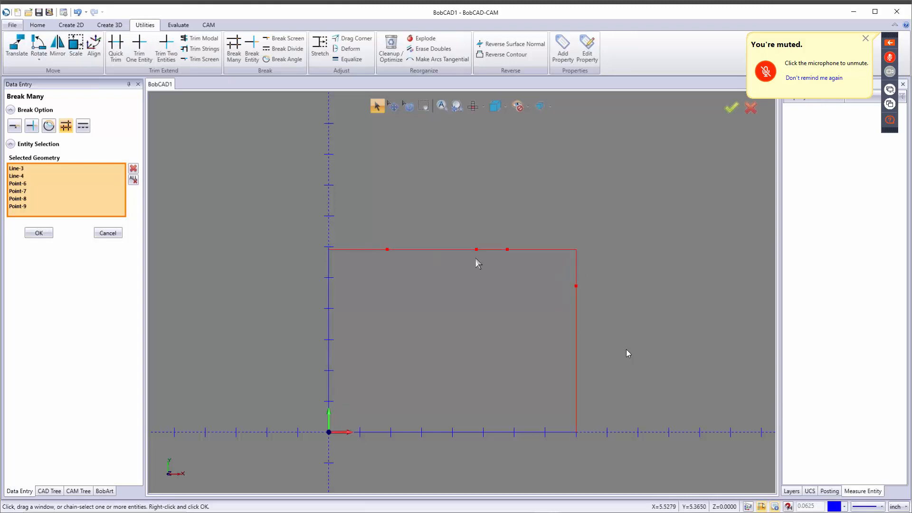
left_click(38, 233)
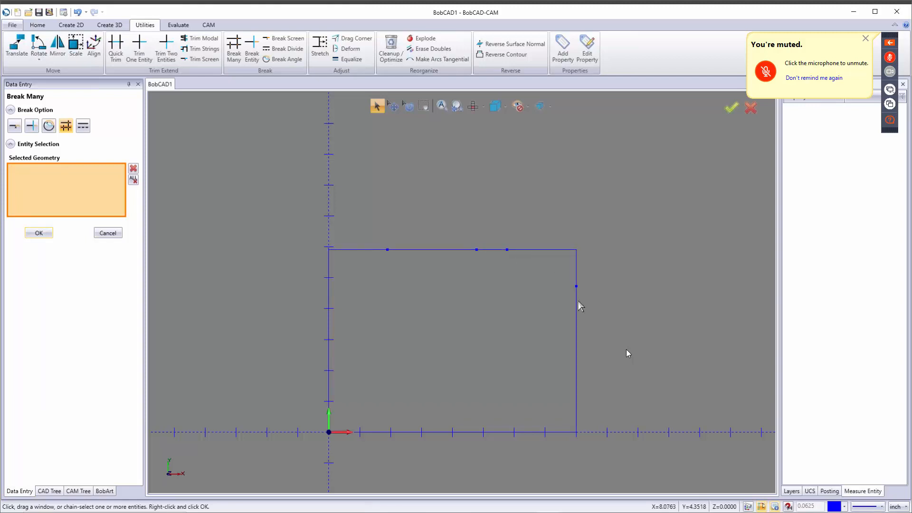
left_click(111, 230)
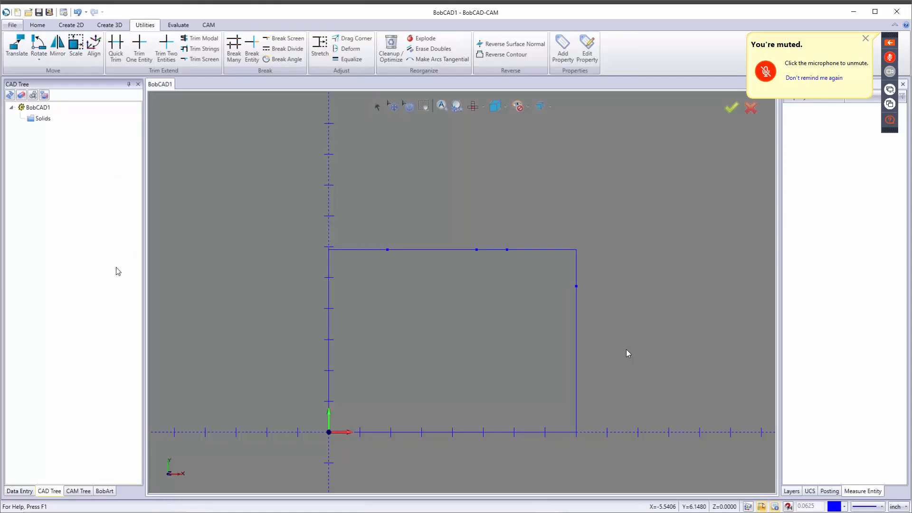
left_click(81, 26)
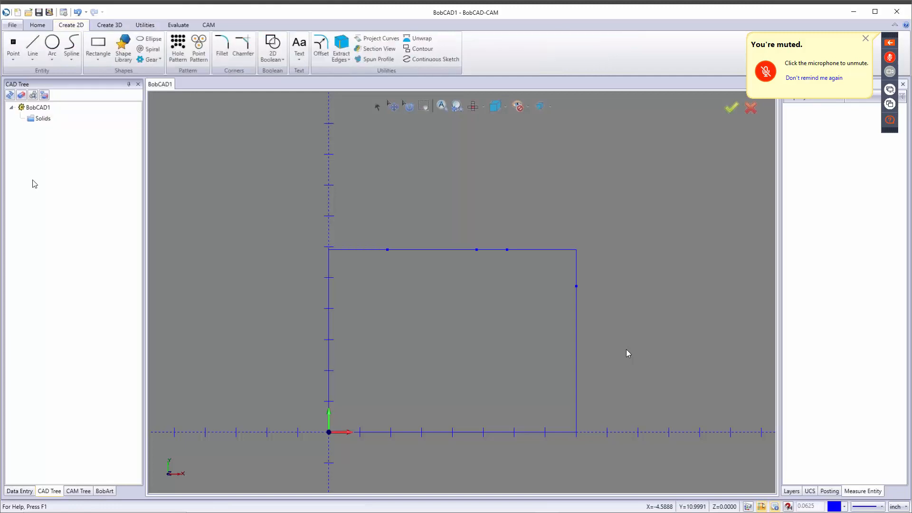
Step: Draw a circle of radius 1.25 (entered as 2.5/2) centred at X 2.583, Y 2.417
left_click(52, 41)
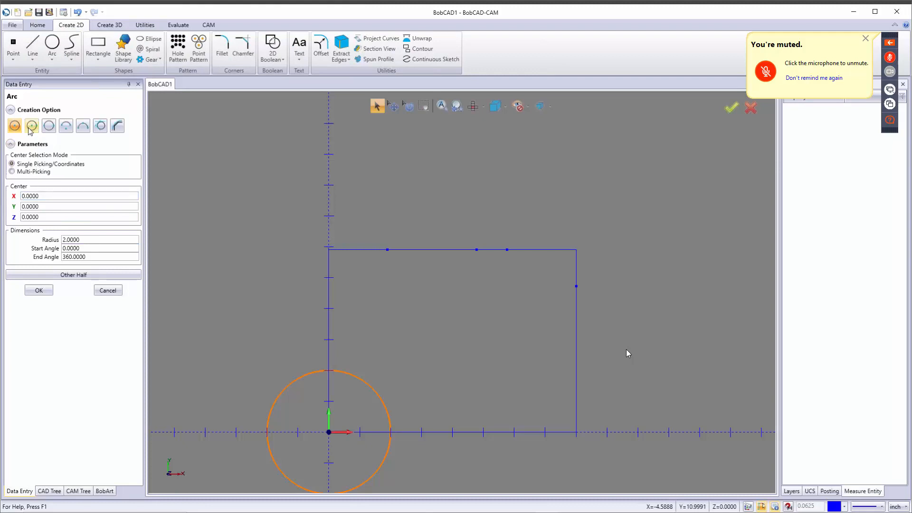
left_click(52, 195)
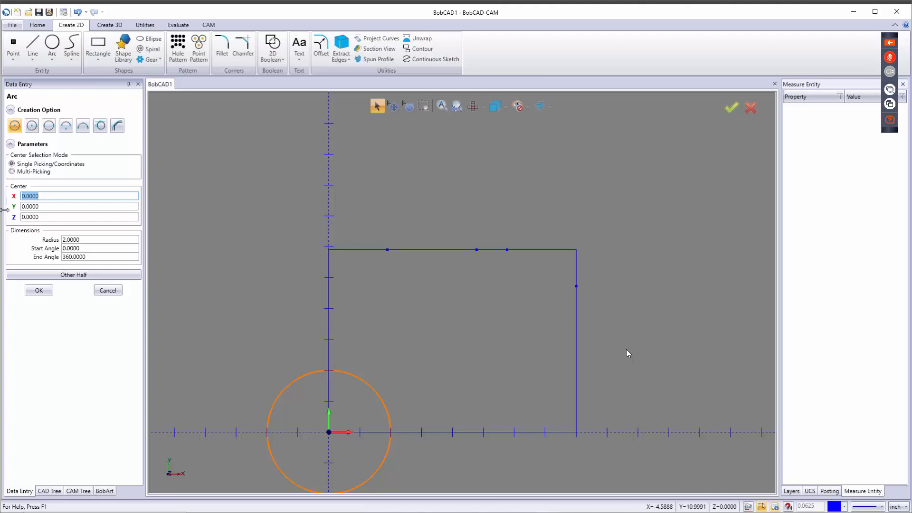
type("2.583")
key("Tab")
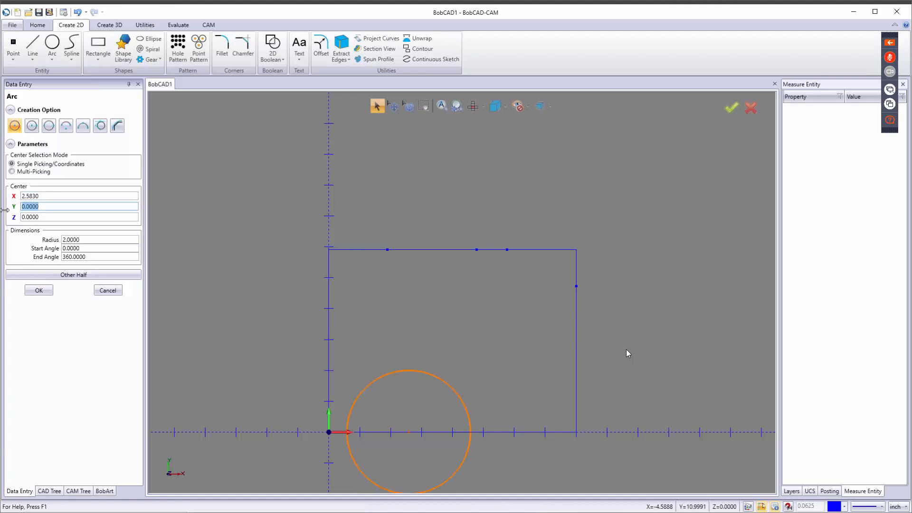
type("2.417")
key("Tab")
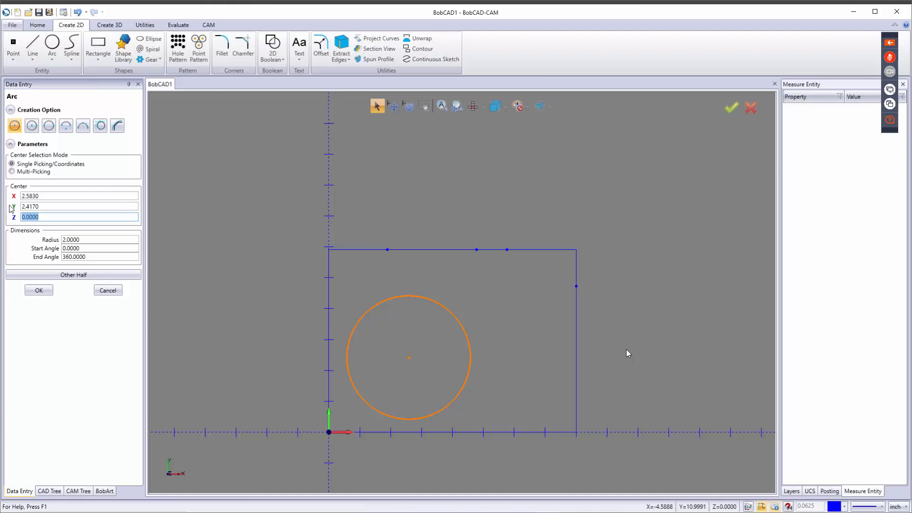
key("Tab")
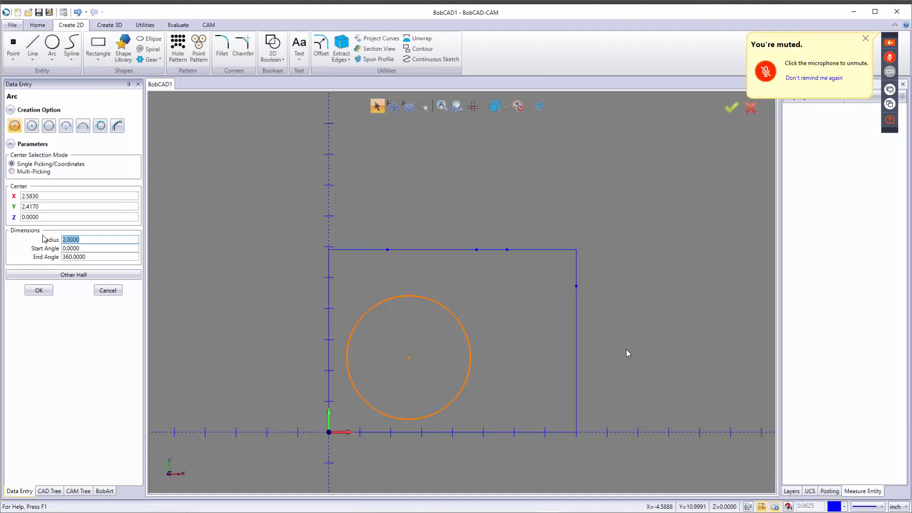
type("2.5/")
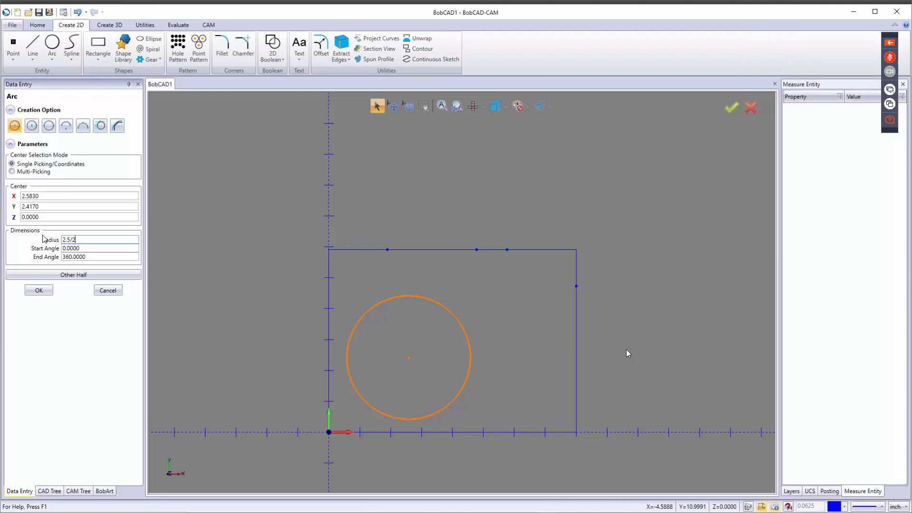
type("2")
key("Tab")
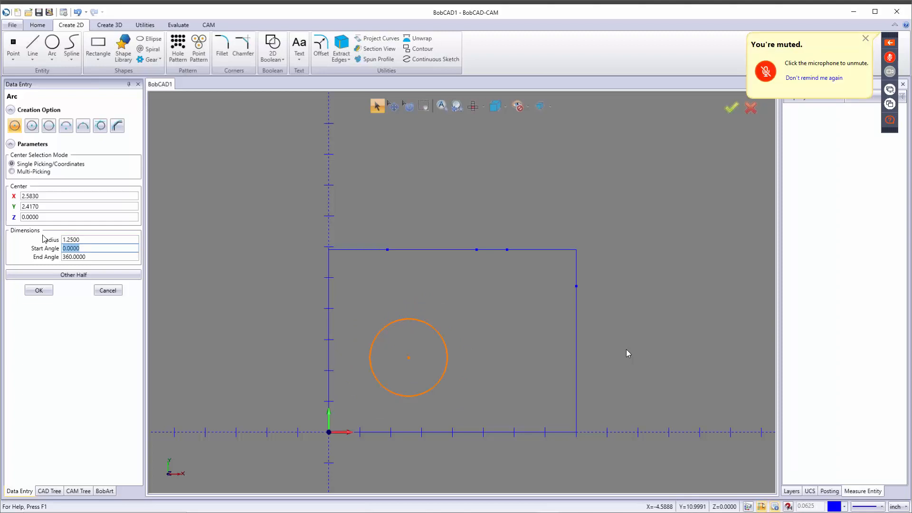
left_click(42, 293)
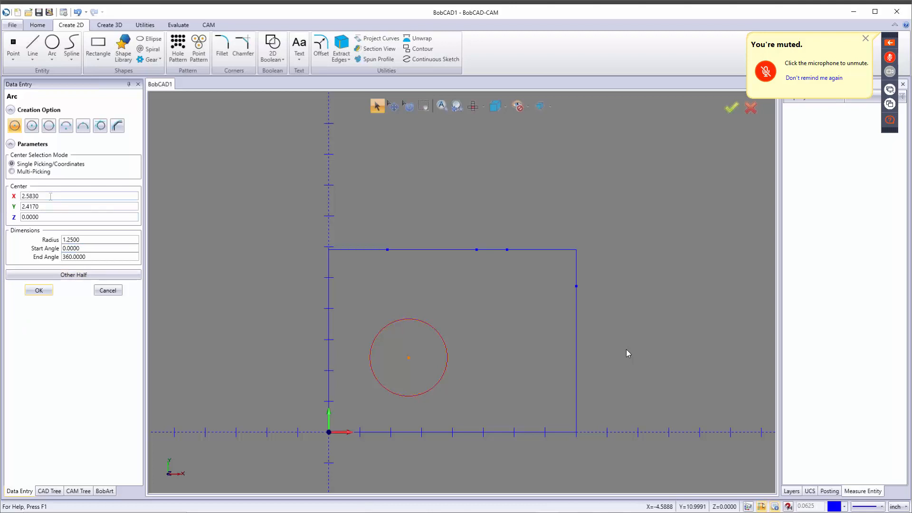
left_click(93, 242)
Step: Create a 1.667-radius arc from 180° to 360° centred on the top edge's midpoint
type("1.667")
key("Tab")
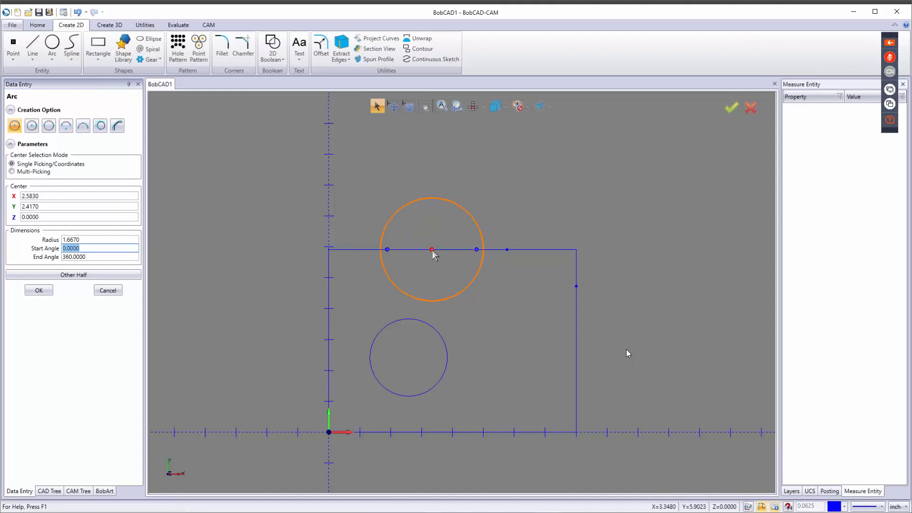
left_click(432, 250)
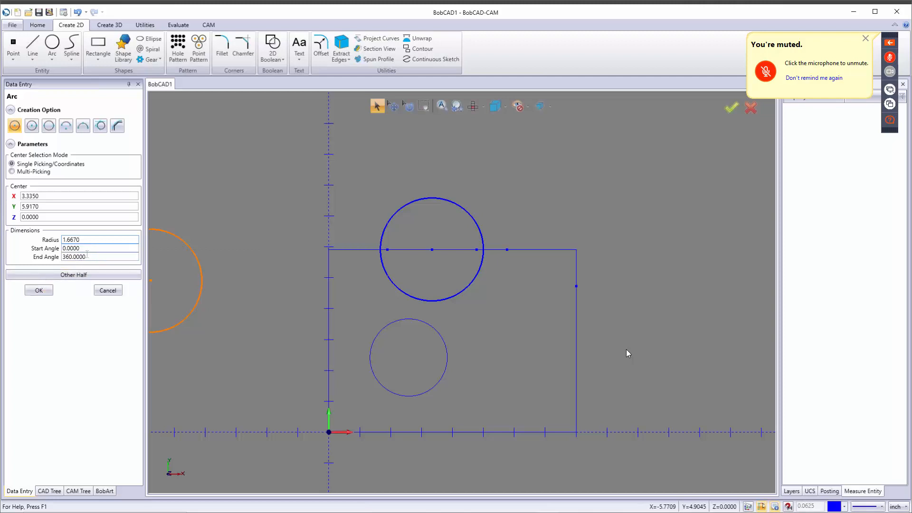
left_click_drag(90, 257, 15, 263)
type("180")
key("Tab")
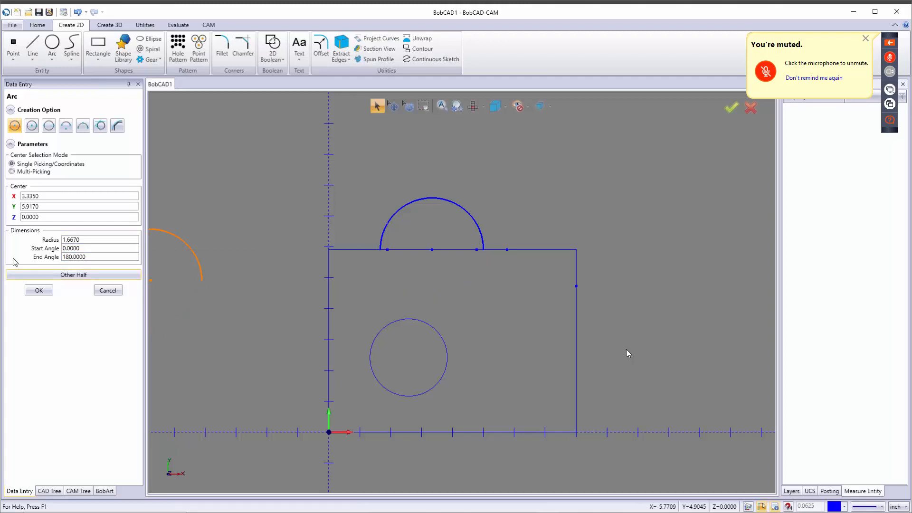
left_click_drag(81, 248, 27, 246)
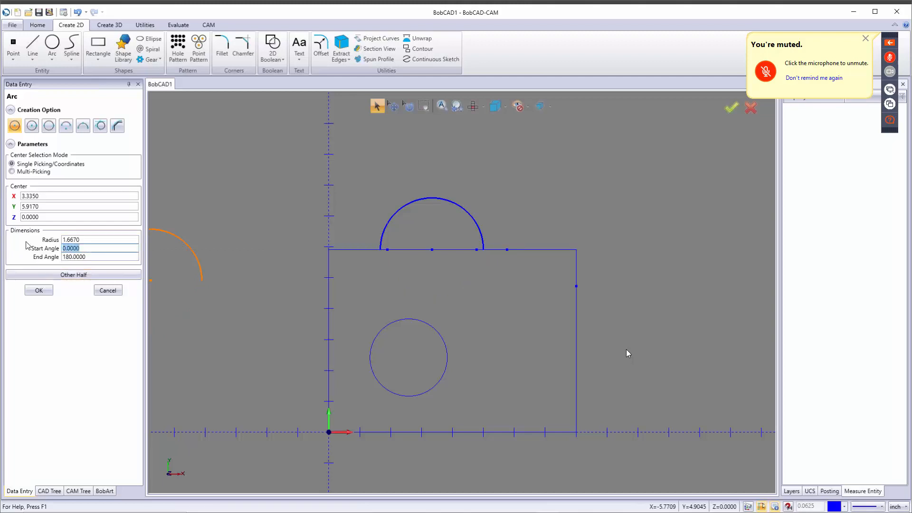
type("180")
key("Tab")
type("360")
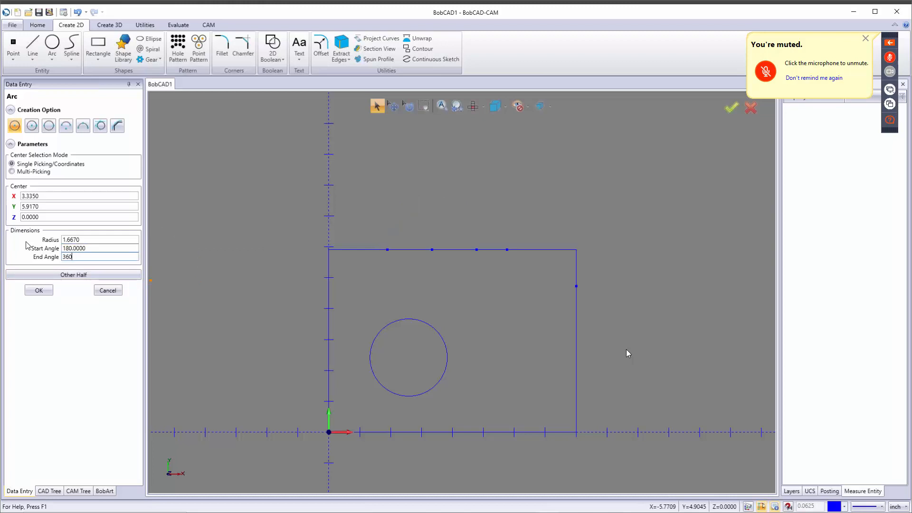
key("Tab")
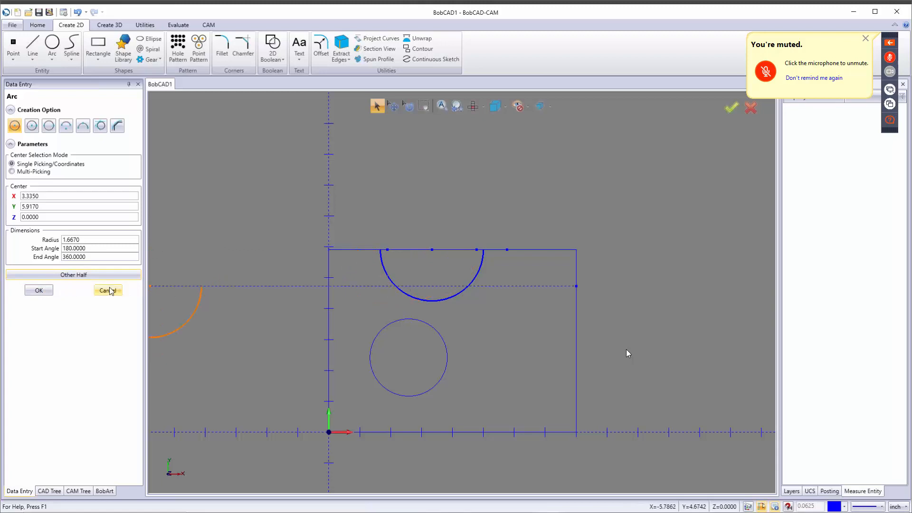
left_click(39, 291)
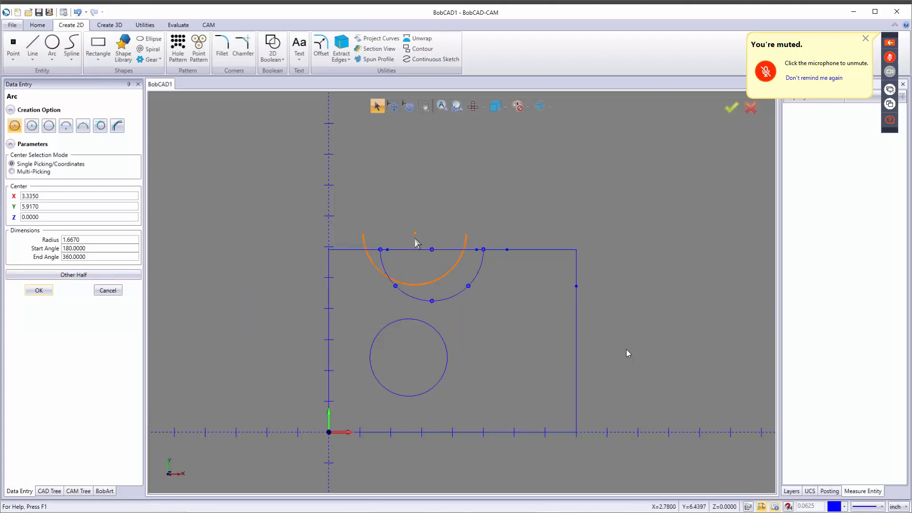
Step: Reset start angle to 0 and create a 0.56-radius full circle at X 5.56, Y 3.5
left_click(89, 248)
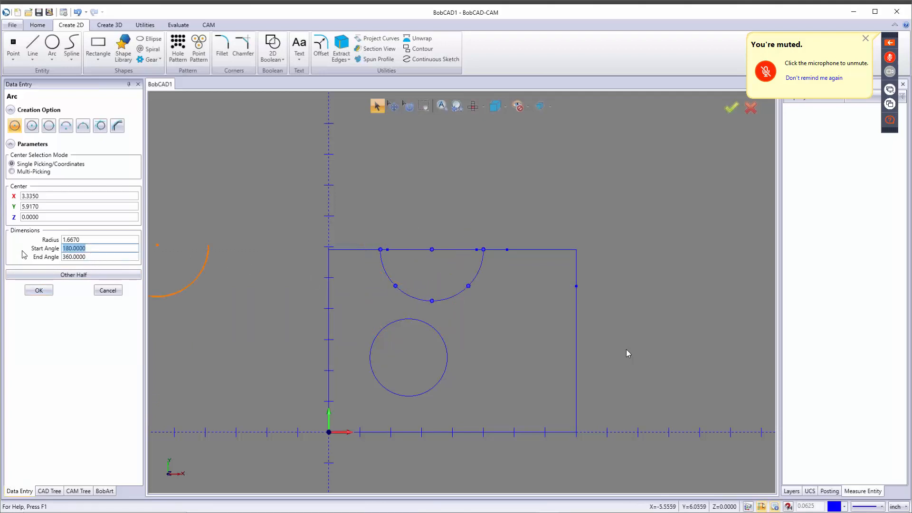
type("0")
key("Tab")
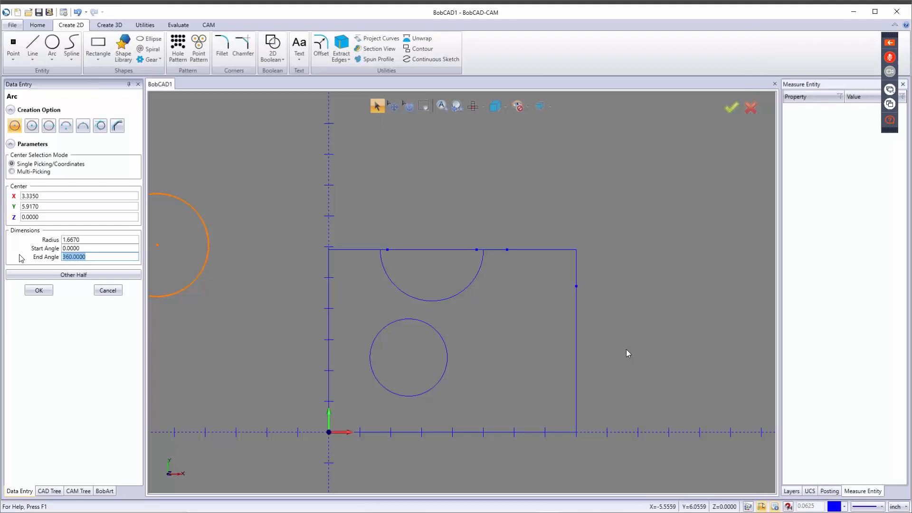
key("shift+Tab")
key("shift+Tab")
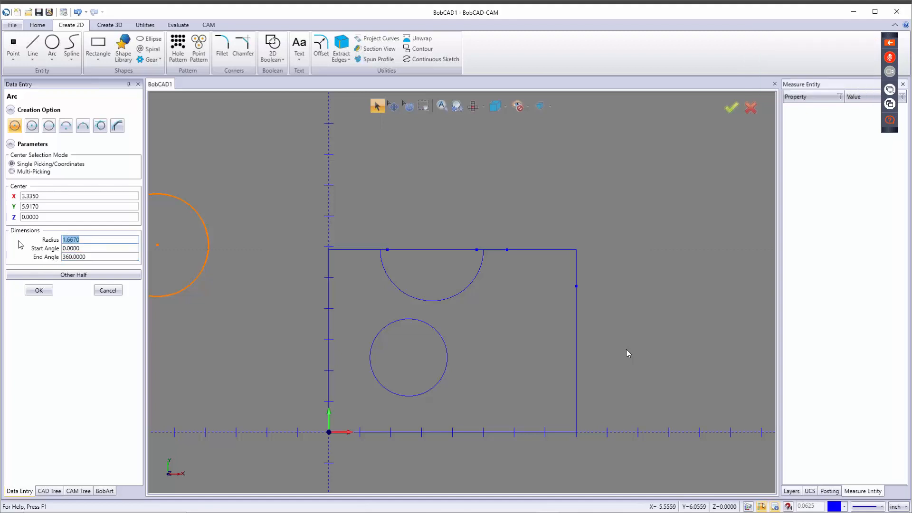
type("0.56")
key("Tab")
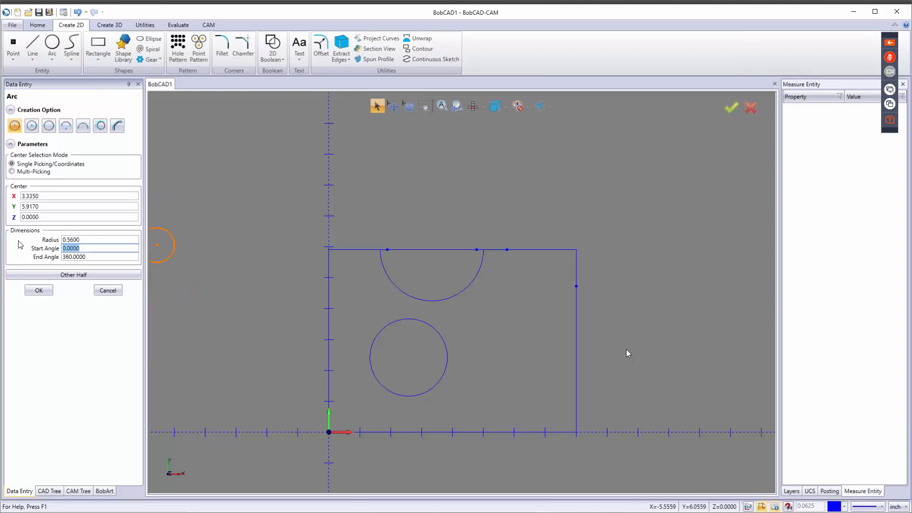
left_click(57, 196)
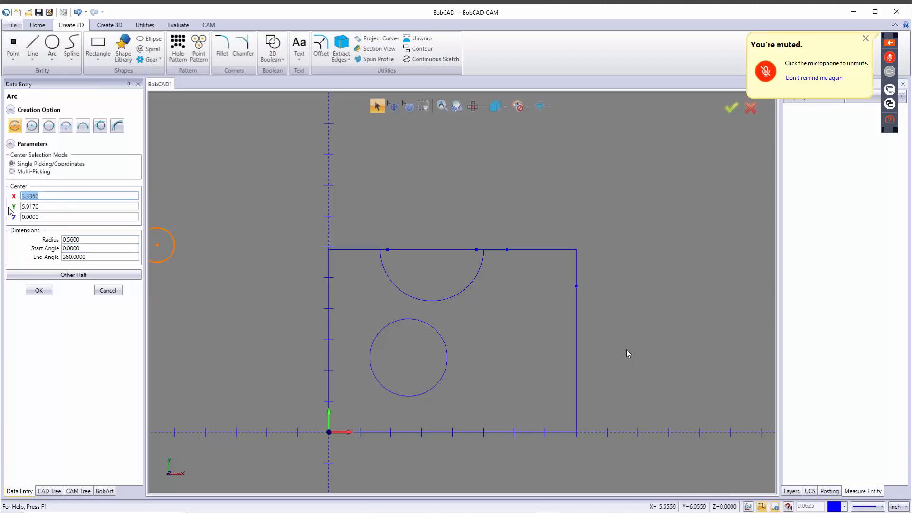
type("5.56")
key("Tab")
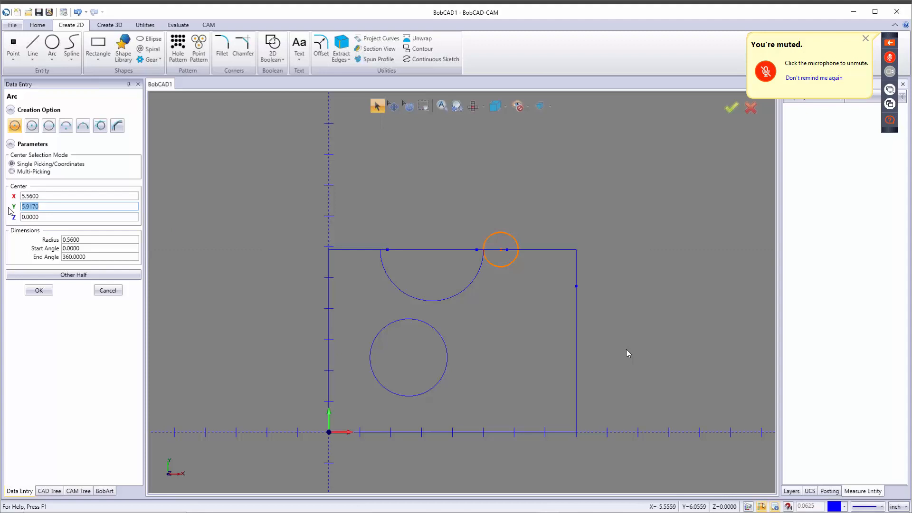
type("3.5")
key("Tab")
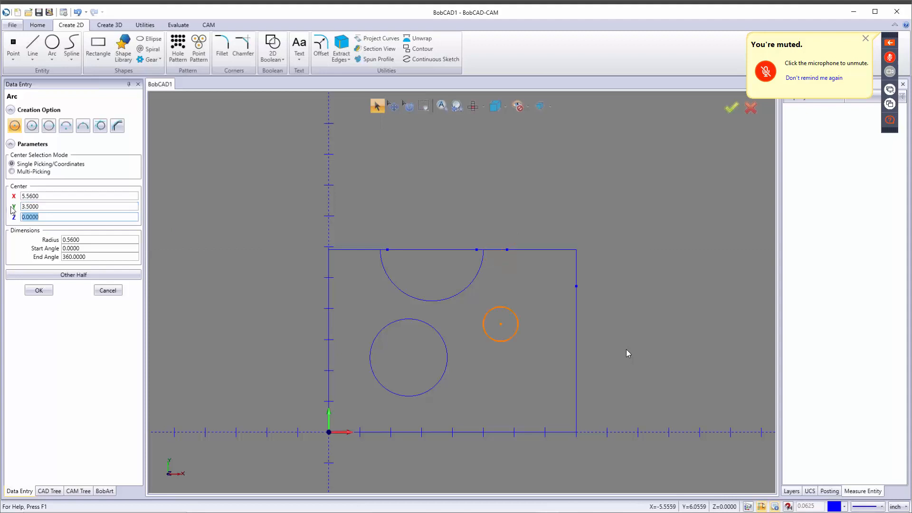
left_click(39, 291)
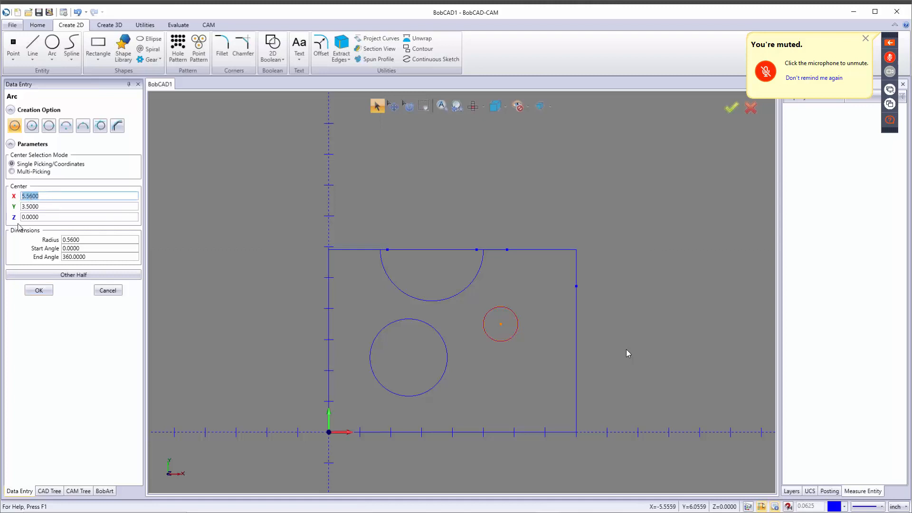
Step: Create a 0.583-radius circle centred at X 7.417 (8-.583), Y 1.938
type("8")
key("Tab")
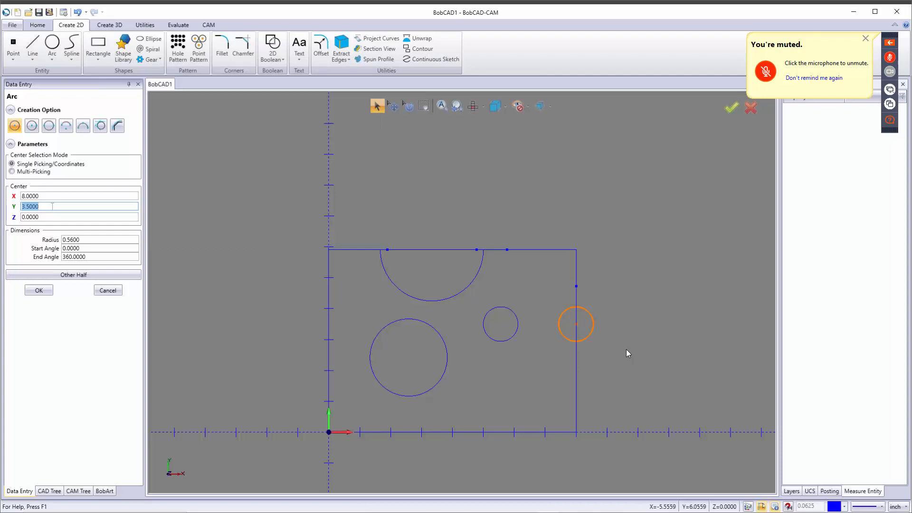
type("1.9380")
key("Tab")
key("Tab")
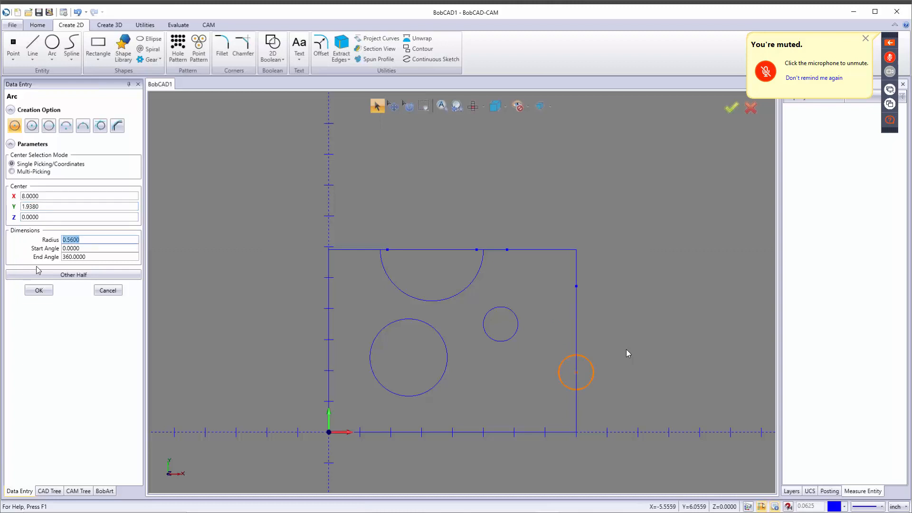
type(".583")
key("Tab")
left_click(51, 196)
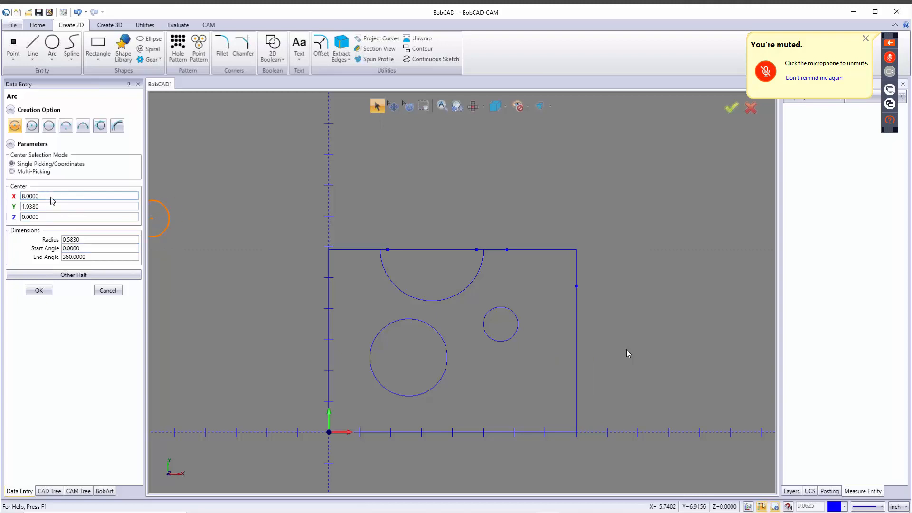
type("-.583")
key("Tab")
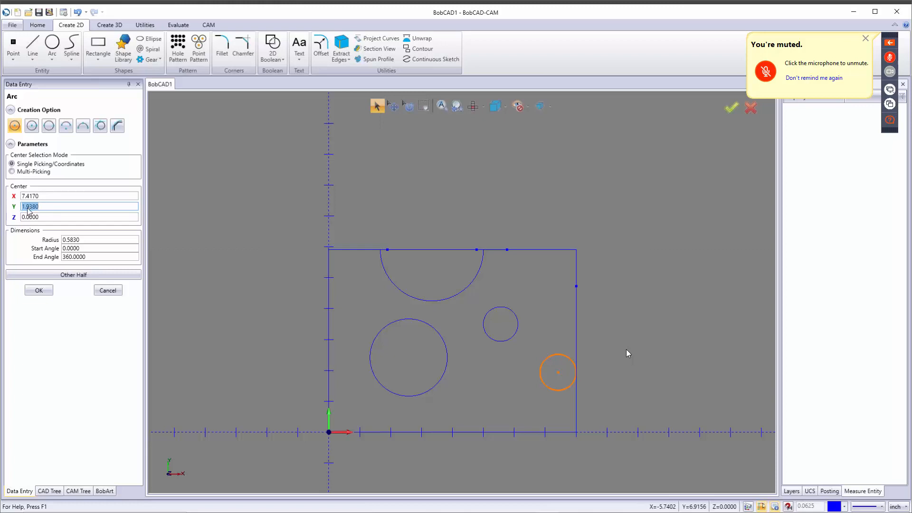
left_click(36, 291)
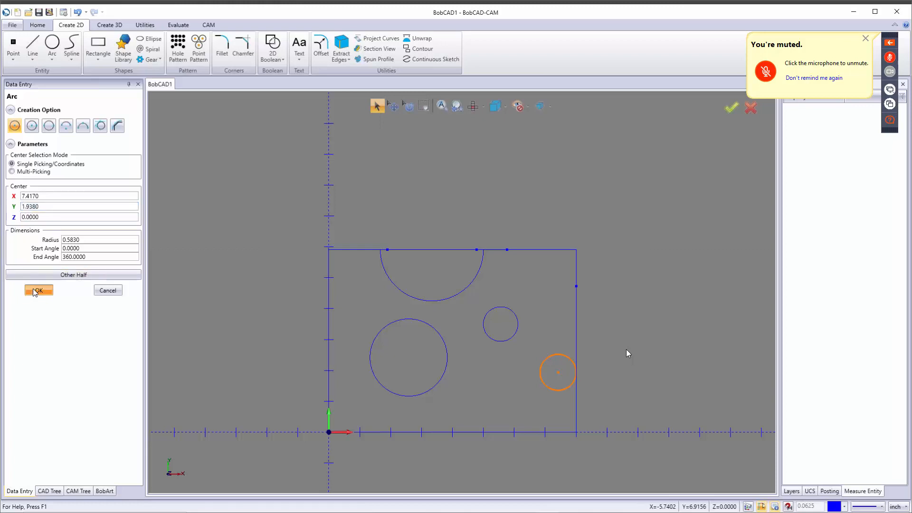
Step: Add a second 0.583-radius circle at Y 0.77 and close Arc Data Entry
left_click(51, 207)
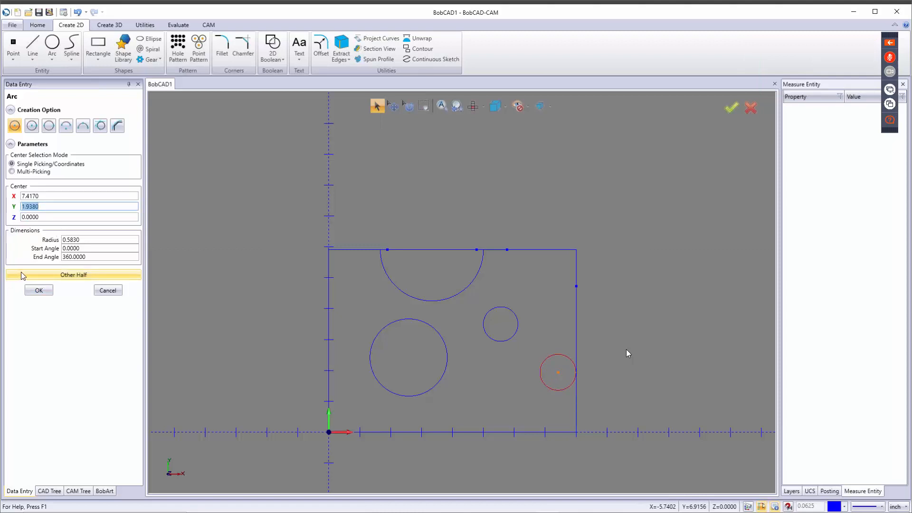
type(".77")
key("Tab")
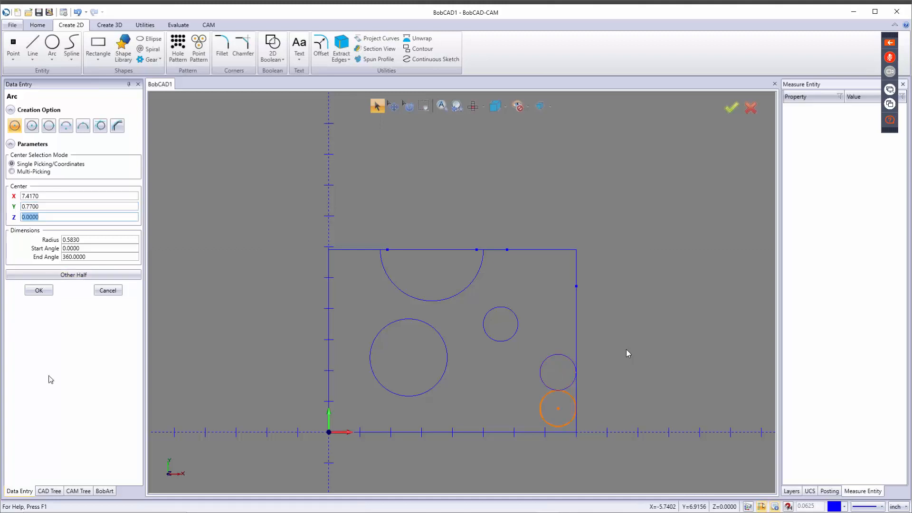
left_click(45, 291)
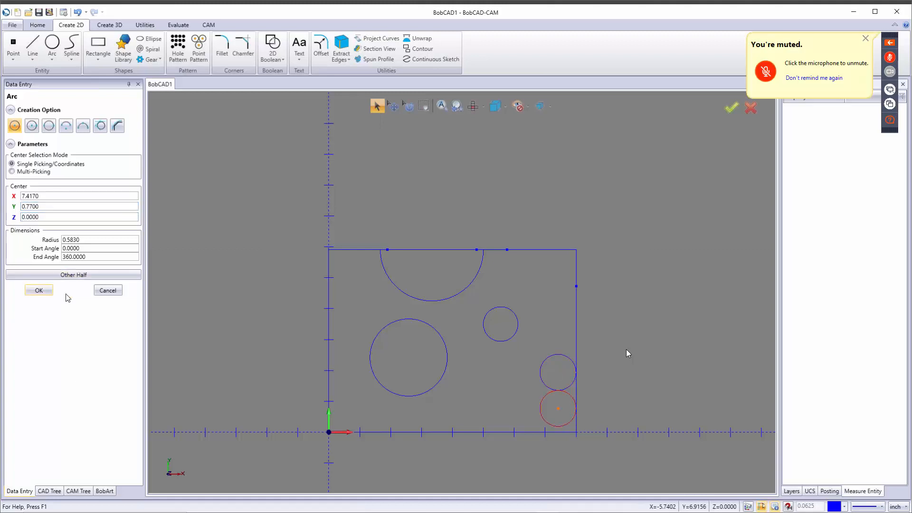
left_click(108, 290)
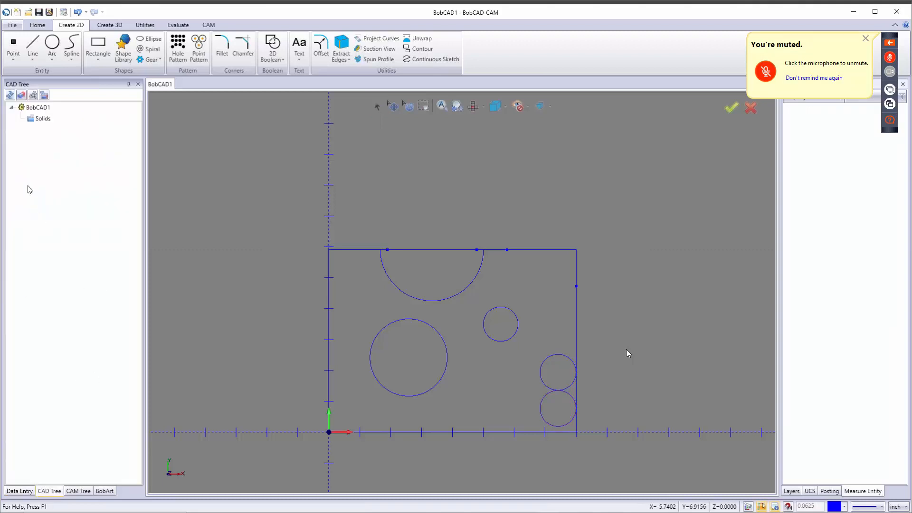
Step: Draw the diagonal top-right corner line and two horizontal lines off the small circle's top and bottom
left_click(32, 44)
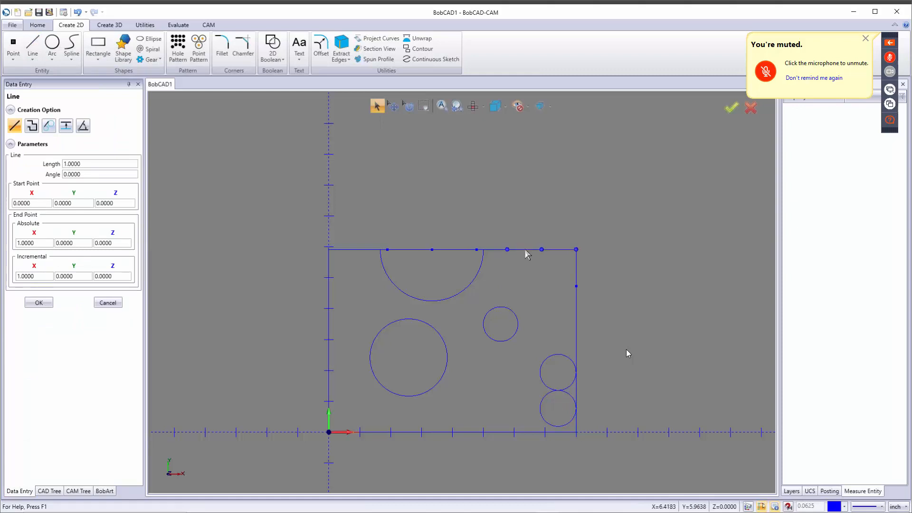
left_click(508, 252)
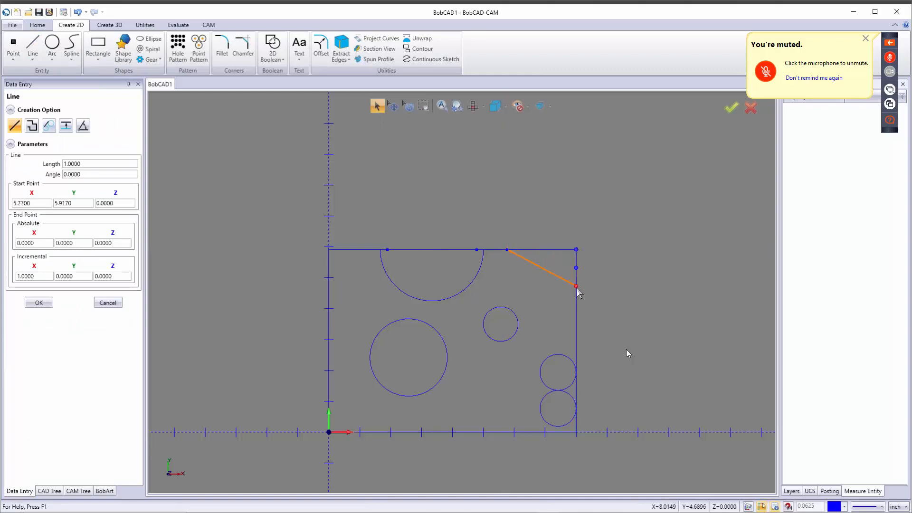
left_click(576, 287)
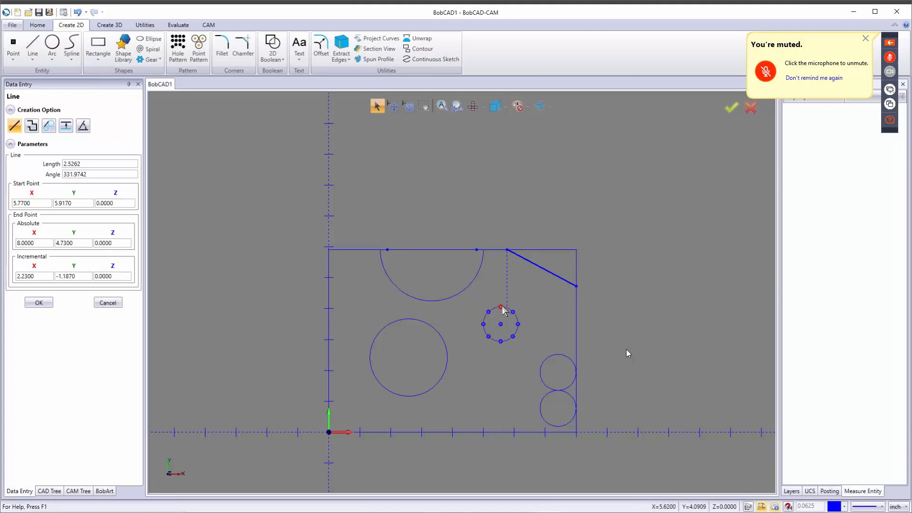
left_click(501, 307)
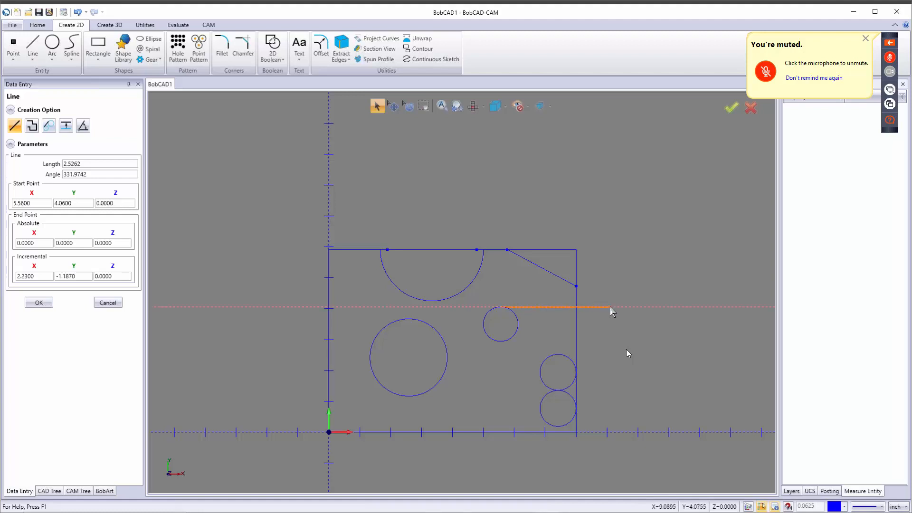
left_click(610, 307)
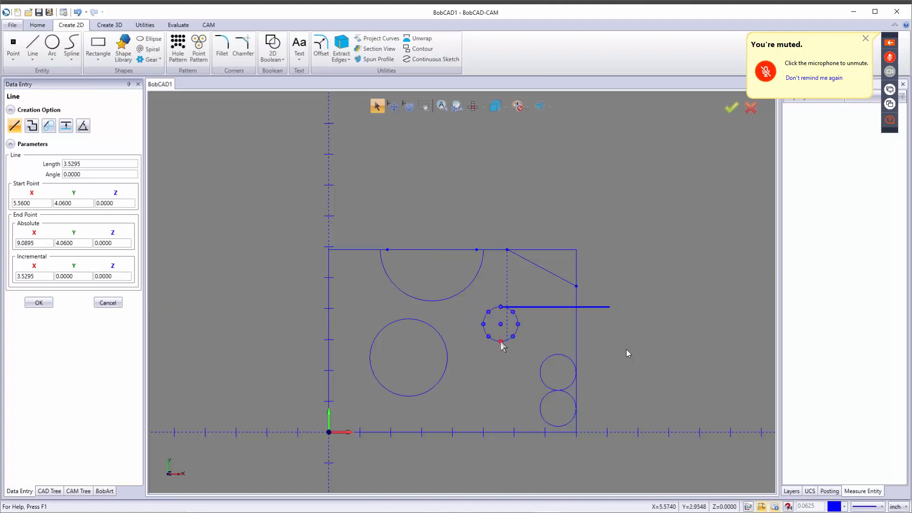
left_click(502, 342)
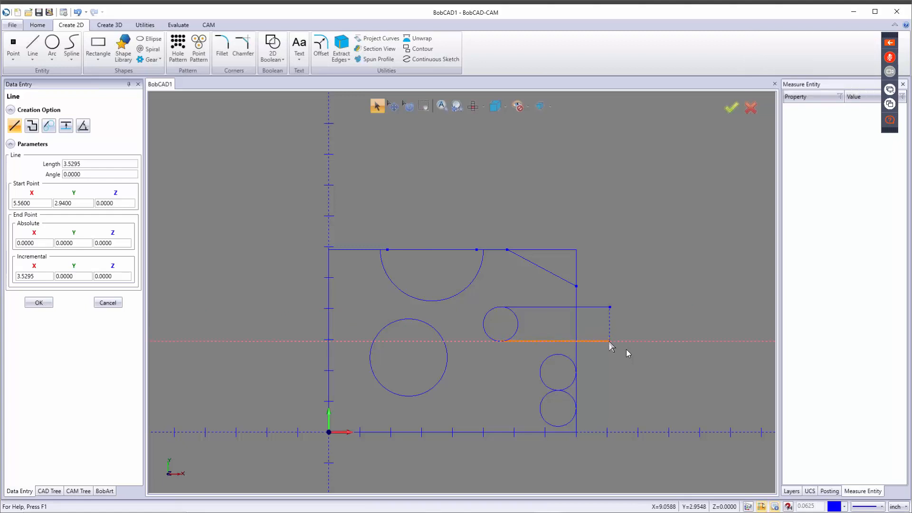
left_click(610, 341)
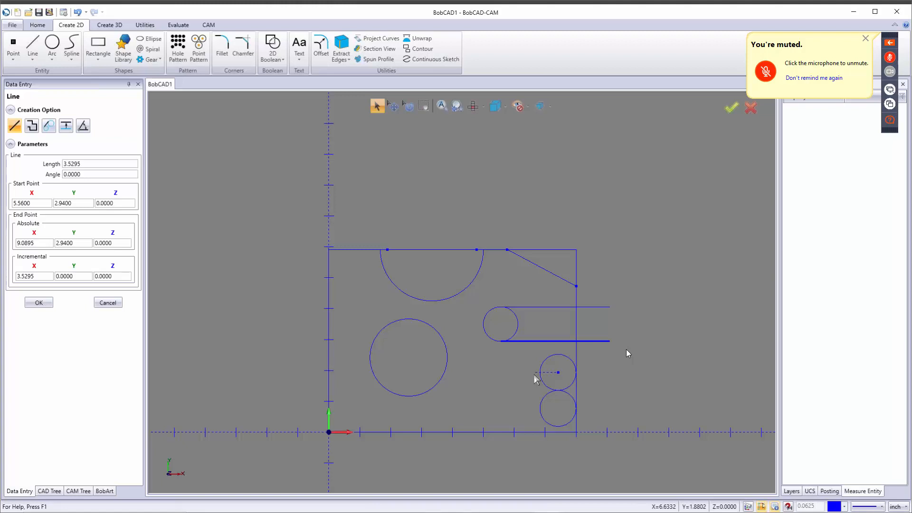
Step: Draw a line right from the upper-right circle's top and one from the lower circle to X 4 on the axis
left_click(559, 355)
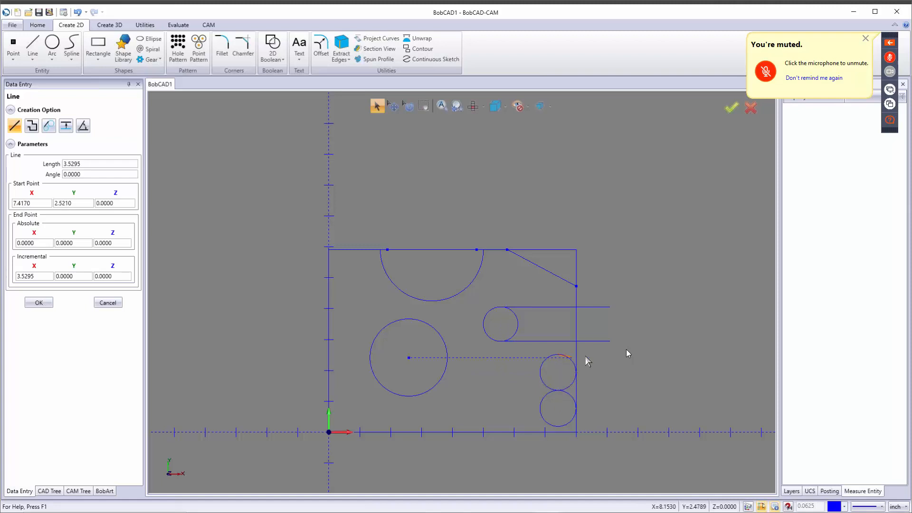
left_click(609, 360)
left_click(559, 427)
left_click(452, 433)
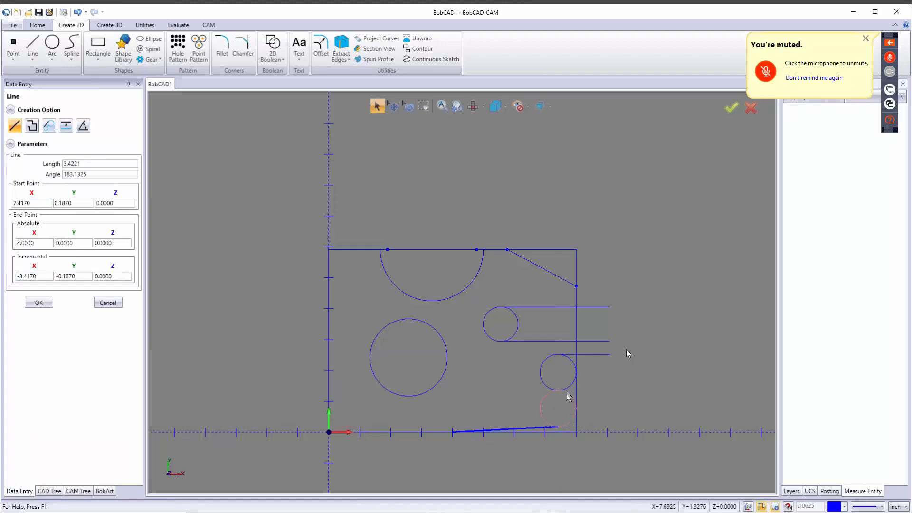
Step: Use Line Tangent to join the upper and lower right-edge circles with a tangent line
scroll(563, 391, "down", 3)
scroll(564, 393, "up", 6)
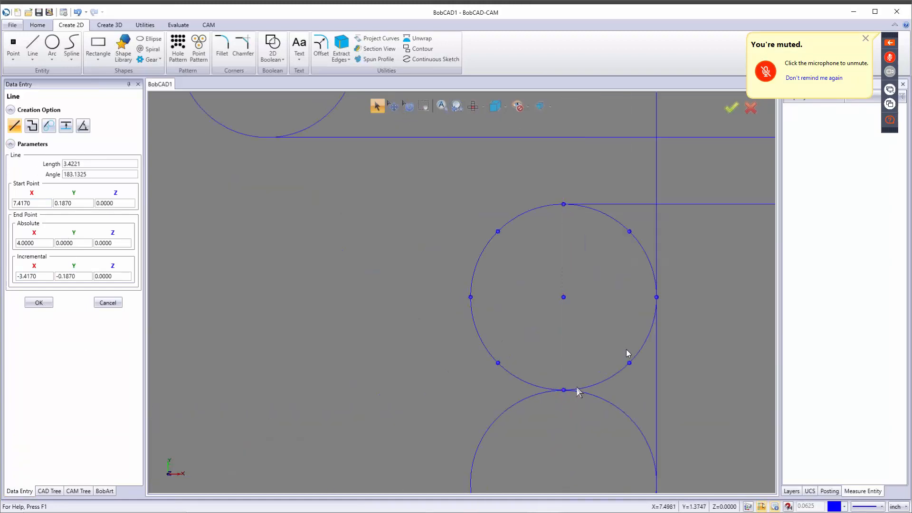
scroll(570, 394, "up", 3)
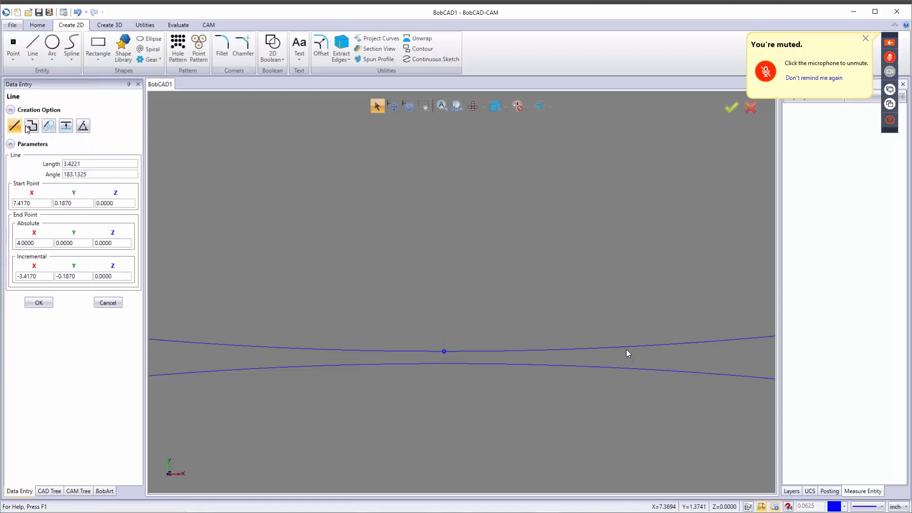
left_click(32, 57)
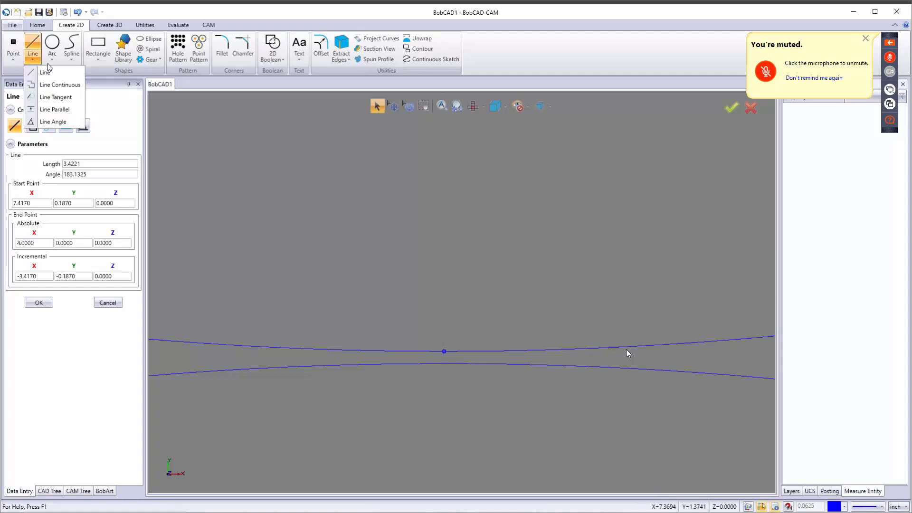
left_click(55, 97)
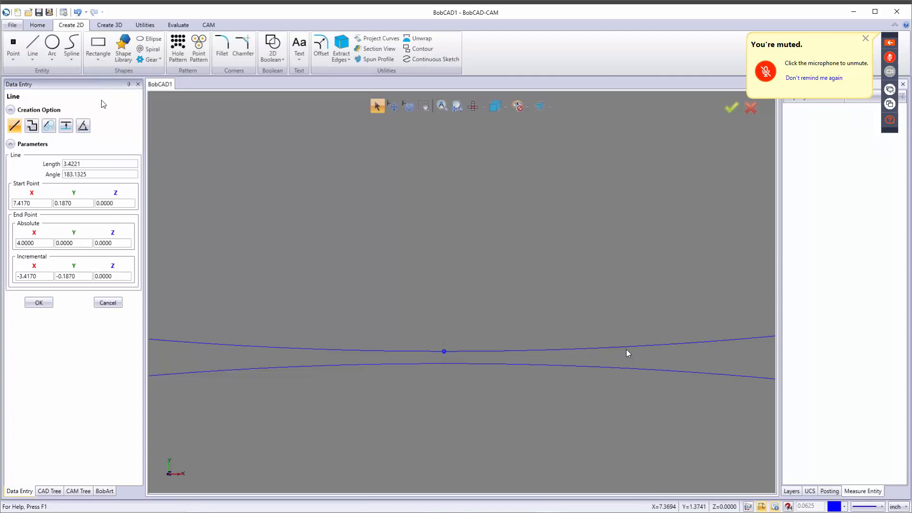
left_click(48, 125)
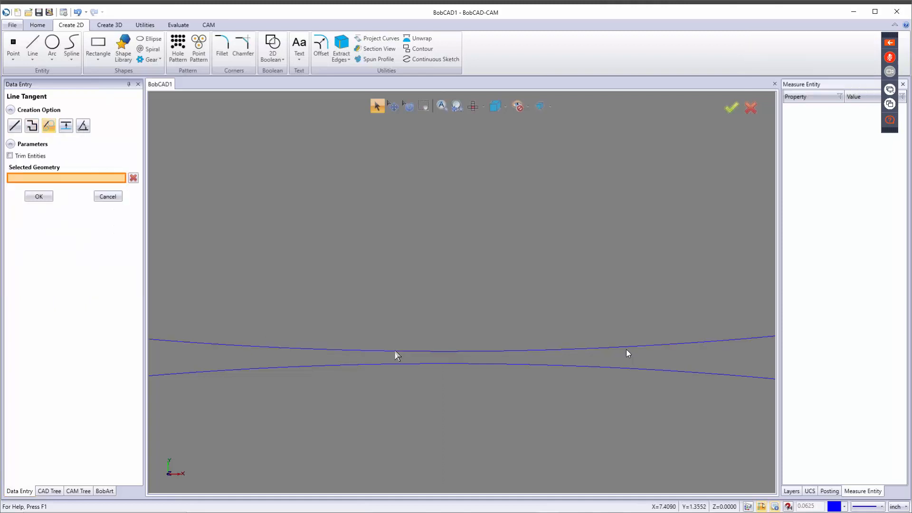
left_click(407, 352)
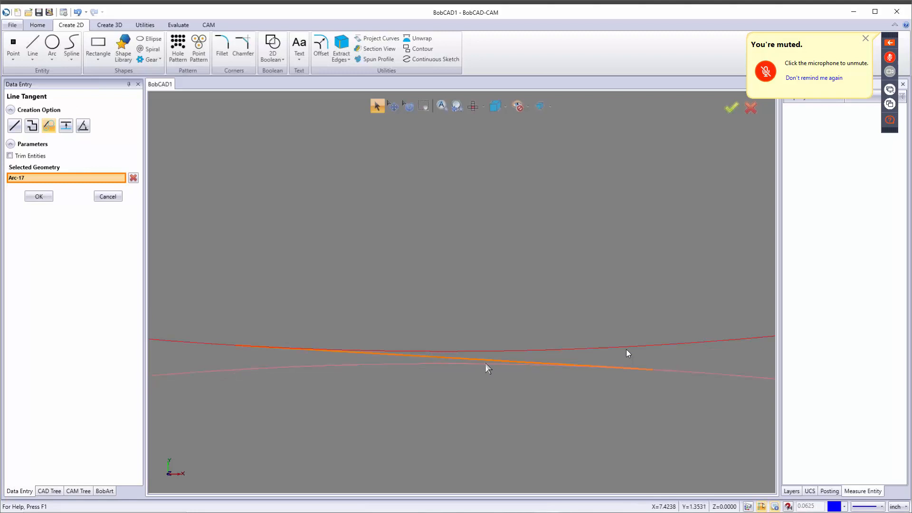
left_click(485, 363)
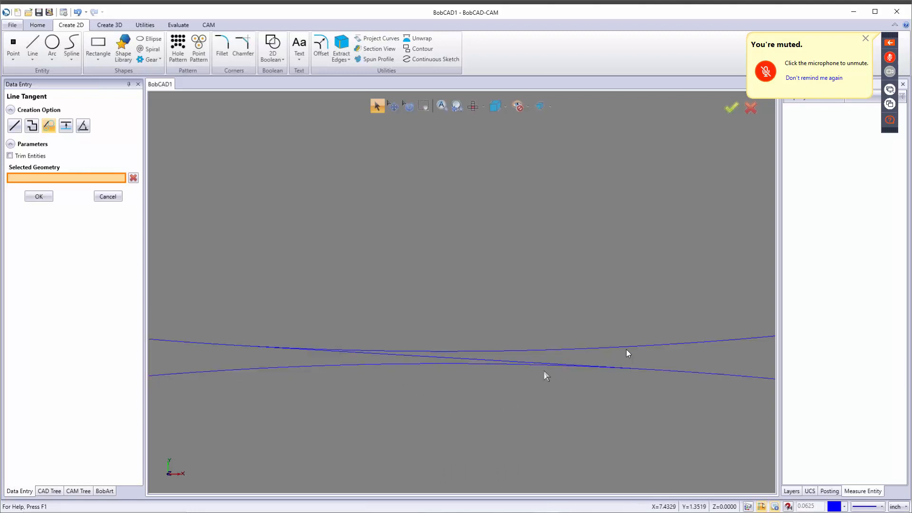
scroll(499, 385, "down", 6)
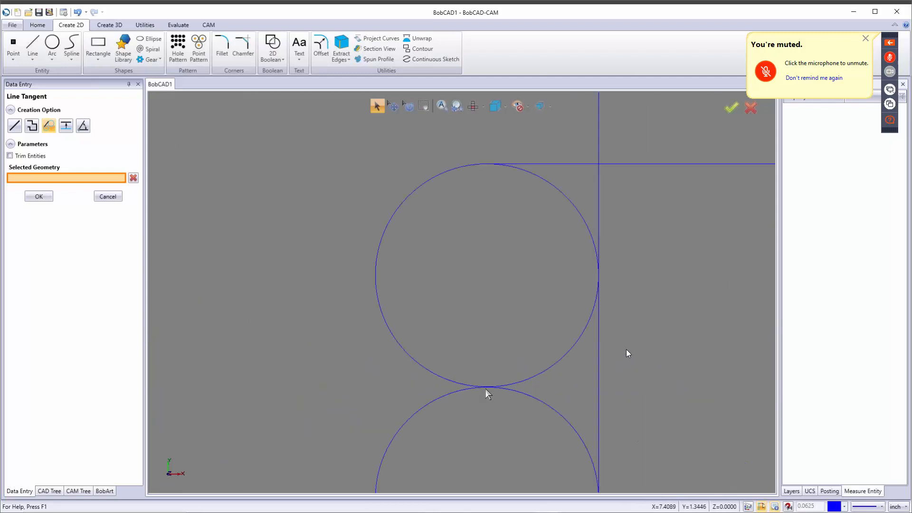
scroll(486, 386, "down", 3)
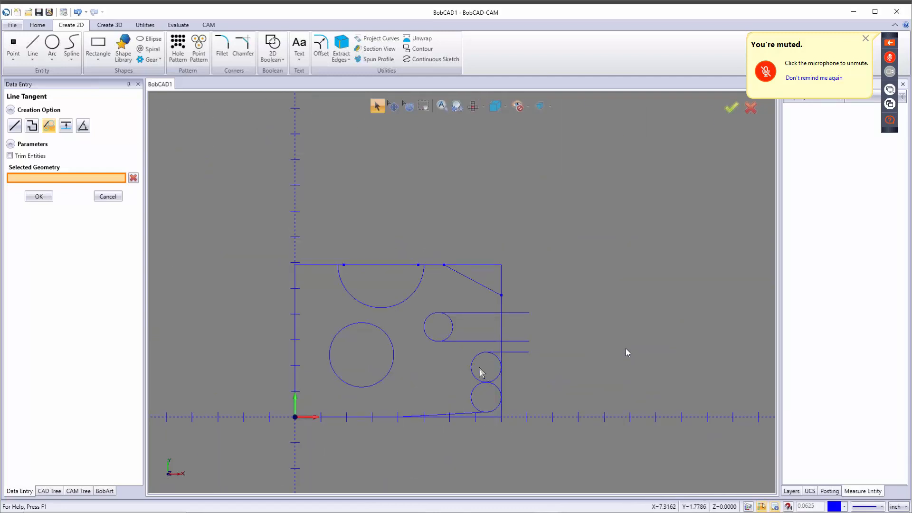
left_click(109, 196)
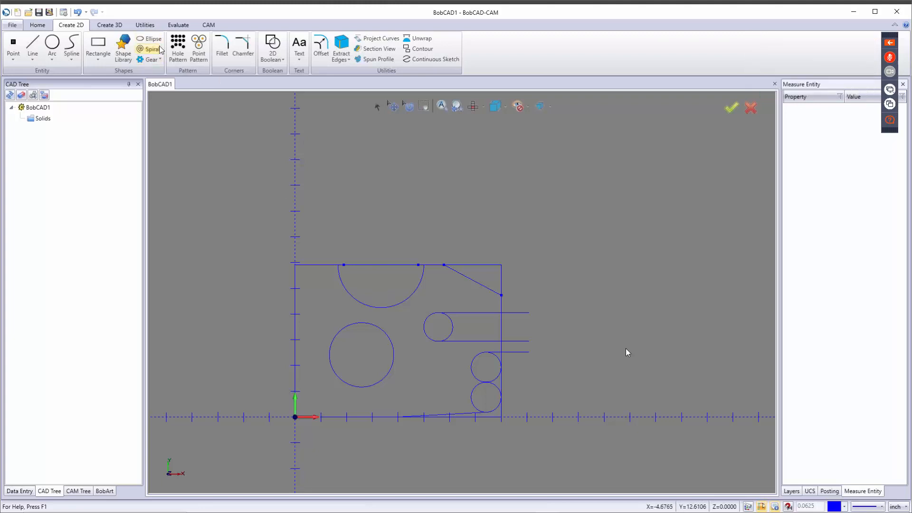
Step: Translate the top semicircle arc up by 0.8335 (1.667/2) in Y
left_click(145, 25)
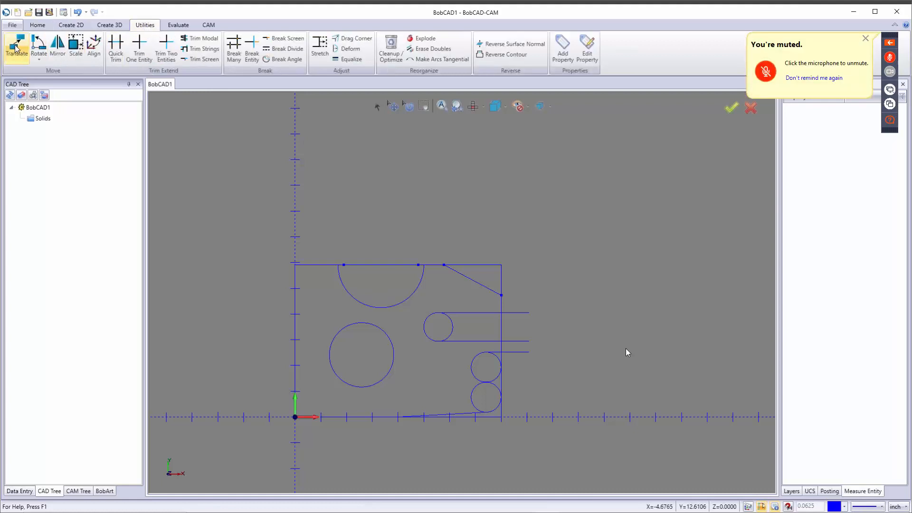
left_click(17, 45)
left_click(79, 191)
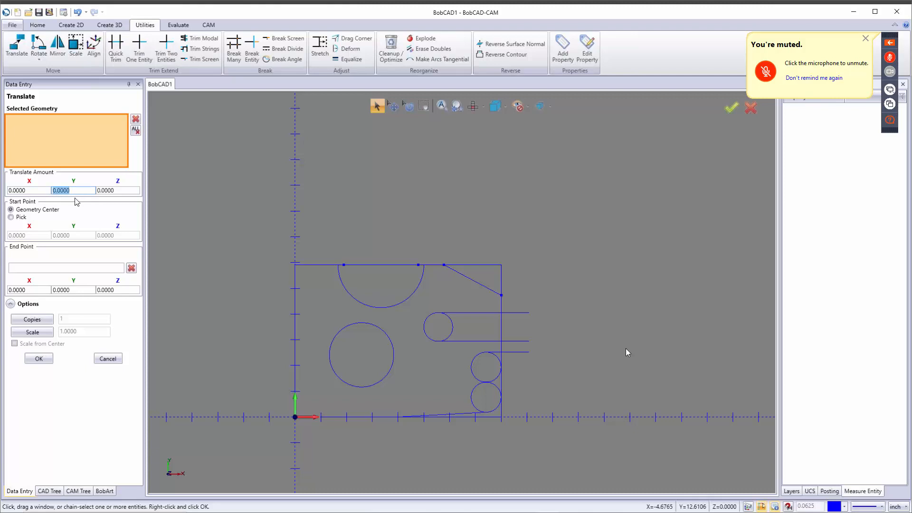
type("1.667/2")
key("Tab")
left_click(71, 188)
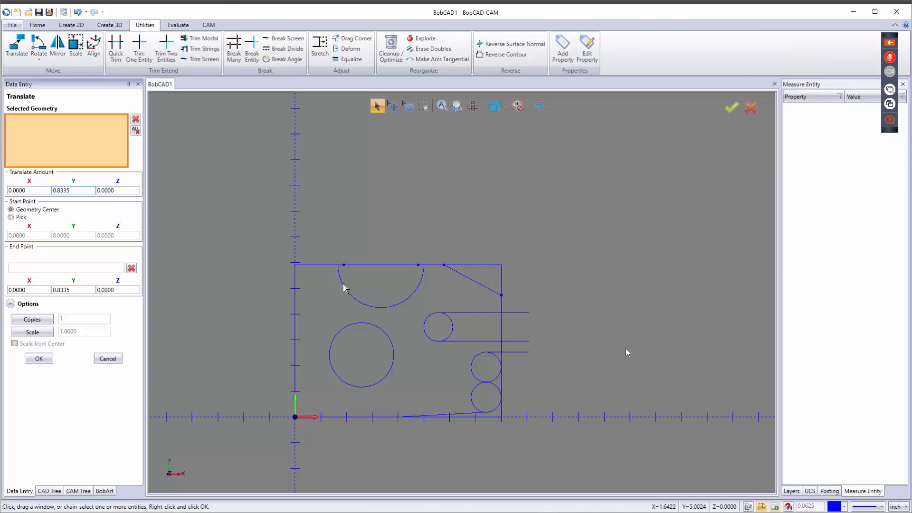
left_click(381, 309)
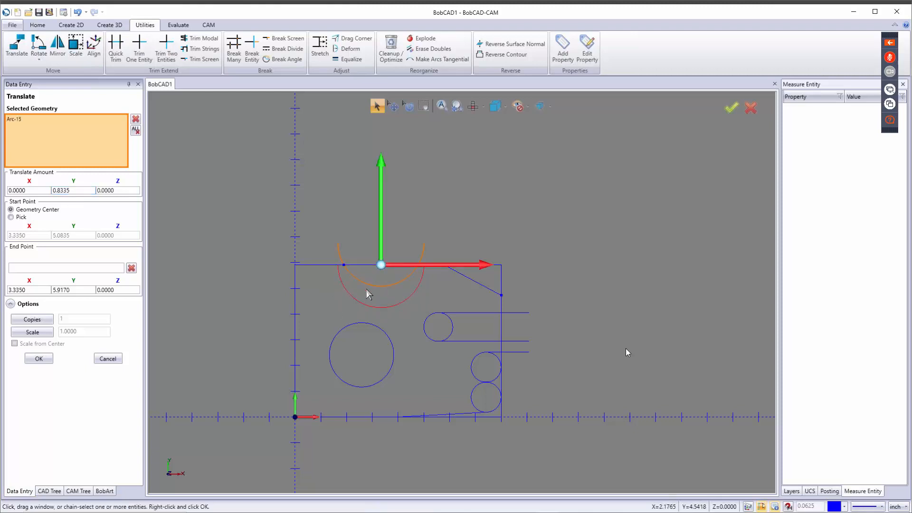
scroll(370, 289, "up", 2)
scroll(374, 290, "up", 3)
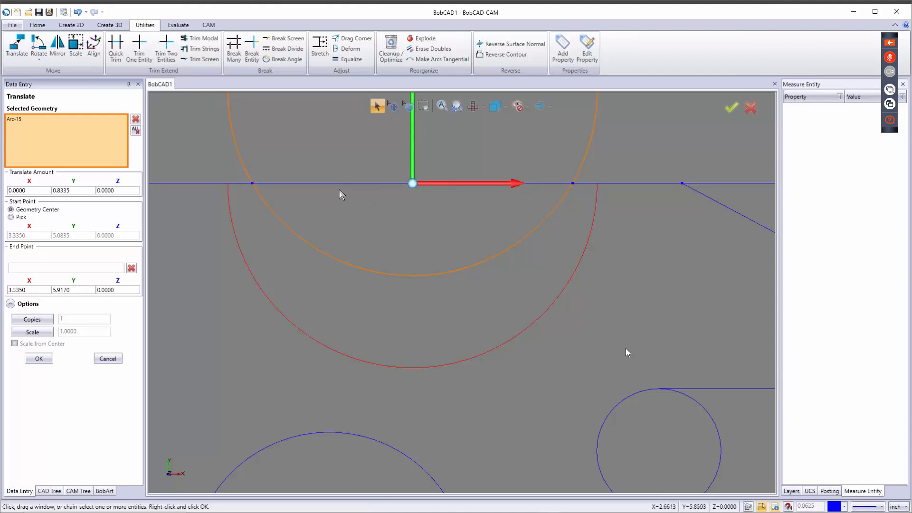
left_click(38, 360)
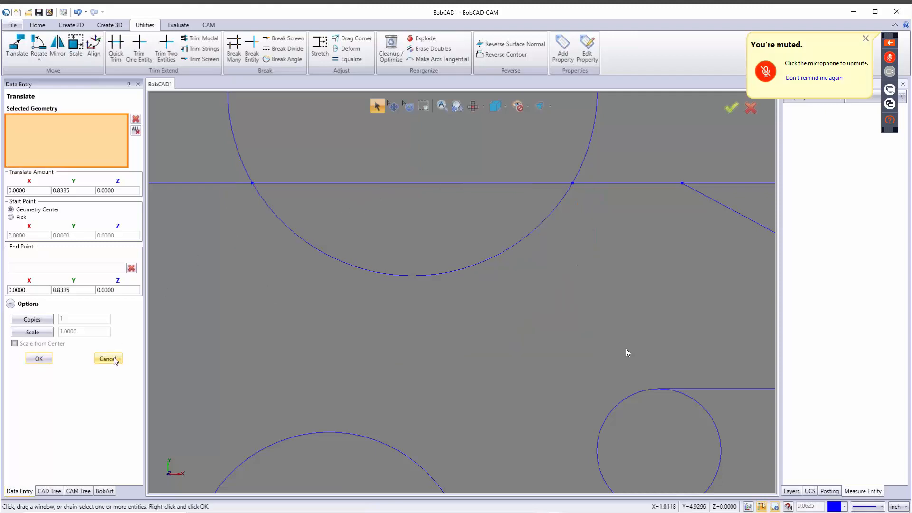
left_click(108, 359)
scroll(385, 332, "down", 5)
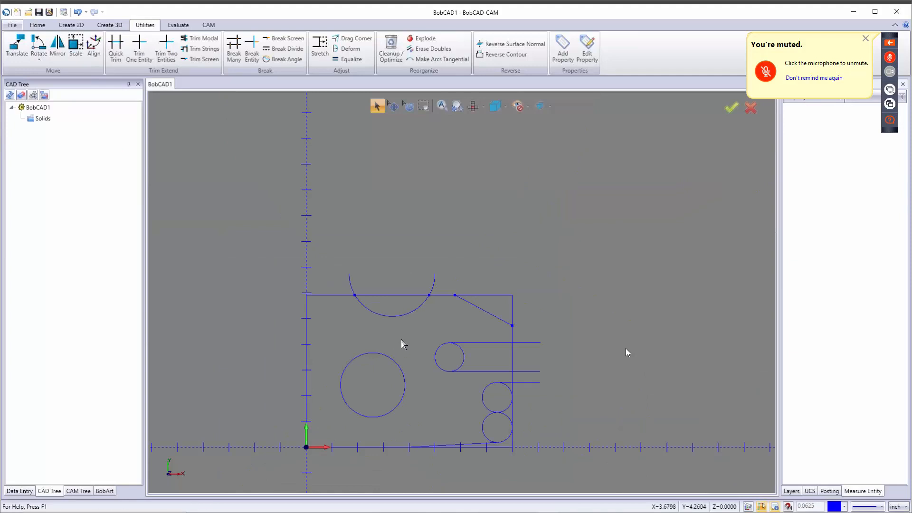
key("Escape")
Step: Set the fillet radius to 1.167, trial a fillet between the top and left edges, then undo it
left_click(68, 25)
left_click(223, 45)
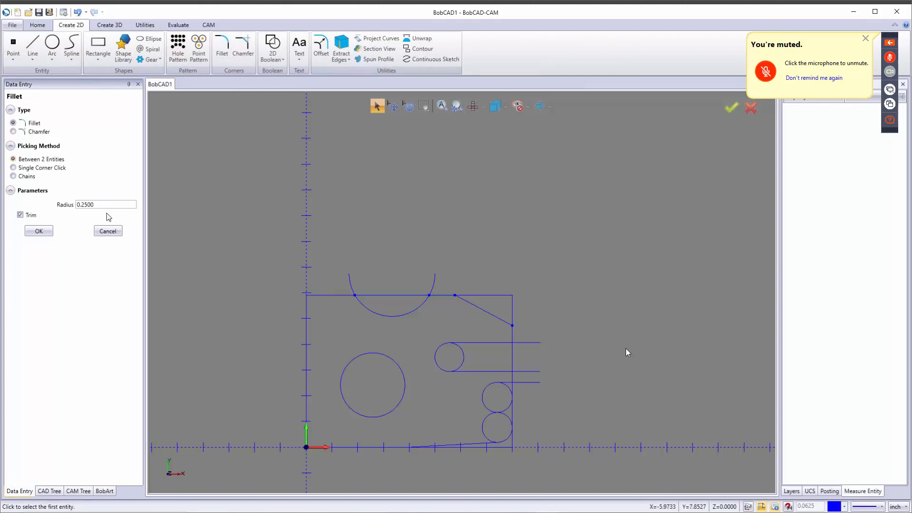
left_click_drag(106, 204, 36, 207)
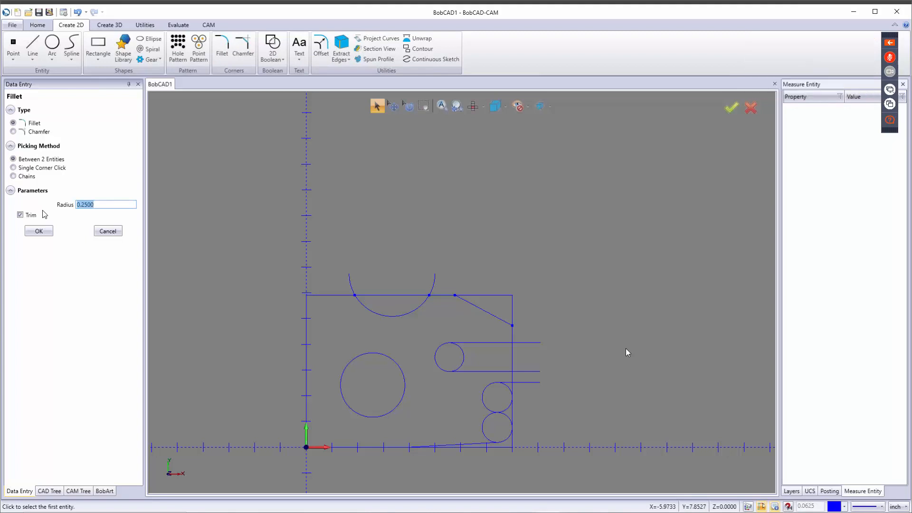
type("1.167")
key("Tab")
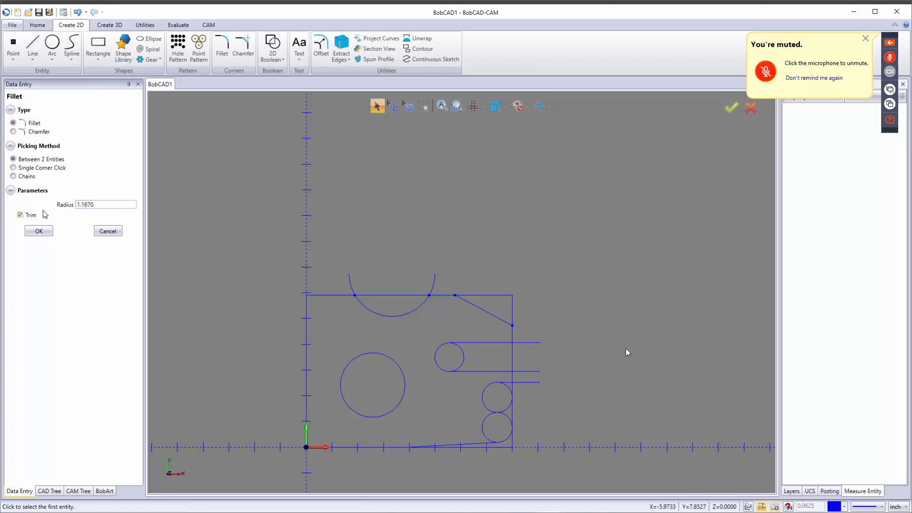
scroll(328, 301, "up", 3)
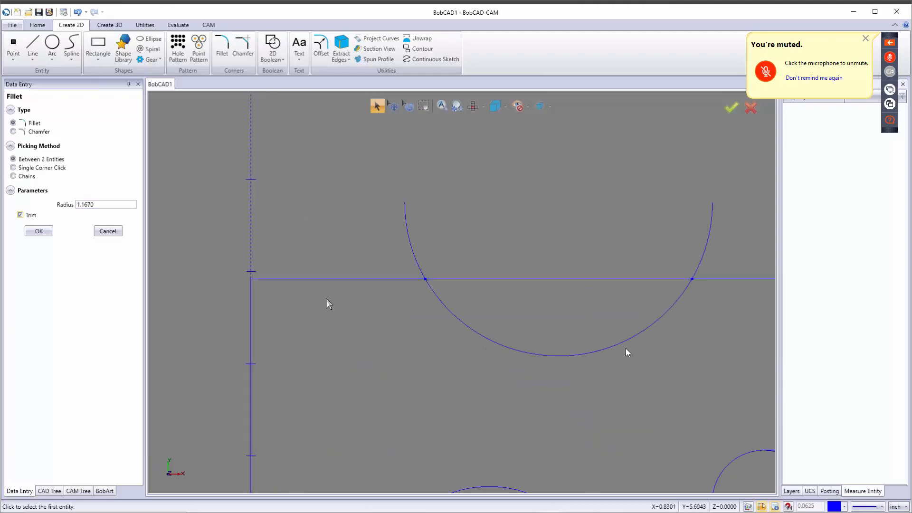
left_click(304, 279)
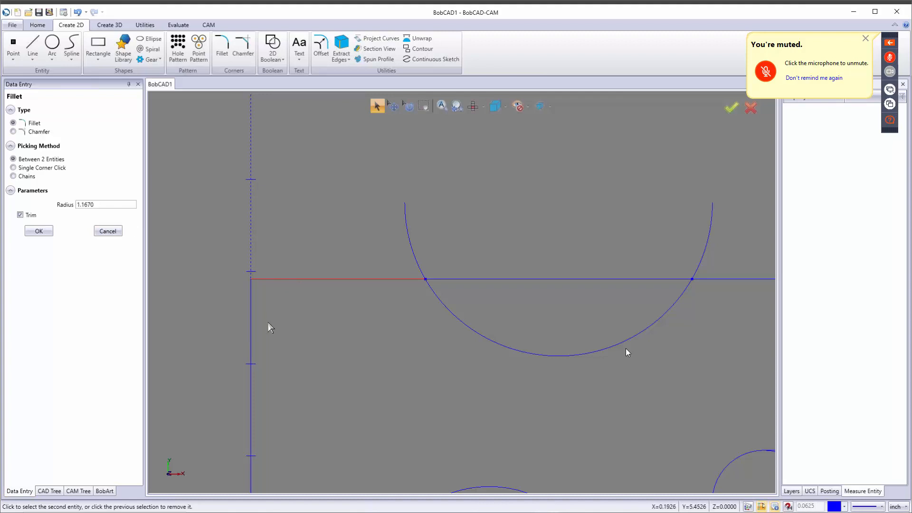
left_click(251, 331)
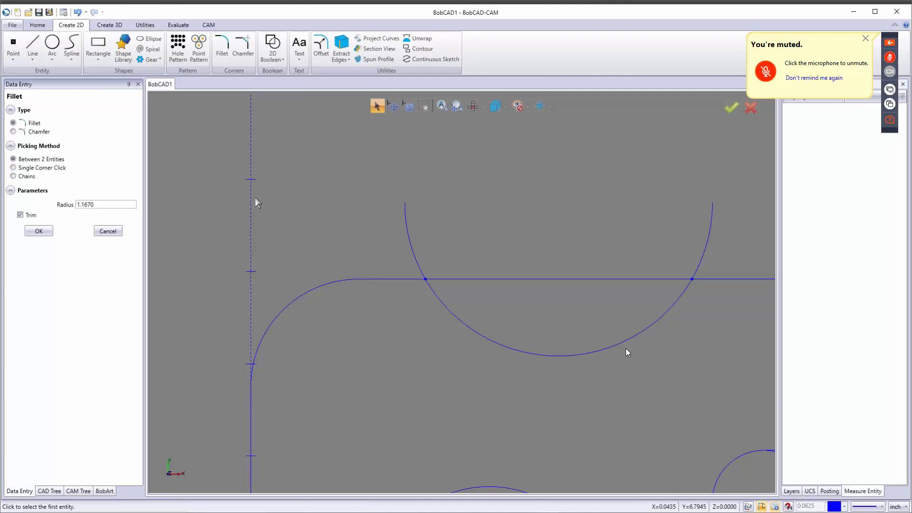
key("ctrl+z")
Step: Fillet the top-left corner at radius 1.167 using Single Corner Click mode
left_click(23, 168)
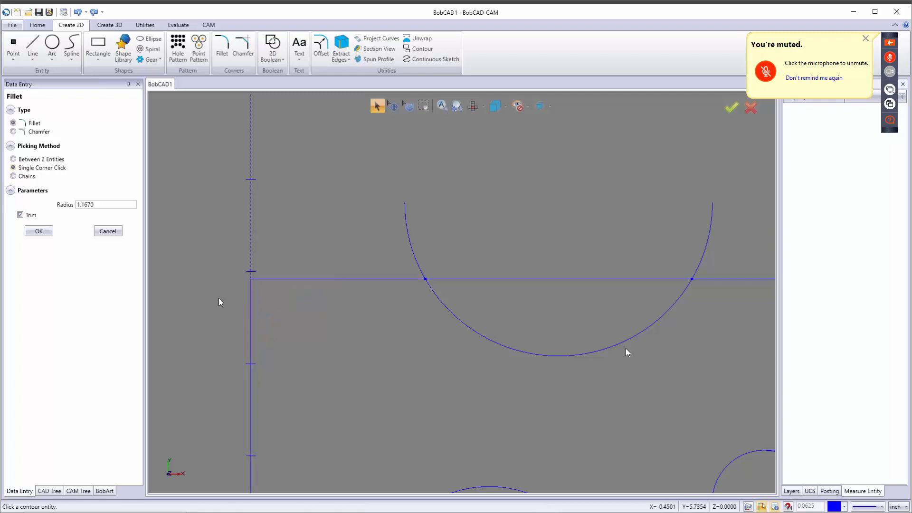
left_click(20, 177)
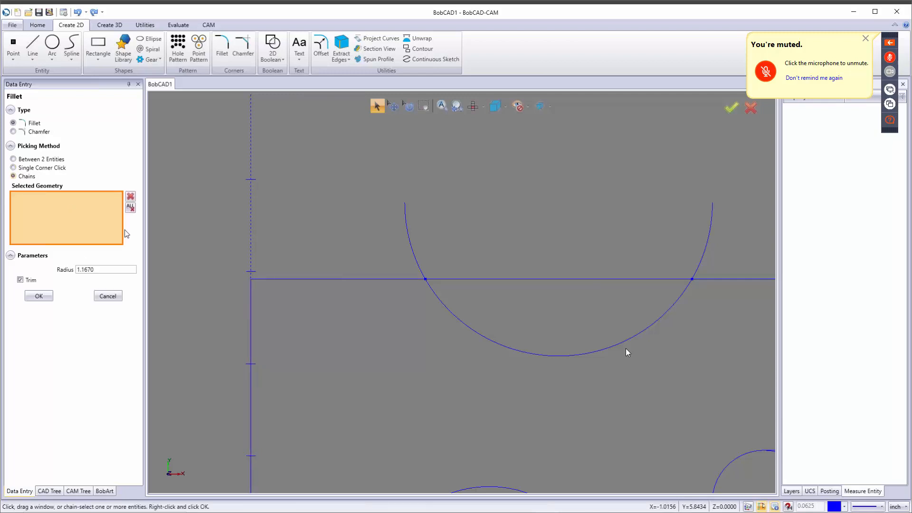
left_click(282, 280)
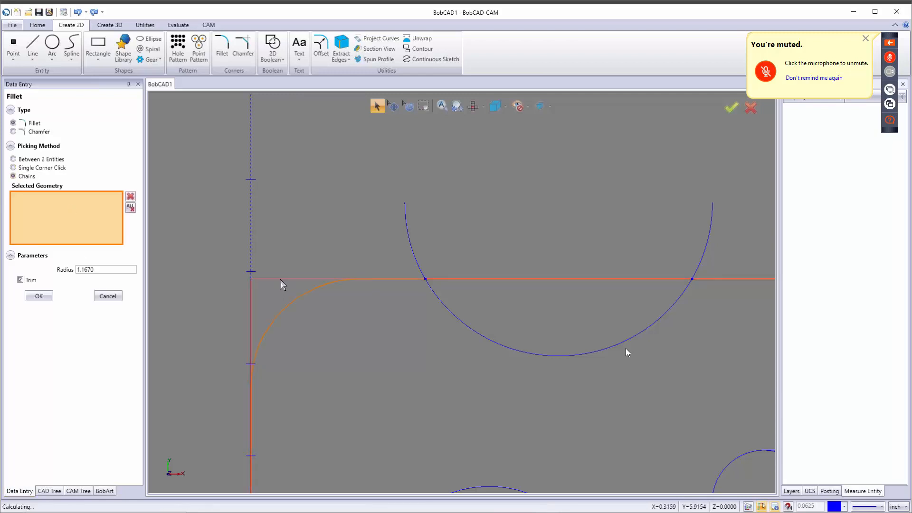
scroll(332, 356, "down", 5)
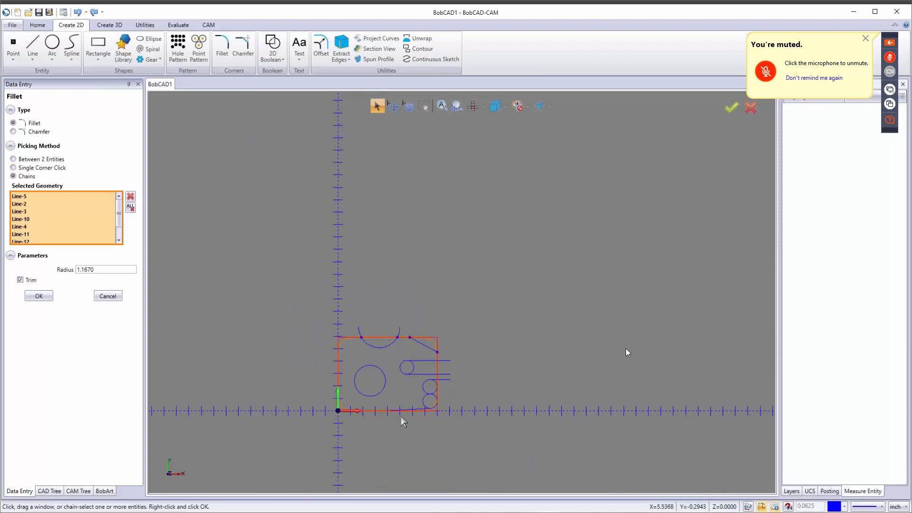
scroll(401, 416, "up", 5)
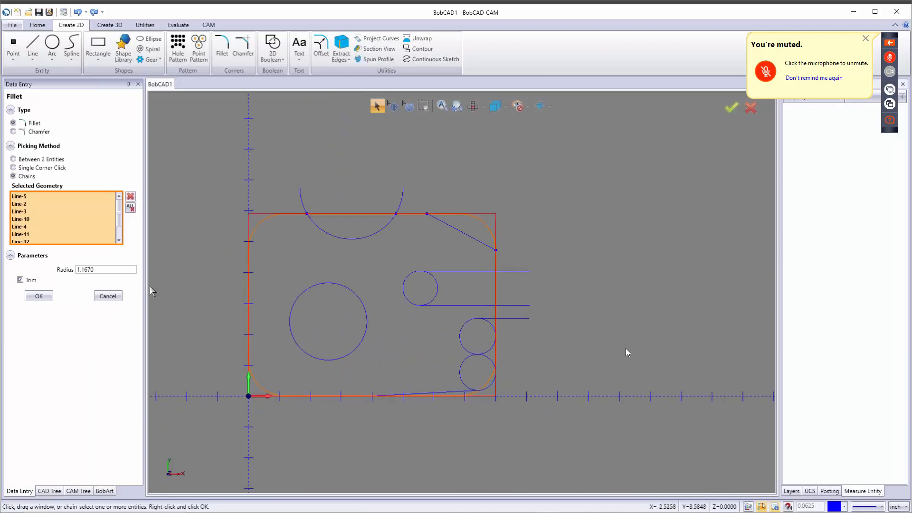
left_click(129, 209)
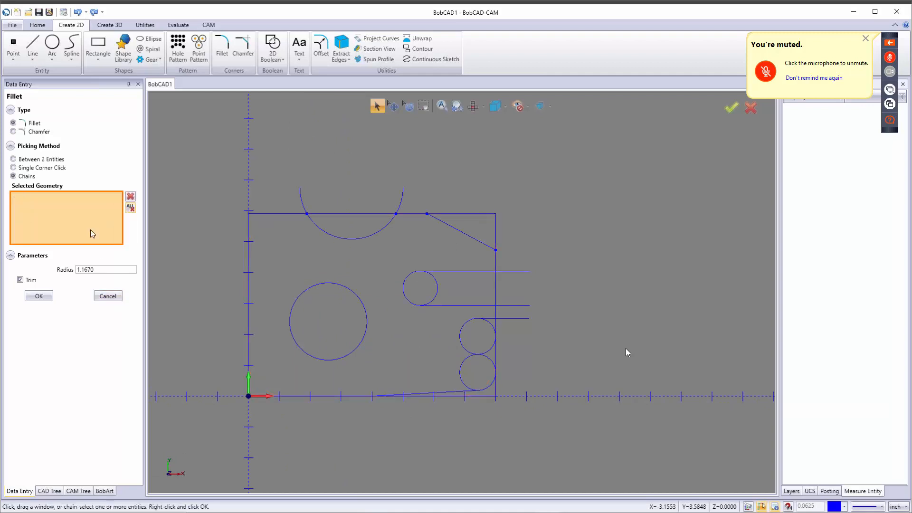
left_click(21, 169)
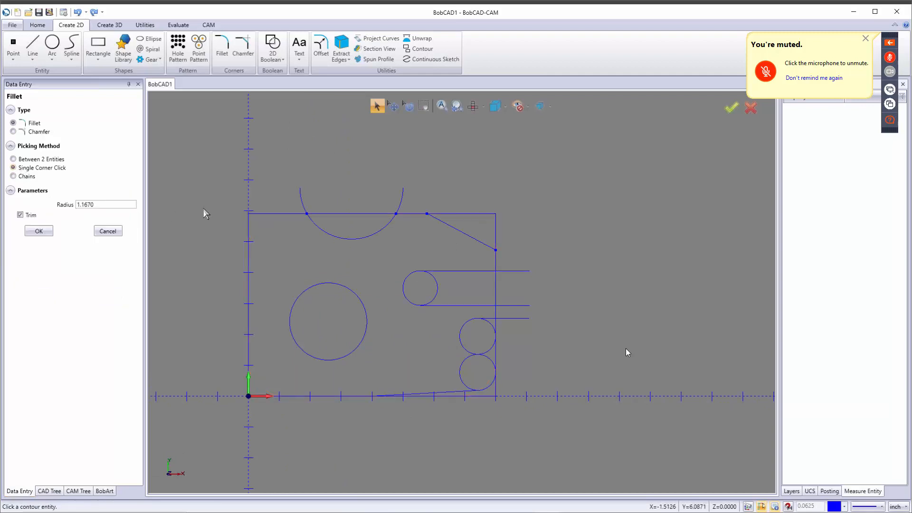
left_click(263, 218)
Step: Quick Trim the top edge and arc leftovers around the top notch back to the diagonal
left_click(107, 231)
left_click(145, 24)
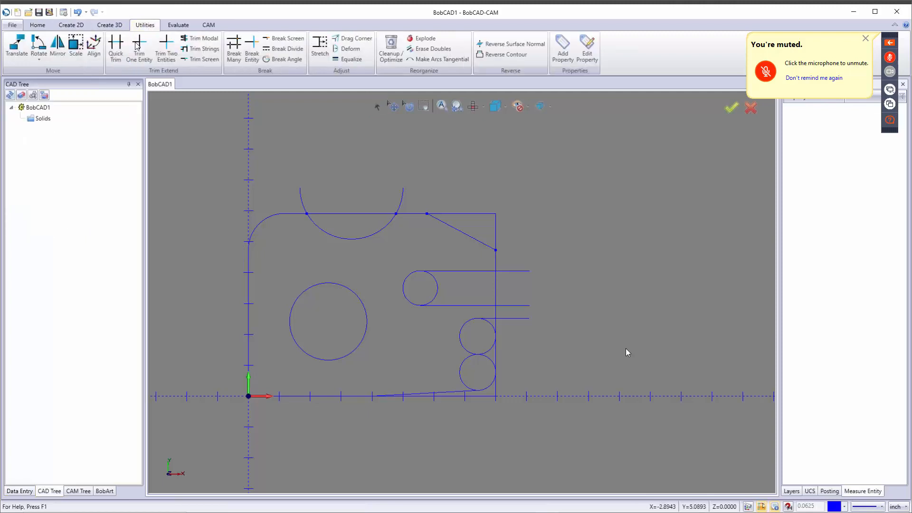
left_click(115, 48)
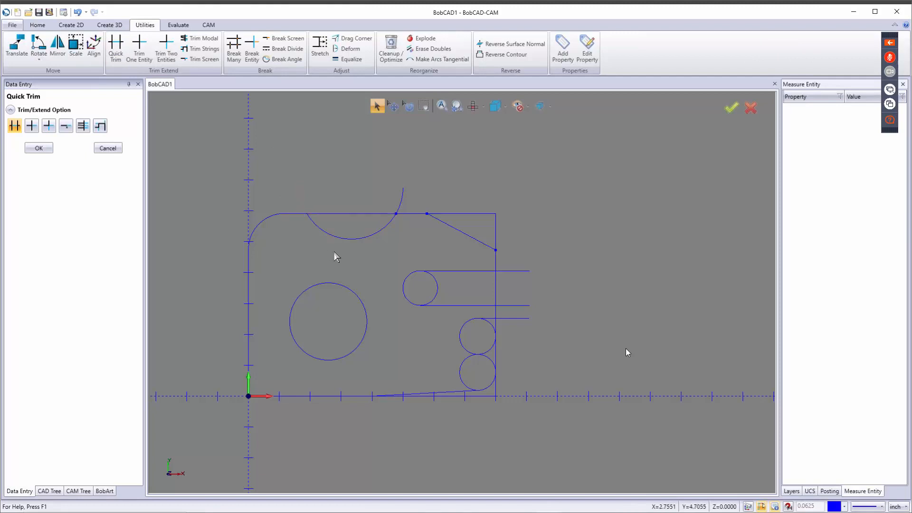
left_click(356, 214)
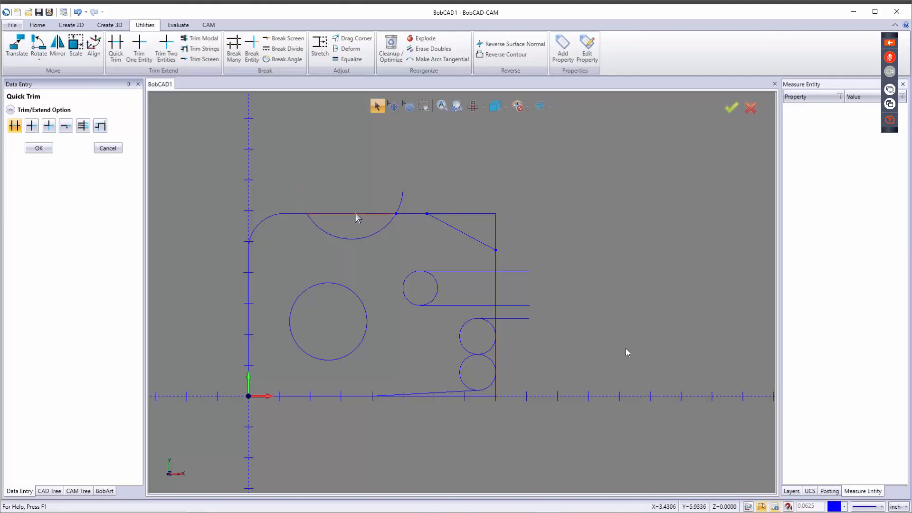
left_click(403, 206)
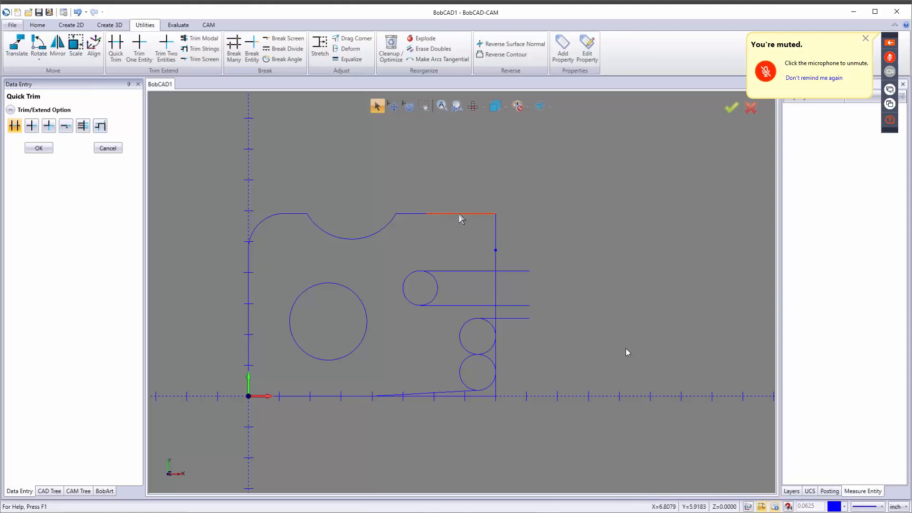
key("ctrl+z")
left_click(457, 214)
Step: Trim the slot lines, slot end circle and lower notch circle overhanging the right edge
left_click(509, 271)
left_click(506, 306)
left_click(507, 317)
left_click(497, 290)
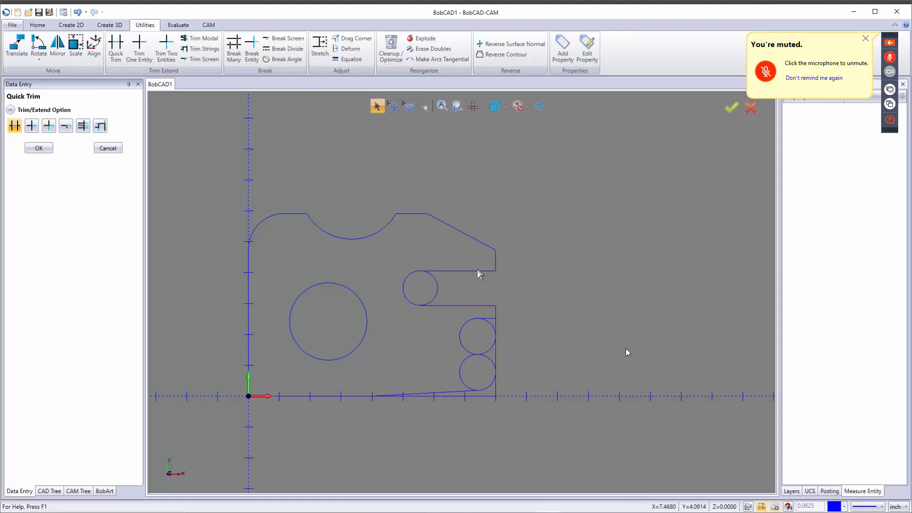
left_click(438, 288)
scroll(494, 328, "up", 4)
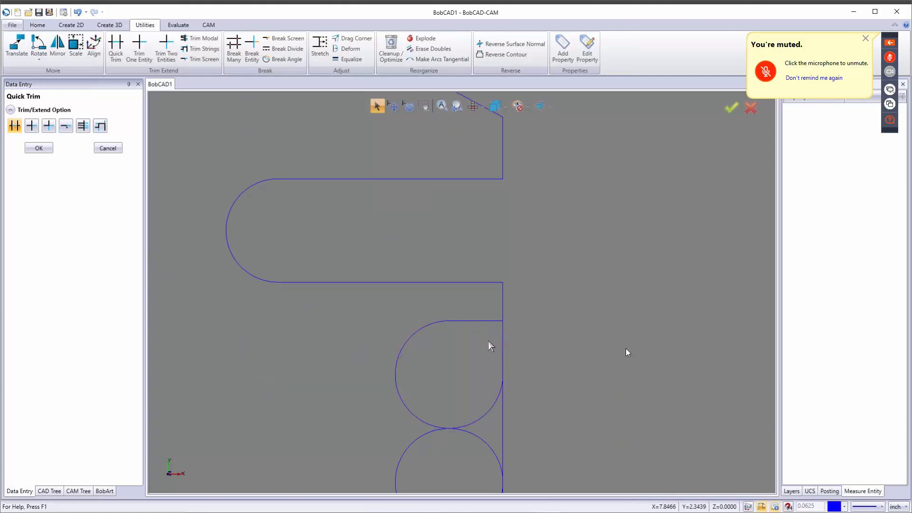
left_click(498, 397)
left_click(503, 383)
scroll(505, 380, "down", 4)
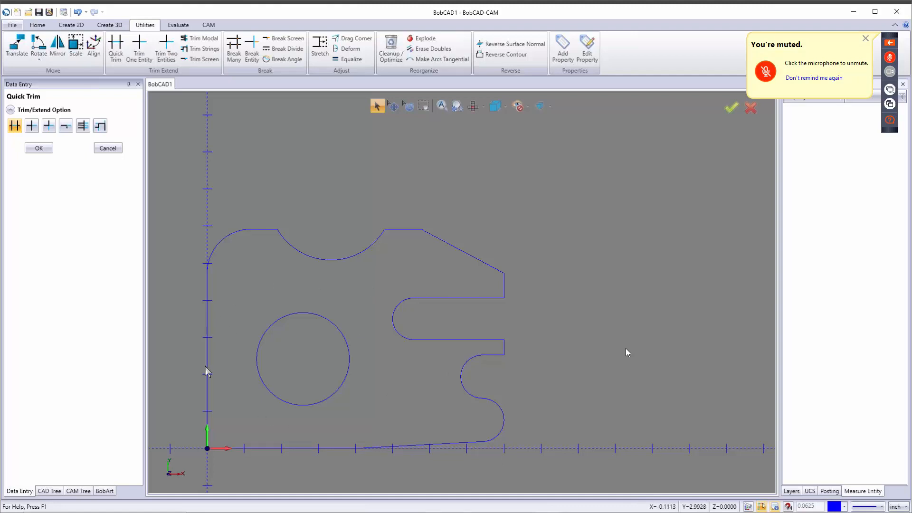
Step: Place two circular patterns of eight 0.25-diameter holes on a 2.0 diameter, with Break Arc on
left_click(71, 25)
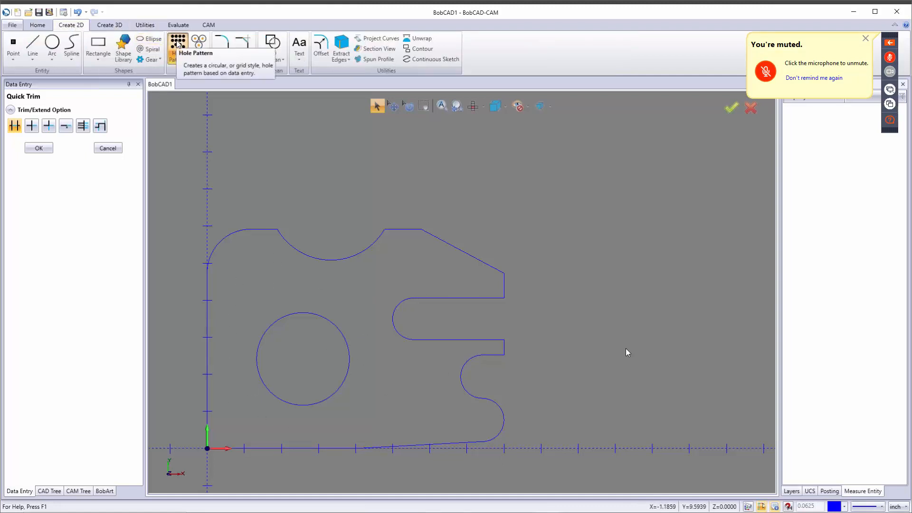
left_click(178, 47)
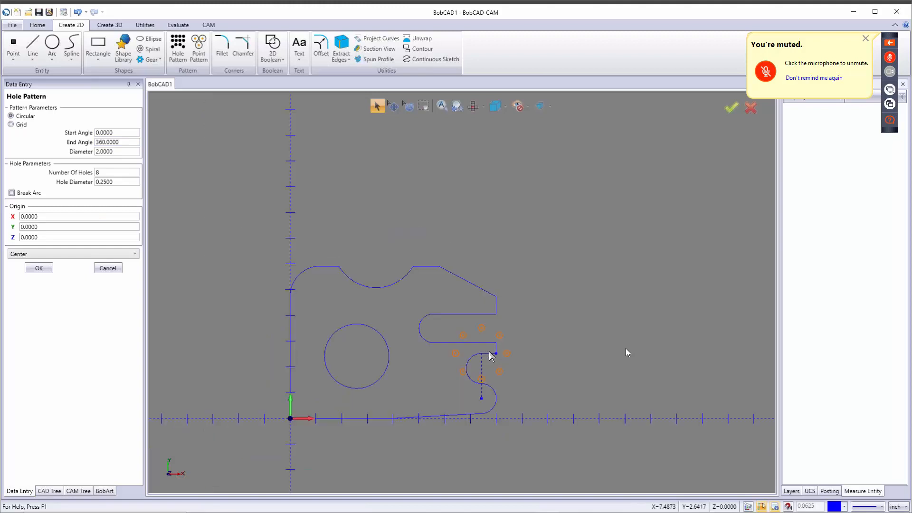
scroll(484, 350, "down", 3)
scroll(317, 258, "up", 3)
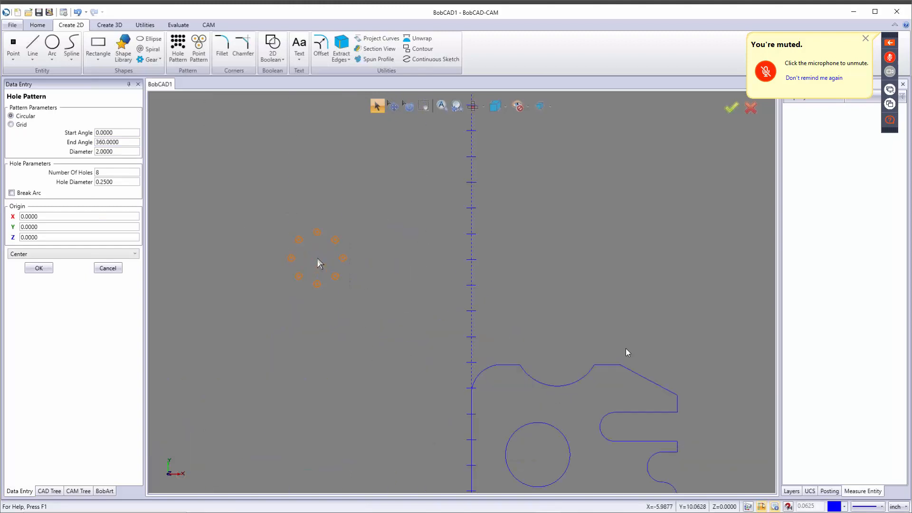
left_click(386, 233)
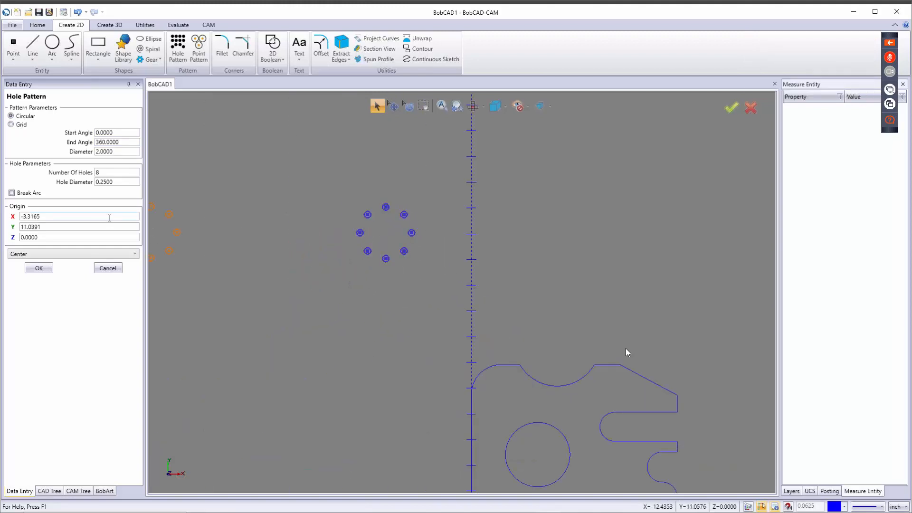
left_click(39, 268)
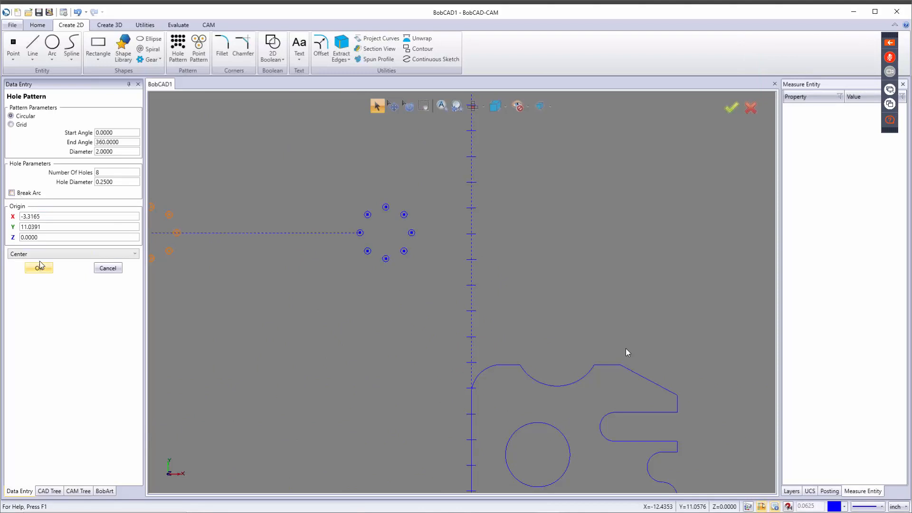
left_click(11, 192)
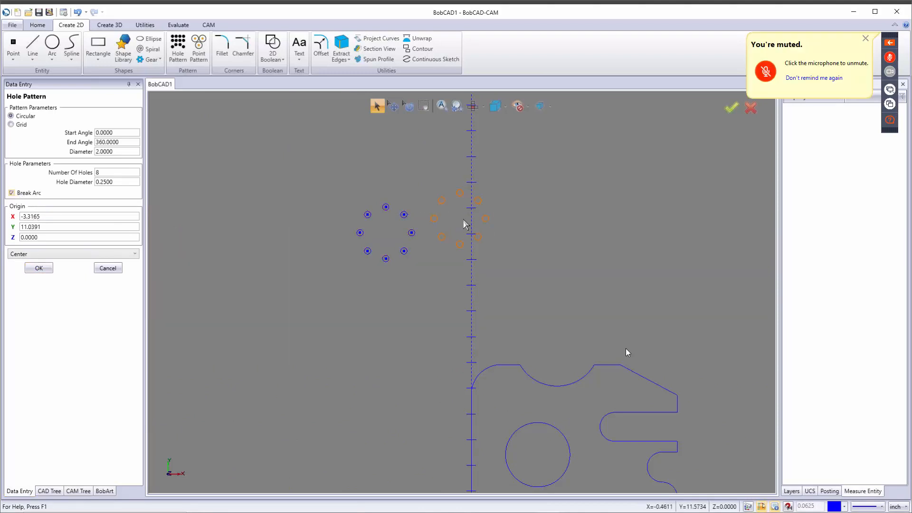
left_click(391, 318)
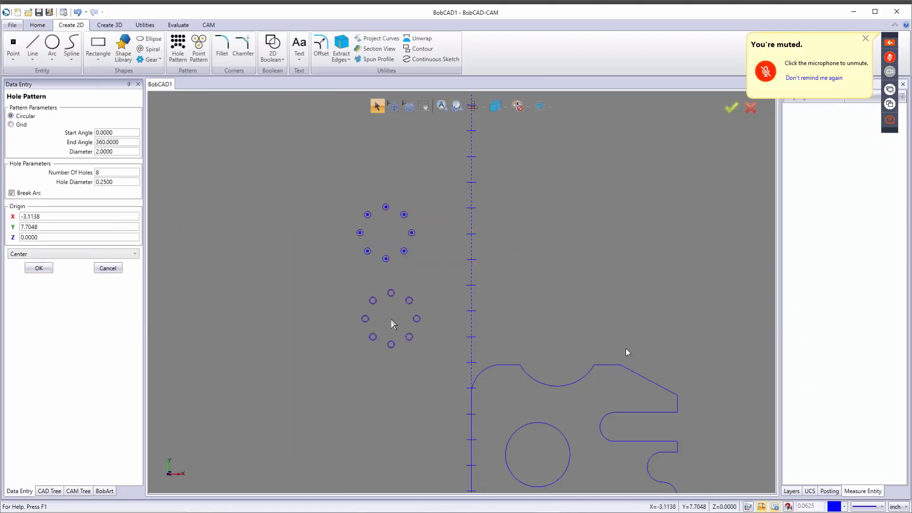
left_click(108, 269)
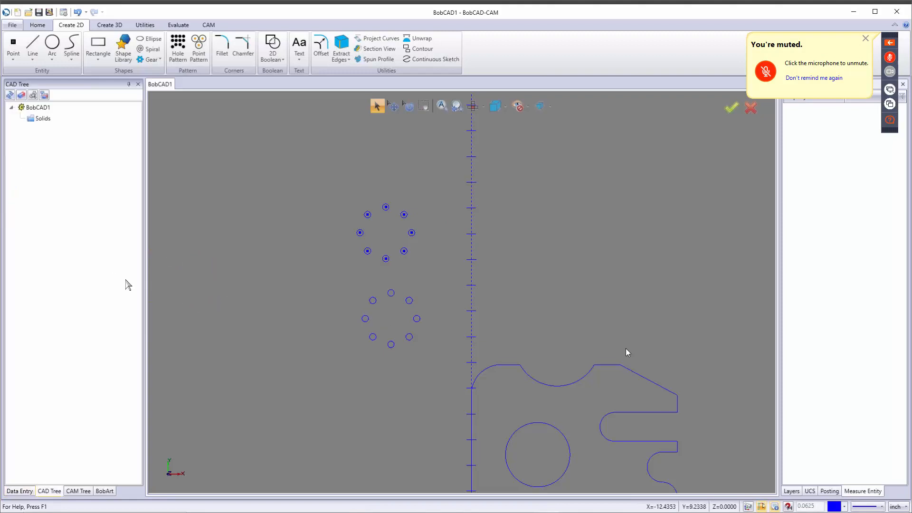
scroll(413, 309, "up", 4)
scroll(419, 304, "down", 2)
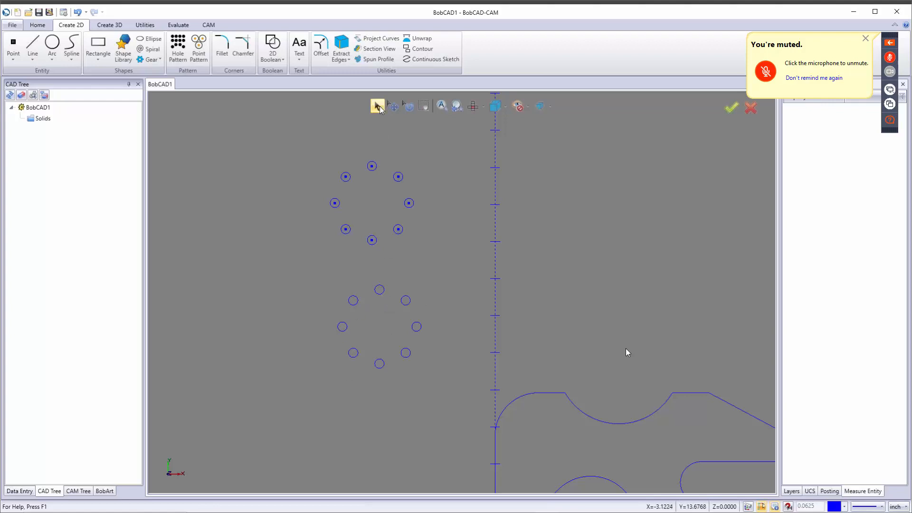
left_click(408, 205)
Step: Explode the upper hole pattern into separate circles
left_click(144, 25)
left_click(421, 38)
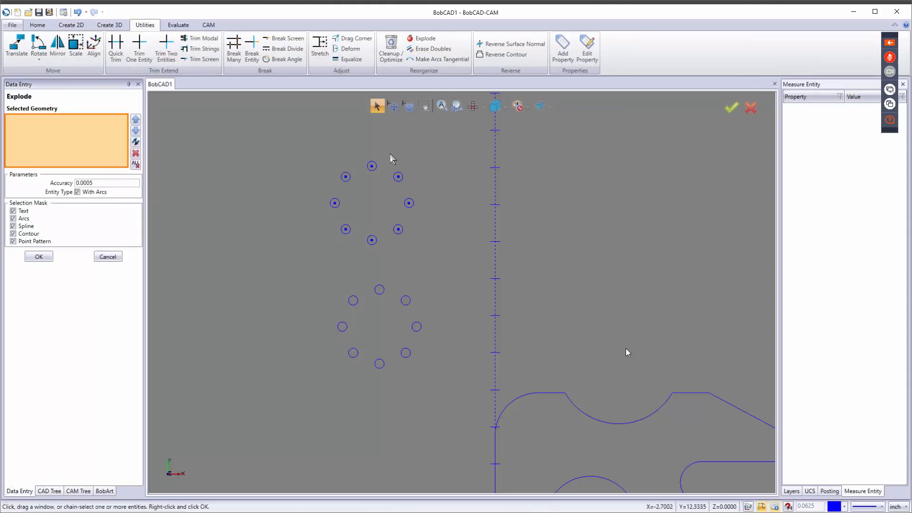
left_click(377, 167)
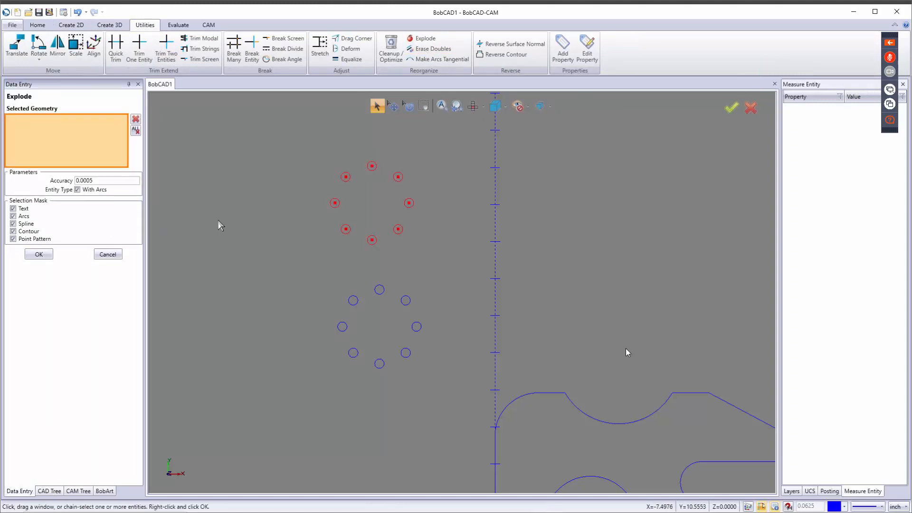
left_click(39, 254)
left_click(113, 259)
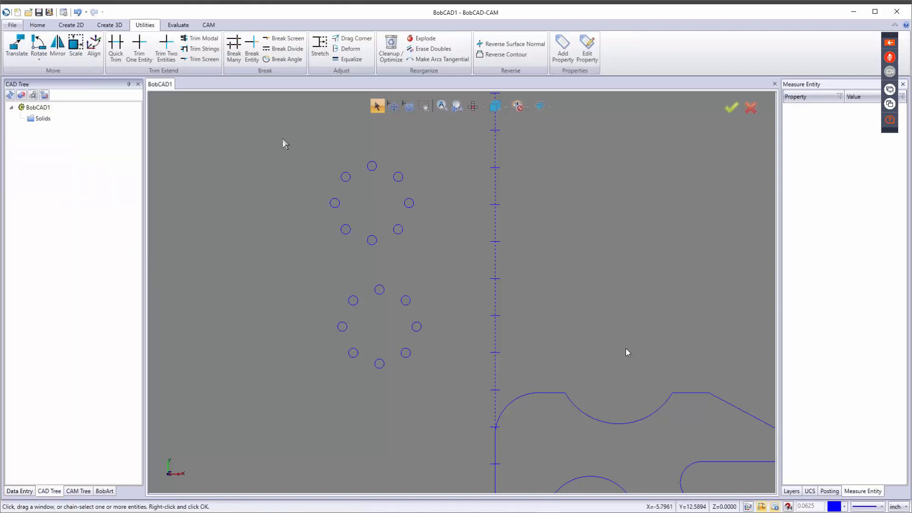
Step: Delete all the test hole circles, leaving only the notched plate outline
left_click_drag(290, 144, 465, 396)
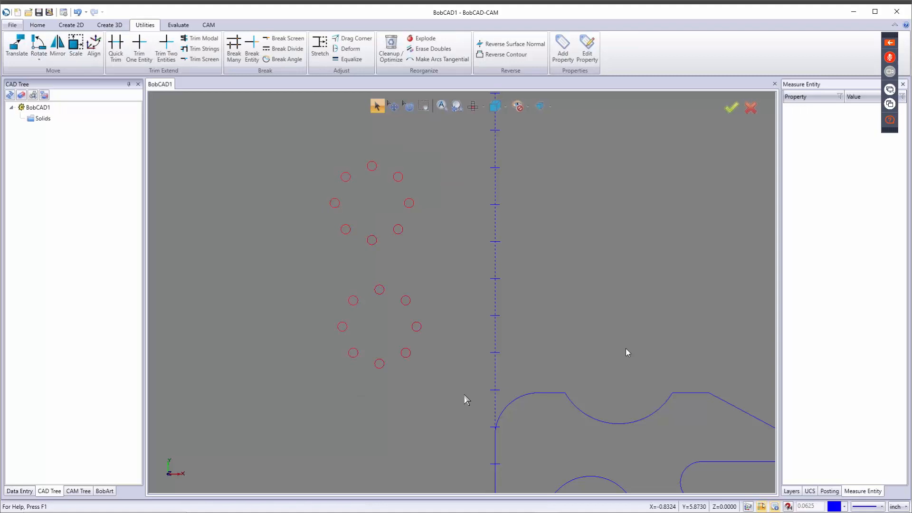
key("Delete")
scroll(480, 385, "down", 5)
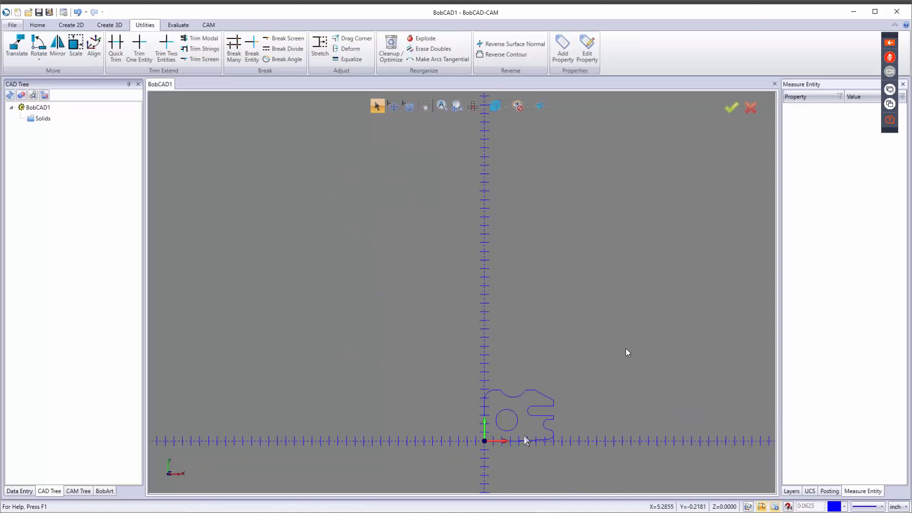
scroll(526, 440, "up", 5)
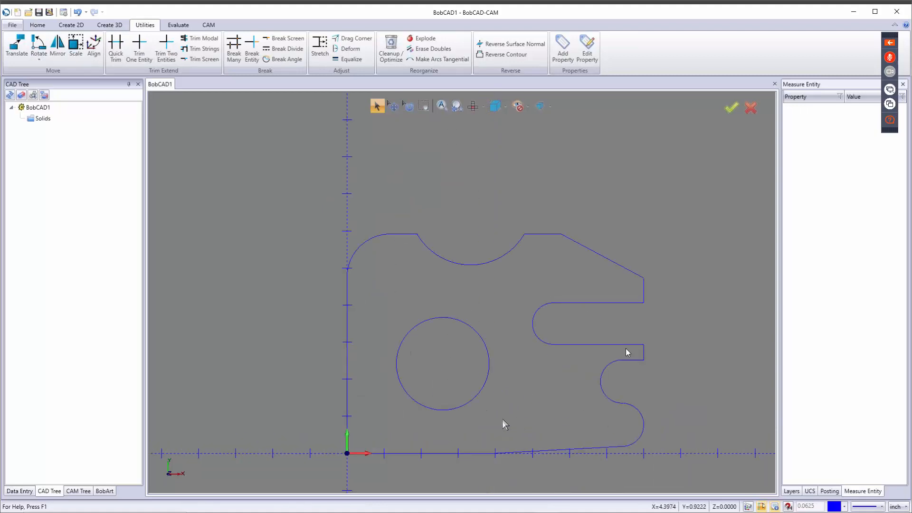
Step: Set up a circular hole pattern: 3.333 pattern diameter, 6 holes, 0.4 hole diameter
left_click(72, 25)
left_click(178, 48)
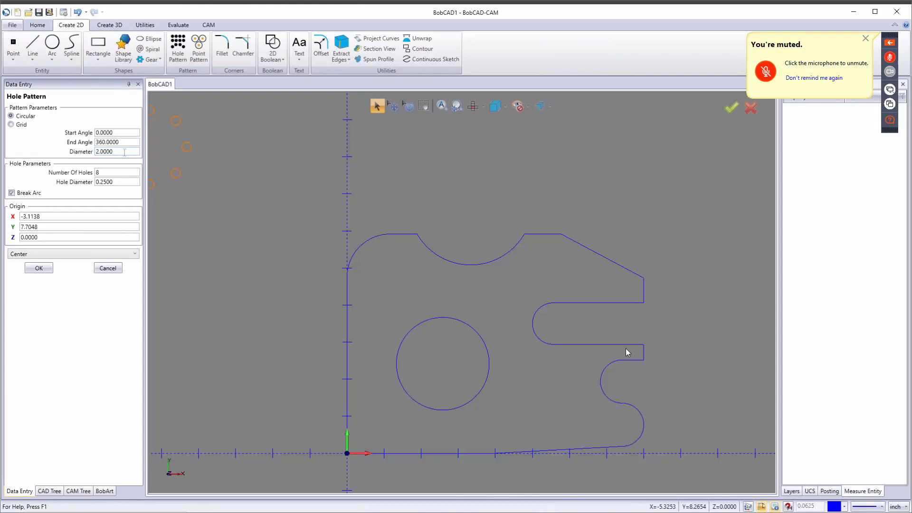
double_click(125, 152)
type("3.333")
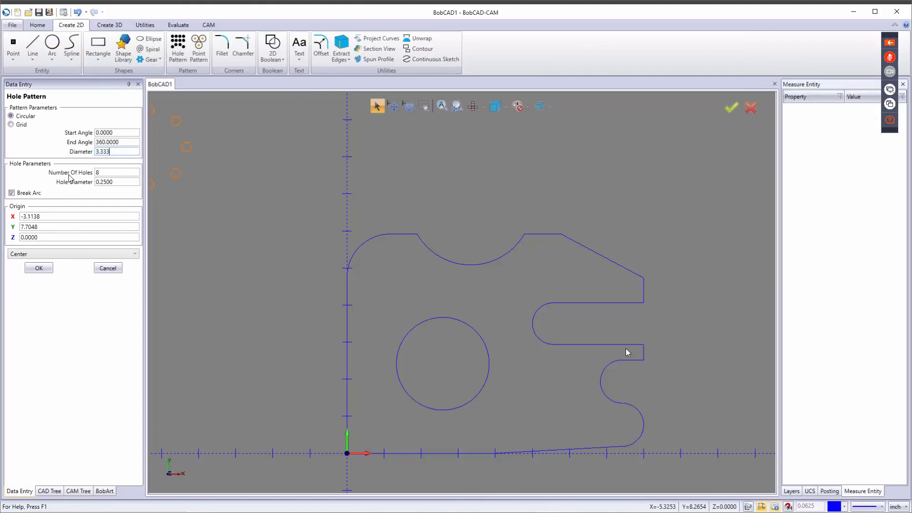
key("Tab")
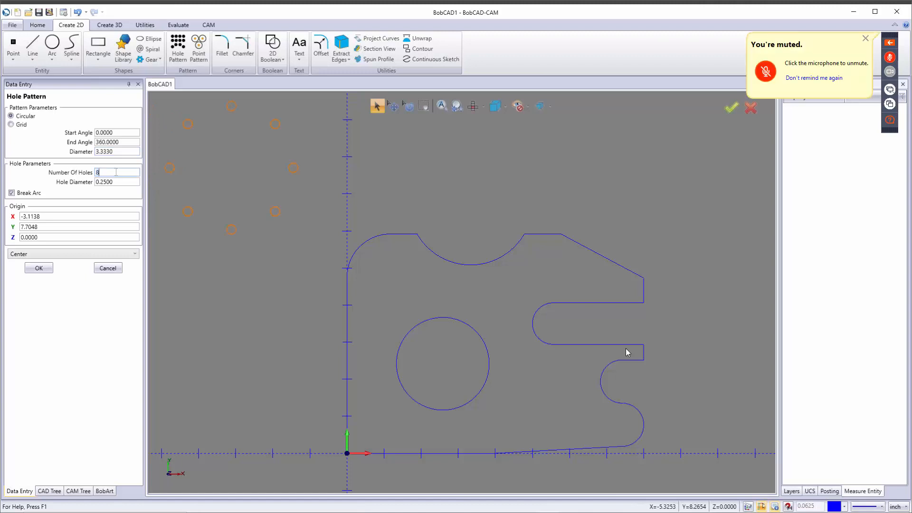
type("6")
key("Tab")
type(".4")
key("Tab")
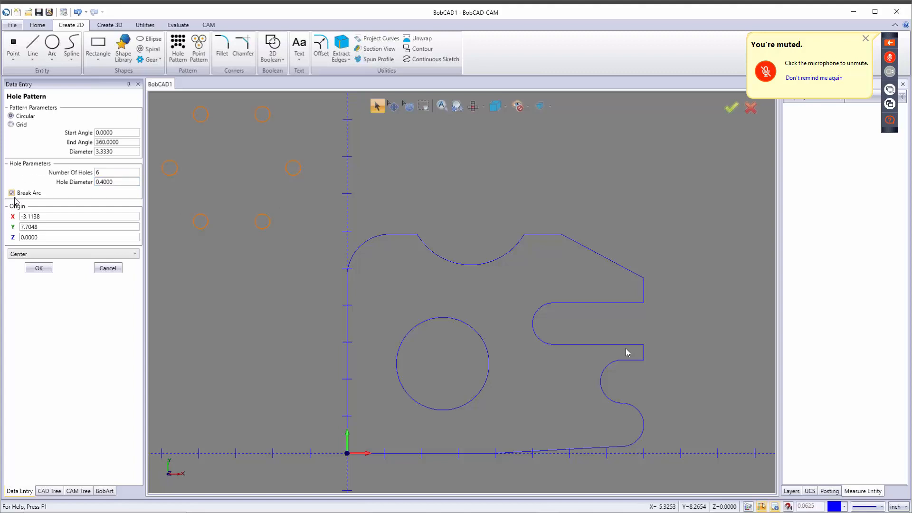
Step: Place the hole pattern, origin Center, at the large central circle's centre
left_click(44, 257)
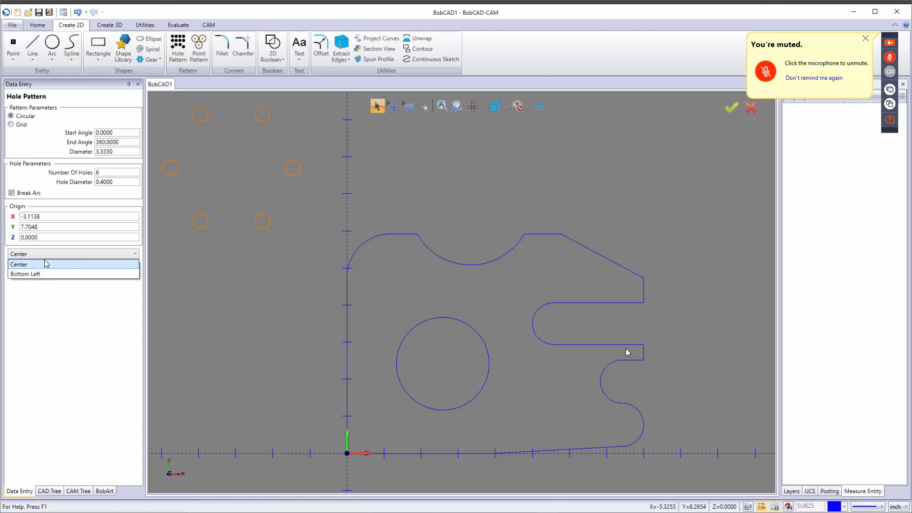
left_click(46, 264)
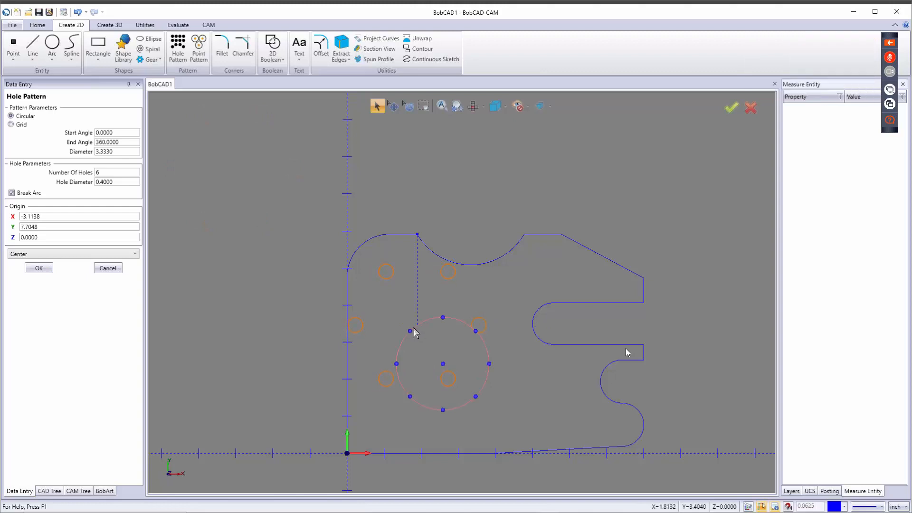
left_click(442, 363)
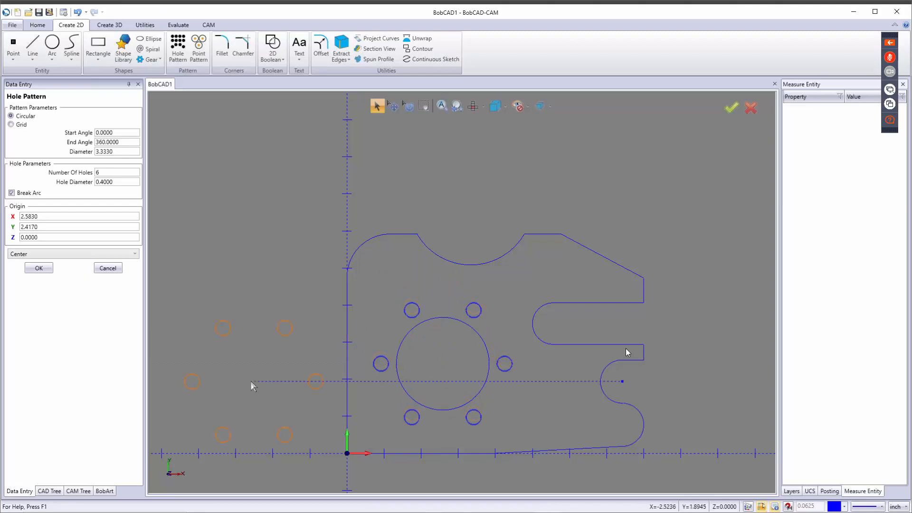
left_click(104, 269)
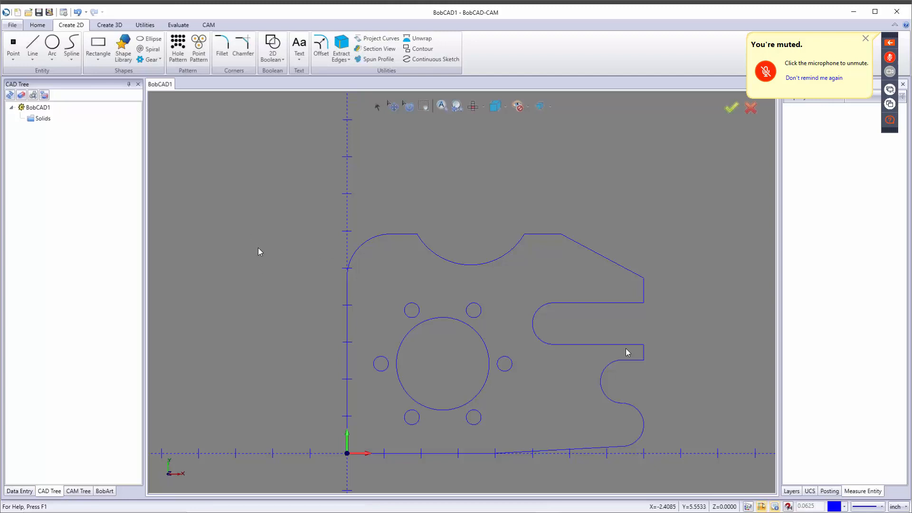
Step: Run Cleanup/Optimize on the whole part, reducing it from 27 to 24 entities
left_click(142, 26)
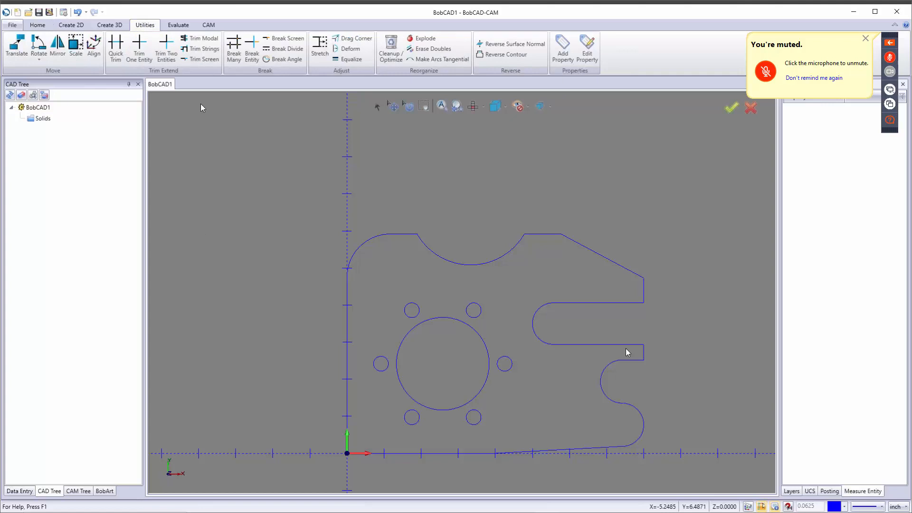
left_click(391, 48)
scroll(386, 180, "down", 2)
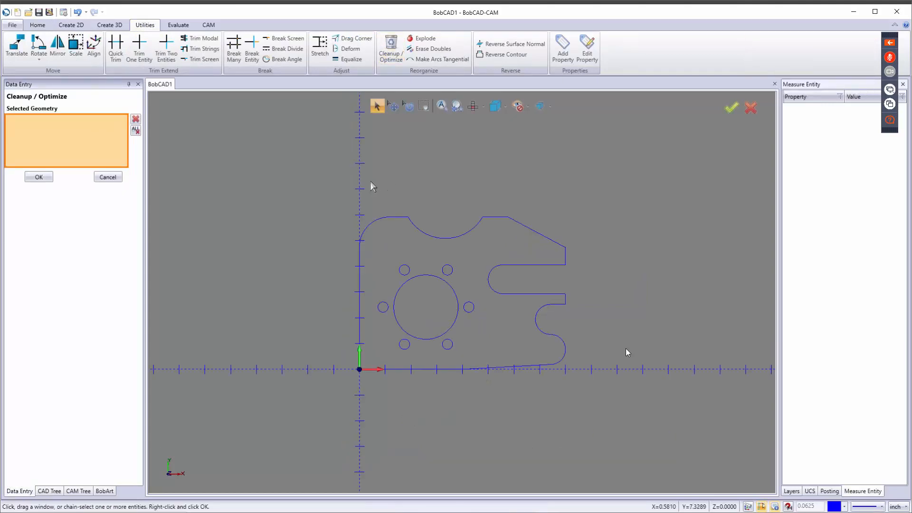
left_click_drag(298, 151, 660, 441)
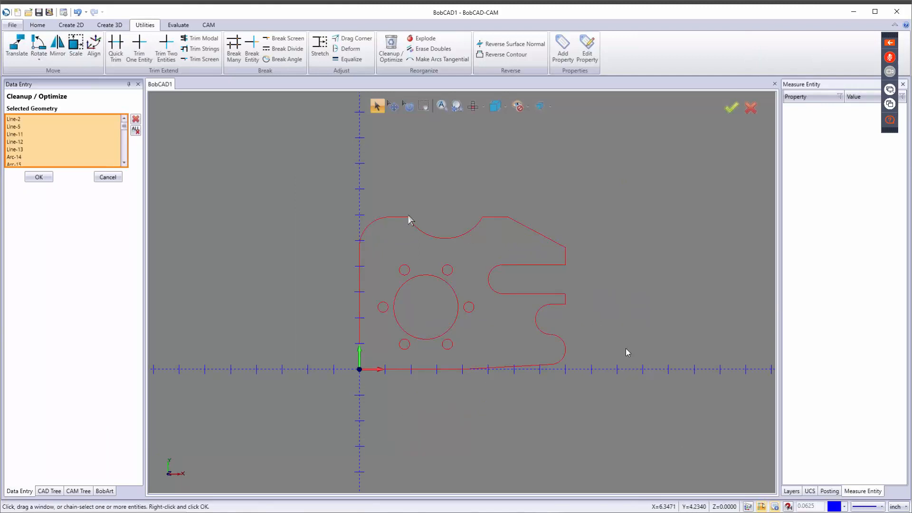
left_click(48, 181)
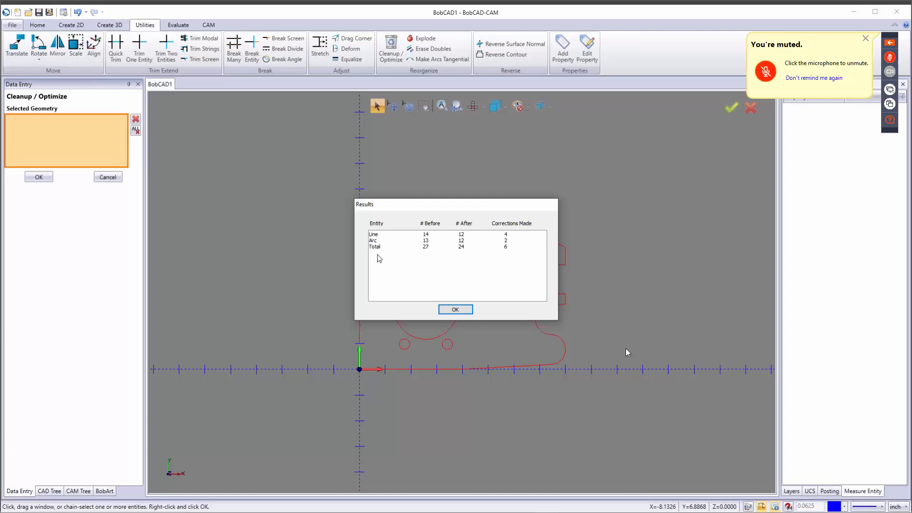
left_click(461, 310)
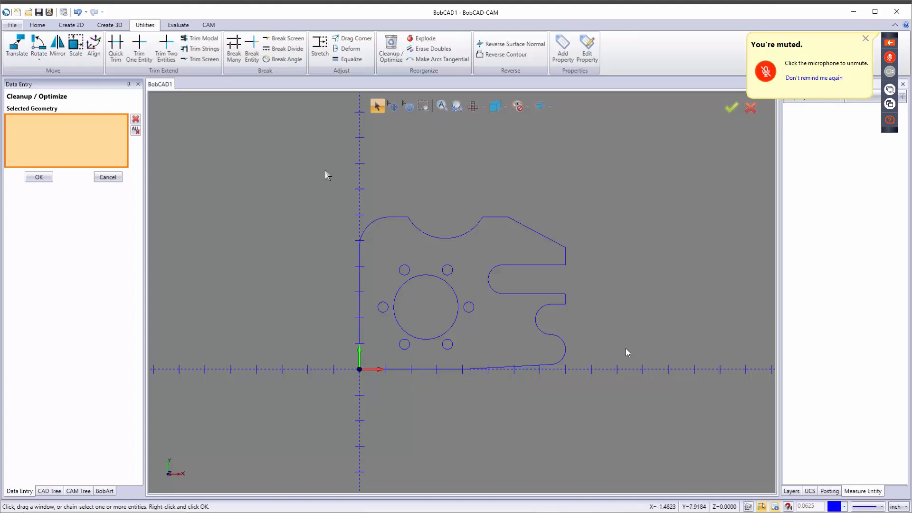
Step: Run a second cleanup pass confirming 12 lines and 12 arcs need no corrections
left_click_drag(328, 175, 619, 407)
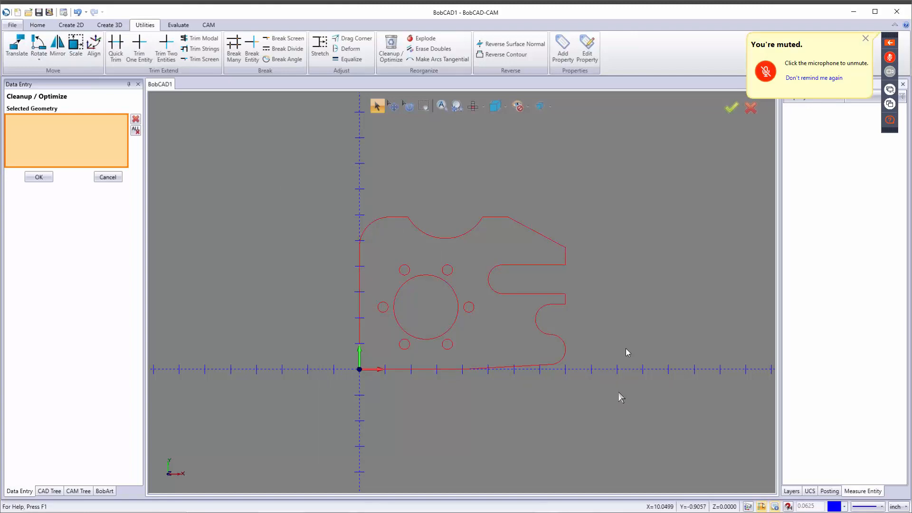
key("space")
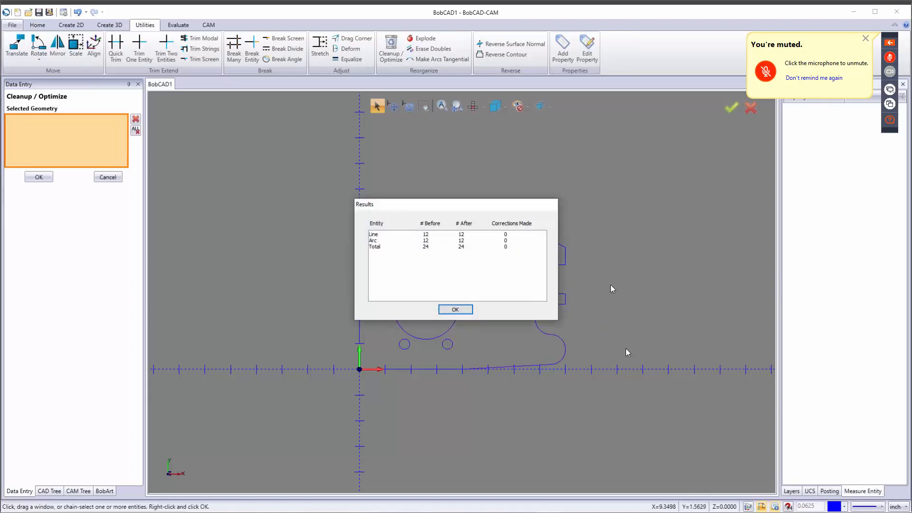
left_click(456, 310)
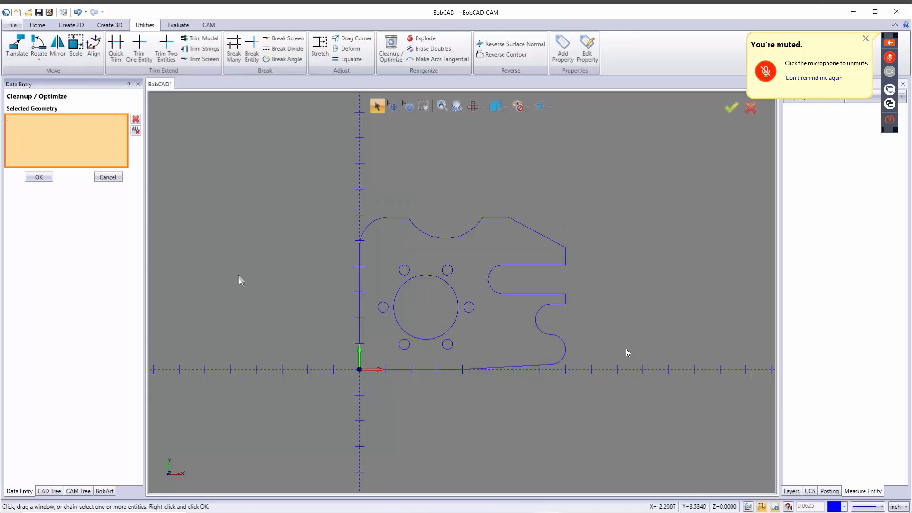
left_click(108, 177)
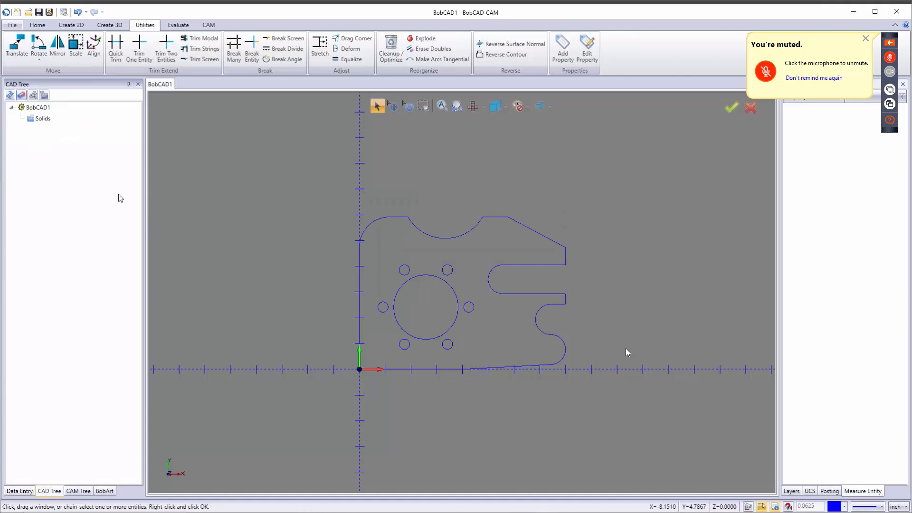
Step: Save the drawing to the Desktop as 'cad 1.bbcd'
left_click(51, 13)
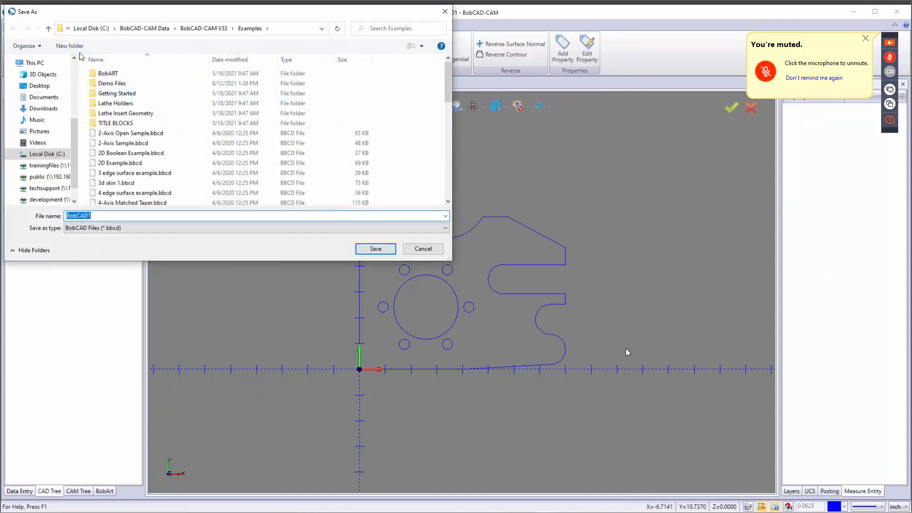
left_click(40, 85)
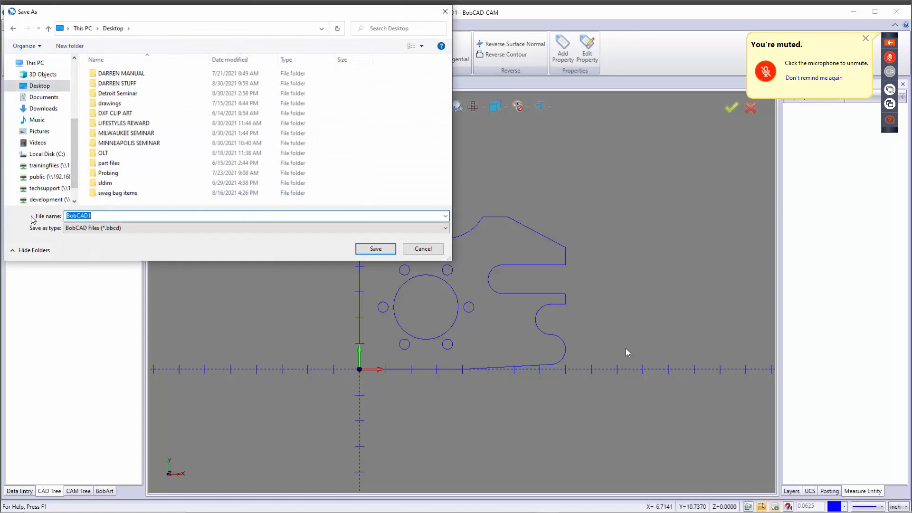
type("cad 1")
left_click(373, 249)
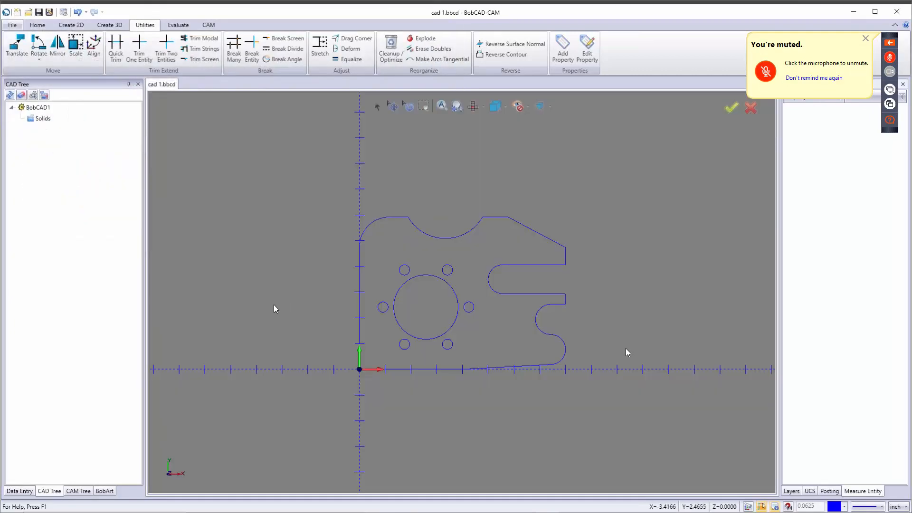
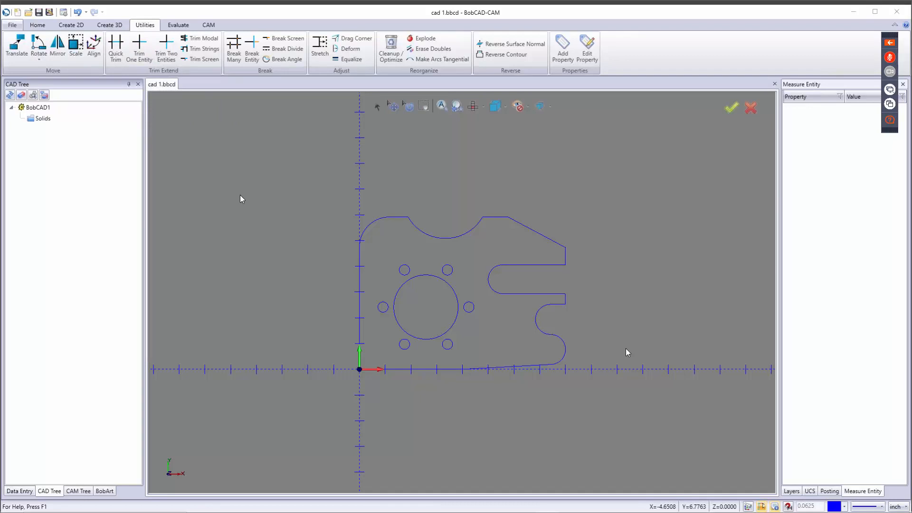
Step: Start a new drawing, BobCAD2, and switch its units from inch to mm
key("ctrl+n")
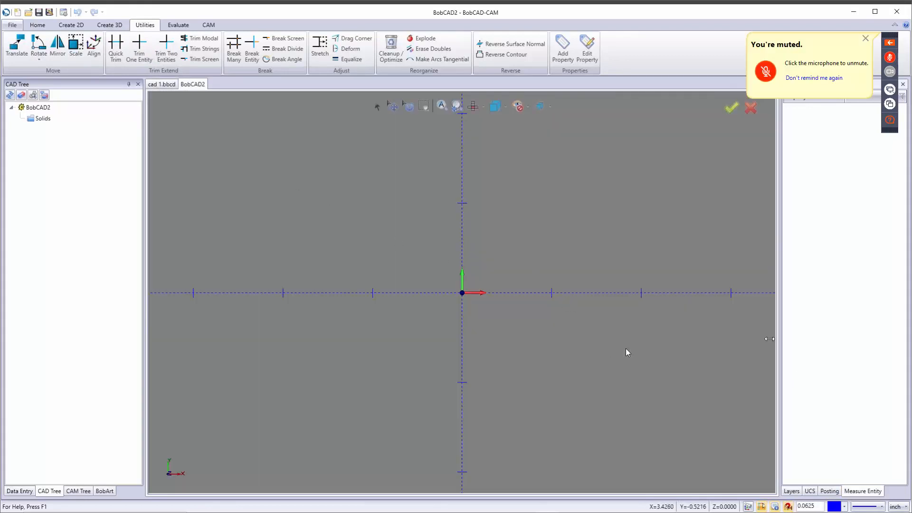
left_click(906, 507)
left_click(904, 457)
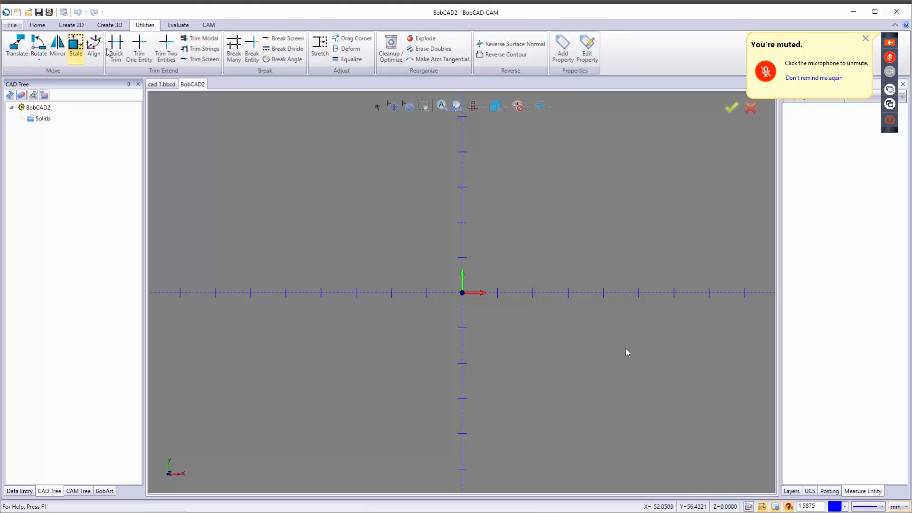
Step: Draw a 77 mm radius circle (154/2) centred at the origin
left_click(78, 25)
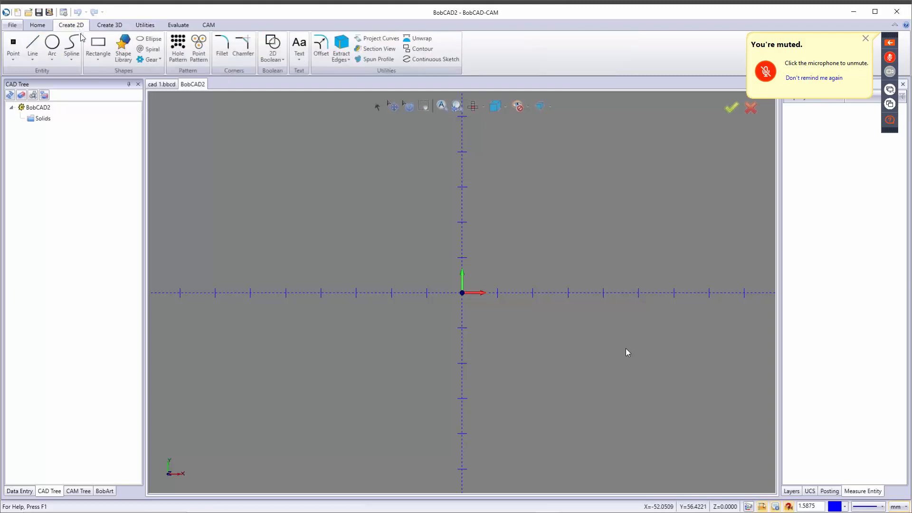
left_click(52, 45)
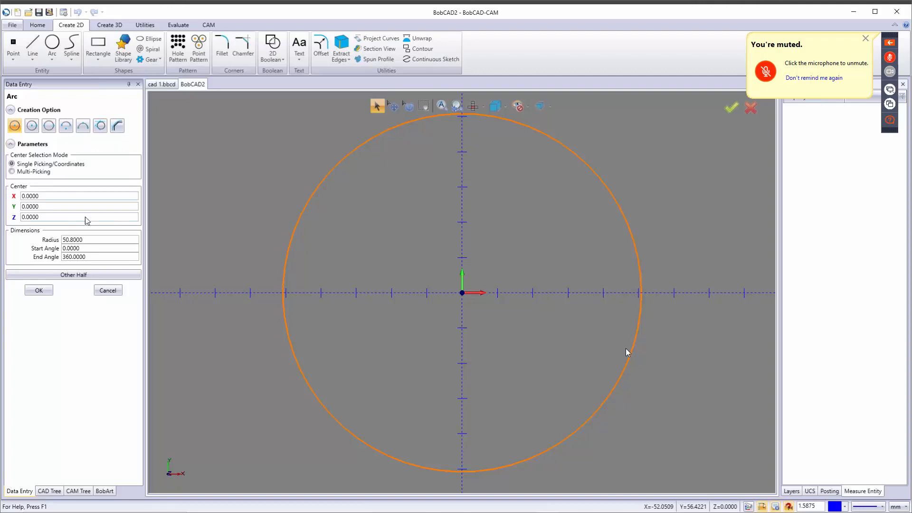
left_click(77, 239)
type("154/2")
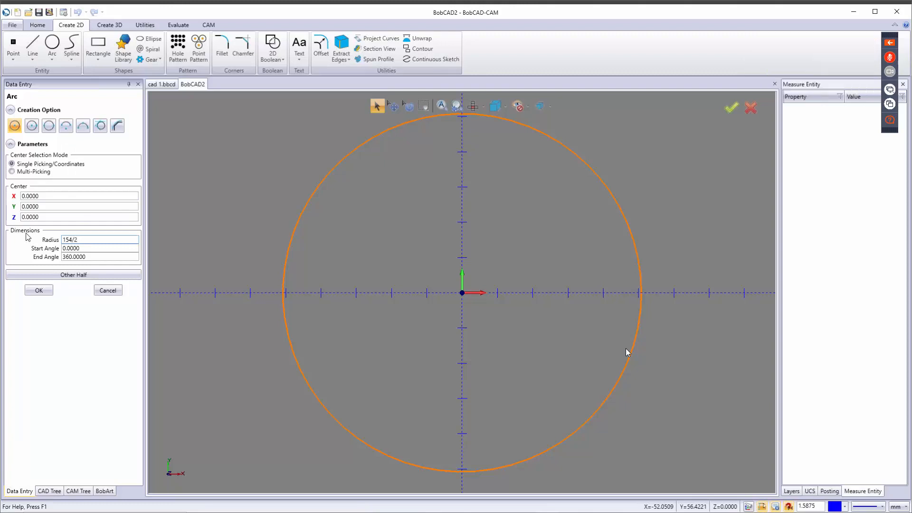
key("Tab")
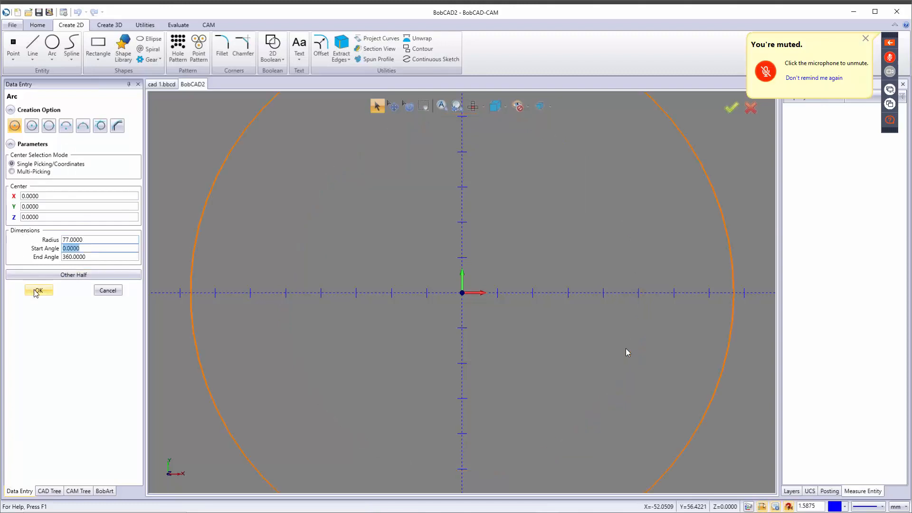
left_click(37, 291)
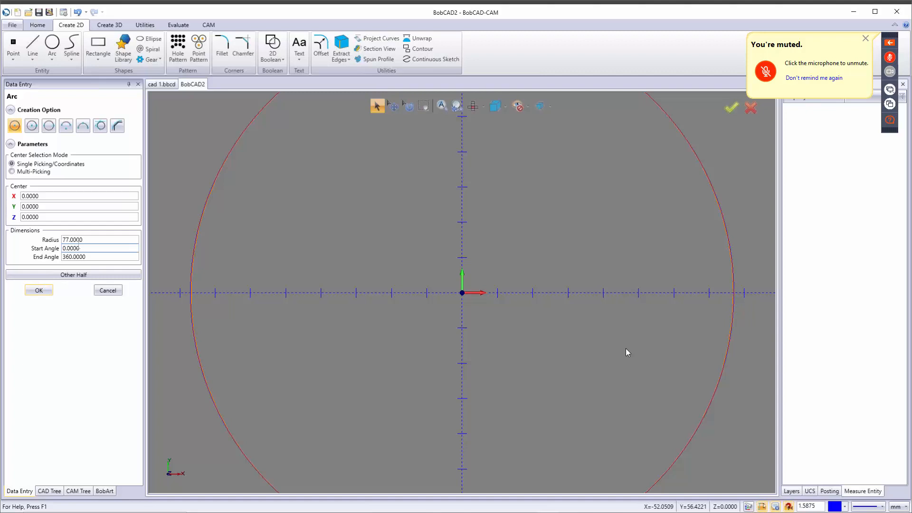
Step: Add concentric circles of 61 mm (122/2) and 25 mm radius at the origin
left_click_drag(87, 241, 32, 245)
type("1")
key("Tab")
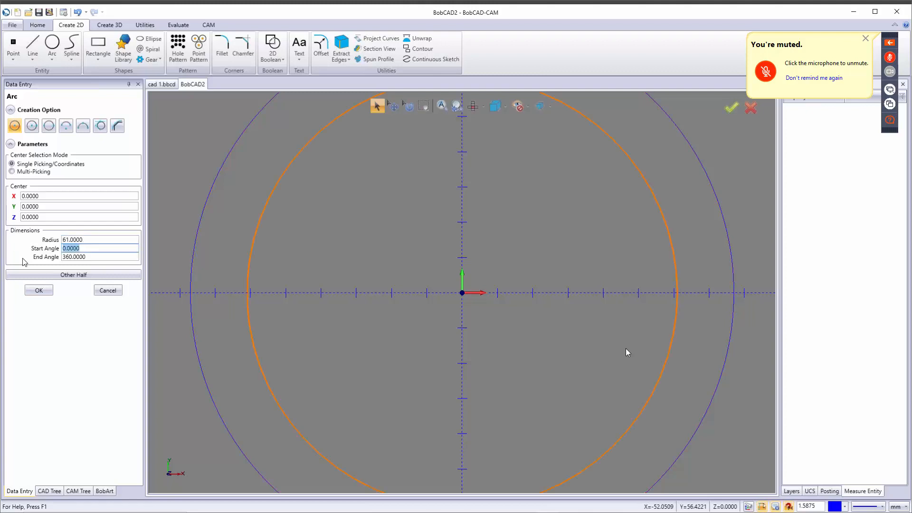
left_click(40, 289)
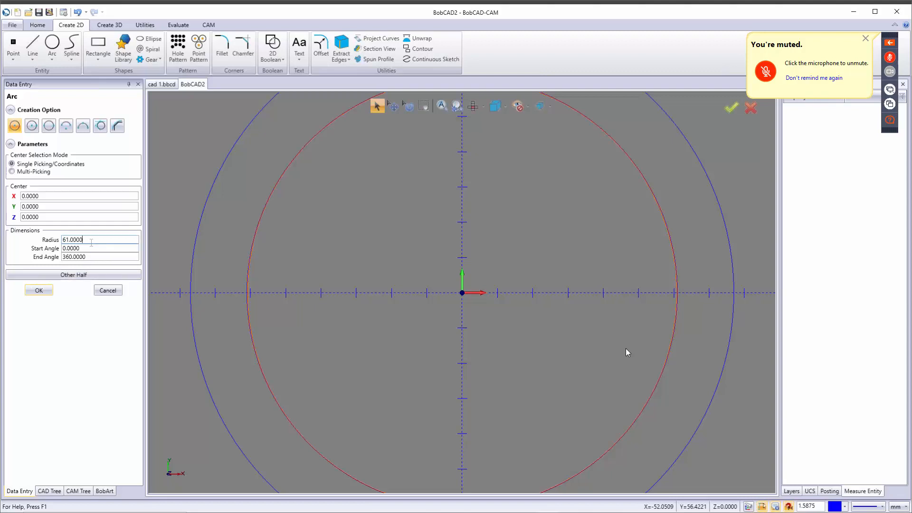
left_click_drag(91, 242, 43, 243)
type("25")
key("Tab")
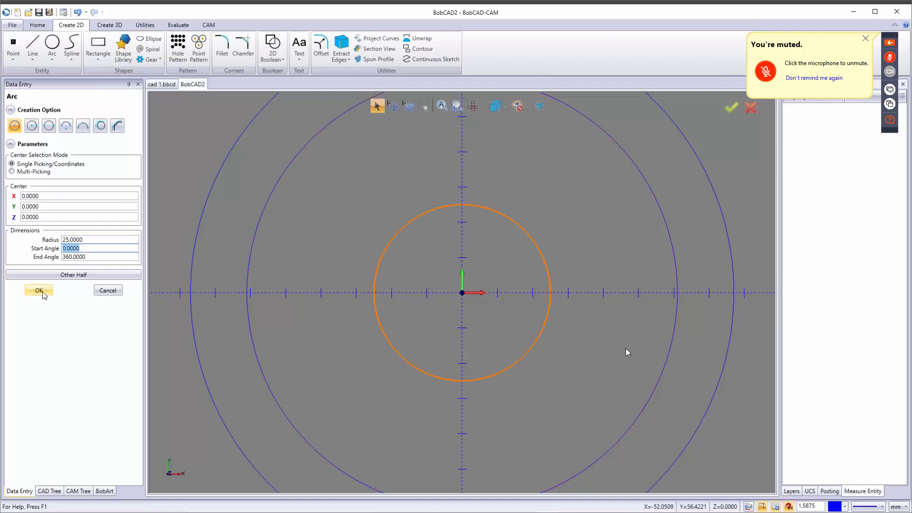
left_click(42, 293)
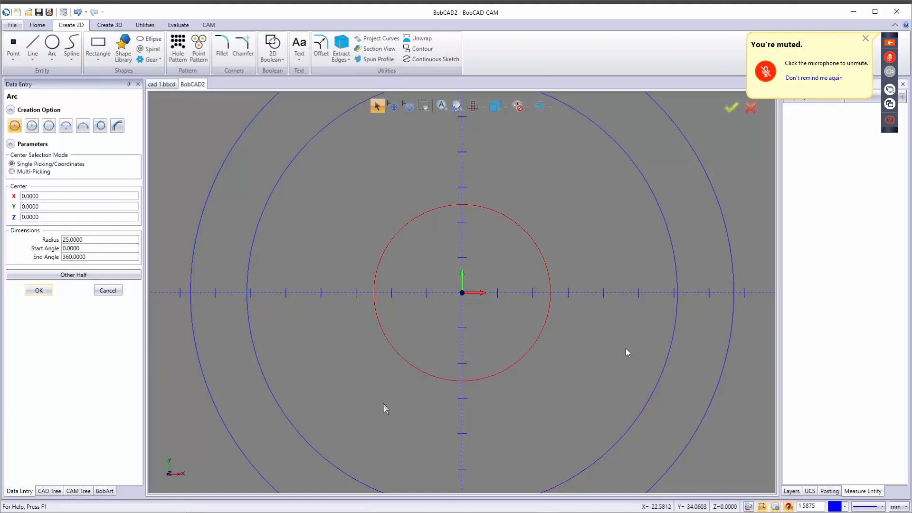
scroll(386, 408, "down", 3)
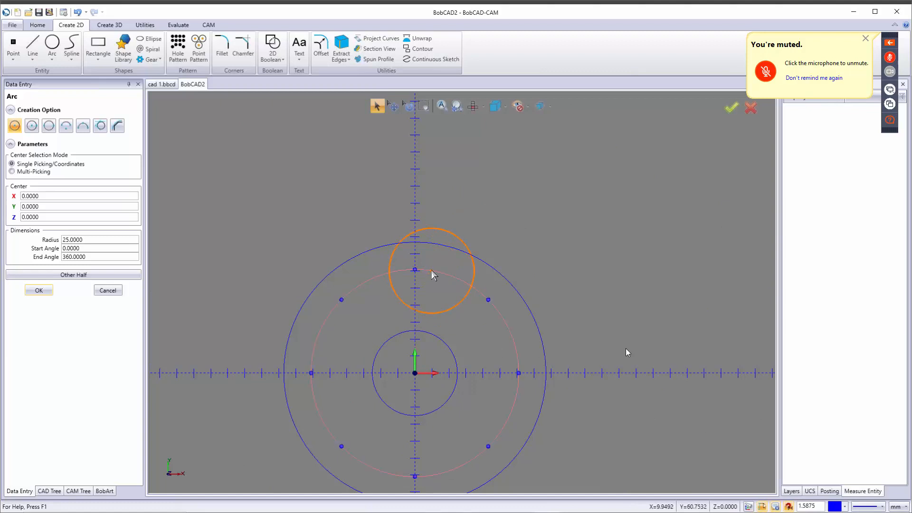
Step: Draw a 6 mm radius circle centred on the 61 mm circle's top quadrant at (0, 61)
left_click(415, 270)
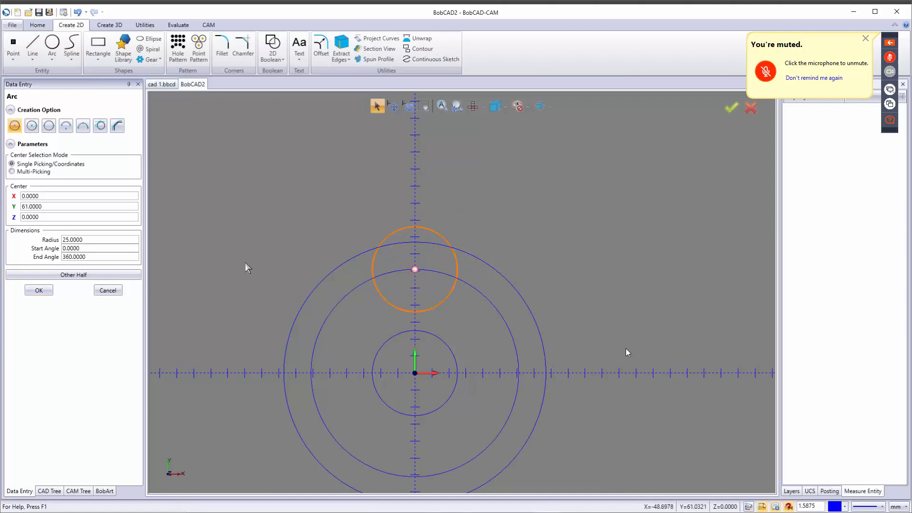
double_click(91, 240)
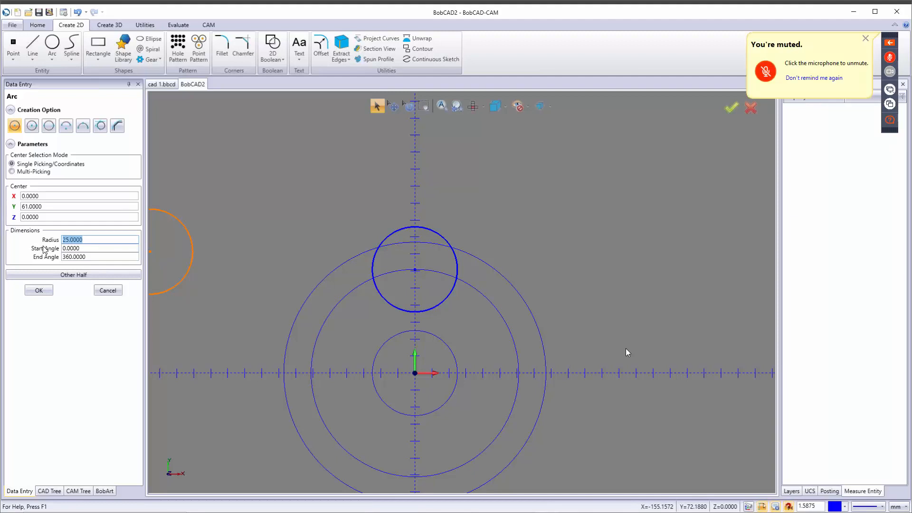
type("6")
key("Tab")
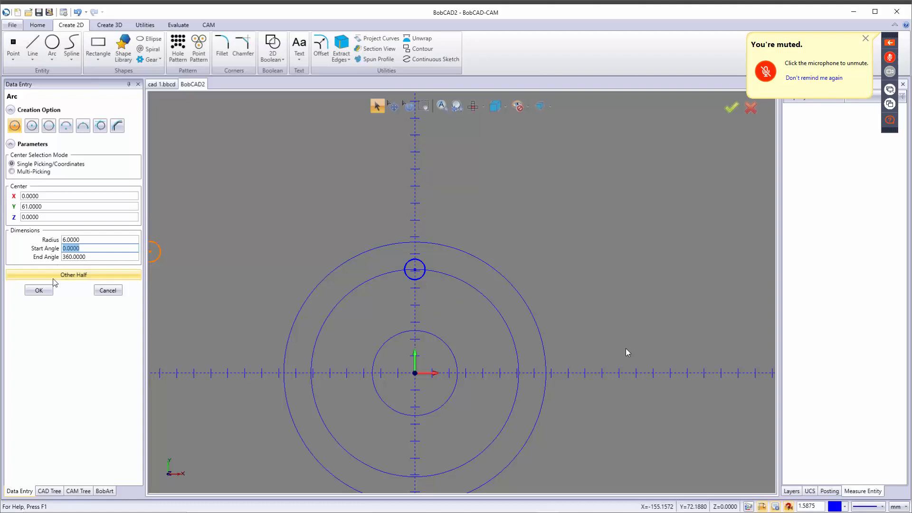
left_click(42, 292)
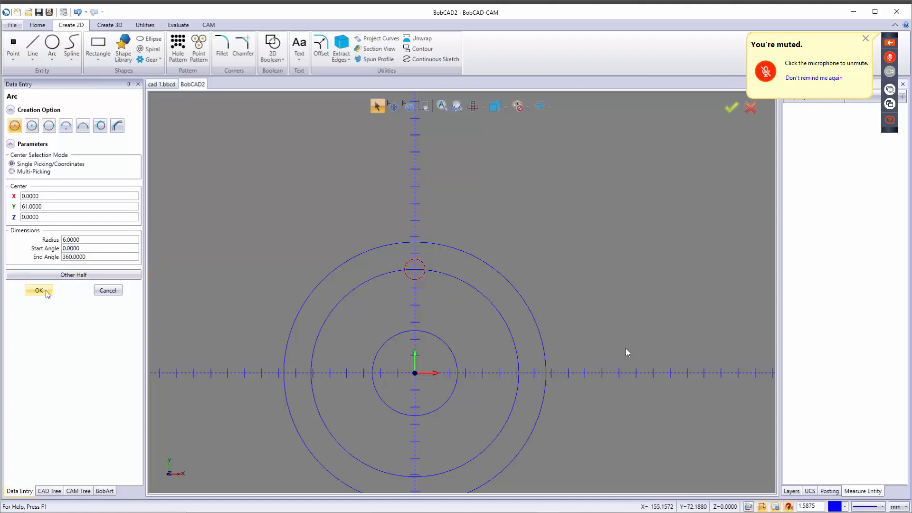
left_click(106, 291)
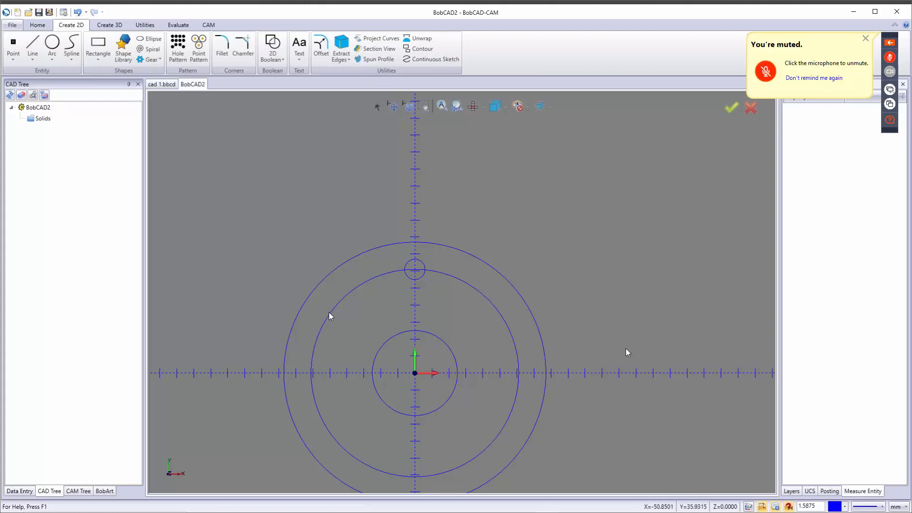
Step: Make two copies of the small circle rotated in 30° steps about the origin
left_click(148, 27)
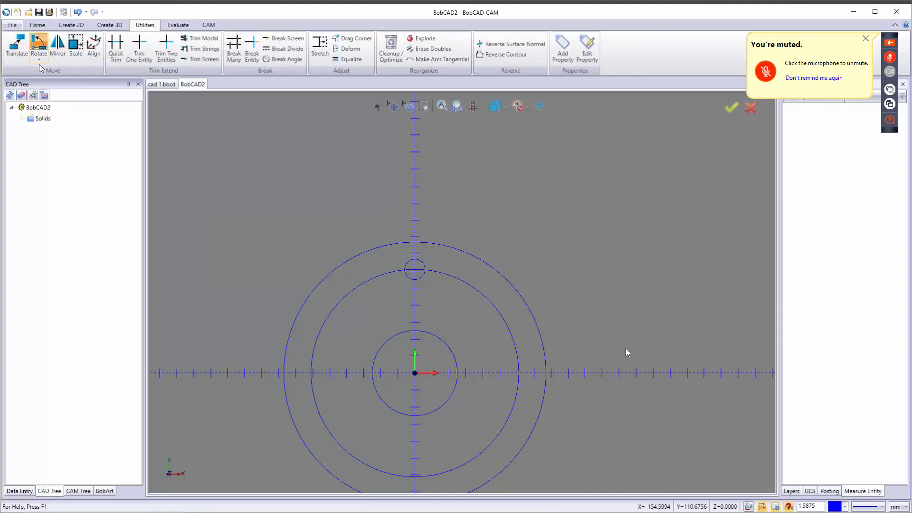
left_click(39, 48)
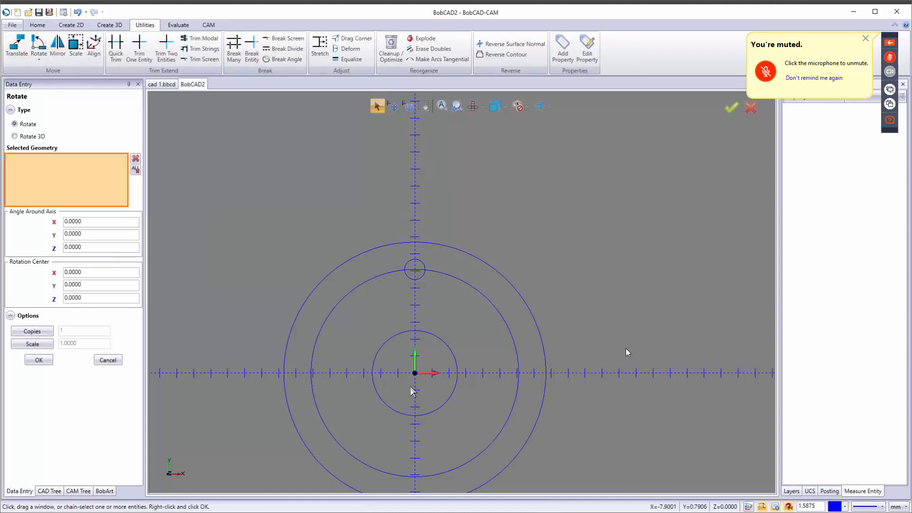
left_click(416, 280)
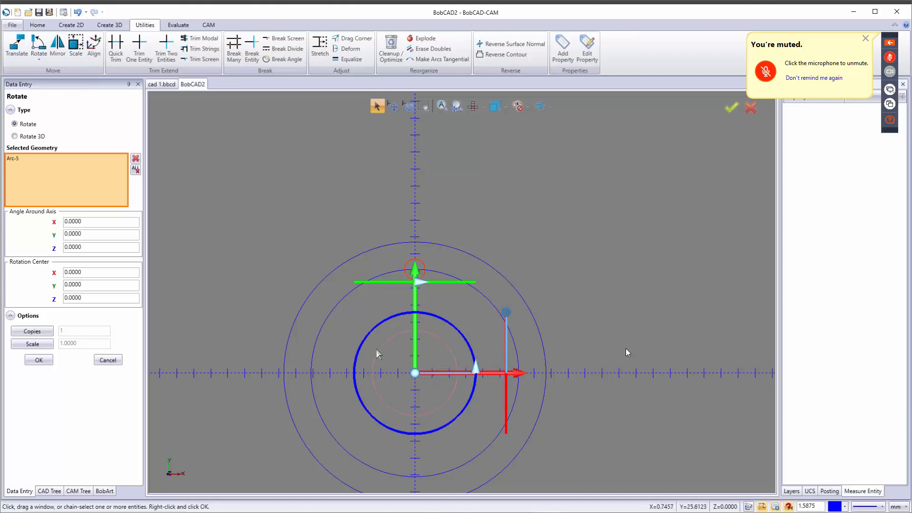
left_click(92, 248)
type("30")
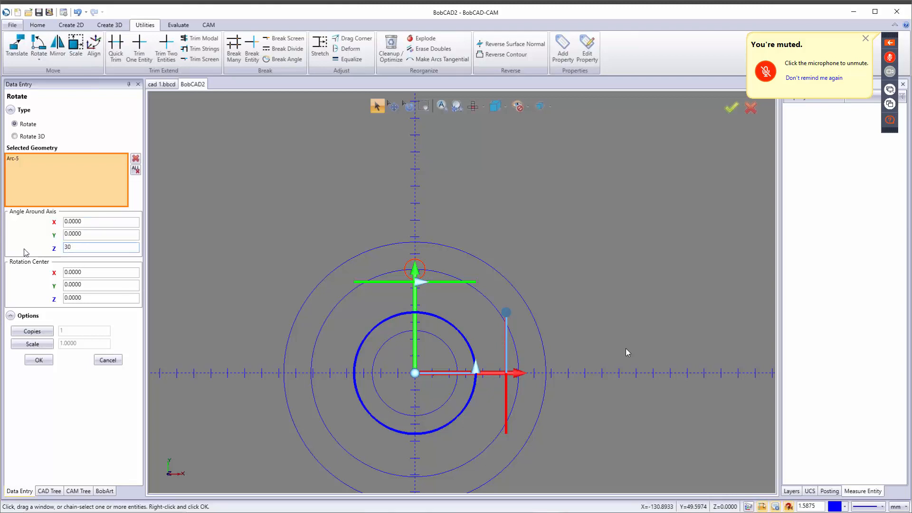
key("Tab")
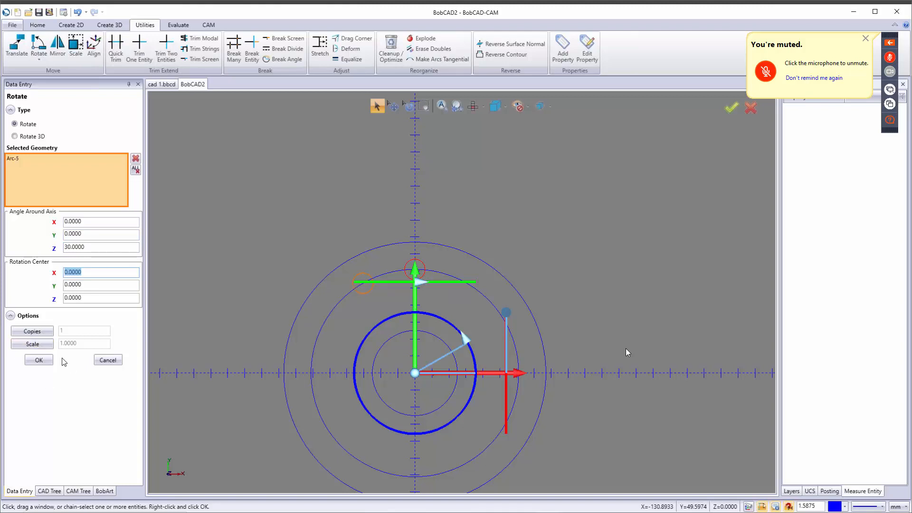
left_click(52, 332)
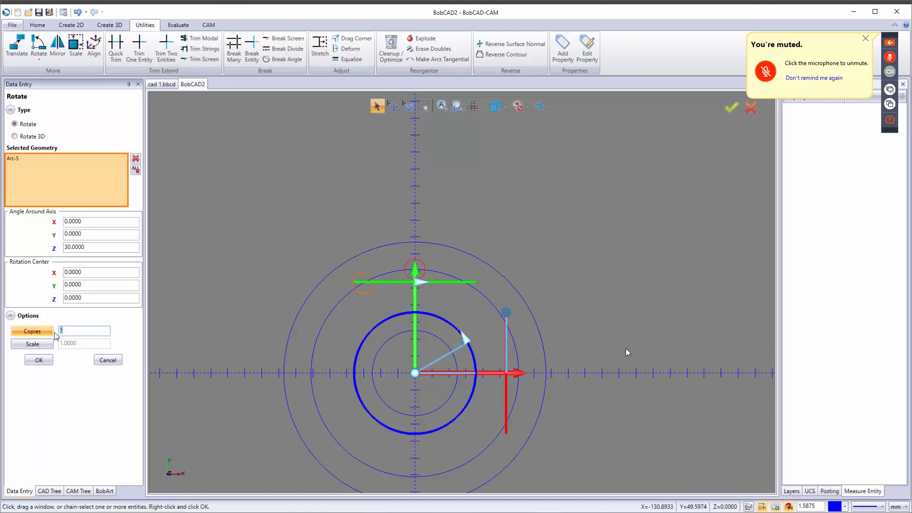
type("2")
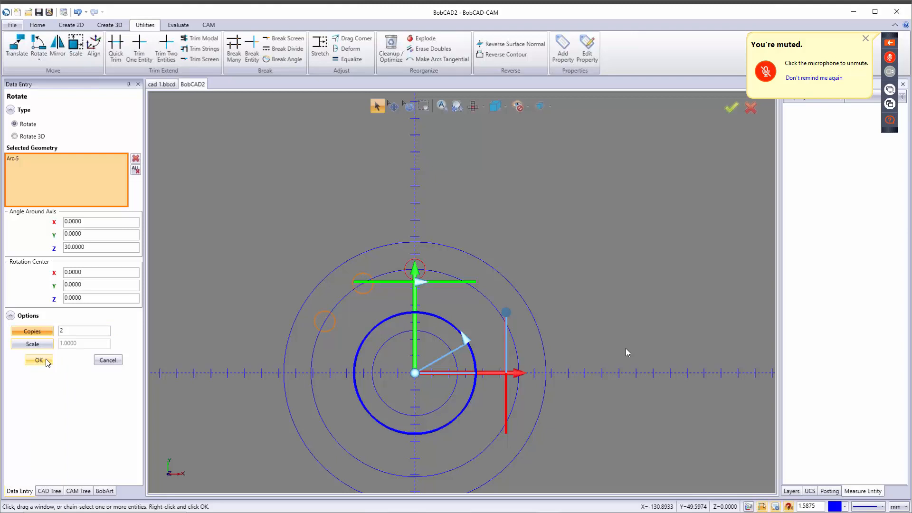
left_click(39, 360)
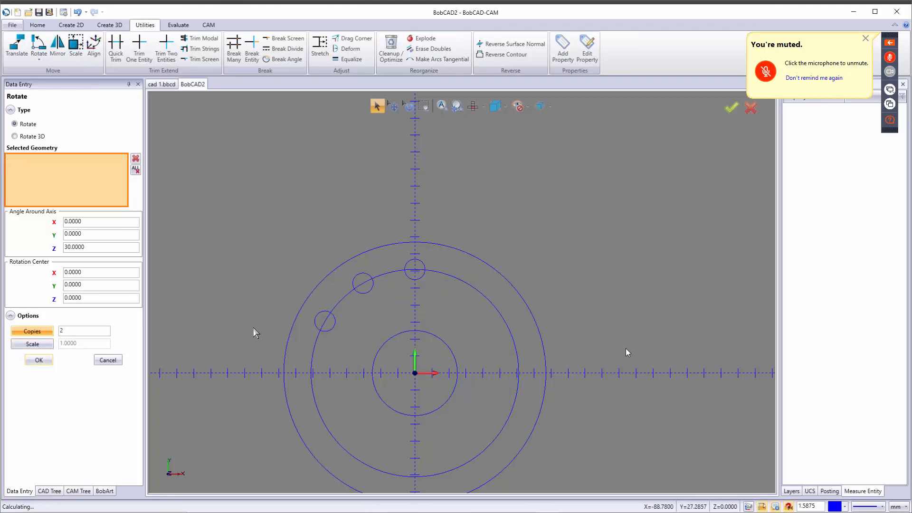
left_click(109, 362)
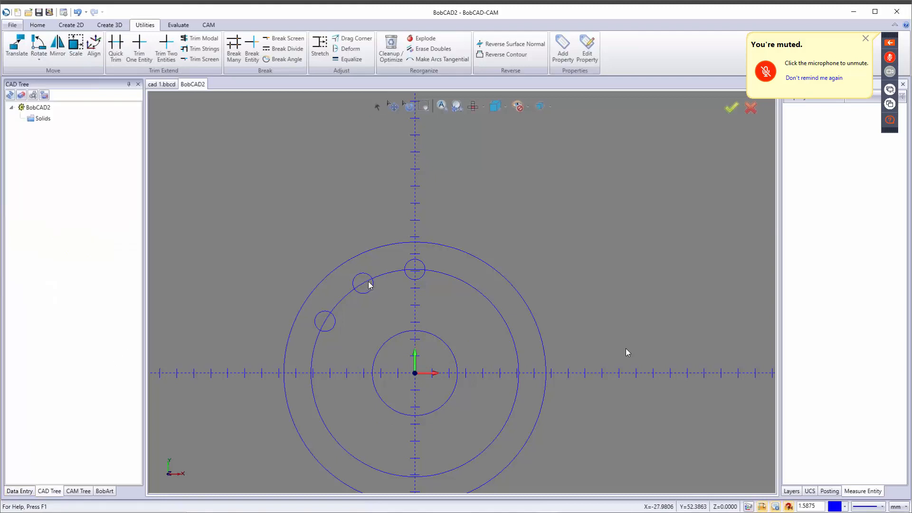
Step: Delete the original small circle at the top of the ring
left_click(377, 105)
left_click(414, 263)
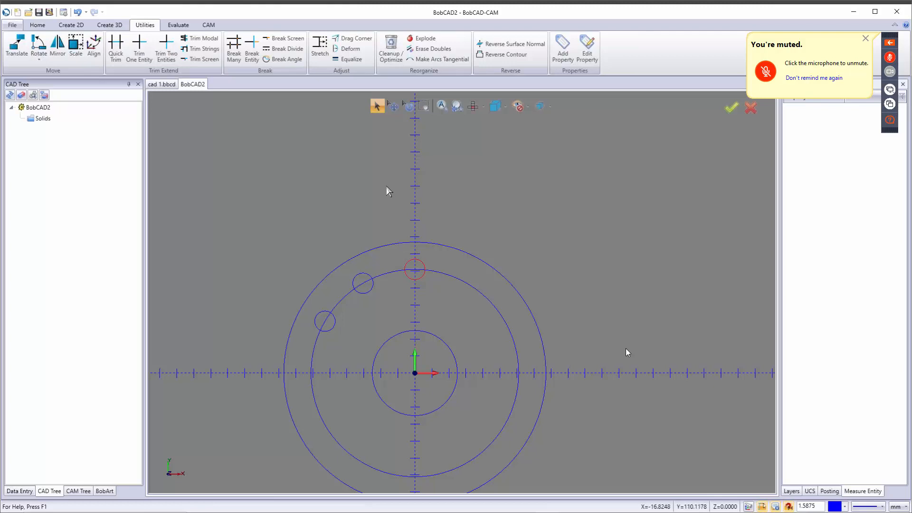
key("Delete")
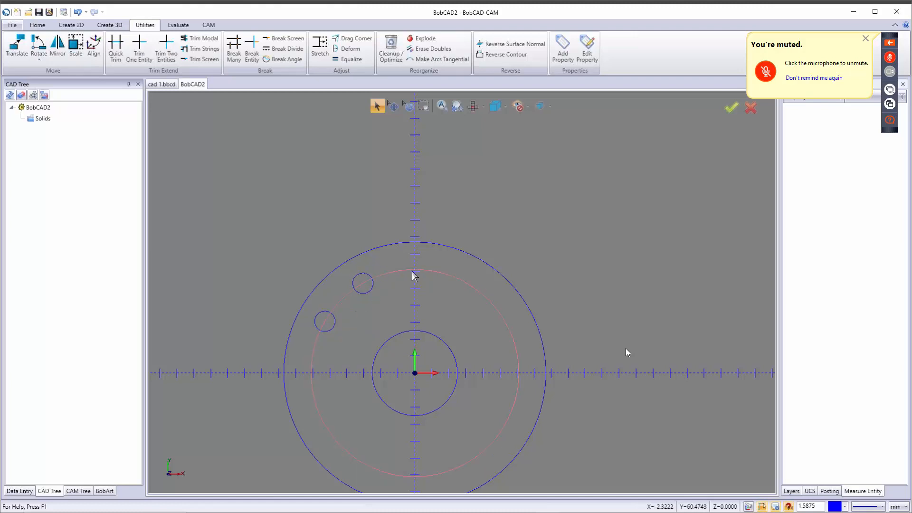
scroll(388, 292, "down", 3)
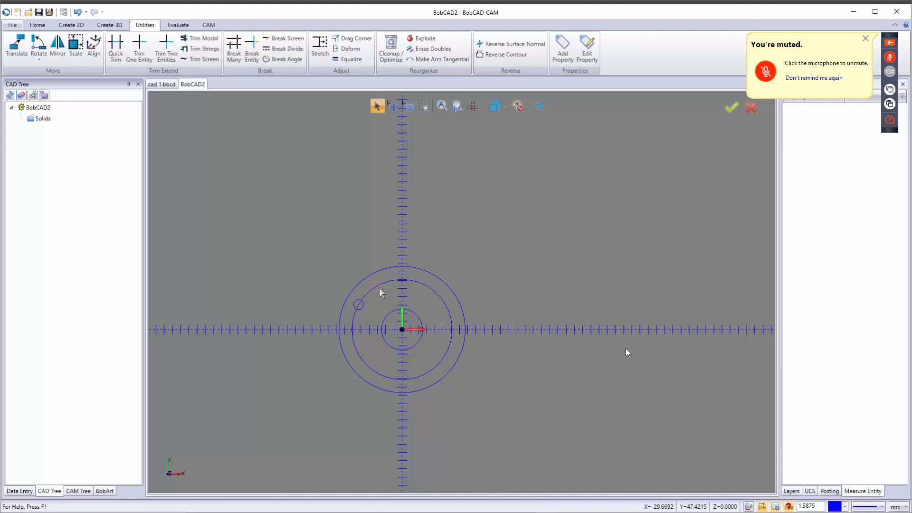
Step: Copy the two hole circles every 90° (360/4) with 3 copies, making eight holes
left_click(39, 46)
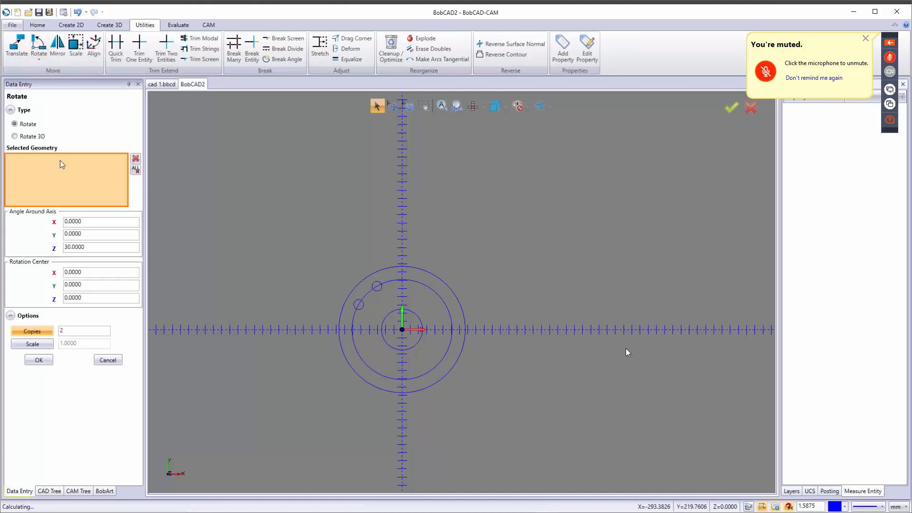
left_click(371, 306)
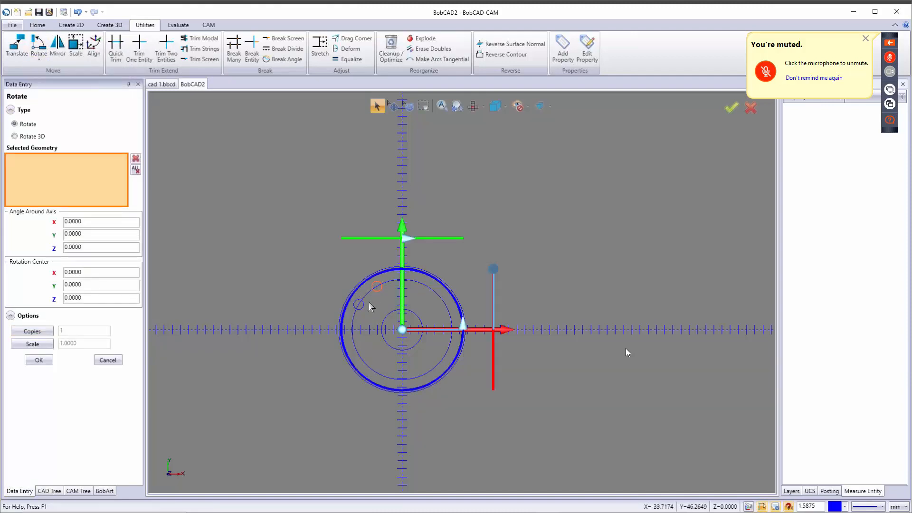
left_click(363, 309)
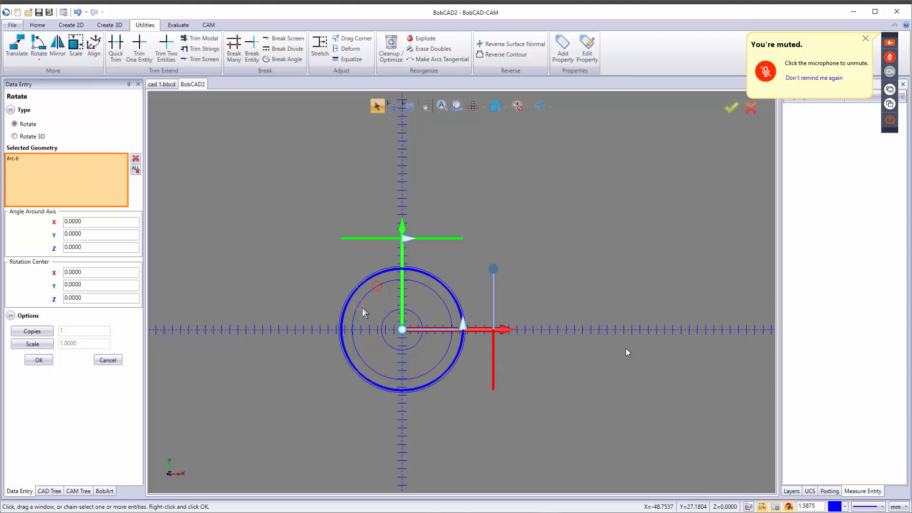
left_click(363, 308)
left_click(72, 248)
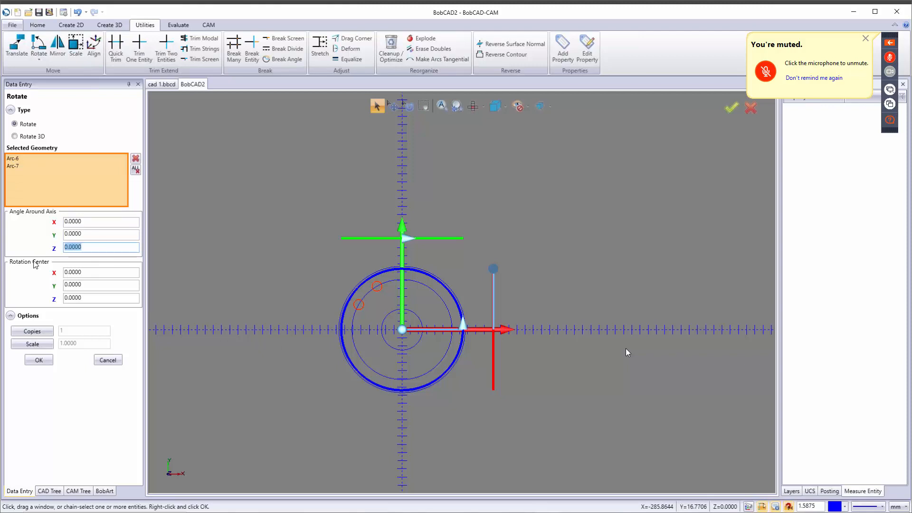
type("360/4")
key("Tab")
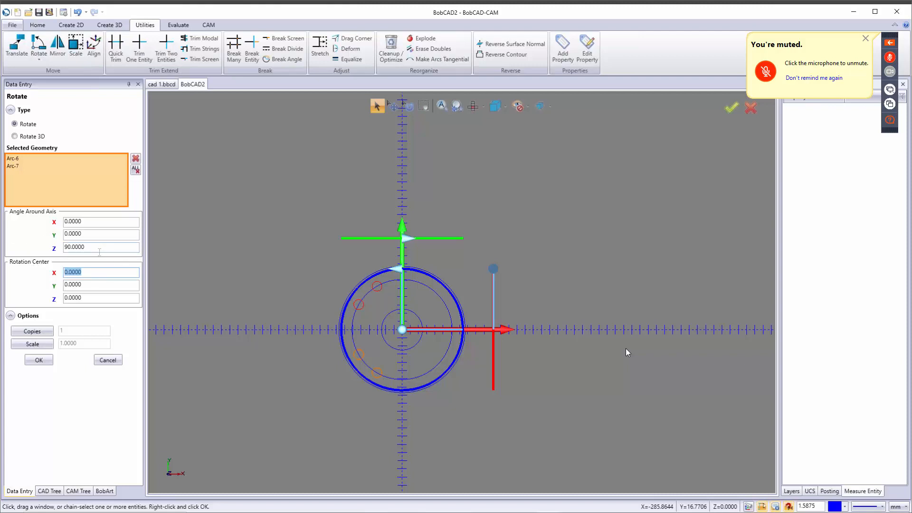
left_click(42, 331)
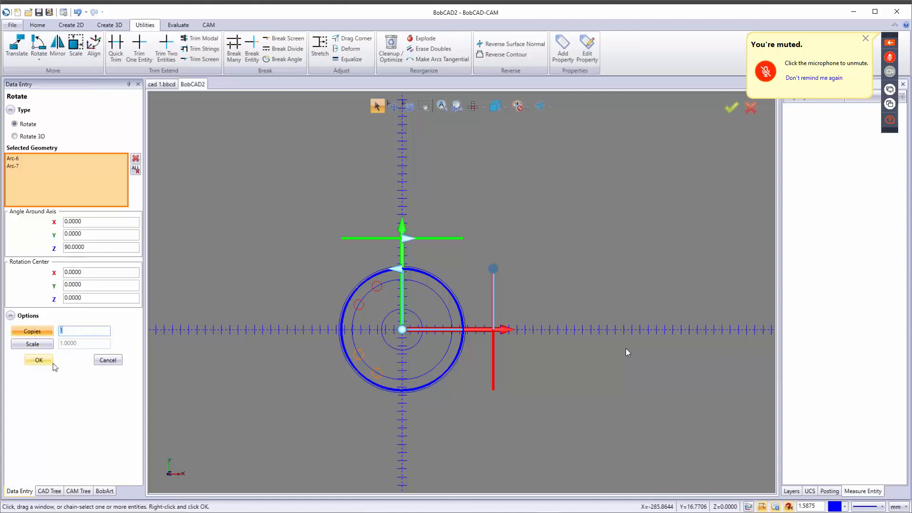
key("Tab")
scroll(403, 316, "up", 4)
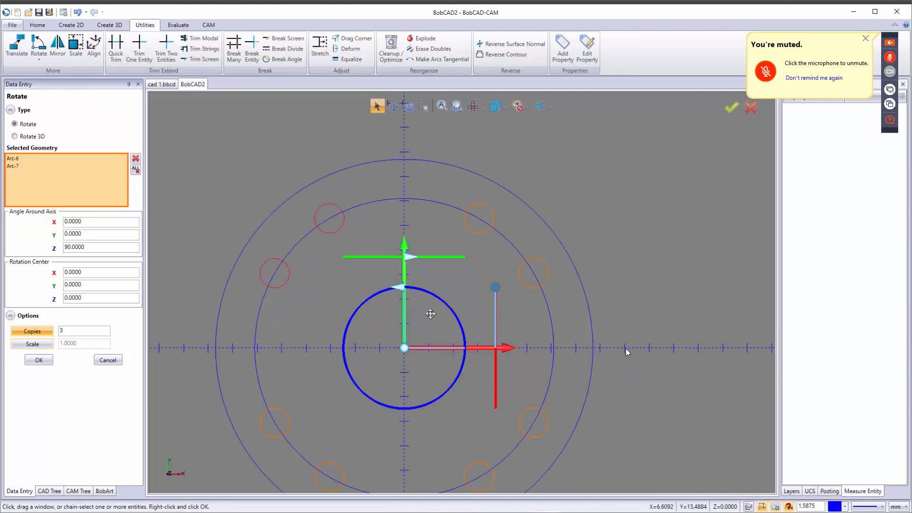
middle_click_drag(409, 325, 438, 308)
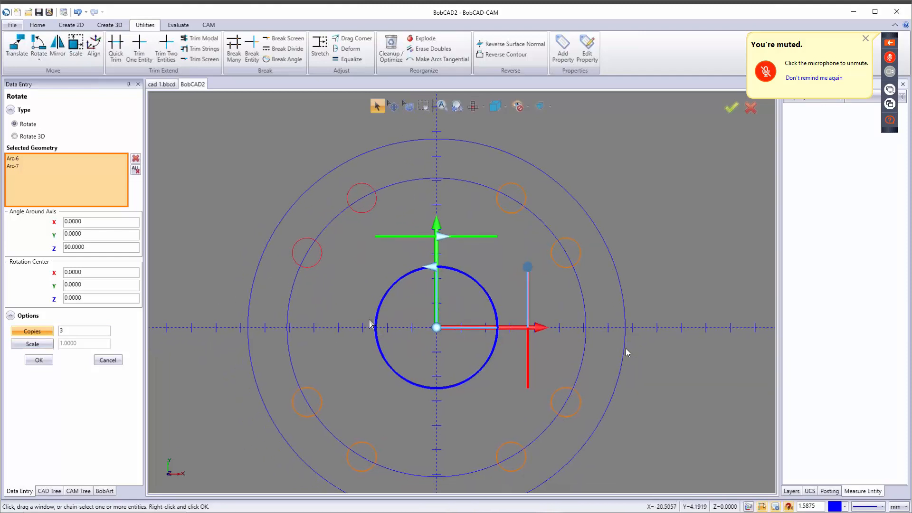
left_click(107, 361)
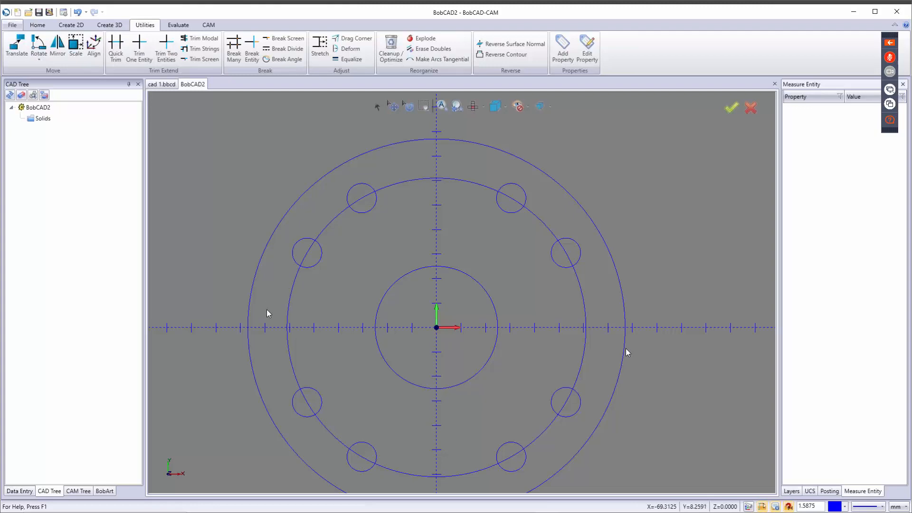
Step: Draw a radial line from the 61 mm circle's right quadrant to the outer circle
left_click(71, 25)
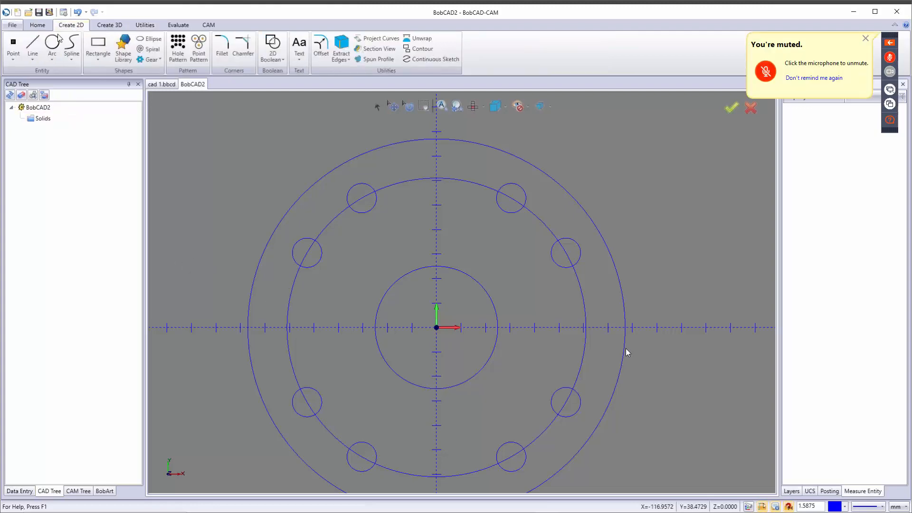
left_click(41, 50)
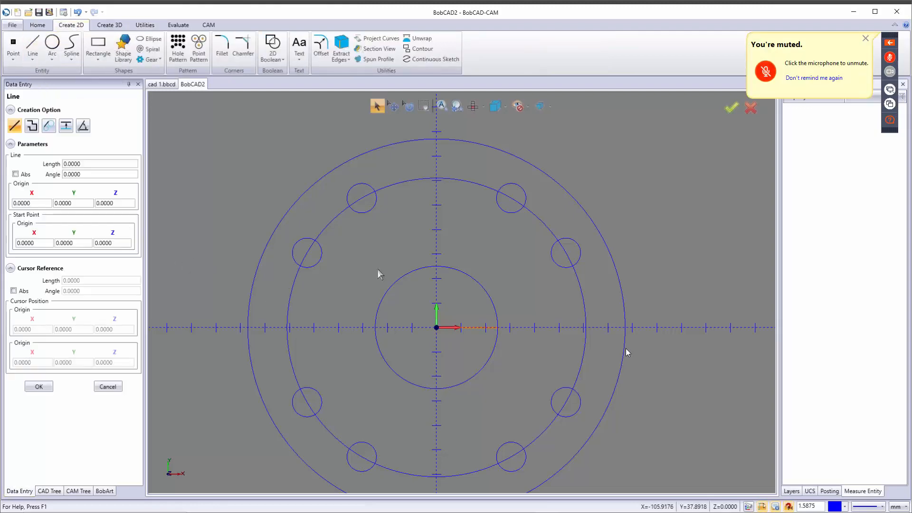
left_click(587, 328)
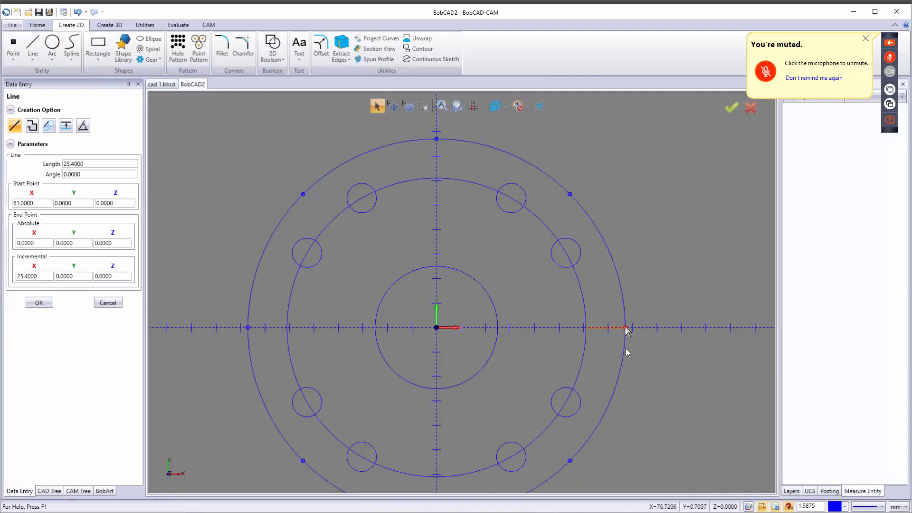
left_click(625, 327)
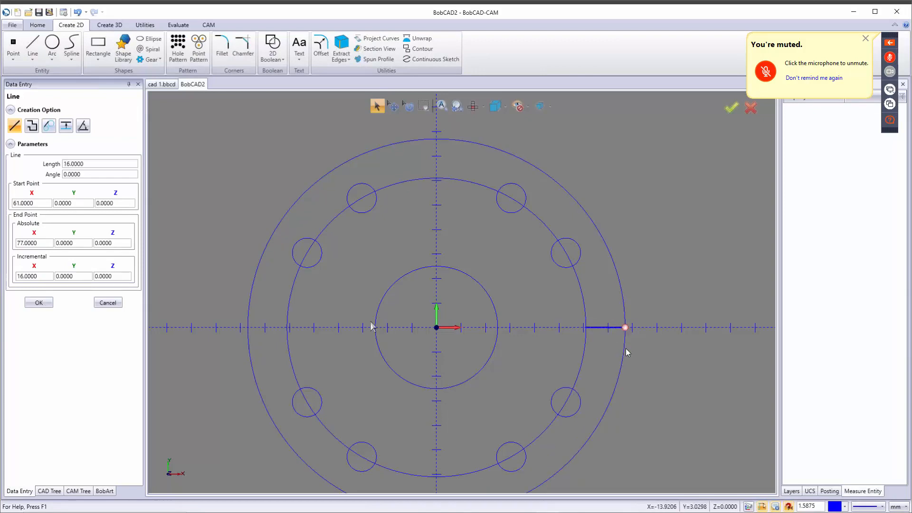
left_click(107, 303)
middle_click_drag(459, 357, 528, 328)
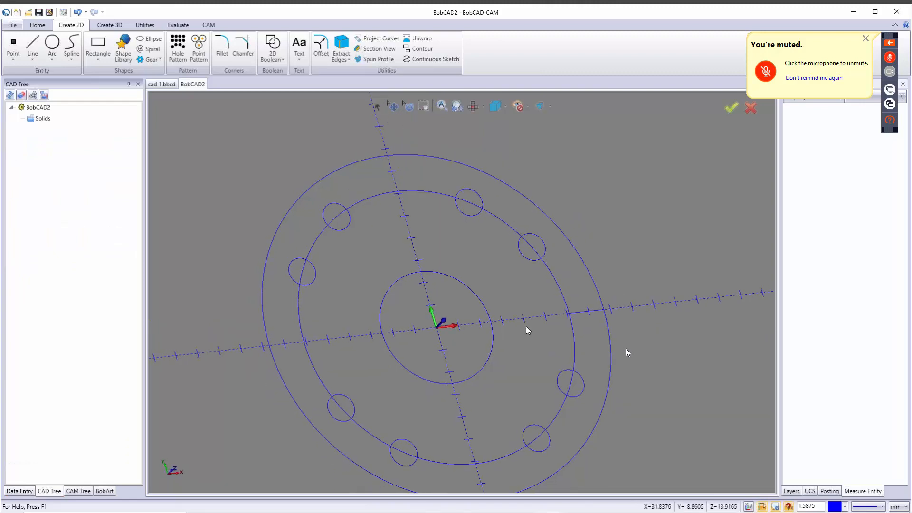
scroll(573, 320, "up", 3)
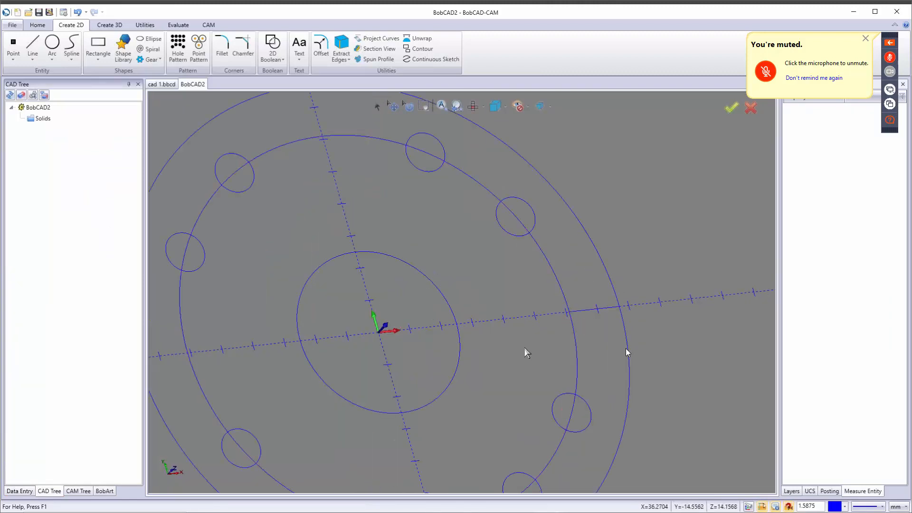
key("t")
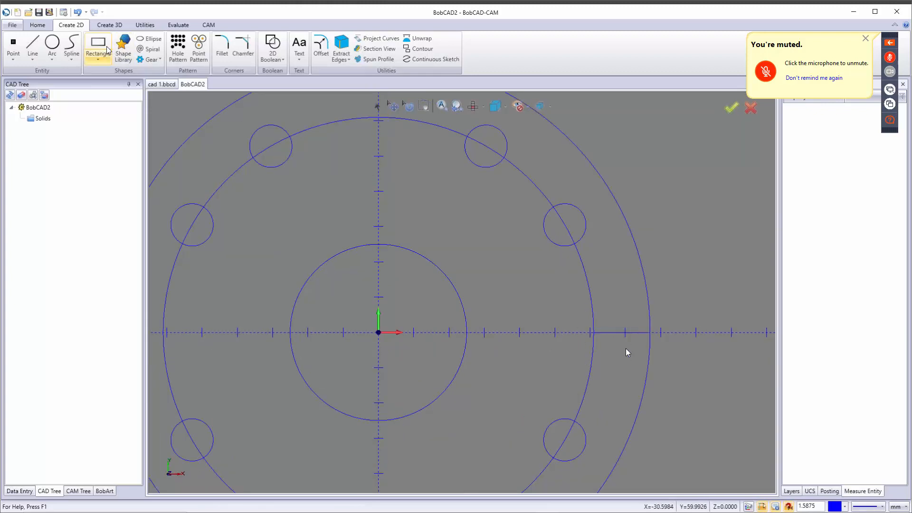
Step: Rotate the radial line 15° about the origin
left_click(145, 25)
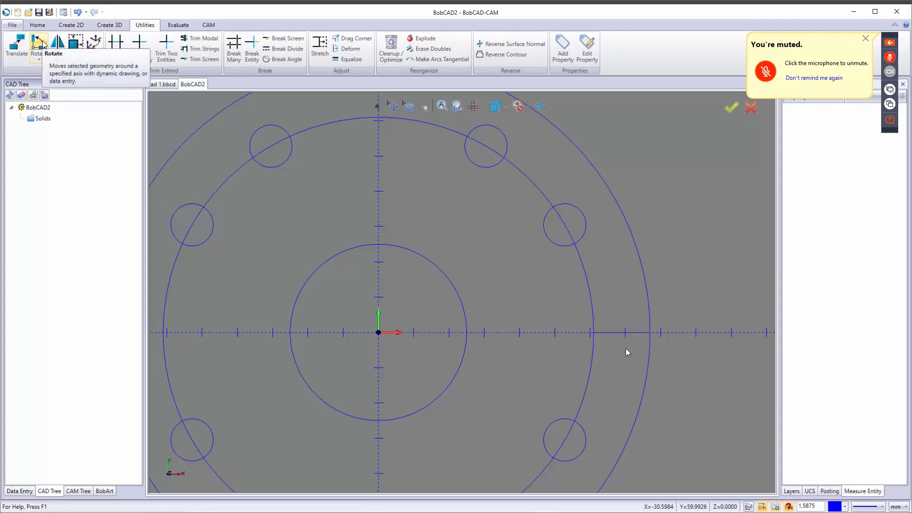
left_click(34, 42)
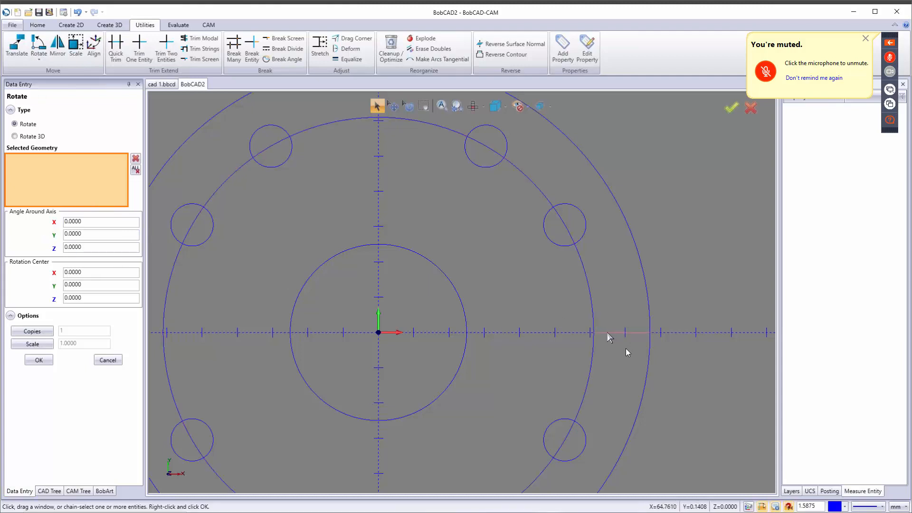
left_click(608, 333)
left_click(88, 248)
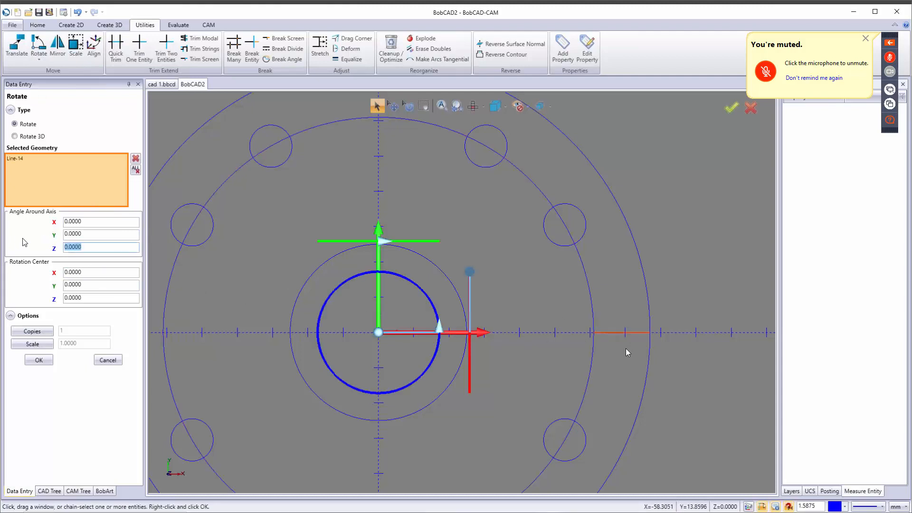
type("15")
key("Tab")
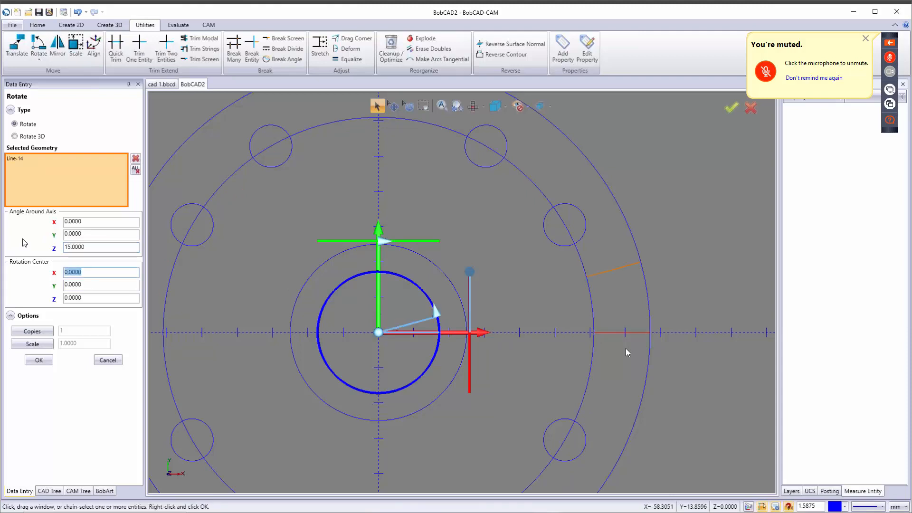
left_click(45, 360)
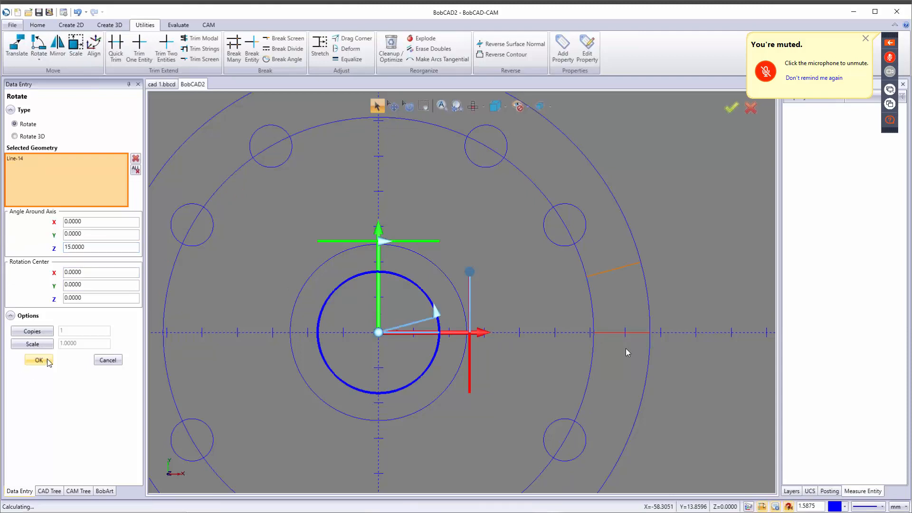
Step: Copy the line at -30° to create its partner at -15°
left_click(617, 269)
left_click_drag(99, 248, 16, 245)
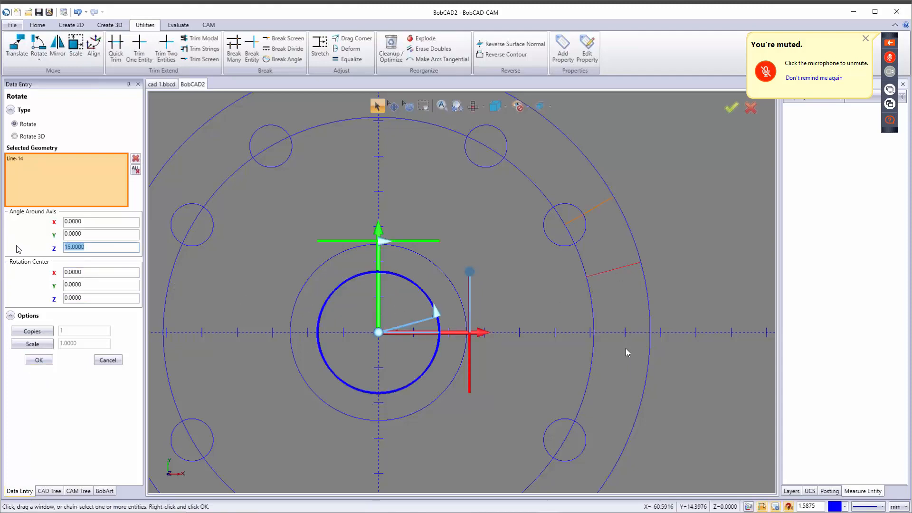
type("-30")
key("Tab")
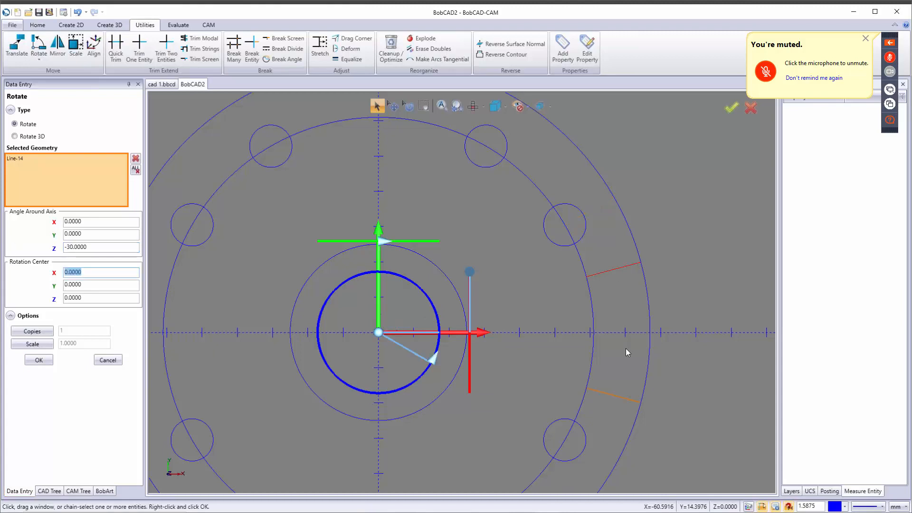
left_click(41, 331)
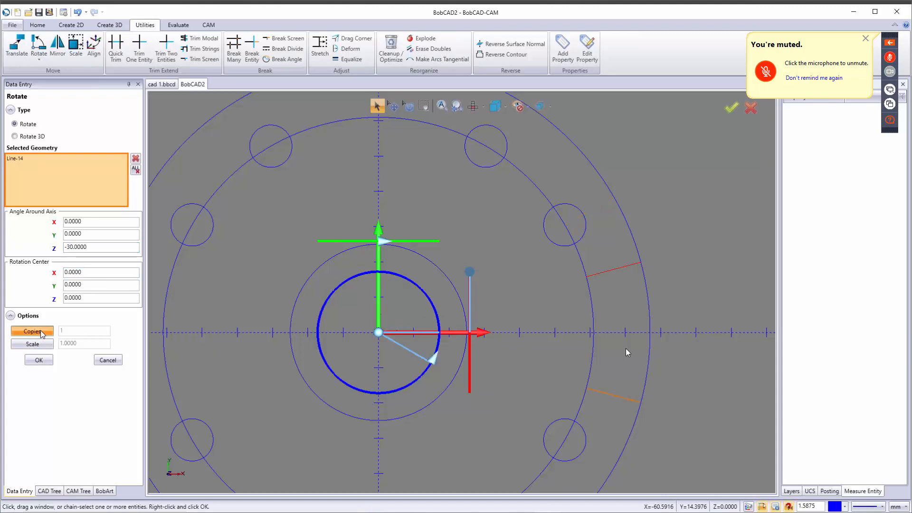
left_click(39, 360)
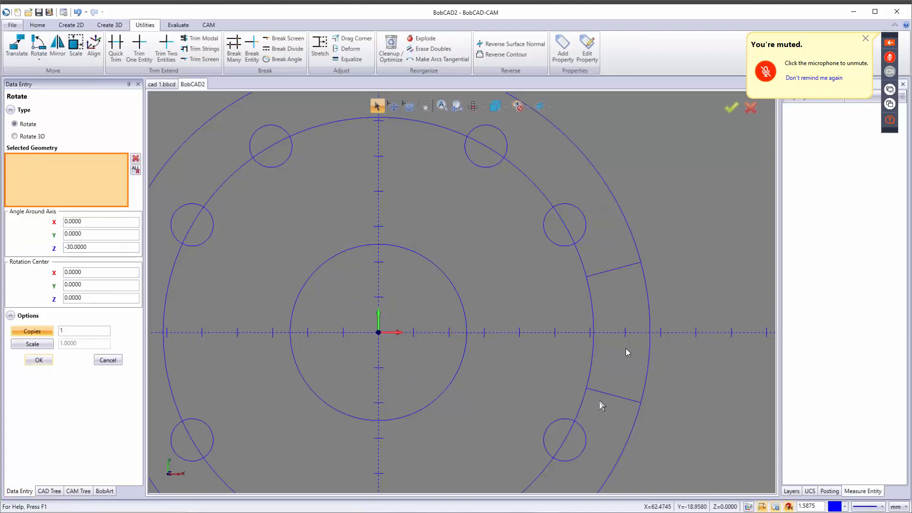
scroll(600, 400, "down", 2)
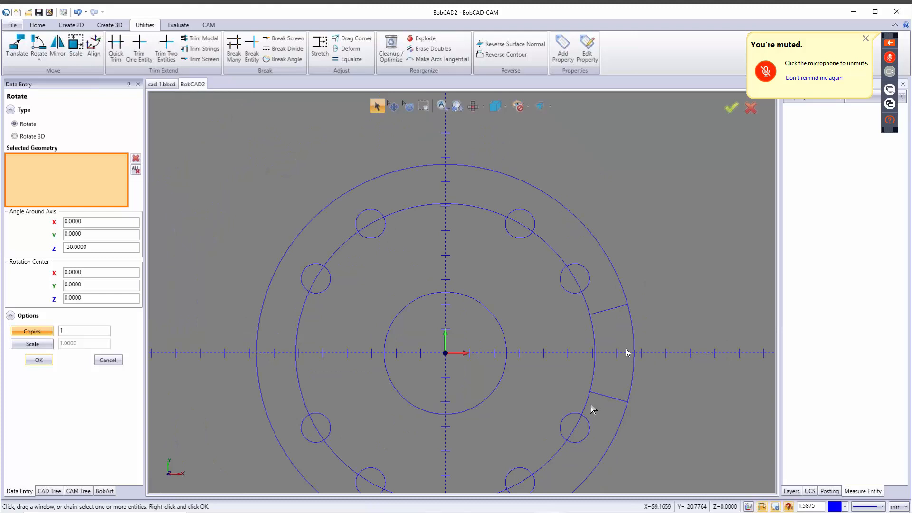
Step: Copy both radial lines every 90° (360/4) with 3 copies around the flange
left_click(612, 310)
scroll(598, 337, "up", 5)
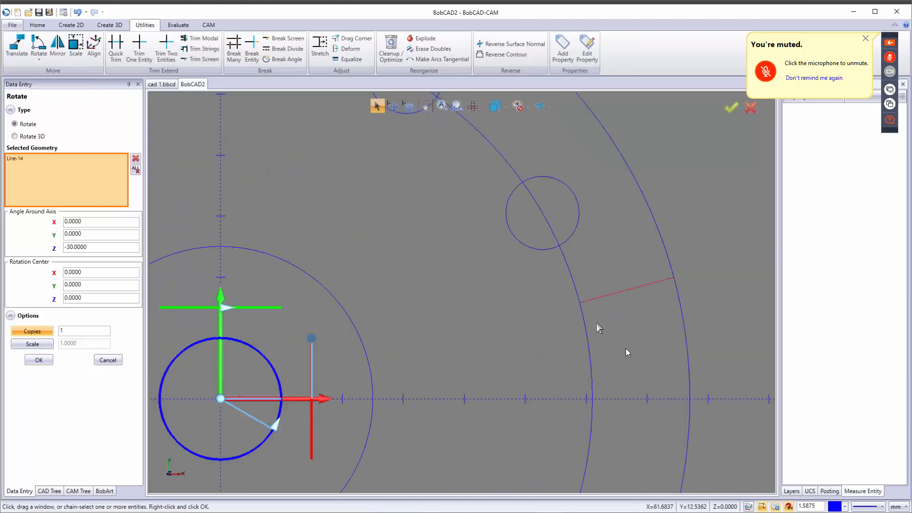
scroll(569, 298, "down", 5)
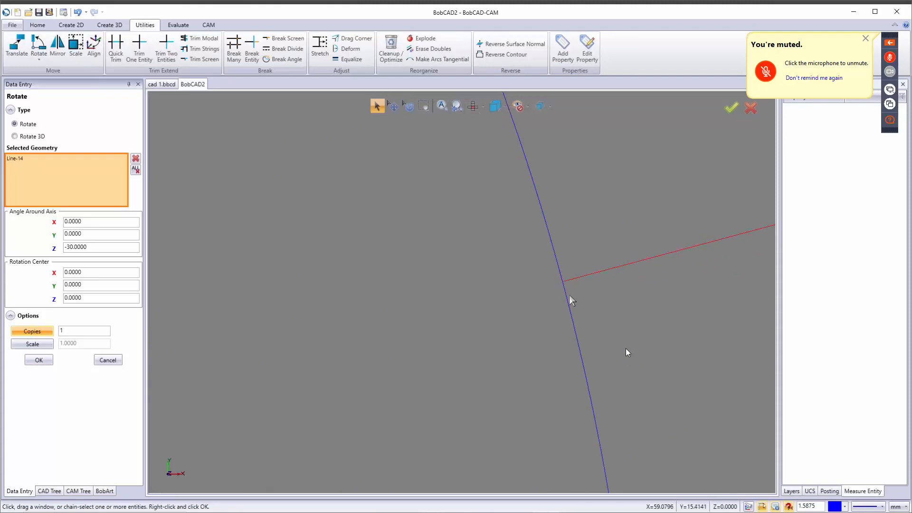
scroll(572, 299, "down", 2)
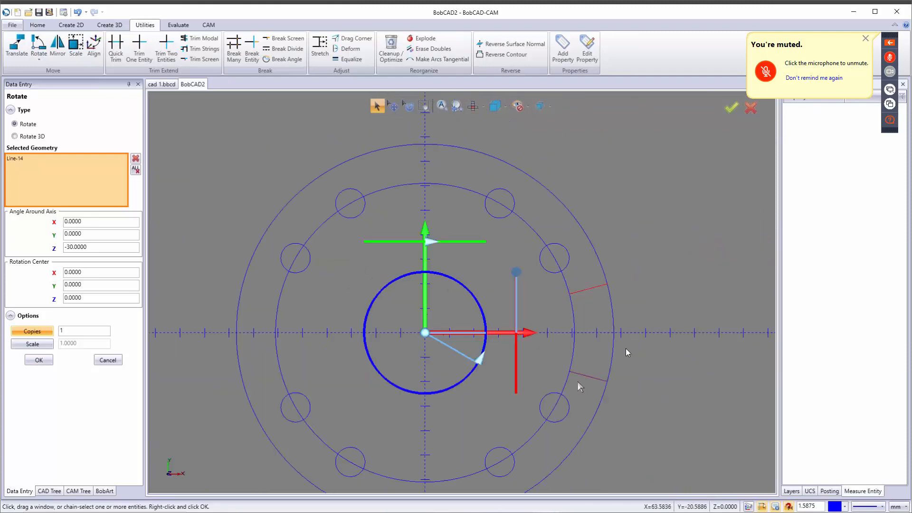
scroll(570, 366, "up", 8)
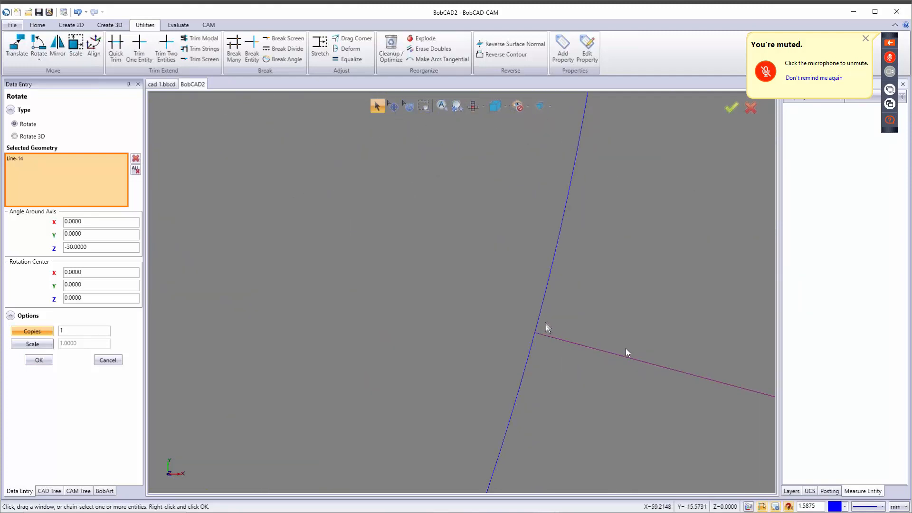
scroll(545, 323, "up", 4)
scroll(517, 352, "down", 5)
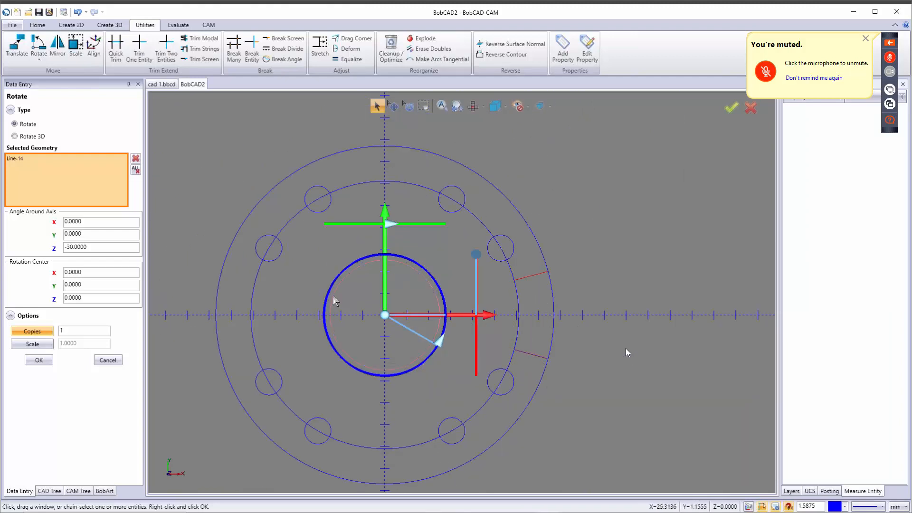
left_click_drag(86, 247, 18, 249)
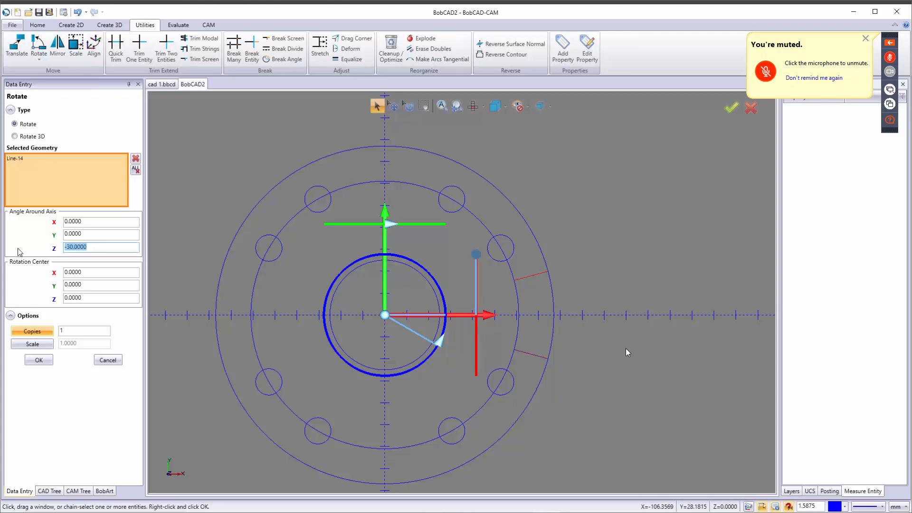
type("360/4")
key("Tab")
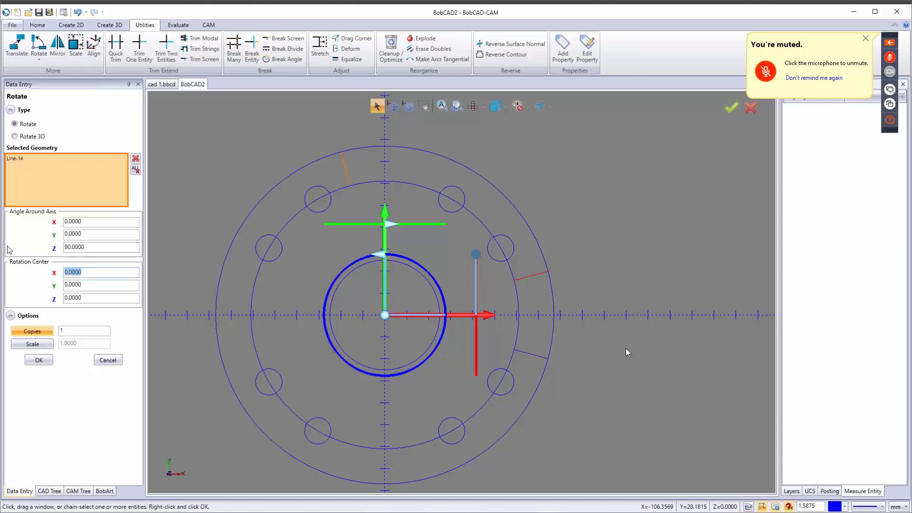
left_click(529, 356)
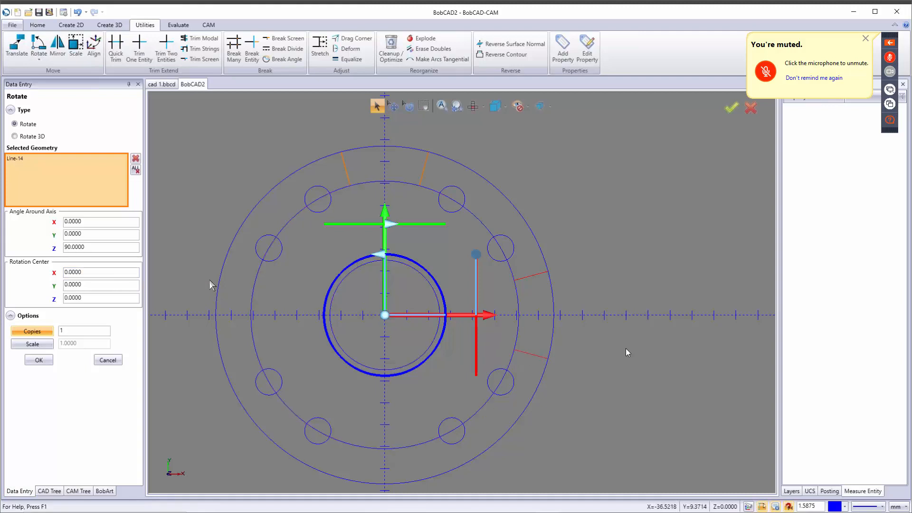
double_click(66, 331)
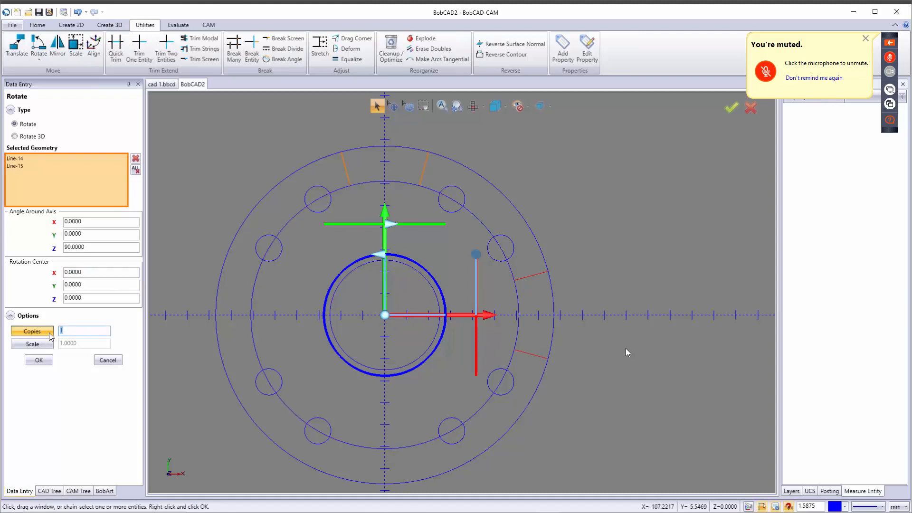
type("3")
left_click(39, 360)
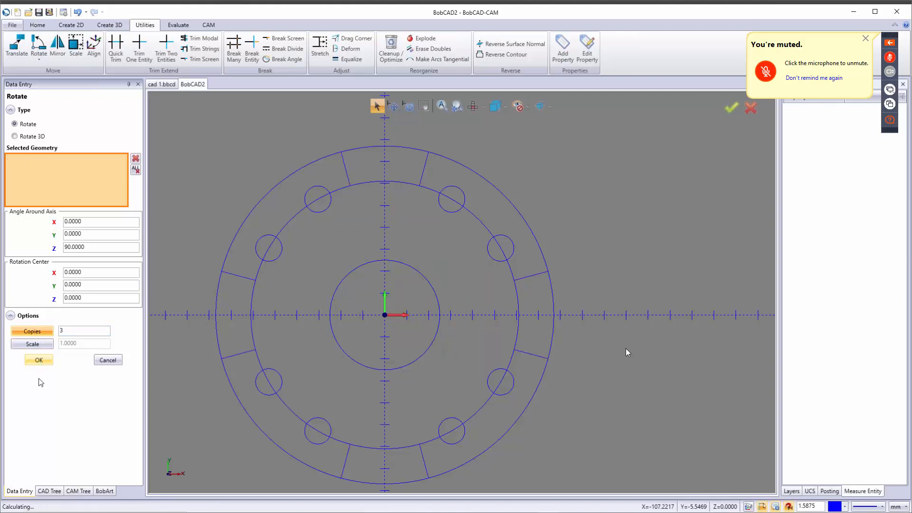
left_click(108, 360)
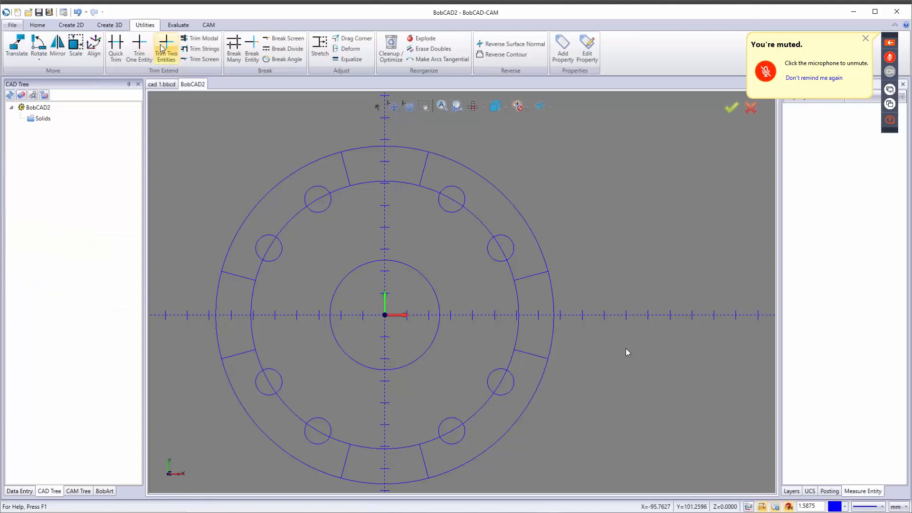
Step: Quick-trim the inner arcs around the upper-left, left and lower-left holes and the left notch's outer arc
left_click(115, 47)
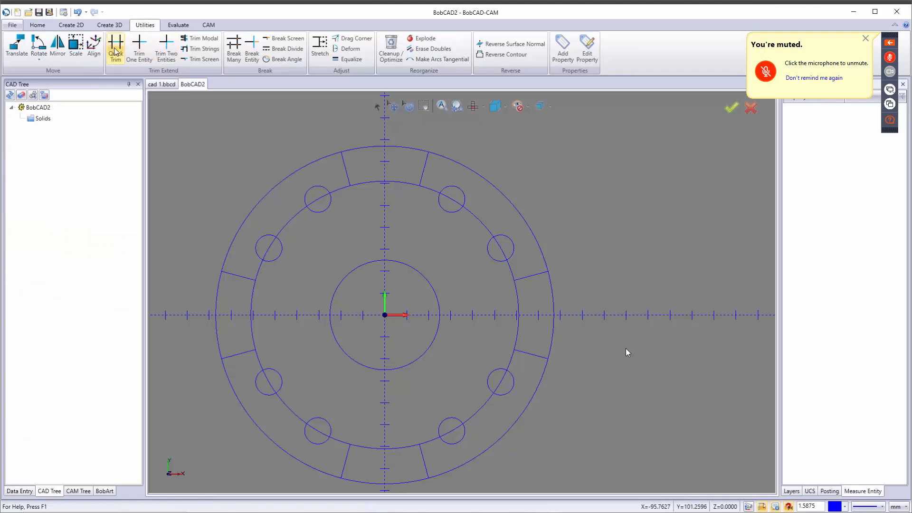
left_click(319, 200)
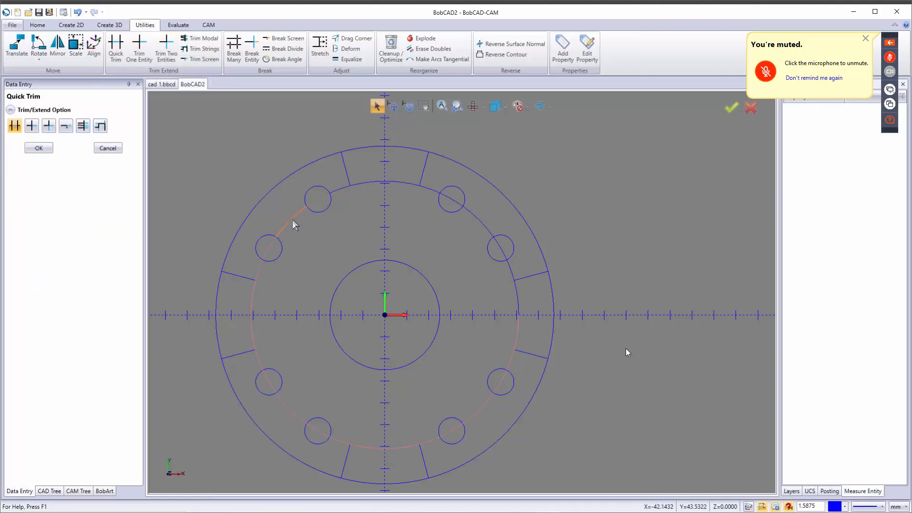
left_click(293, 219)
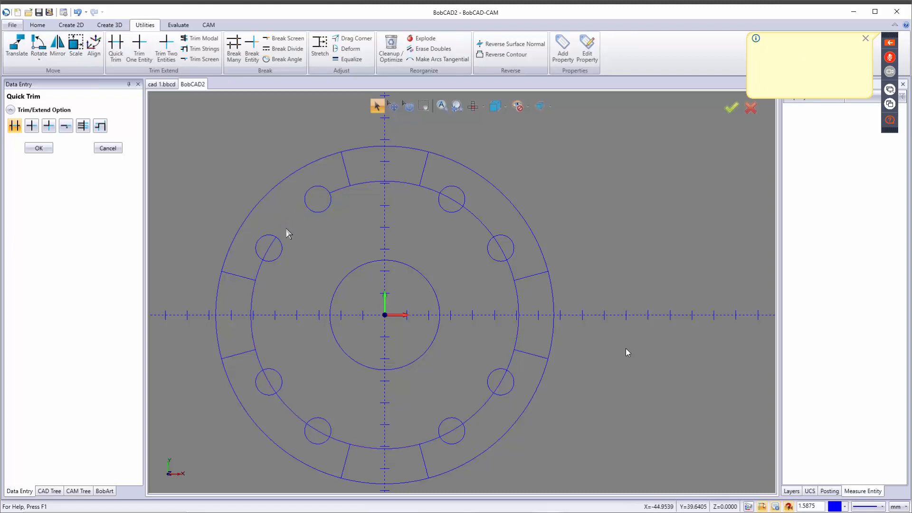
left_click(335, 190)
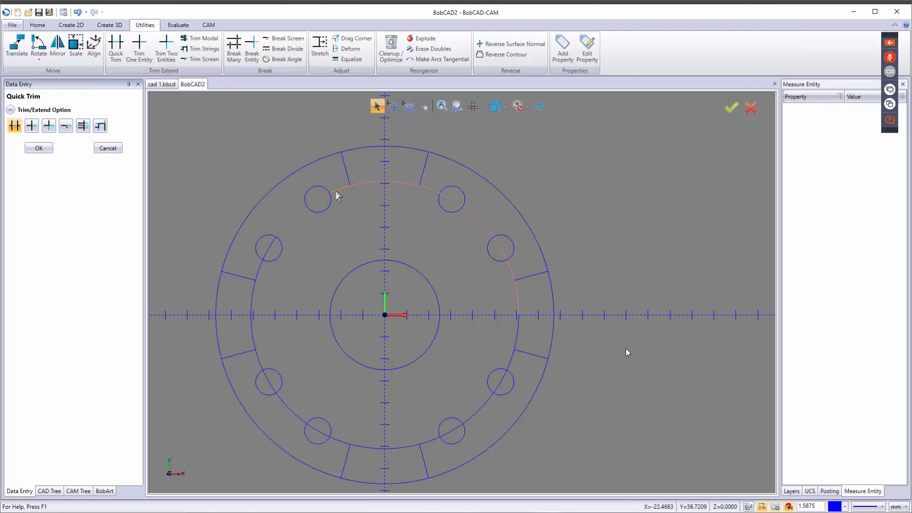
left_click(261, 267)
left_click(269, 254)
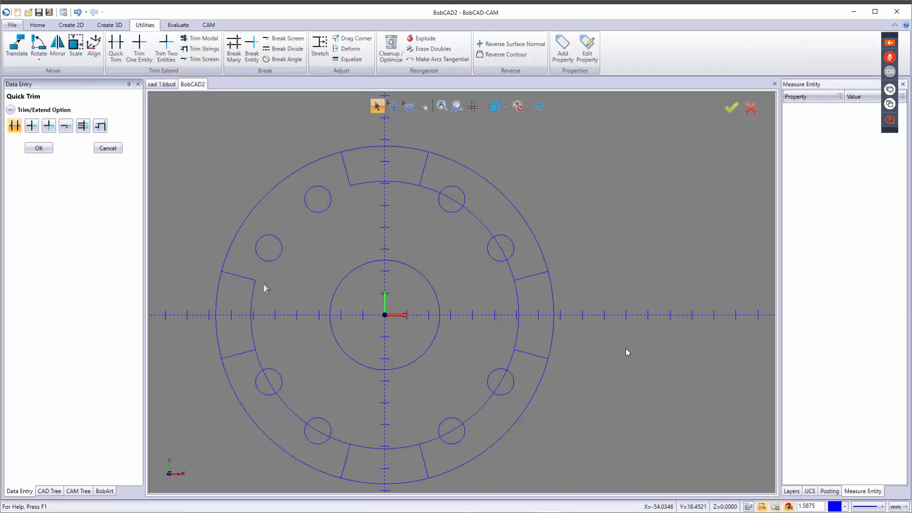
left_click(254, 309)
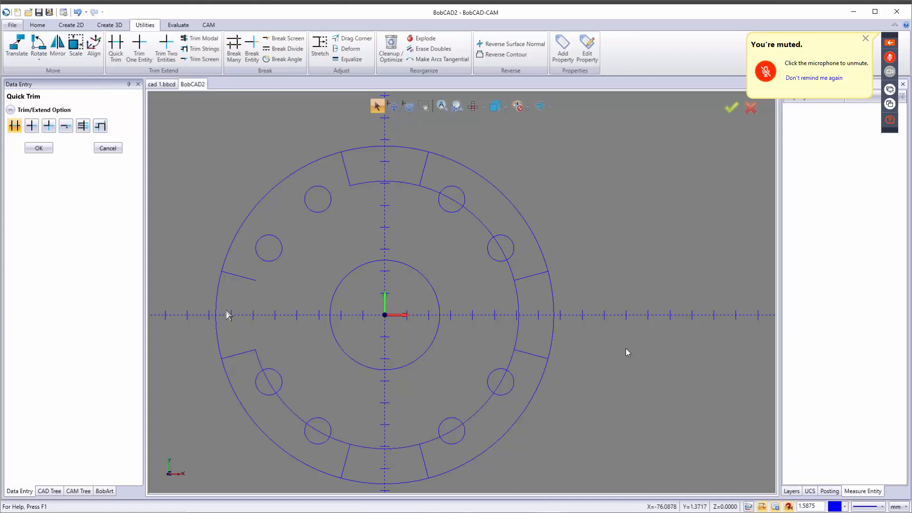
key("ctrl+z")
left_click(217, 315)
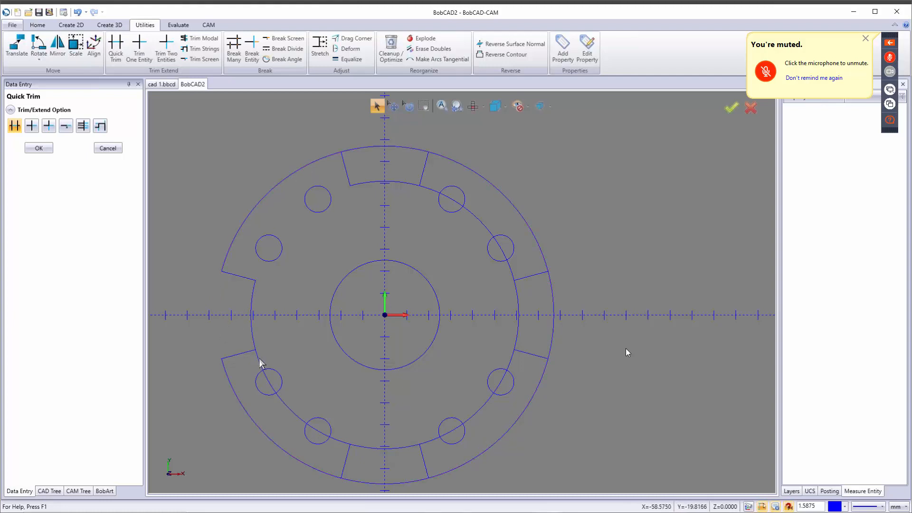
left_click(269, 384)
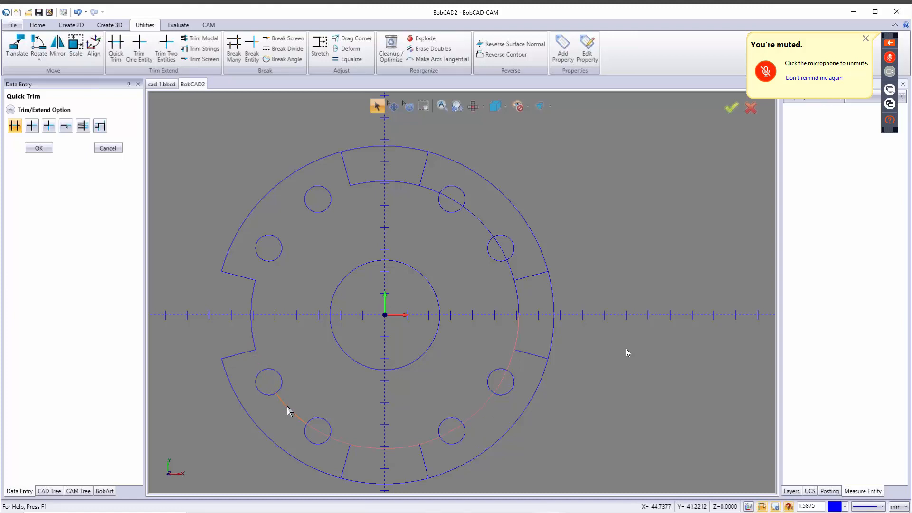
left_click(287, 406)
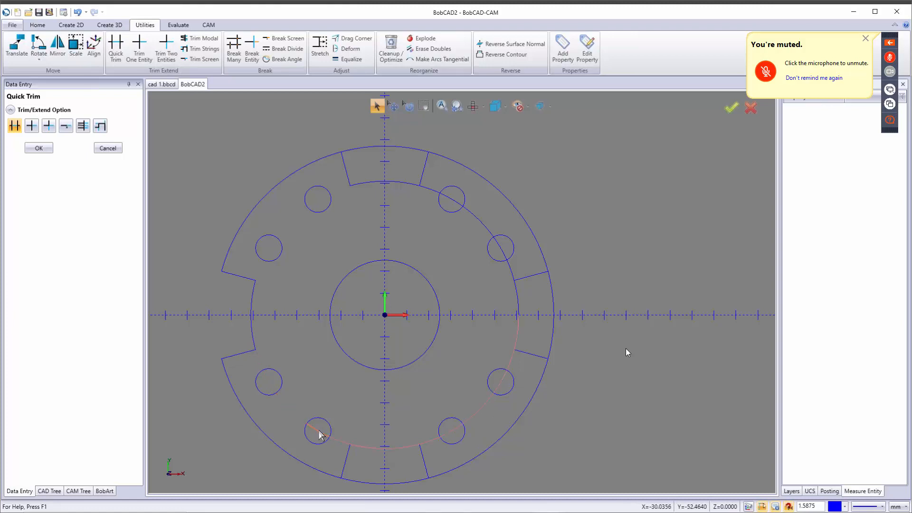
left_click(349, 445)
Step: Trim the remaining right-side inner arcs and open the top, bottom and right notches
left_click(435, 443)
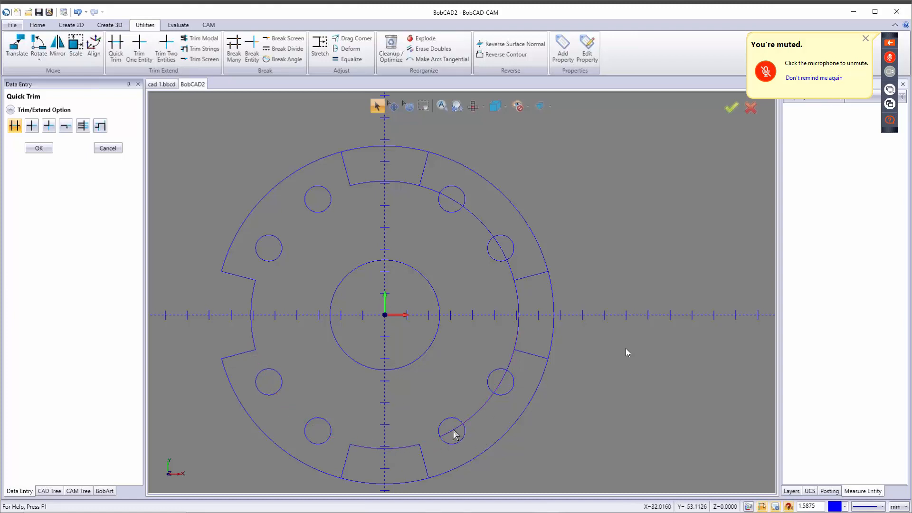
left_click(455, 433)
left_click(476, 412)
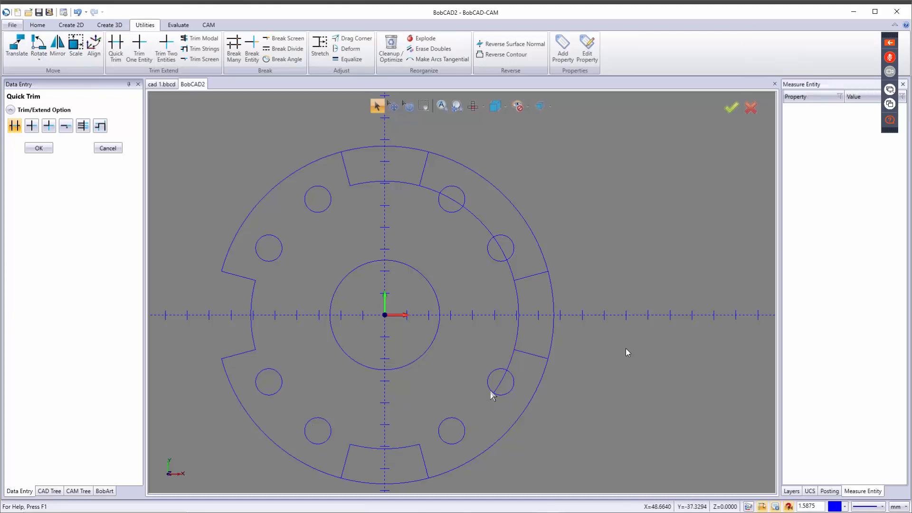
left_click(502, 377)
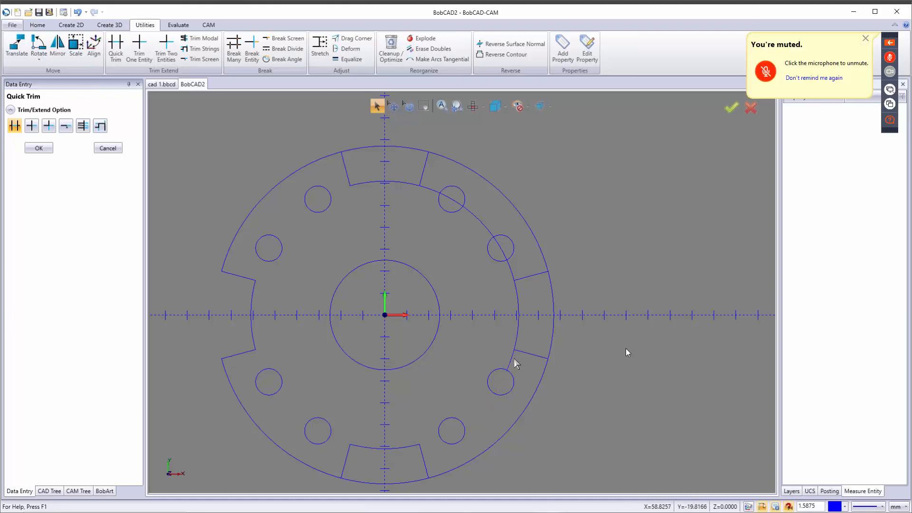
left_click(518, 354)
left_click(509, 271)
left_click(499, 249)
left_click(481, 229)
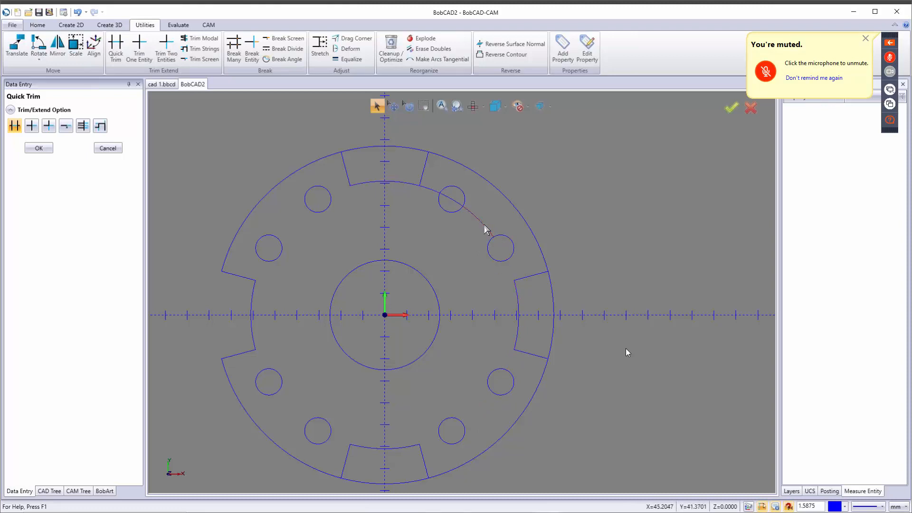
left_click(456, 203)
left_click(429, 188)
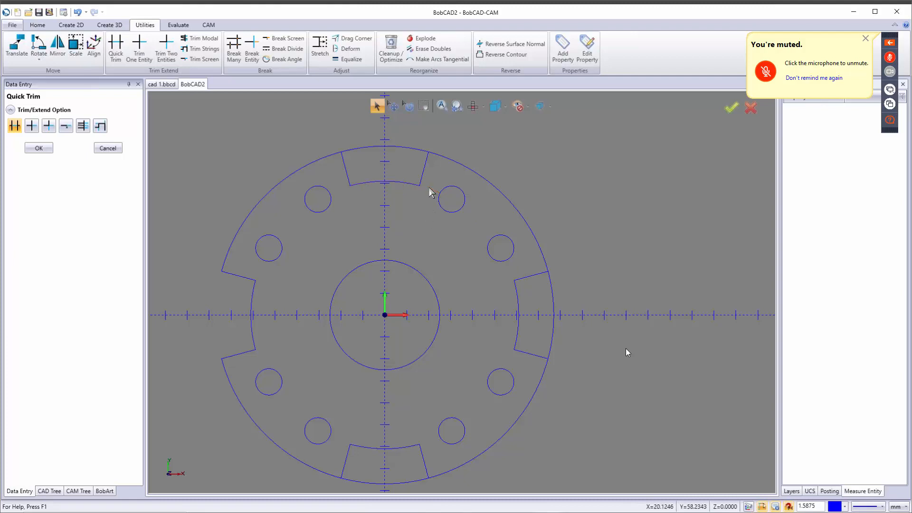
left_click(380, 145)
left_click(380, 483)
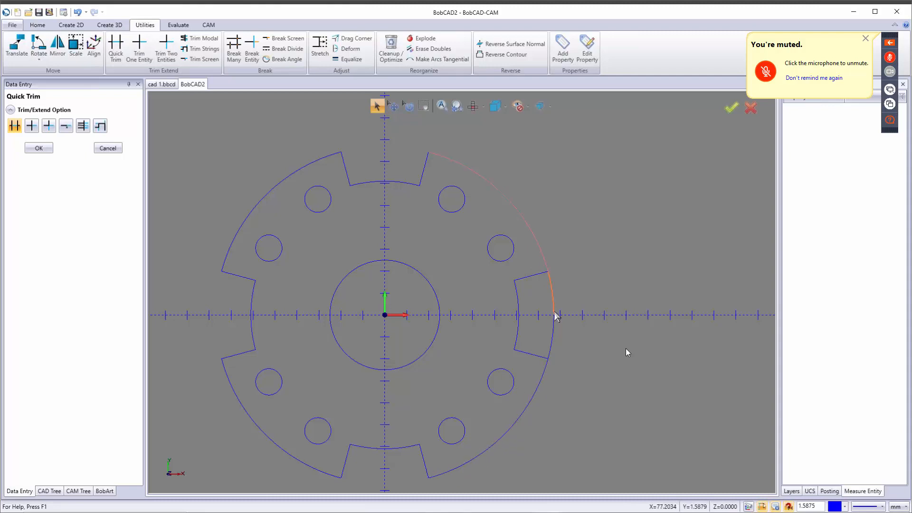
left_click(553, 329)
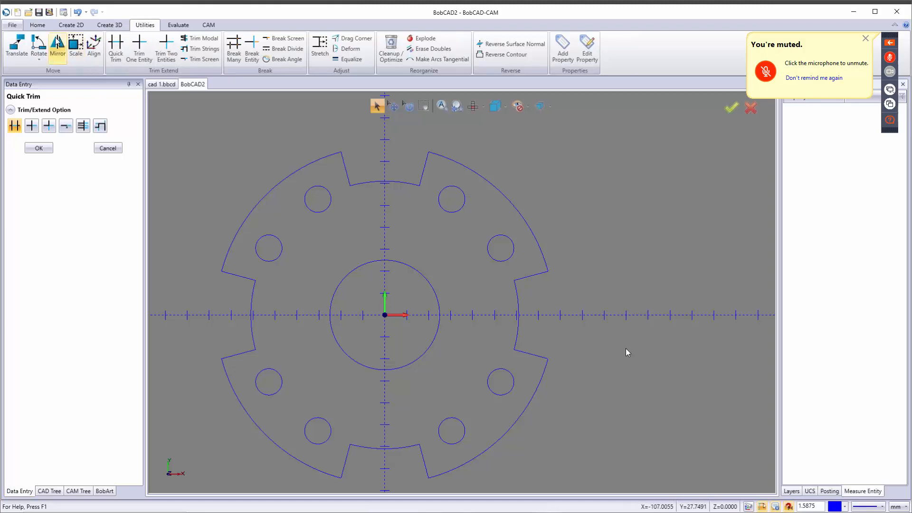
left_click(71, 25)
Step: Draw a 12 × 12 square centred at X 25, Y 0 on the 25 mm circle
left_click(98, 46)
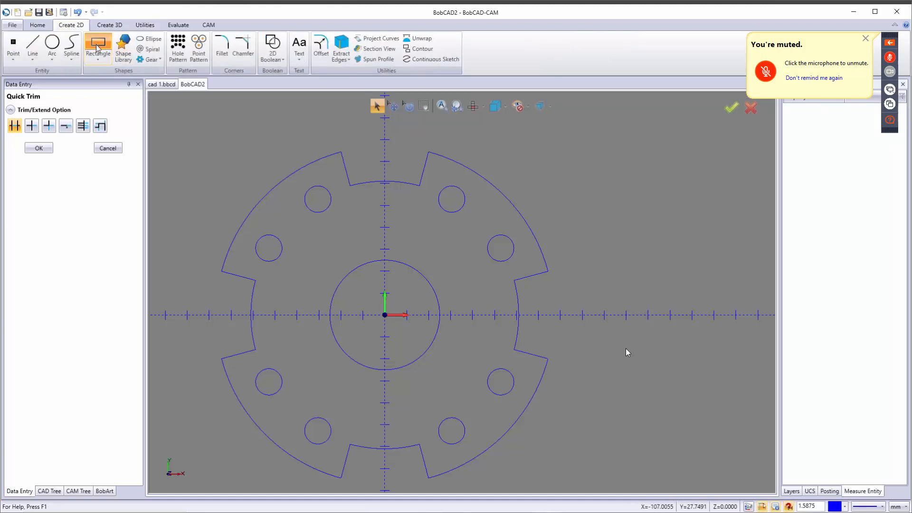
left_click_drag(94, 164, 19, 169)
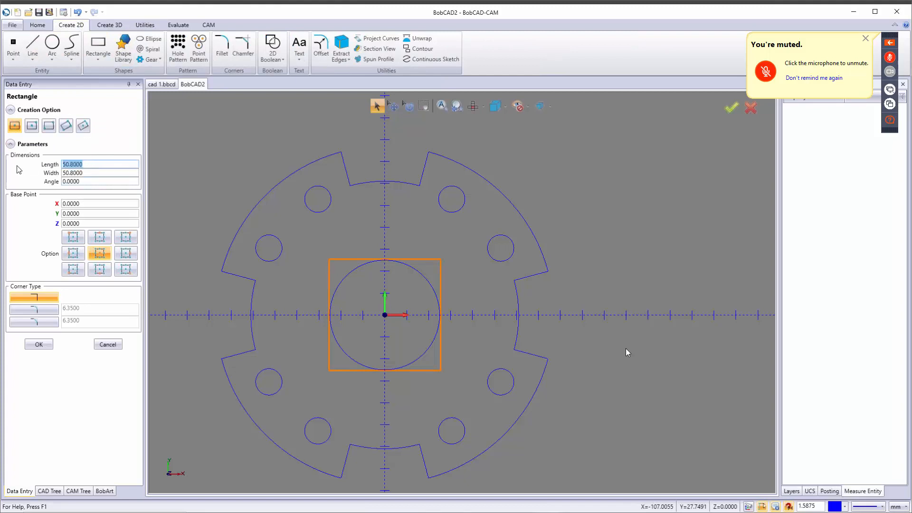
type("12")
key("Tab")
type("12")
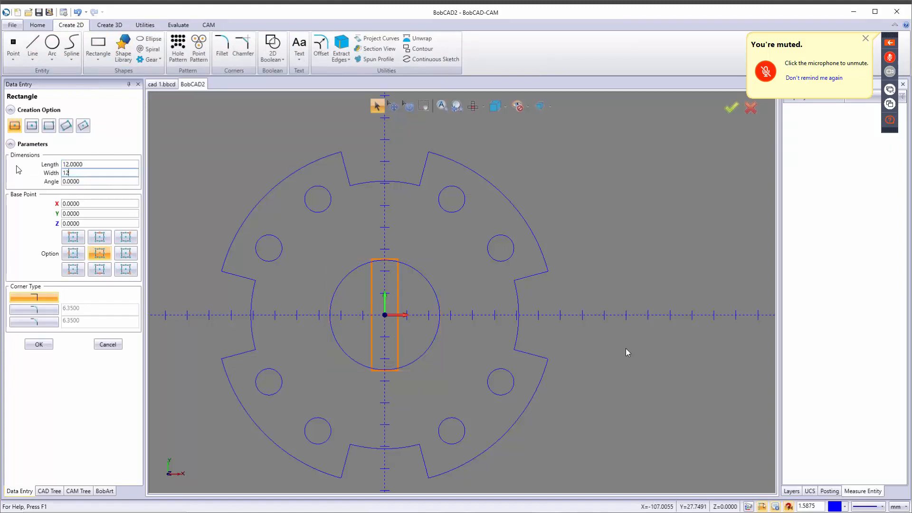
key("Tab")
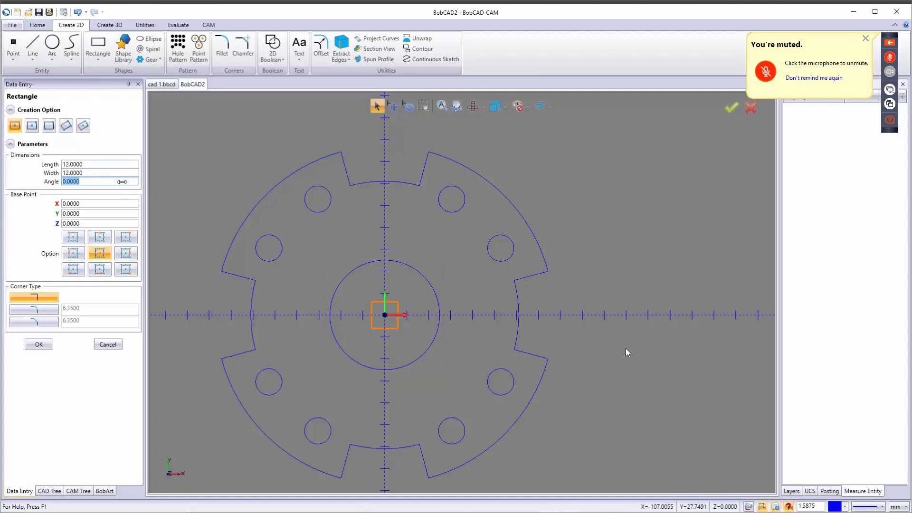
left_click(440, 317)
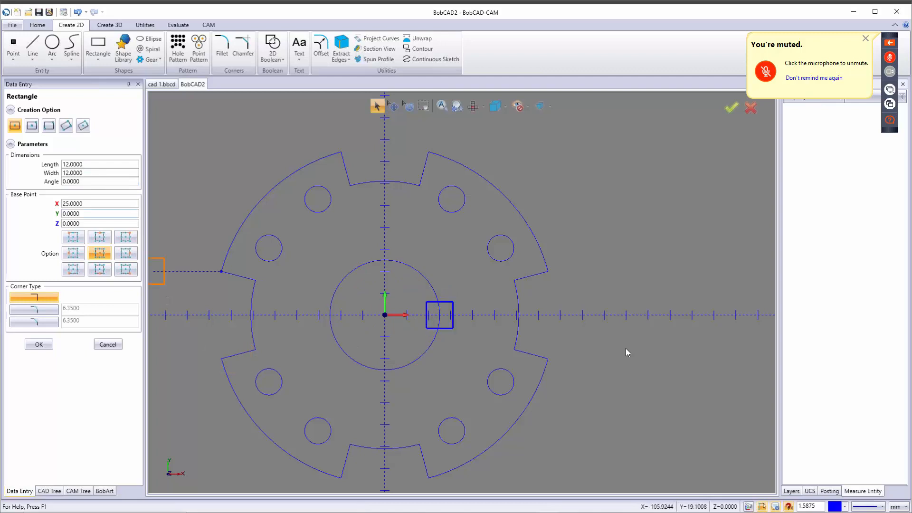
left_click_drag(88, 182, 50, 188)
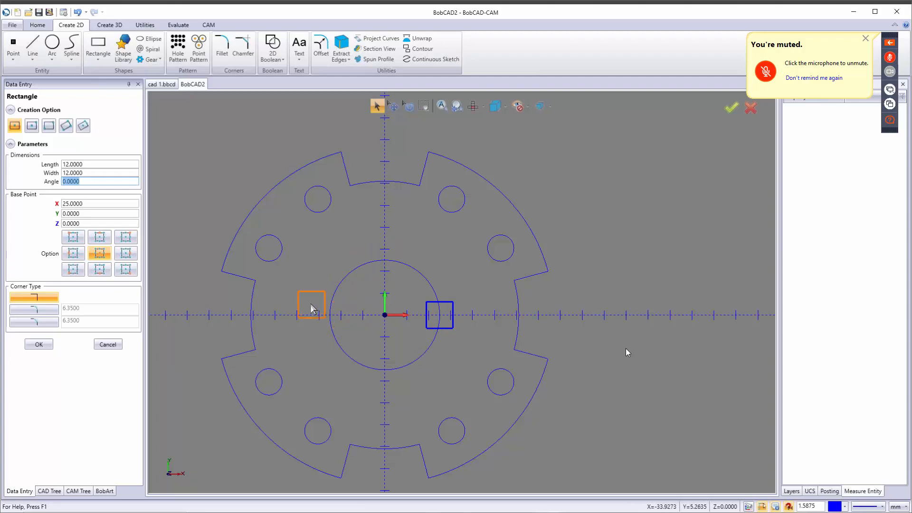
left_click(107, 345)
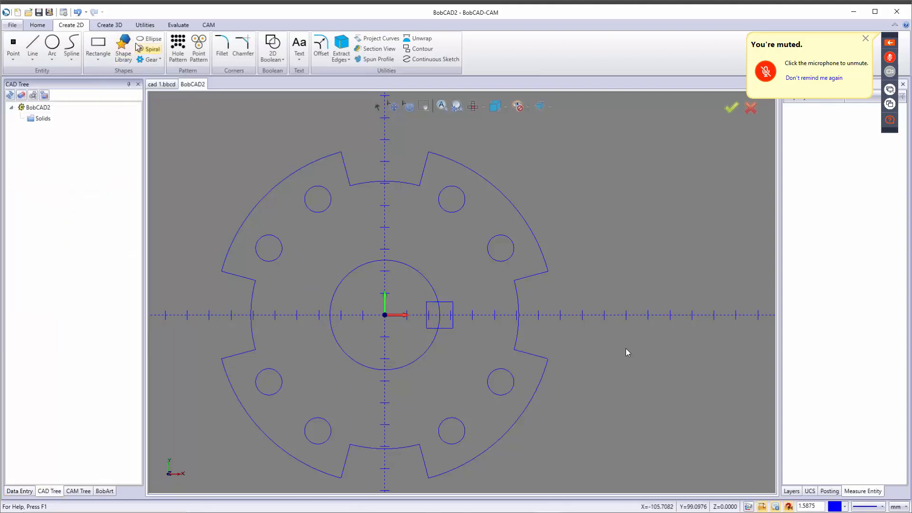
Step: Rotate the small square 45° about the origin
left_click(144, 25)
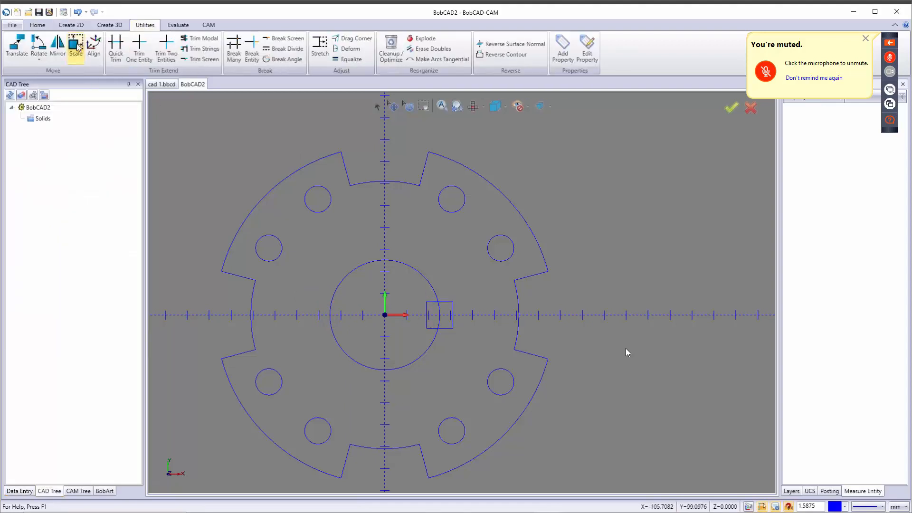
left_click(38, 44)
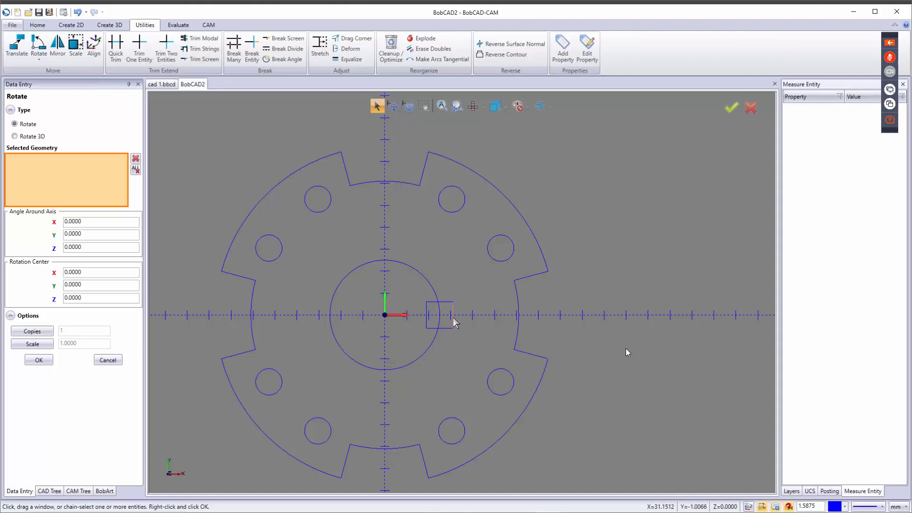
left_click(453, 316)
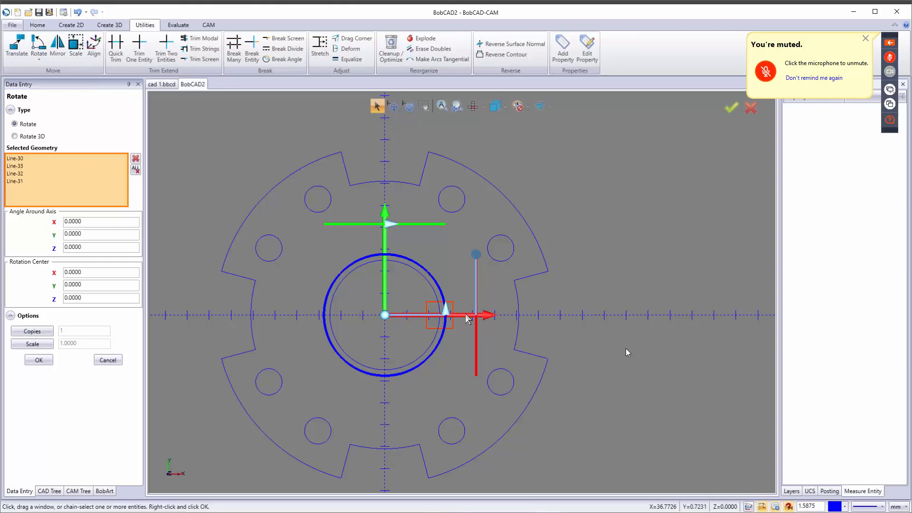
left_click(87, 248)
type("45")
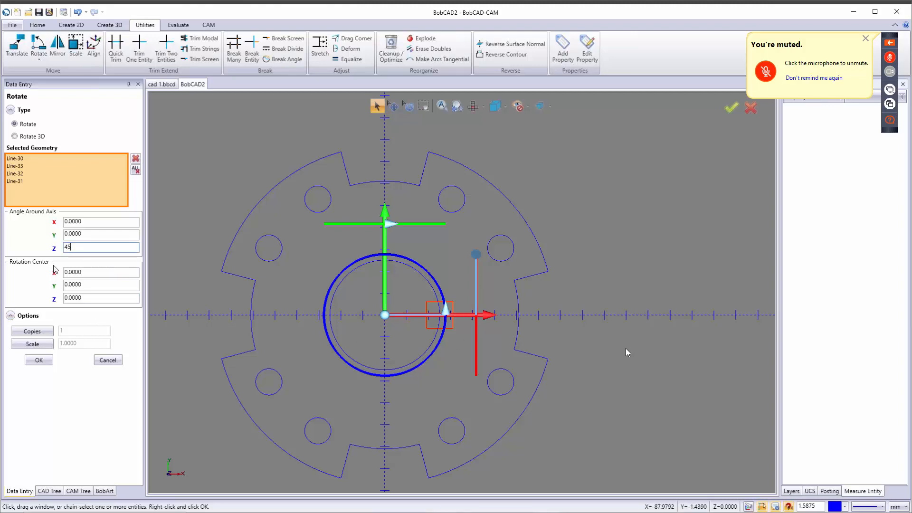
key("Tab")
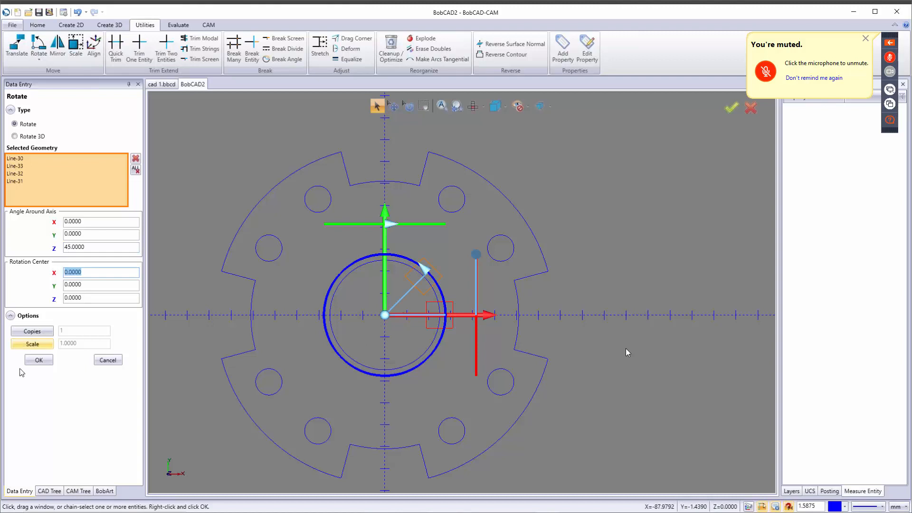
left_click(39, 361)
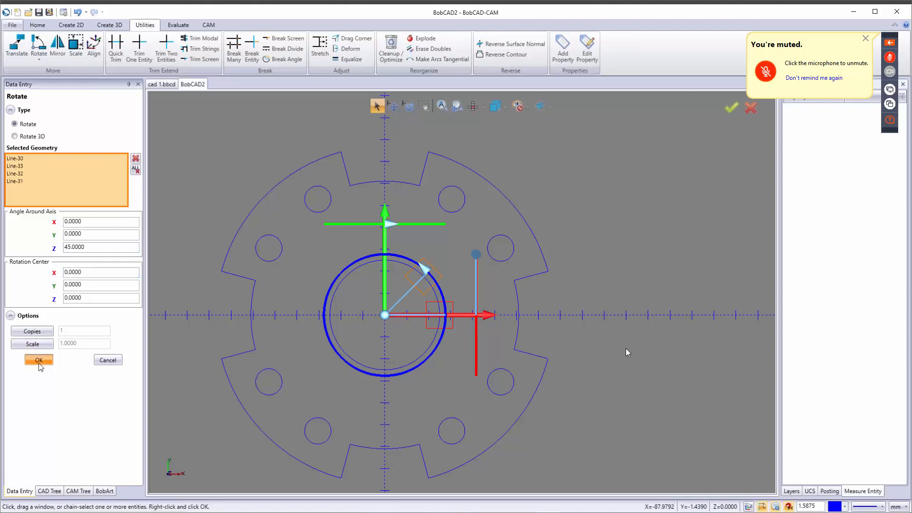
Step: Copy the tilted square every 90° with 3 copies, one per quadrant
left_click(416, 286)
left_click_drag(97, 247, 36, 251)
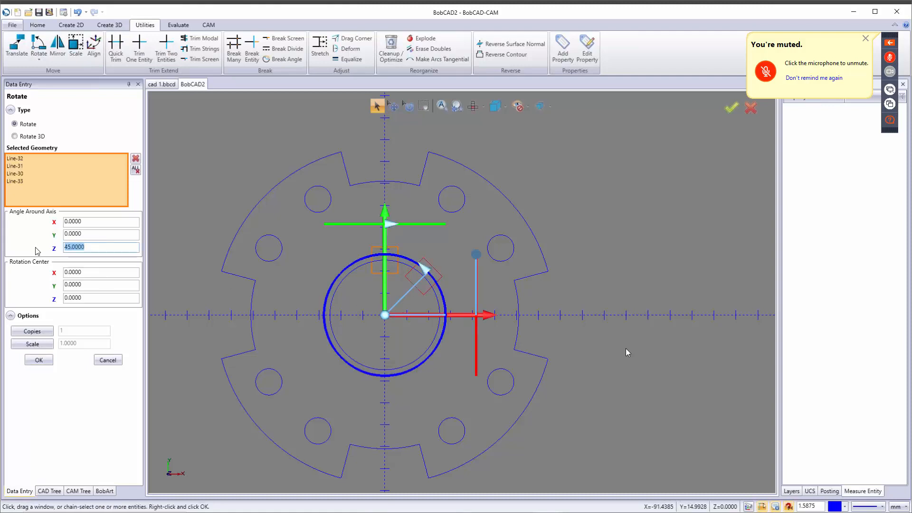
type("360/4")
key("Tab")
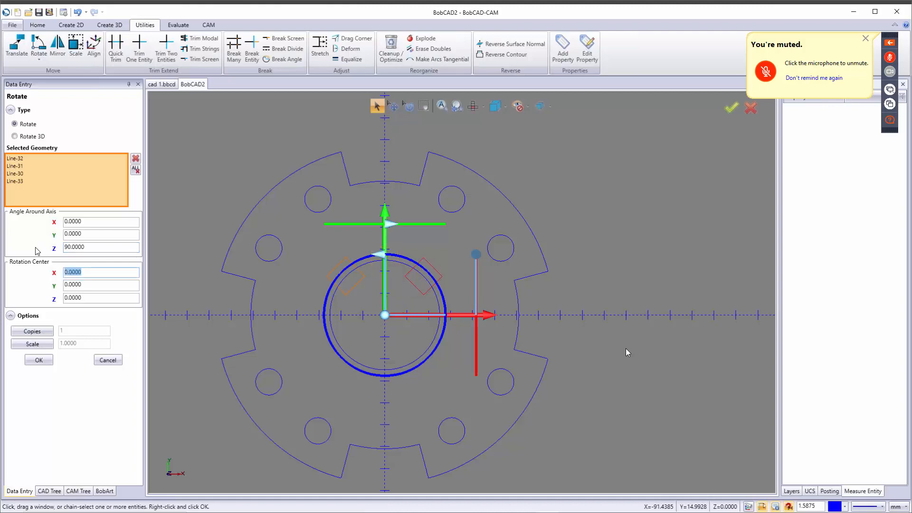
left_click(50, 331)
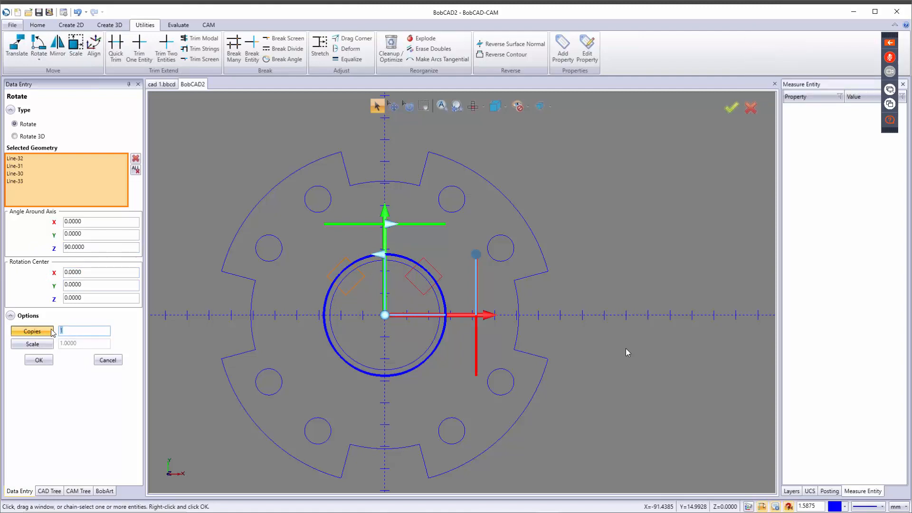
key("Tab")
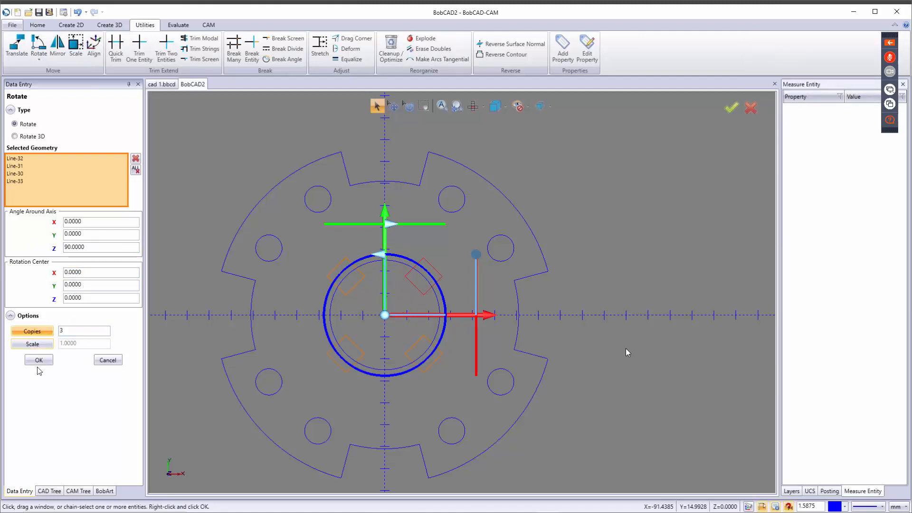
left_click(46, 361)
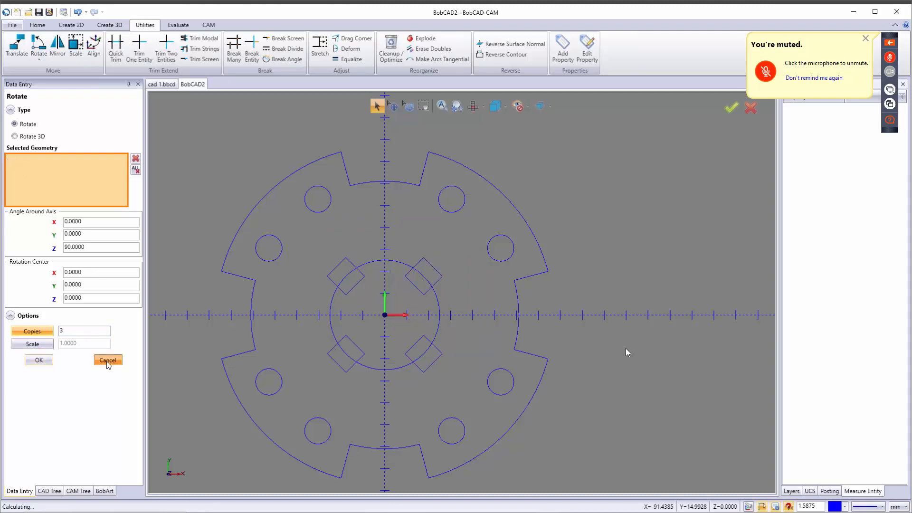
left_click(108, 361)
scroll(401, 374, "up", 2)
key("Escape")
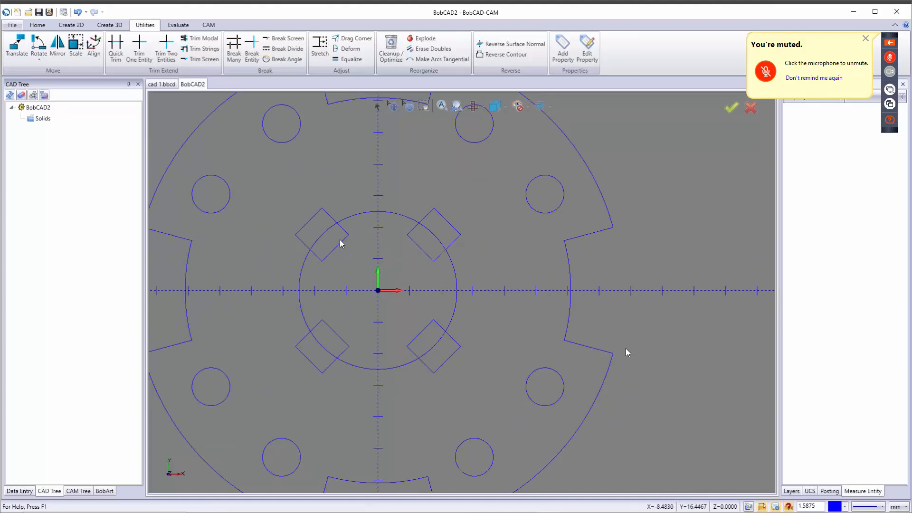
Step: Start a 2D Boolean and set only the inner circle as the First Geometry Group
left_click(71, 25)
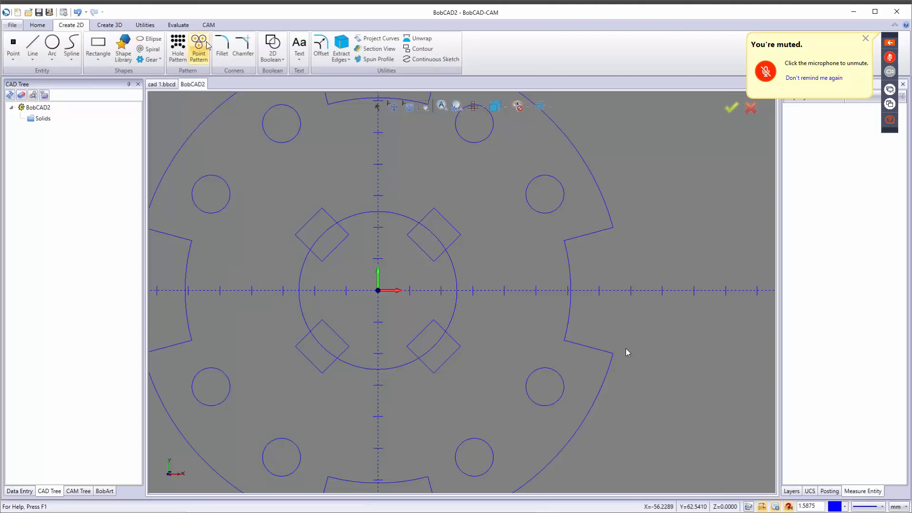
left_click(273, 45)
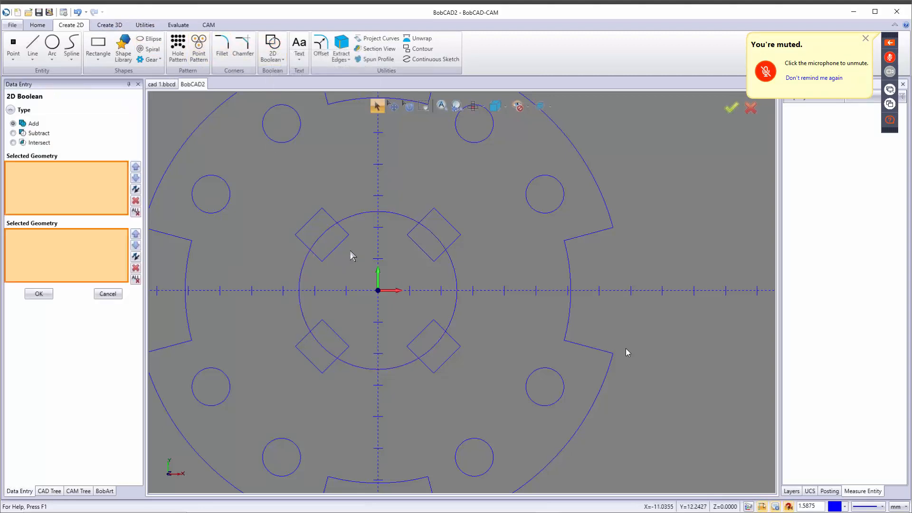
left_click(361, 213)
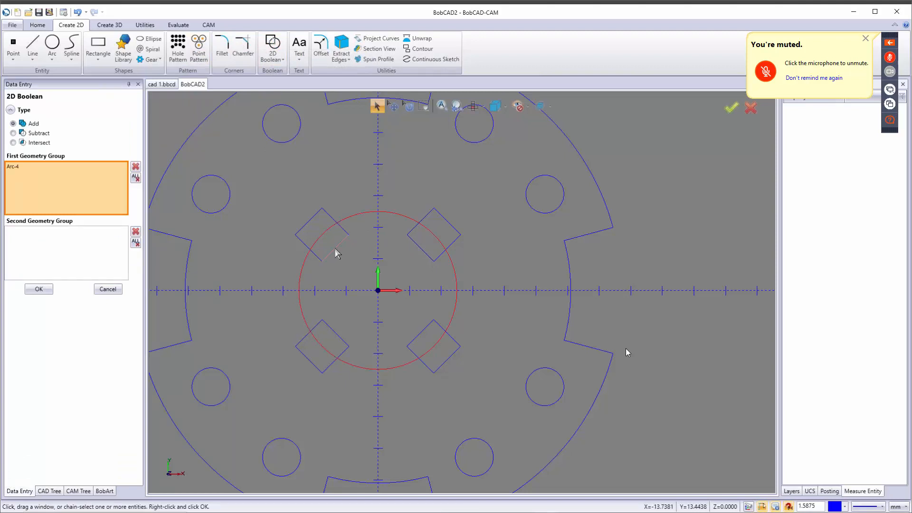
left_click(335, 252)
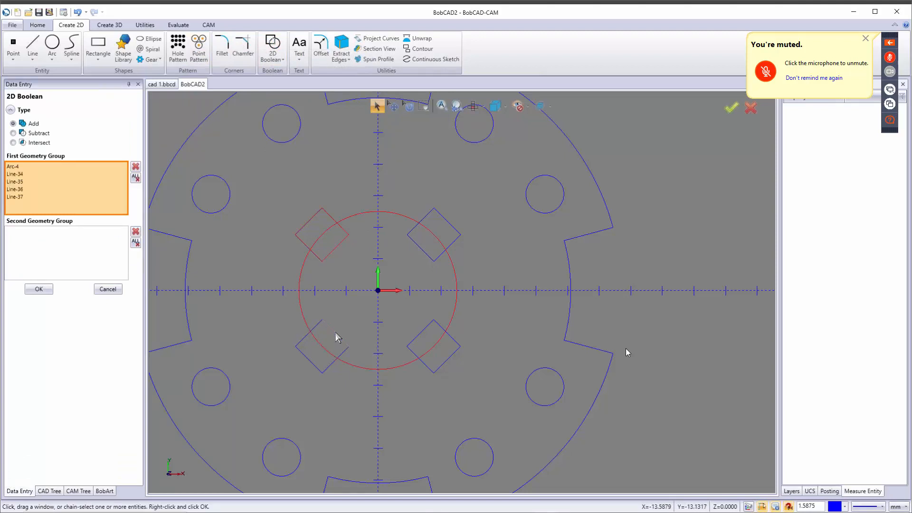
left_click(419, 343)
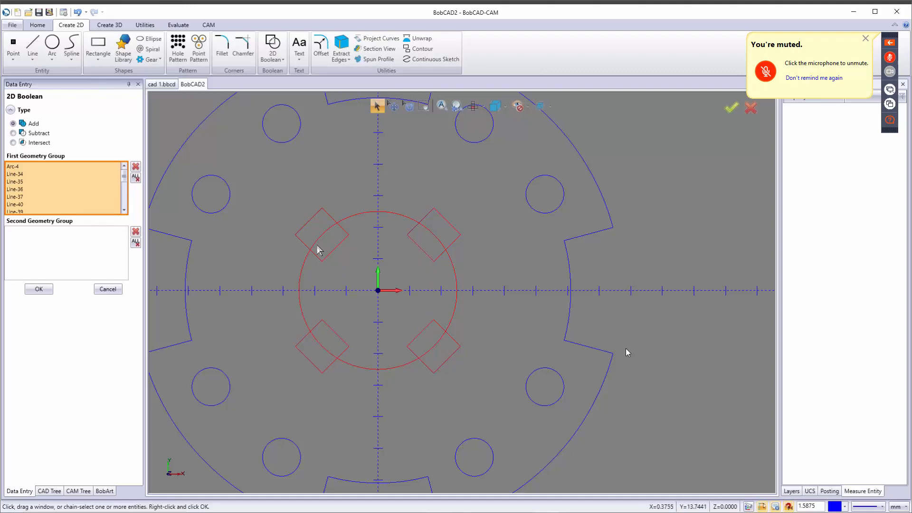
left_click(135, 178)
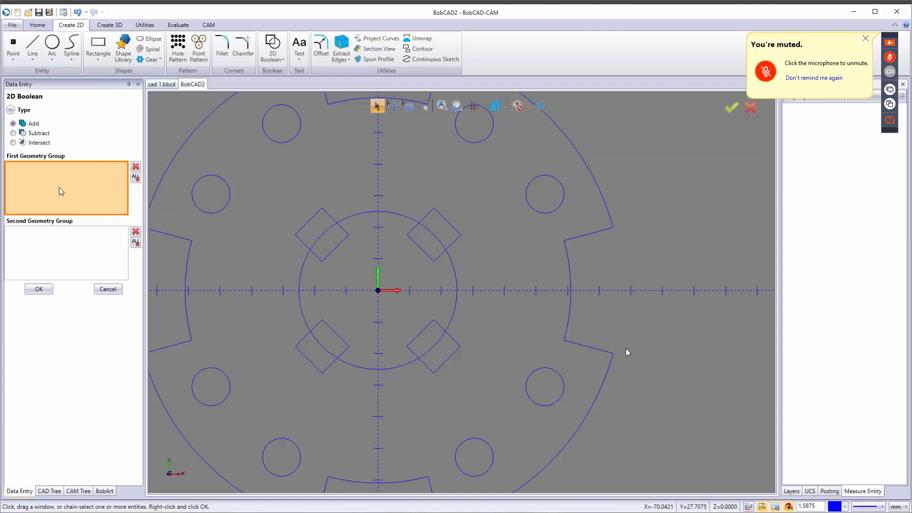
left_click(358, 212)
Step: Add all four diamond squares to the Second Geometry Group
left_click(40, 251)
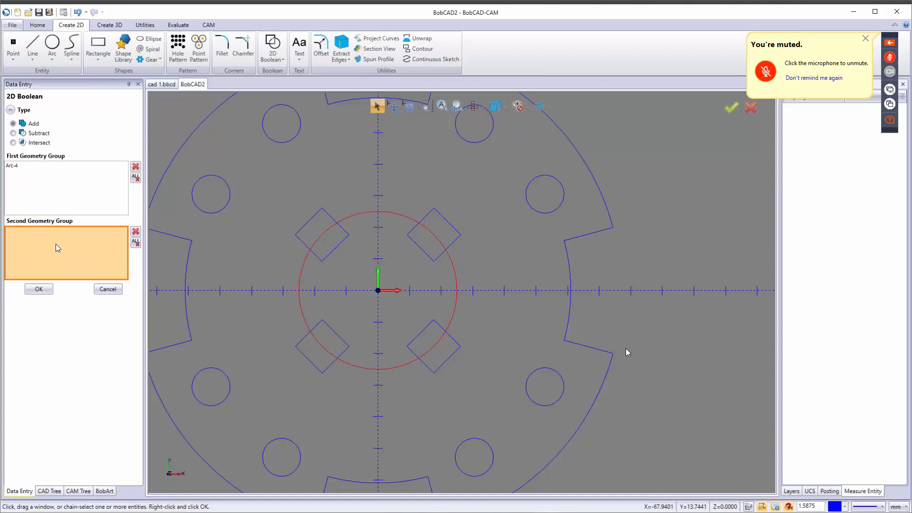
left_click(334, 251)
left_click(426, 253)
left_click(425, 333)
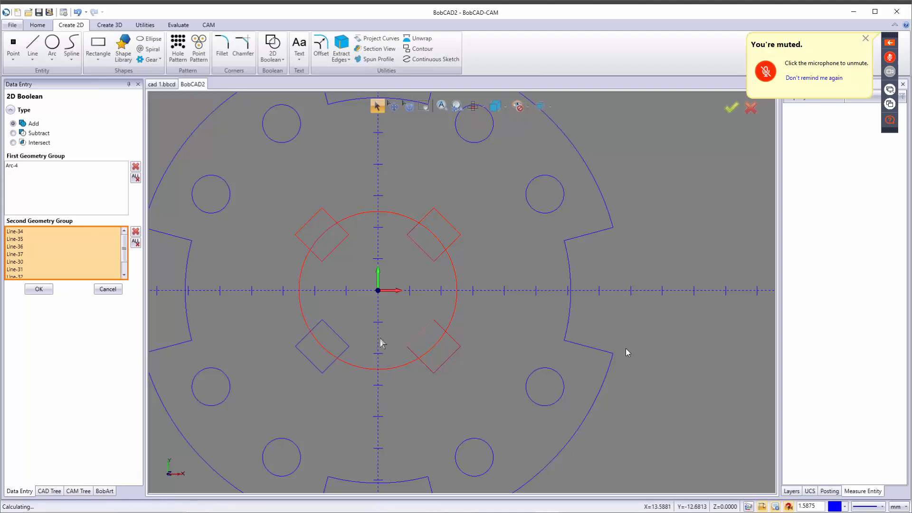
left_click(320, 370)
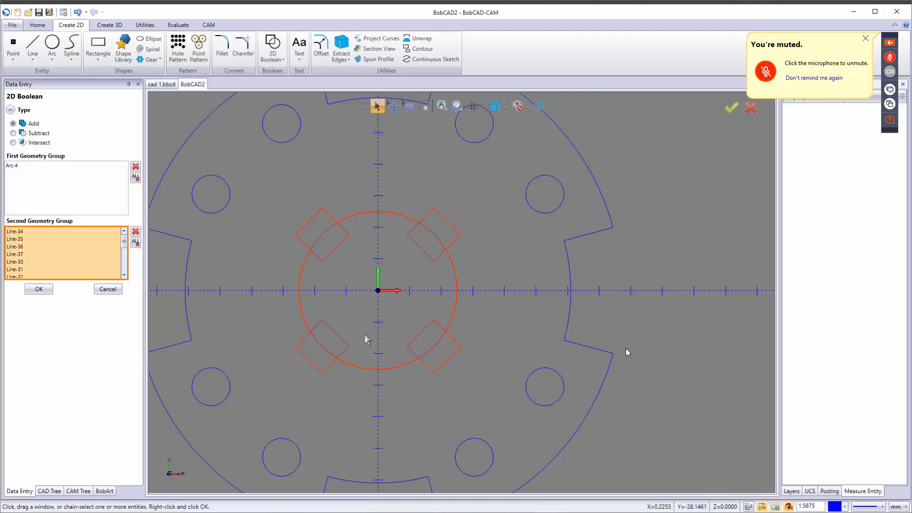
scroll(366, 298, "up", 3)
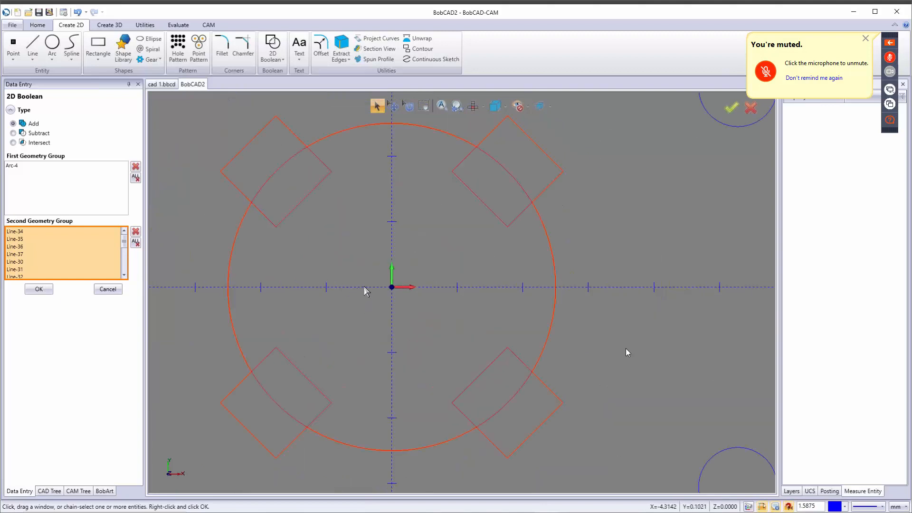
Step: Run the Boolean as Subtract, cutting four diagonal notches into the circle, then close the panel
middle_click_drag(364, 286, 418, 293)
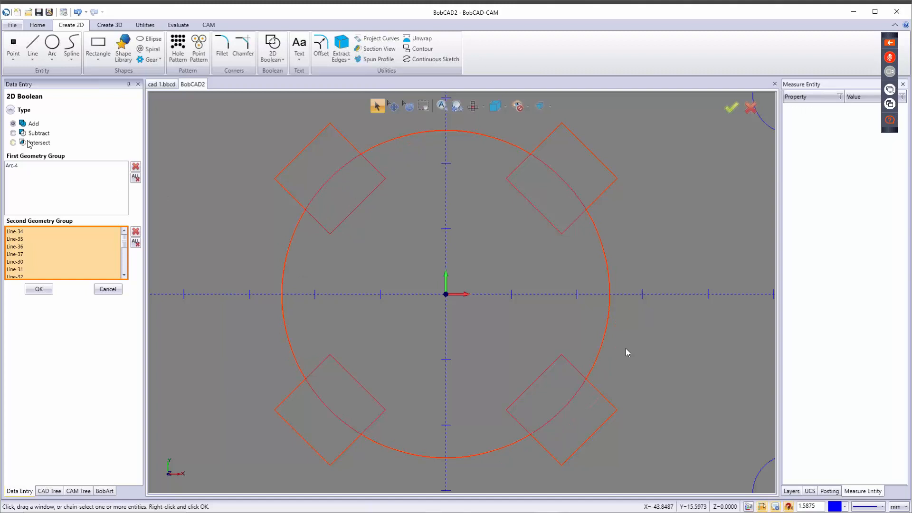
left_click(13, 133)
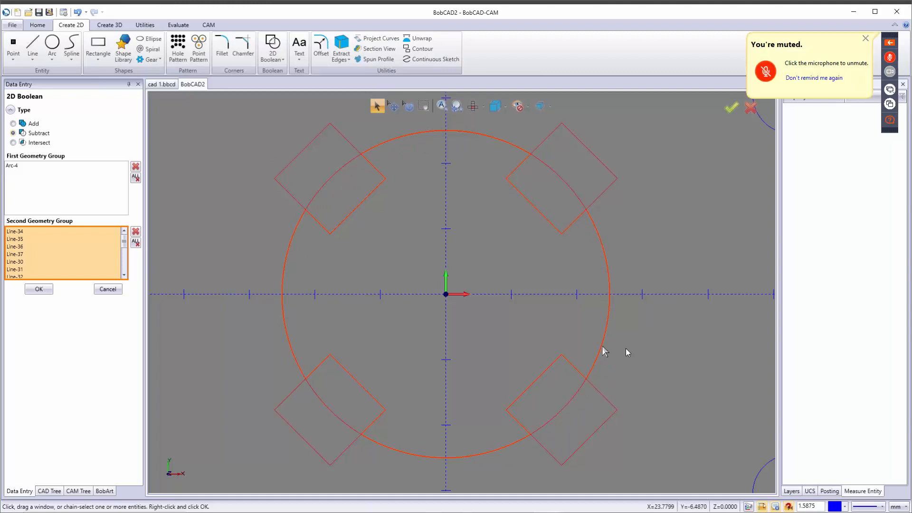
left_click(13, 142)
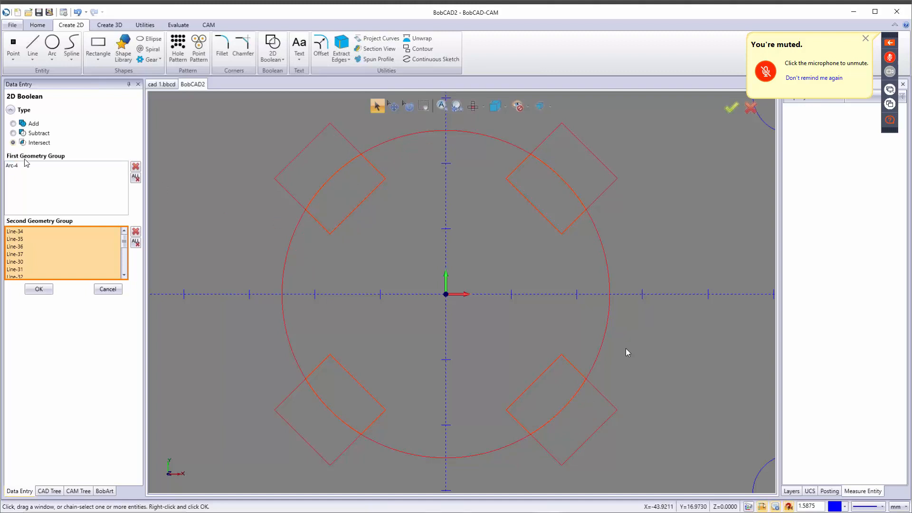
left_click(28, 134)
left_click(39, 290)
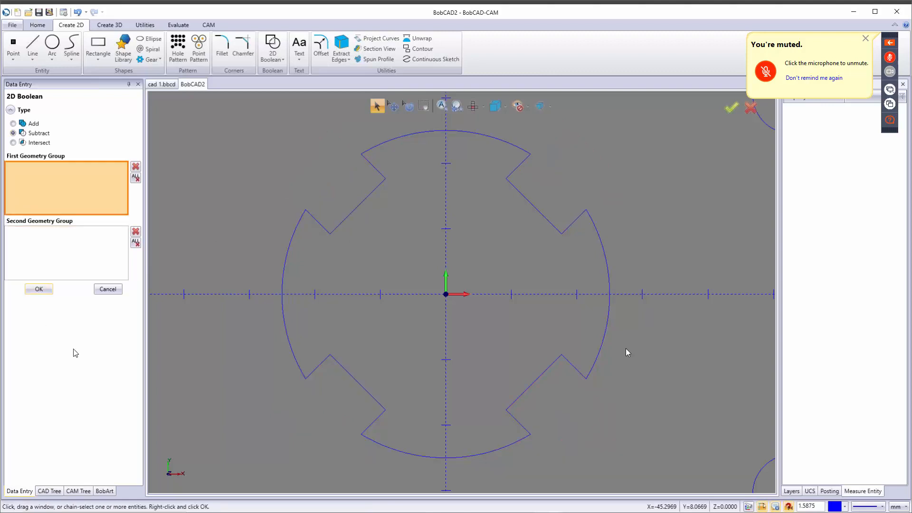
left_click(105, 289)
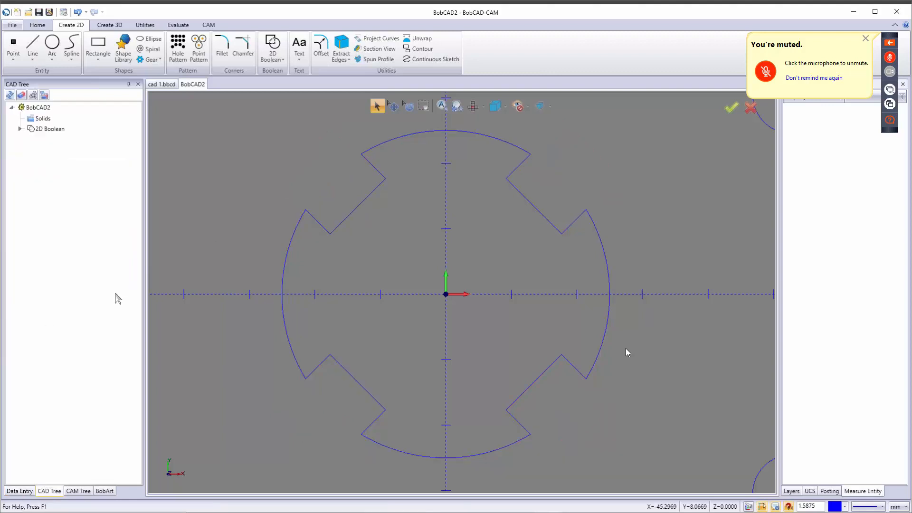
Step: Run Cleanup / Optimize on the window-selected part, merging 41 entities into 40 with 2 arc corrections
scroll(421, 301, "down", 3)
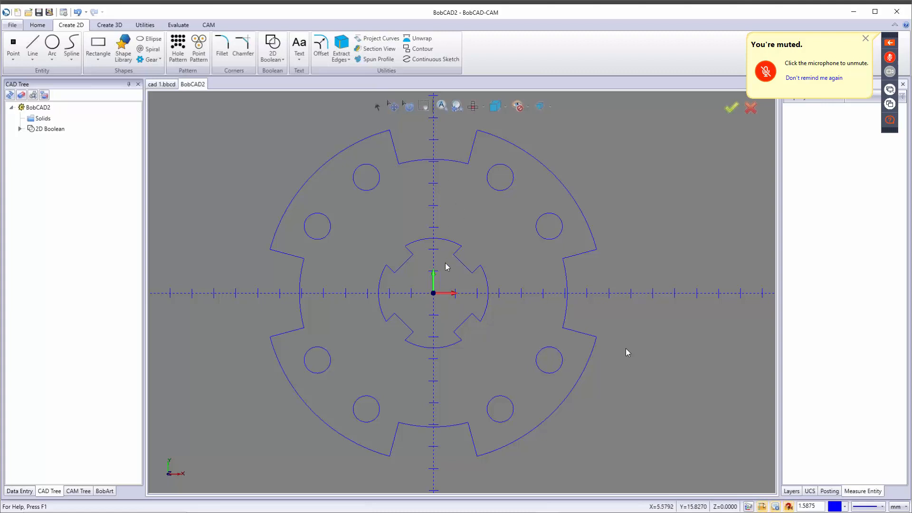
scroll(369, 237, "down", 2)
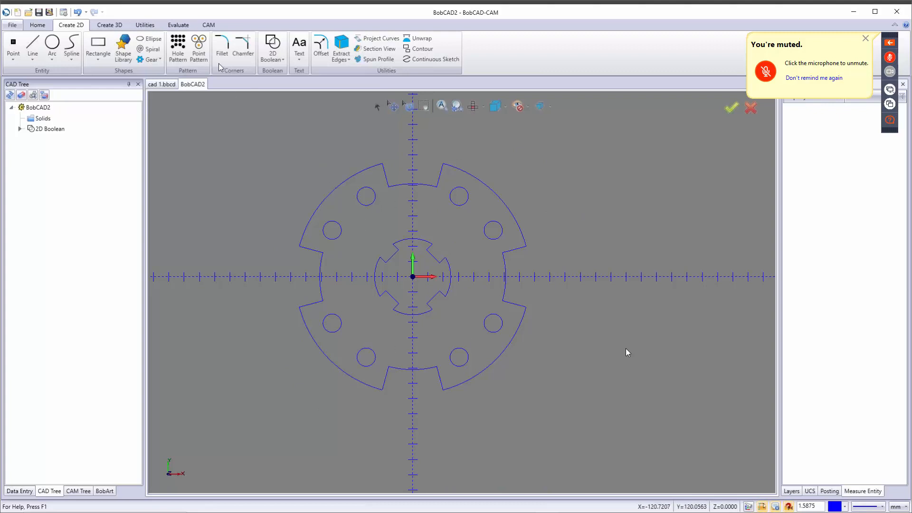
left_click(145, 25)
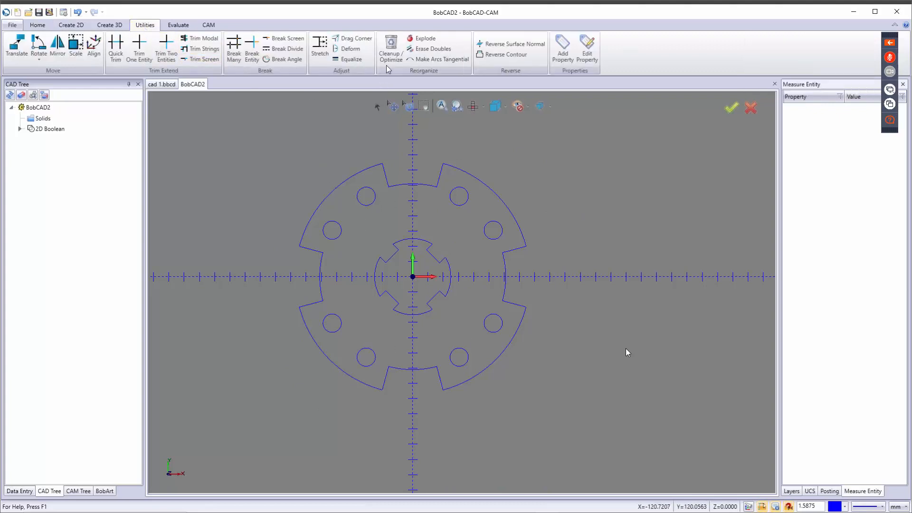
left_click(392, 46)
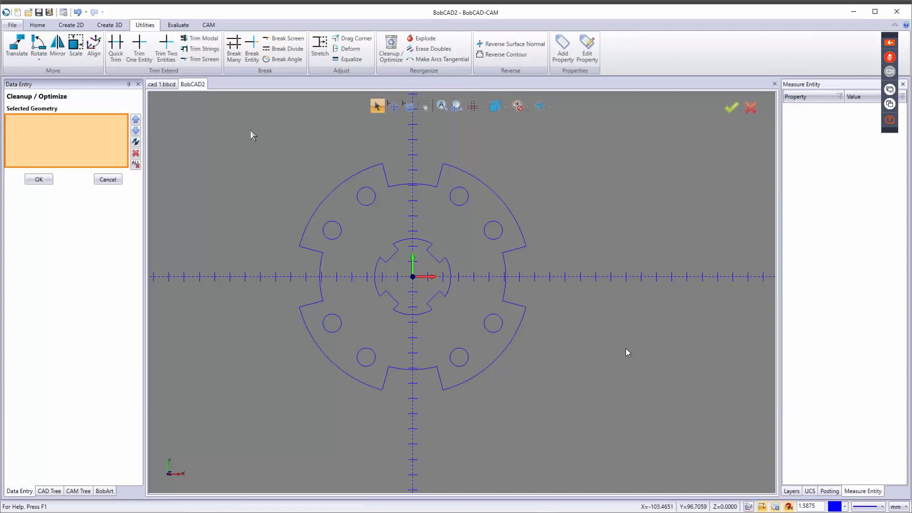
left_click_drag(248, 130, 597, 411)
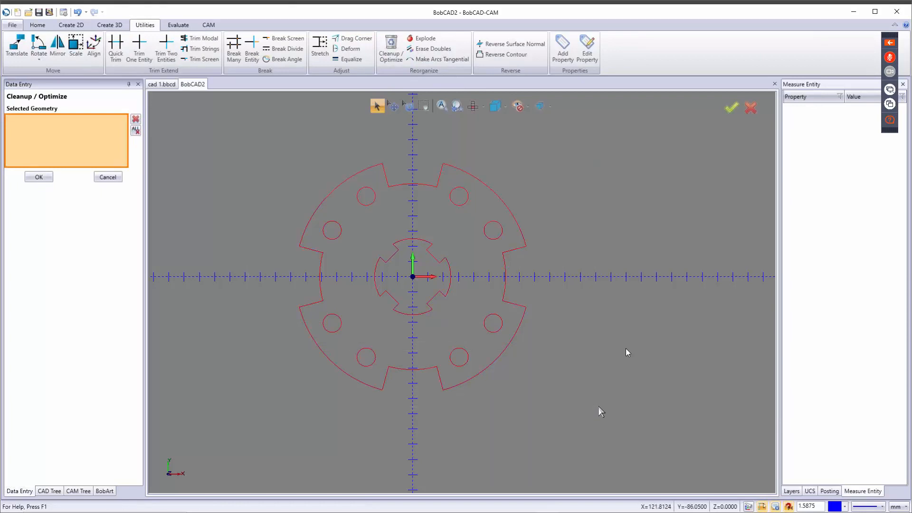
left_click(732, 109)
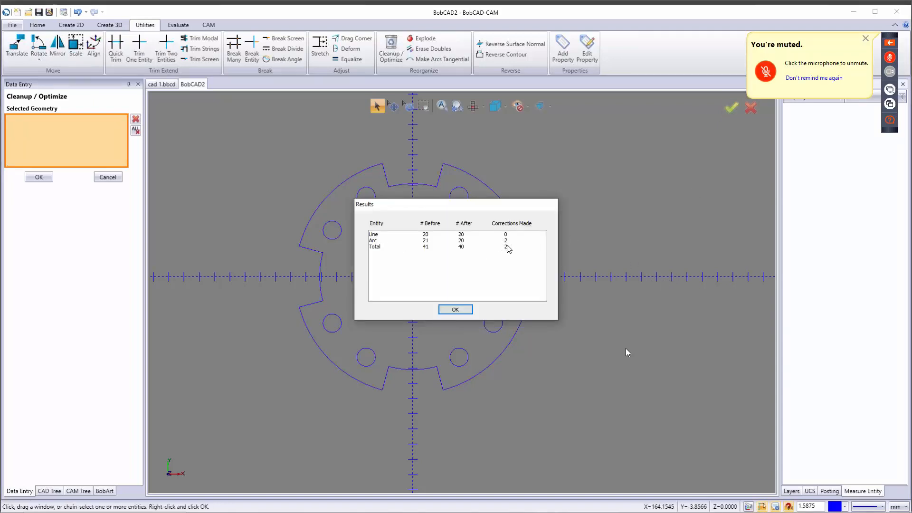
left_click(455, 309)
left_click(108, 177)
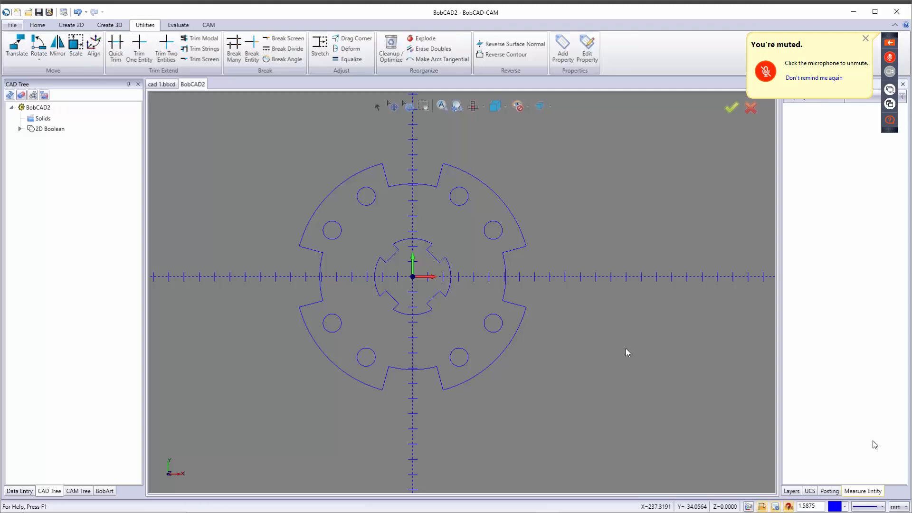
Step: Switch the units to inch and save the part to the Desktop as cad 2.bbcd
left_click(896, 507)
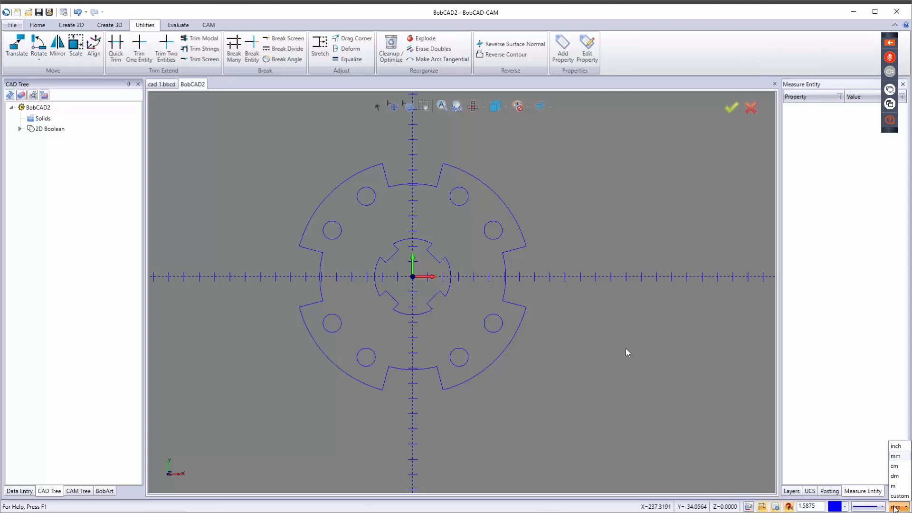
left_click(896, 447)
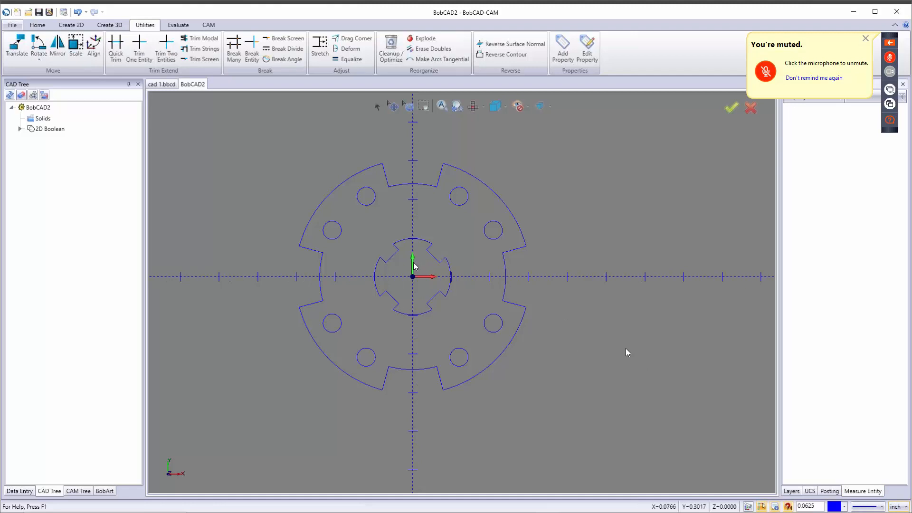
left_click(50, 12)
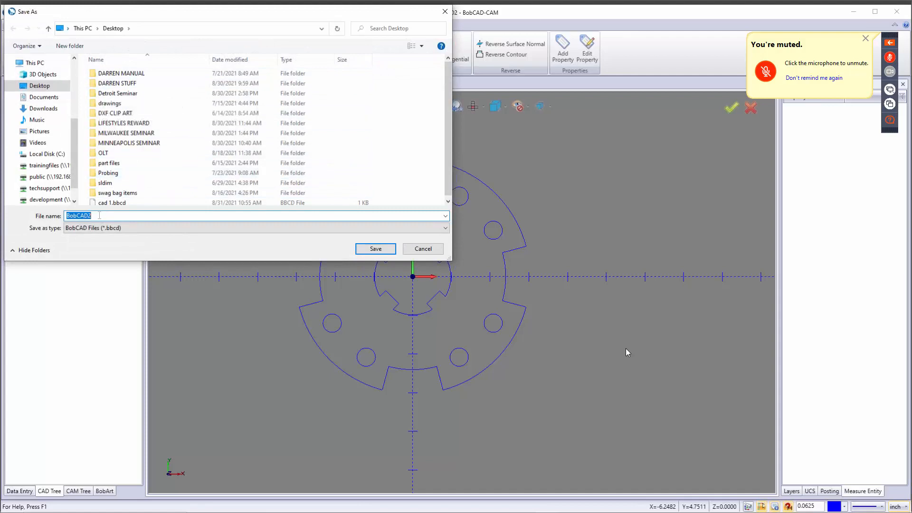
type("ca")
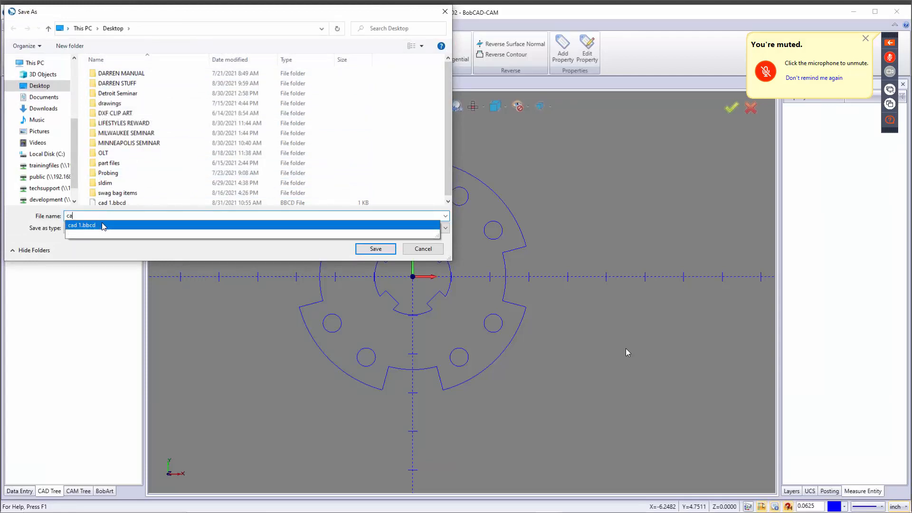
type("d ")
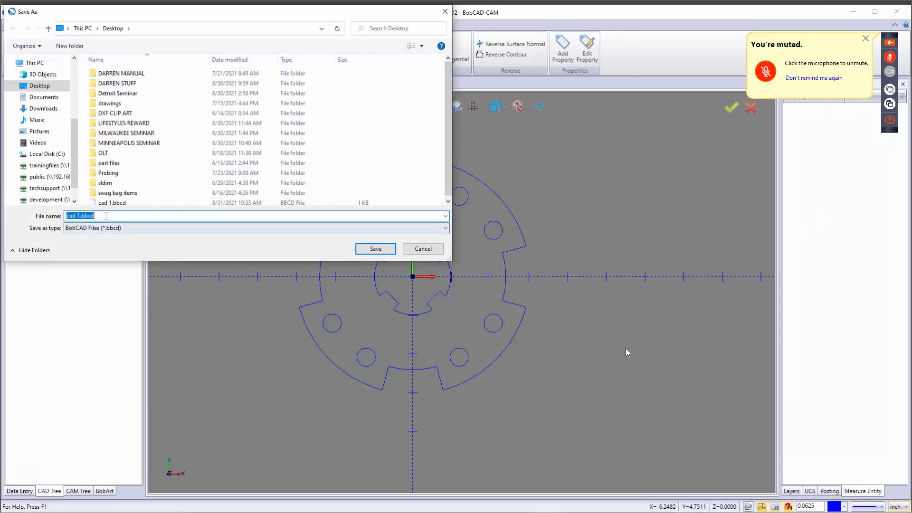
type("2")
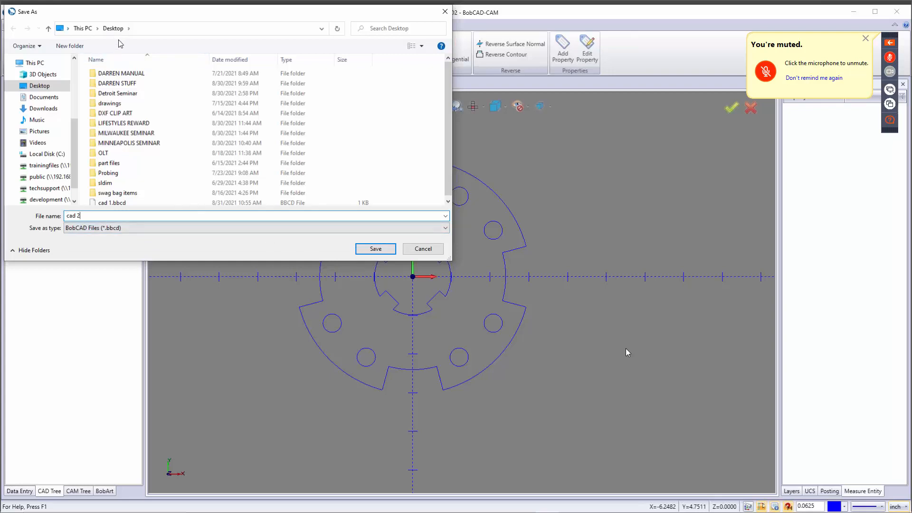
left_click(375, 249)
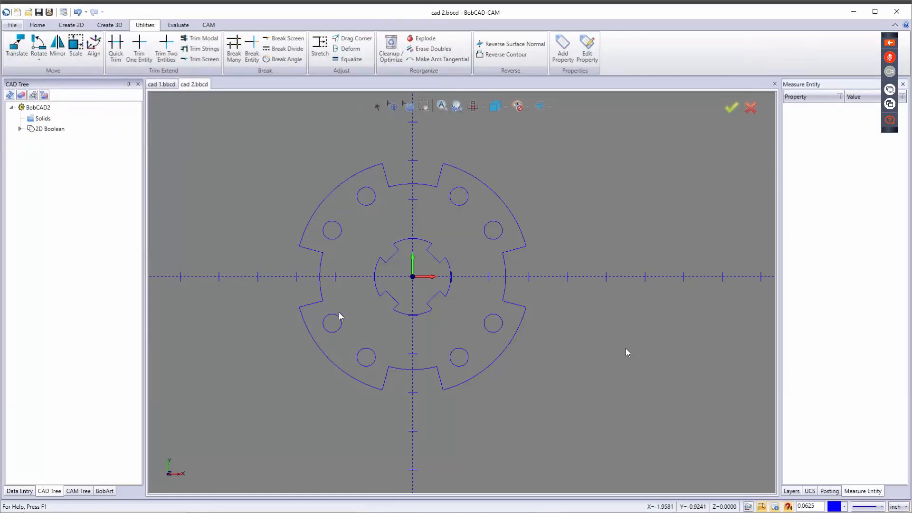
Step: Zoom the view in the new blank BobCAD3 drawing
scroll(407, 294, "down", 2)
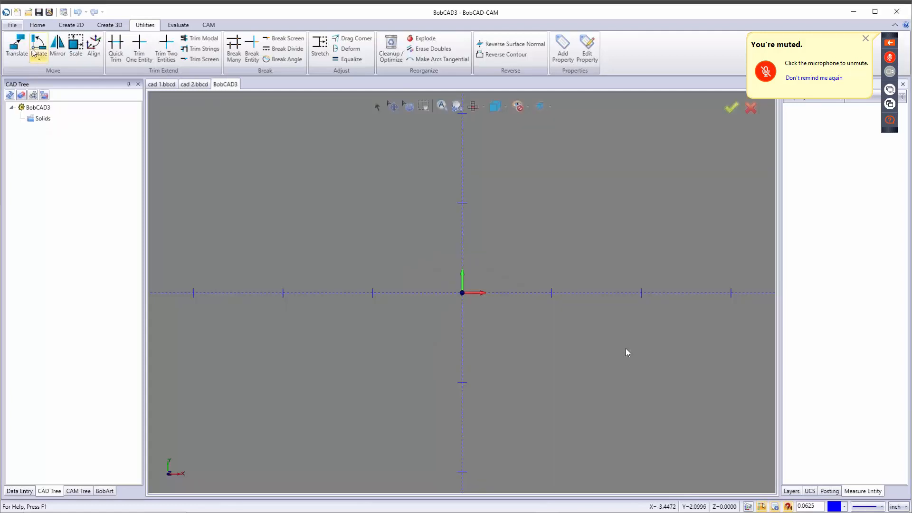
Step: Save the new drawing as cad 3.bbcd
key("ctrl+s")
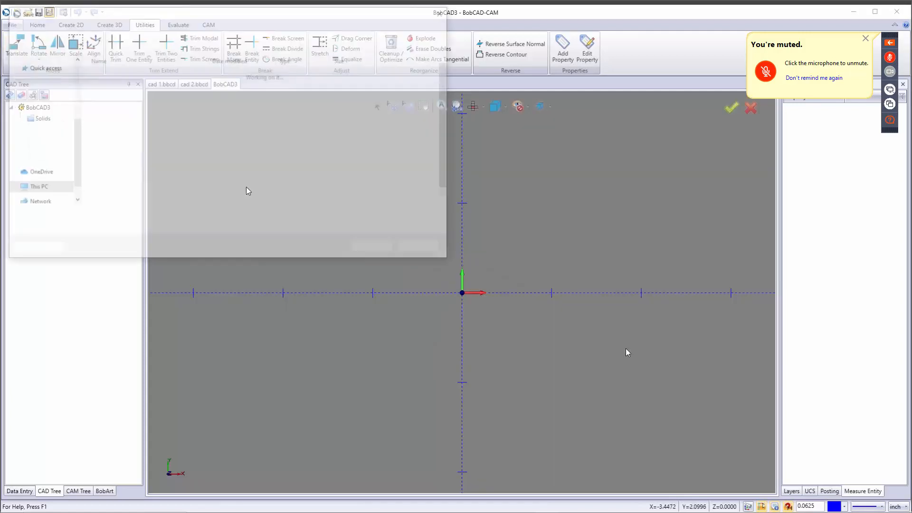
type("ca")
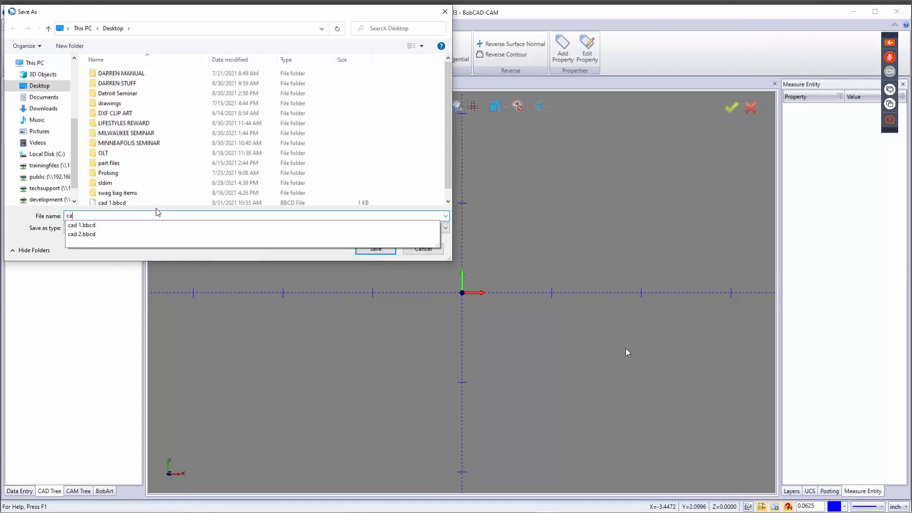
left_click(126, 235)
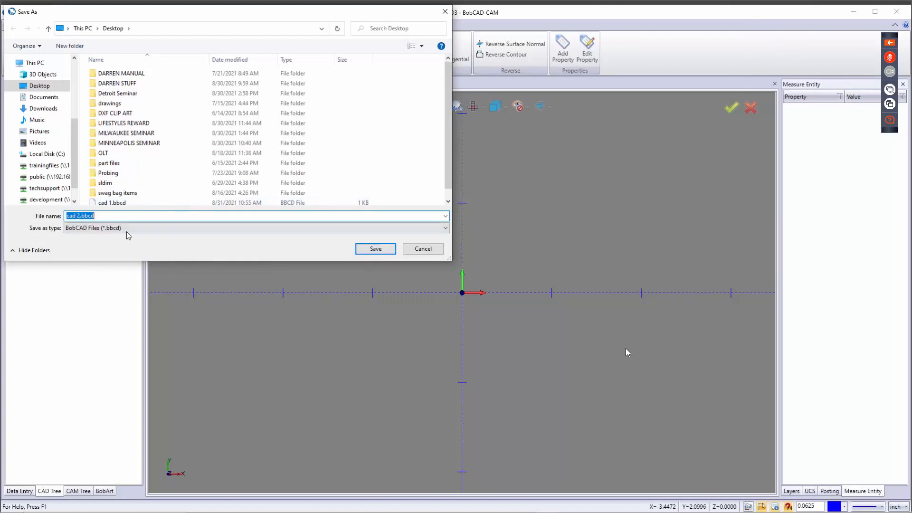
double_click(127, 216)
type("3")
left_click(374, 251)
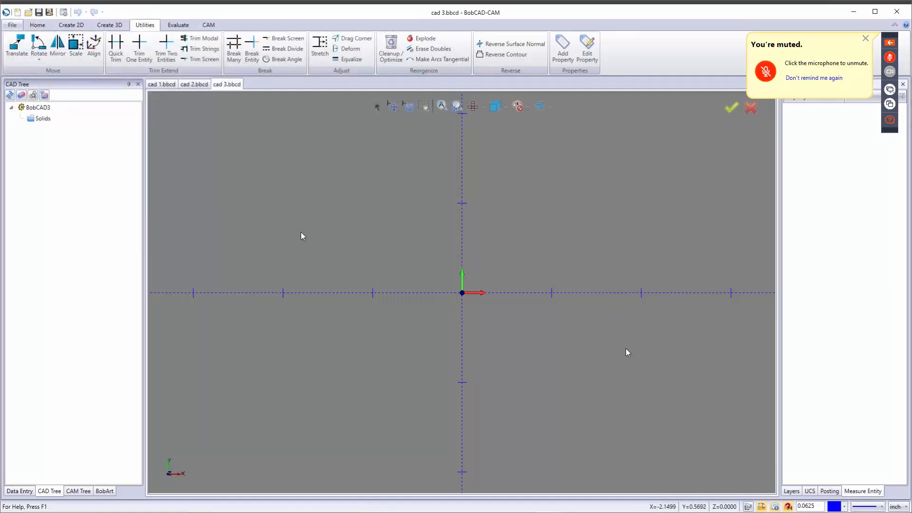
Step: Set the units to millimetres, move the origin to the lower left, and start a line
left_click(898, 506)
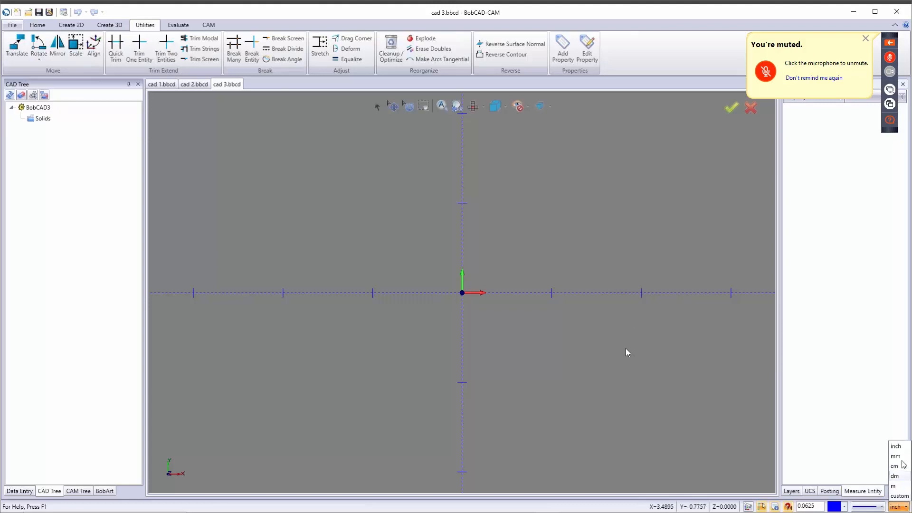
left_click(905, 460)
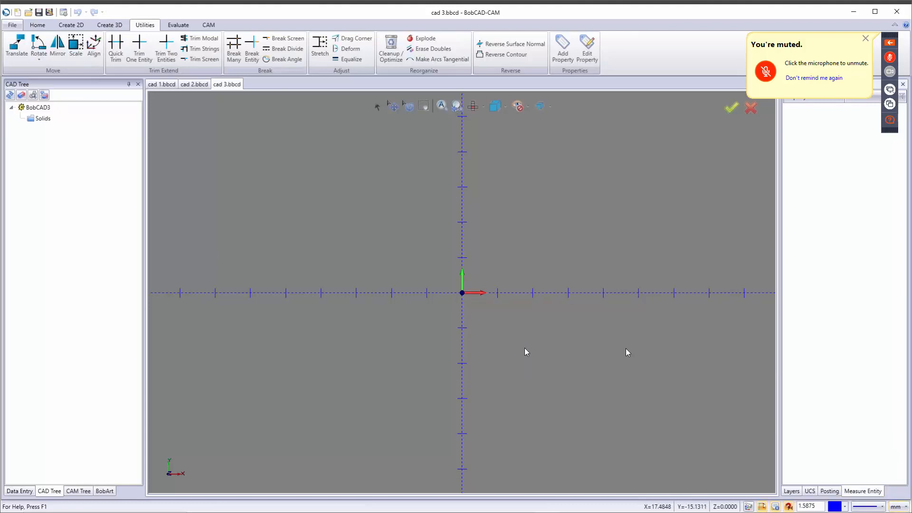
scroll(526, 349, "down", 2)
middle_click_drag(538, 350, 378, 387)
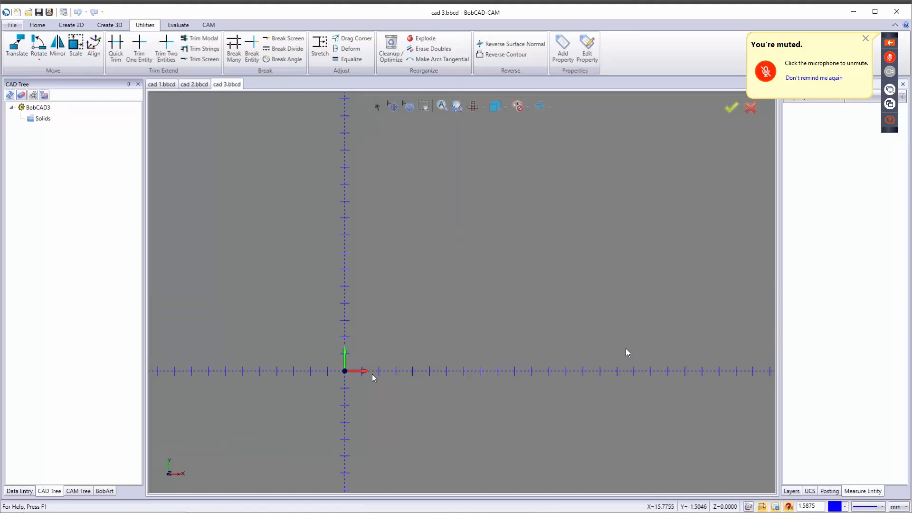
left_click(72, 24)
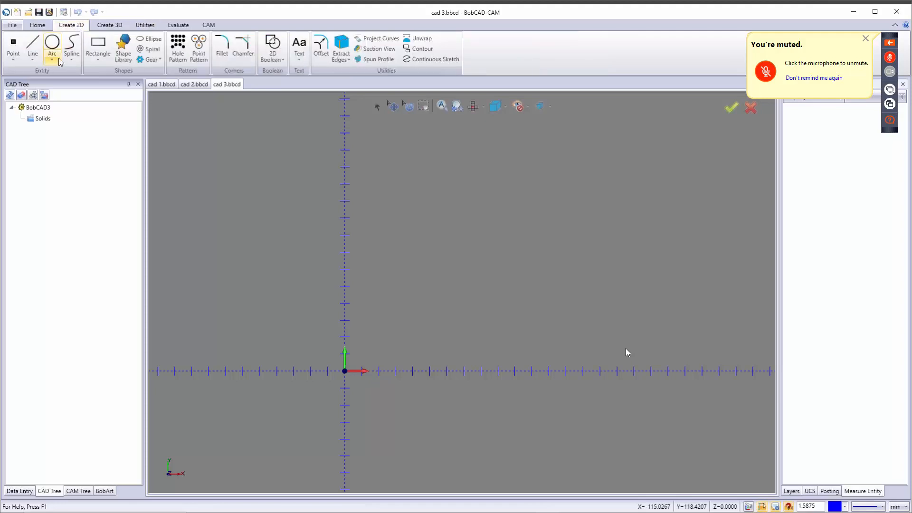
left_click(33, 45)
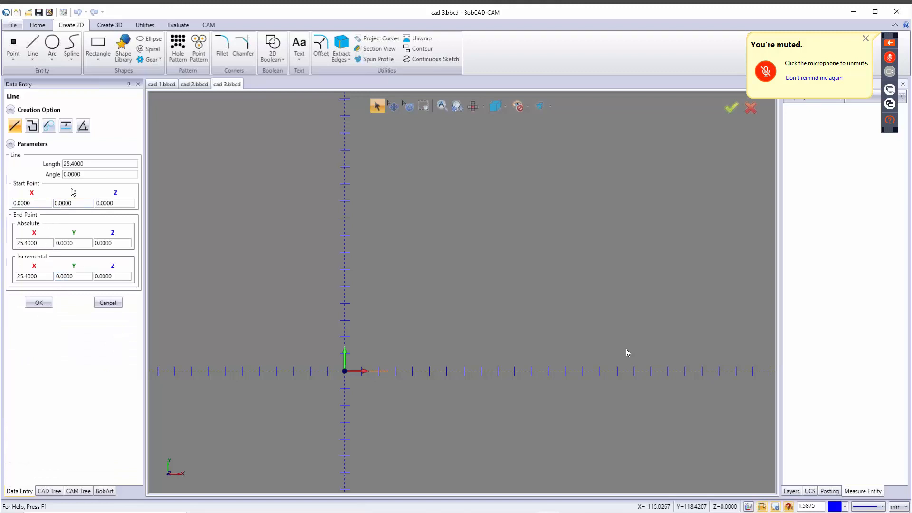
Step: Draw a 70 mm (140/2) line along the X axis from the origin
left_click(91, 164)
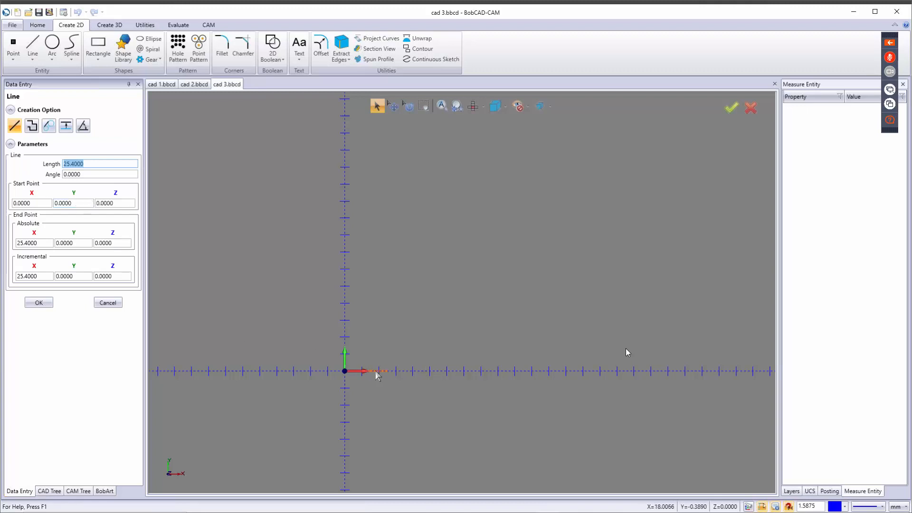
scroll(379, 372, "up", 3)
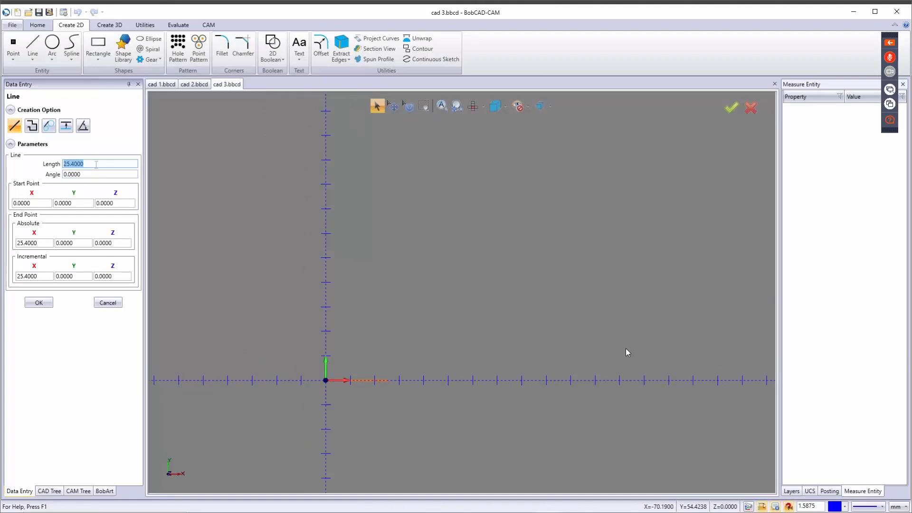
type("140/2")
key("Tab")
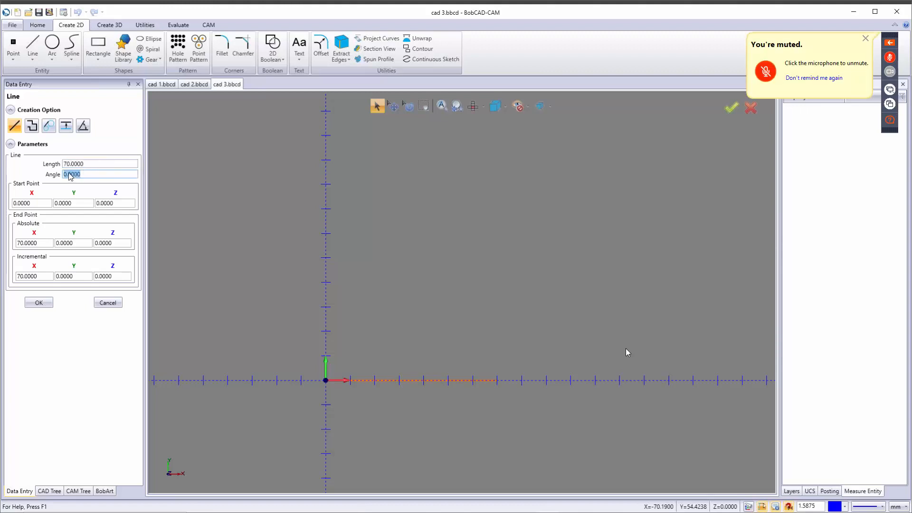
left_click(39, 303)
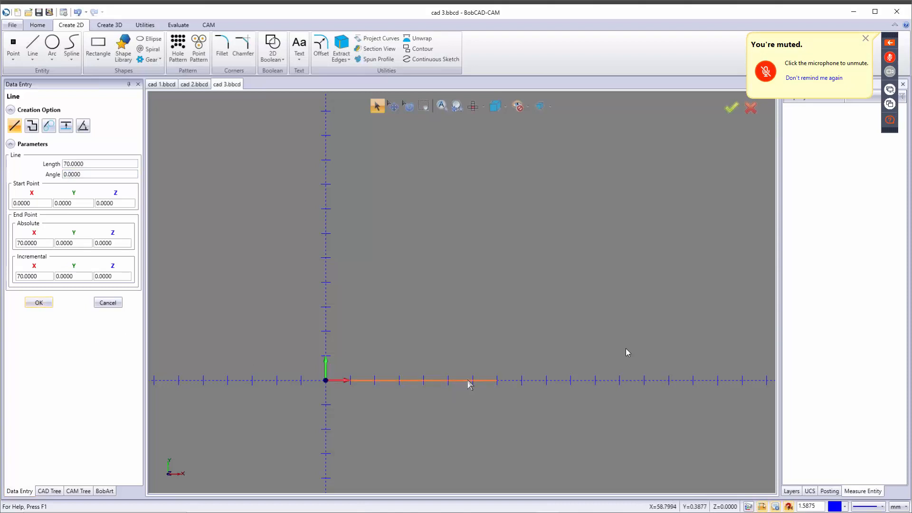
Step: Add a 40 mm line at 45° (180-135) from the baseline's end
left_click(498, 381)
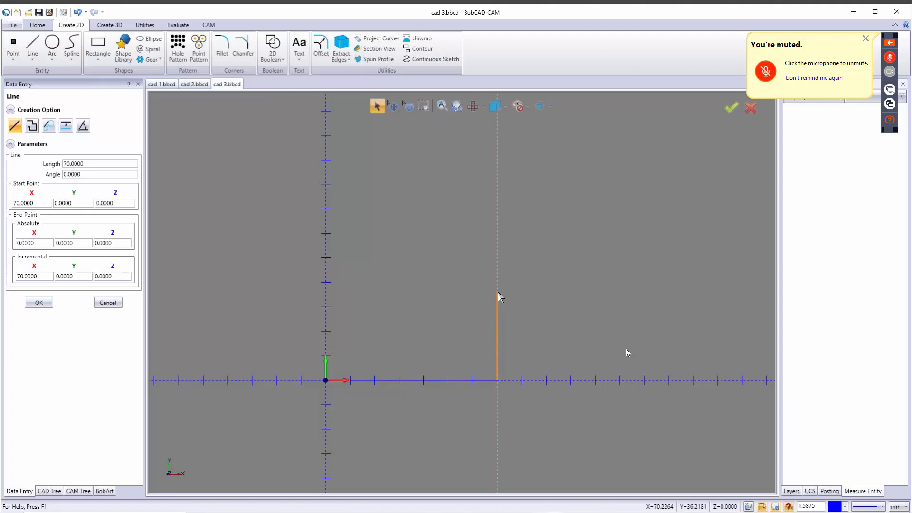
left_click(498, 291)
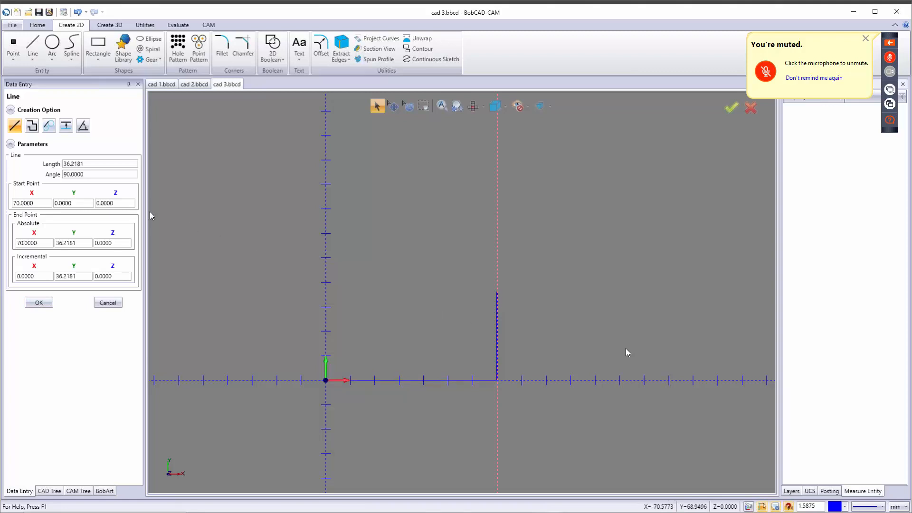
double_click(102, 163)
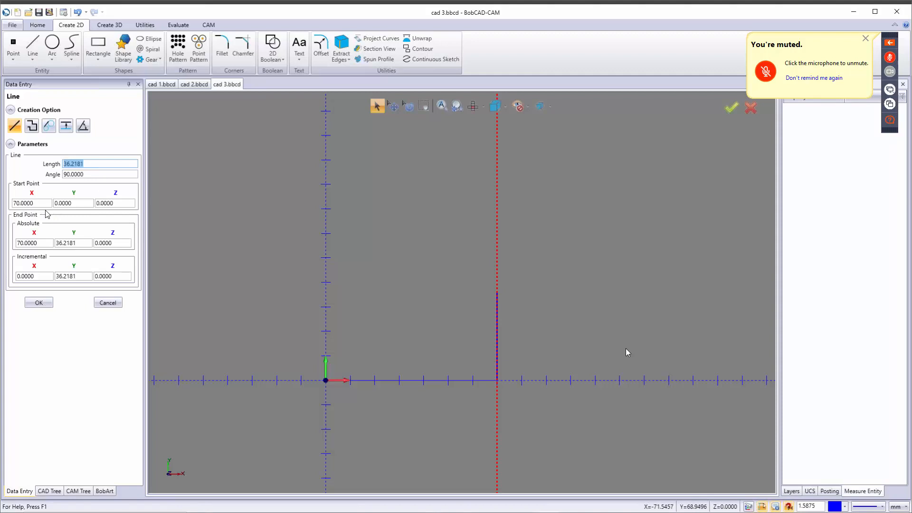
type("40")
key("Tab")
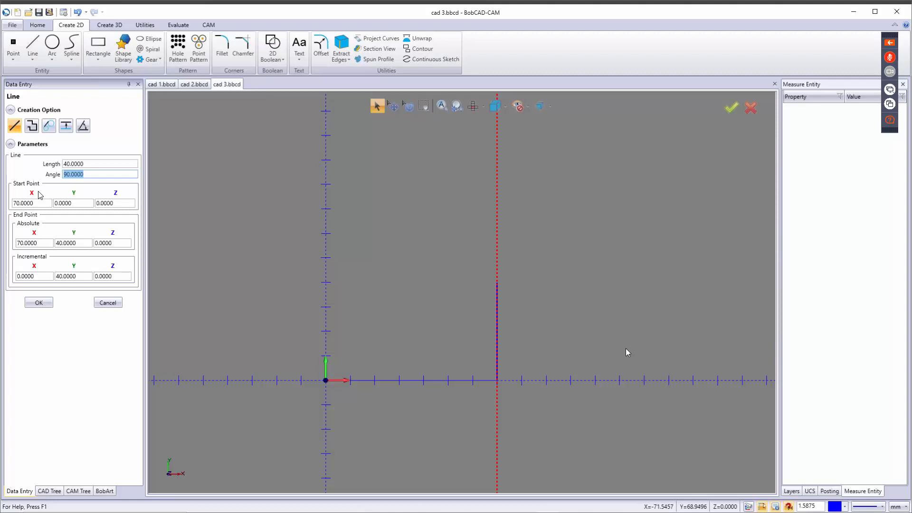
type("180-135")
key("Tab")
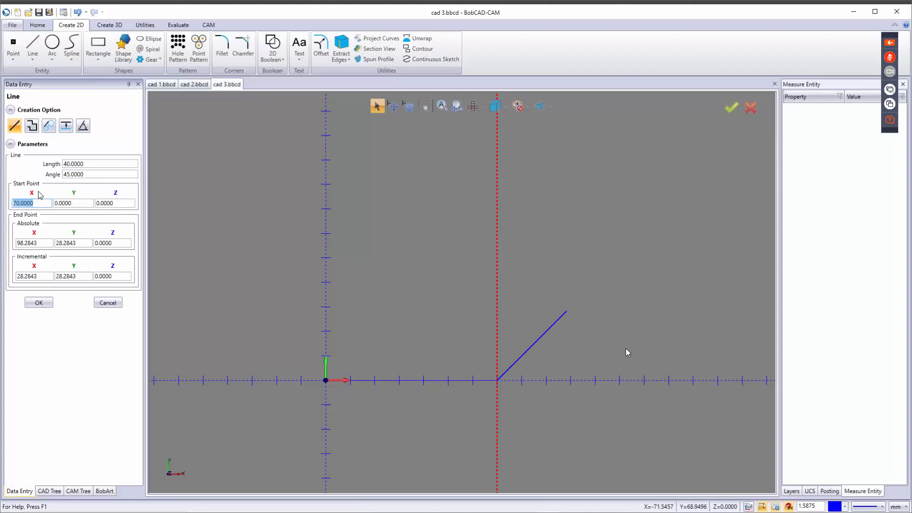
left_click(38, 303)
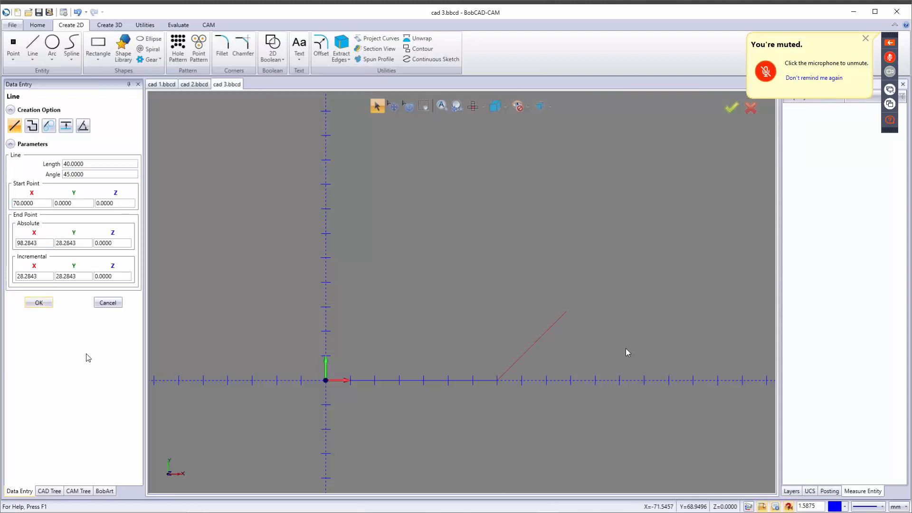
Step: Draw a 28 mm vertical line up from the chamfer's upper end
left_click(550, 331)
left_click(566, 311)
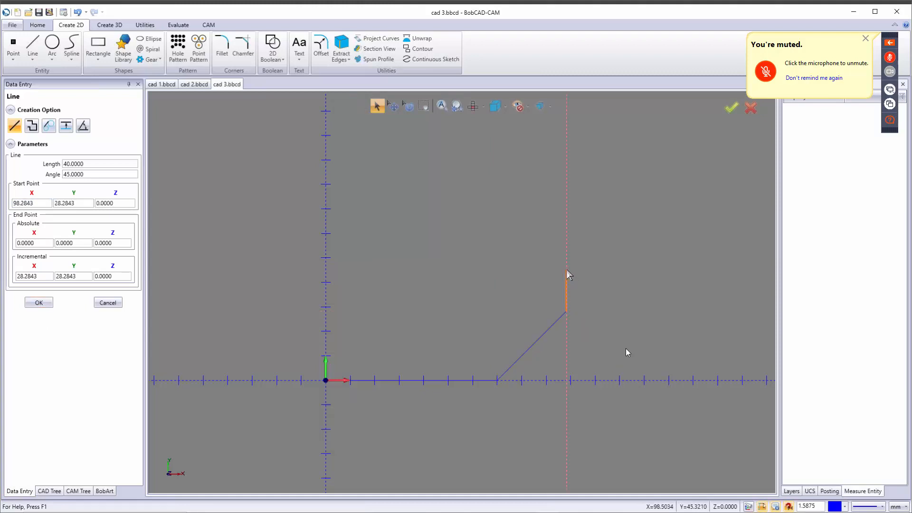
left_click(567, 270)
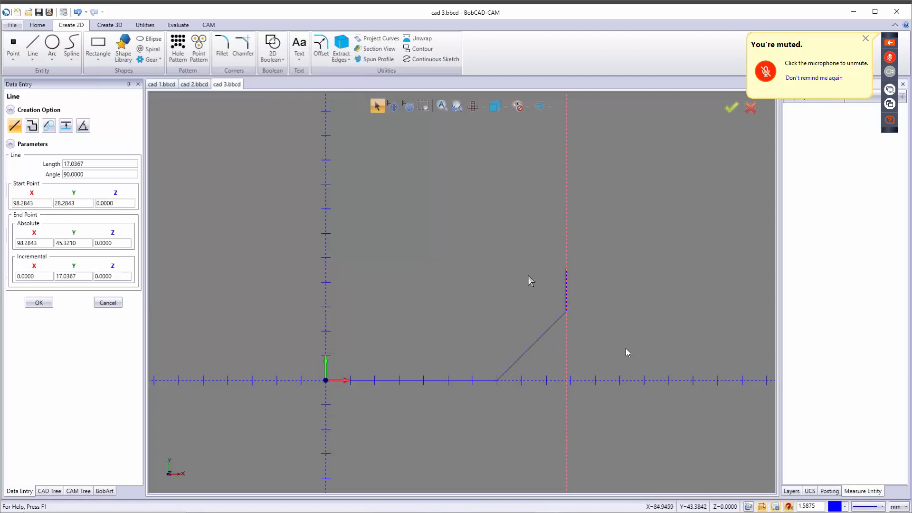
double_click(99, 163)
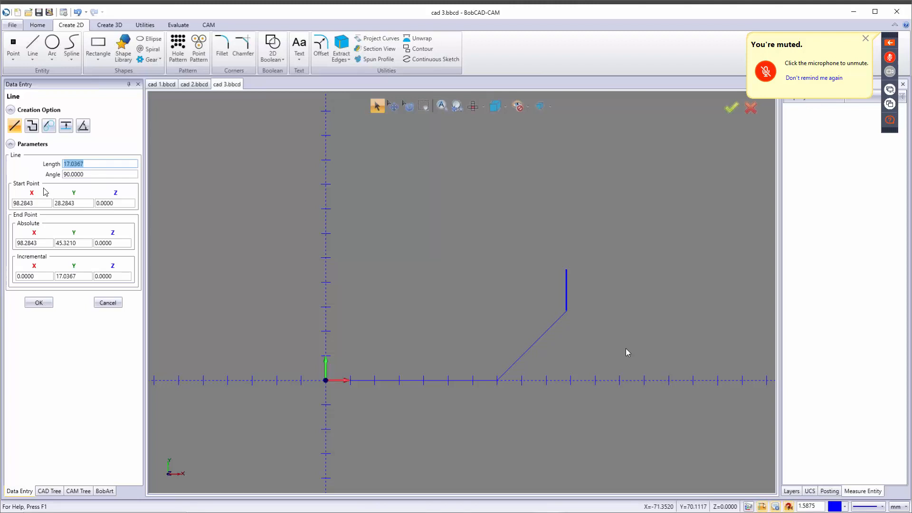
type("28")
key("Tab")
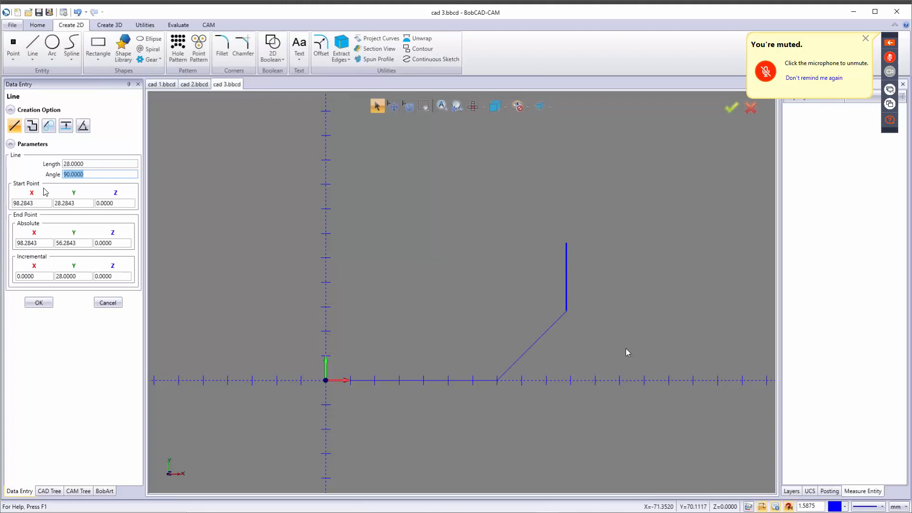
left_click(40, 302)
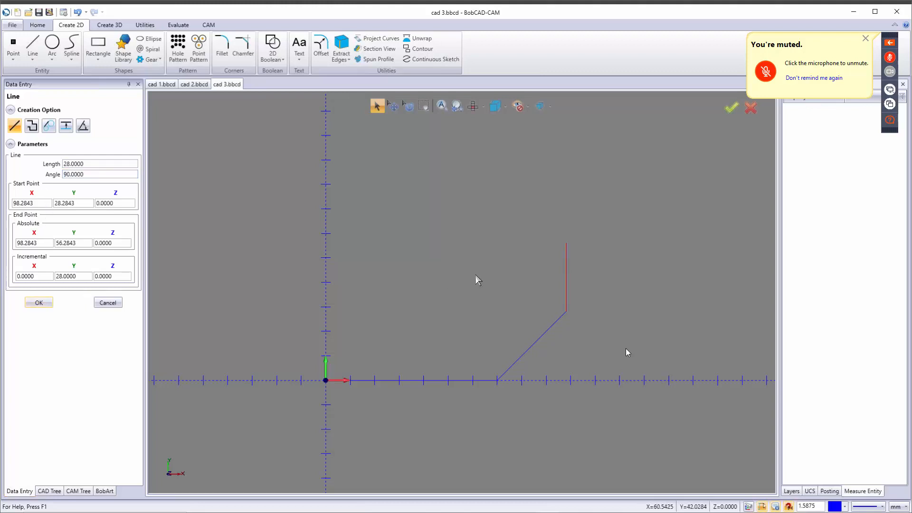
Step: Add a 28 mm horizontal line running left from its top
left_click(567, 244)
left_click(544, 244)
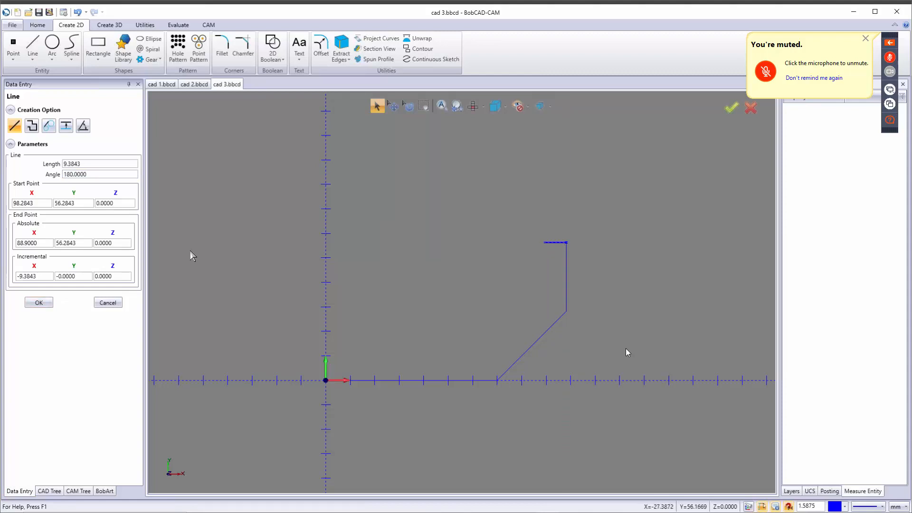
left_click_drag(86, 164, 39, 168)
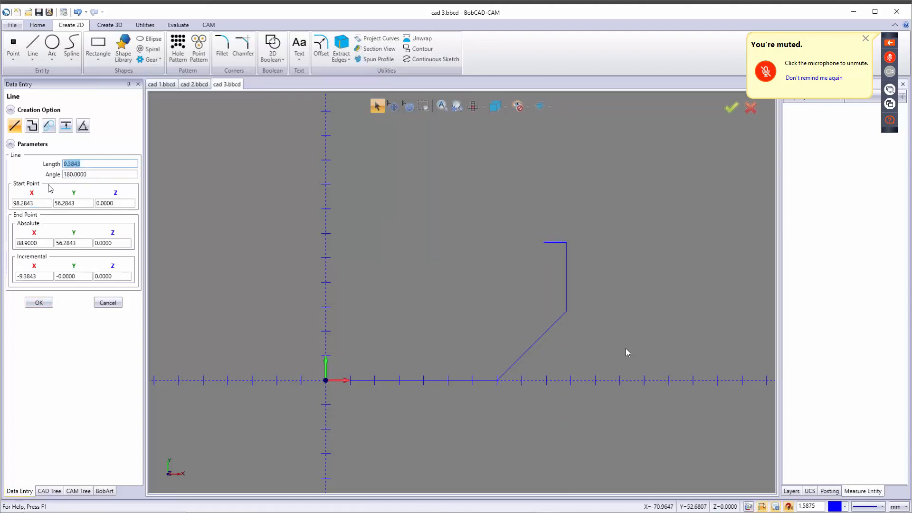
type("28")
key("Tab")
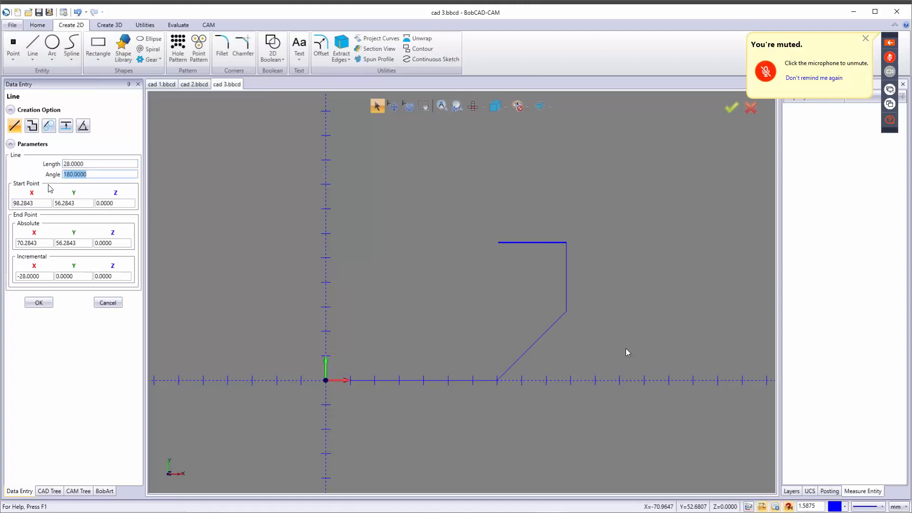
left_click(38, 305)
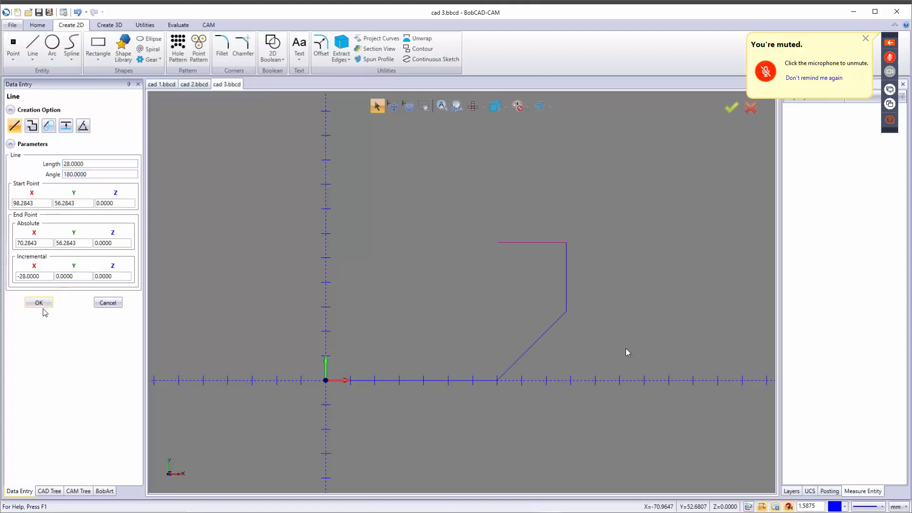
Step: Add a 14 mm vertical rise up to (70, 70.2843)
left_click(499, 243)
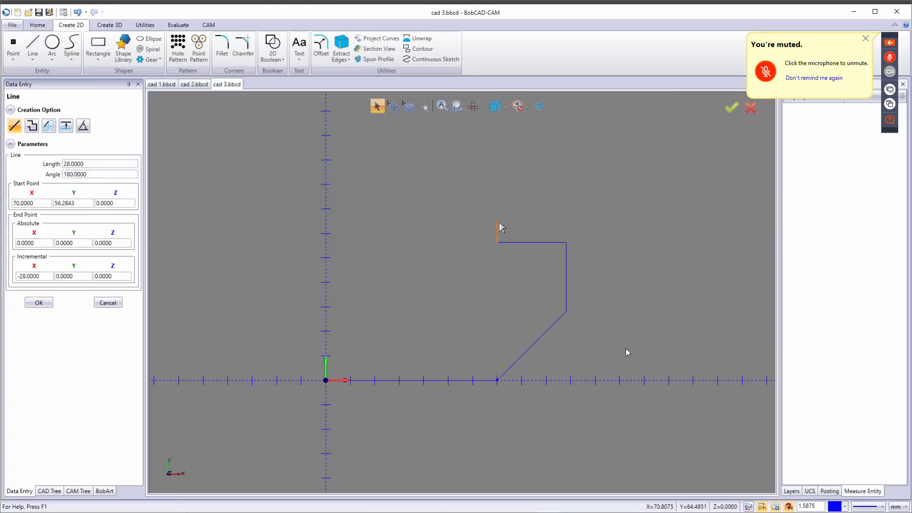
left_click(498, 222)
left_click_drag(90, 164, 4, 169)
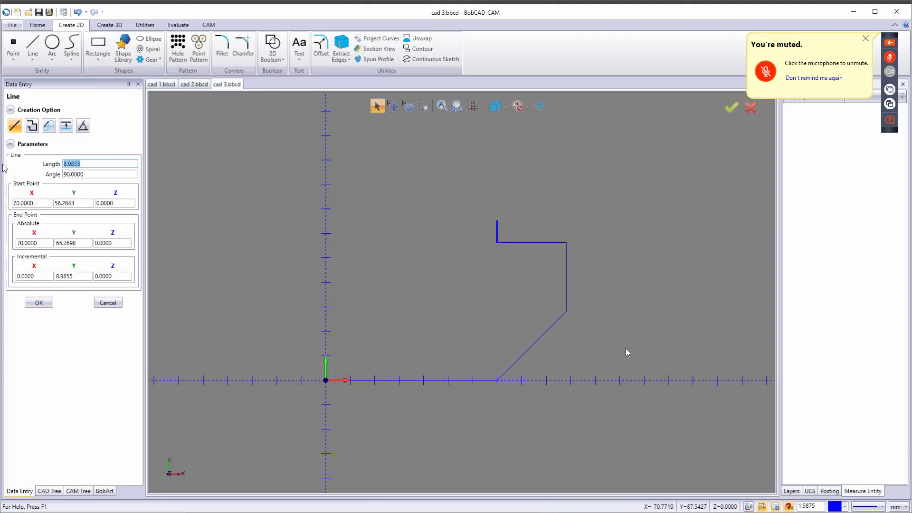
type("14")
key("Tab")
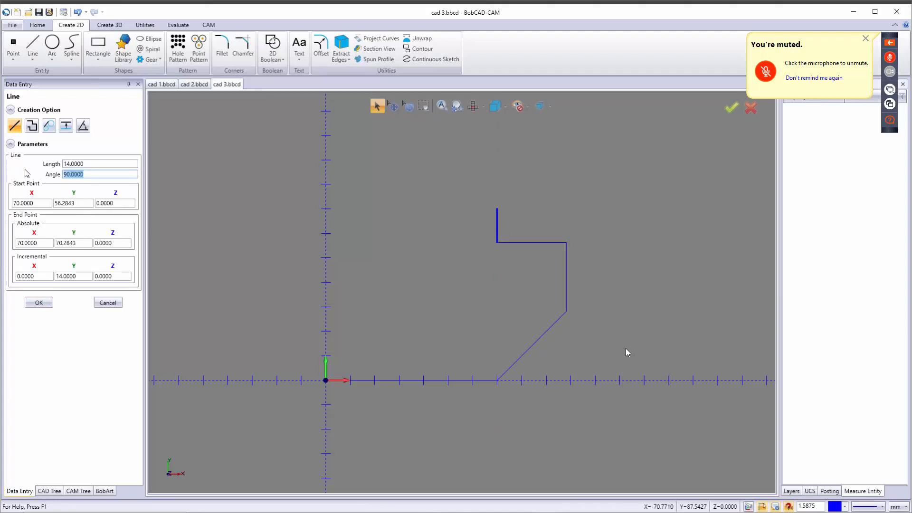
left_click(38, 302)
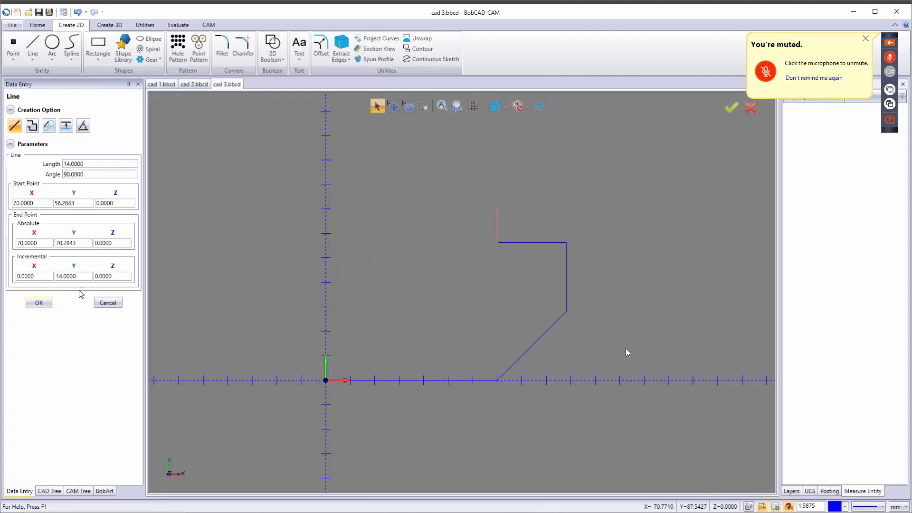
left_click(498, 208)
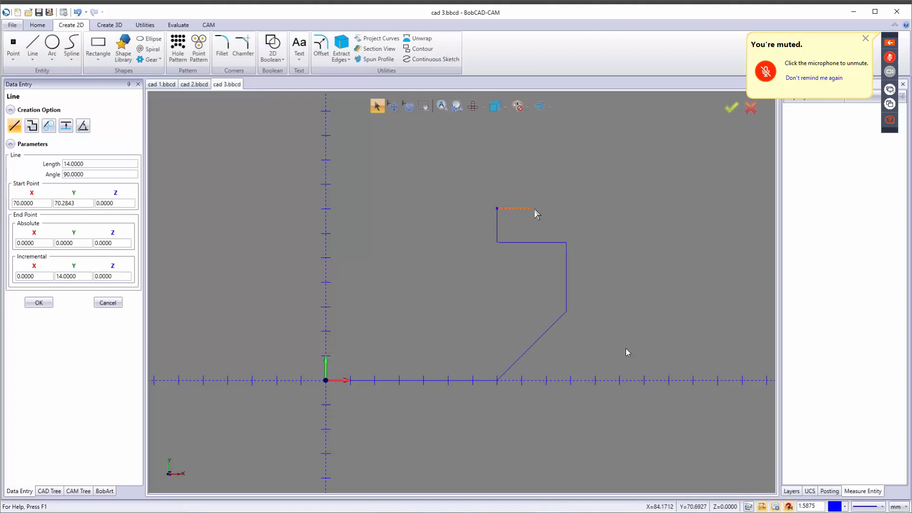
Step: Draw a 28 mm horizontal line right to (98, 70.2843)
left_click(567, 209)
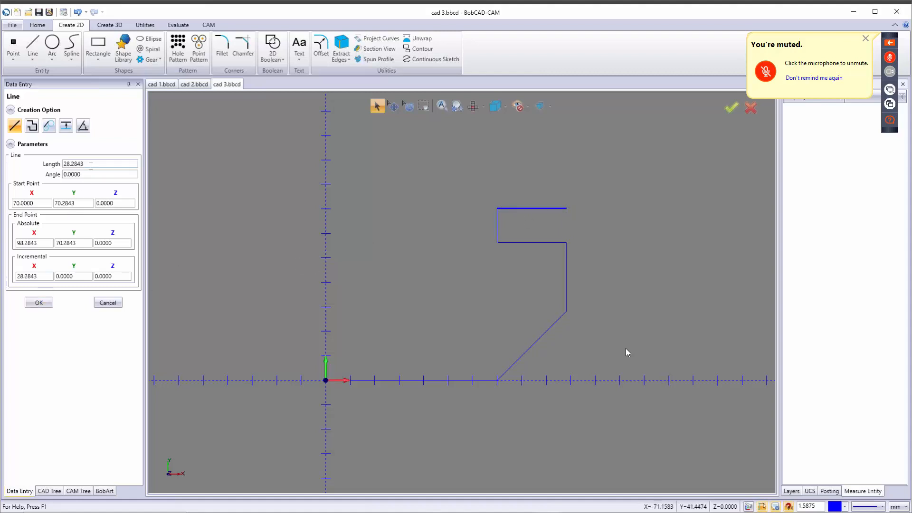
left_click_drag(92, 164, 63, 164)
type("28")
key("Tab")
left_click(48, 303)
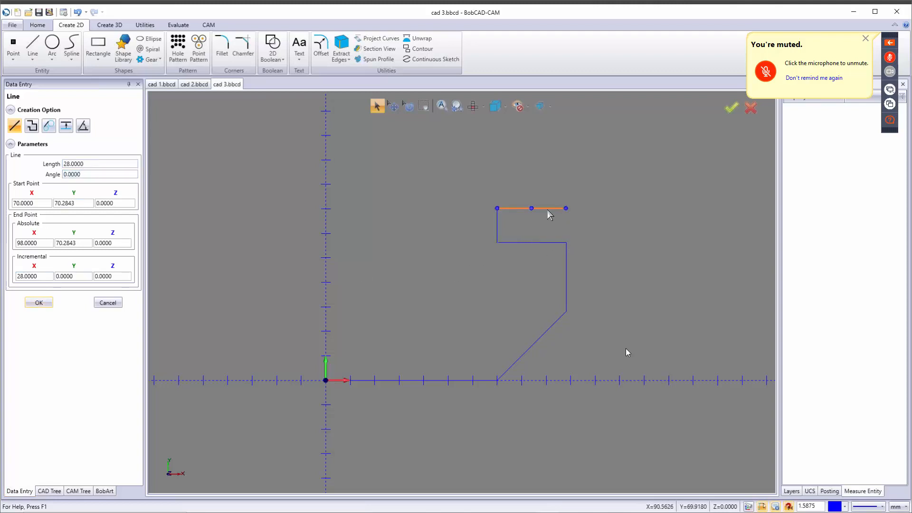
Step: Add a 28 mm vertical line up to (98, 98.2843)
left_click(566, 208)
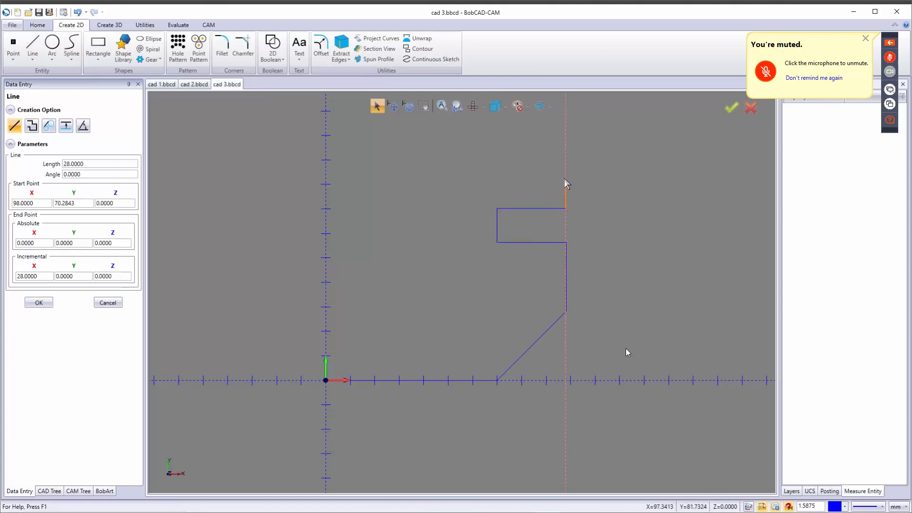
left_click(566, 150)
double_click(83, 164)
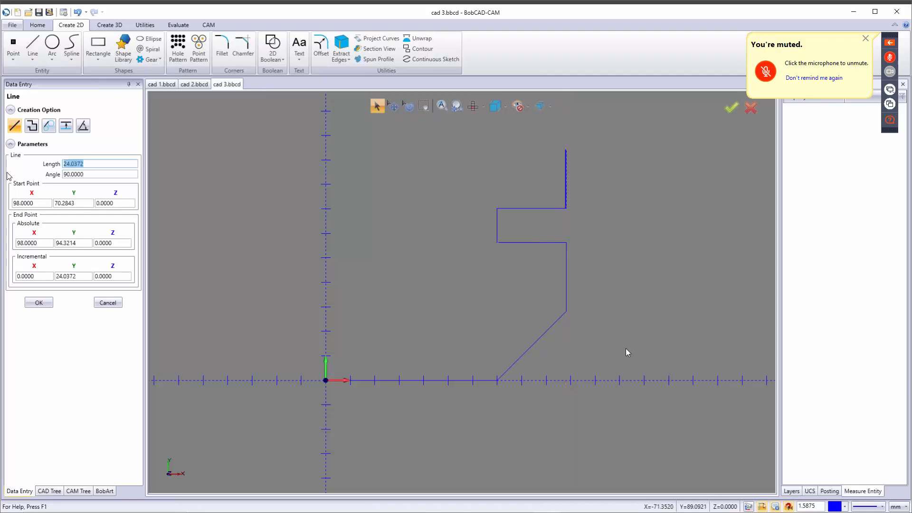
type("28")
key("Tab")
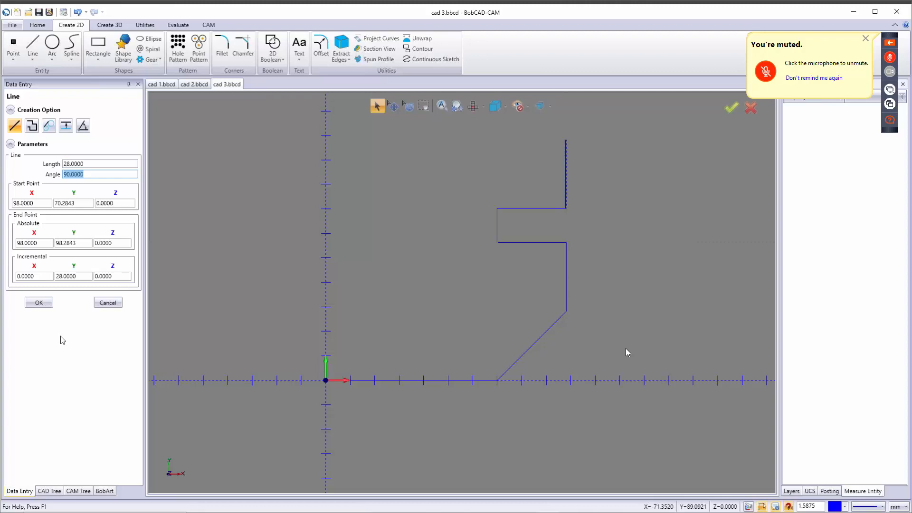
left_click(38, 302)
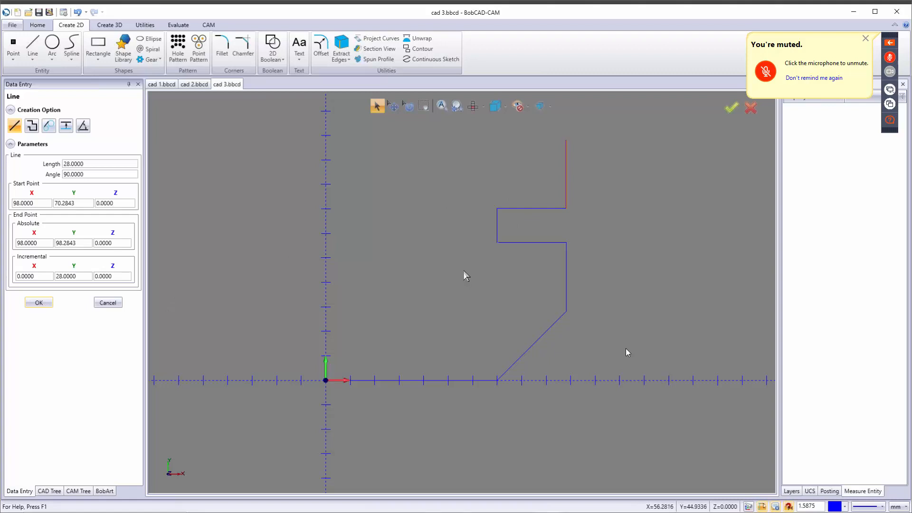
mouse_move(470, 267)
middle_mouse_down()
mouse_move(472, 365)
mouse_move(478, 360)
middle_mouse_up()
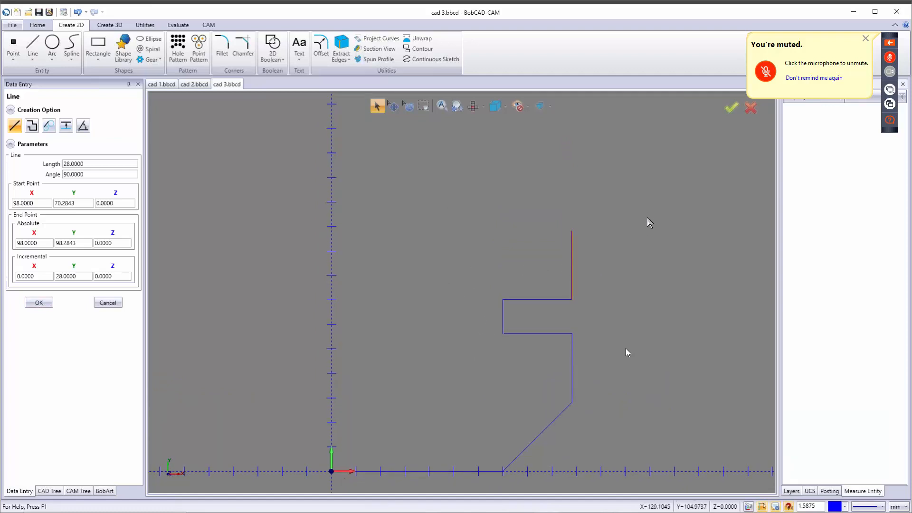
Step: Draw a 40 mm chamfer line at 135° (90+45) from the right edge's top
left_click(572, 230)
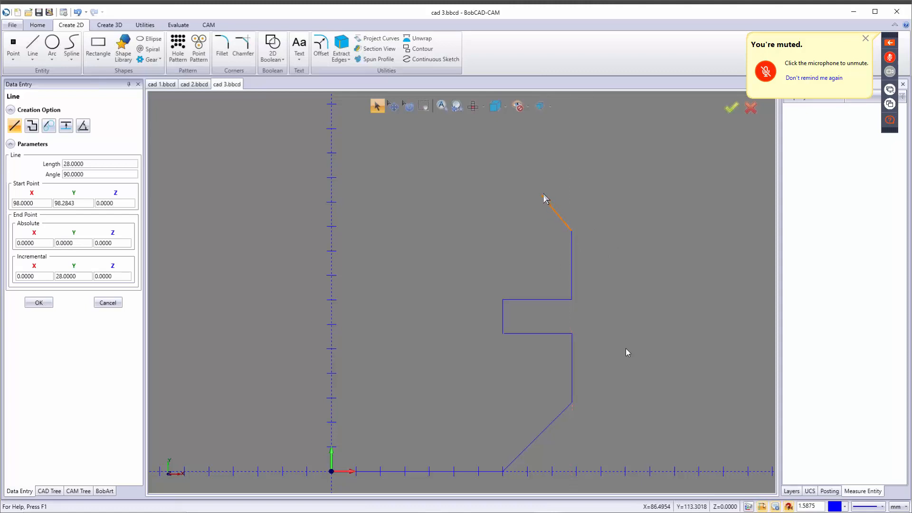
left_click(571, 180)
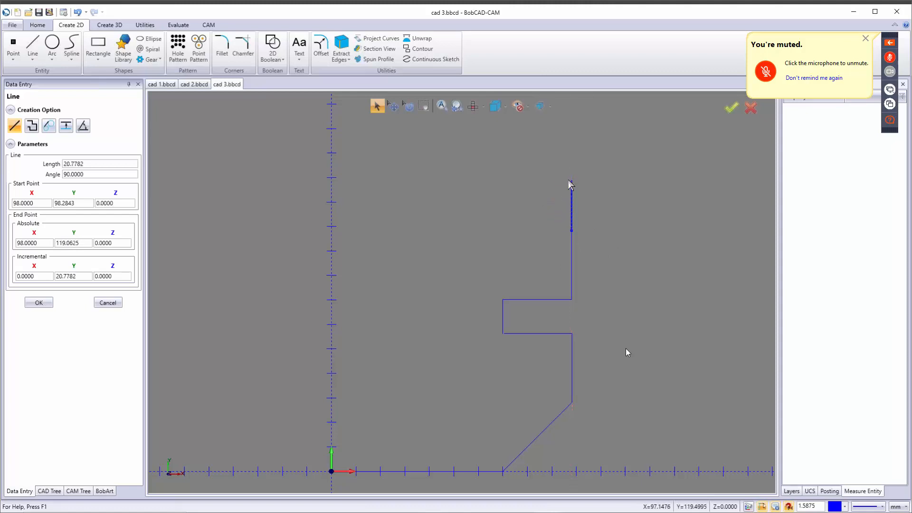
double_click(93, 166)
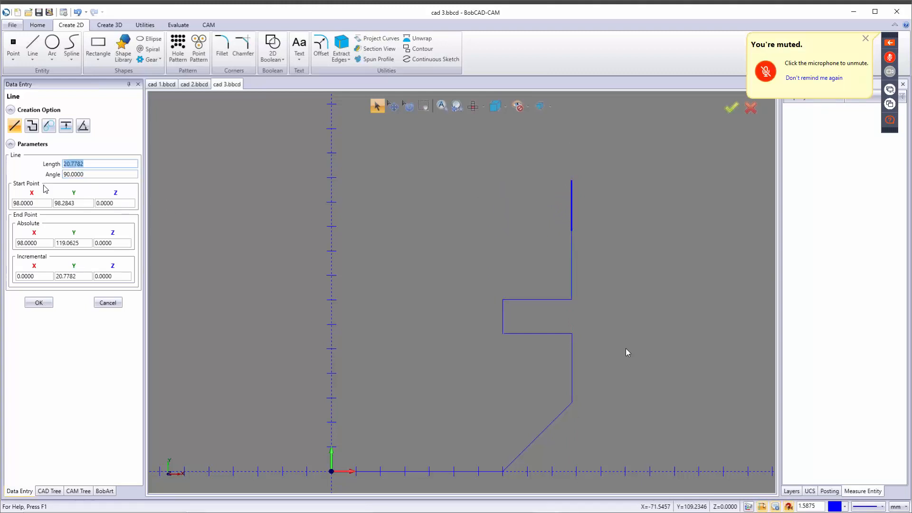
type("40")
key("Tab")
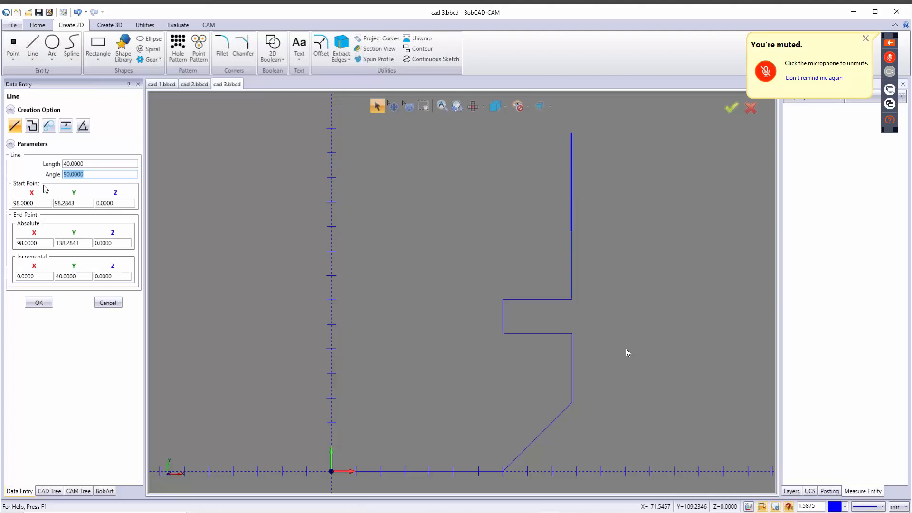
type("90+45")
key("Tab")
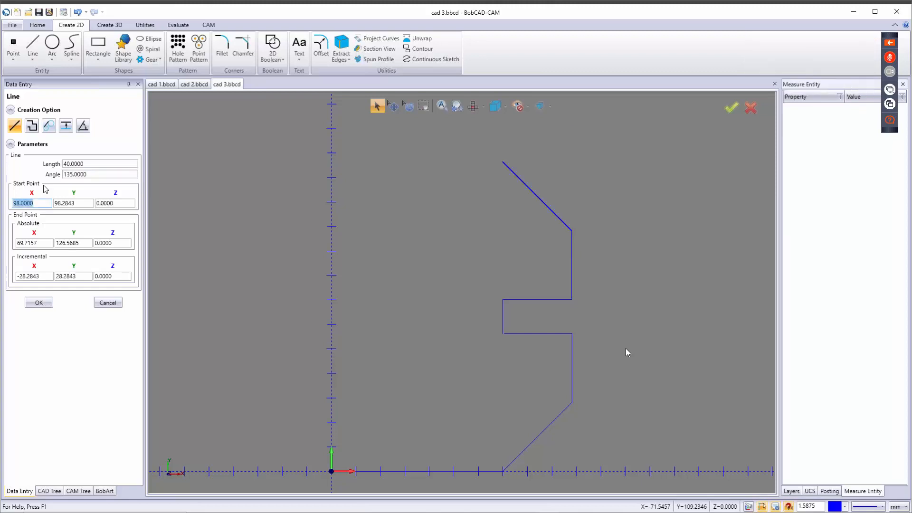
left_click(38, 303)
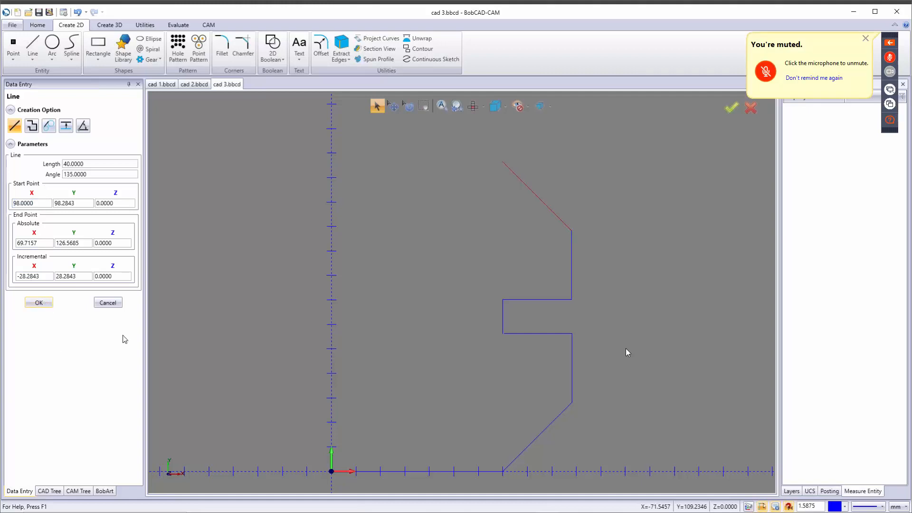
Step: Add a 56 mm top edge running left from the chamfer
left_click(503, 162)
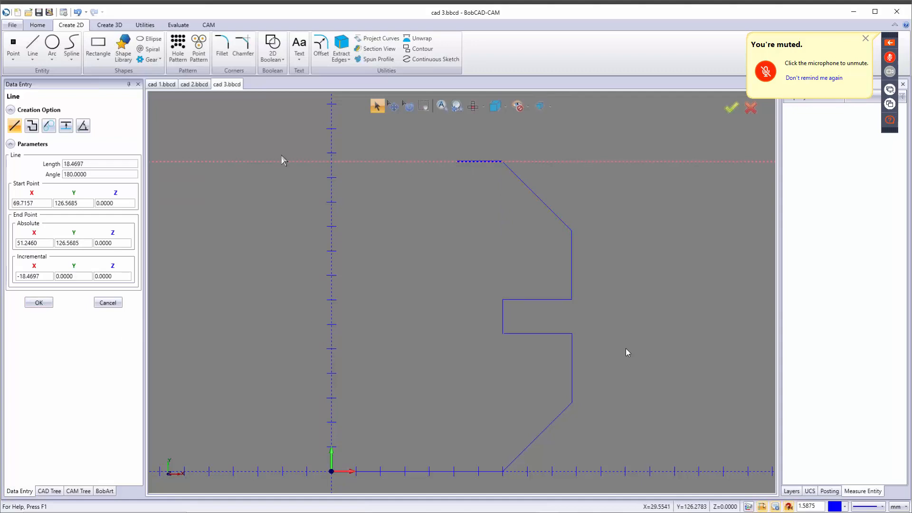
left_click_drag(95, 164, 50, 172)
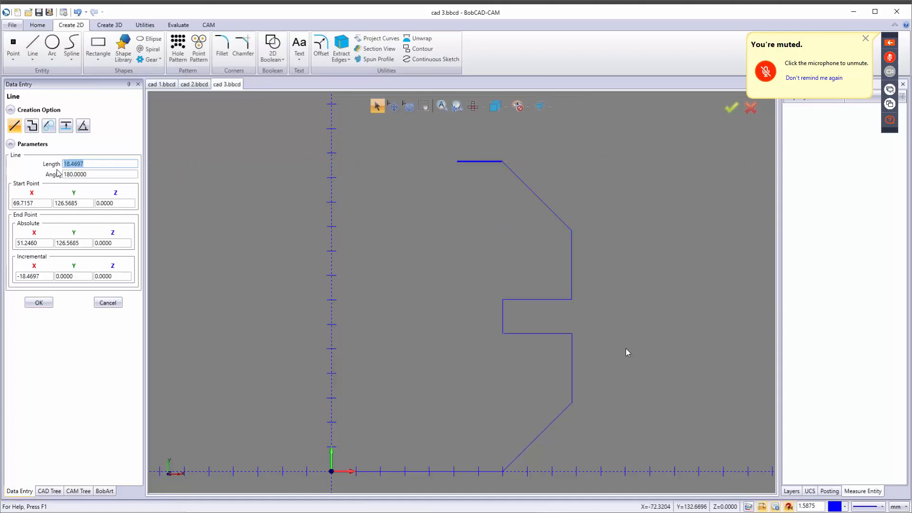
type("56")
key("Tab")
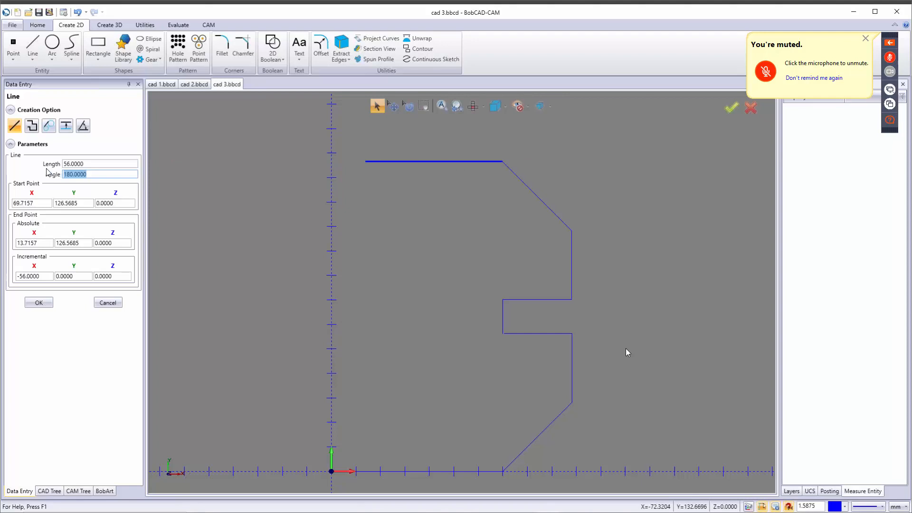
left_click(43, 303)
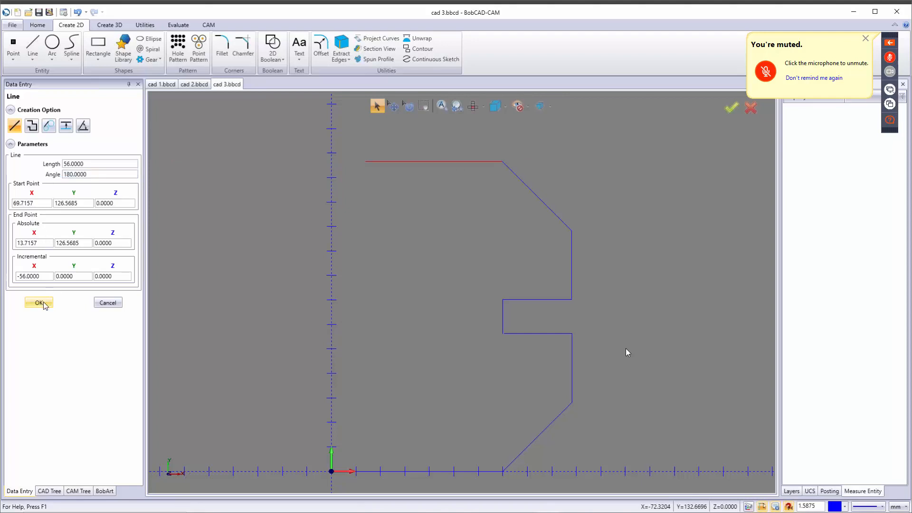
Step: Drop a 56 mm vertical line down from the top-left corner
left_click(365, 161)
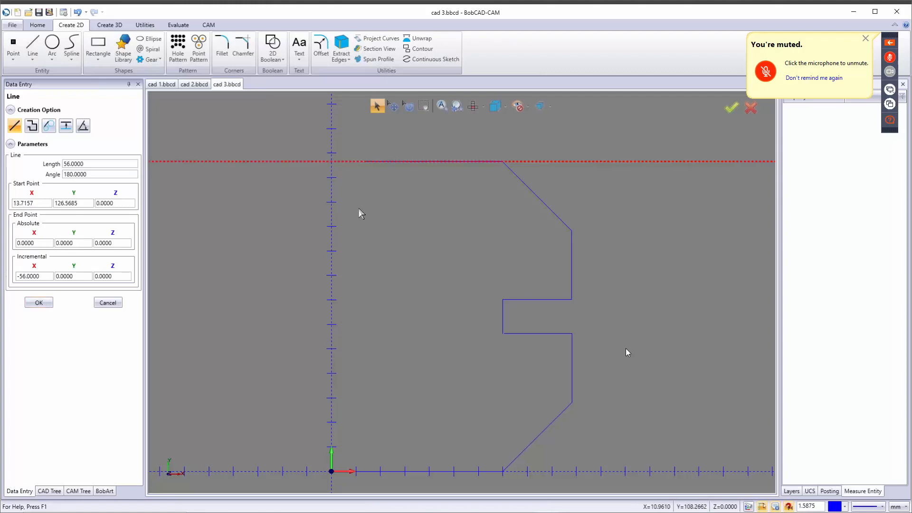
left_click(365, 236)
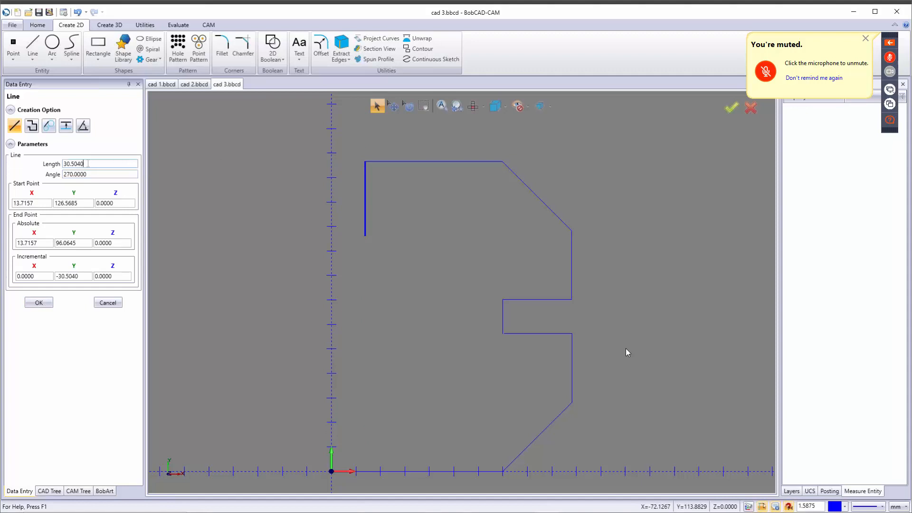
left_click_drag(88, 163, 23, 164)
type("56")
key("Tab")
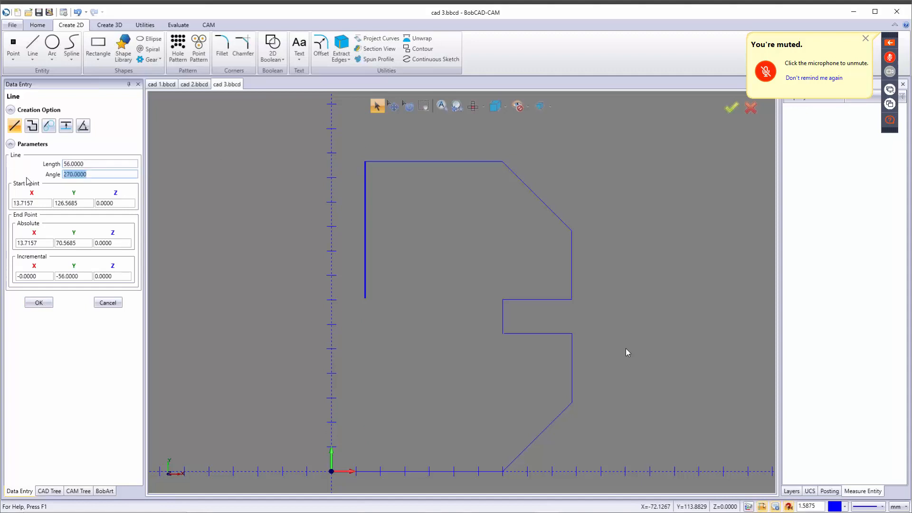
left_click(38, 303)
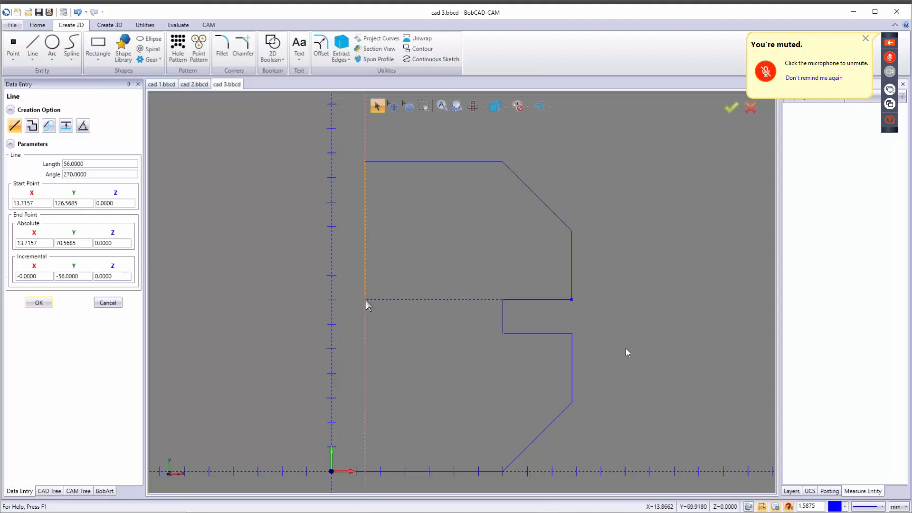
Step: Add a 14 mm (28/2) horizontal line left to the Y axis
left_click(333, 299)
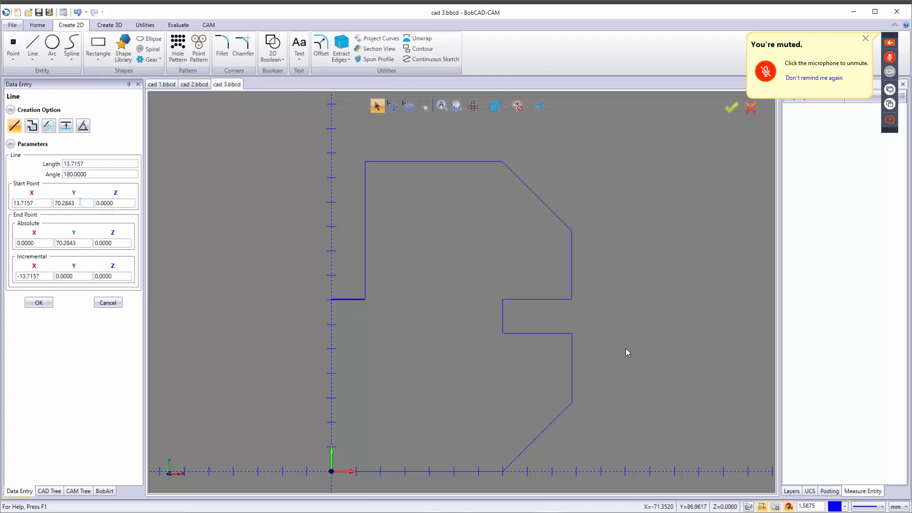
left_click_drag(90, 166, 18, 173)
type("28/2")
key("Tab")
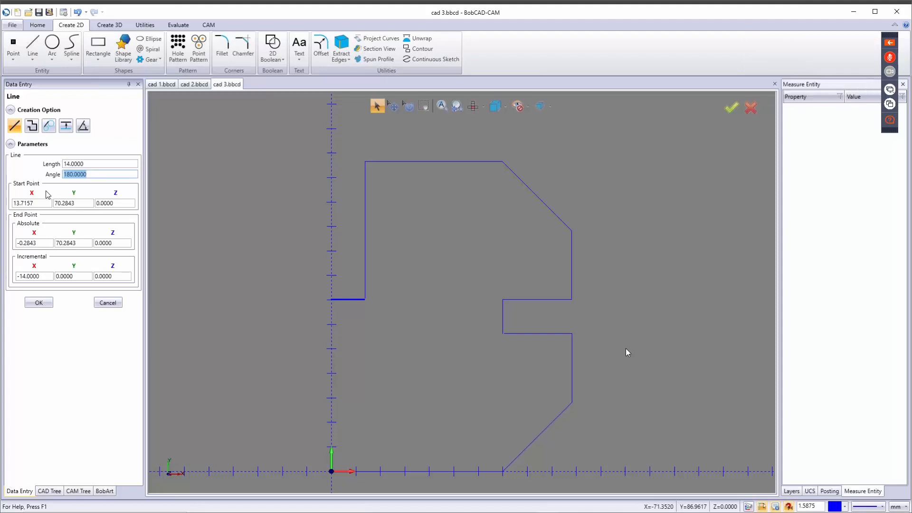
left_click(38, 302)
Step: End the Line tool and measure the left vertical edge, confirming 56 mm ending at Y 70.5685
scroll(358, 300, "up", 5)
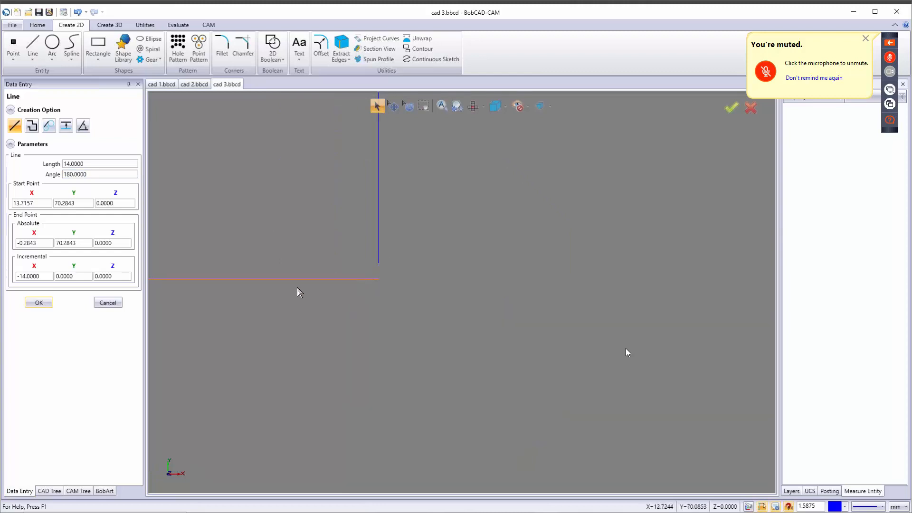
left_click(106, 304)
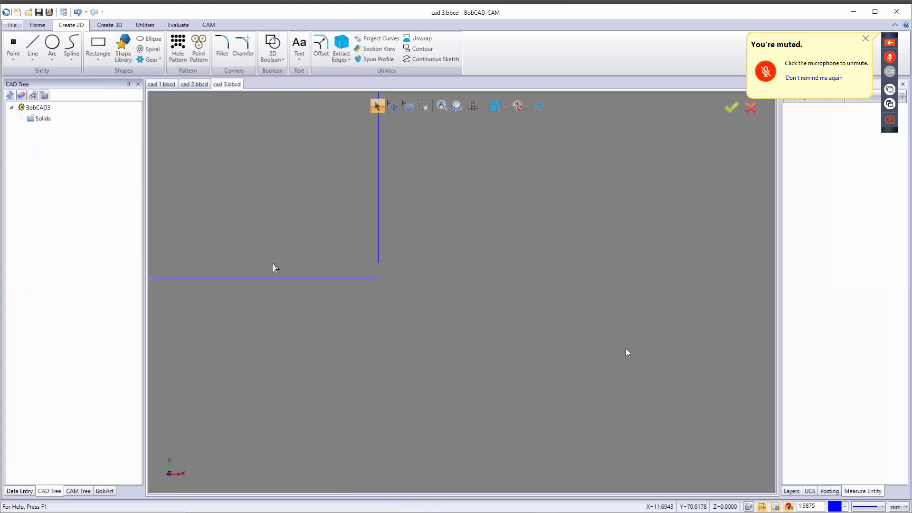
scroll(300, 289, "down", 3)
scroll(333, 337, "down", 2)
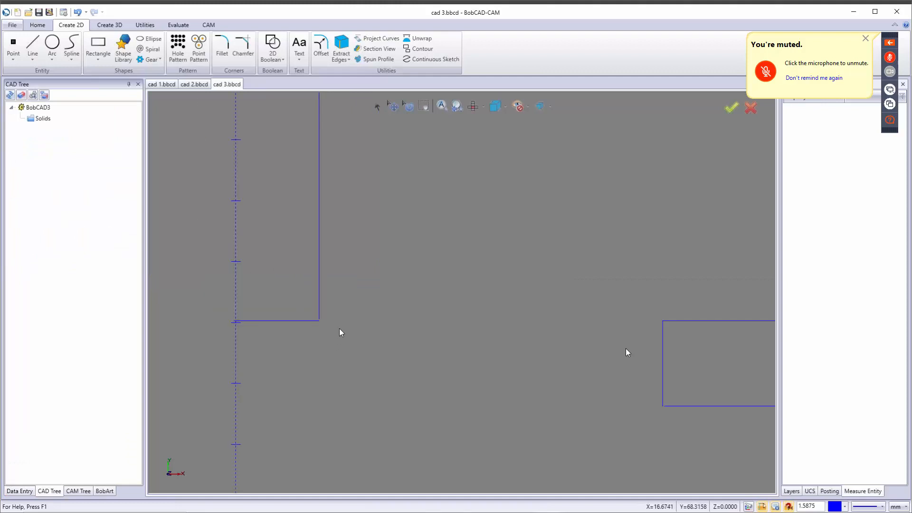
scroll(341, 328, "up", 2)
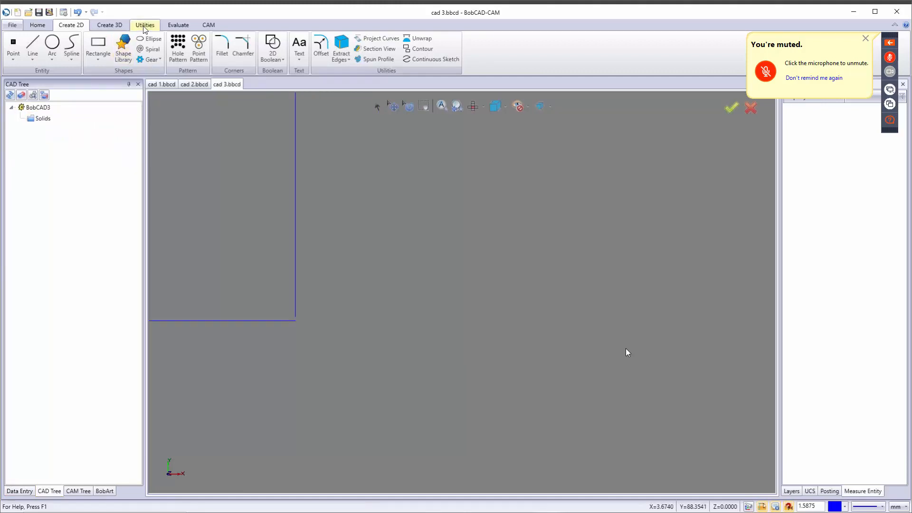
left_click(177, 25)
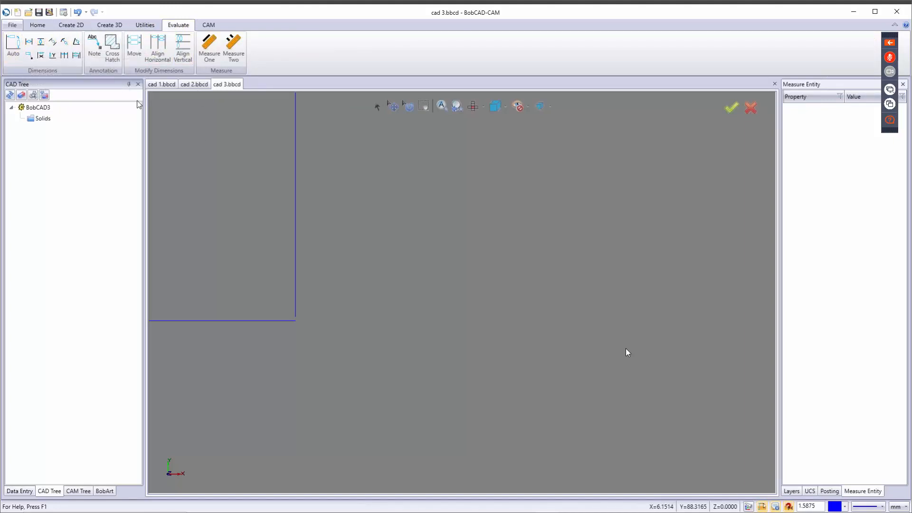
left_click(210, 52)
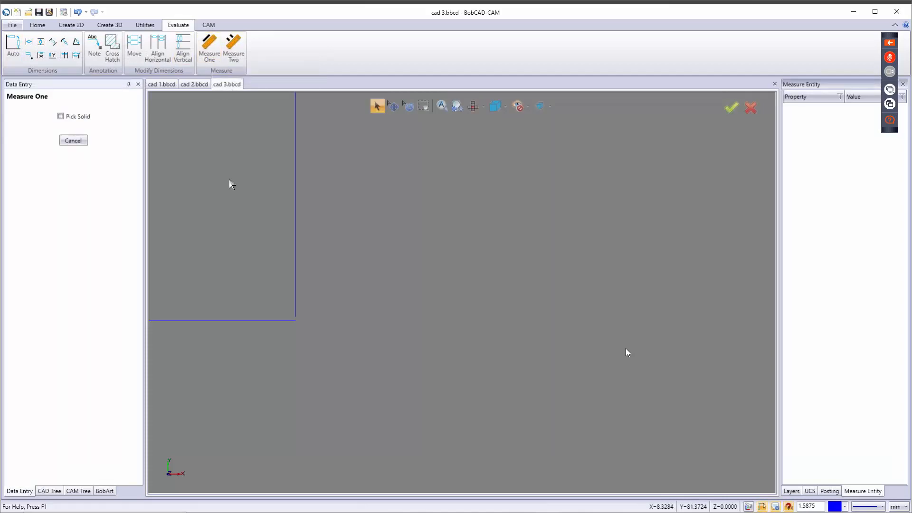
scroll(336, 350, "down", 1)
scroll(335, 350, "down", 2)
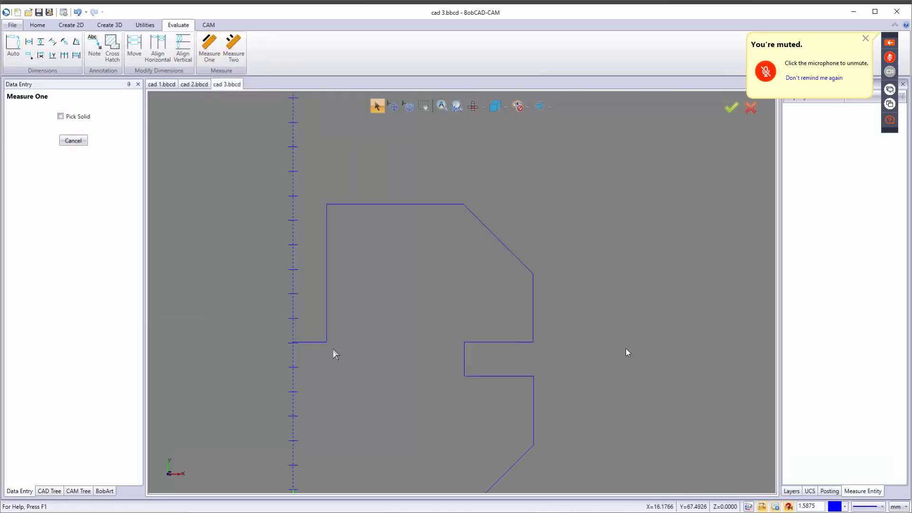
left_click(329, 295)
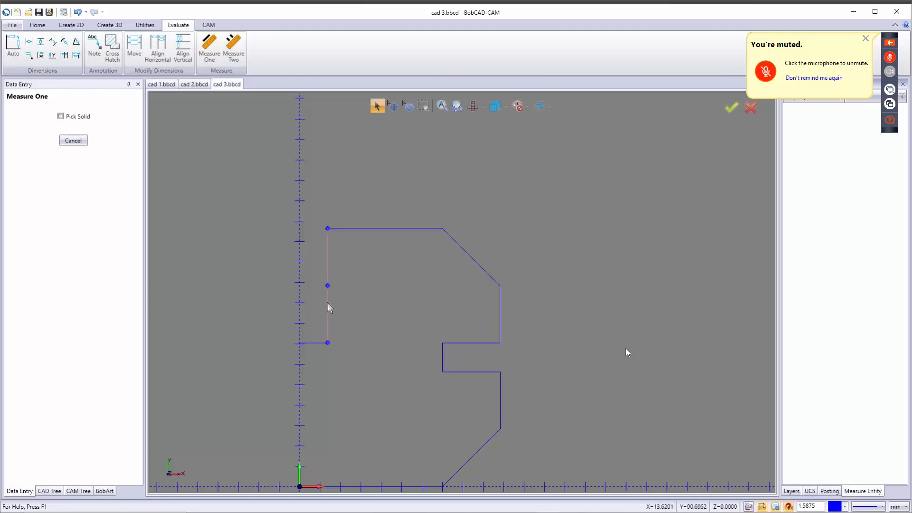
left_click(328, 307)
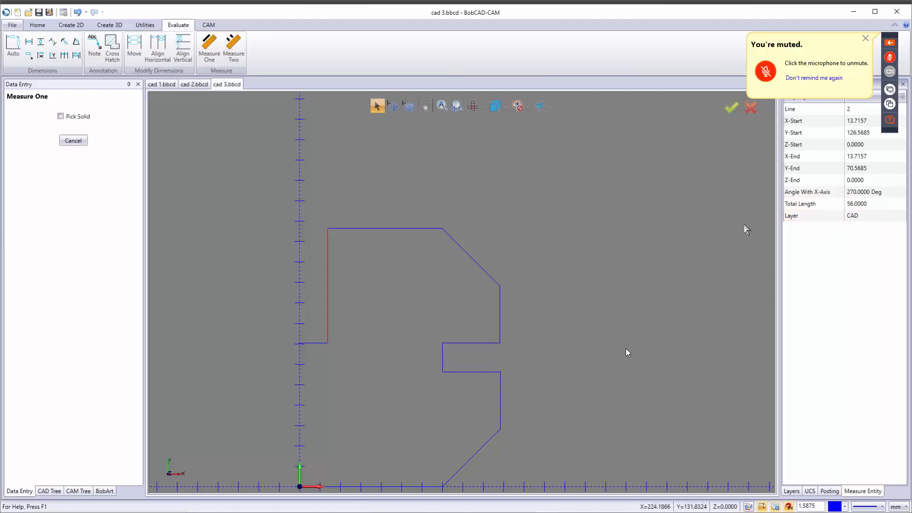
scroll(322, 352, "up", 3)
scroll(336, 335, "up", 3)
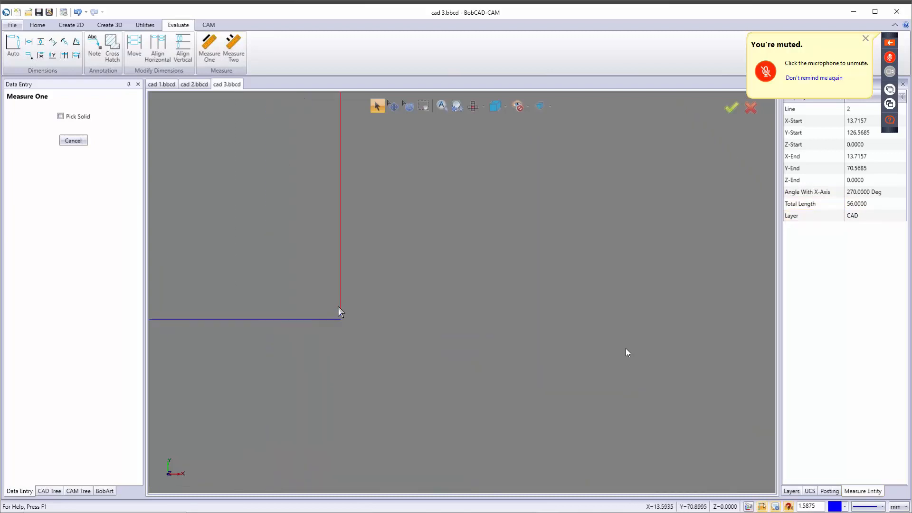
left_click(73, 140)
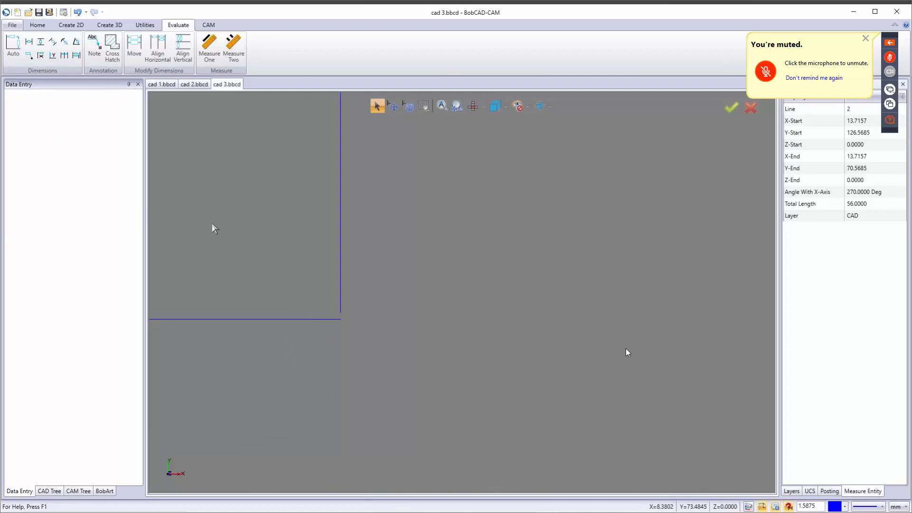
Step: Delete the short horizontal line at the foot of the left edge
left_click(378, 106)
left_click(231, 319)
key("Delete")
scroll(332, 395, "down", 4)
scroll(351, 398, "down", 2)
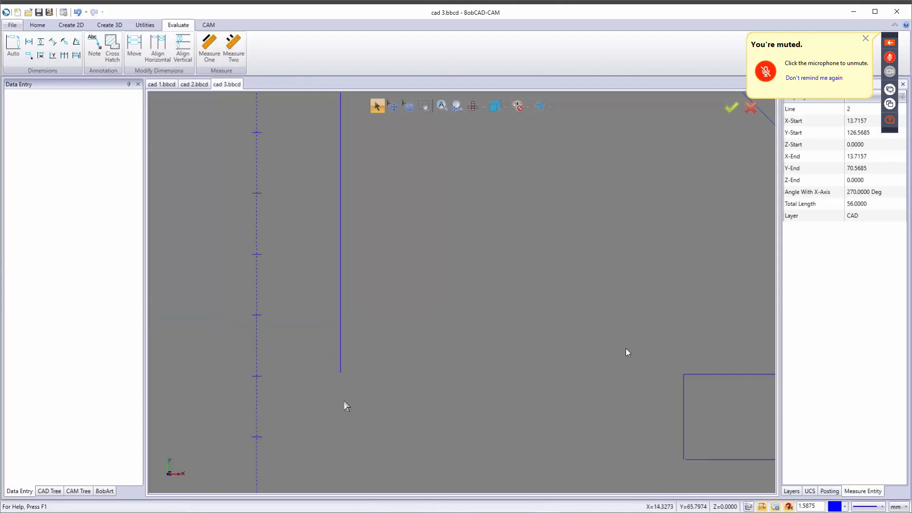
Step: Draw a 28/2 = 14 mm line at 180° from the vertical edge's bottom endpoint to the centre axis
left_click(70, 27)
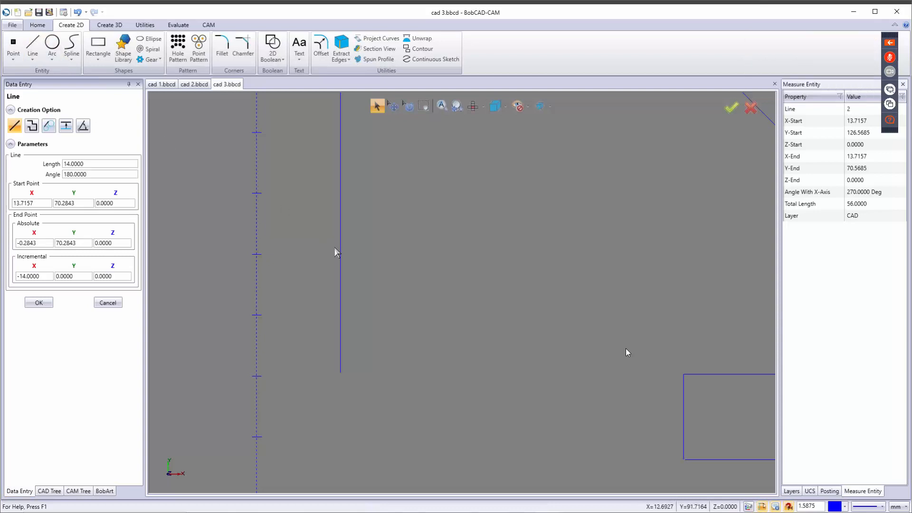
left_click(340, 373)
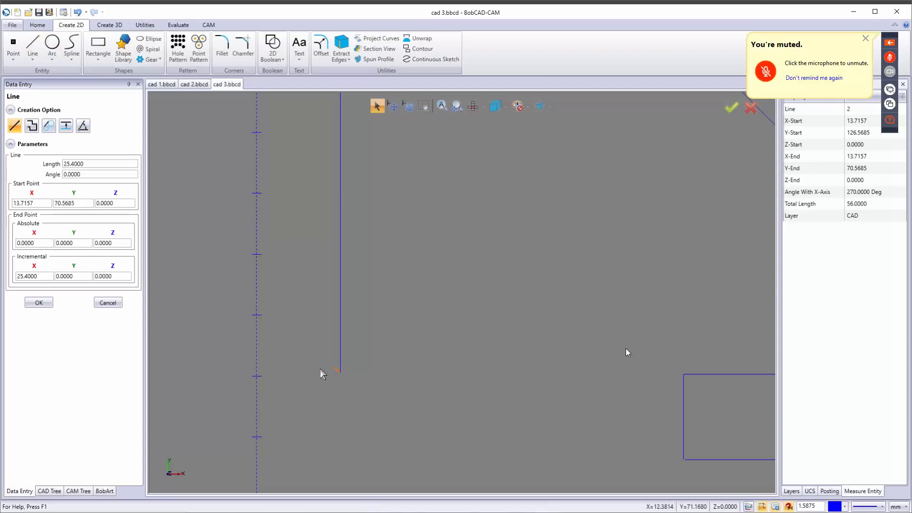
left_click(296, 372)
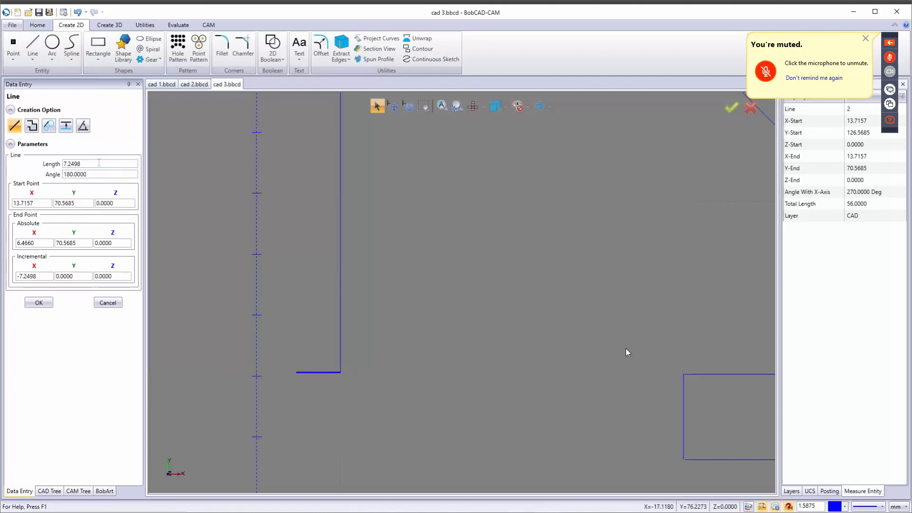
left_click_drag(99, 163, 39, 166)
type("28/2")
key("Tab")
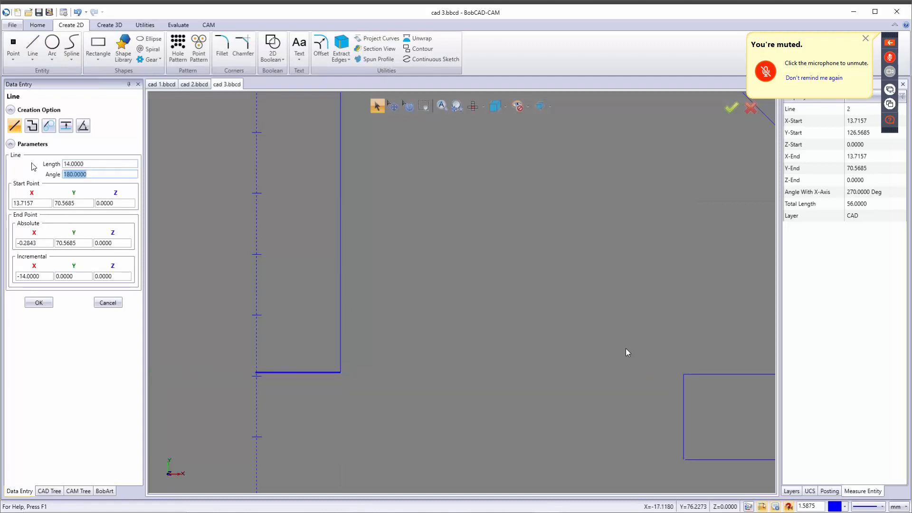
left_click(39, 304)
left_click(107, 303)
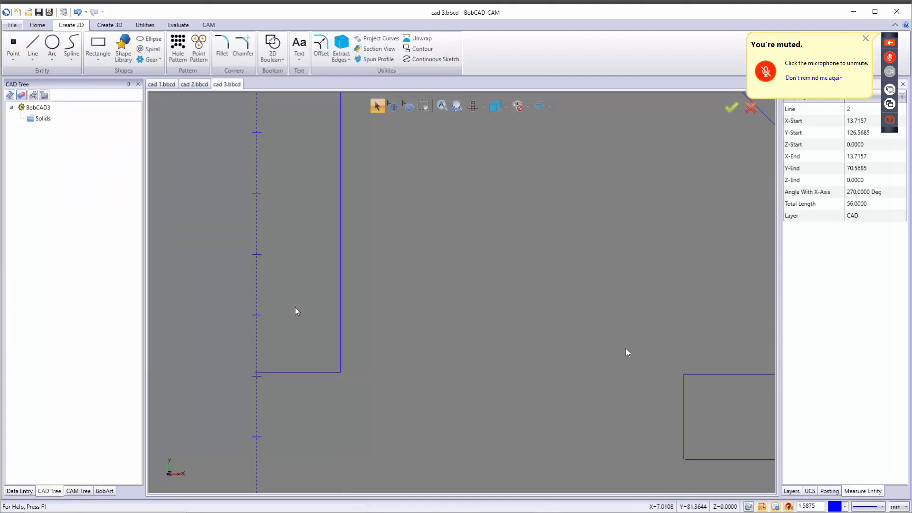
scroll(341, 372, "up", 2)
scroll(339, 373, "up", 4)
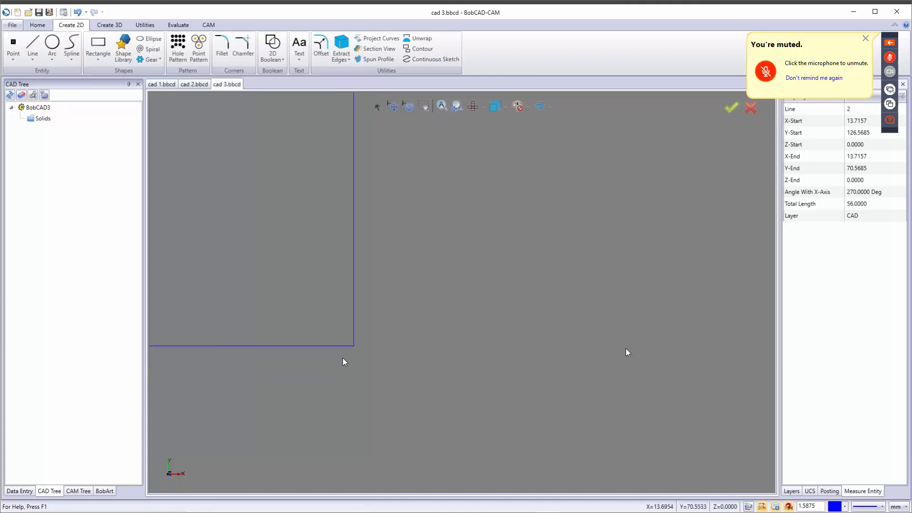
scroll(350, 354, "up", 3)
scroll(347, 348, "down", 4)
scroll(361, 357, "down", 4)
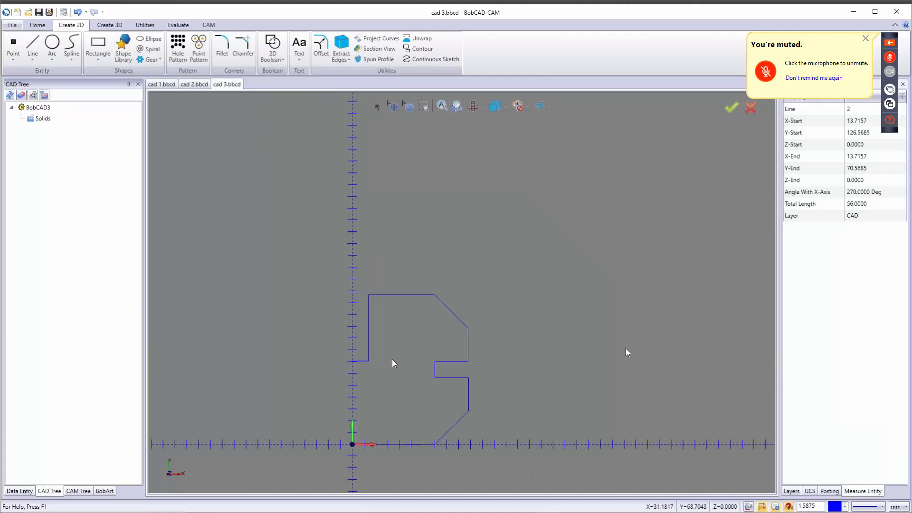
middle_click_drag(394, 364, 462, 331)
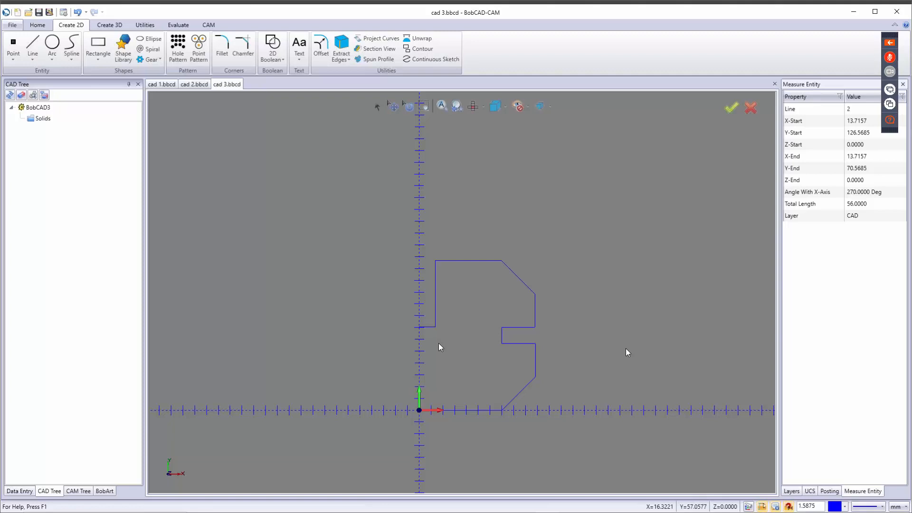
Step: Start Mirror and window-select the whole half outline
left_click(145, 27)
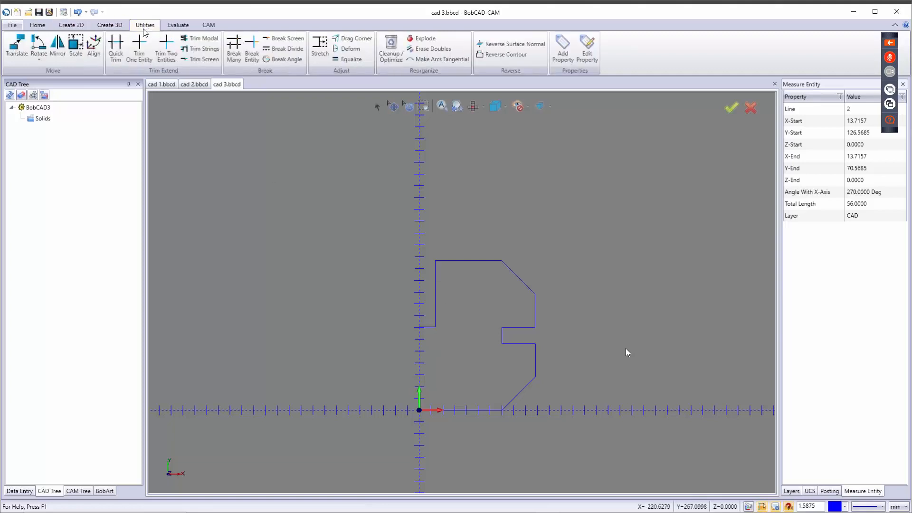
left_click(57, 46)
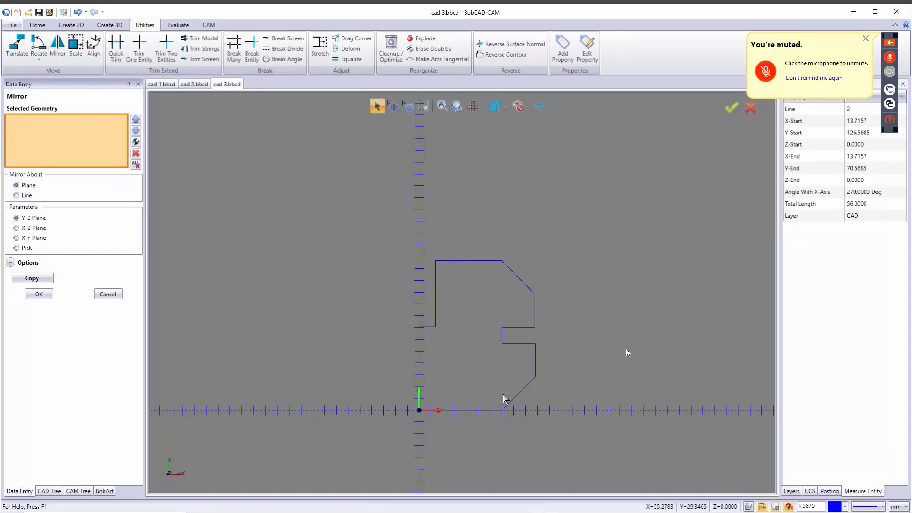
left_click_drag(457, 327, 608, 463)
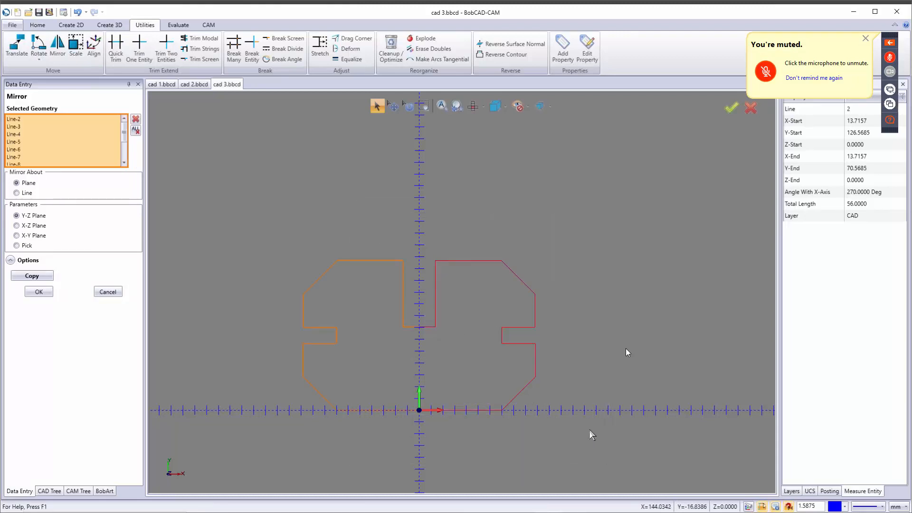
scroll(589, 430, "down", 3)
scroll(532, 449, "up", 3)
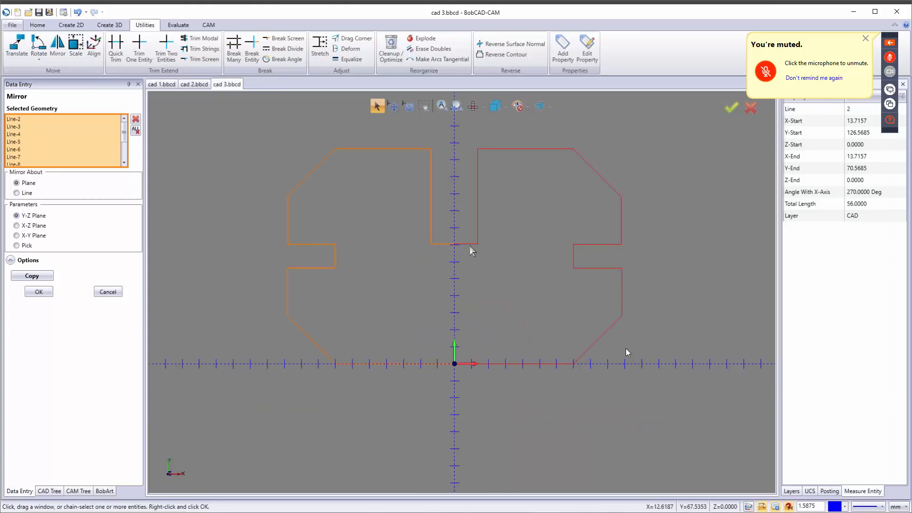
Step: Mirror the selection as a copy about the Y-Z plane
left_click(18, 225)
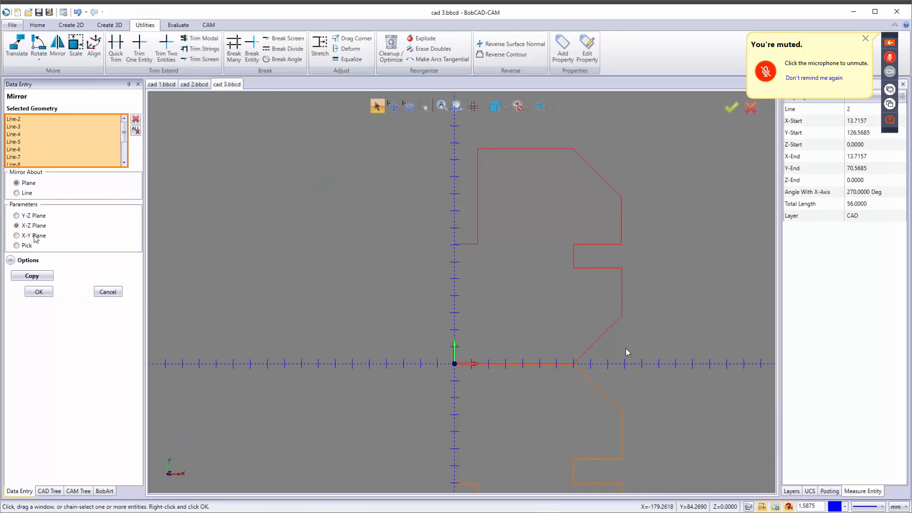
scroll(394, 333, "down", 4)
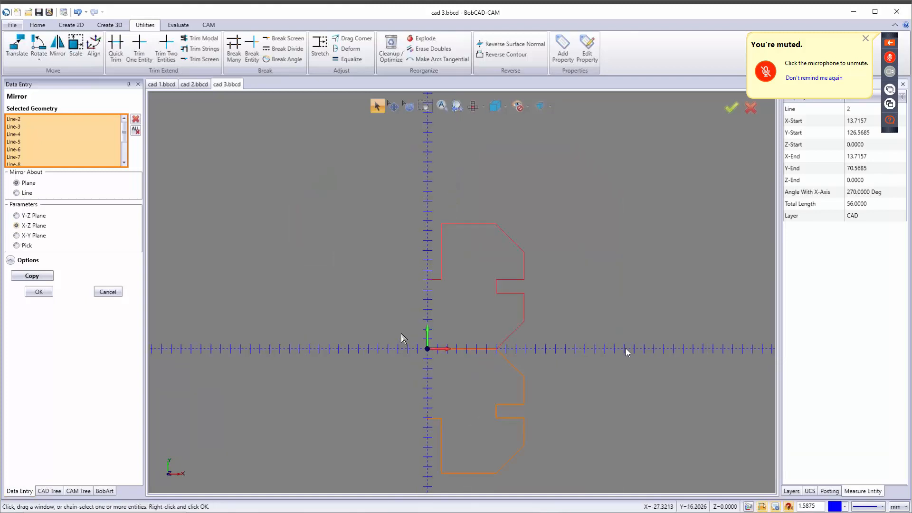
left_click(22, 236)
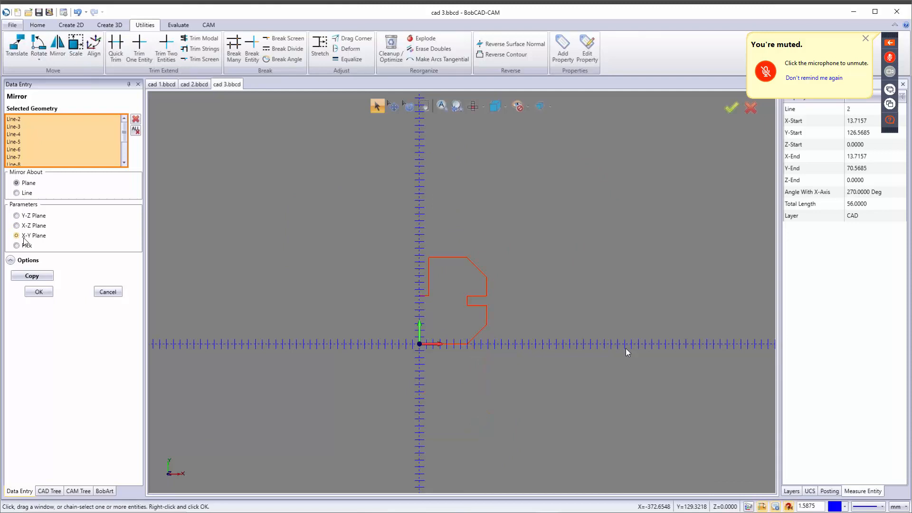
left_click(26, 245)
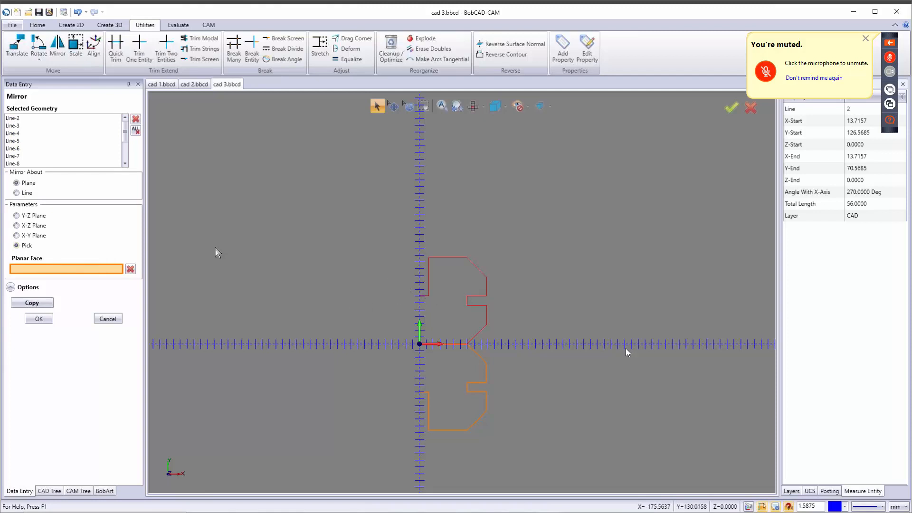
left_click(16, 215)
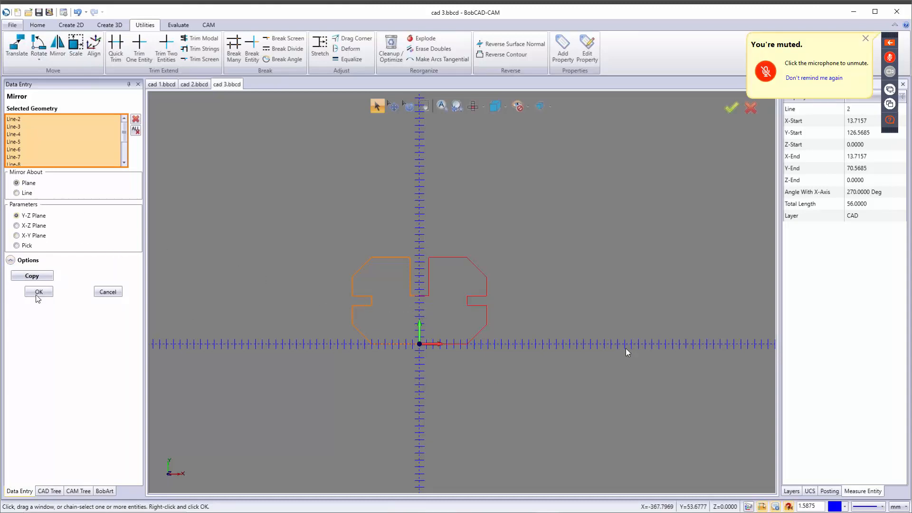
left_click(33, 276)
left_click(40, 292)
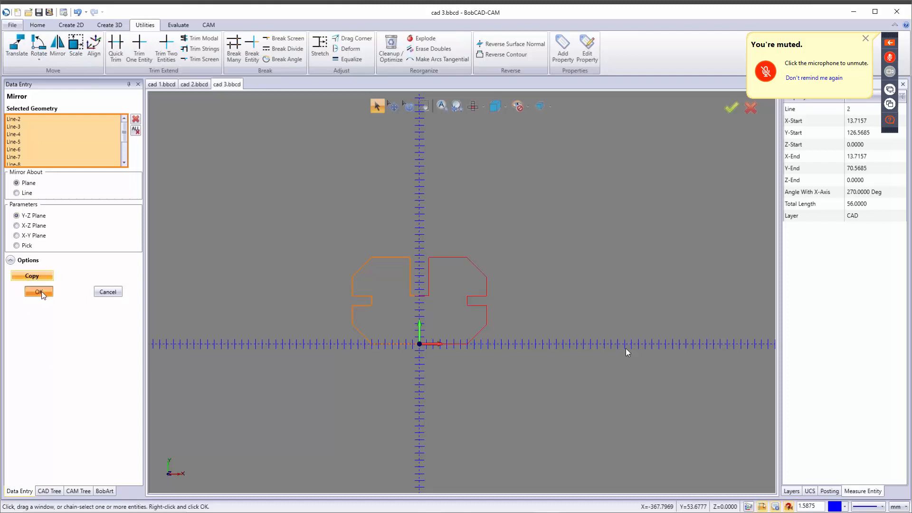
scroll(424, 306, "up", 3)
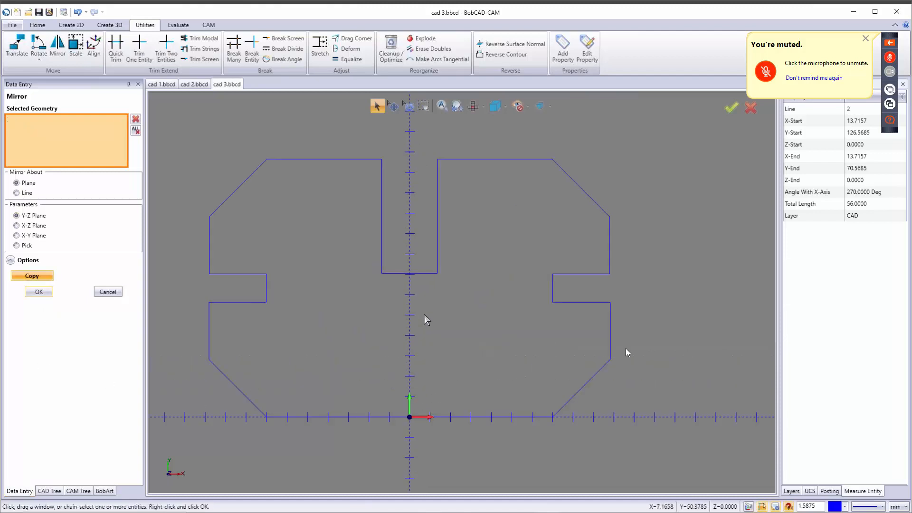
scroll(426, 323, "down", 1)
left_click(108, 291)
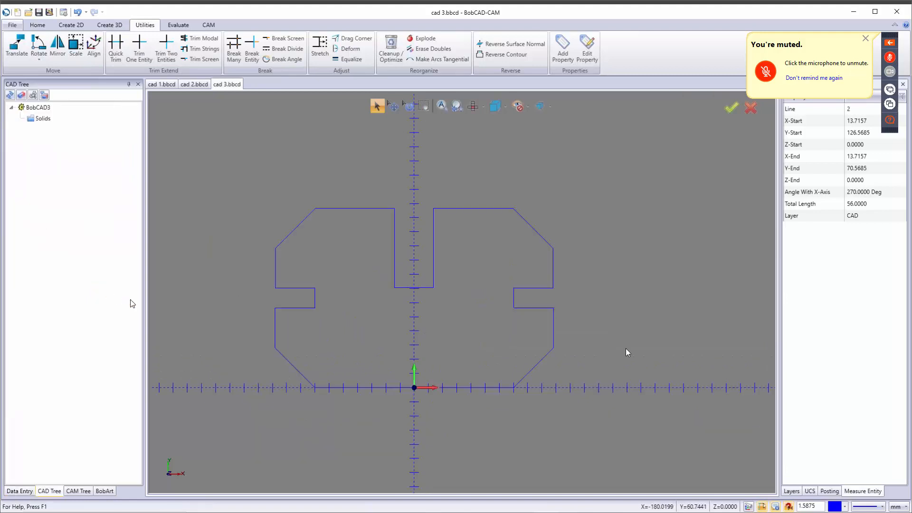
Step: Switch units to inches and run Cleanup / Optimize on the outline, reducing 22 lines to 20
left_click(900, 507)
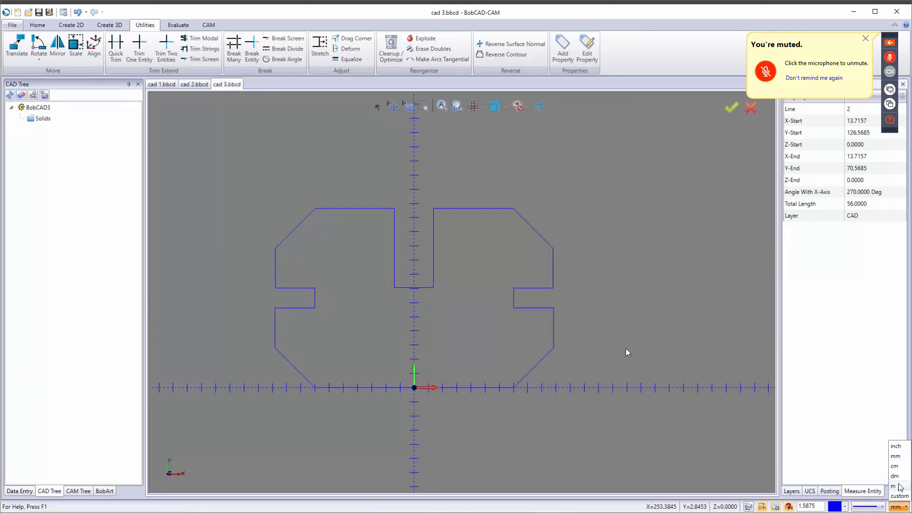
left_click(900, 449)
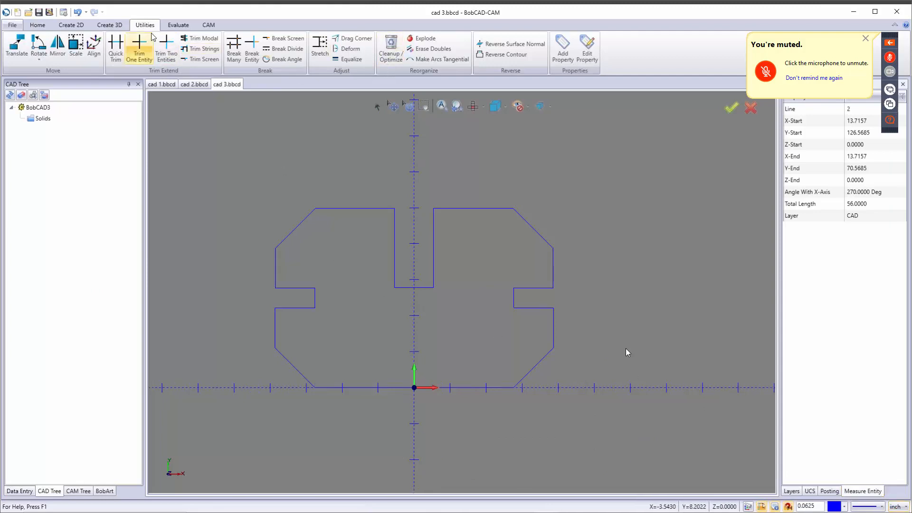
left_click(390, 46)
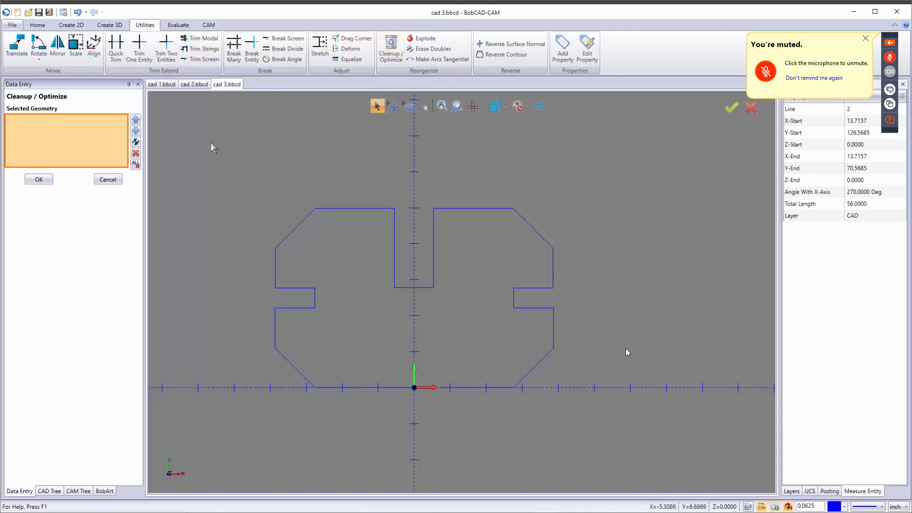
left_click_drag(358, 275, 653, 424)
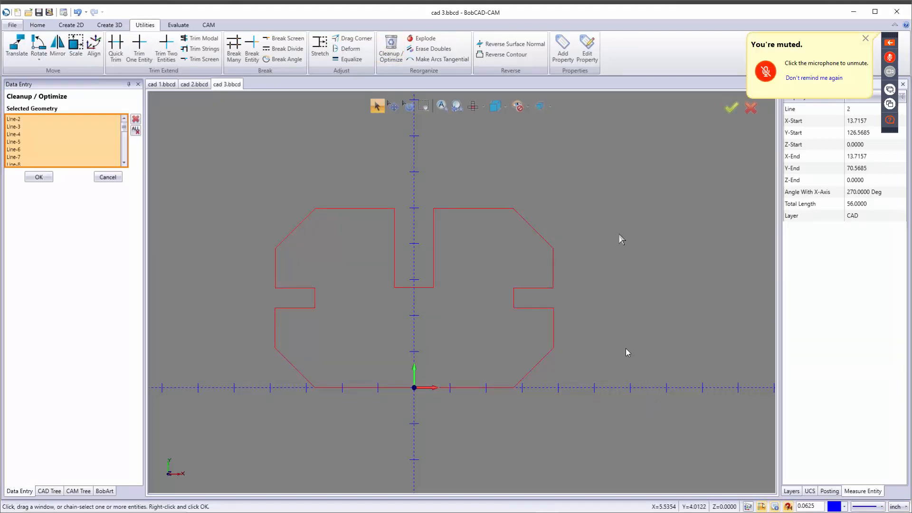
right_click(490, 279)
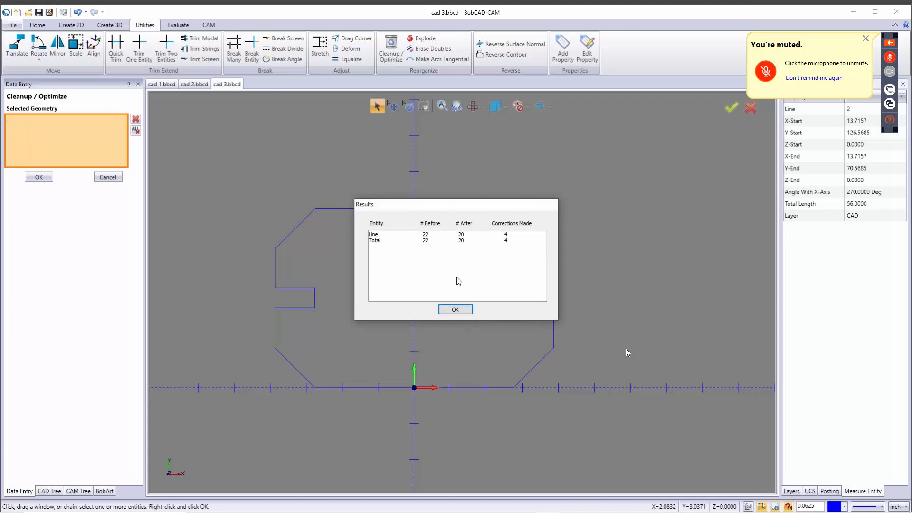
left_click(456, 309)
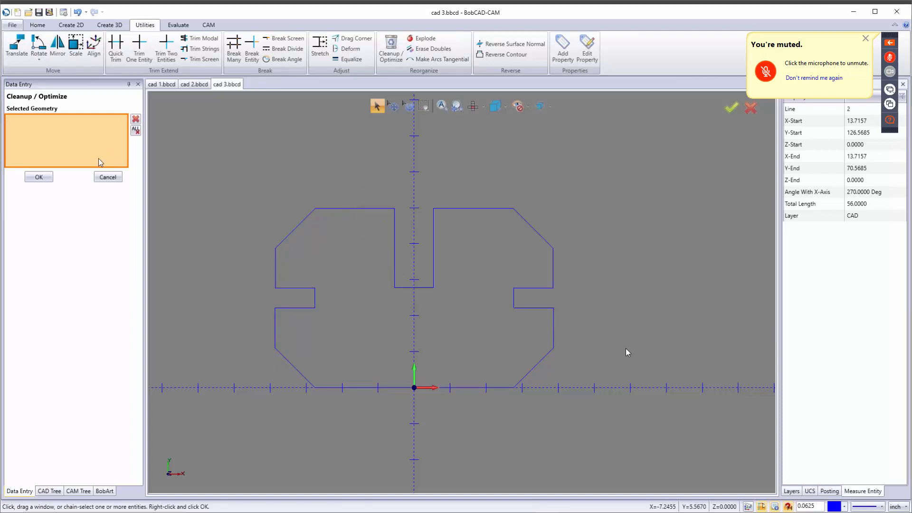
left_click(108, 177)
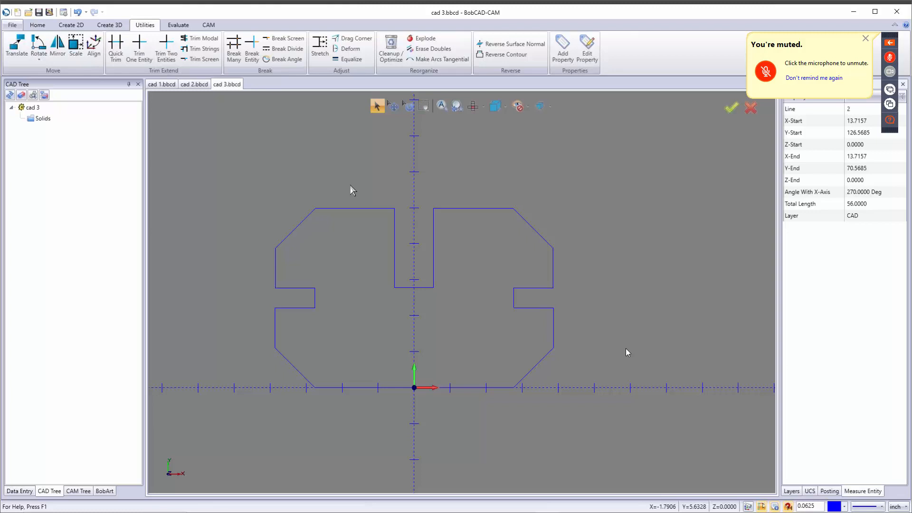
Step: Go to the cad 1.bbcd drawing and open Post Encryption from the CAM tools
left_click(208, 26)
left_click(160, 84)
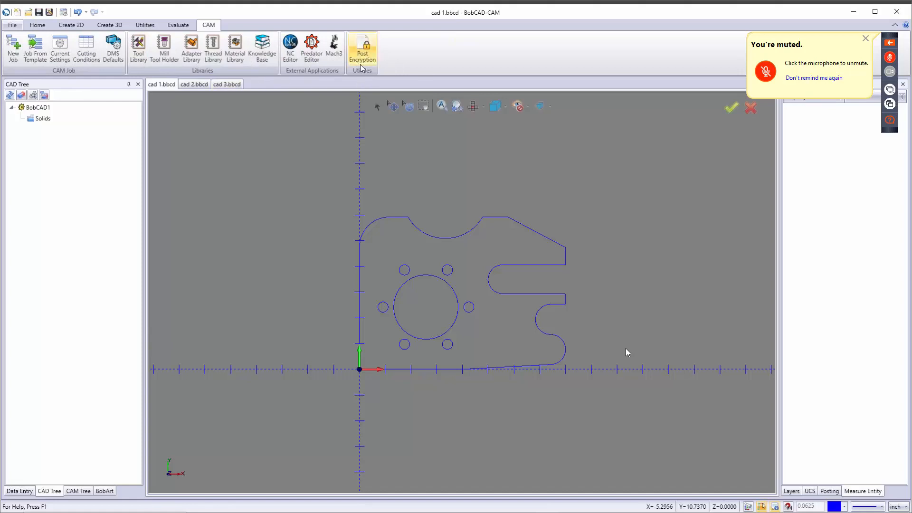
left_click(363, 50)
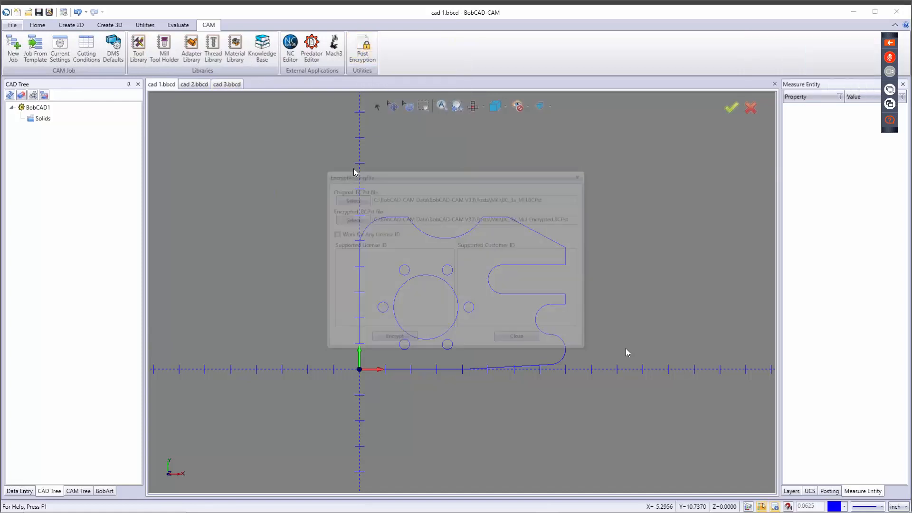
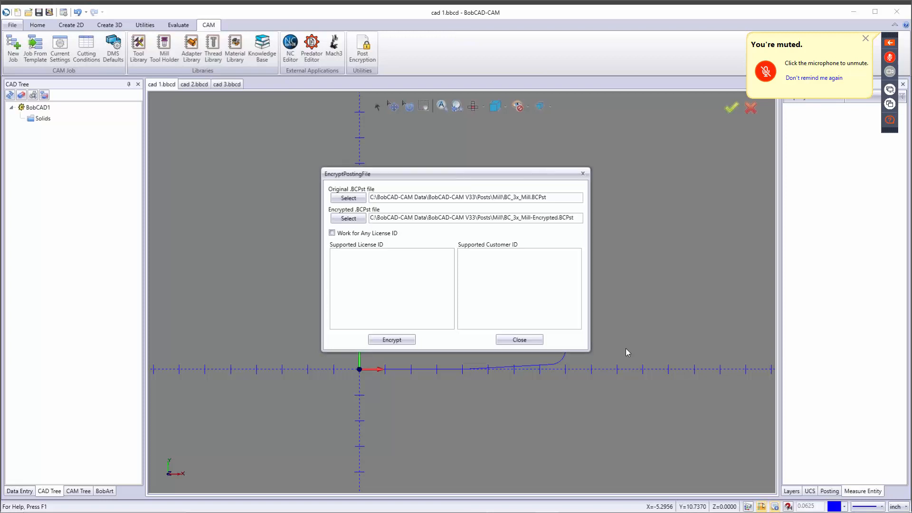
Step: Close the EncryptPostingFile window and bring the NC Editor window to the front
left_click(517, 339)
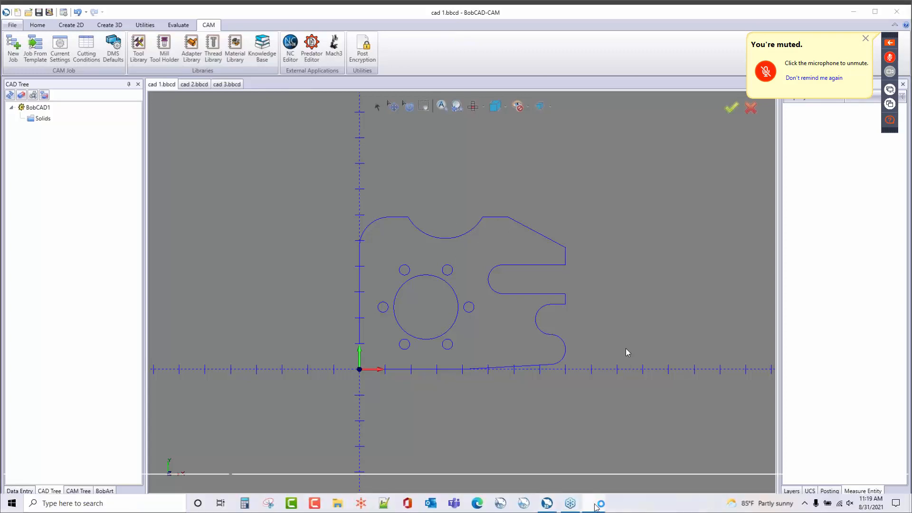
left_click(600, 507)
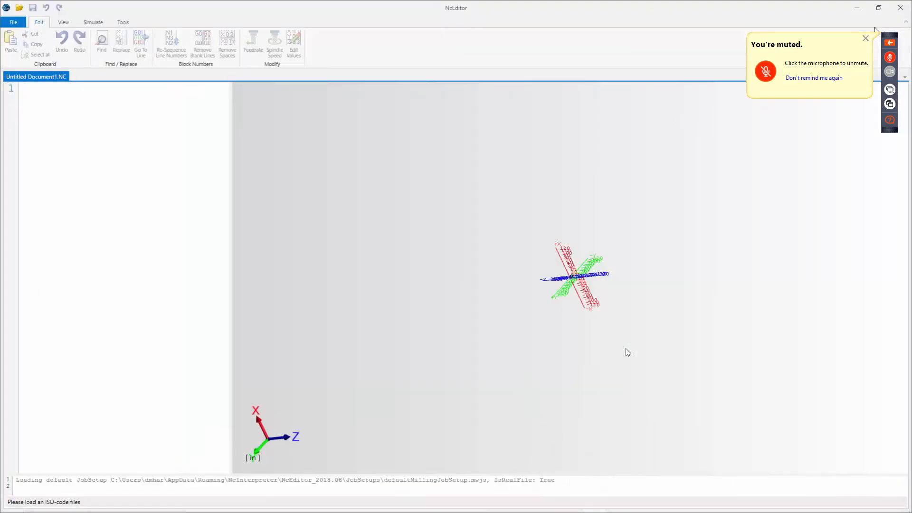
Step: Close the empty Untitled Document1.NC editor to return to the cad 1.bbcd drawing
left_click(902, 8)
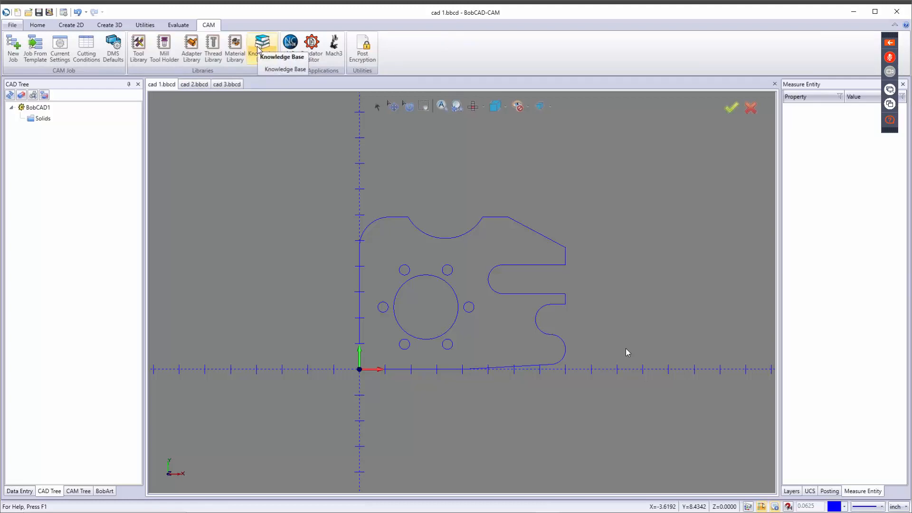
Step: Open Material Library and modify Carbon Steel 1008 - Plain (225-275 HB) to see its feeds and speeds
left_click(235, 59)
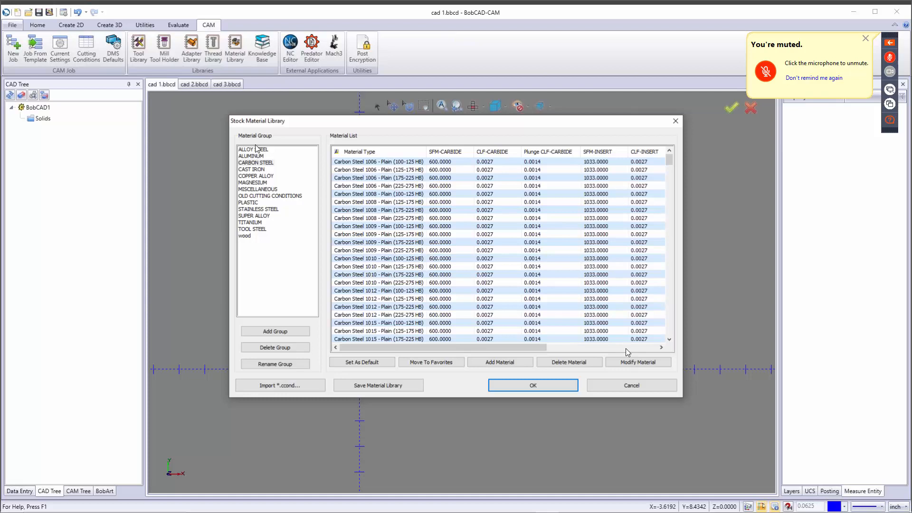
left_click(384, 219)
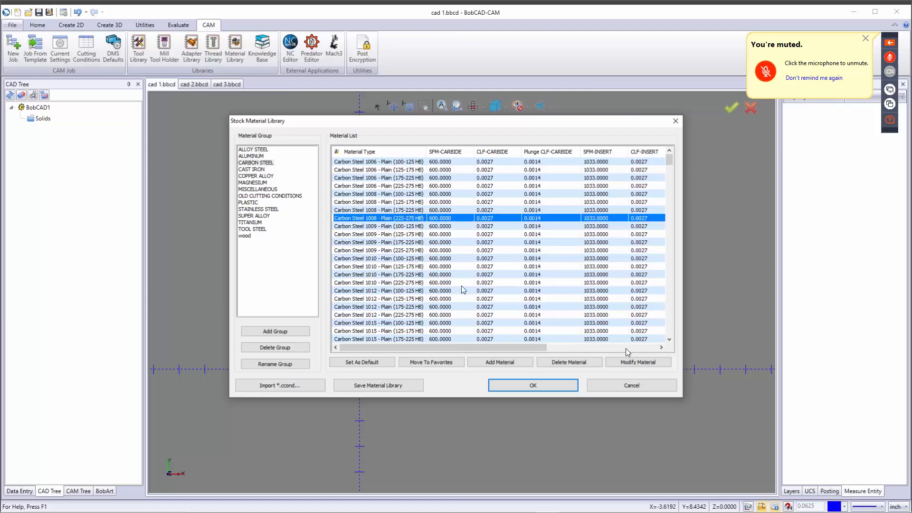
left_click(623, 364)
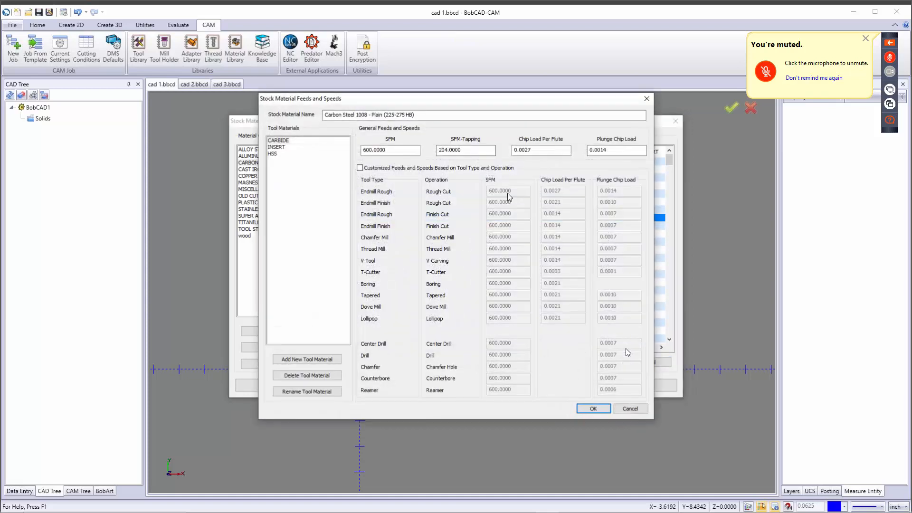
Step: Compare carbide, insert and HSS feeds, enable Customized Feeds and Speeds, then close the dialog
left_click(283, 140)
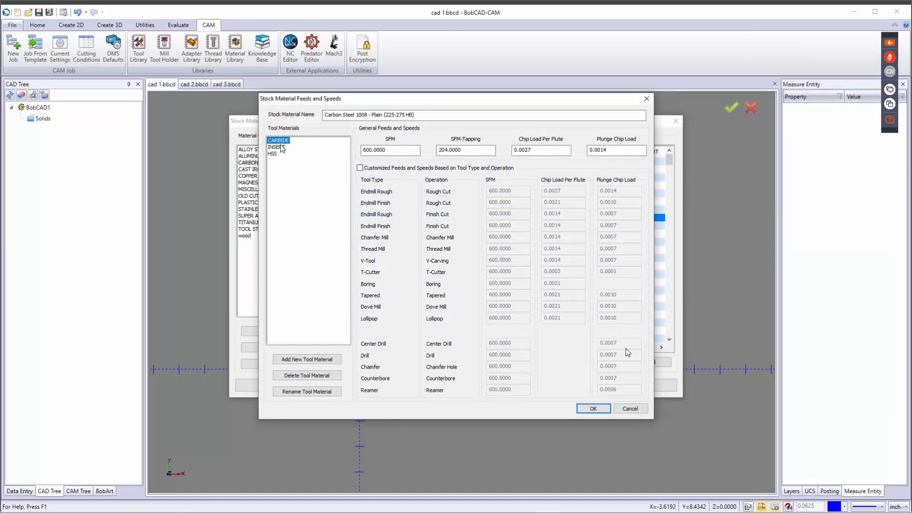
left_click(280, 147)
left_click(278, 153)
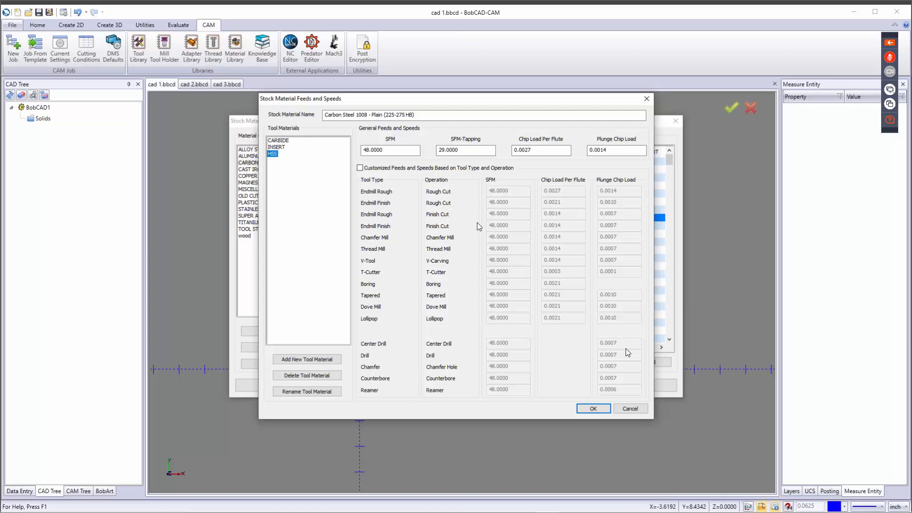
left_click(360, 168)
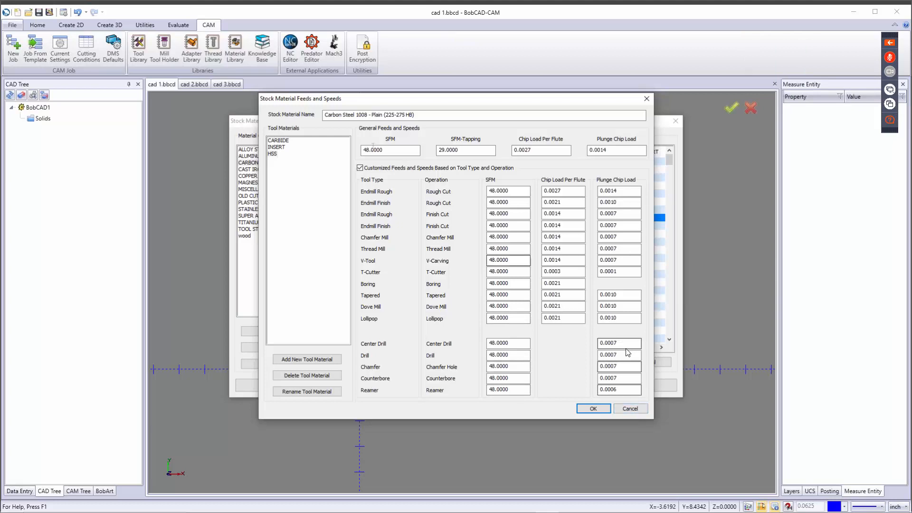
left_click(477, 152)
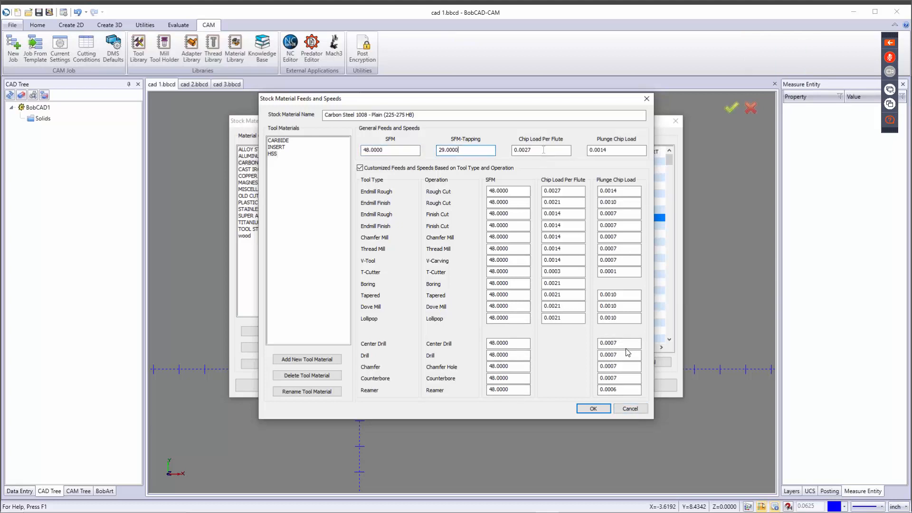
left_click(613, 150)
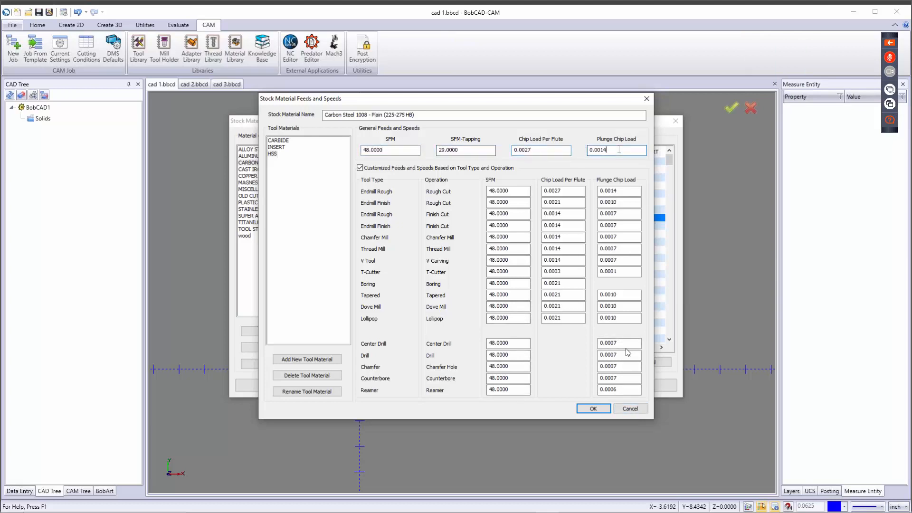
left_click(646, 105)
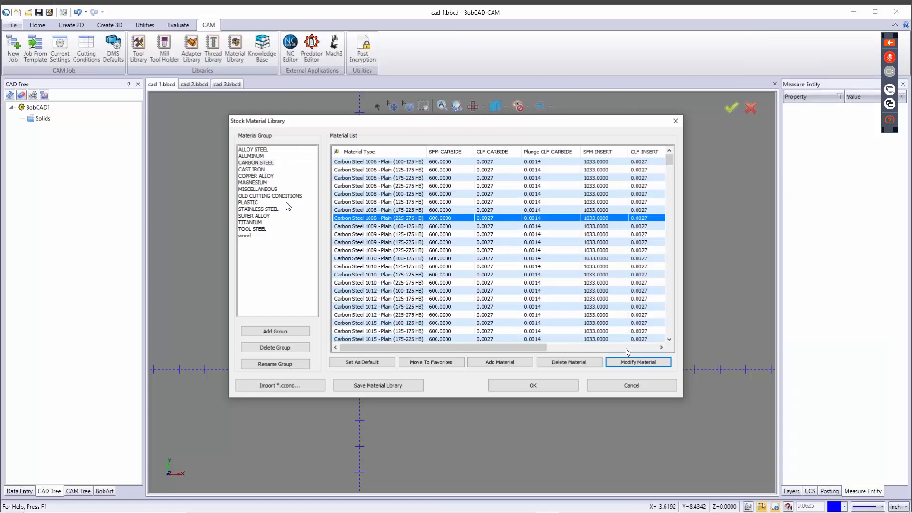
Step: Browse the material groups, then select the wood group and reverse its material-type sort order
scroll(410, 233, "down", 4)
scroll(410, 245, "down", 15)
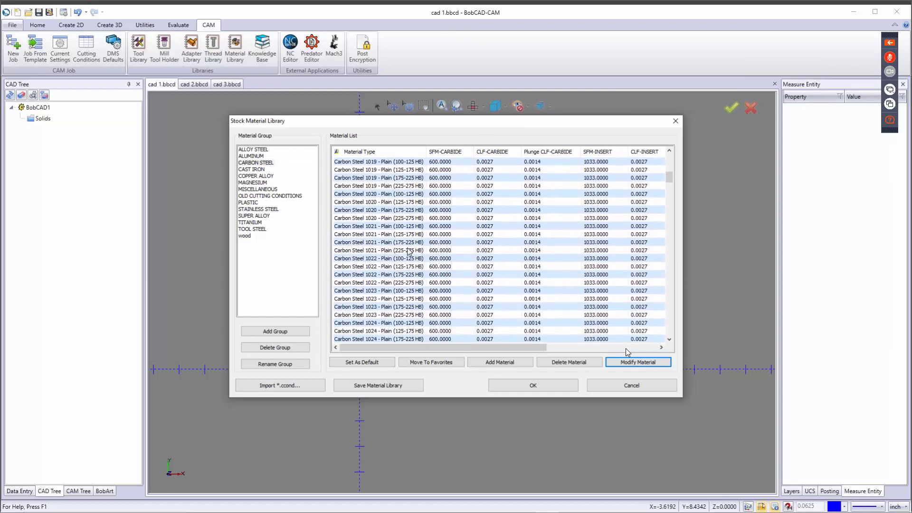
scroll(409, 246, "down", 20)
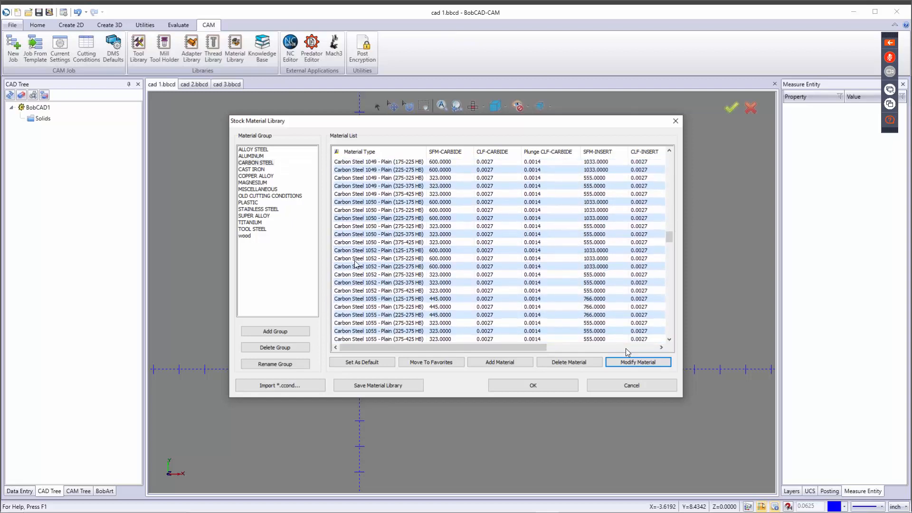
left_click(259, 196)
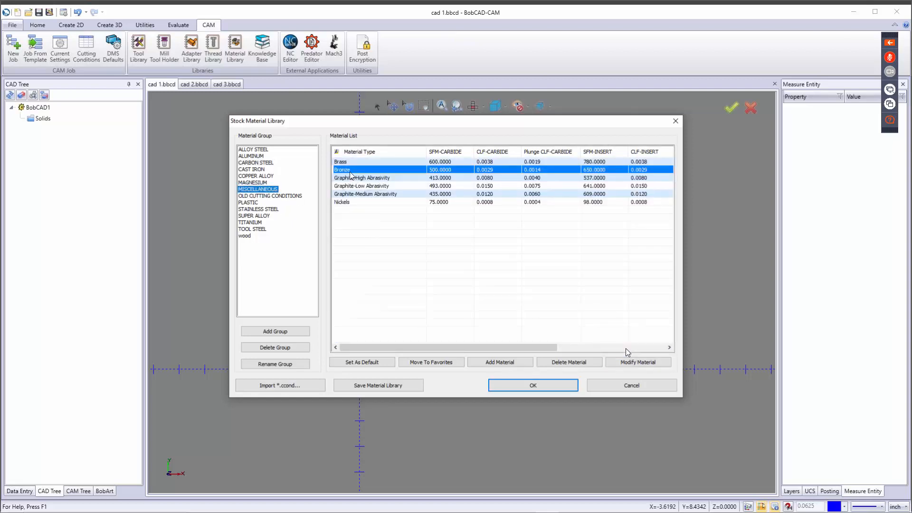
left_click(259, 209)
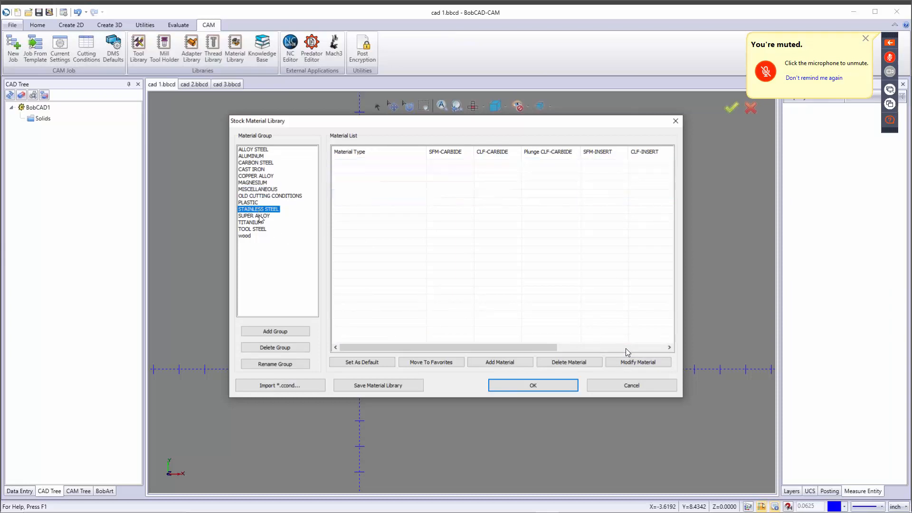
left_click(254, 230)
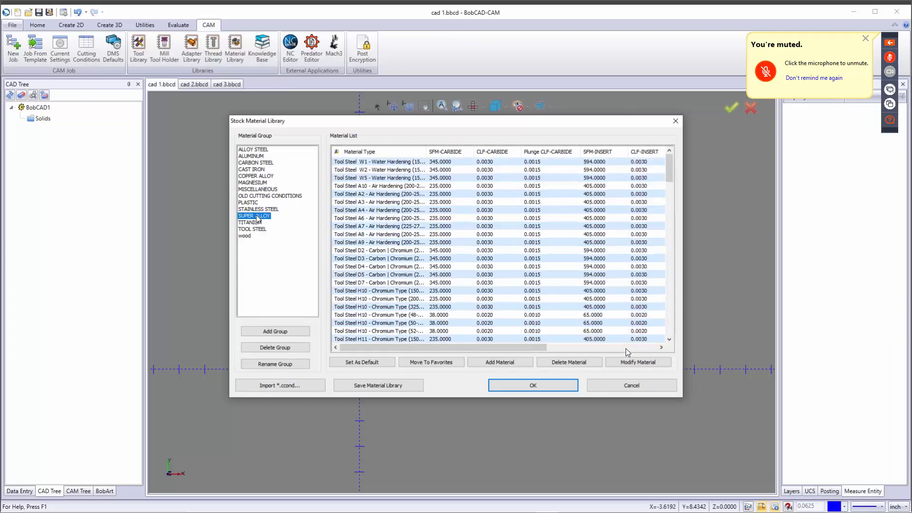
left_click(255, 216)
left_click(255, 203)
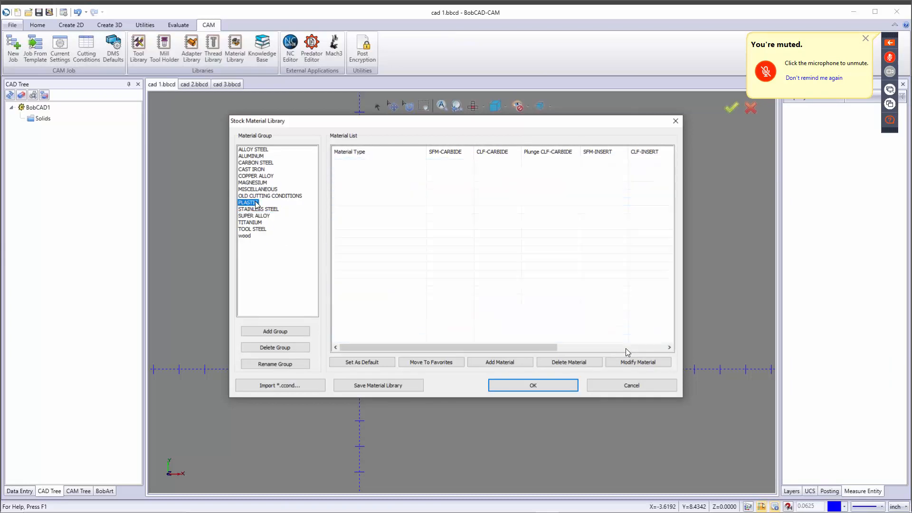
left_click(253, 150)
left_click(252, 156)
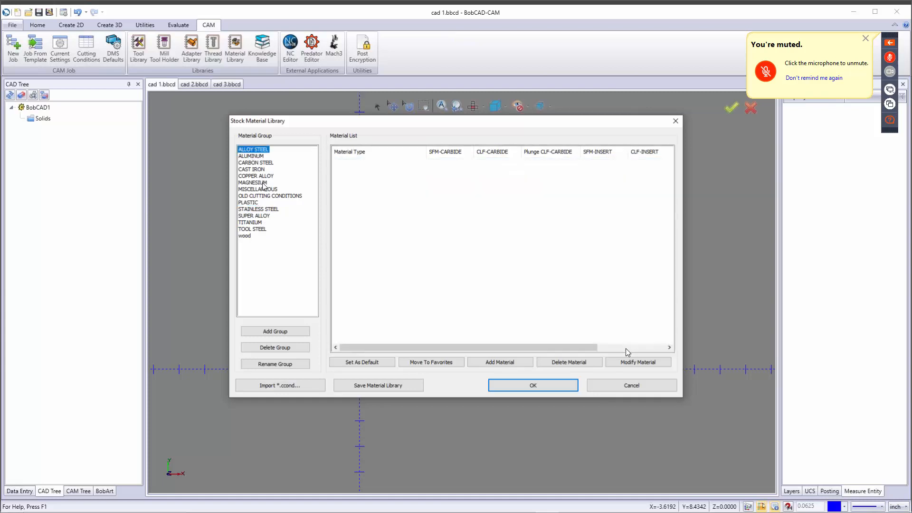
left_click(246, 236)
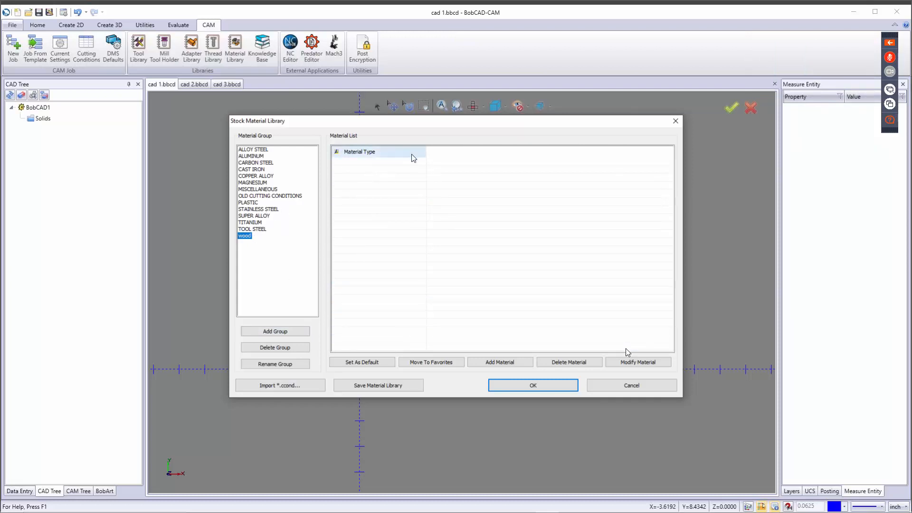
left_click(395, 155)
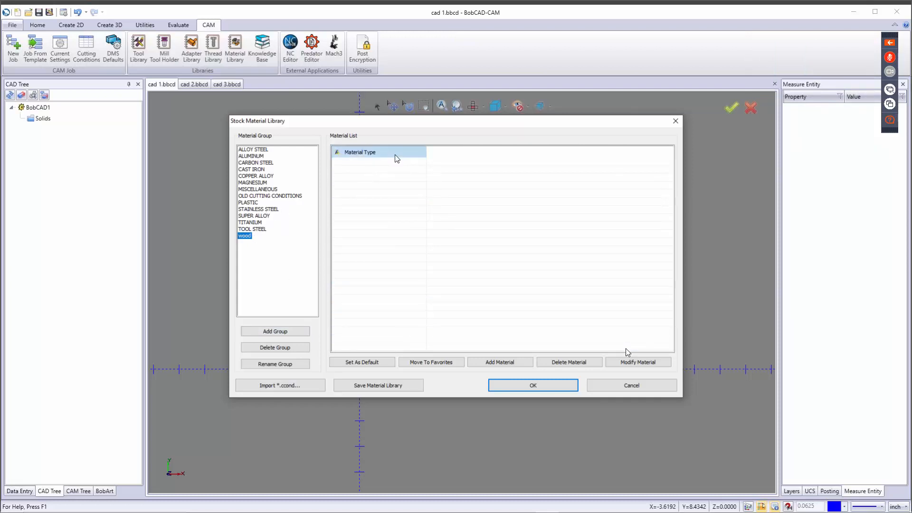
Step: Try adding a 'pine' wood material, cancel it, and close the library without saving
left_click(502, 362)
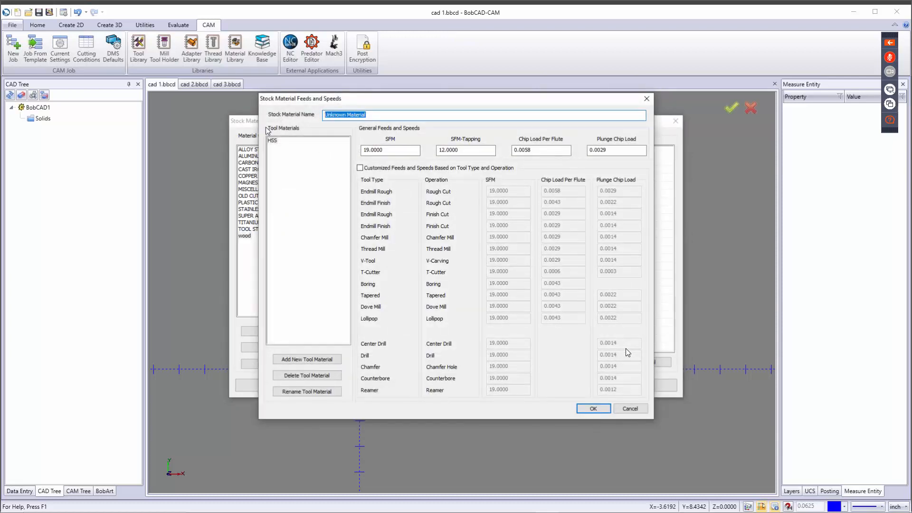
type("pine")
left_click(276, 142)
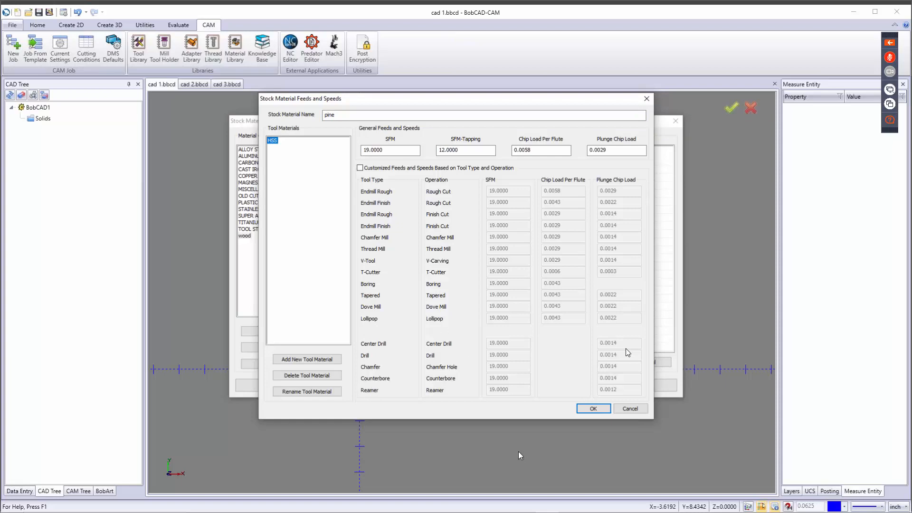
left_click(641, 411)
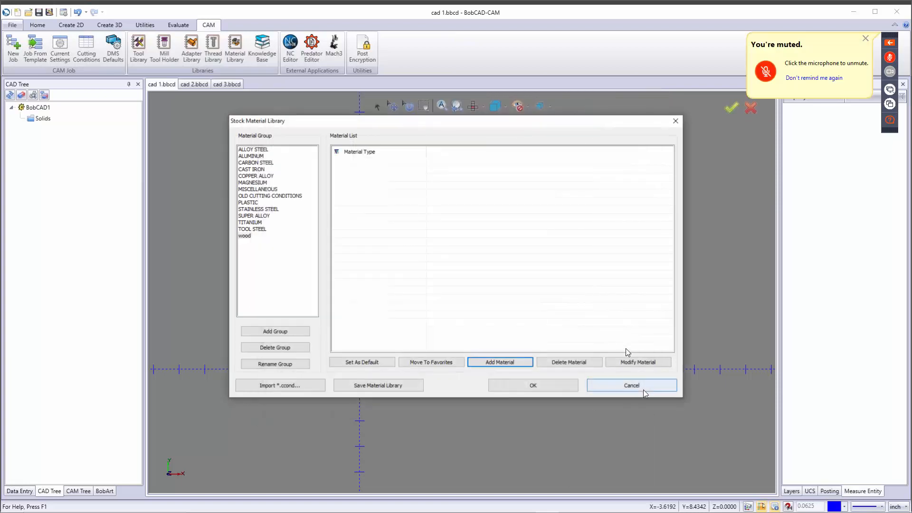
left_click(635, 388)
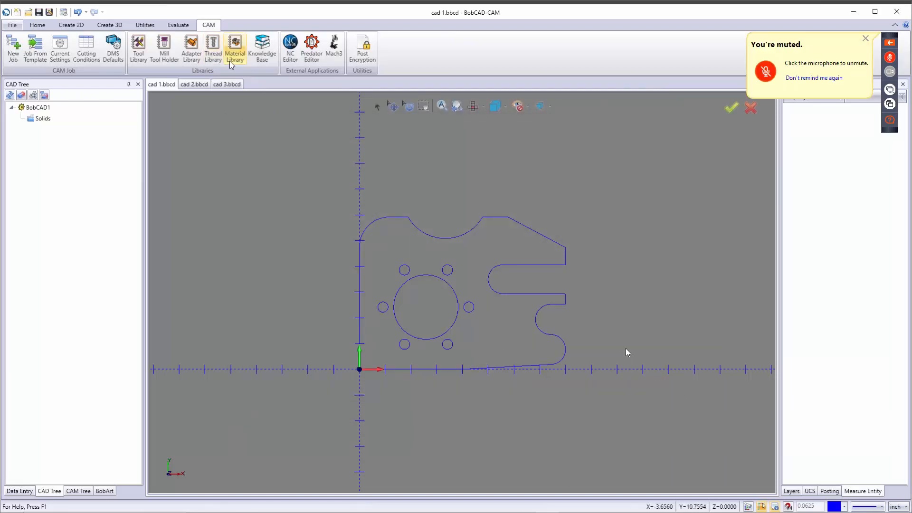
Step: Inspect the 3-1/4-4 UNC thread in the Thread Library, then cancel out without changes
left_click(214, 50)
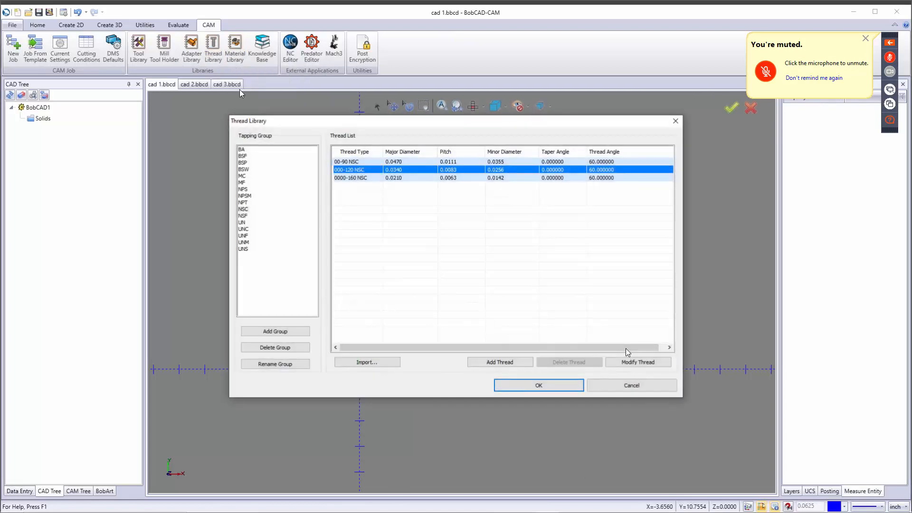
left_click(249, 236)
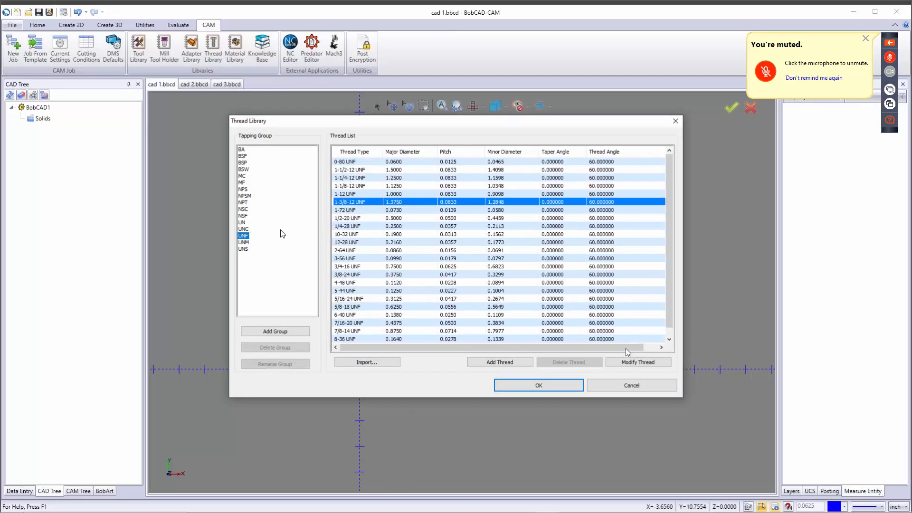
left_click(244, 229)
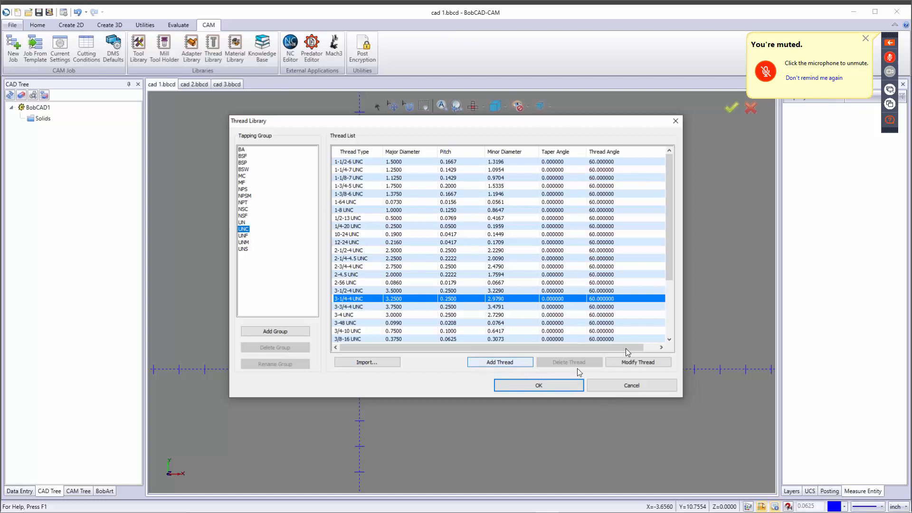
left_click(641, 364)
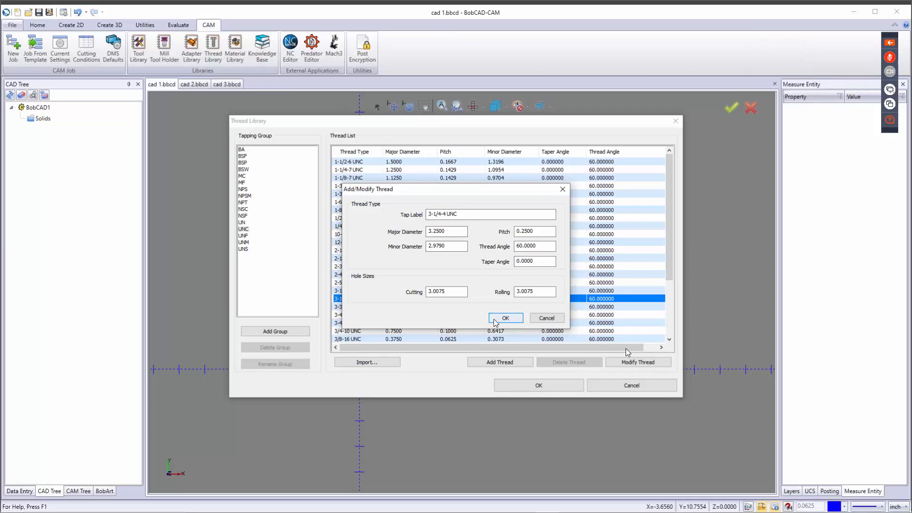
left_click(547, 319)
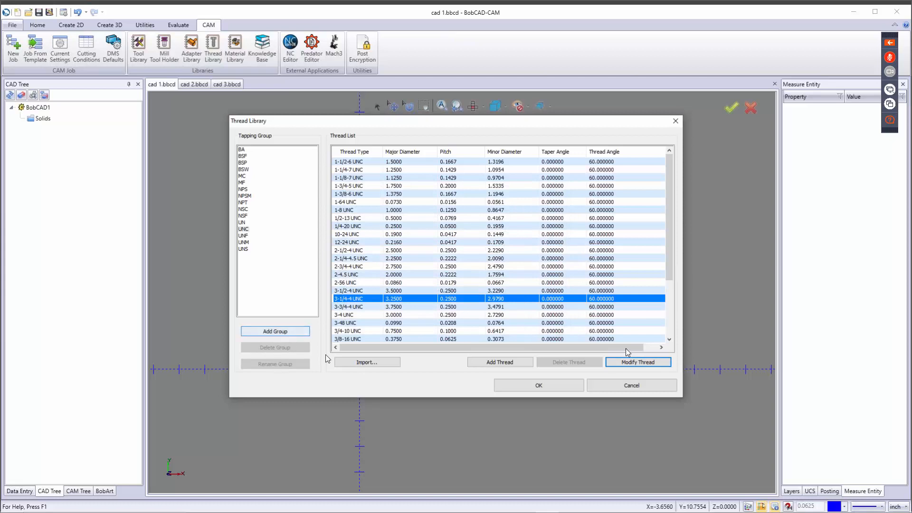
left_click(622, 385)
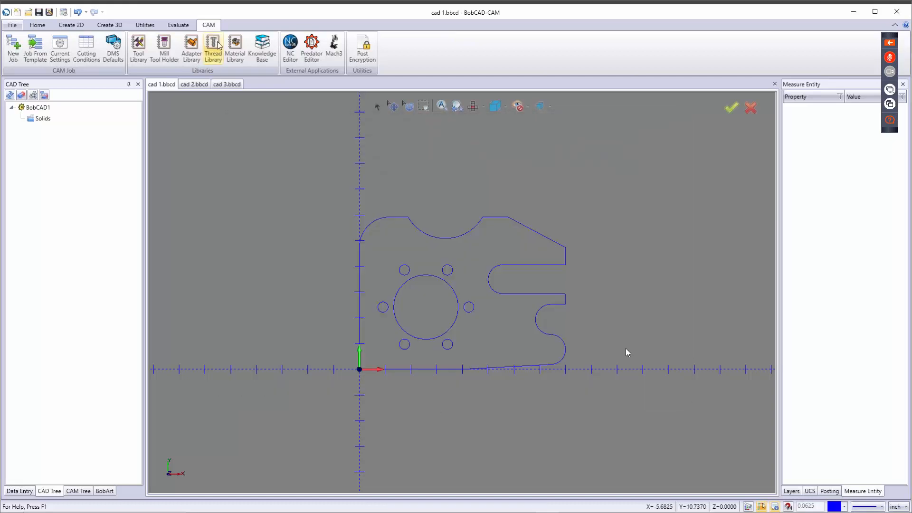
left_click(193, 47)
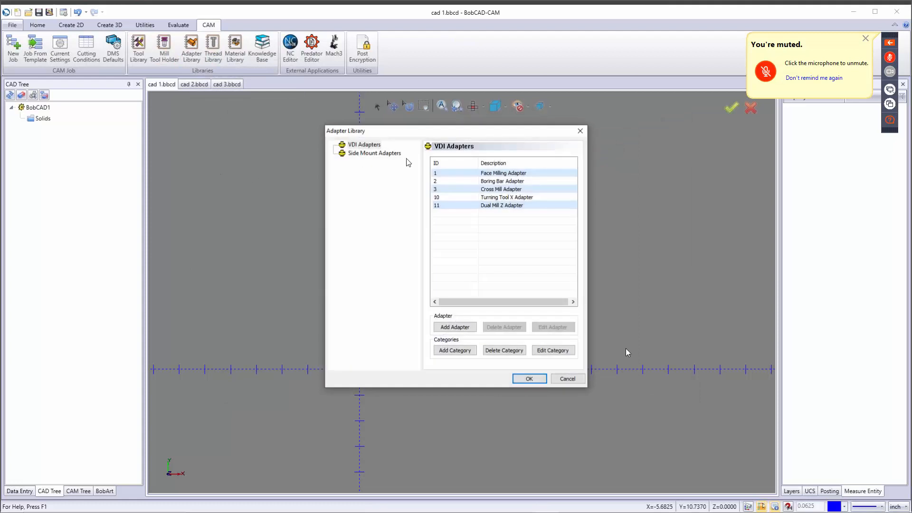
left_click(374, 145)
left_click(375, 154)
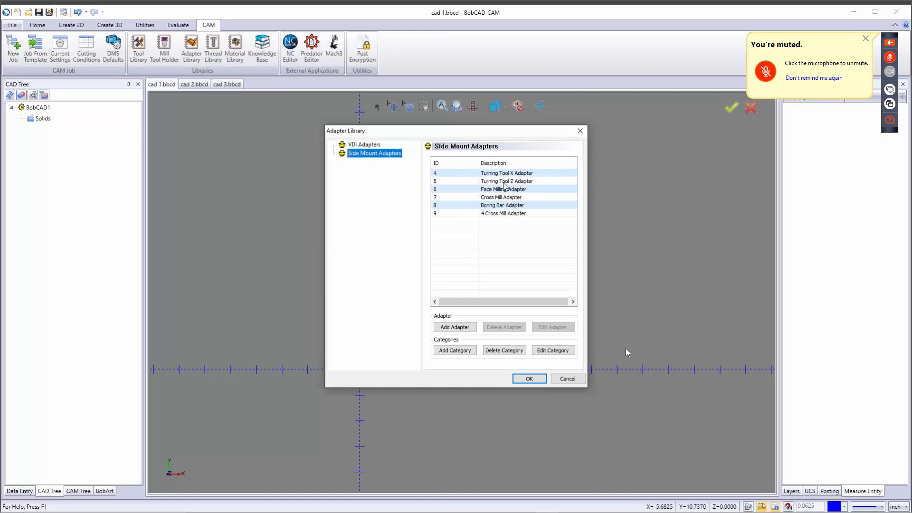
left_click(504, 182)
left_click(551, 328)
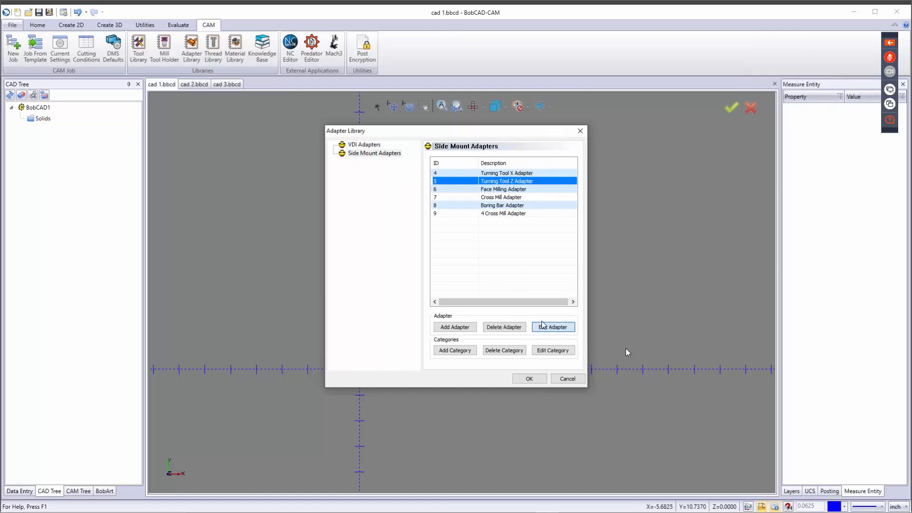
mouse_move(543, 212)
left_mouse_down()
mouse_move(594, 194)
mouse_move(490, 250)
mouse_move(578, 195)
mouse_move(494, 211)
mouse_move(540, 214)
left_mouse_up()
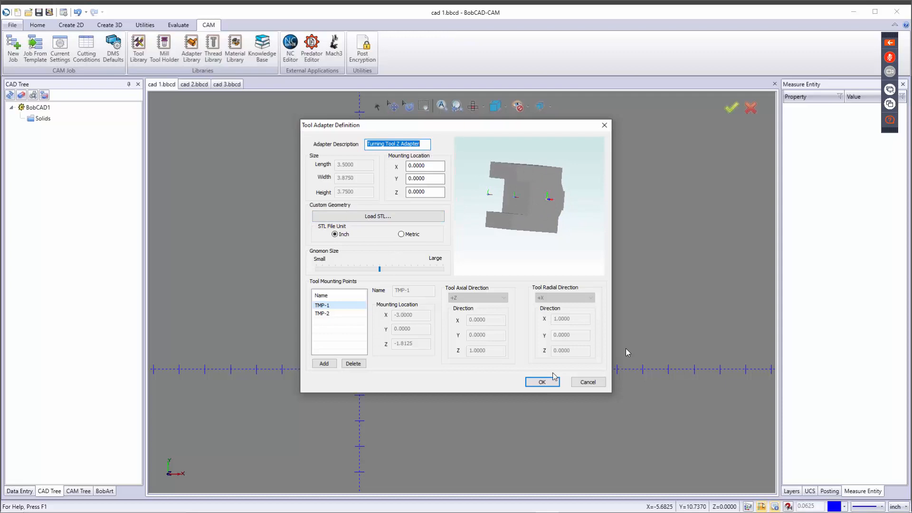
left_click(588, 382)
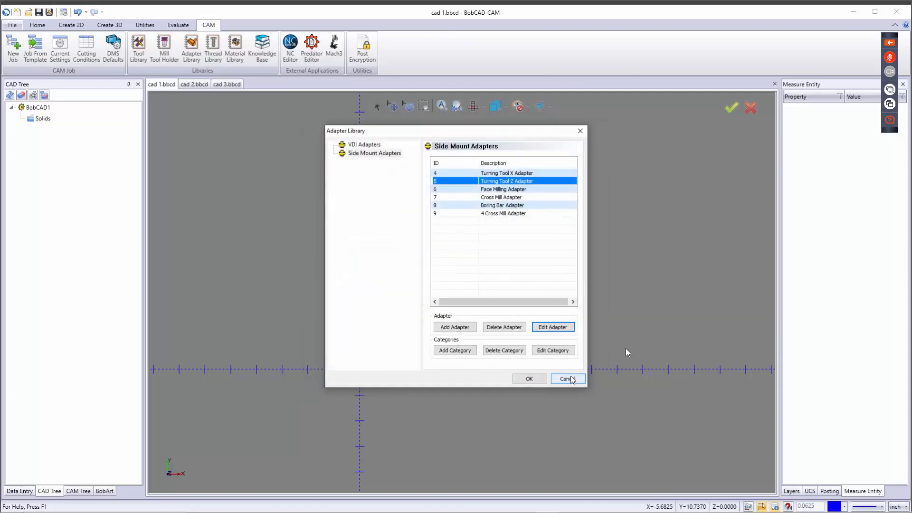
left_click(568, 379)
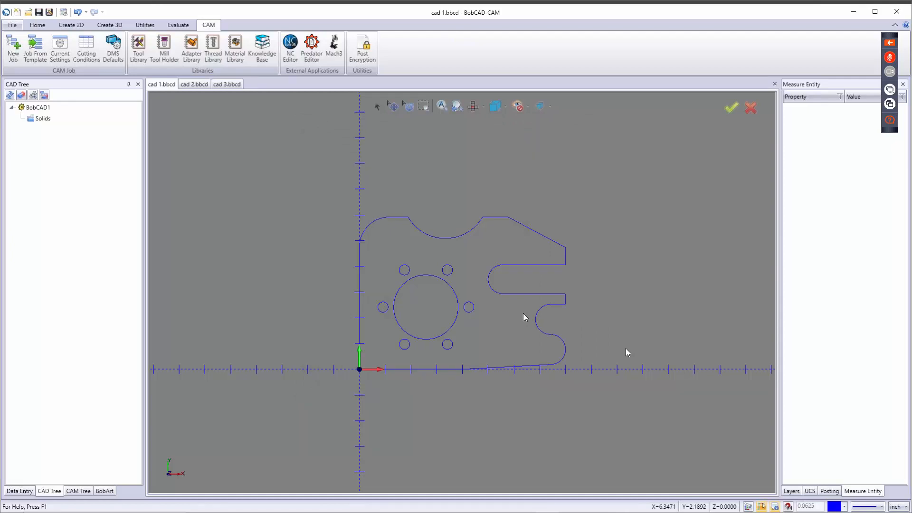
left_click(170, 47)
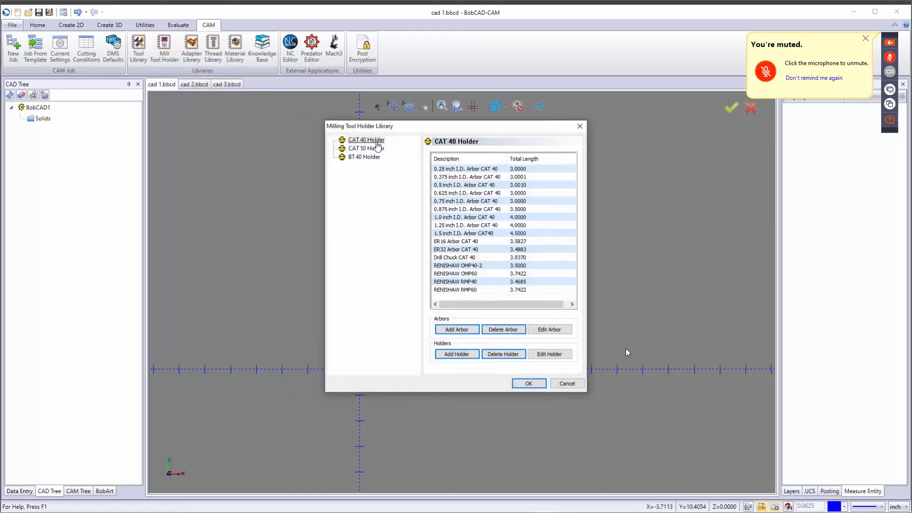
left_click(376, 142)
left_click(365, 158)
left_click(479, 201)
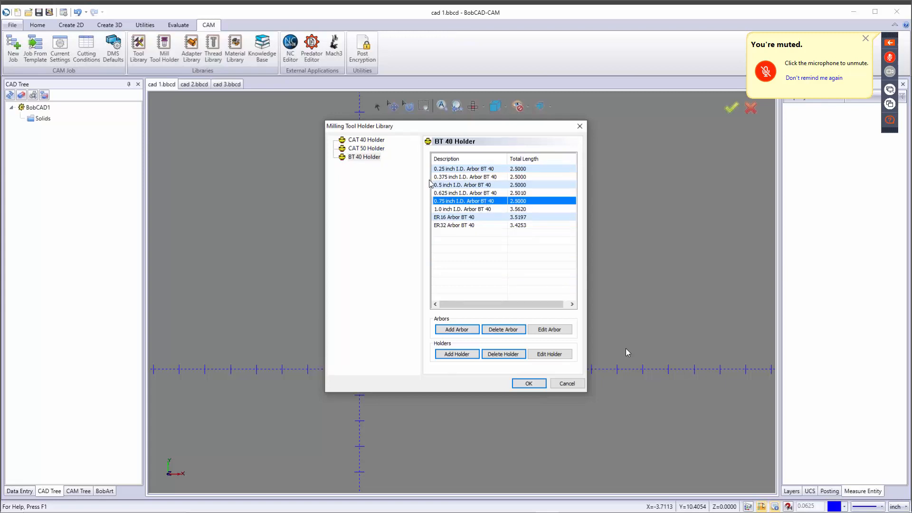
left_click(550, 329)
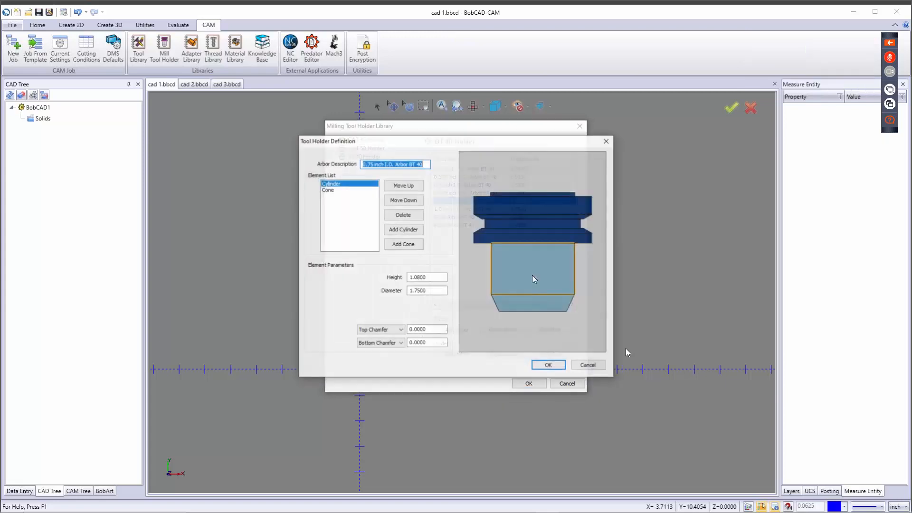
left_click(331, 184)
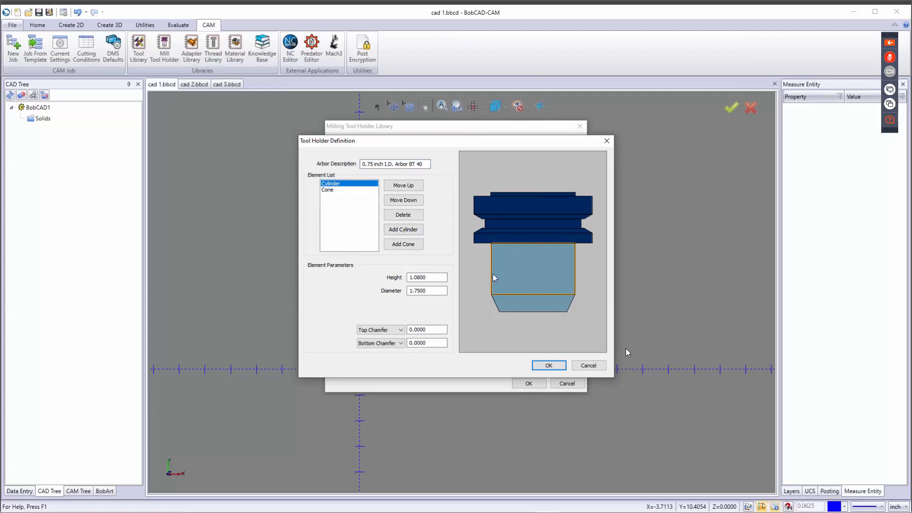
left_click(348, 190)
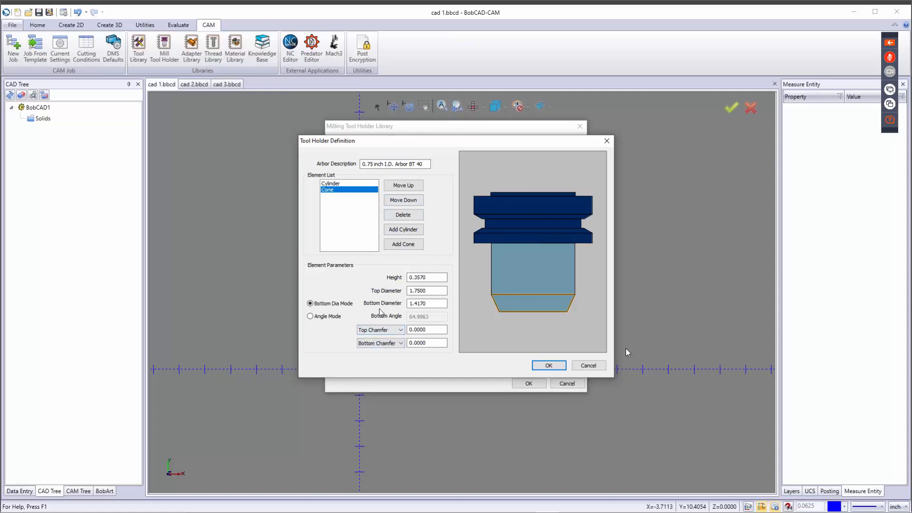
left_click(589, 366)
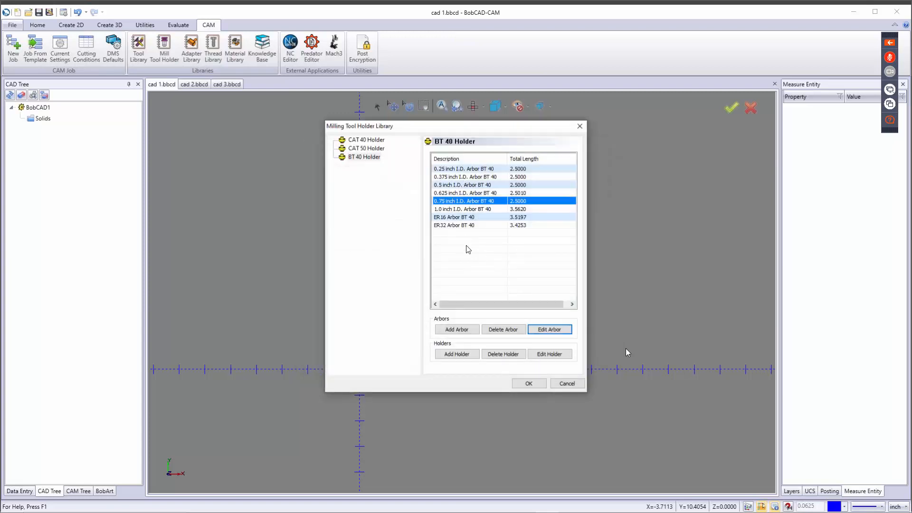
left_click(567, 383)
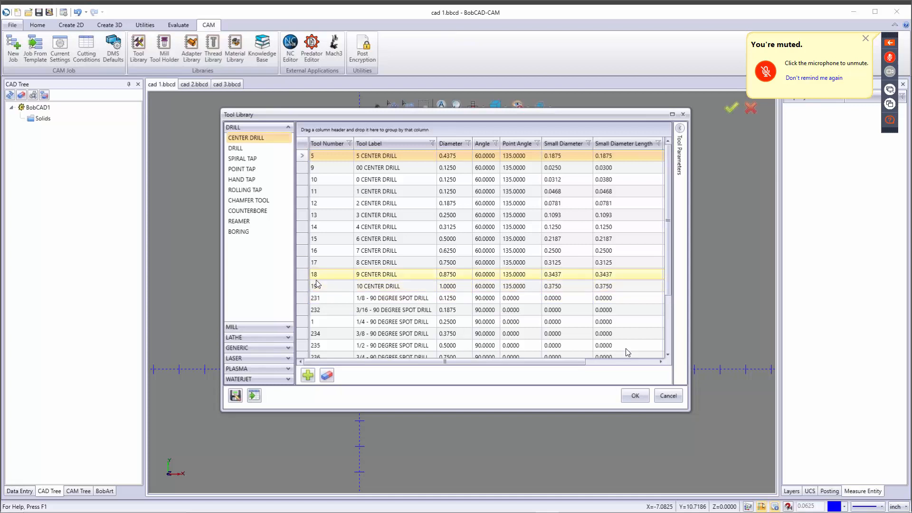
Step: Show the MILL ENDMILL ROUGH tools and select tool 123, the 3/8 flat endmill
left_click(290, 326)
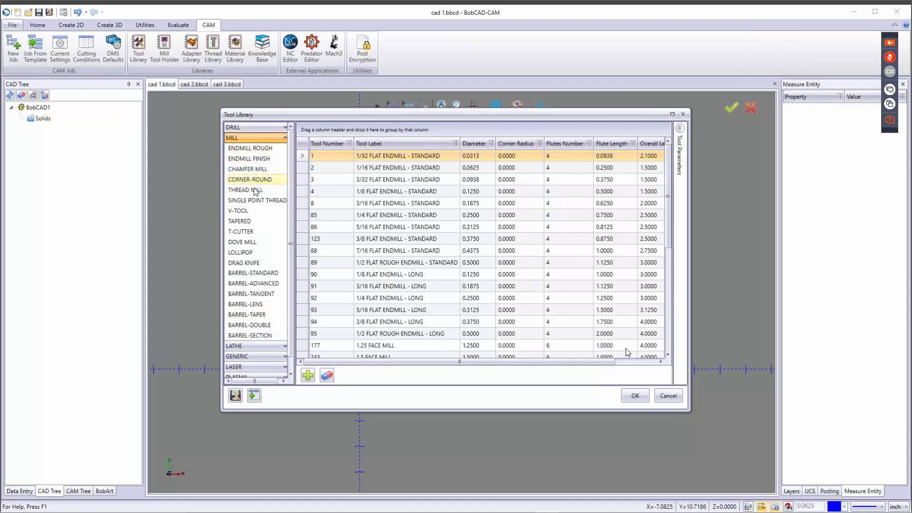
scroll(275, 239, "down", 1)
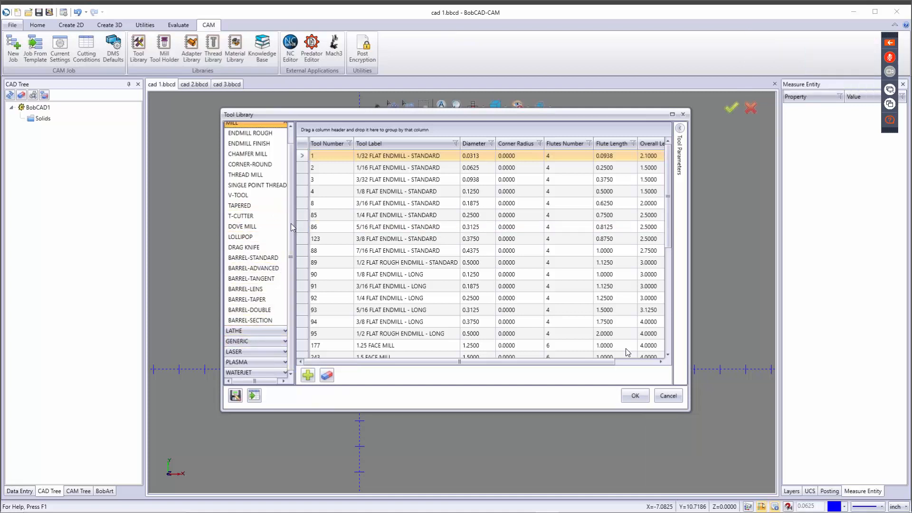
scroll(293, 263, "up", 1)
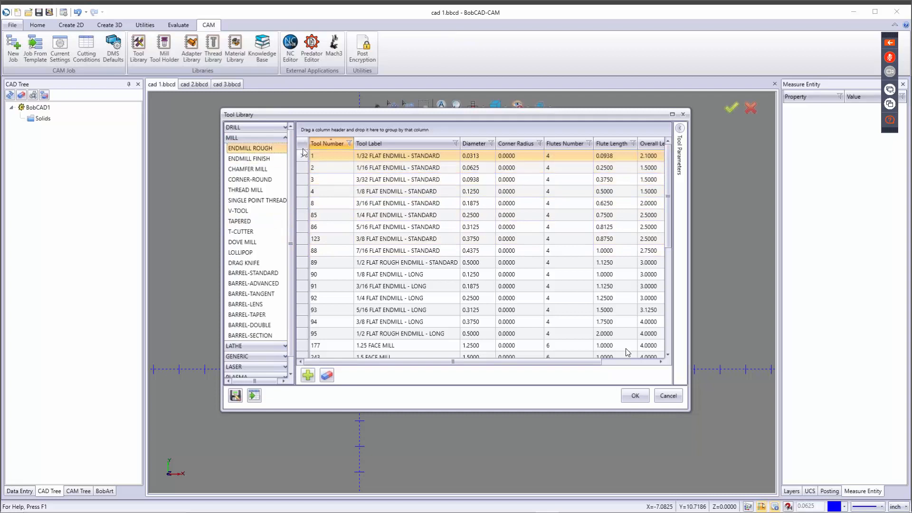
left_click(402, 239)
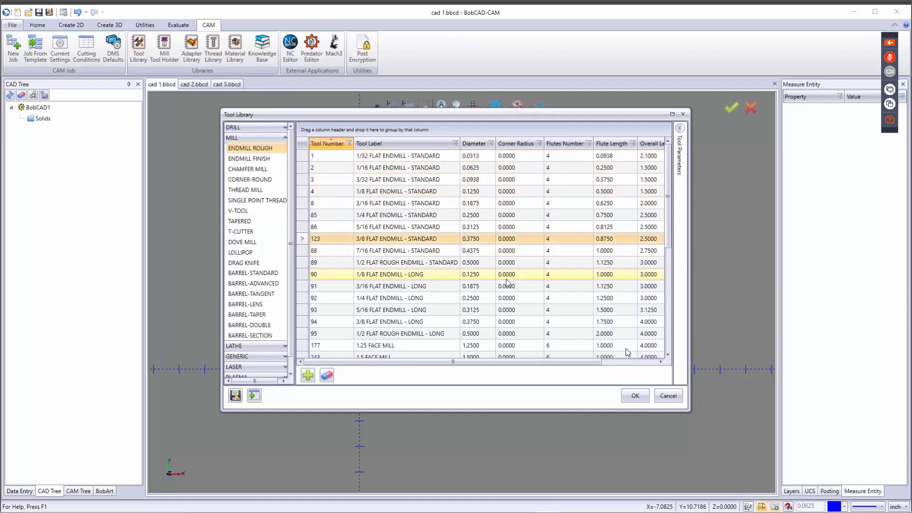
Step: Inspect tool 123's parameters: carbide material, 18000 RPM, 30 plunge and 200 cutting feedrate
left_click(680, 129)
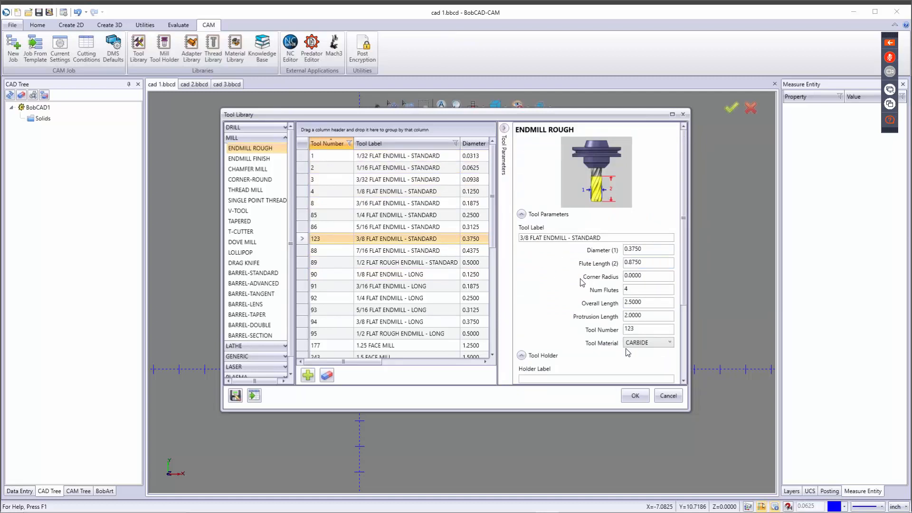
scroll(584, 283, "down", 2)
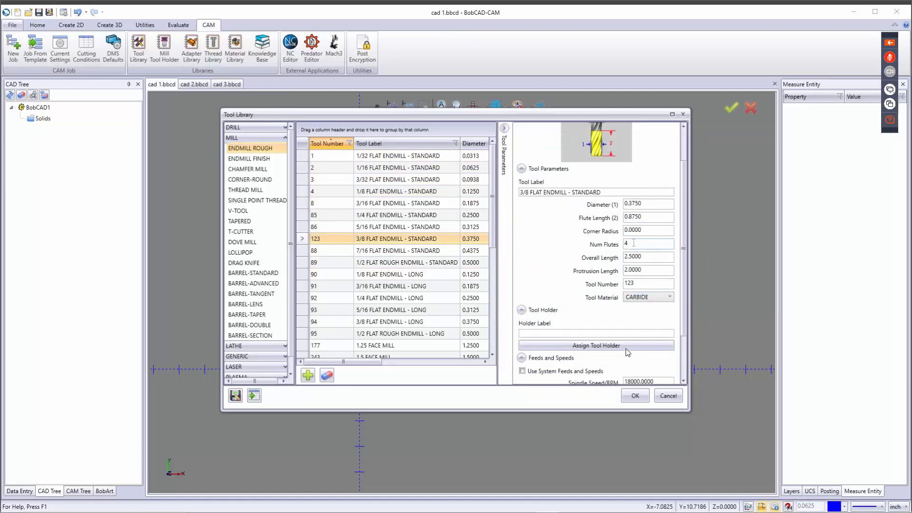
left_click(664, 298)
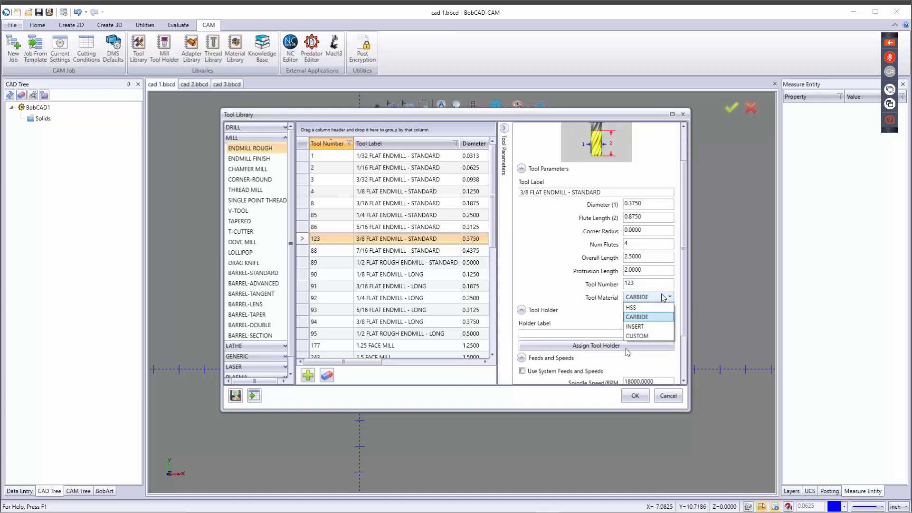
left_click(664, 297)
scroll(634, 319, "down", 3)
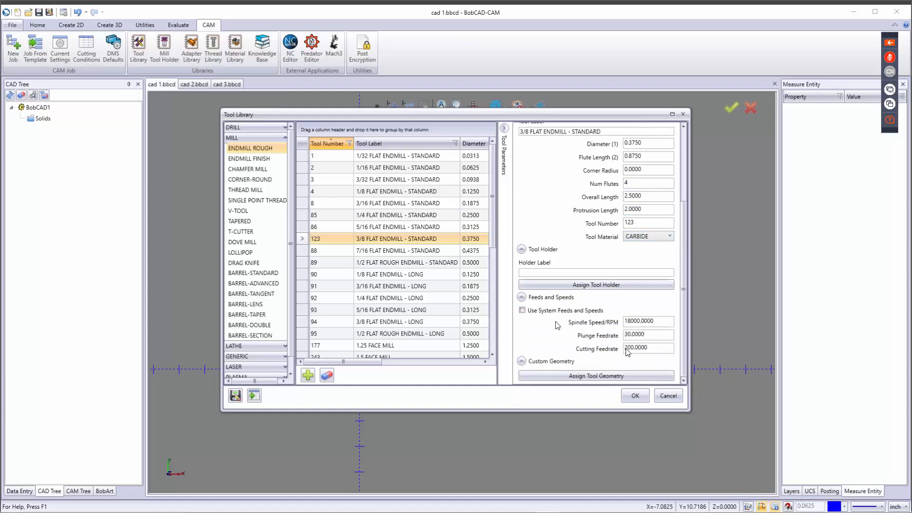
left_click(658, 321)
left_click(650, 336)
left_click_drag(651, 336, 615, 332)
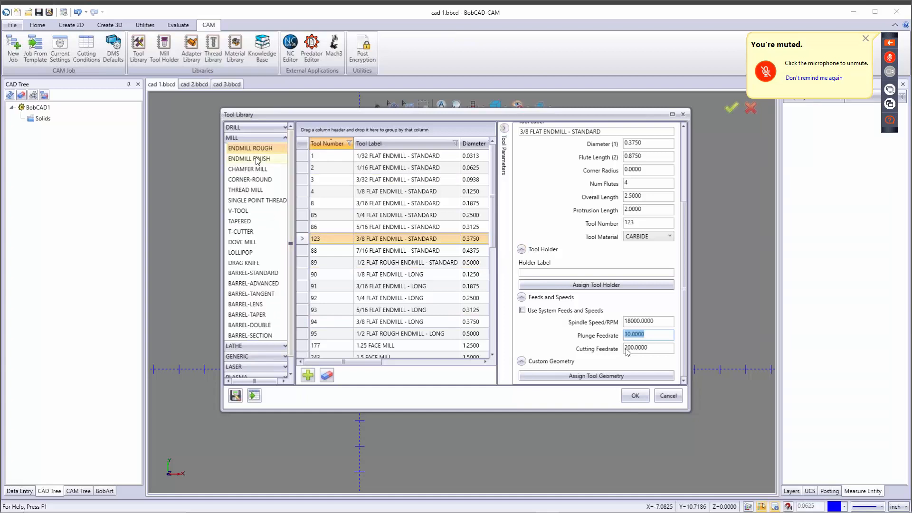
Step: View the DRILL category's center drills, then cancel the Tool Library
left_click(250, 126)
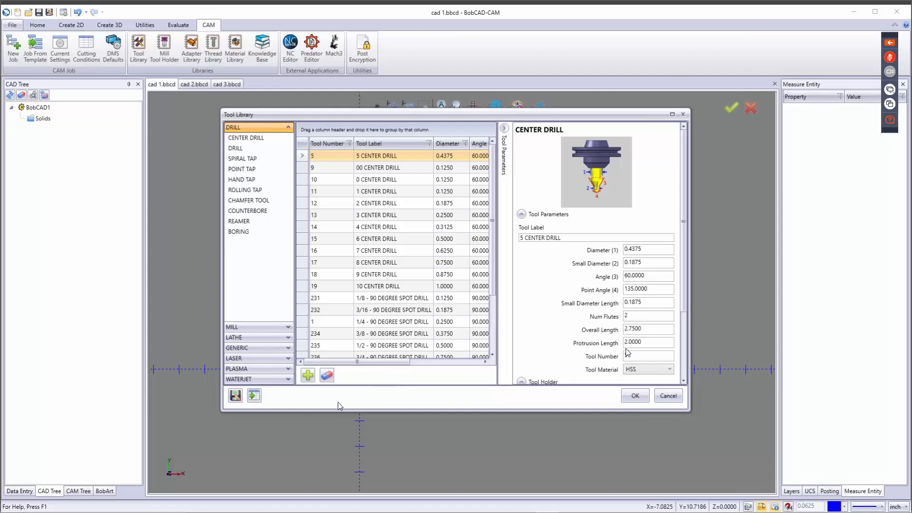
left_click(668, 397)
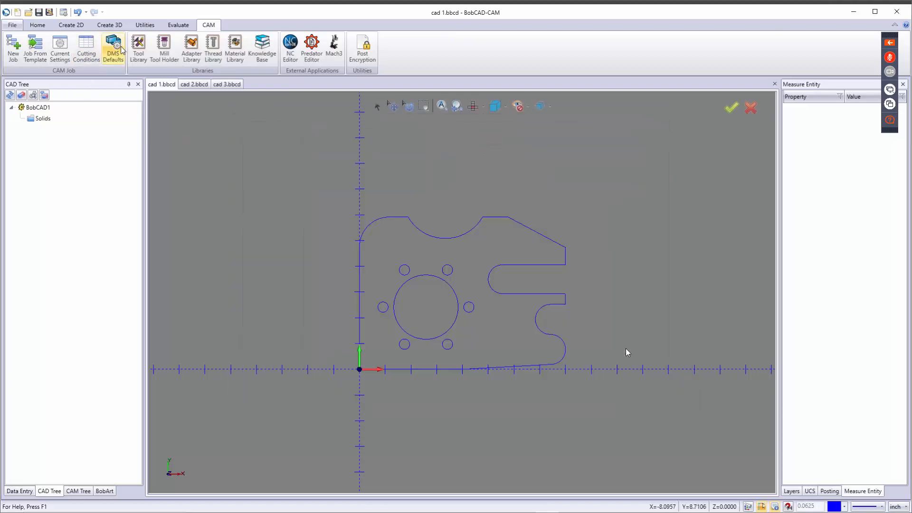
Step: Open DMS Defaults and expand Mill Features > Mill 2 Axis Templates to show Profiling's operations
left_click(119, 50)
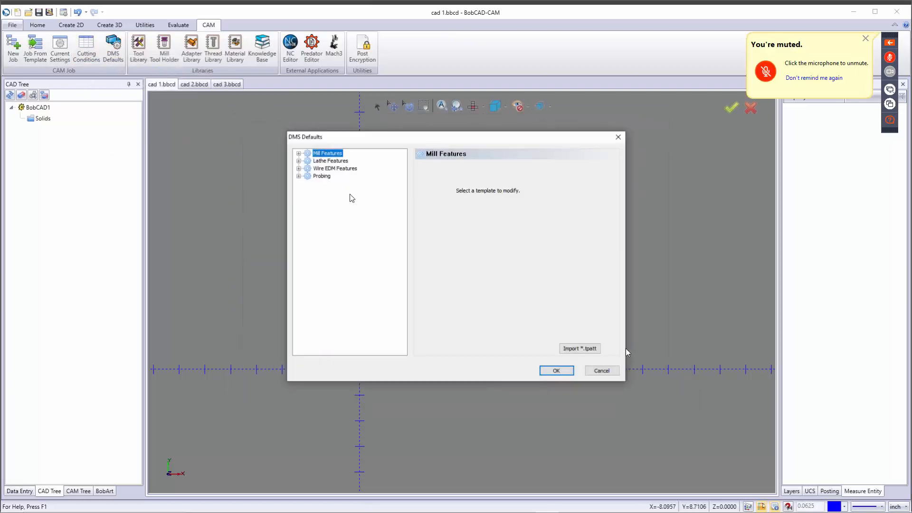
left_click(299, 153)
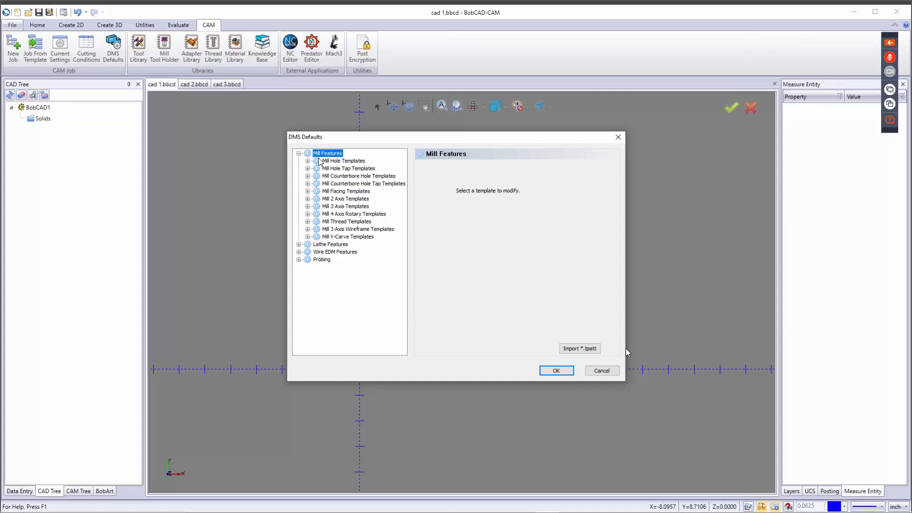
left_click(308, 198)
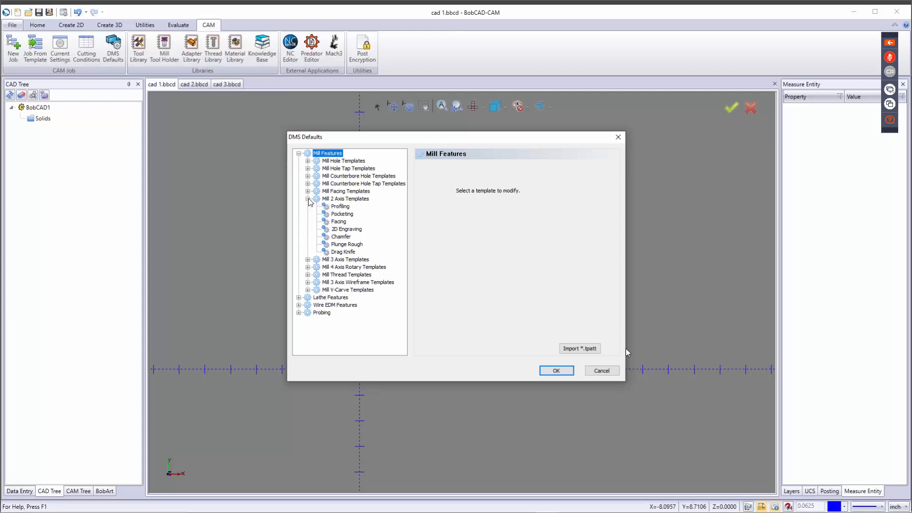
left_click(340, 207)
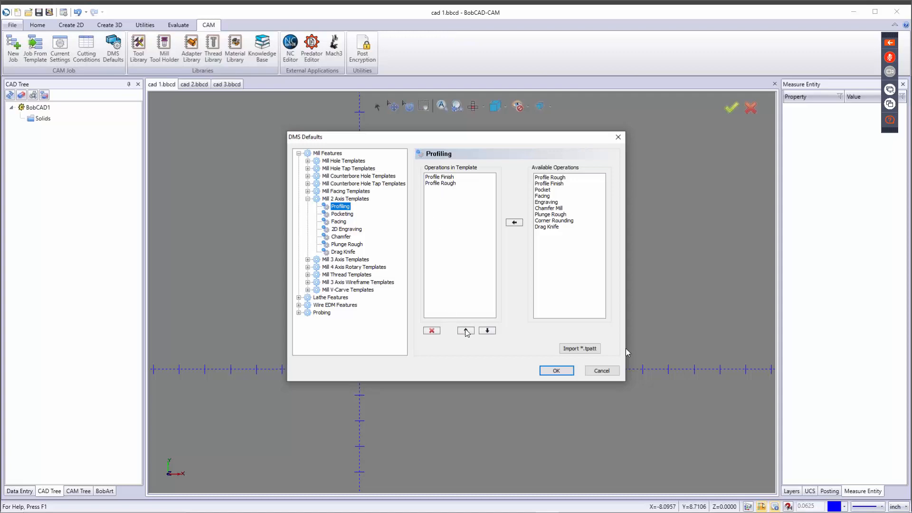
Step: Move Profile Rough above Profile Finish and back, then cancel DMS Defaults without keeping it
left_click(441, 185)
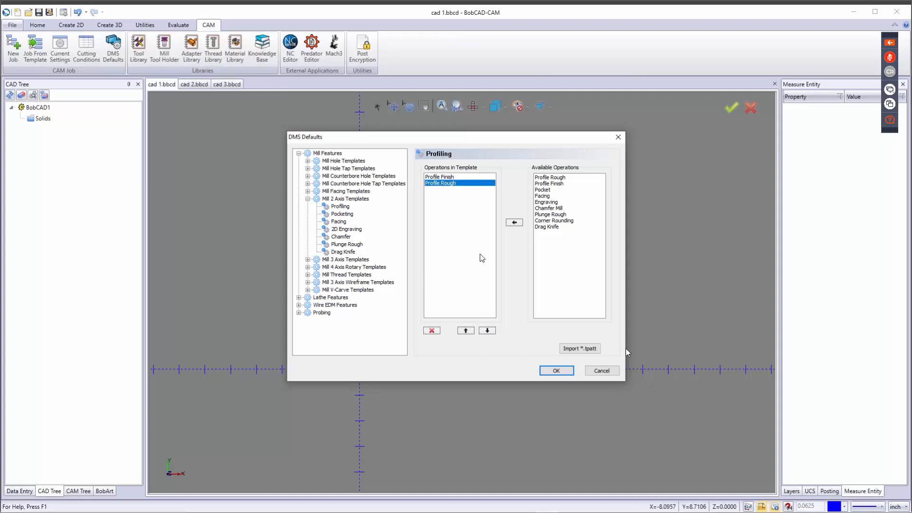
left_click(466, 330)
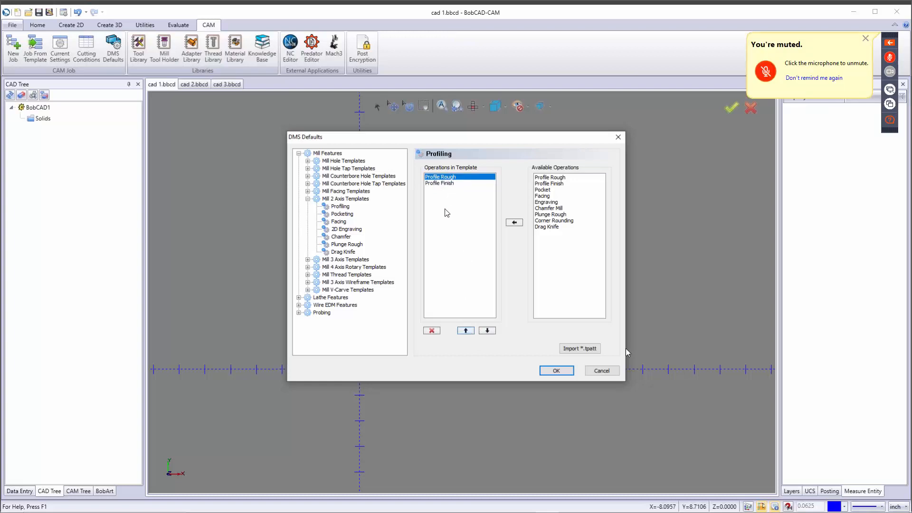
left_click(487, 331)
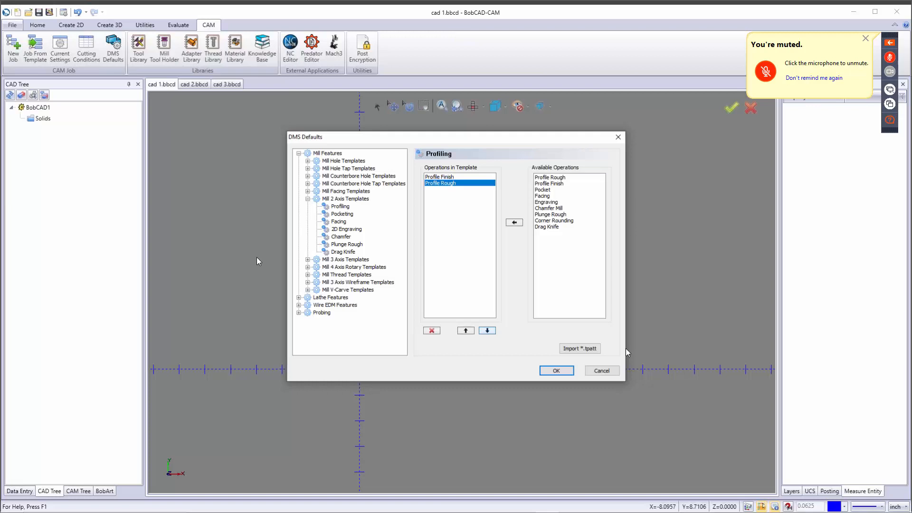
left_click(601, 371)
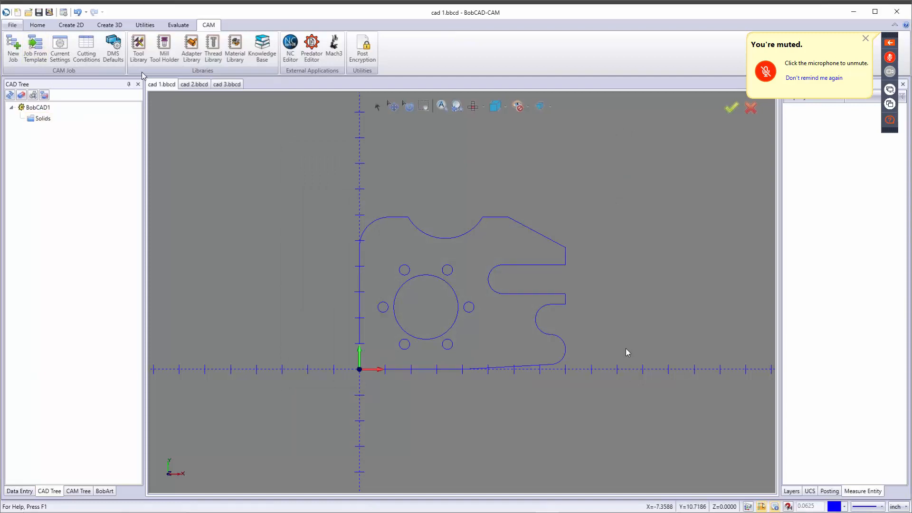
Step: Check the Tool Library's importable file types, including MachiningCloud ZIP, then cancel and close the library
left_click(139, 44)
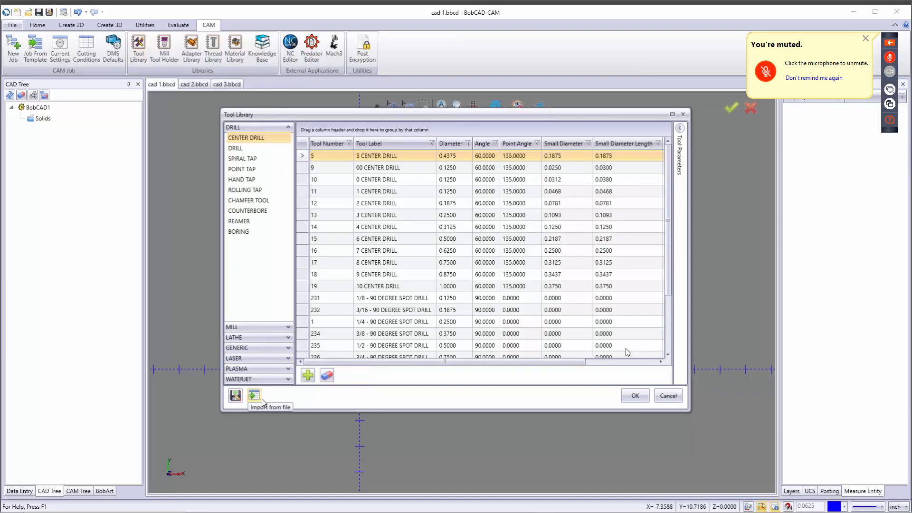
left_click(251, 397)
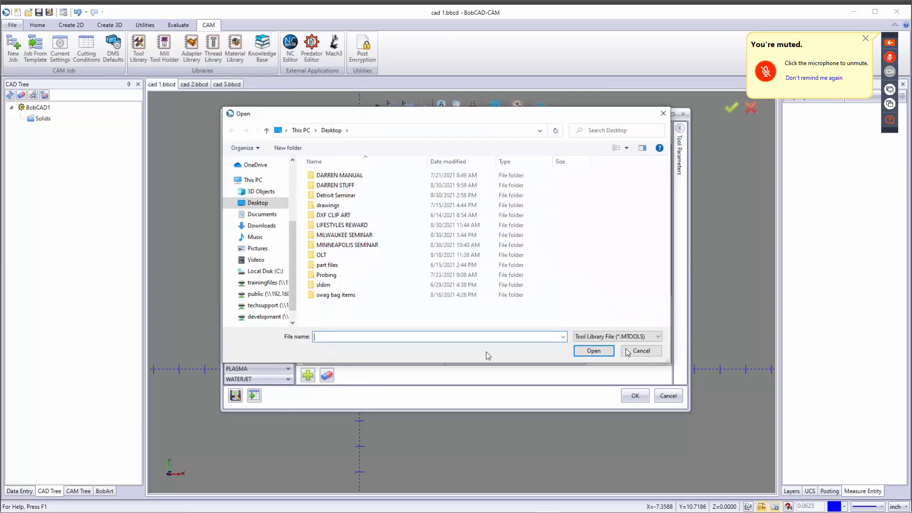
left_click(625, 338)
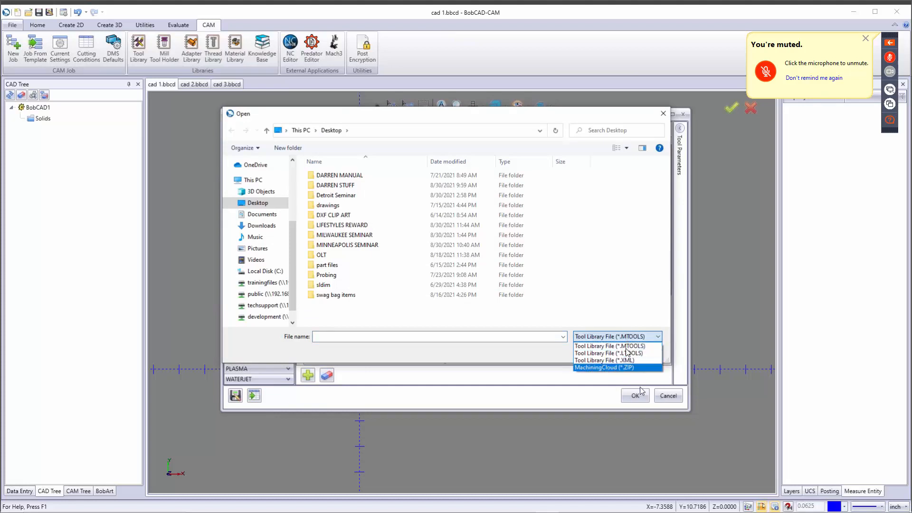
left_click(626, 349)
left_click(631, 356)
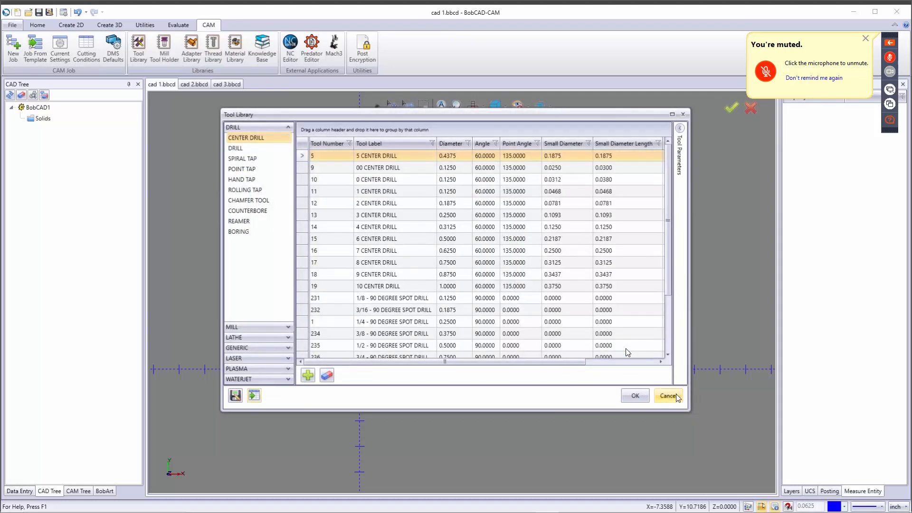
left_click(677, 396)
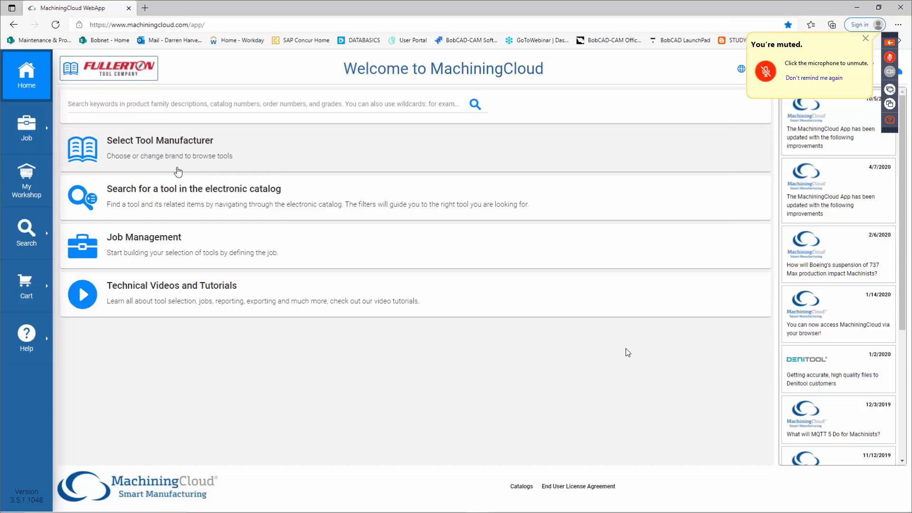
Step: Open MachiningCloud's Choose your manufacturer list and scroll through its 51 brands
left_click(145, 161)
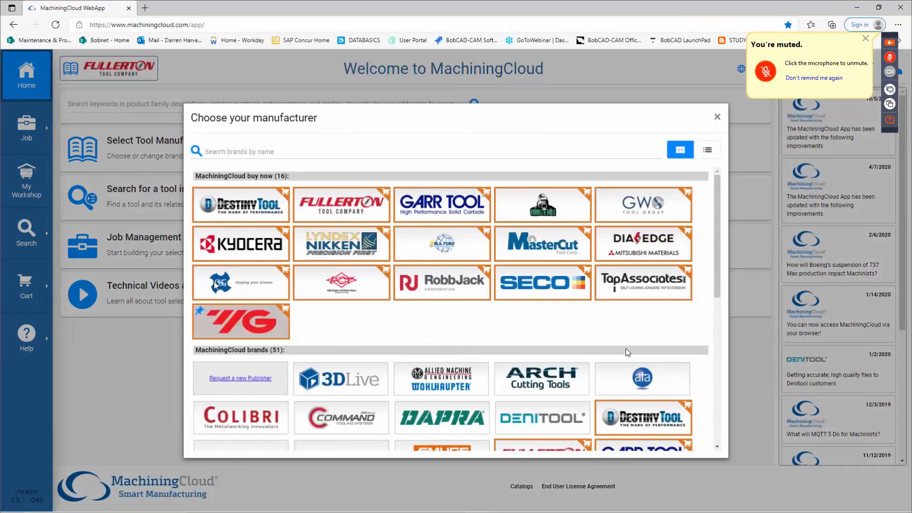
scroll(398, 324, "down", 5)
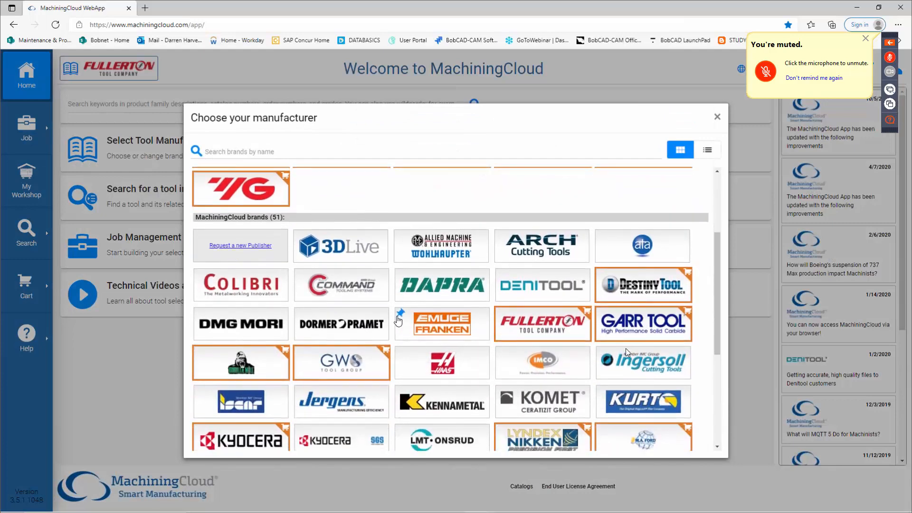
scroll(397, 316, "up", 3)
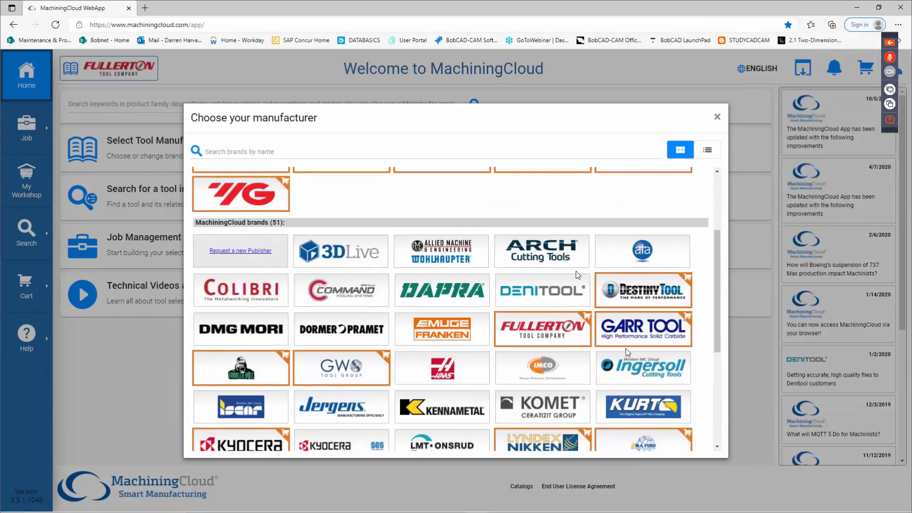
scroll(494, 348, "down", 2)
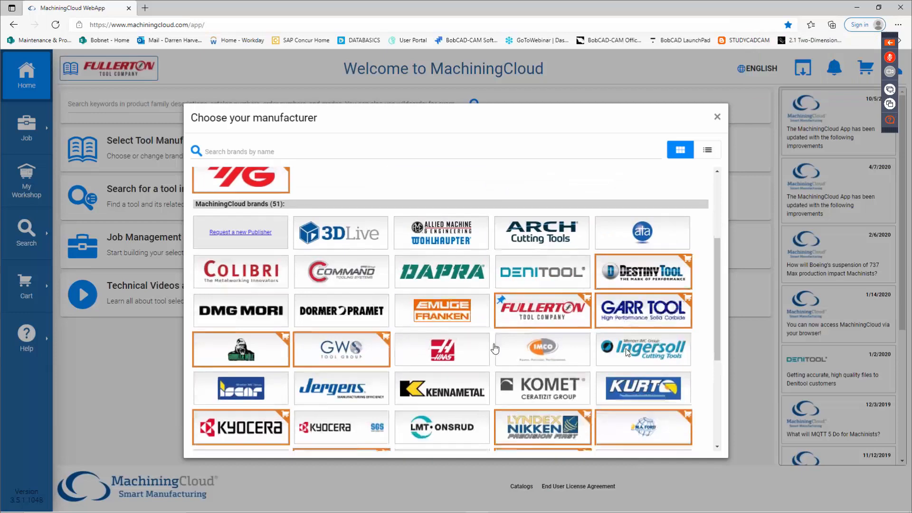
scroll(495, 349, "down", 2)
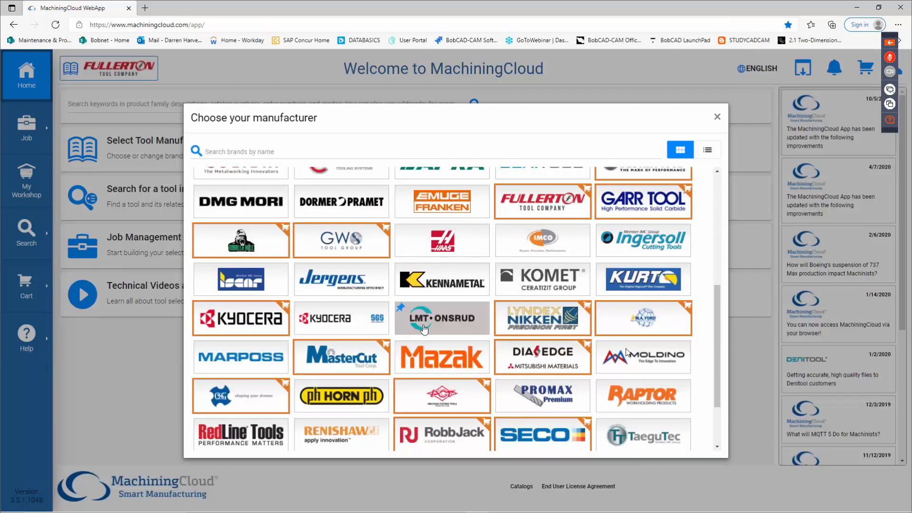
scroll(462, 348, "down", 2)
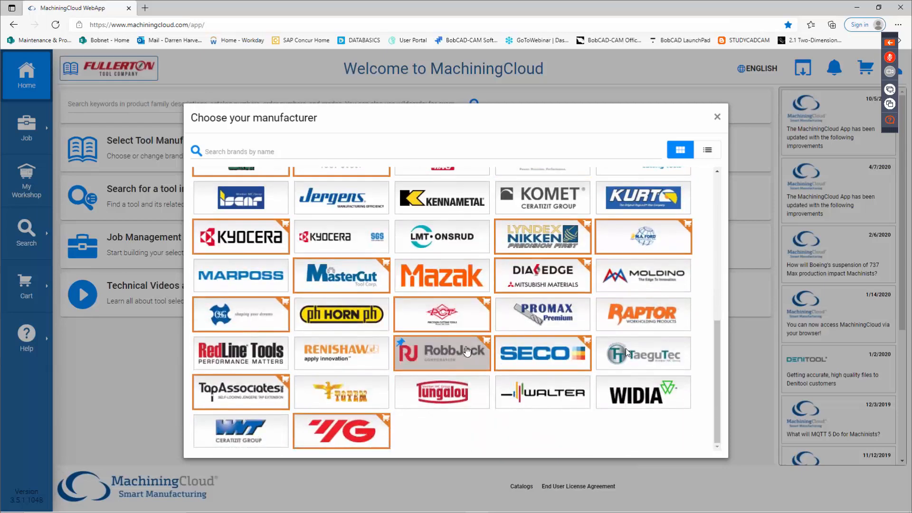
scroll(447, 368, "up", 2)
scroll(441, 357, "up", 3)
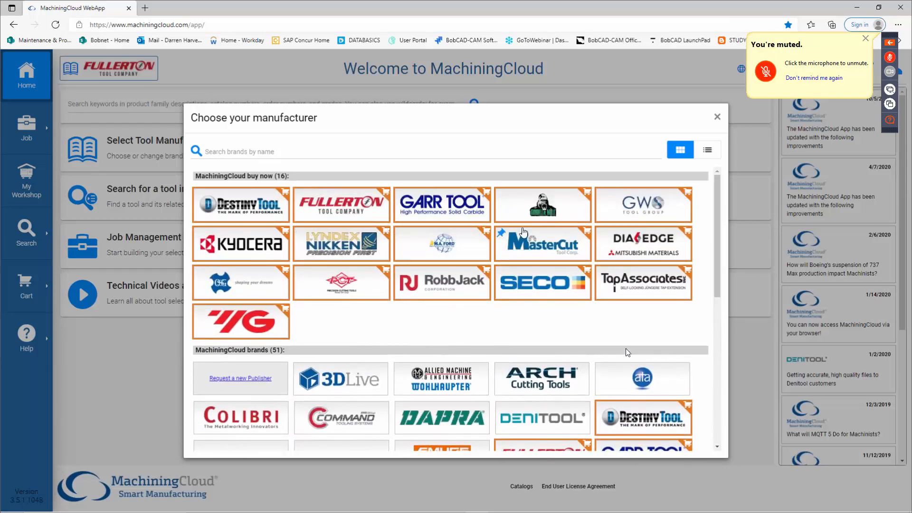
scroll(477, 347, "down", 1)
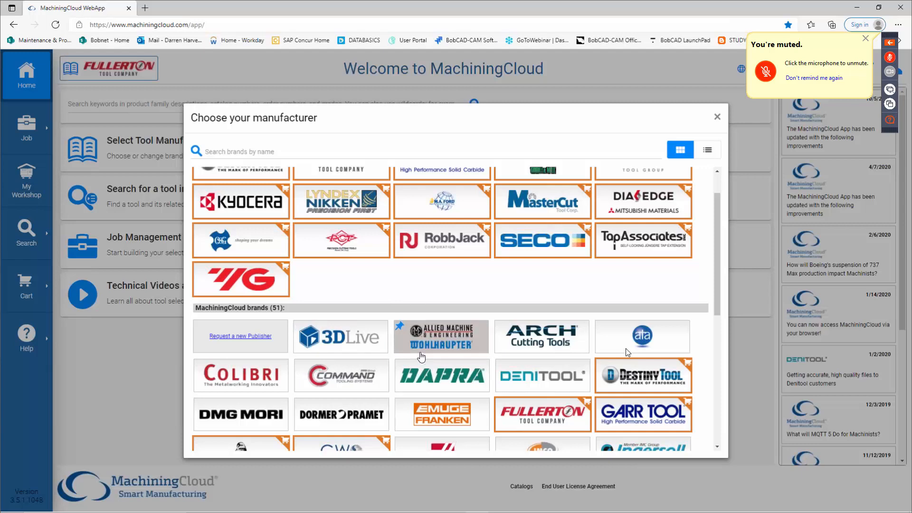
scroll(401, 361, "down", 3)
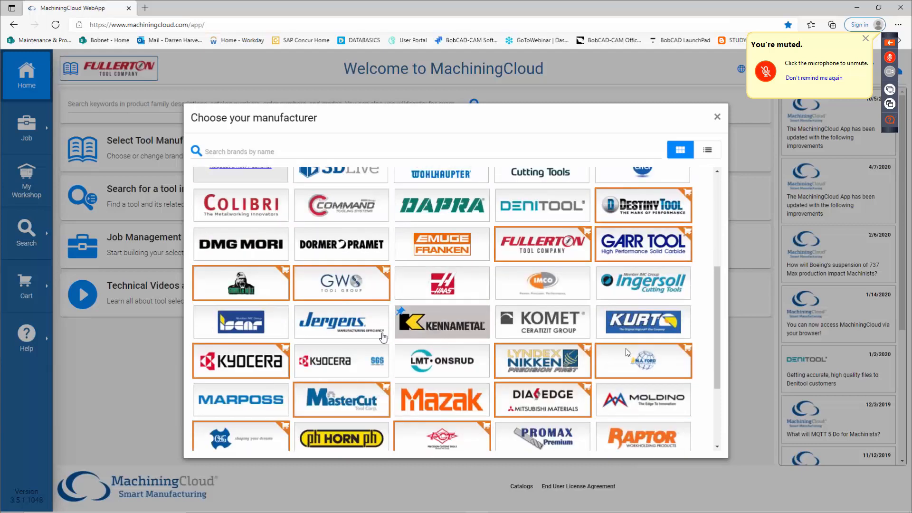
scroll(313, 347, "down", 1)
scroll(313, 347, "down", 1)
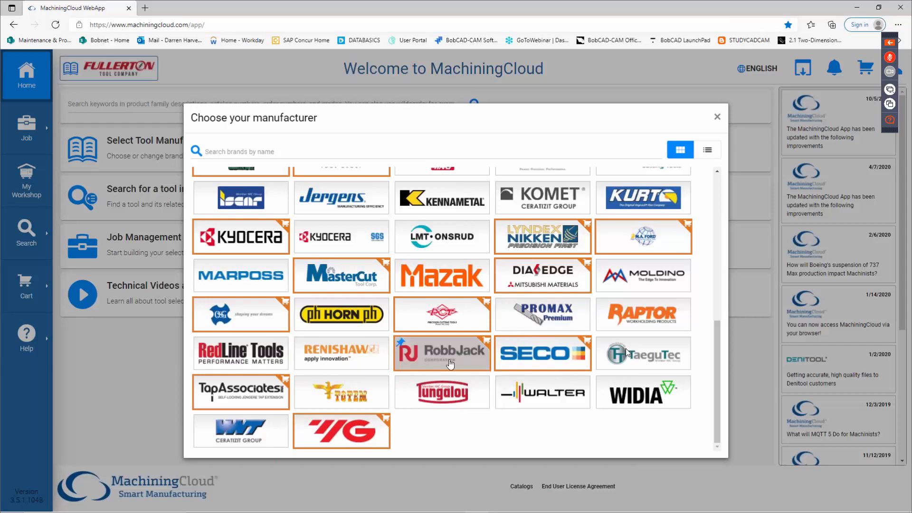
scroll(452, 356, "up", 2)
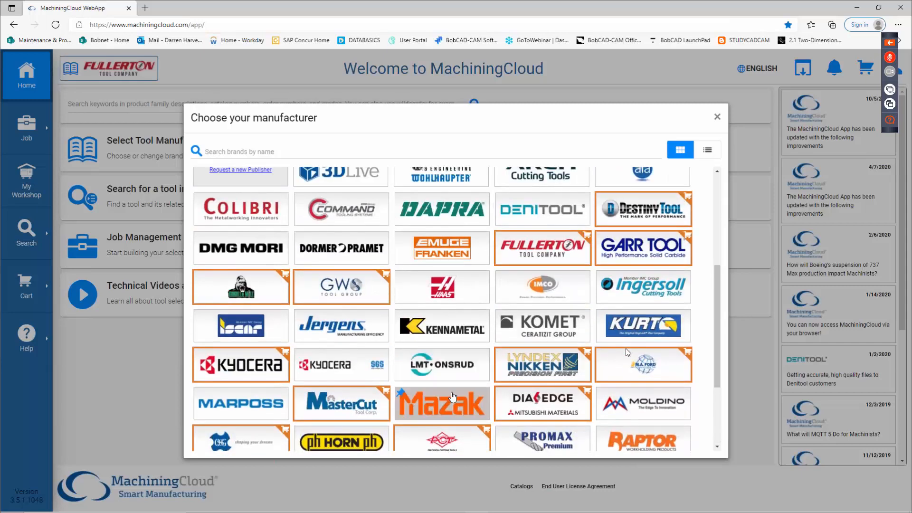
Step: Pick Kennametal, go back, then choose RobbJack as the manufacturer instead
left_click(431, 331)
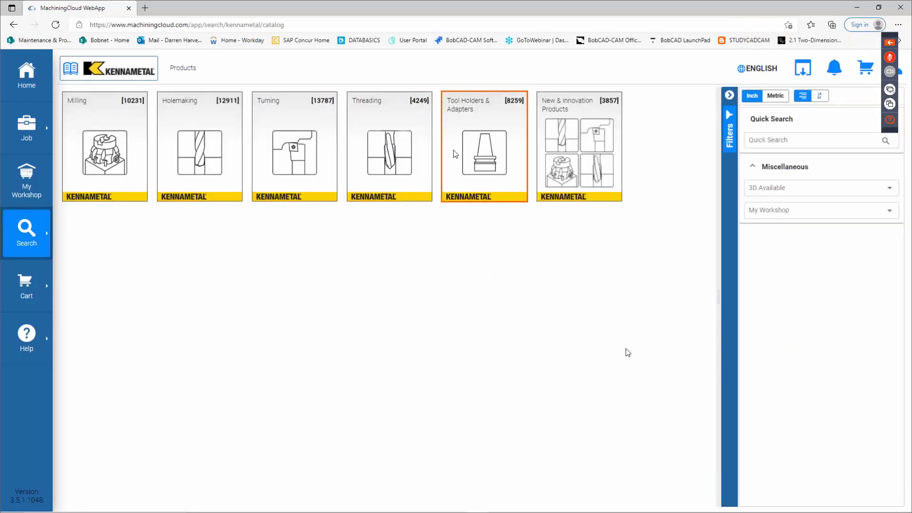
key("alt+Left")
left_click(195, 166)
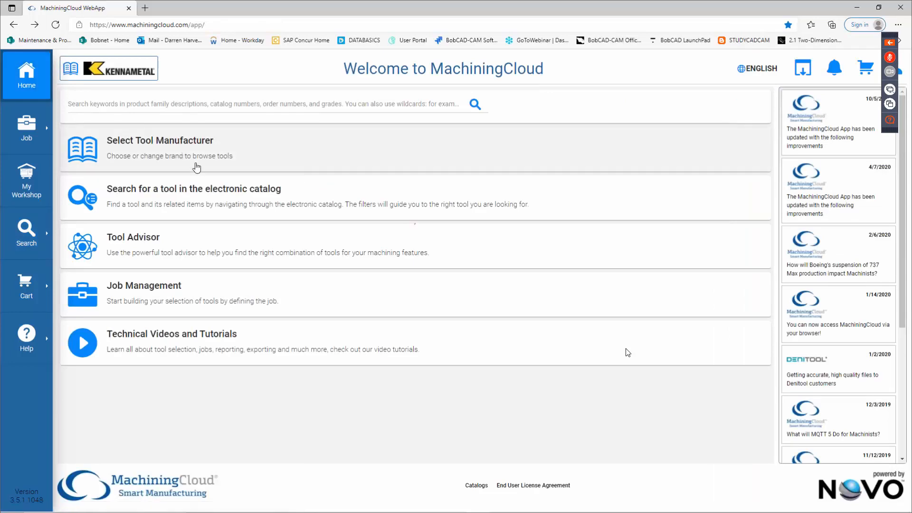
scroll(380, 378, "down", 10)
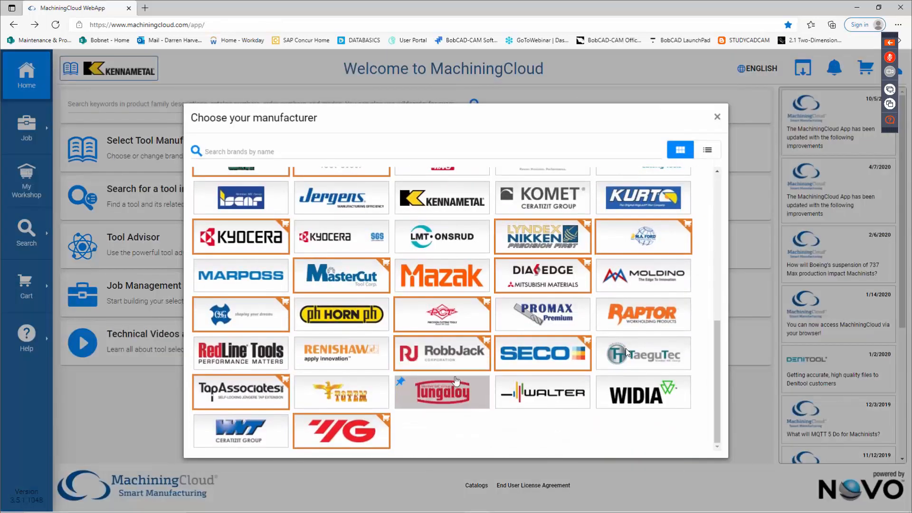
left_click(459, 352)
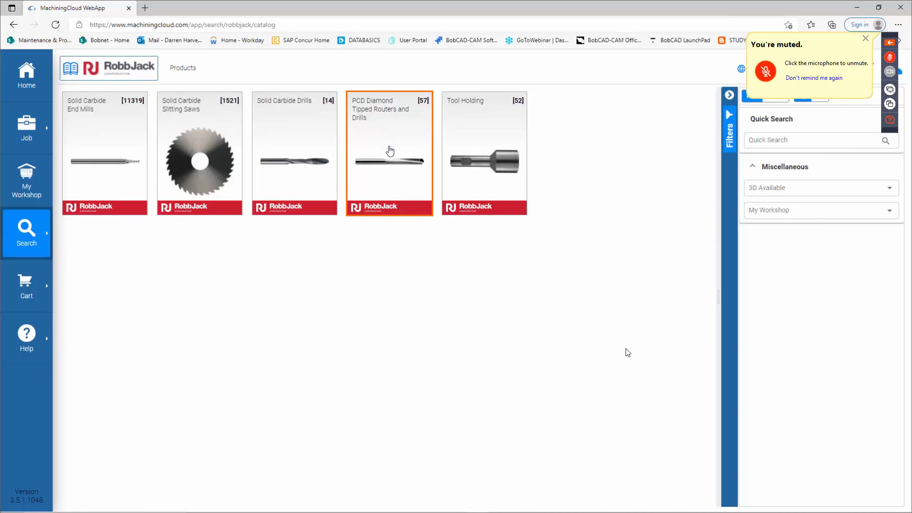
Step: View RobbJack's Solid Carbide End Mills types, then minimize the browser back to BobCAD-CAM
left_click(102, 150)
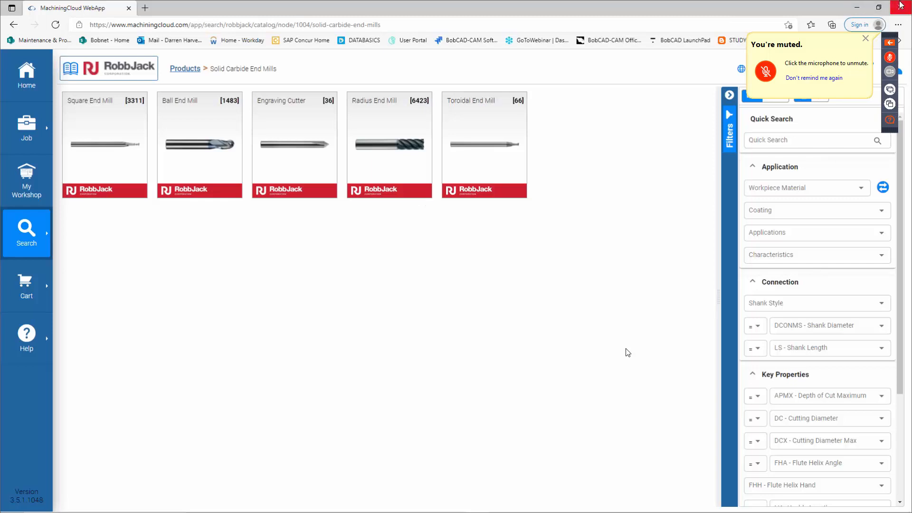
left_click(857, 7)
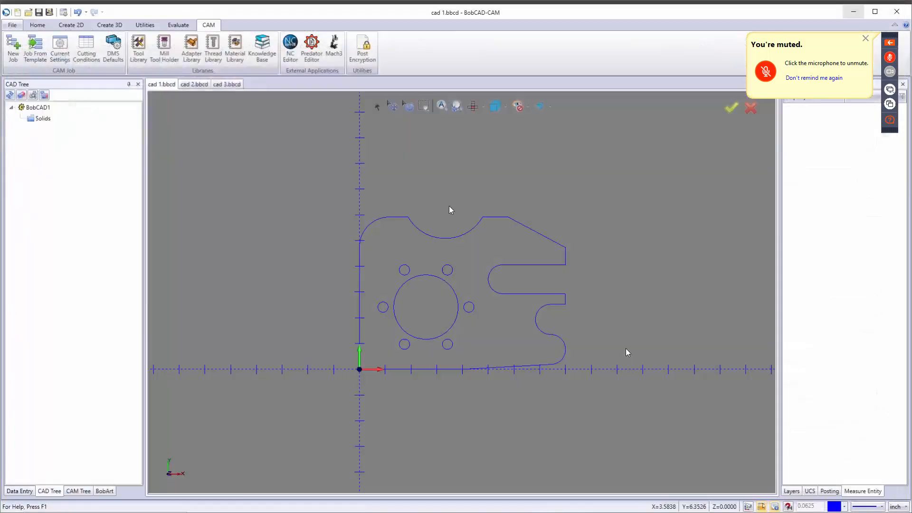
Step: Reopen the Tool Library, delete center drill tool 347 with confirmation, and expand the MILL category
left_click(138, 50)
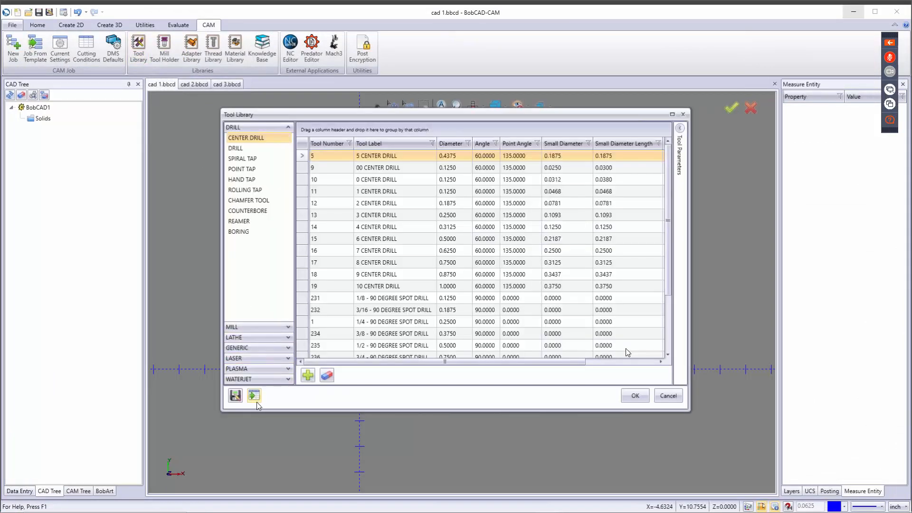
left_click(309, 380)
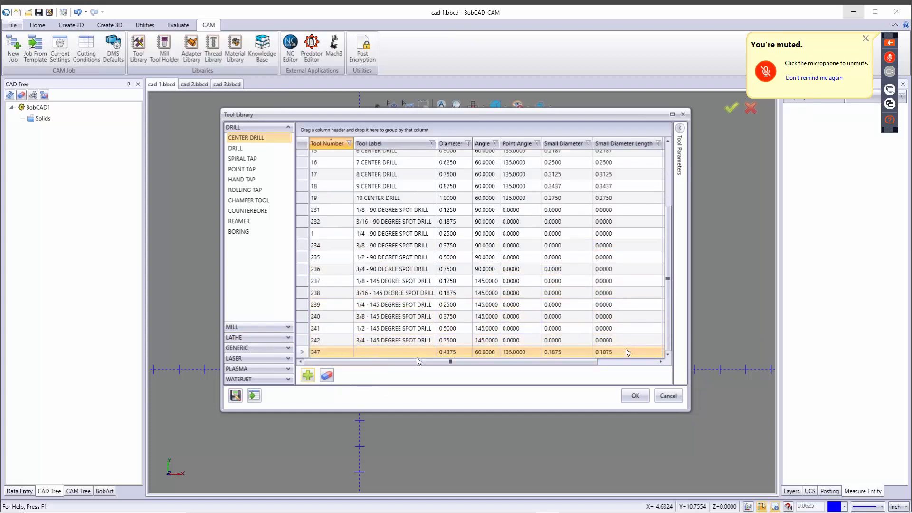
left_click(326, 376)
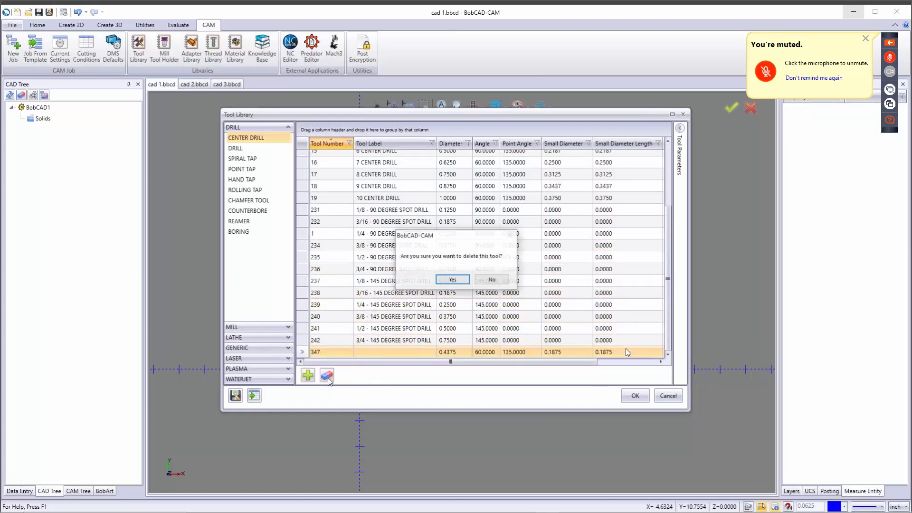
left_click(459, 282)
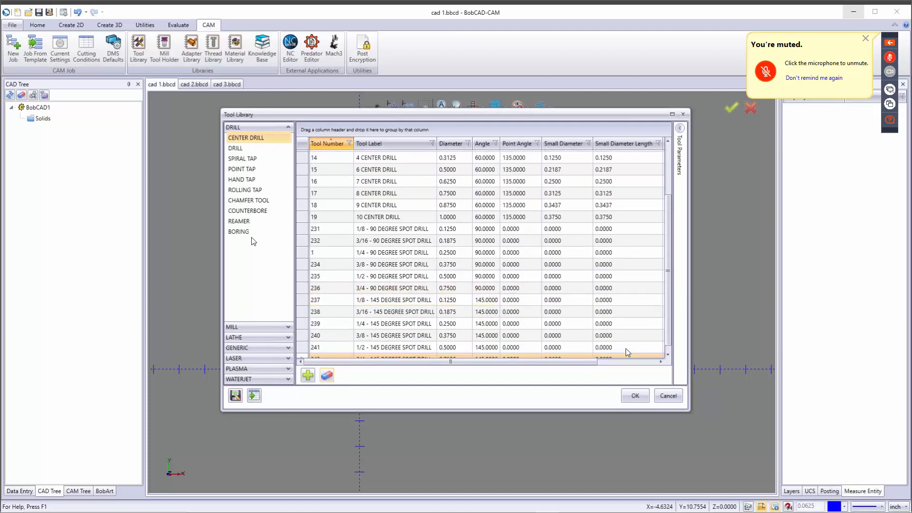
left_click(256, 327)
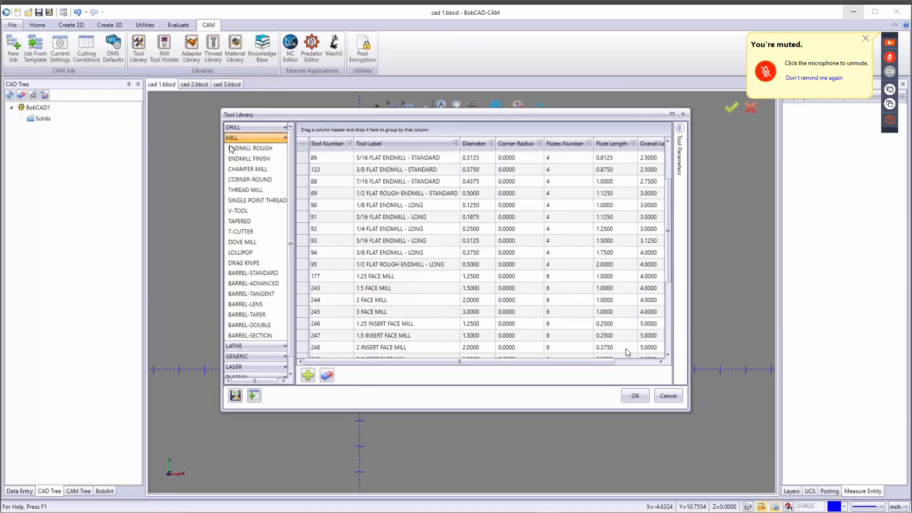
Step: List the ENDMILL ROUGH tools, show Tool Parameters, and add a new tool 347
left_click(250, 148)
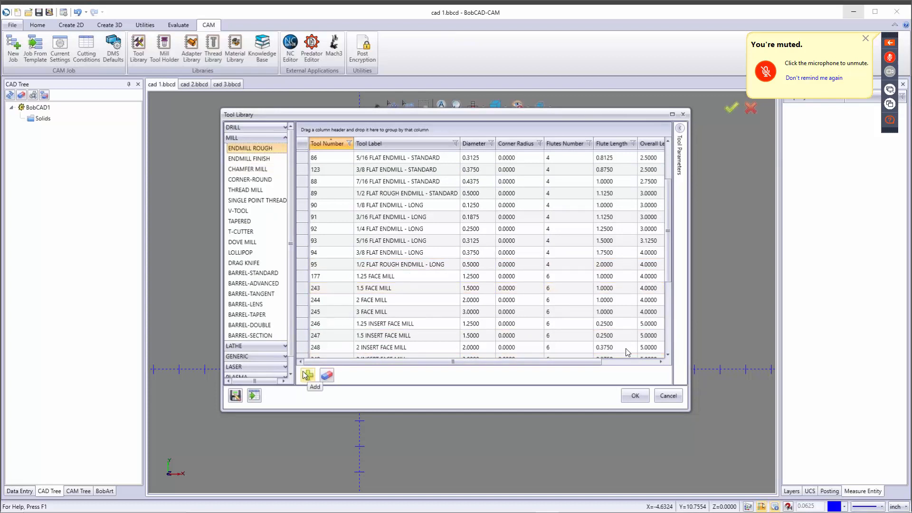
left_click(679, 129)
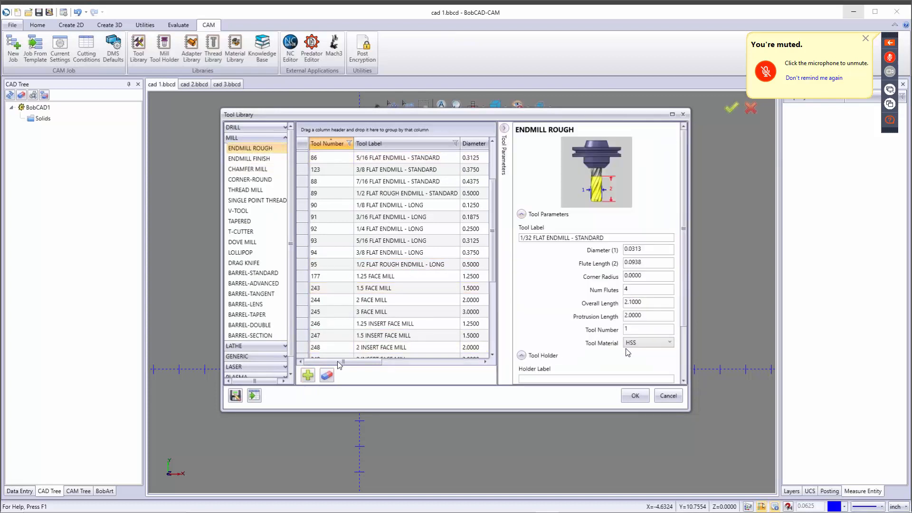
left_click(309, 375)
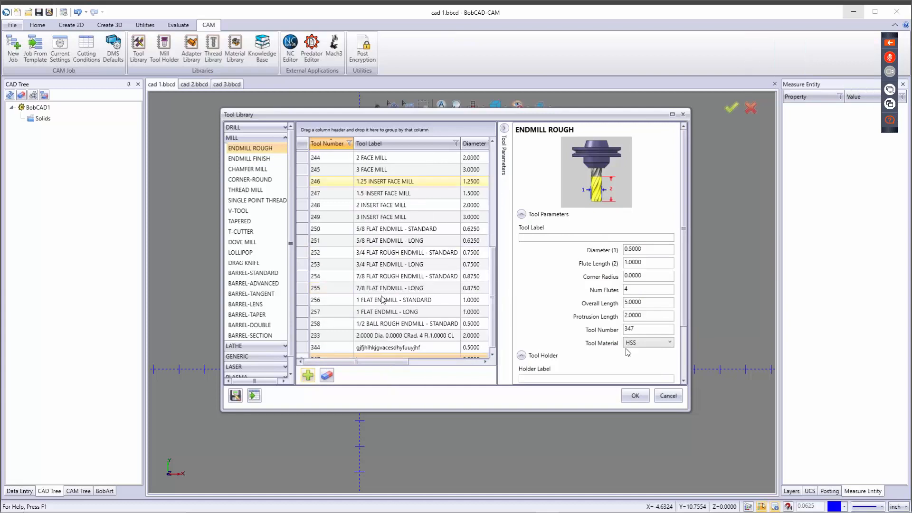
left_click(555, 238)
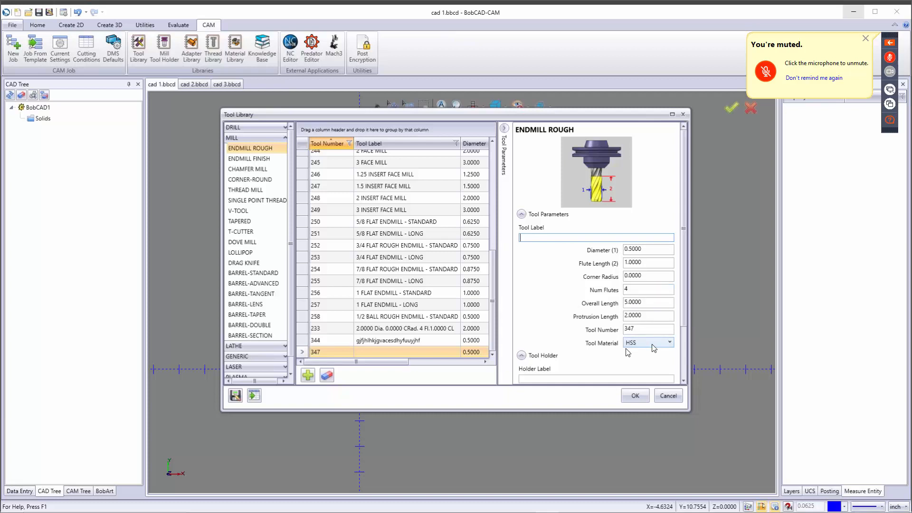
Step: Keep HSS material and system feeds and speeds, then delete tool 347 with confirmation
left_click(650, 344)
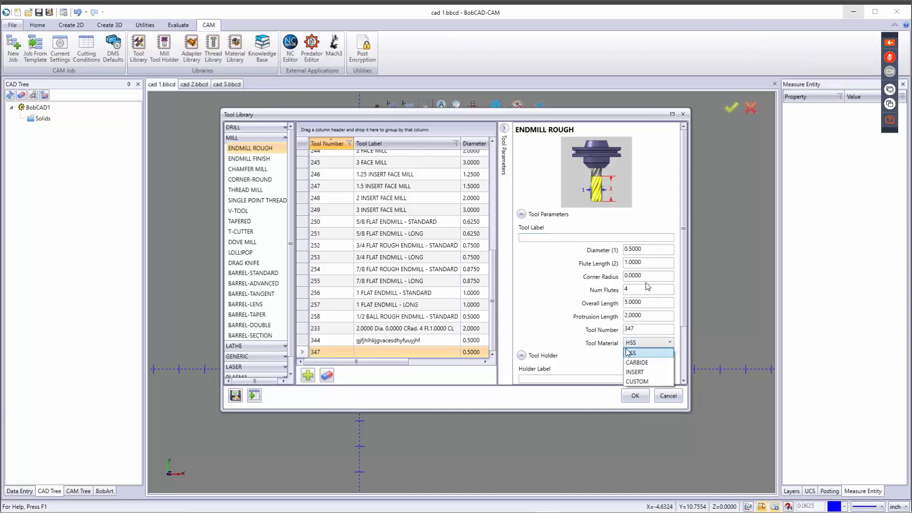
left_click(564, 322)
scroll(565, 322, "down", 3)
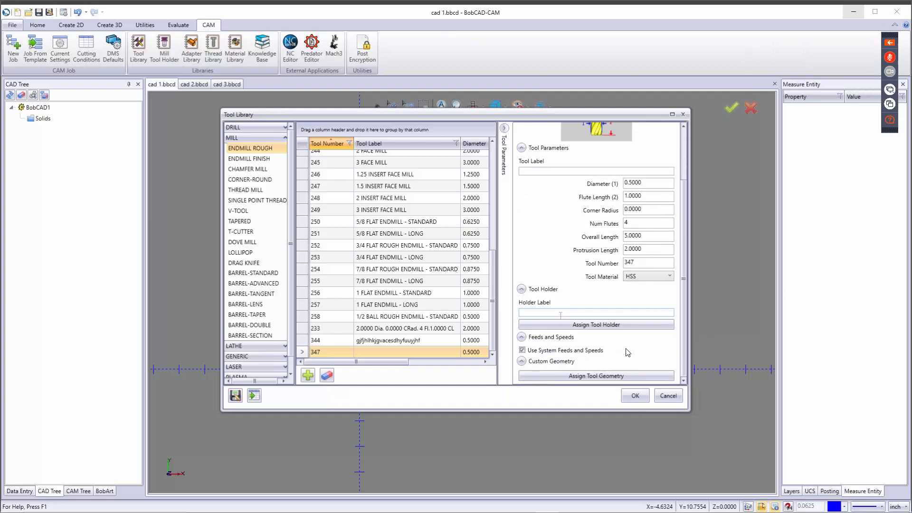
left_click(530, 352)
scroll(627, 352, "down", 2)
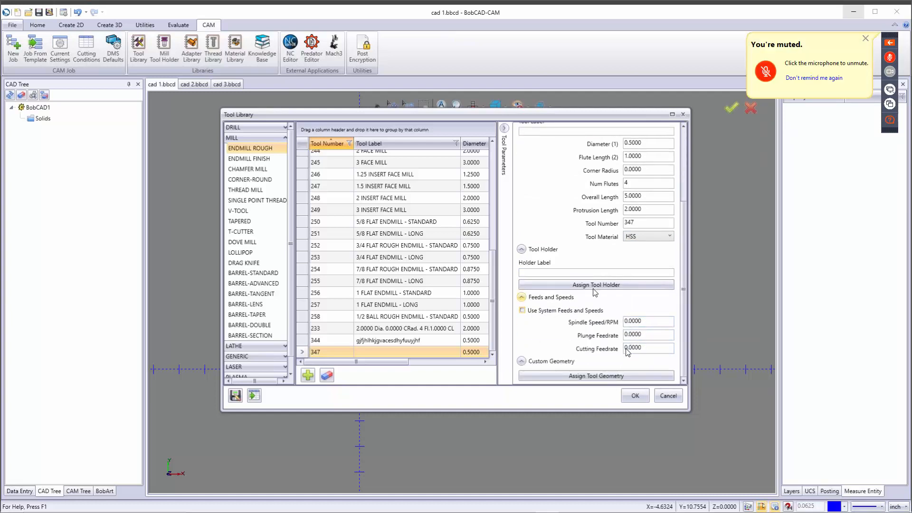
left_click(523, 311)
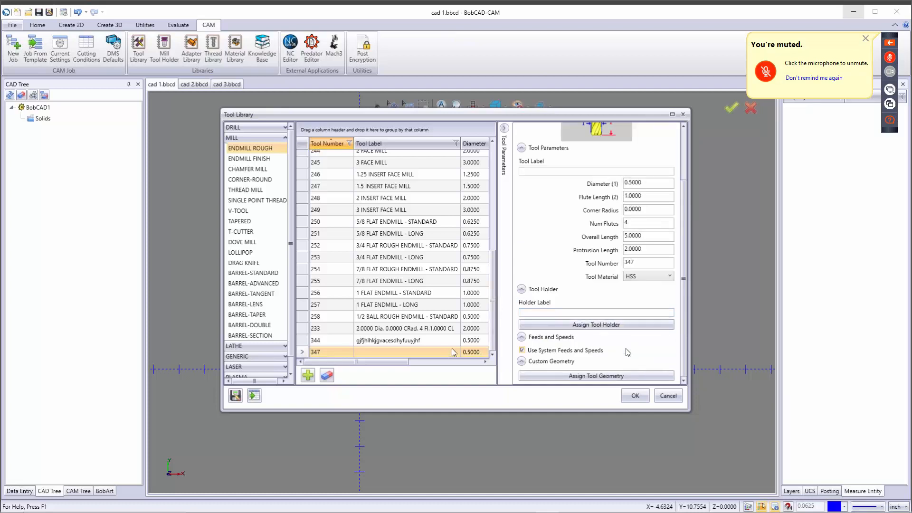
left_click(329, 378)
left_click(446, 281)
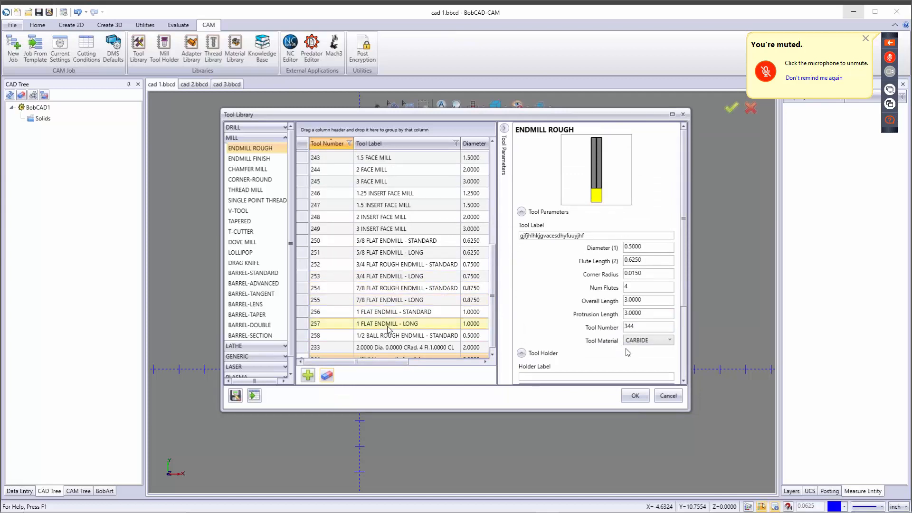
Step: Inspect the 1 FLAT ENDMILL - LONG tool 257, cancel the Tool Library, and open Cutting Conditions
left_click(411, 328)
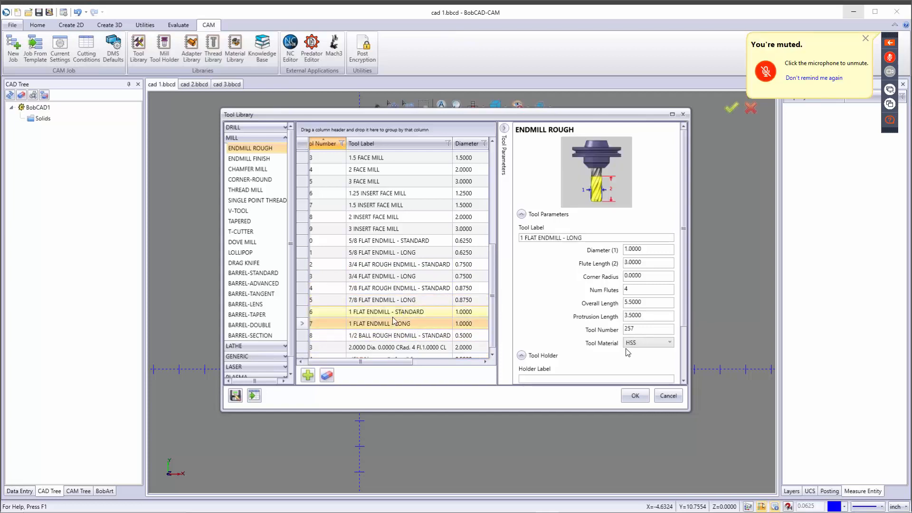
scroll(394, 322, "down", 1)
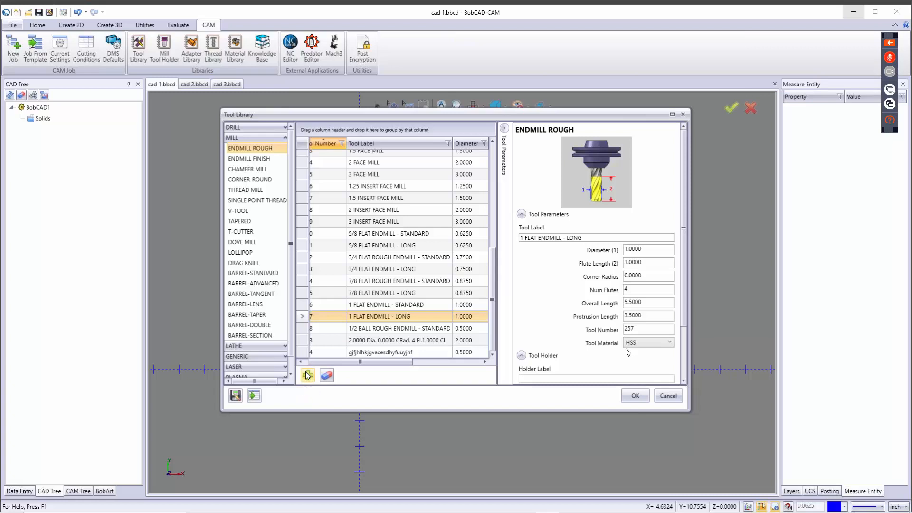
left_click(667, 396)
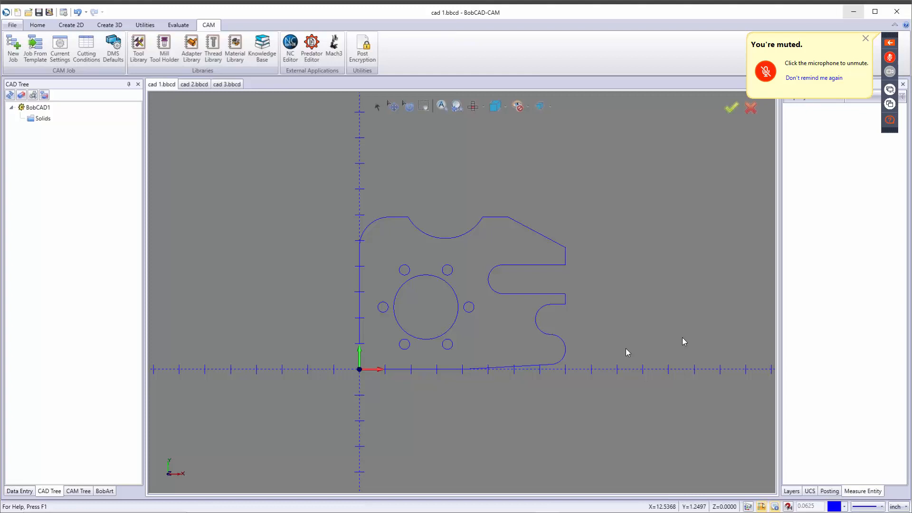
left_click(83, 48)
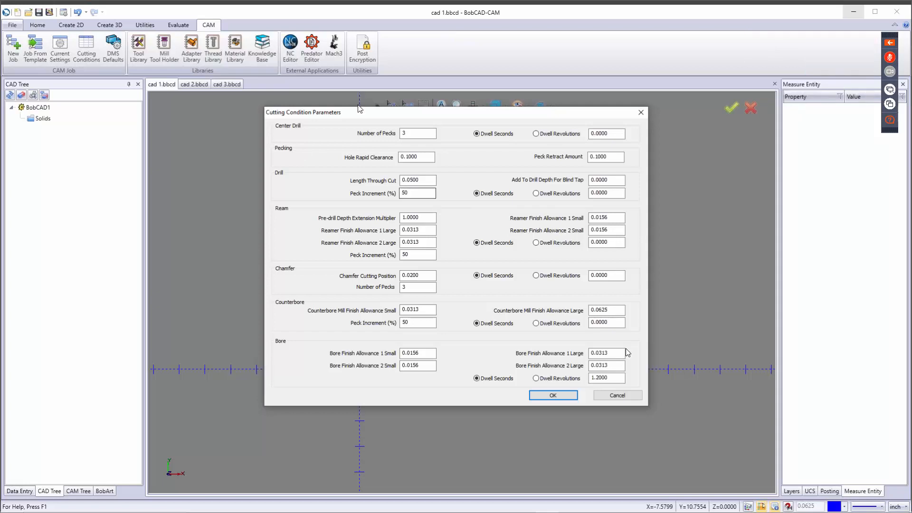
Step: Review the hole clearance, peck, chamfer, through-cut and drill peck increment values, then accept them unchanged
left_click(422, 157)
key("Tab")
left_click(418, 278)
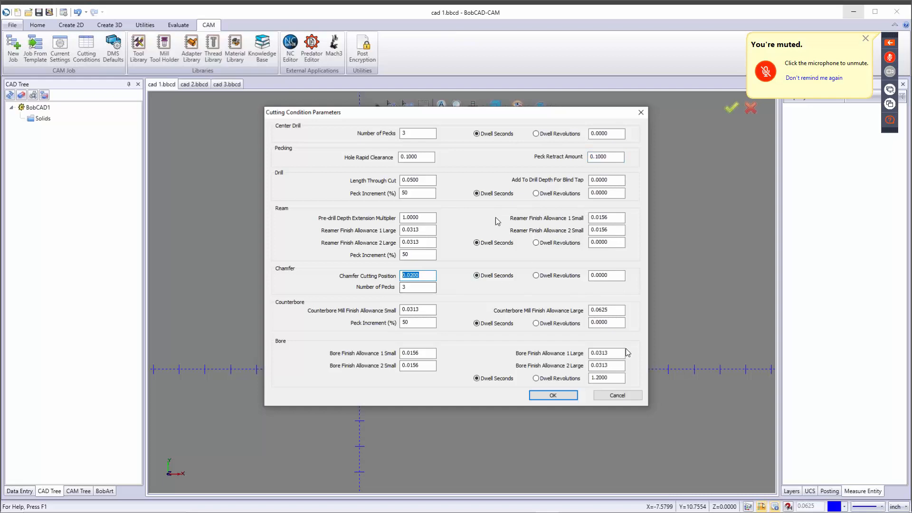
left_click(406, 134)
left_click(409, 181)
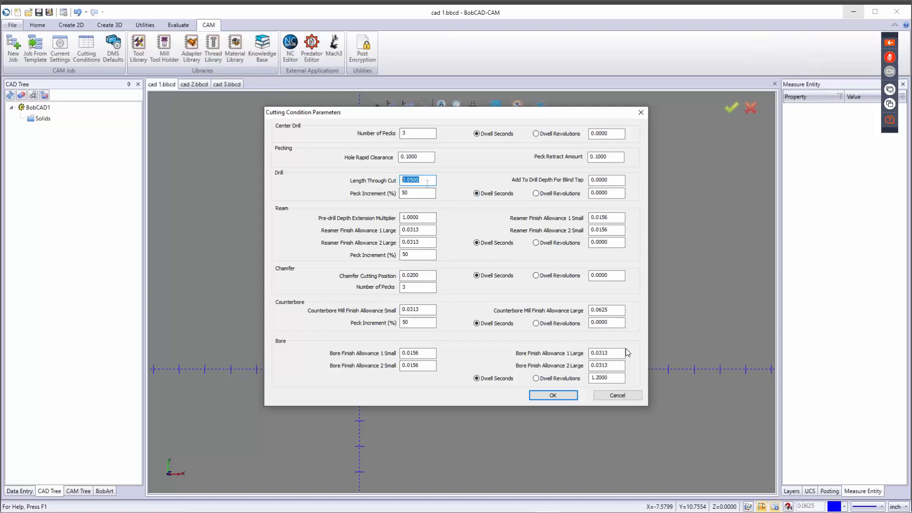
double_click(412, 193)
left_click(565, 398)
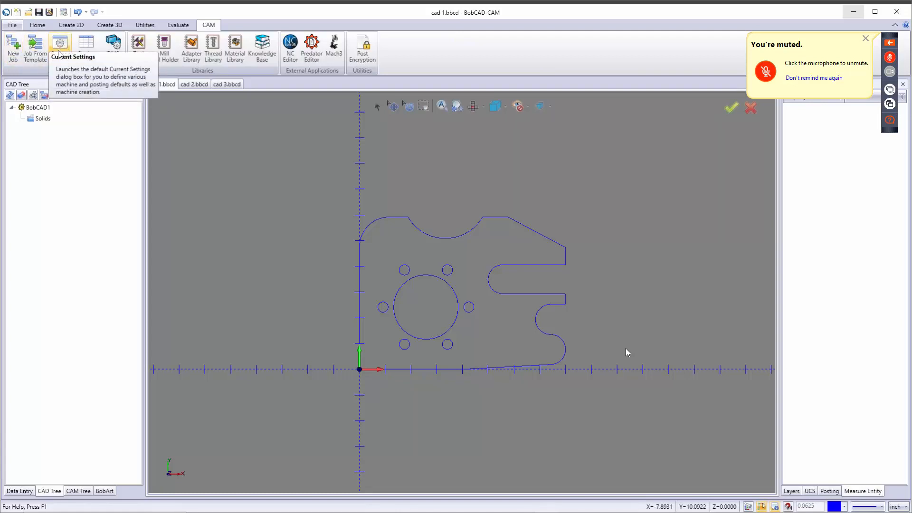
Step: Start a new Milling job, keeping BC_3x_Mill as the machine and the System Default template
left_click(15, 47)
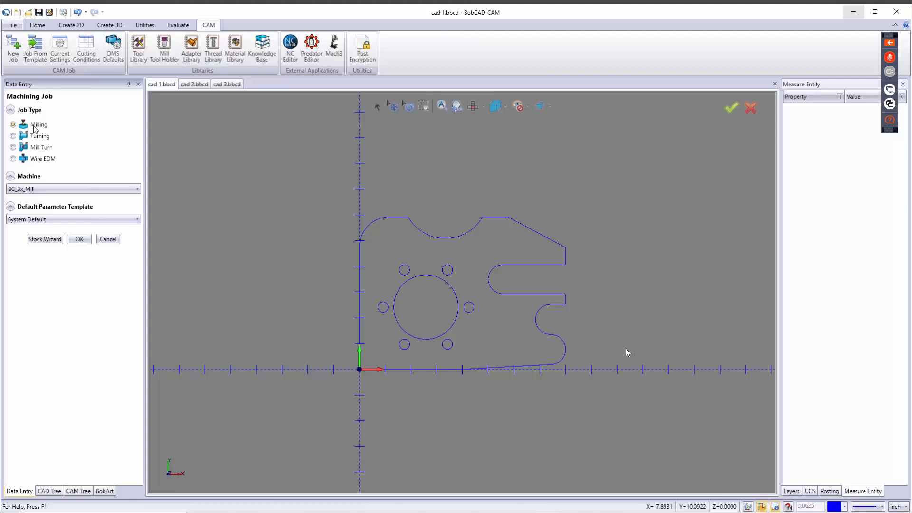
left_click(53, 190)
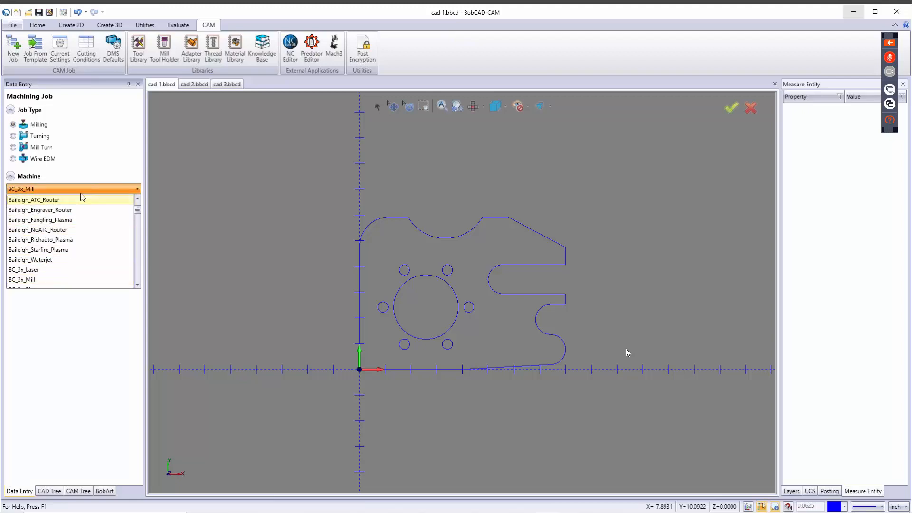
left_click(95, 161)
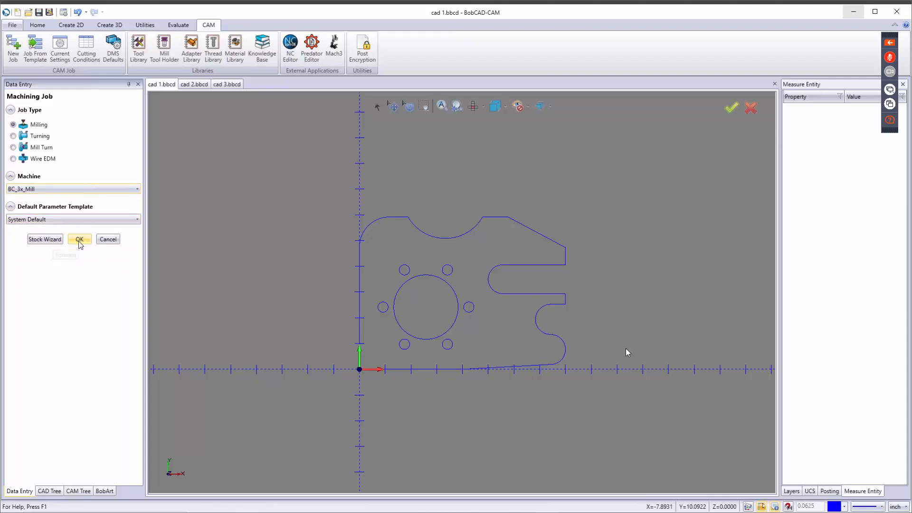
Step: Open Current Settings and keep BC_3x_Mill as the machine make (24 tools, 10000 spindle speed)
left_click(59, 45)
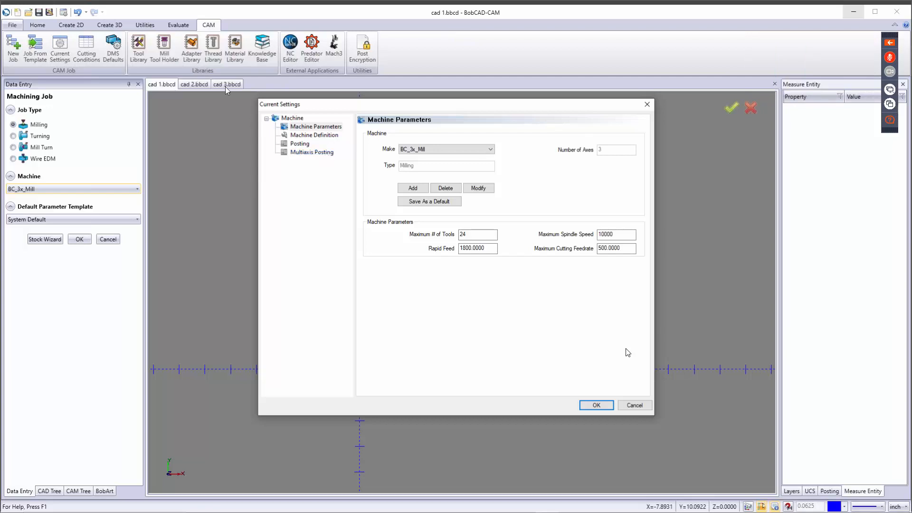
left_click(472, 150)
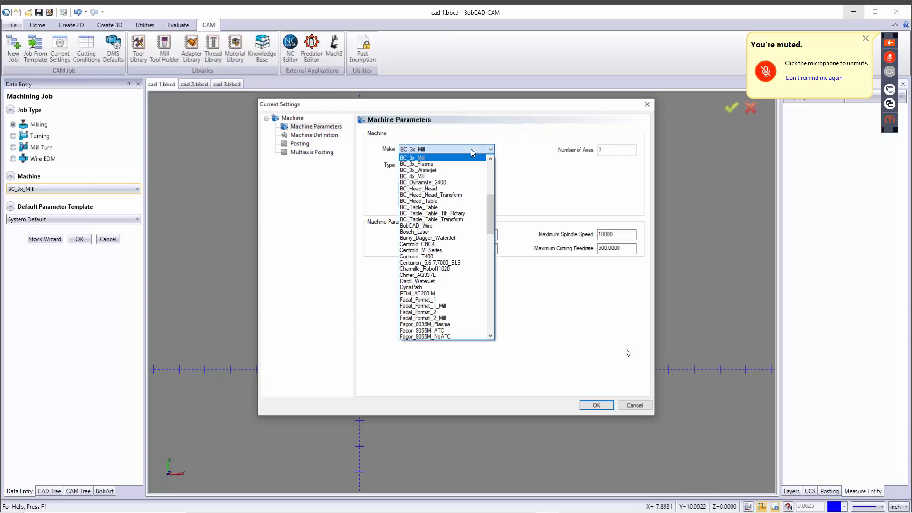
left_click(471, 149)
left_click(472, 149)
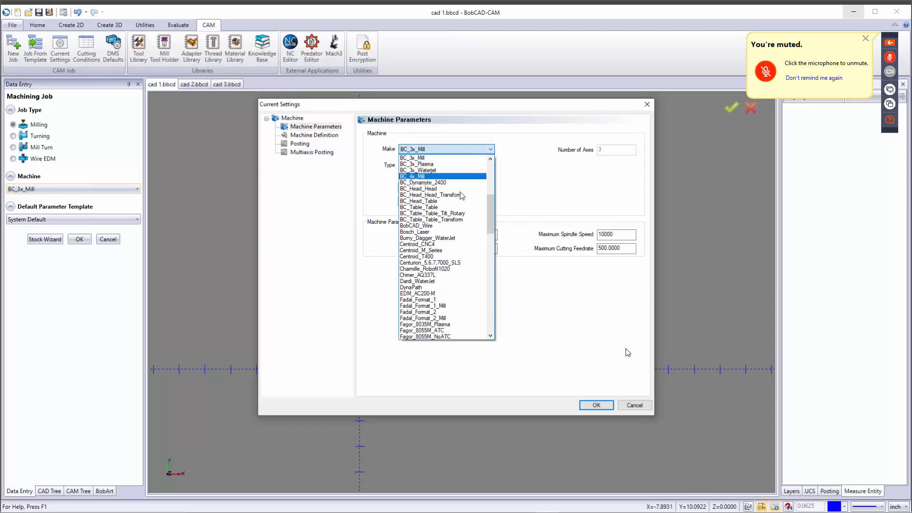
left_click(443, 150)
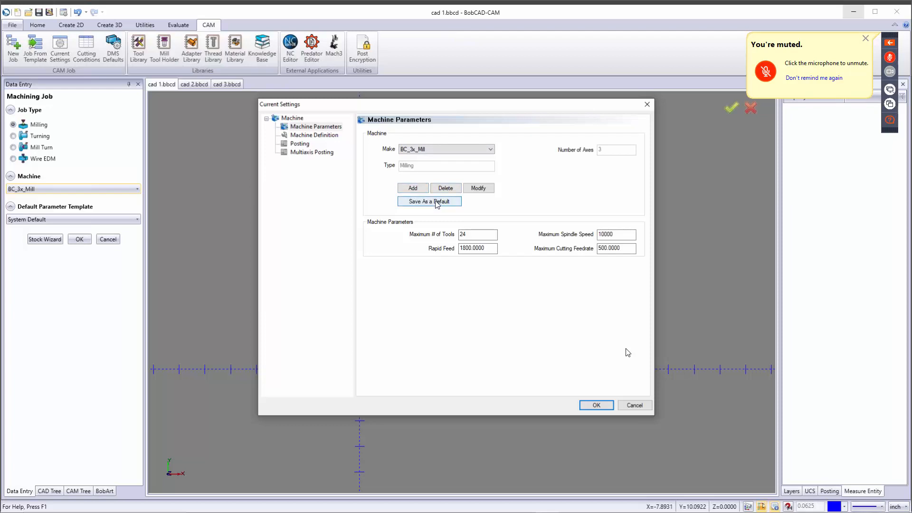
double_click(474, 233)
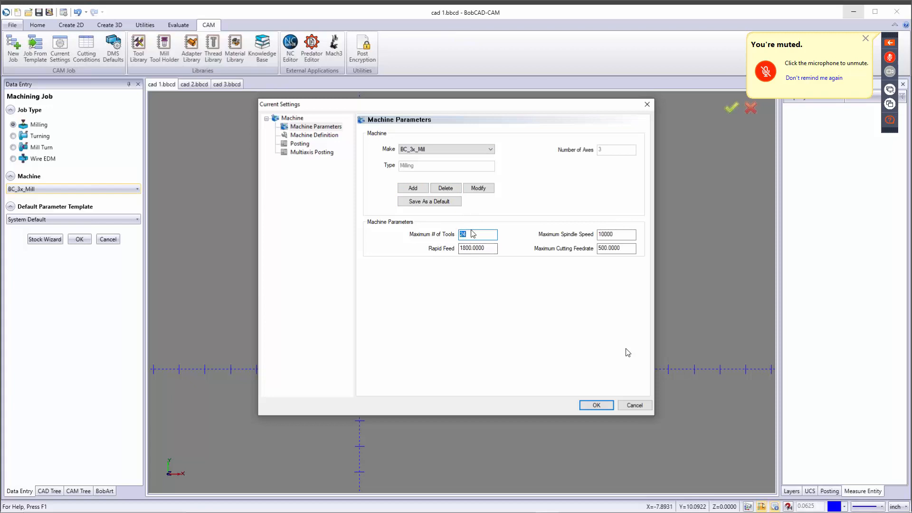
key("Tab")
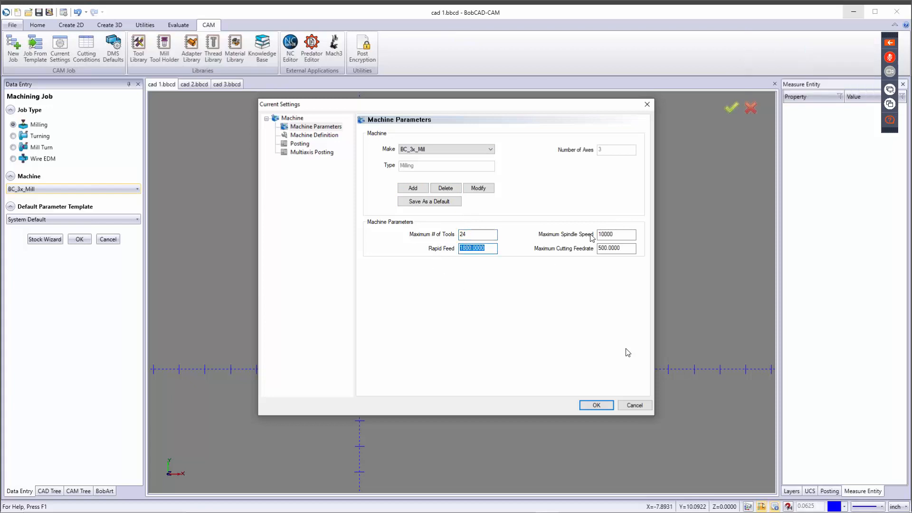
key("Tab")
key("Tab")
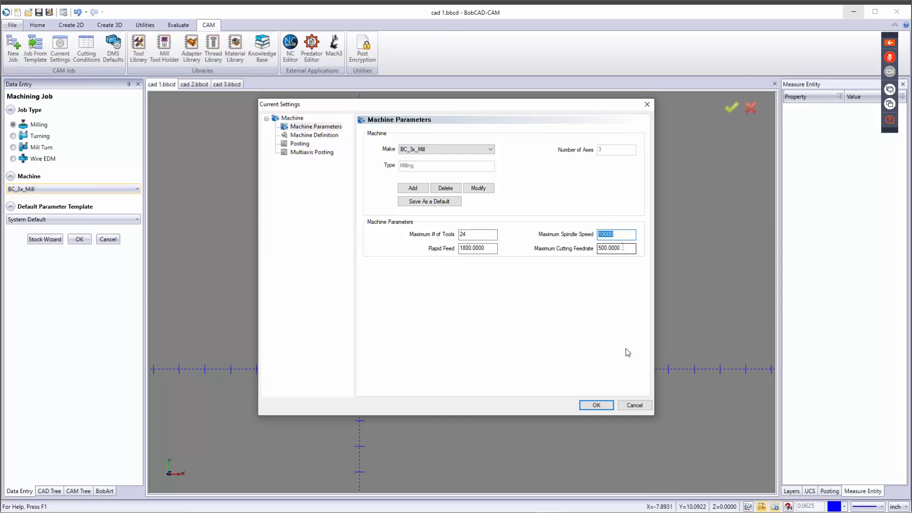
key("shift+Tab")
Step: Show the Machine Definition tree and inspect the Y-Axis and Z-Axis components and Y axis limits
left_click(316, 136)
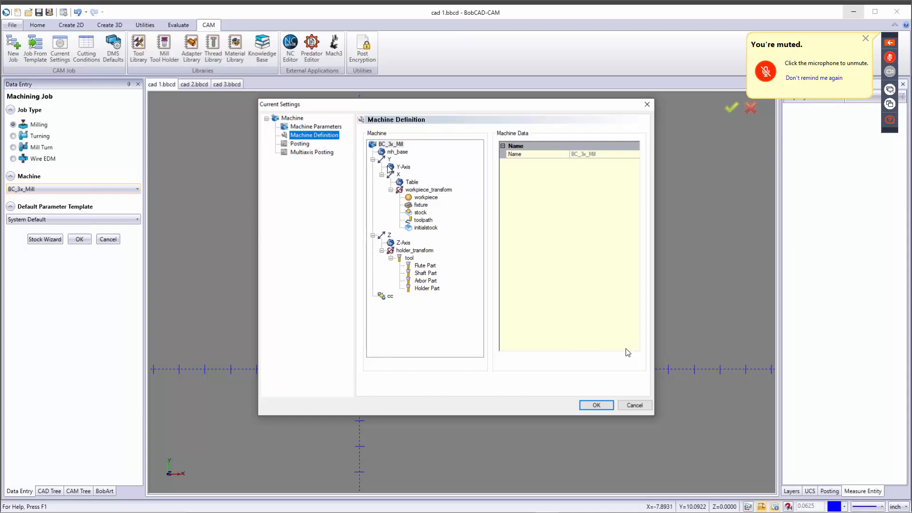
left_click(397, 169)
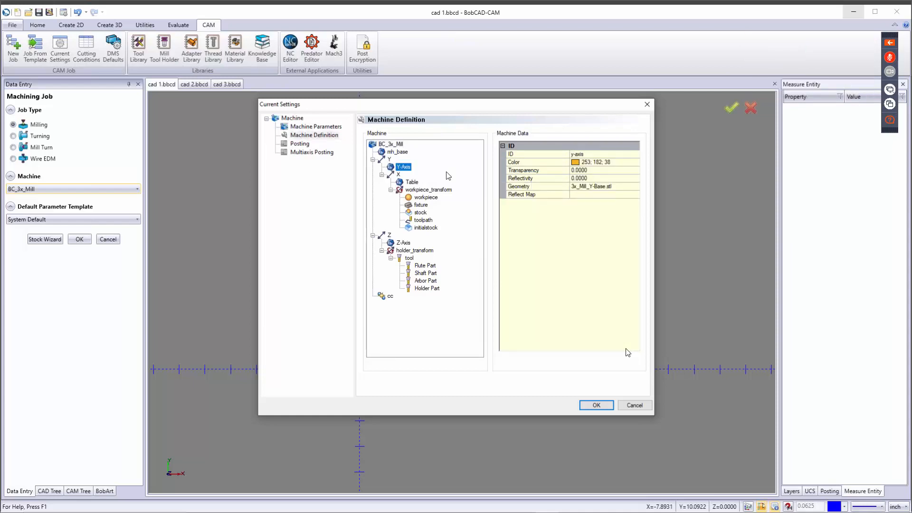
left_click(394, 243)
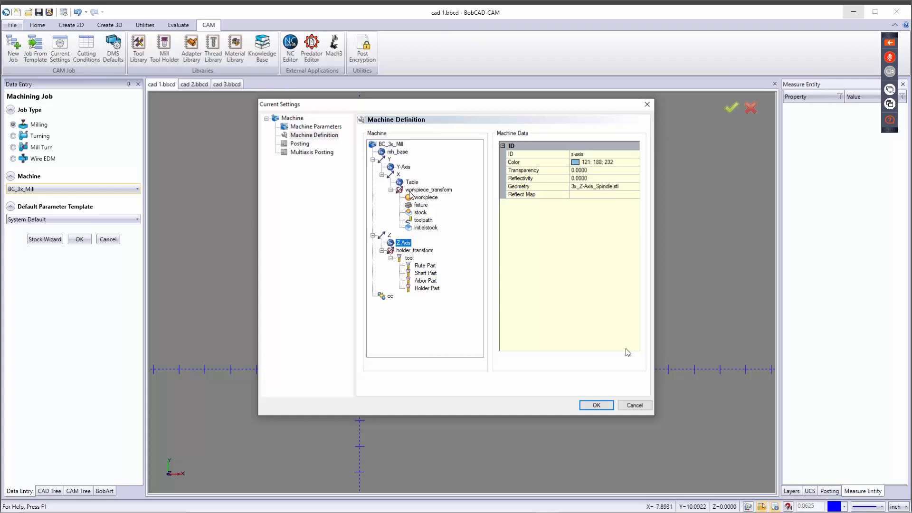
left_click(390, 160)
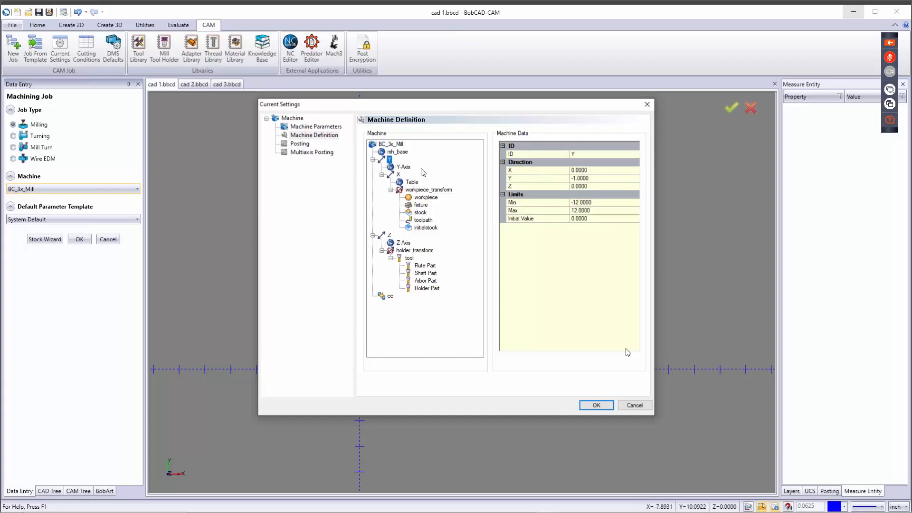
left_click(565, 206)
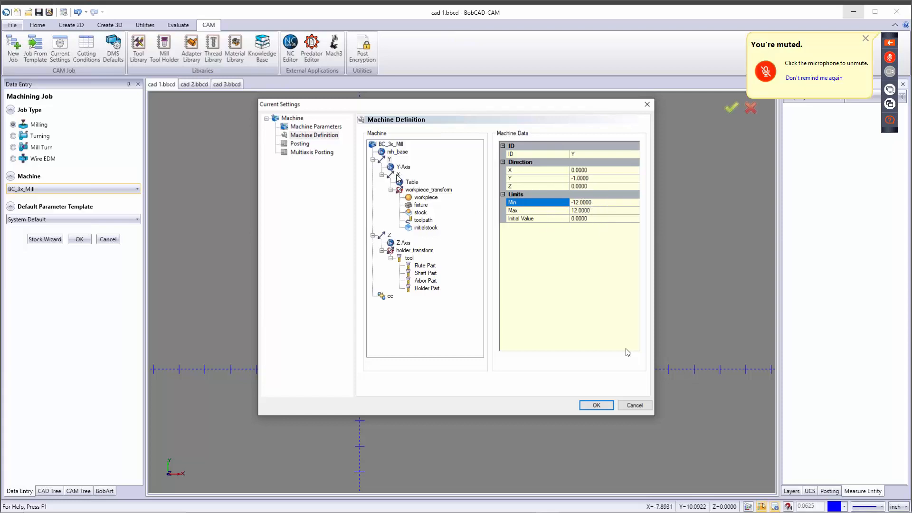
Step: Re-enter the Y axis minimum travel limit as -12
left_click(596, 201)
double_click(597, 202)
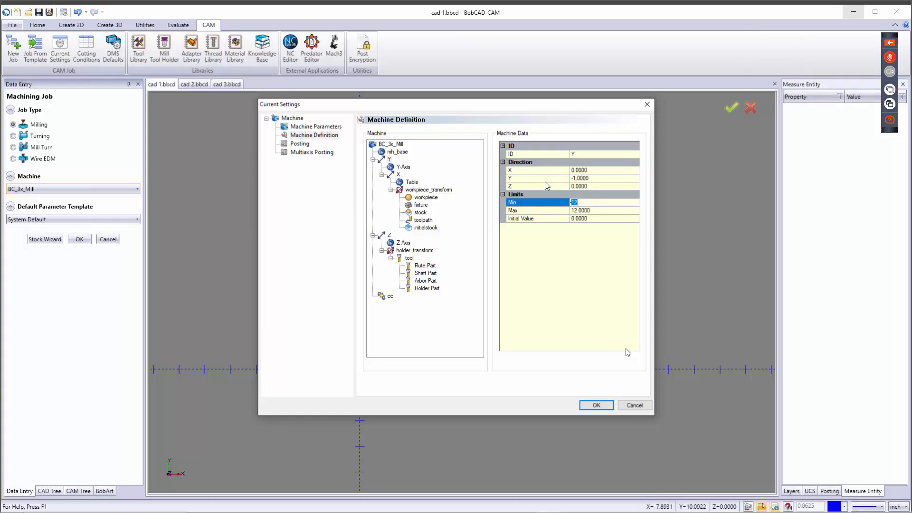
left_click(548, 241)
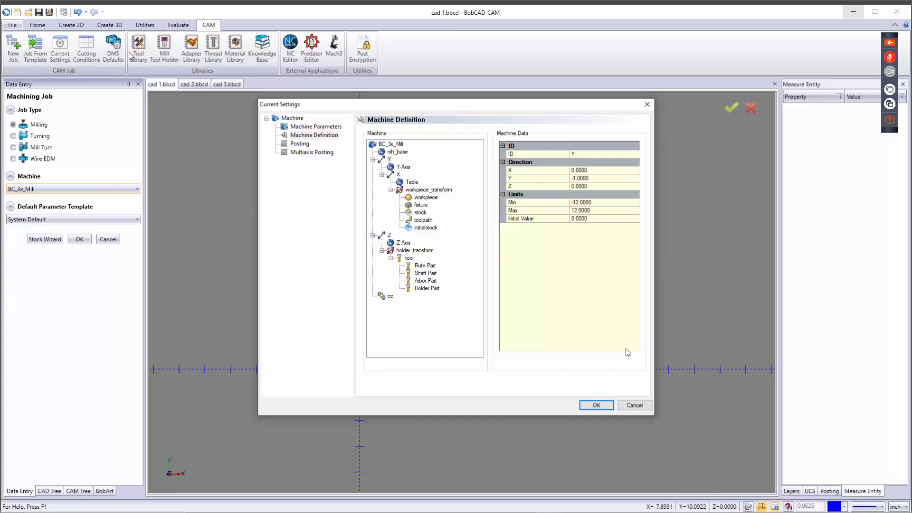
Step: Leave Multiaxis Posting standard move coordinates at Machine Compensation in Z only after trying No machine Compensation
left_click(310, 153)
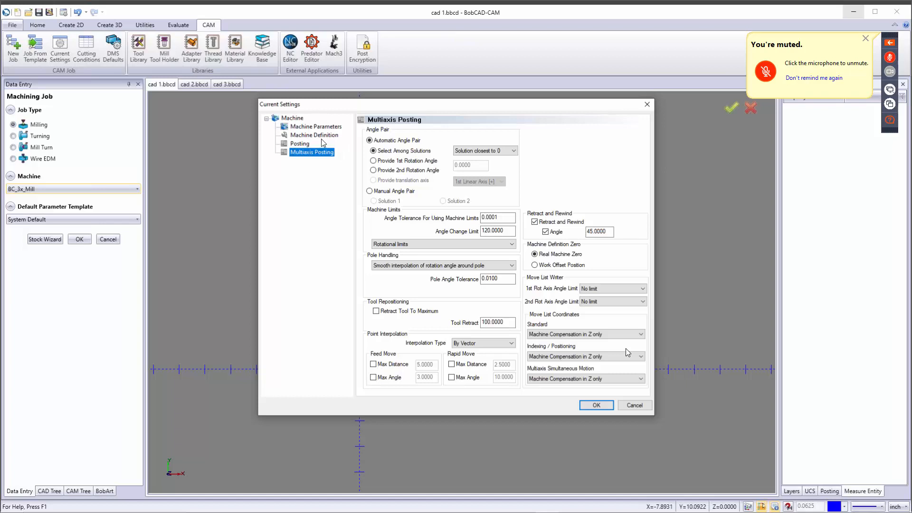
scroll(572, 334, "down", 1)
scroll(573, 338, "up", 1)
left_click(576, 337)
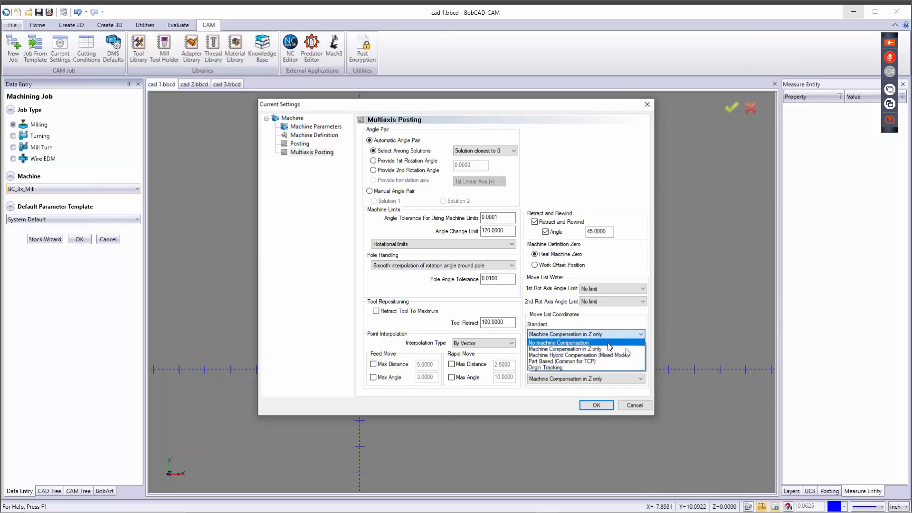
left_click(609, 343)
left_click(605, 336)
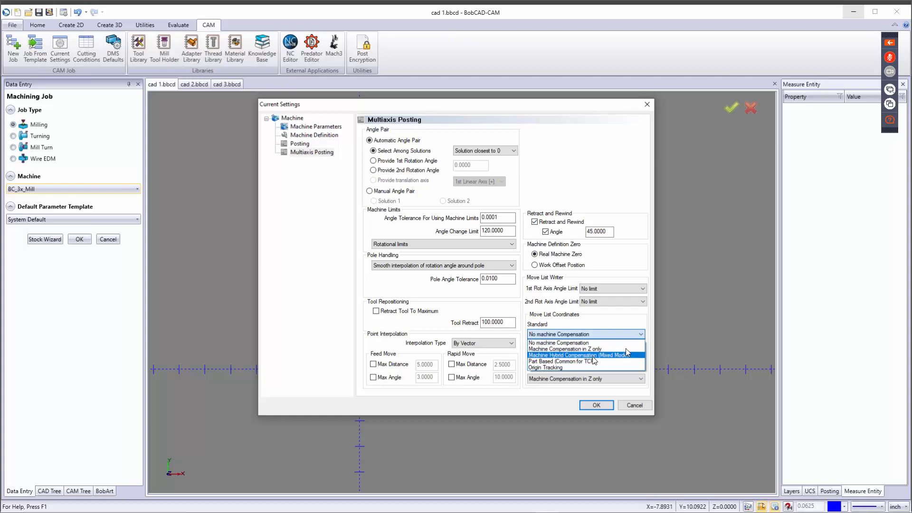
left_click(594, 349)
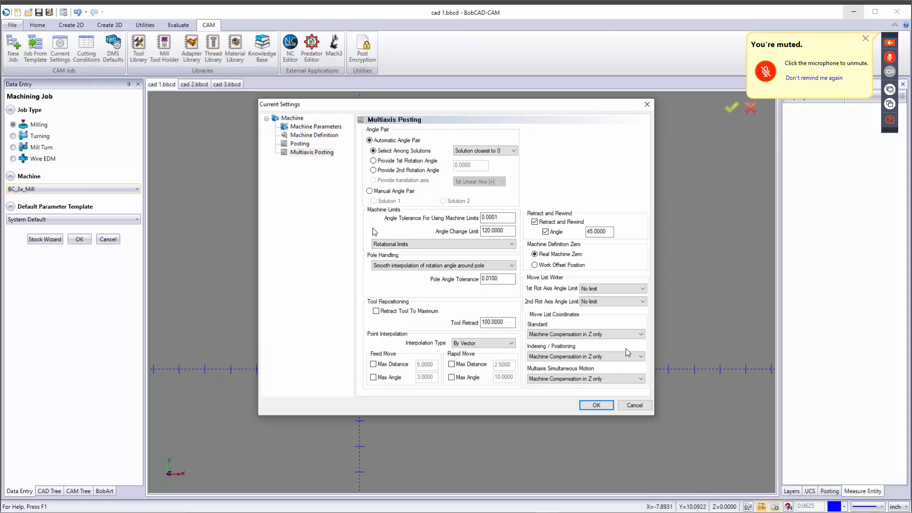
Step: Review the Posting page's NC file extension, program number and sequence start number
left_click(304, 152)
left_click(300, 145)
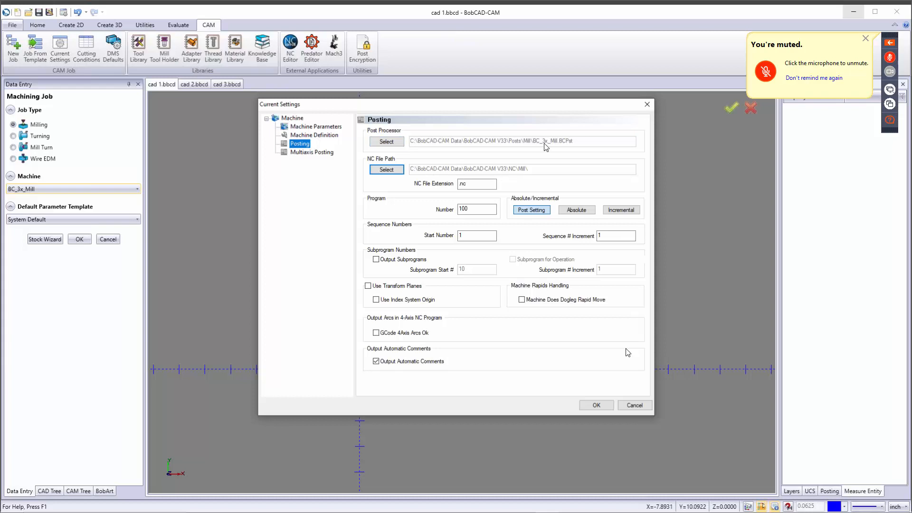
double_click(479, 182)
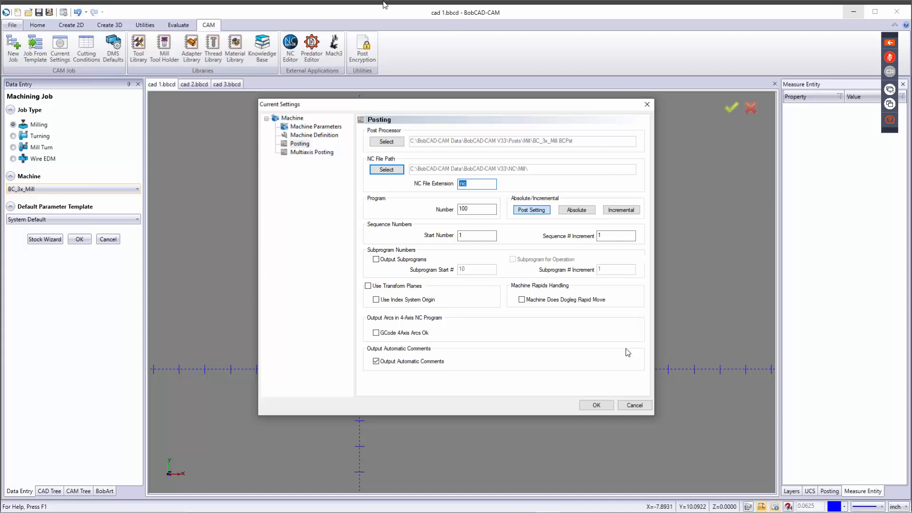
key("Tab")
left_click(473, 236)
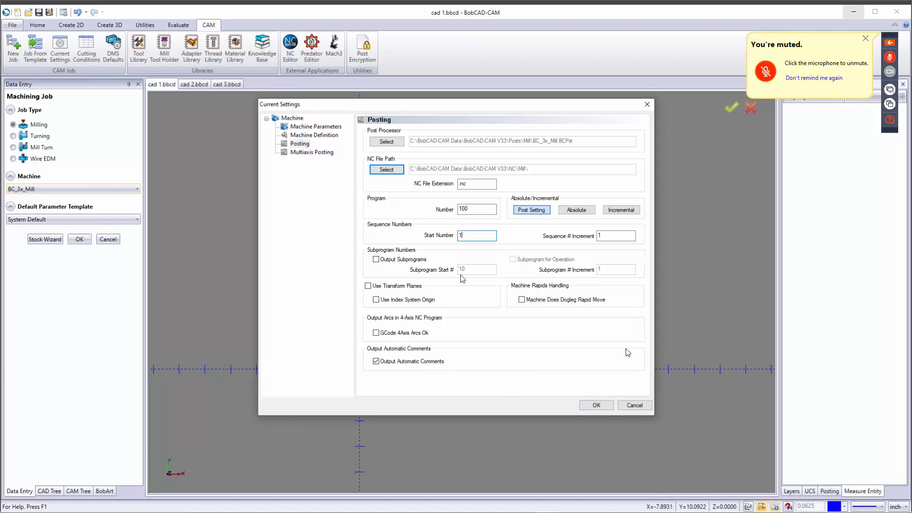
Step: Return to Machine Parameters and cancel the Current Settings dialog without changes
left_click(315, 126)
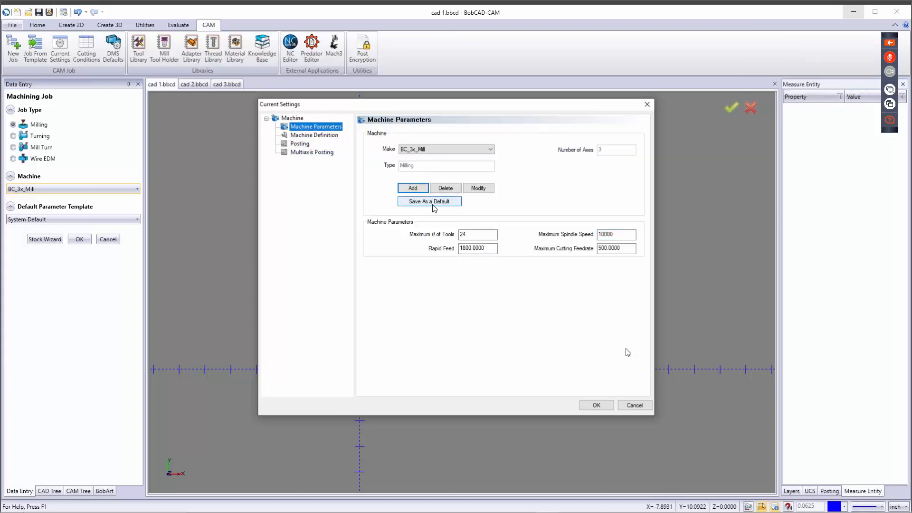
left_click(636, 402)
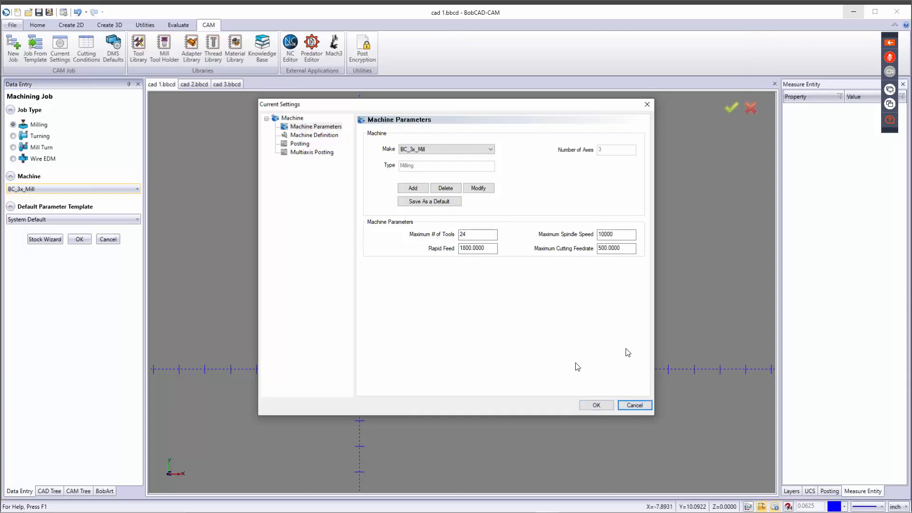
left_click(645, 409)
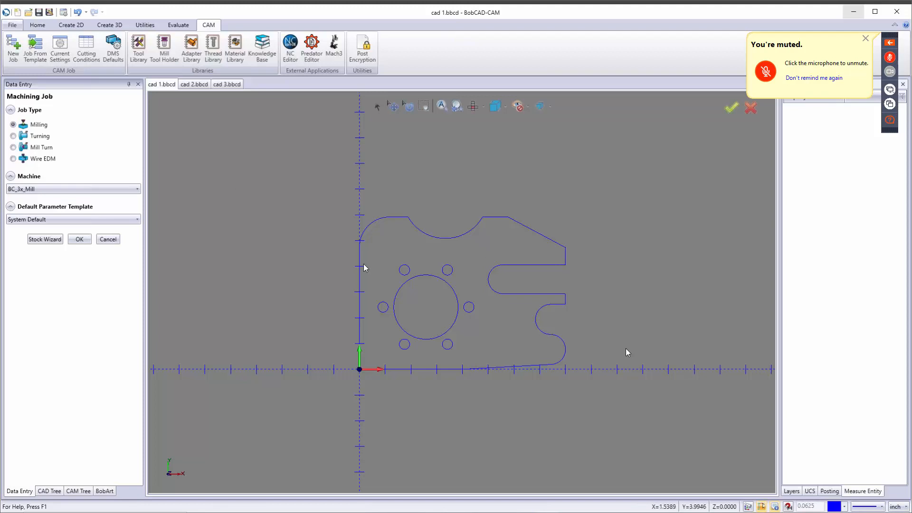
left_click(71, 186)
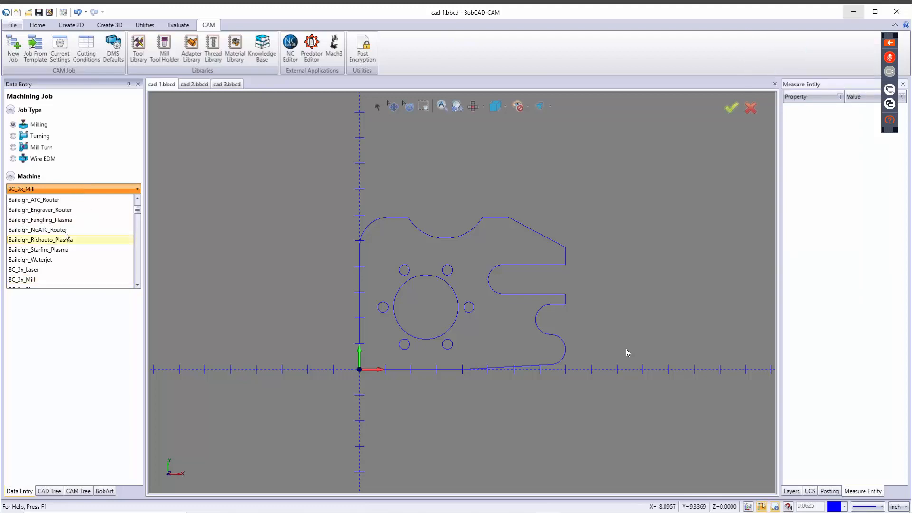
scroll(81, 238, "down", 5)
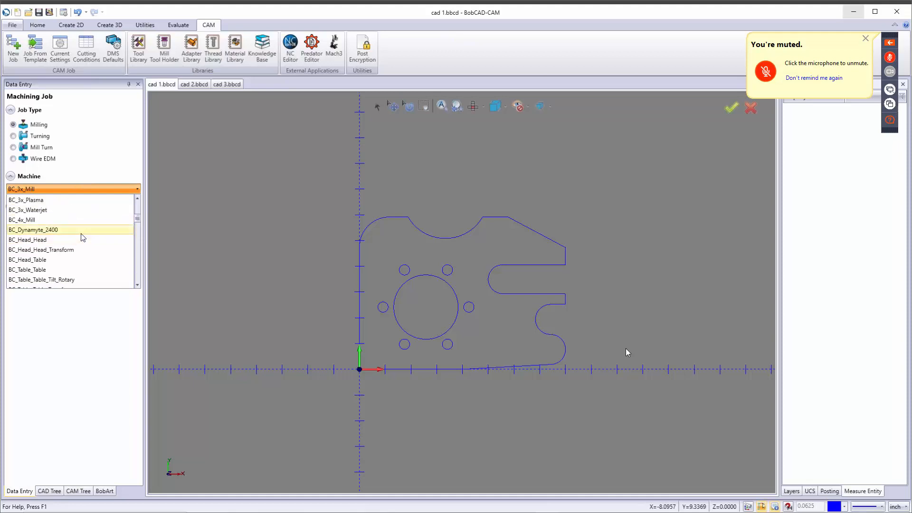
scroll(81, 240, "down", 4)
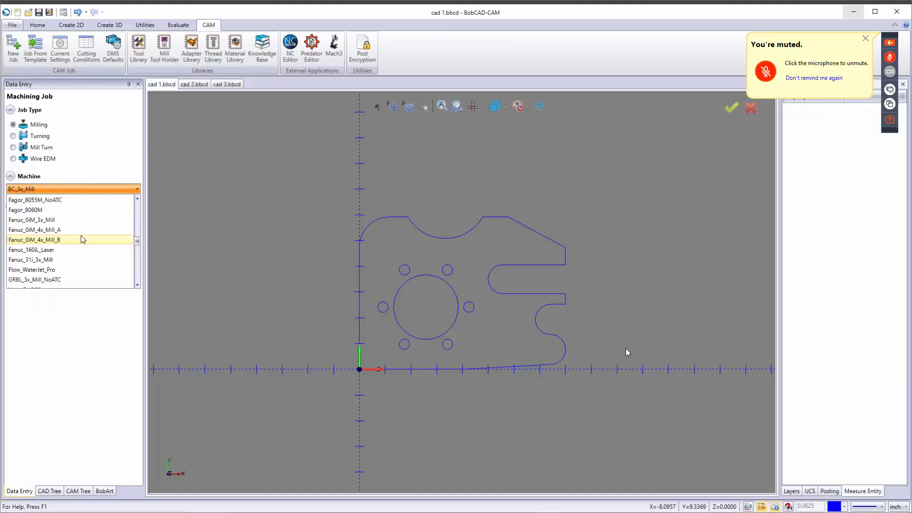
scroll(78, 238, "up", 8)
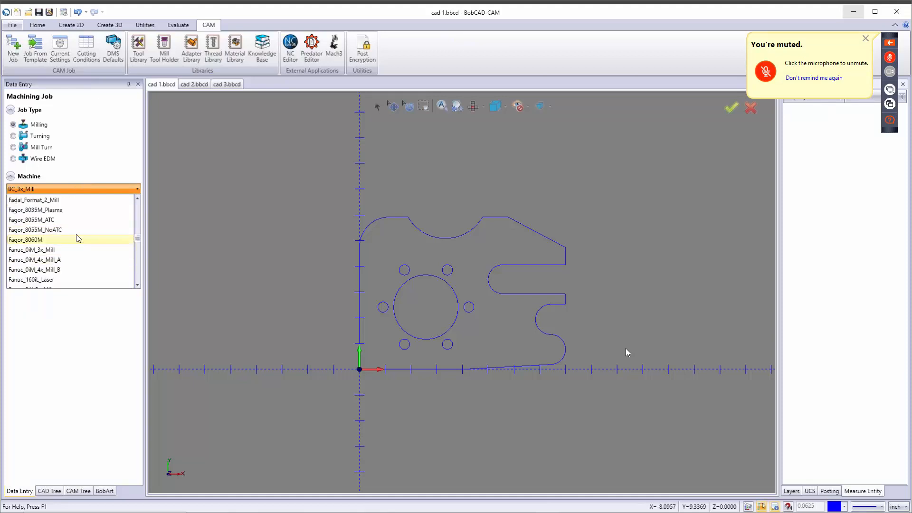
scroll(66, 234, "up", 4)
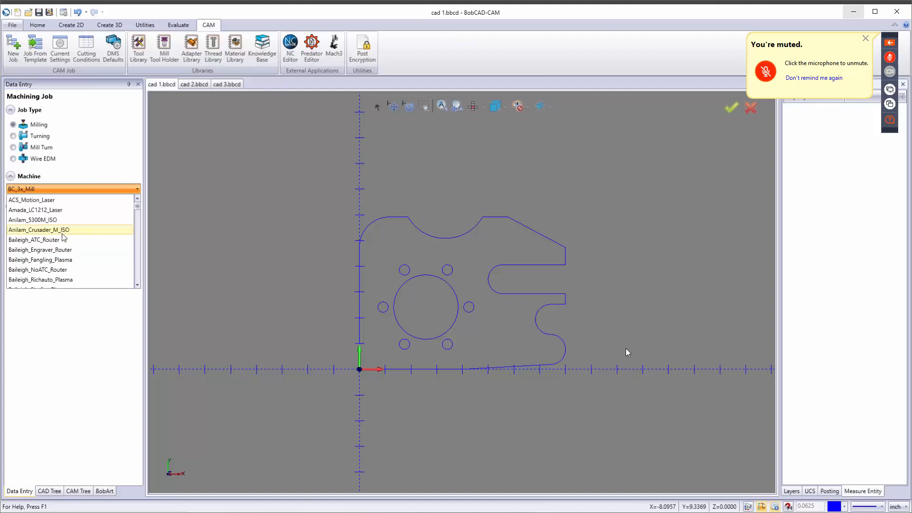
left_click(114, 162)
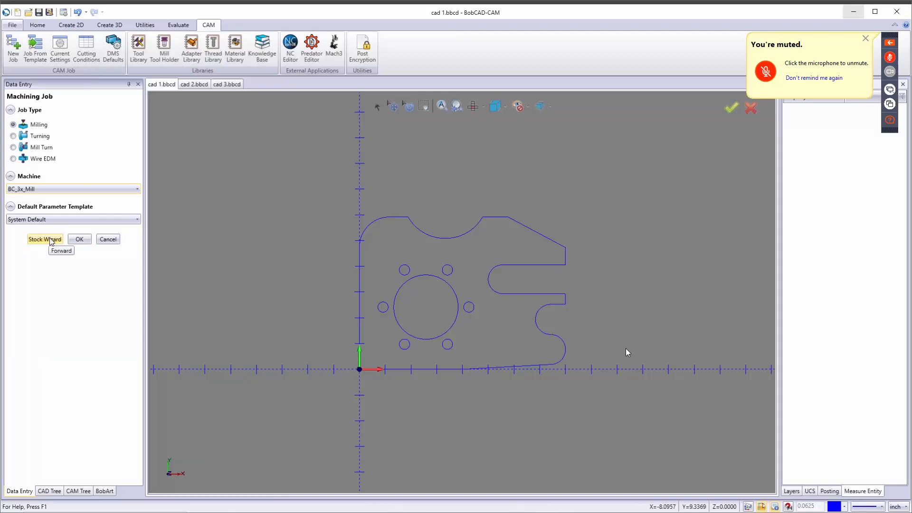
Step: Launch the Stock Wizard from the Machining Job panel
left_click(47, 240)
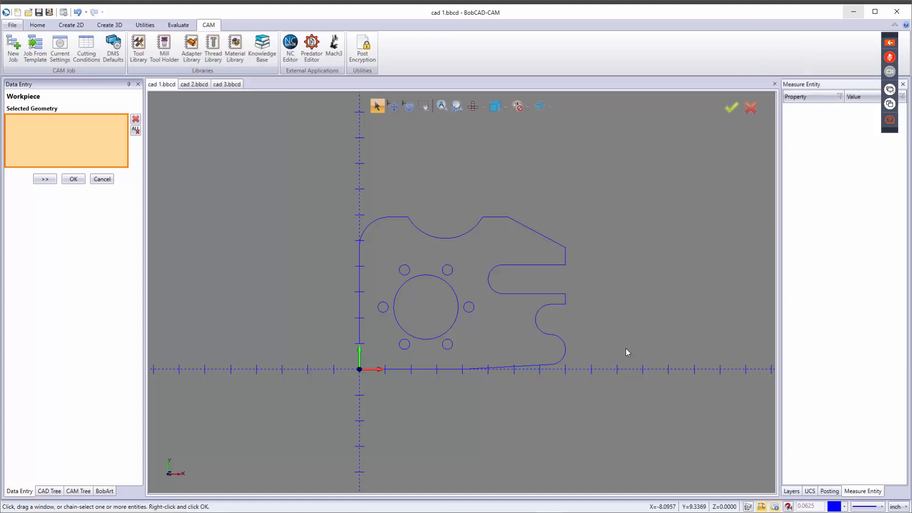
Step: Window-select the whole part and generate an 8.0000 x 5.9170 x 1.0000 stock box
left_click_drag(256, 168, 649, 408)
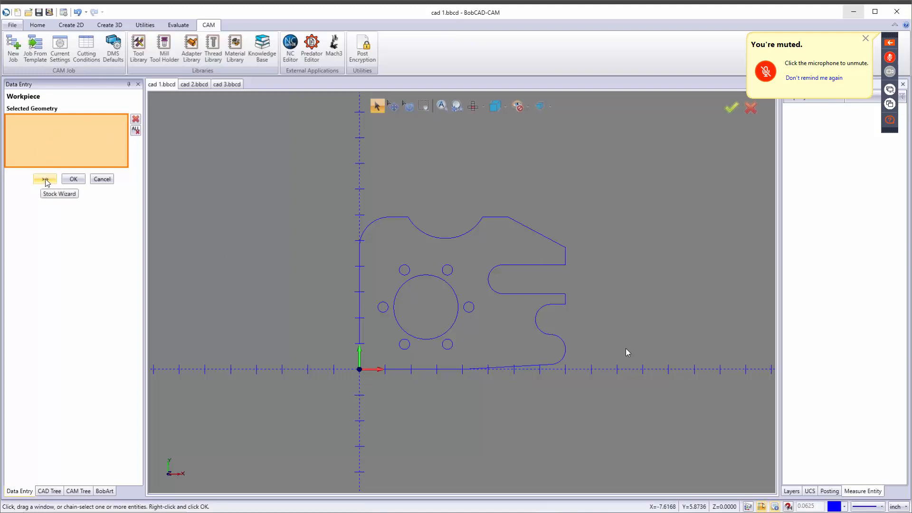
key("Return")
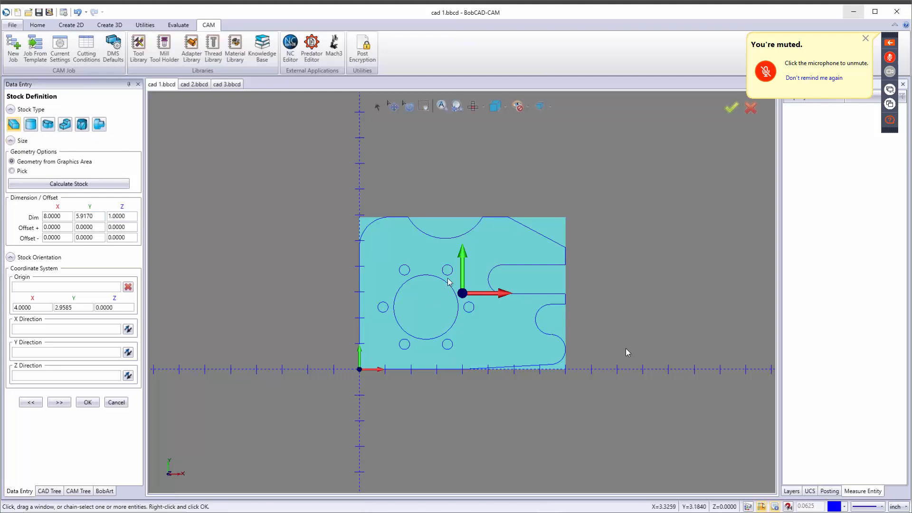
key("i")
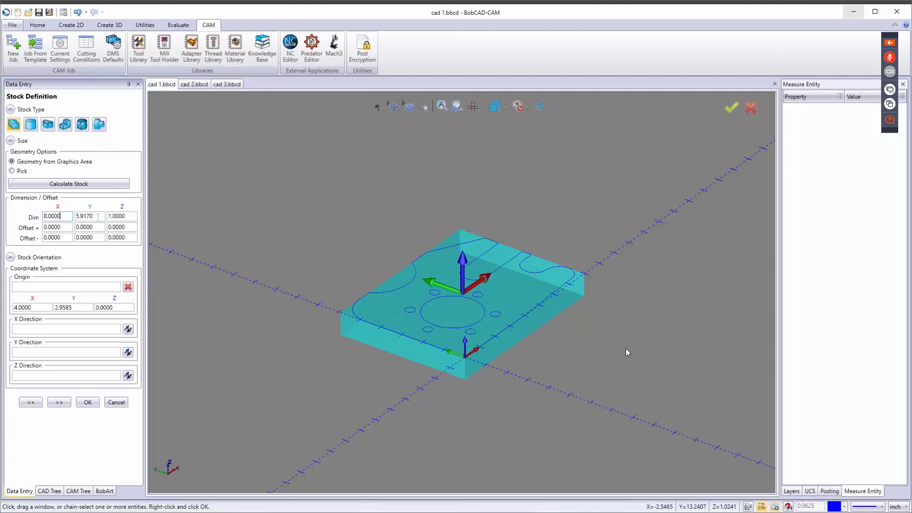
left_click_drag(133, 215, 107, 216)
type(".75")
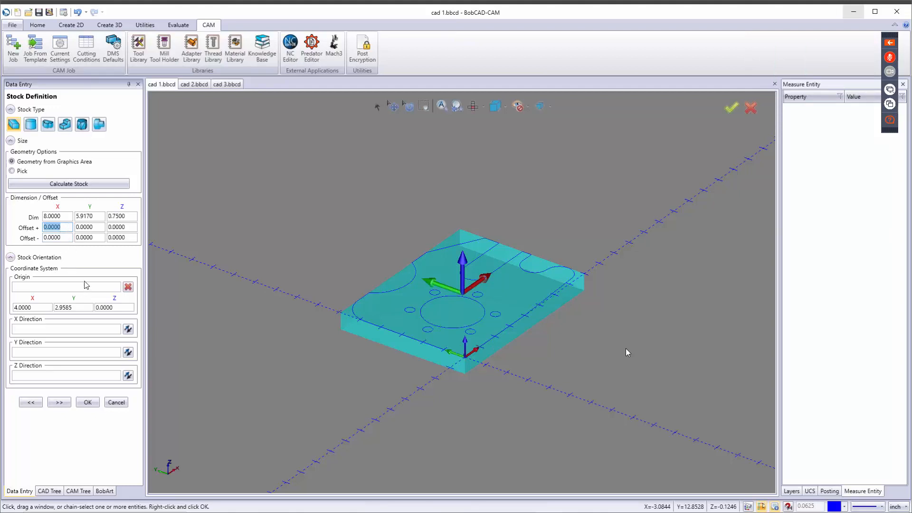
scroll(363, 415, "down", 6)
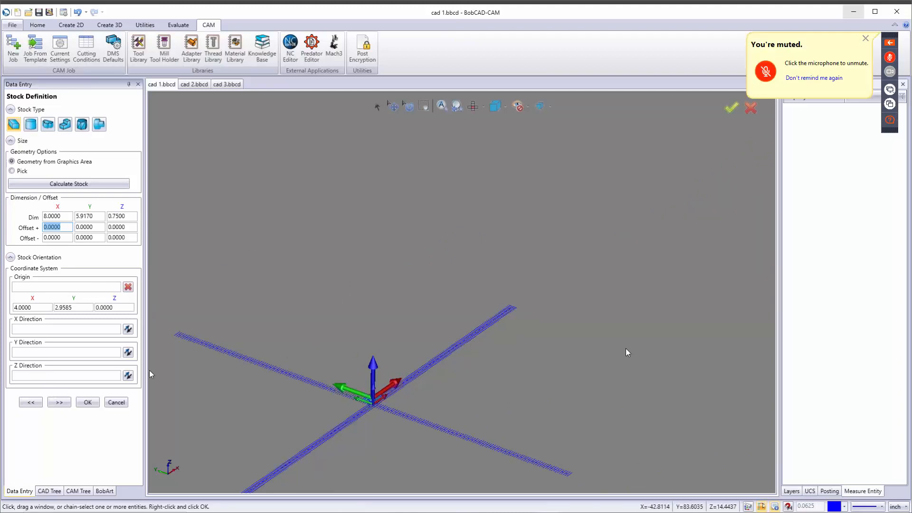
scroll(367, 415, "up", 3)
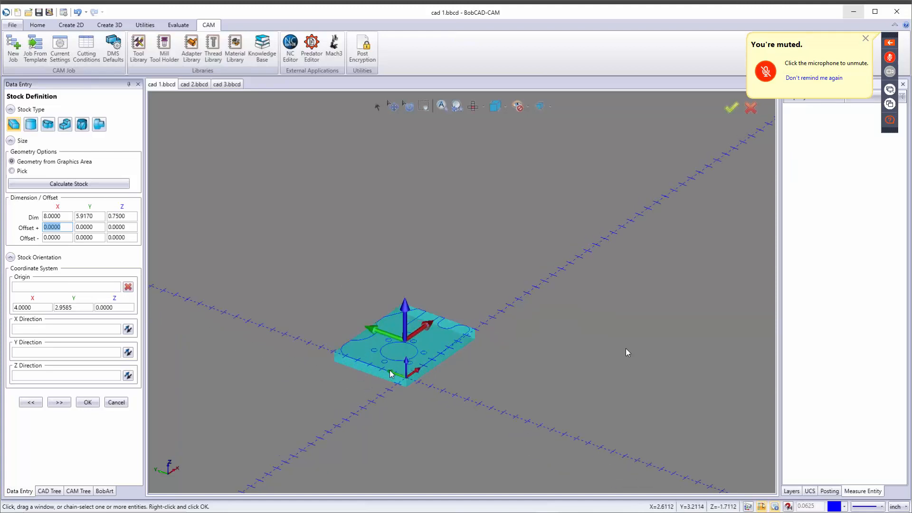
scroll(391, 374, "up", 2)
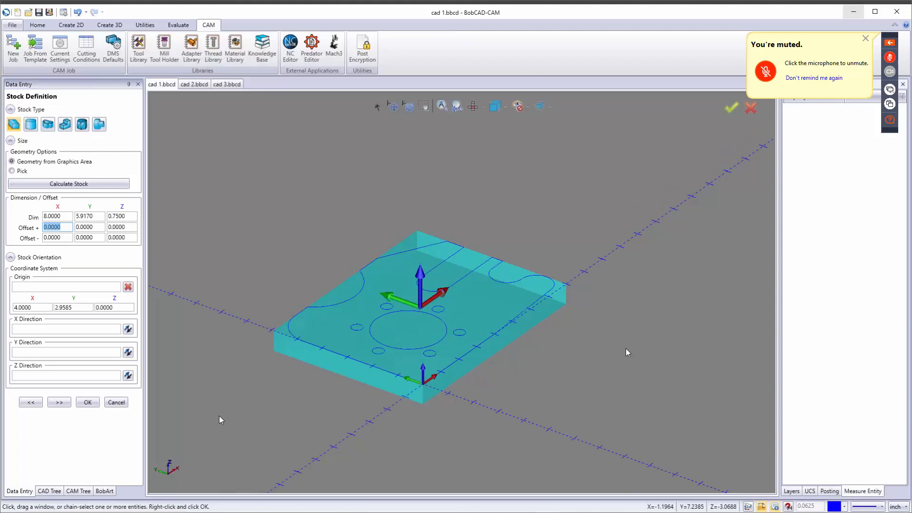
Step: Go to Machine Setup and pick the stock's front corner as origin (X 2.5830, Y 2.4170, Z 0)
left_click(61, 402)
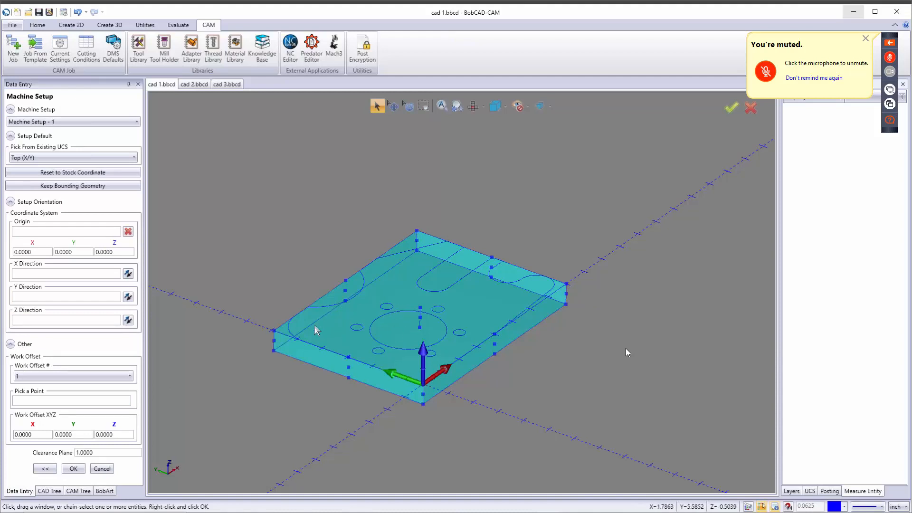
left_click(69, 231)
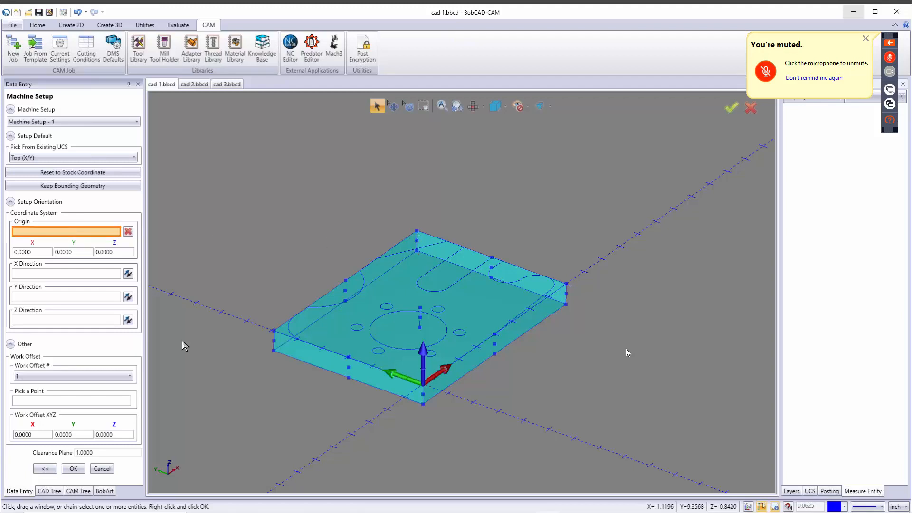
left_click(347, 281)
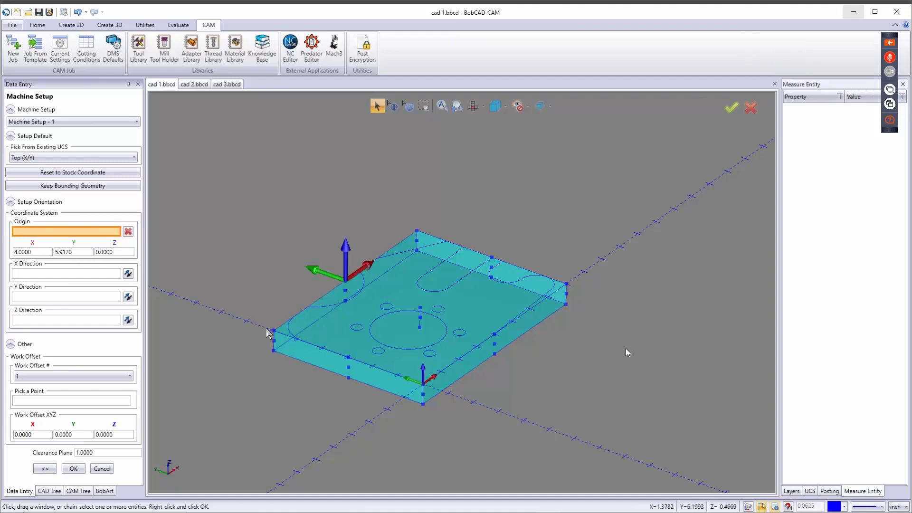
left_click(420, 328)
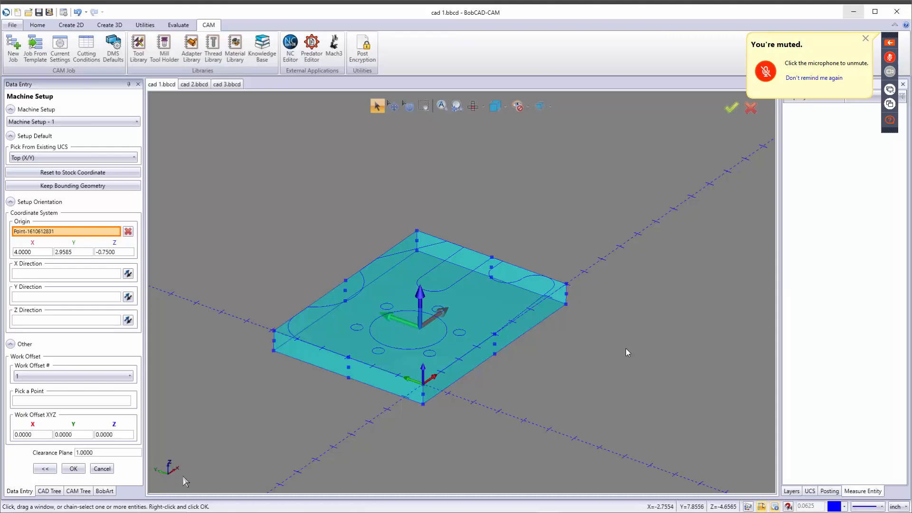
left_click(423, 385)
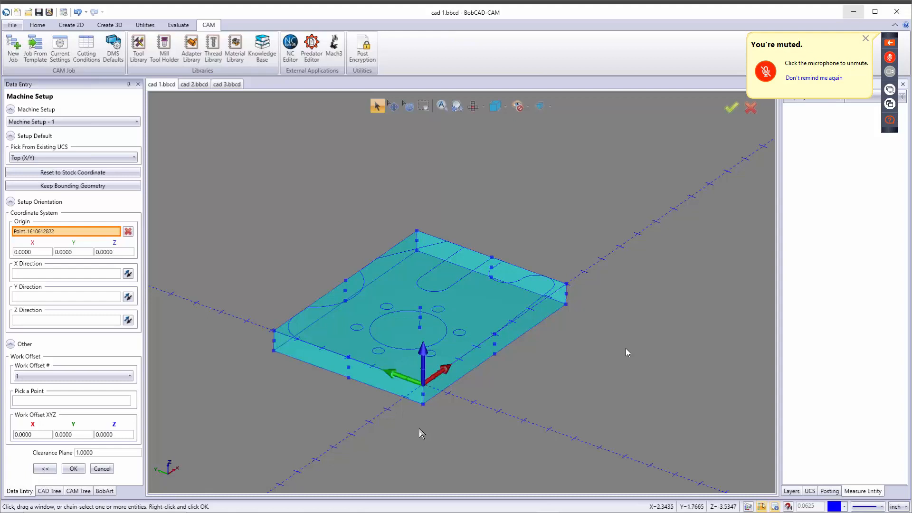
left_click(408, 331)
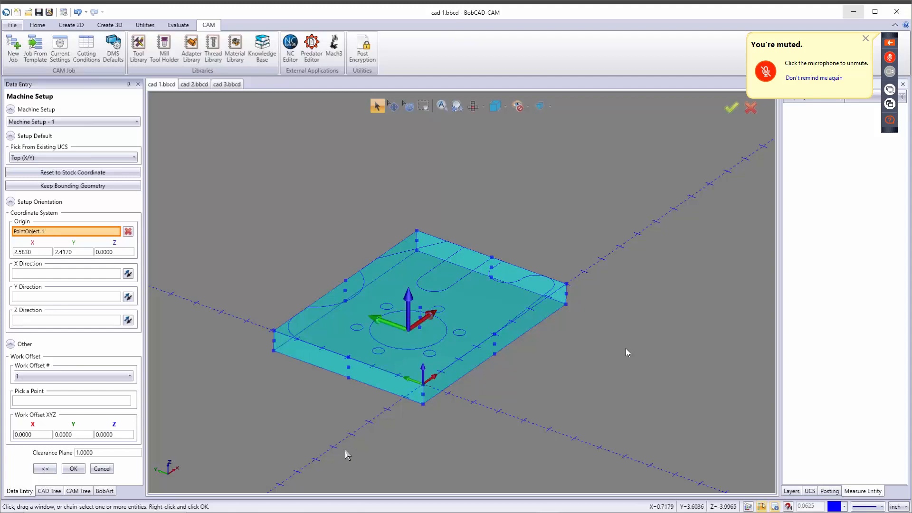
left_click(424, 386)
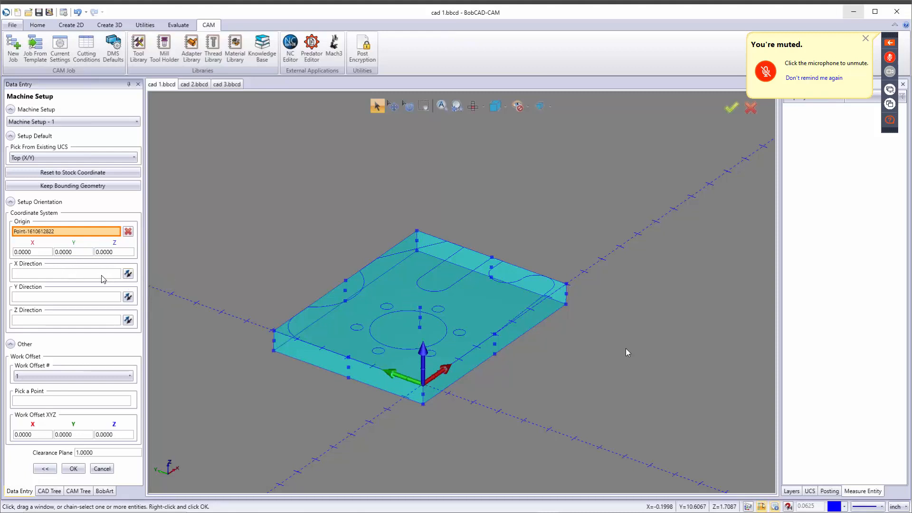
Step: Aim the setup Y direction at the stock's right corner and re-pick the origin on the front corner edge
left_click(129, 275)
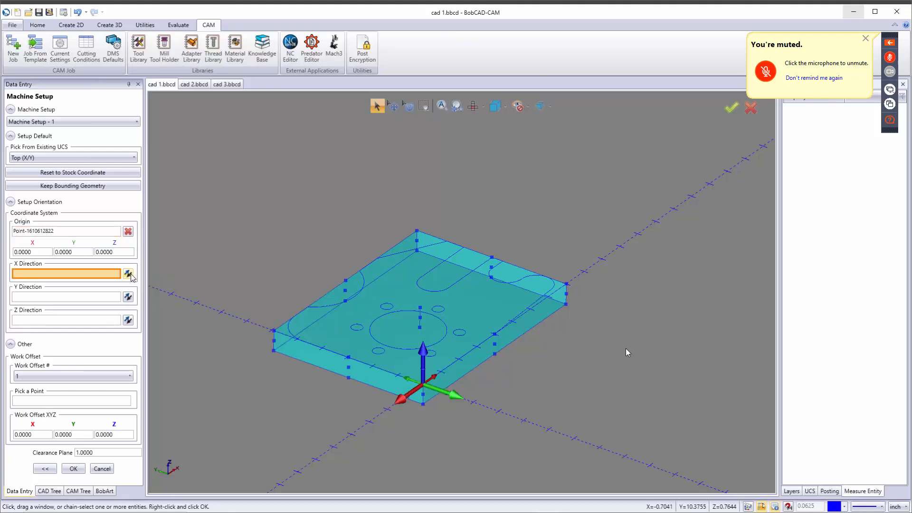
left_click(131, 276)
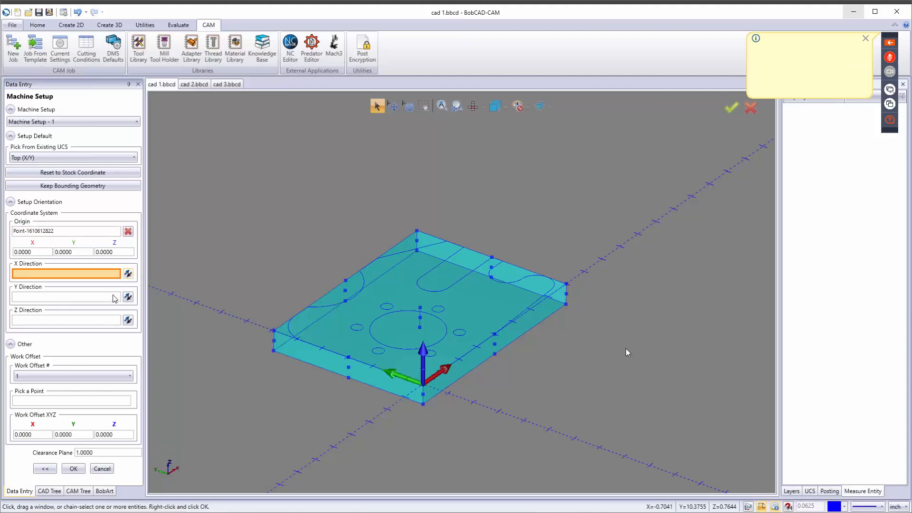
left_click(93, 295)
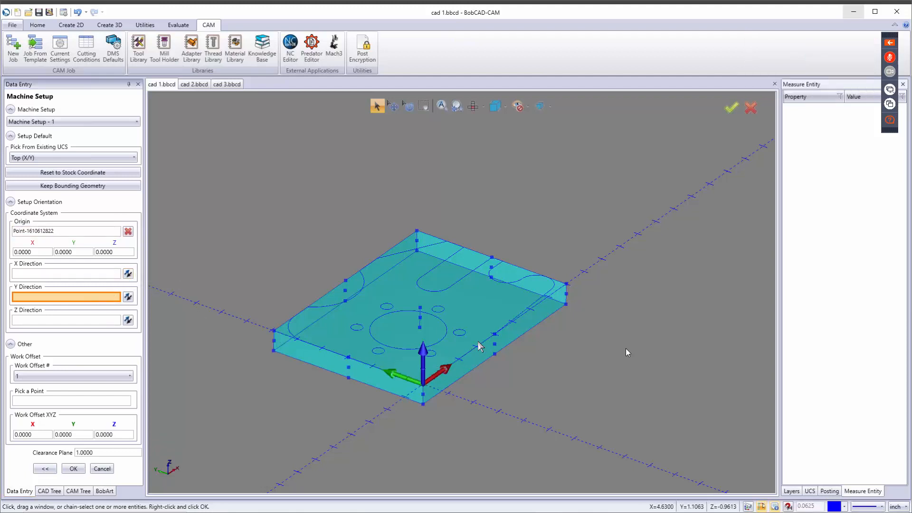
left_click(567, 284)
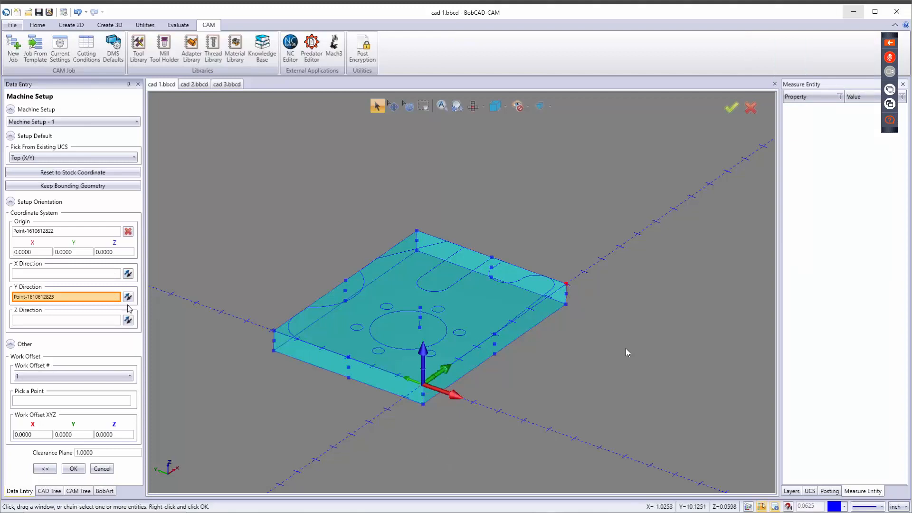
left_click(89, 173)
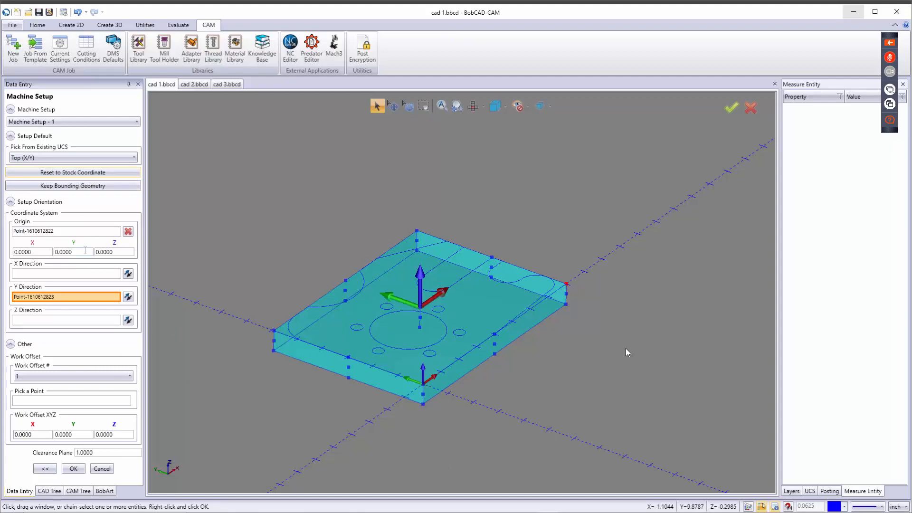
left_click(424, 382)
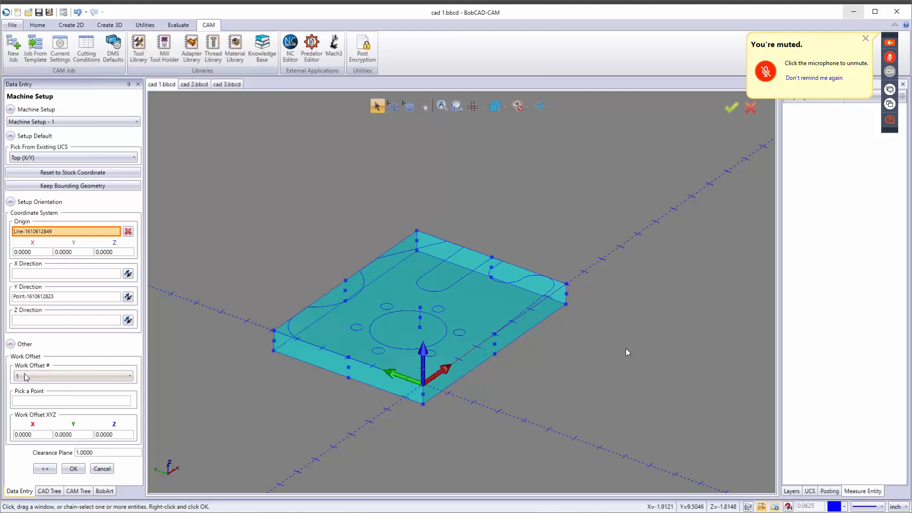
left_click(41, 376)
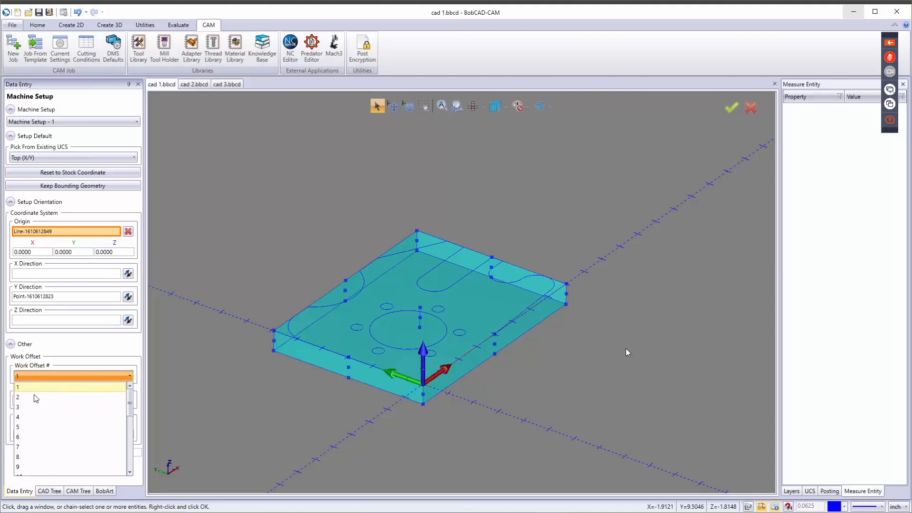
scroll(58, 424, "down", 1)
scroll(58, 424, "down", 5)
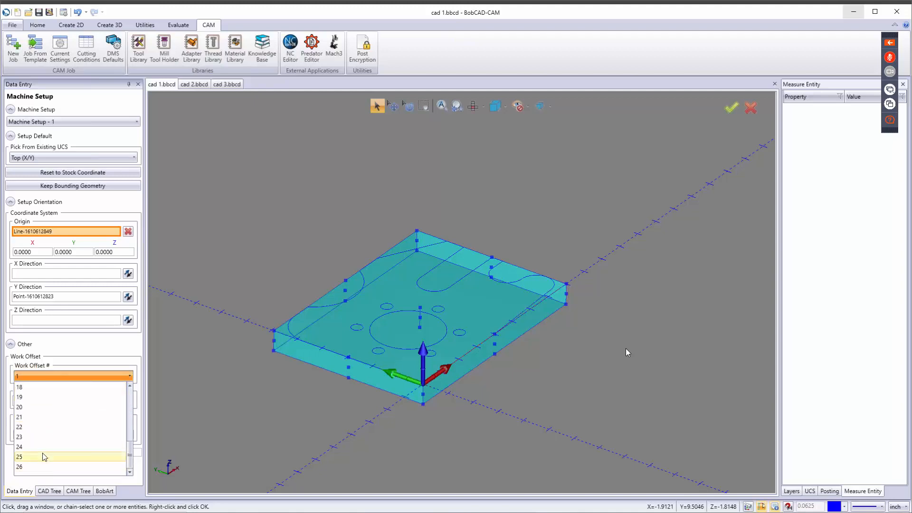
scroll(48, 449, "up", 4)
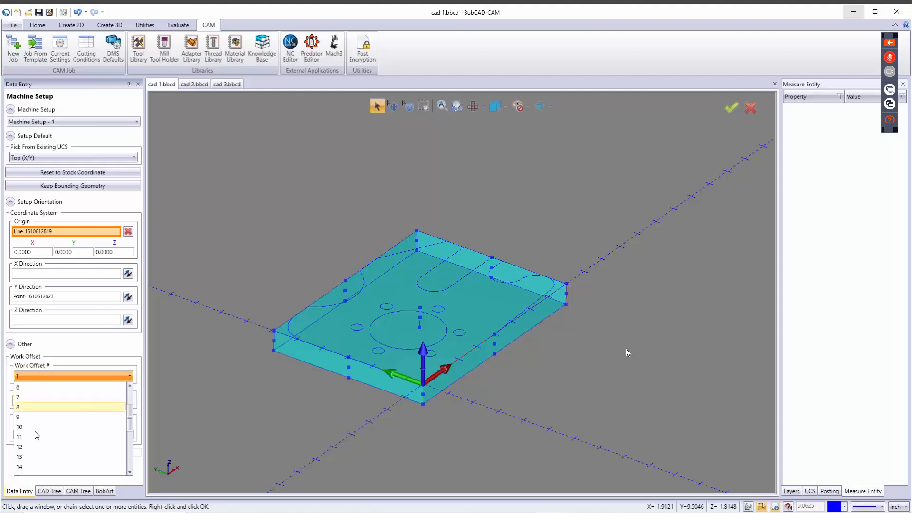
left_click(49, 399)
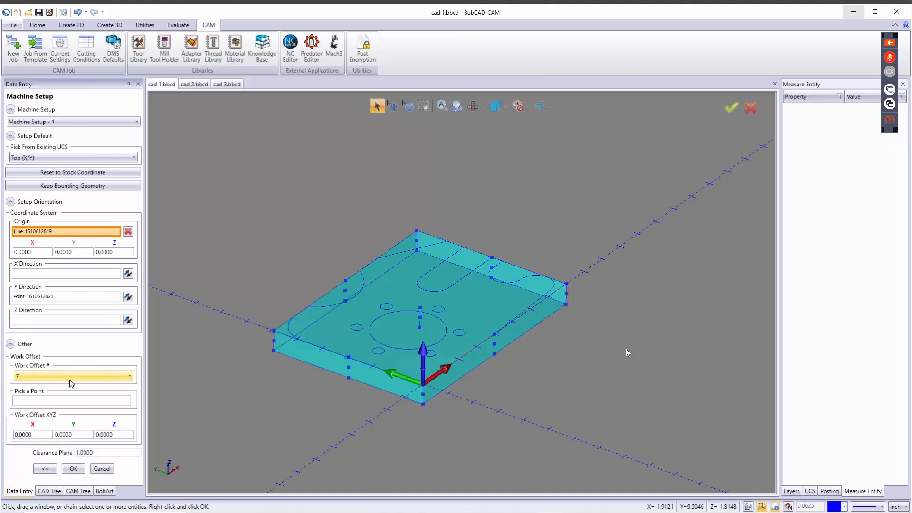
left_click(44, 379)
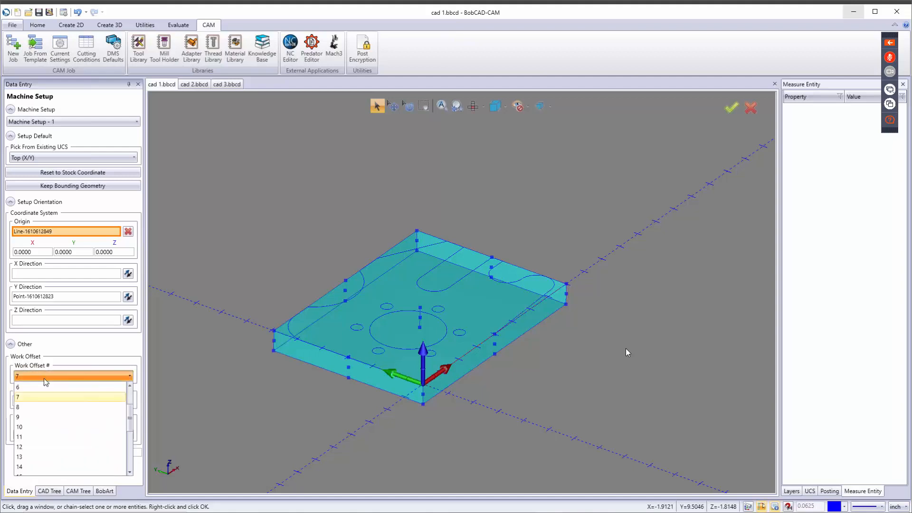
scroll(55, 397, "up", 2)
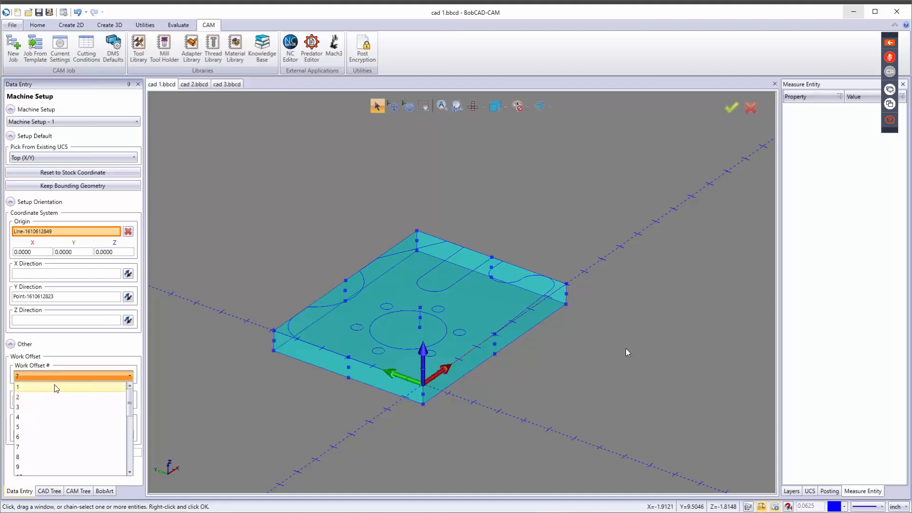
left_click(56, 387)
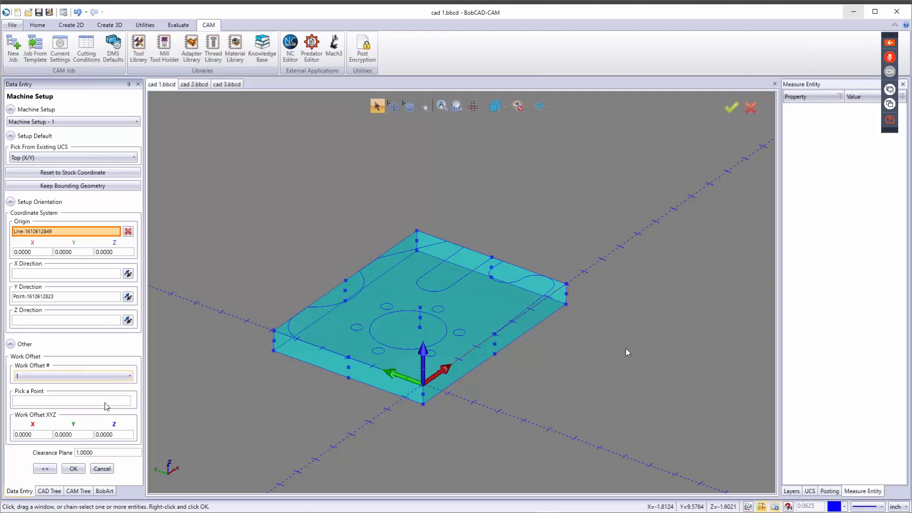
Step: Accept the setup with work offset 1 and 1.0000 clearance plane, then select Machine Setup - 1
left_click(110, 453)
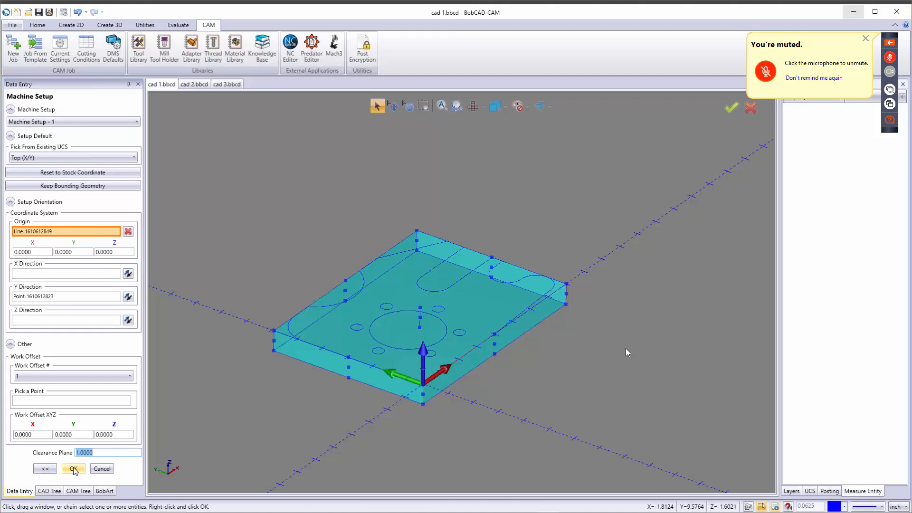
left_click(74, 470)
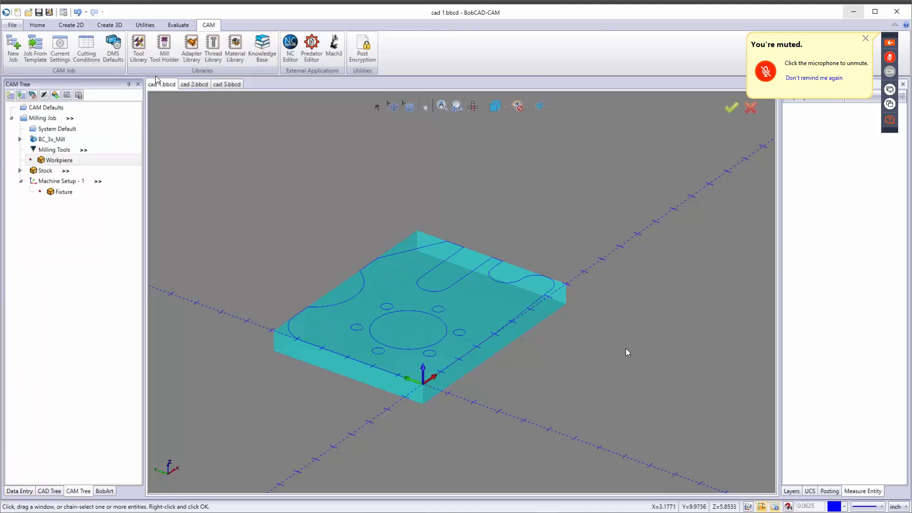
left_click(57, 181)
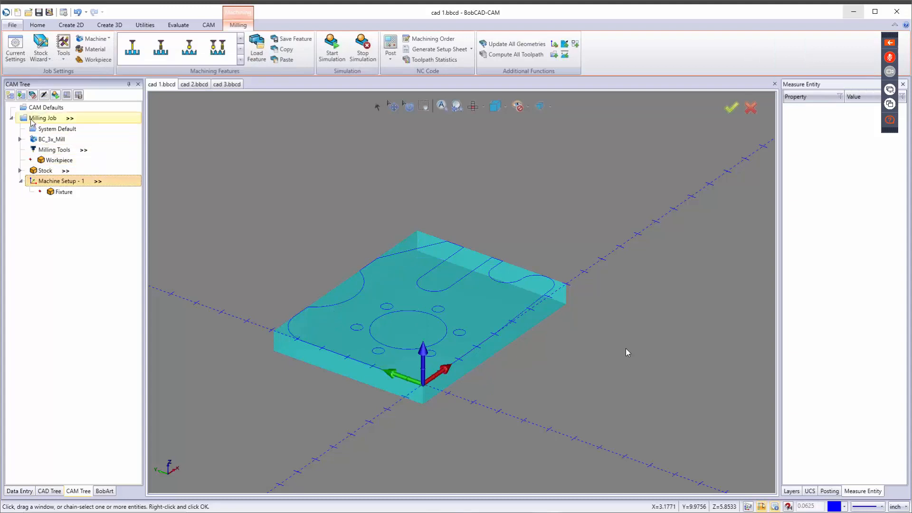